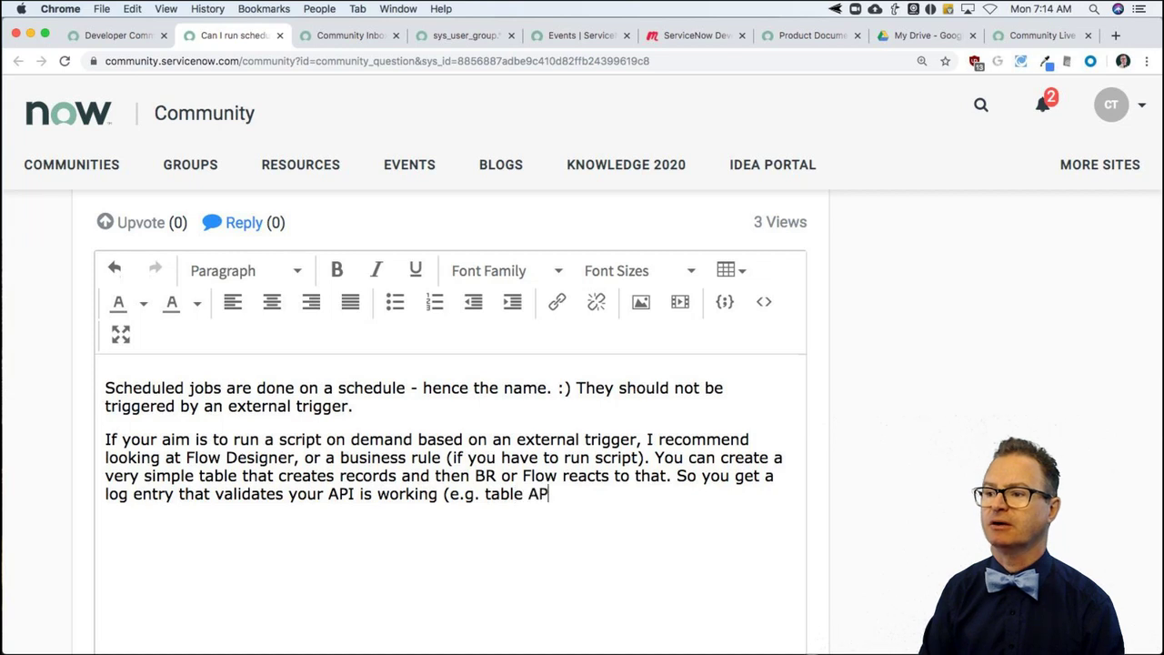
Step: Extend the parenthetical example in the reply so it reads "table REST API that creates records"
text(tes records)
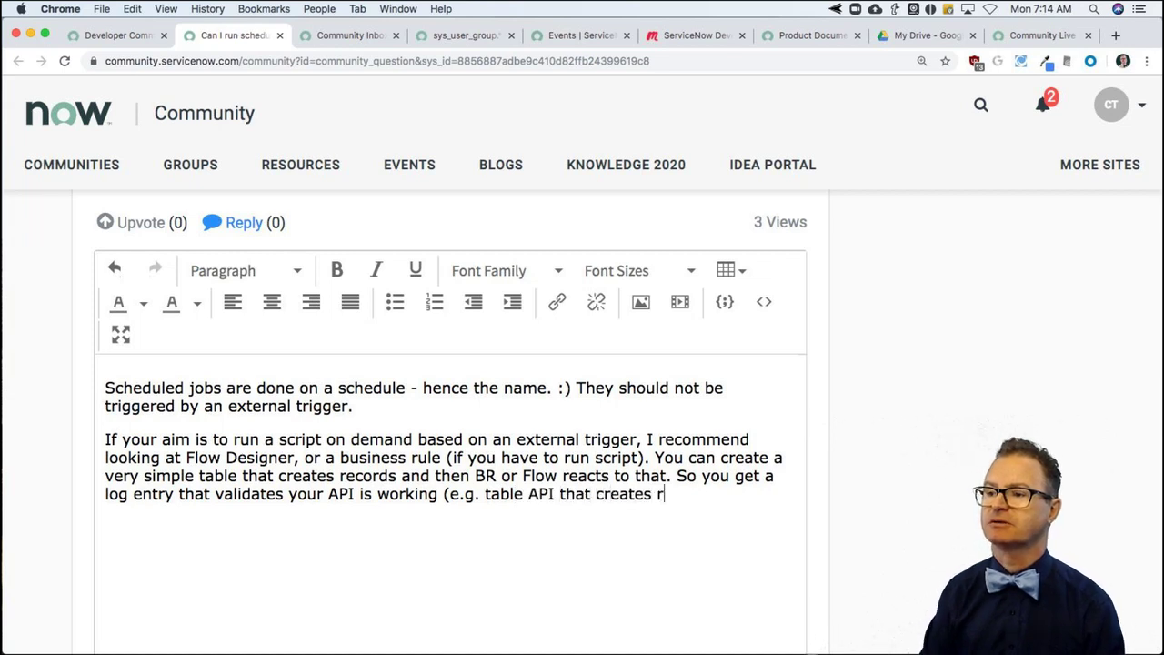
click(529, 493)
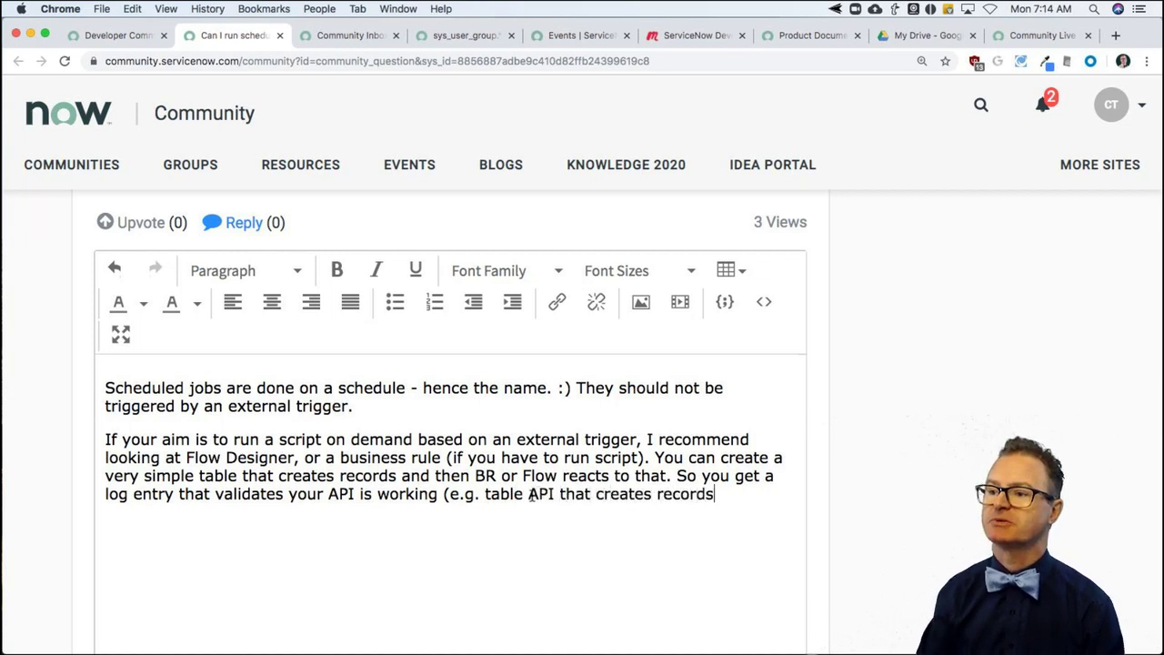
text(REAT)
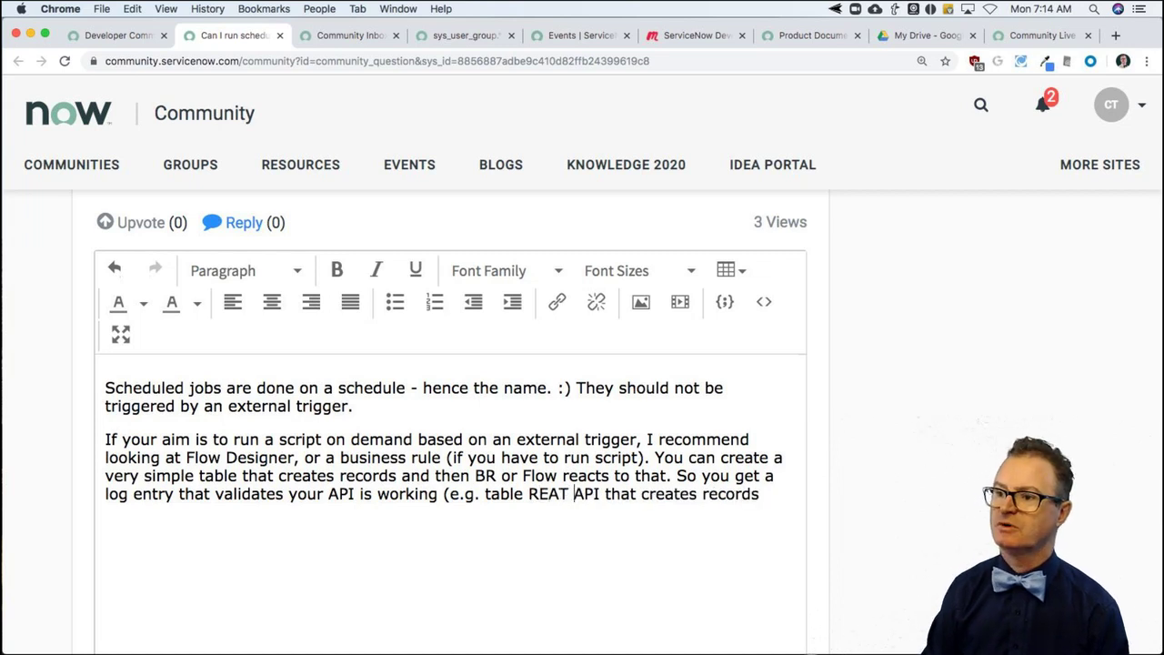
key(BackSpace)
key(BackSpace)
key(BackSpace)
text(ST )
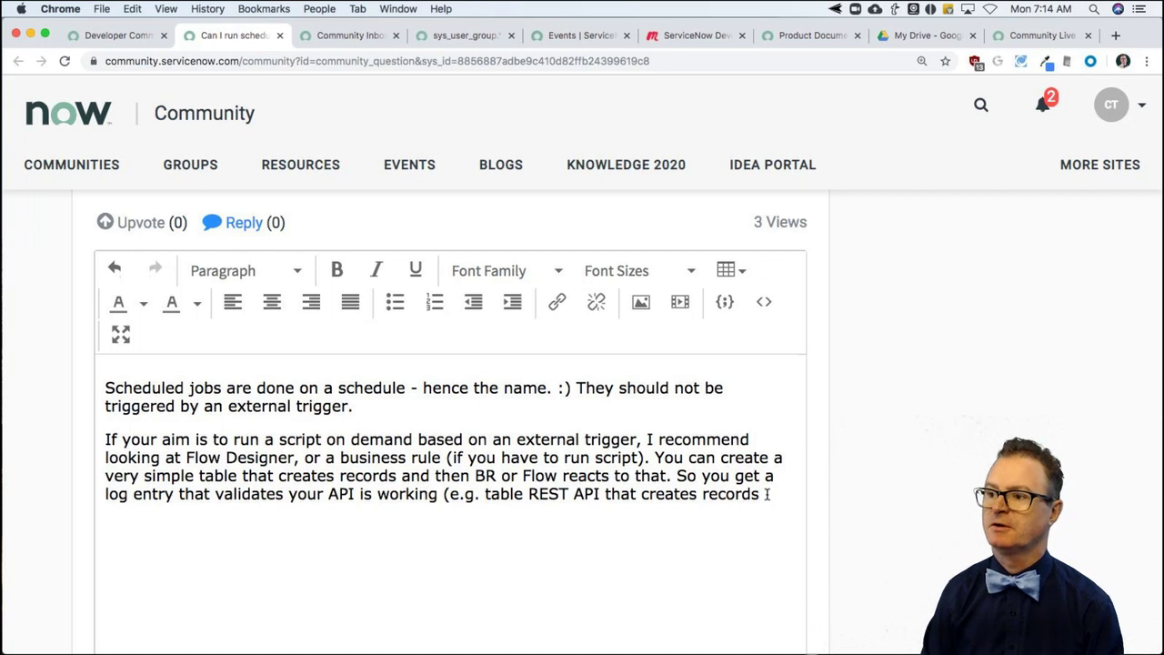
Step: Close the parenthesis and finish the sentence with "and that triggers the functionality you have in your current scheduled job."
text() and )
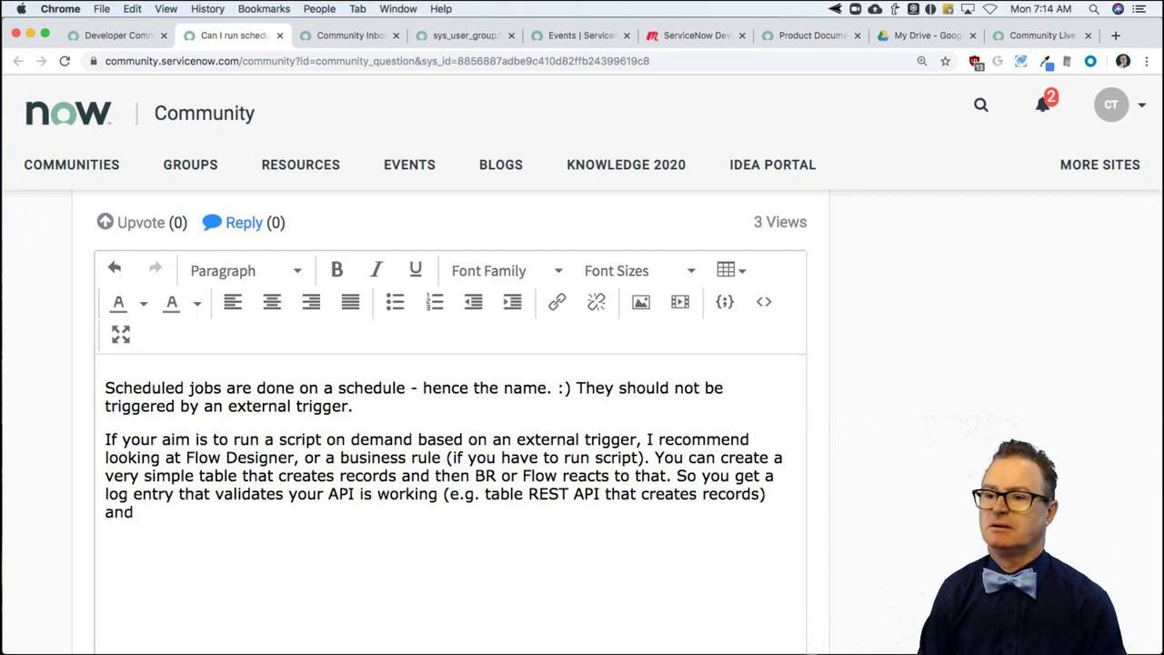
text(that )
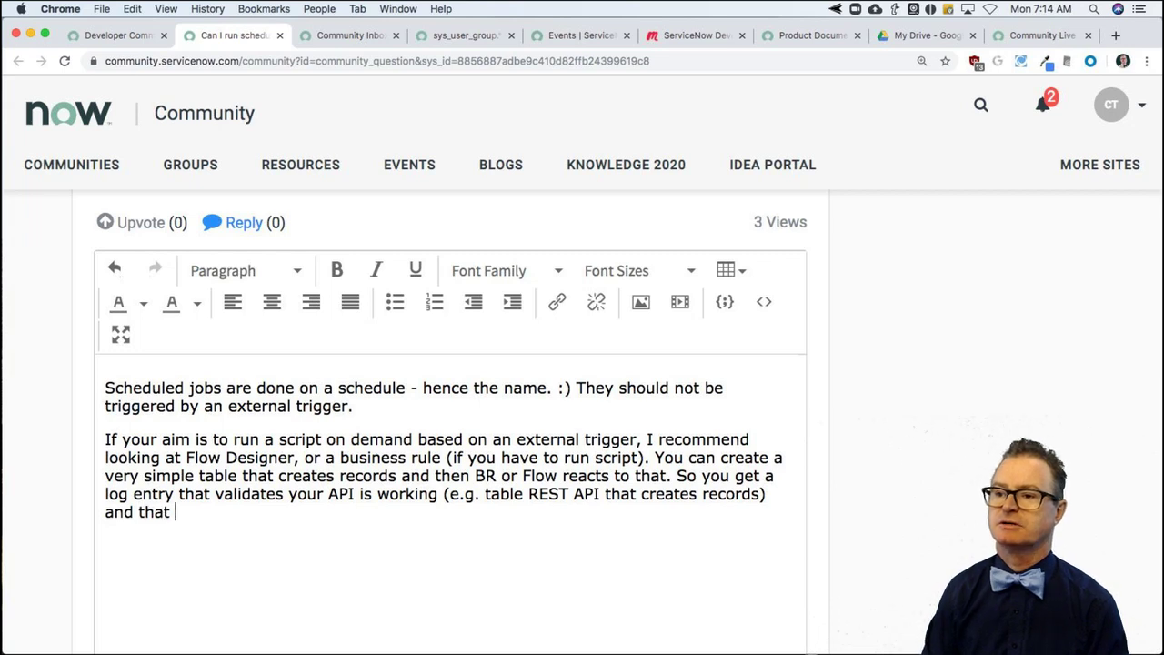
text(triggers t)
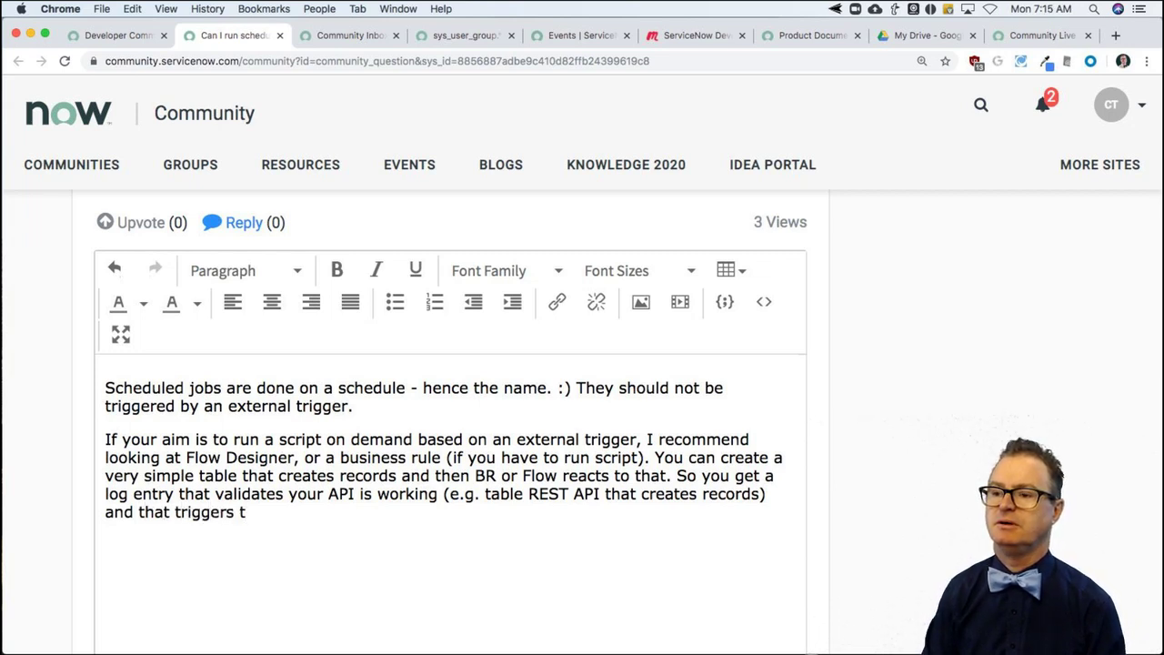
text(he s)
key(BackSpace)
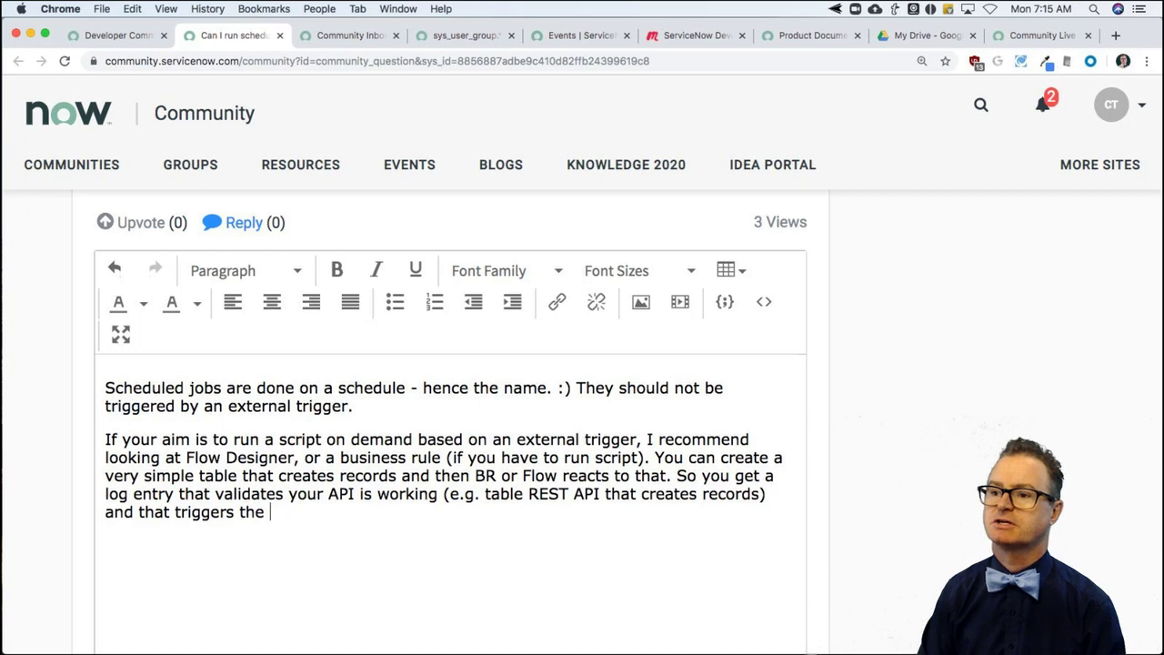
text(functionality )
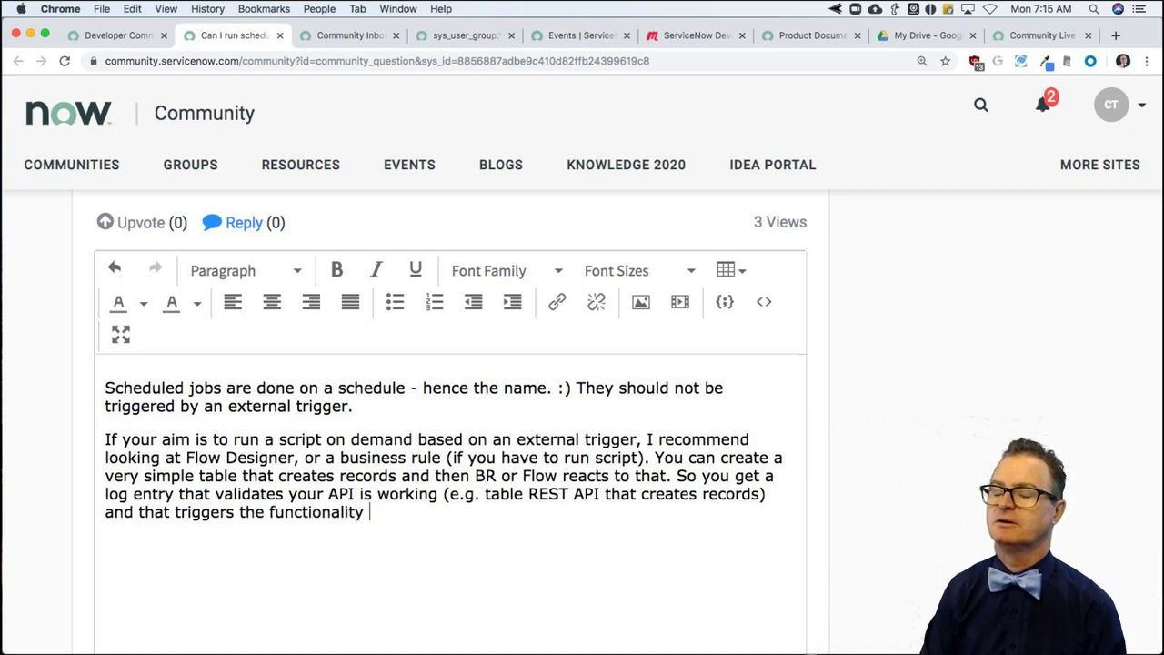
text(you have in your )
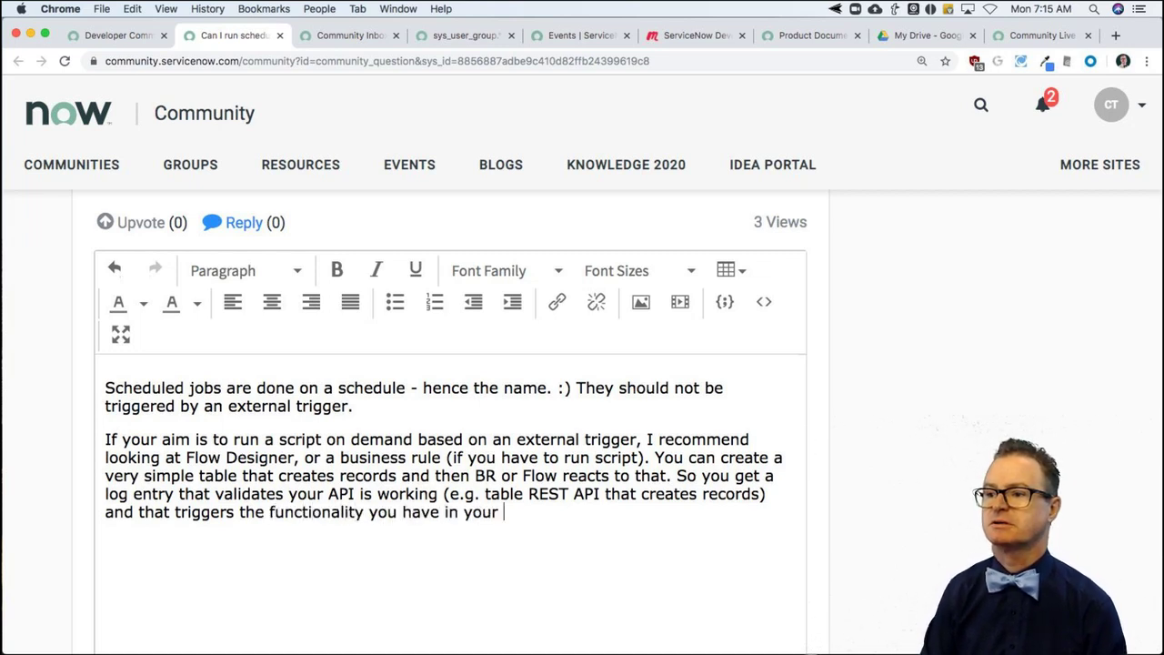
text(current schedu)
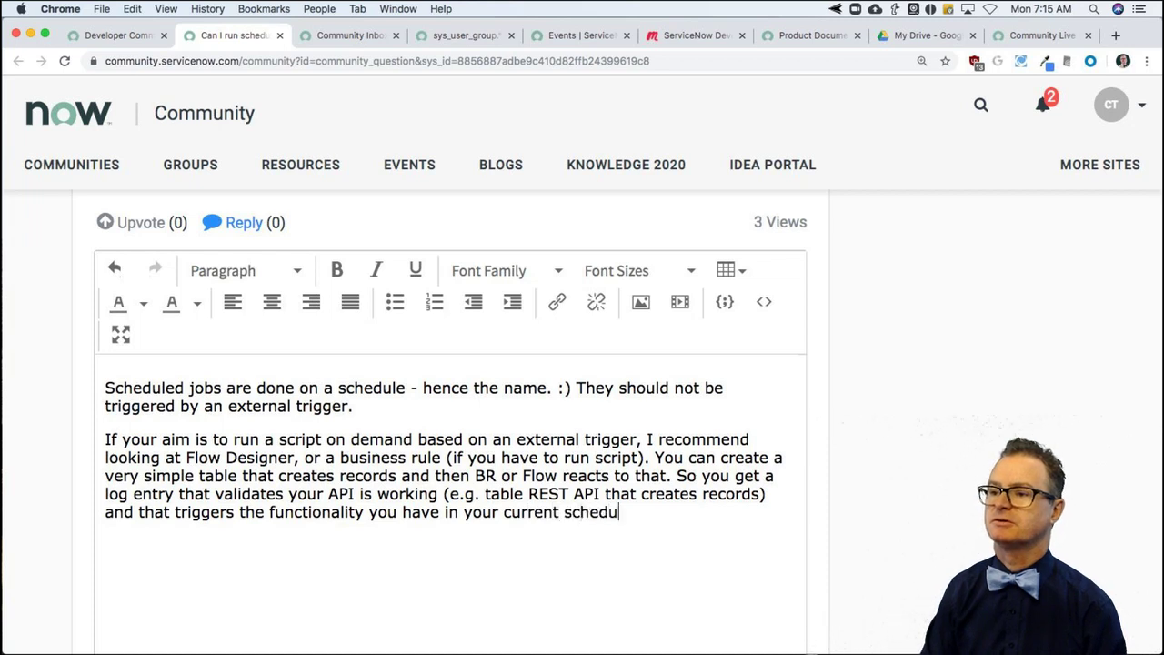
text(led job.)
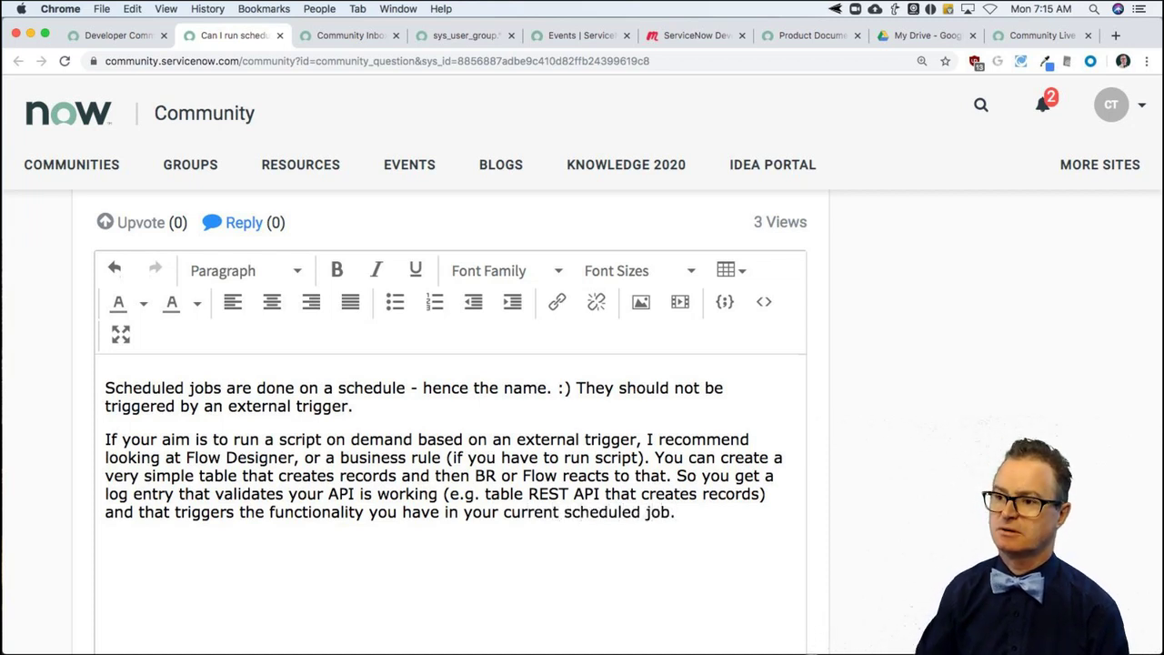
Step: Post the finished reply to the scheduled jobs question
scroll(782, 507, down, 2)
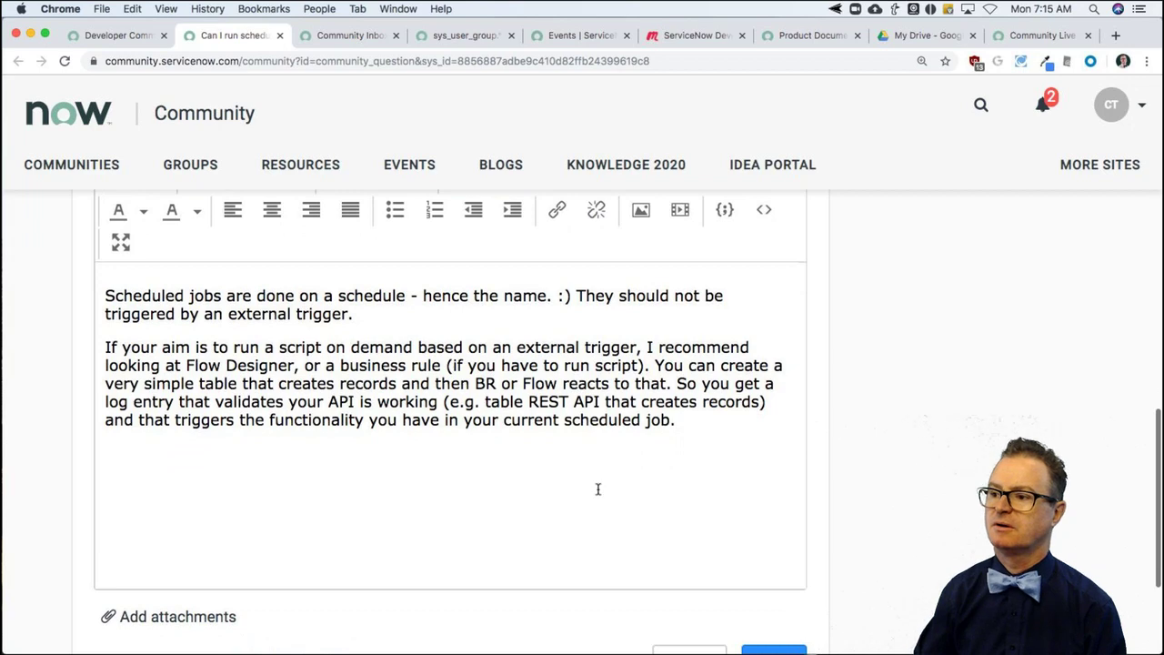
scroll(755, 596, down, 2)
scroll(766, 598, down, 1)
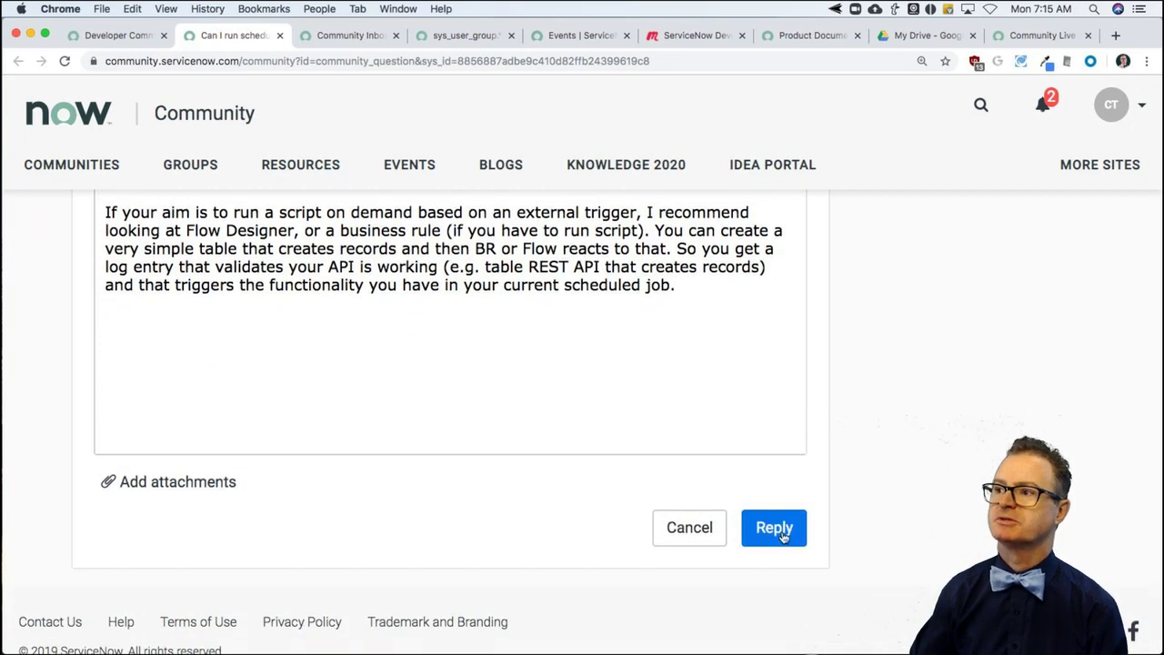
click(772, 528)
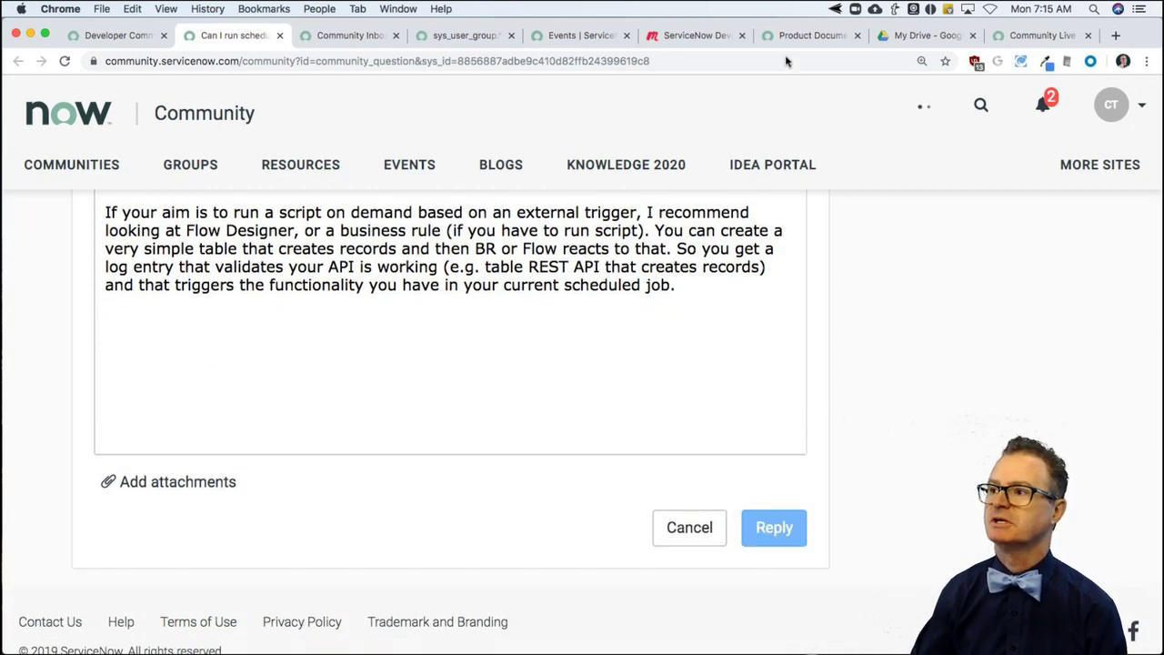
Step: Switch to the DemoCT1 ServiceNow instance and filter the navigator for "mocha"
click(1028, 36)
click(141, 159)
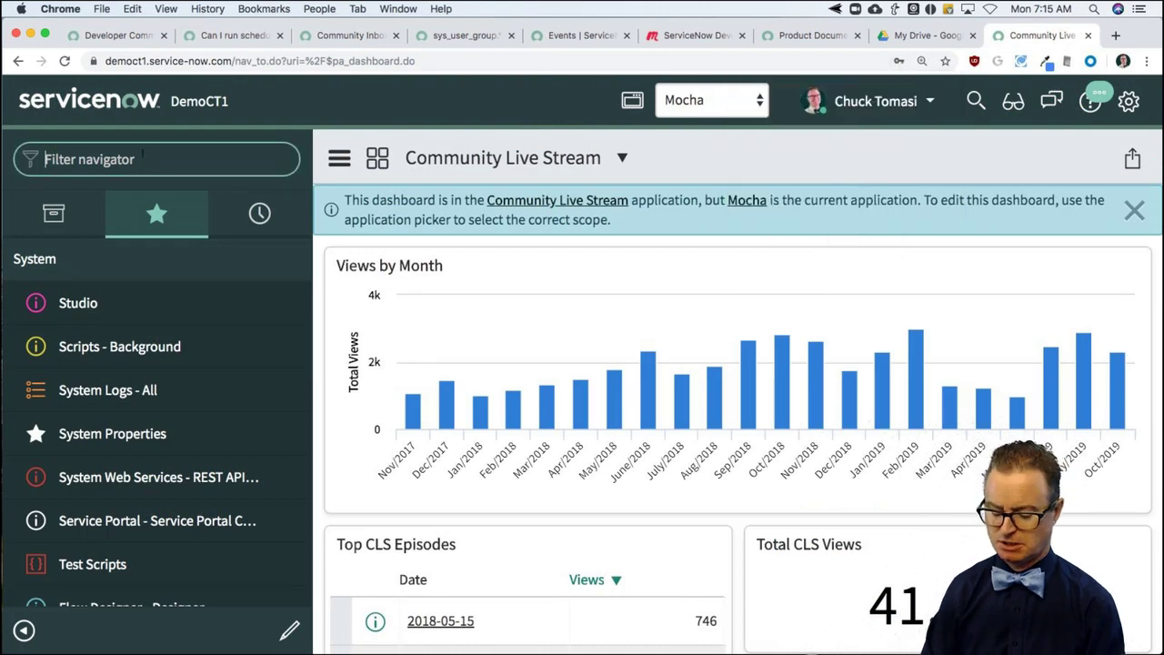
text(macho)
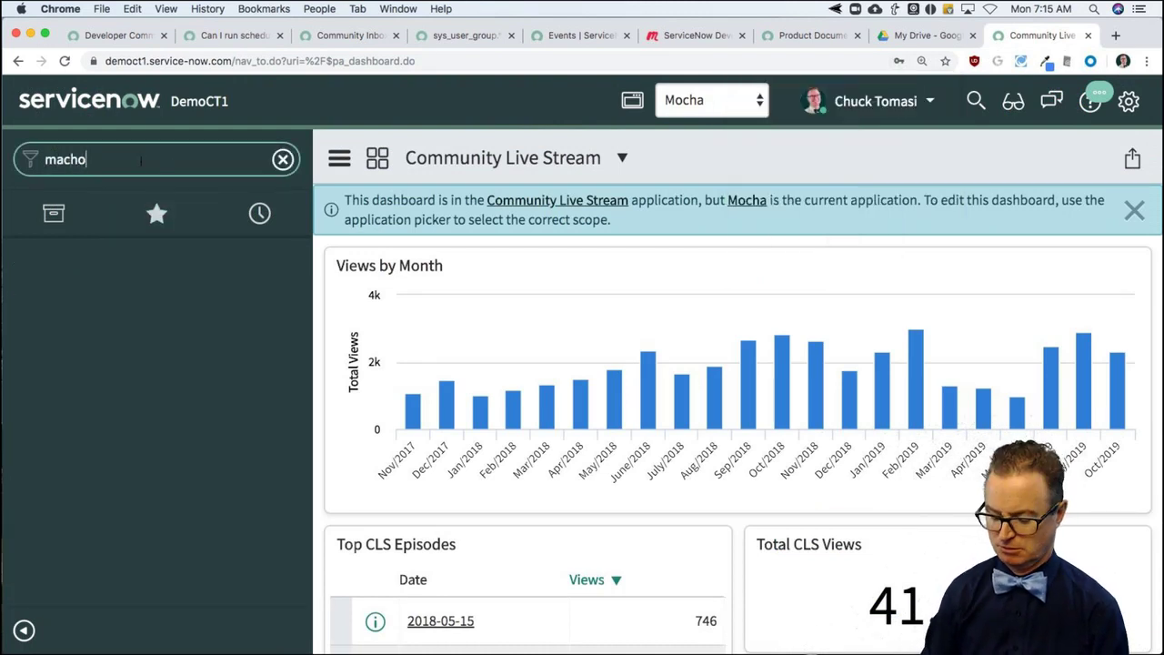
key(BackSpace)
key(BackSpace)
key(BackSpace)
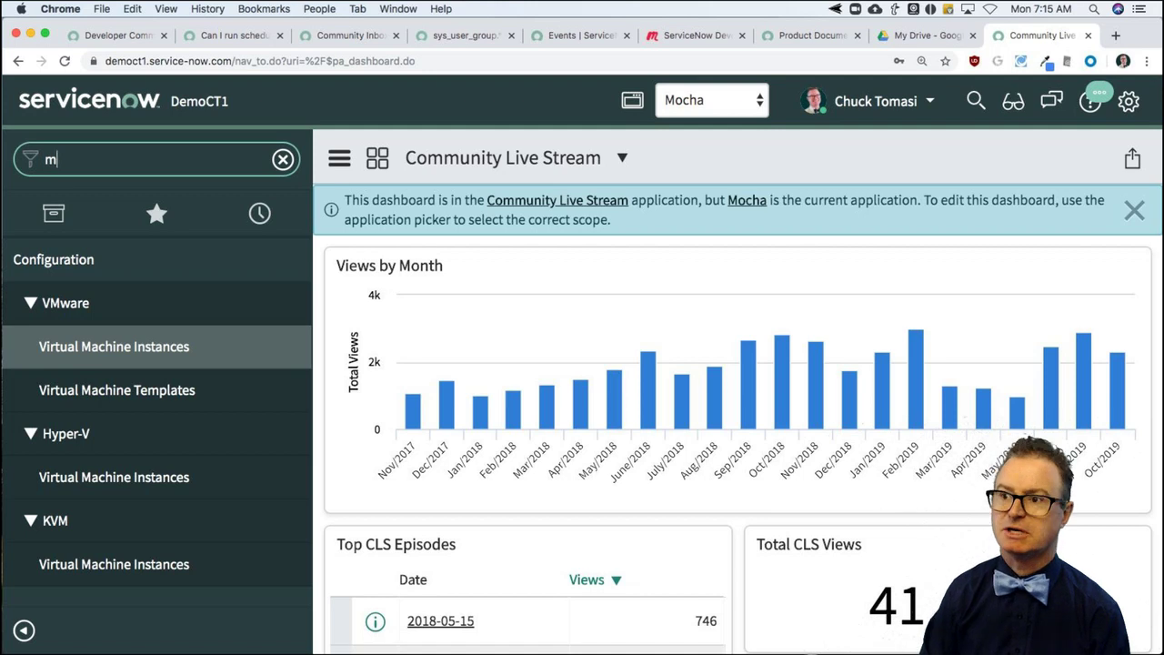
text(ocha)
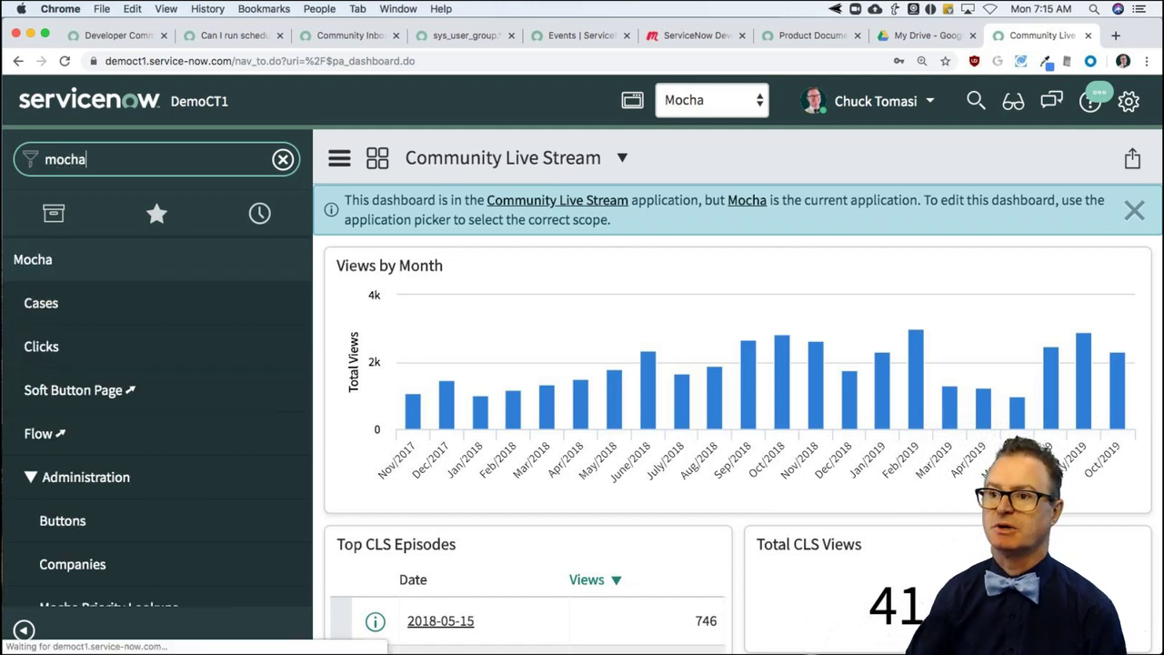
Step: Open Mocha's Cases list and its flow in Flow Designer
click(68, 312)
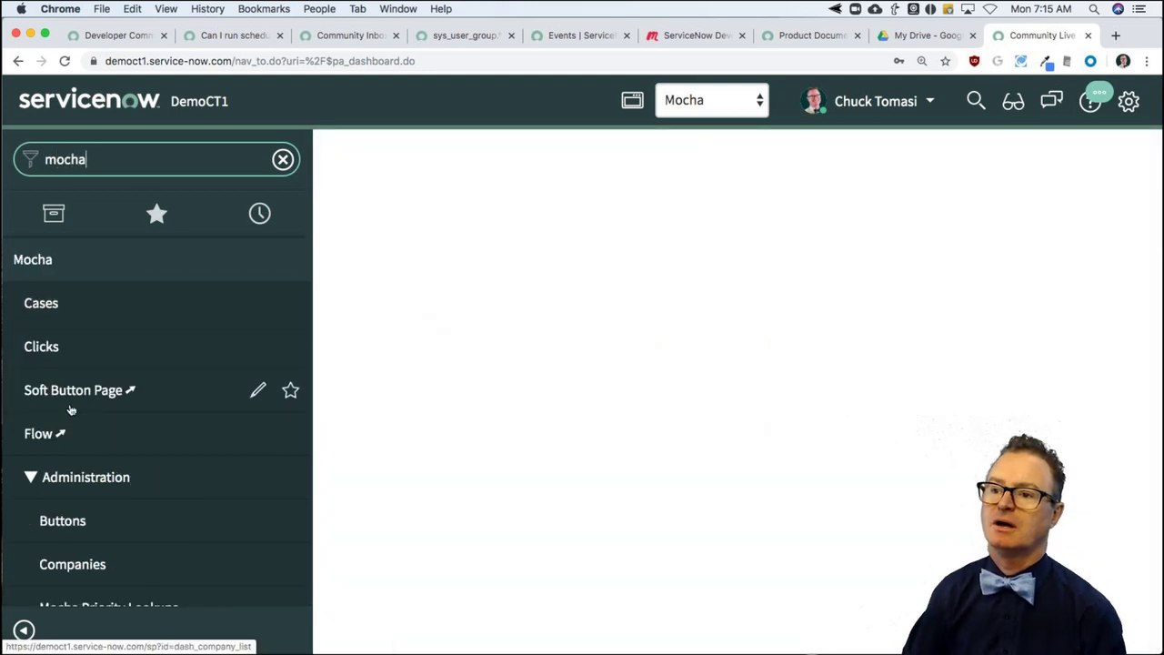
click(140, 437)
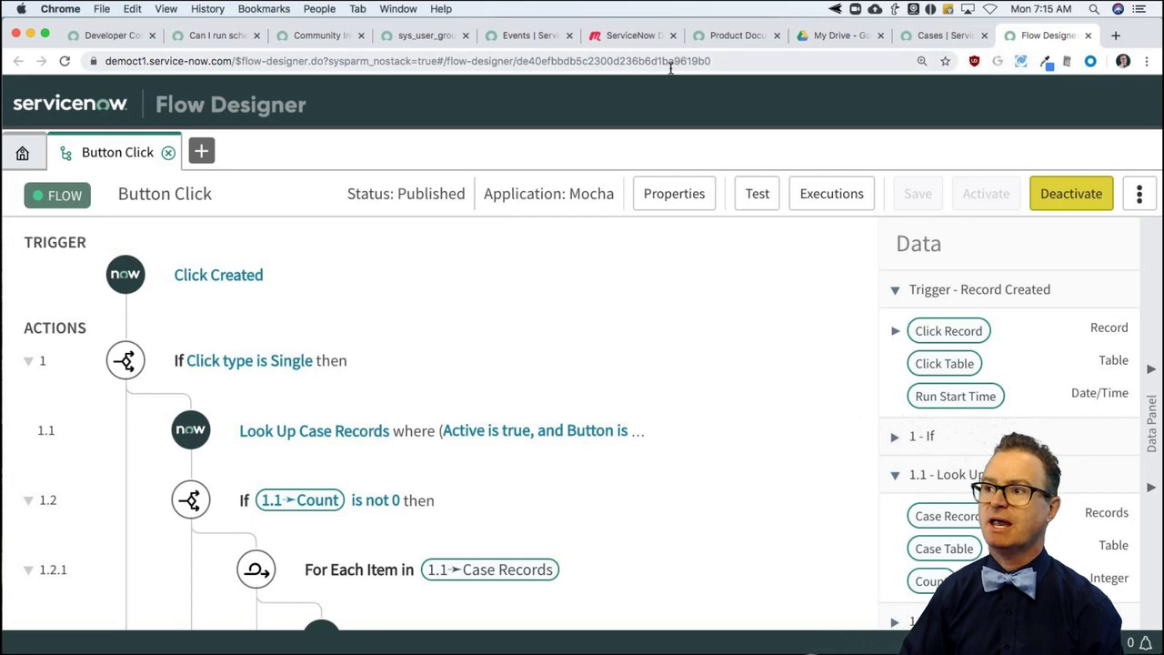
Step: View the Mocha Clicks list and its newest 3rd Floor Break Room record, then return to the list
click(964, 35)
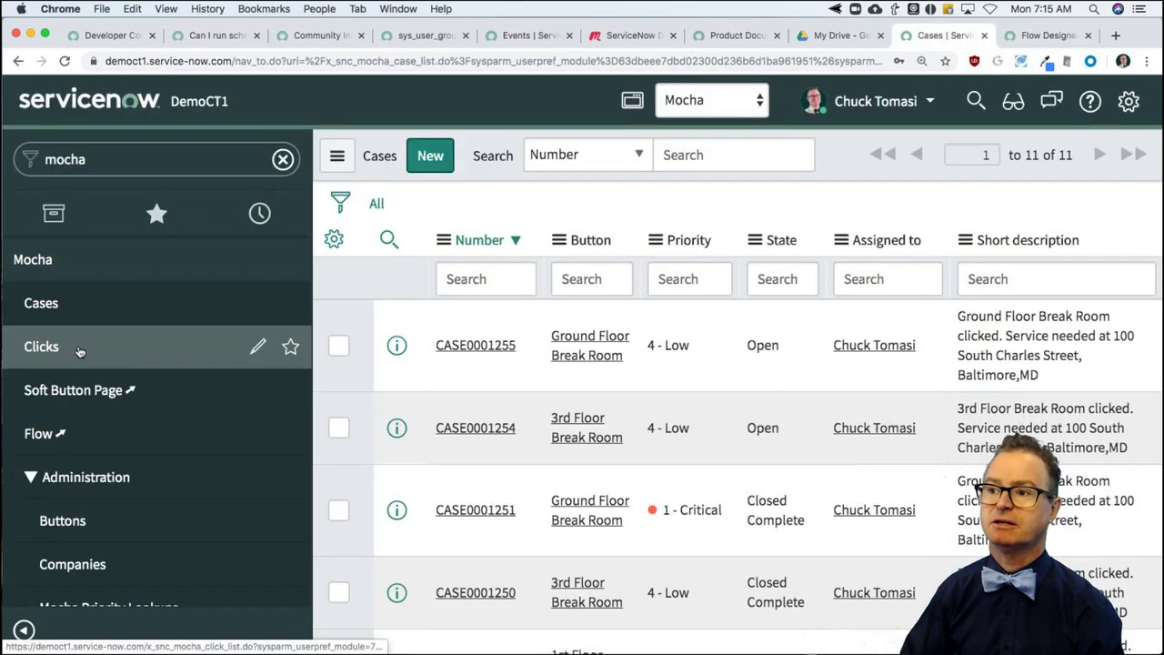
click(45, 346)
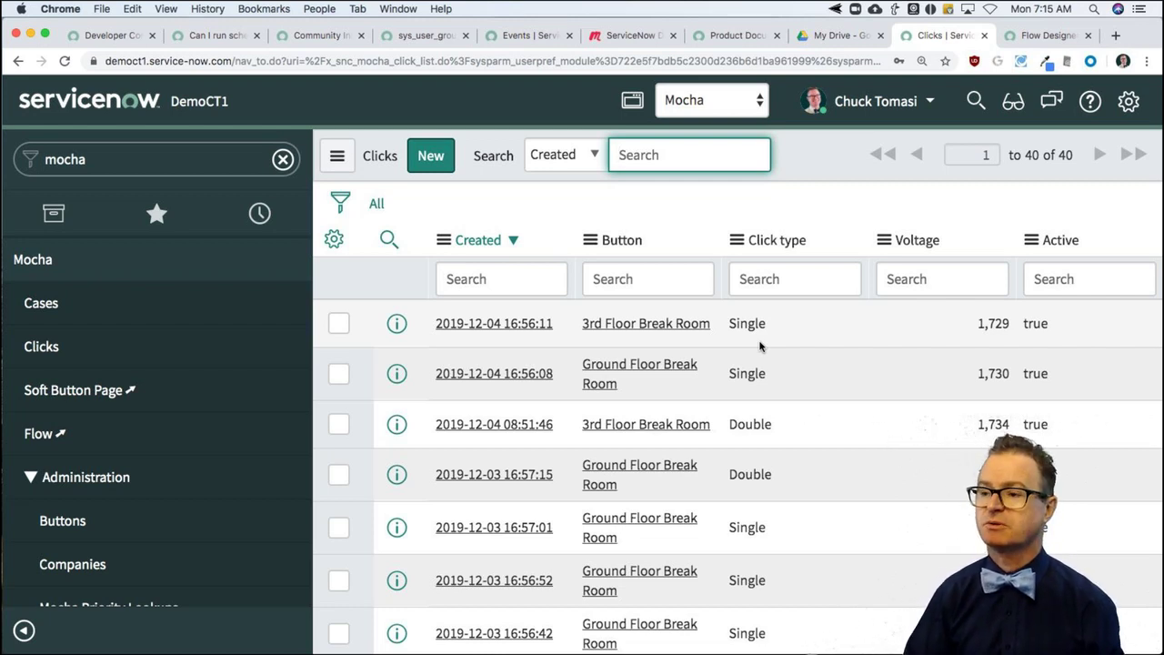
click(443, 329)
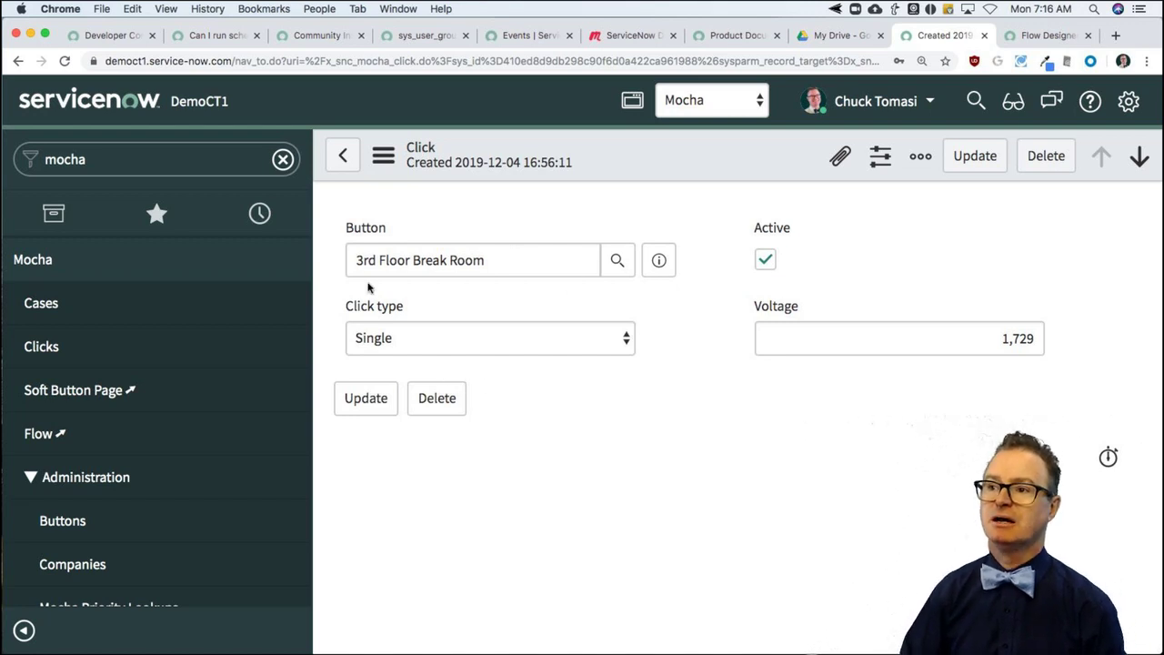
click(344, 157)
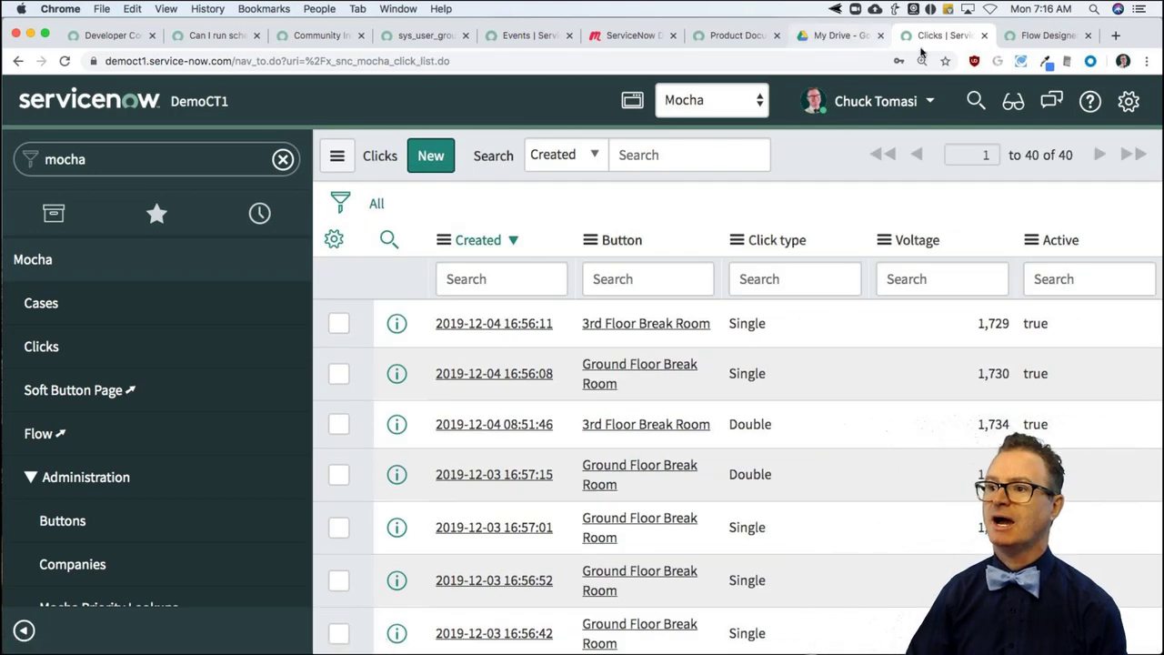
Step: In Flow Designer, examine the Button Click flow's Click Created trigger and its first If condition
click(1046, 35)
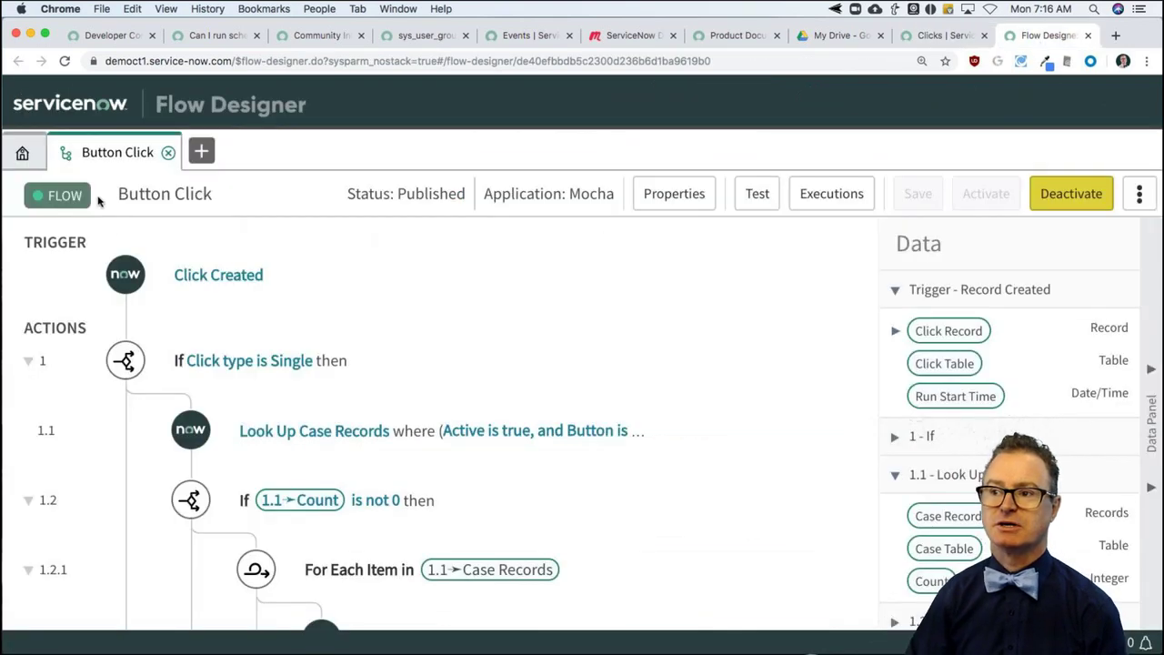
click(248, 276)
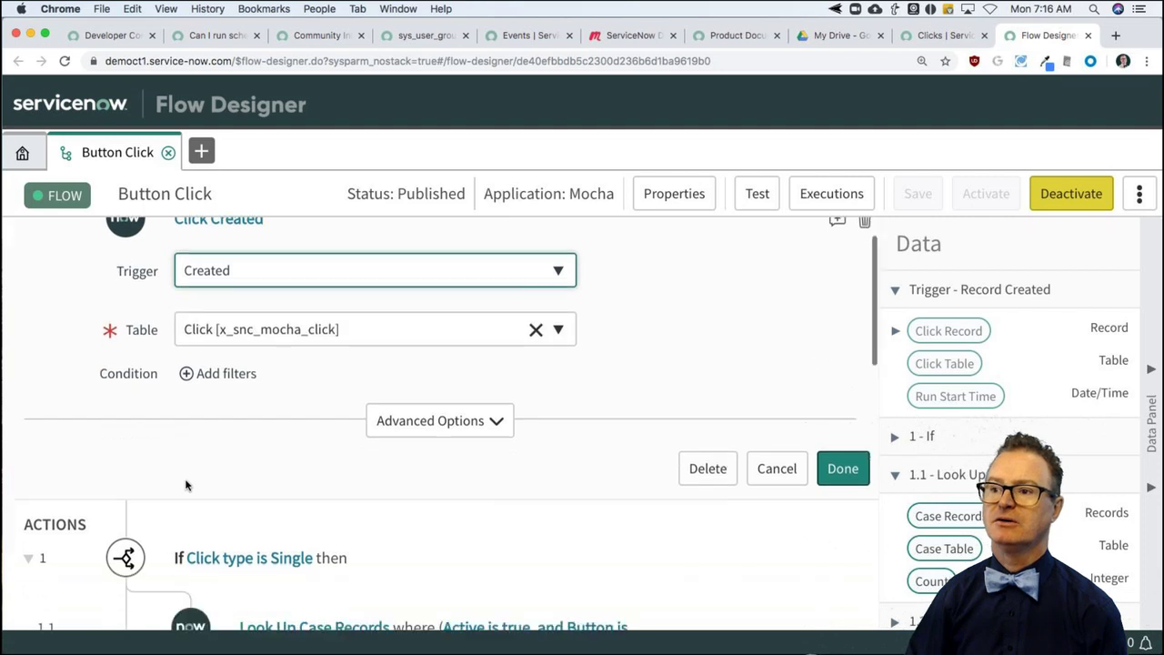
scroll(185, 485, down, 5)
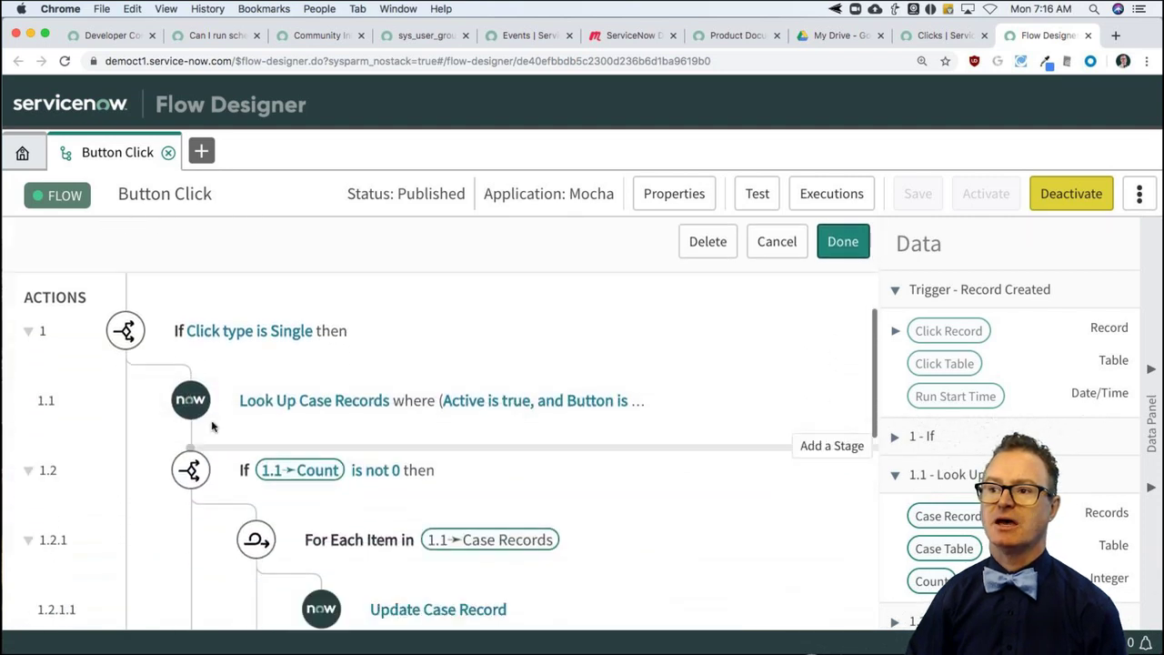
click(246, 309)
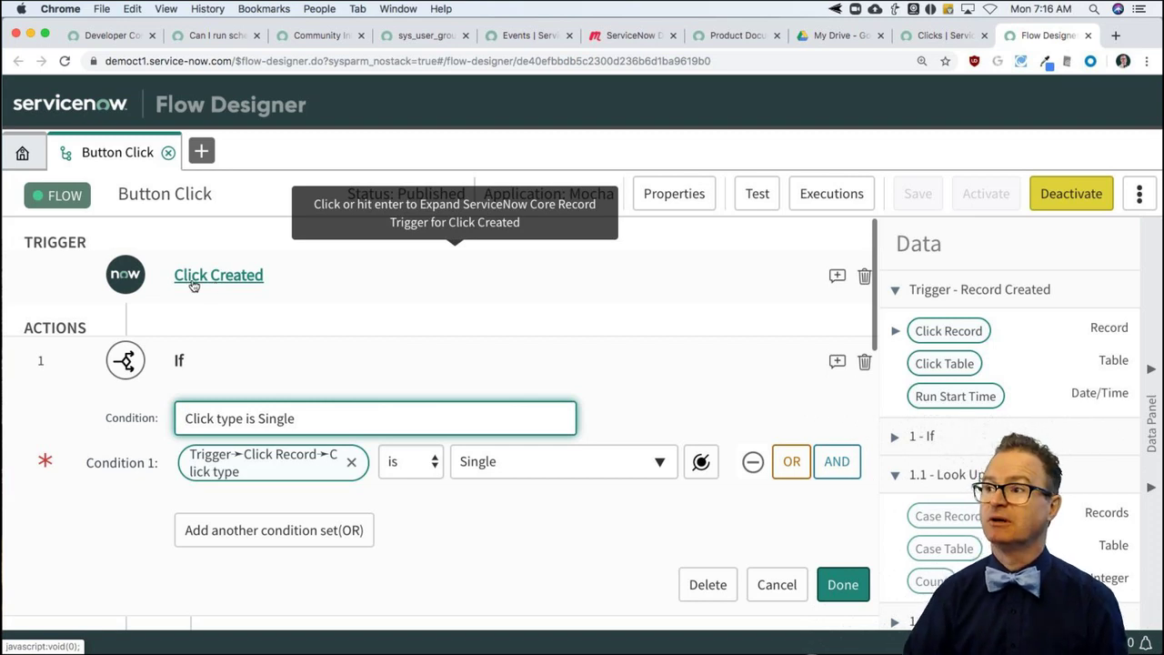
Step: View the newest click record again and return to the community question to check the posted reply
click(943, 36)
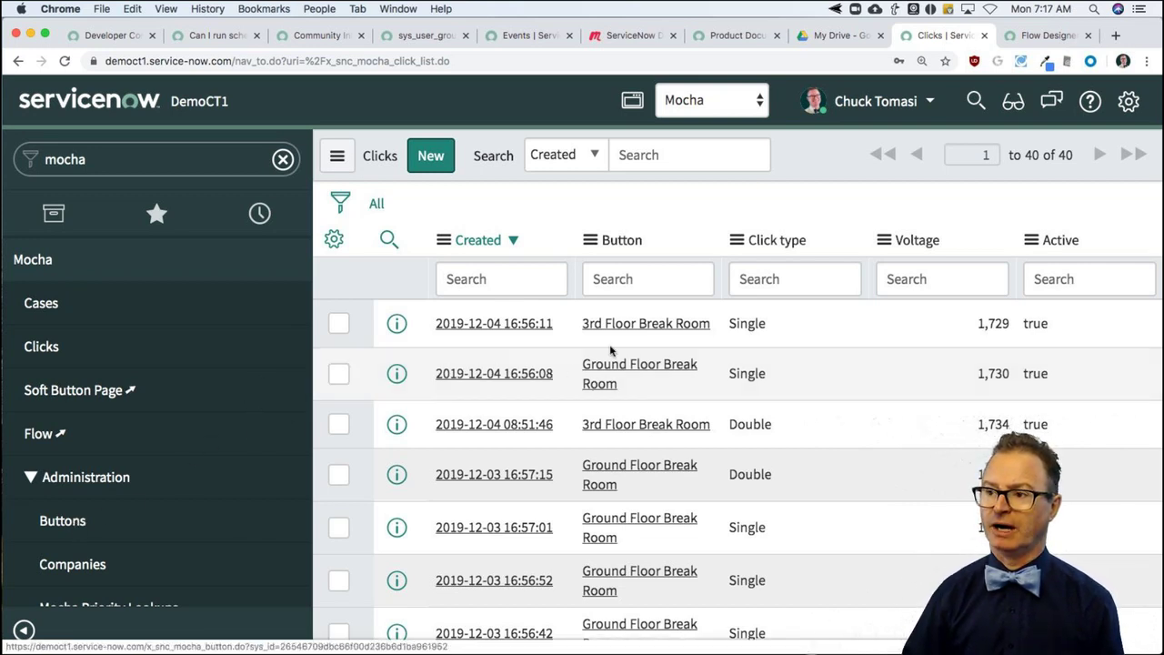
click(531, 327)
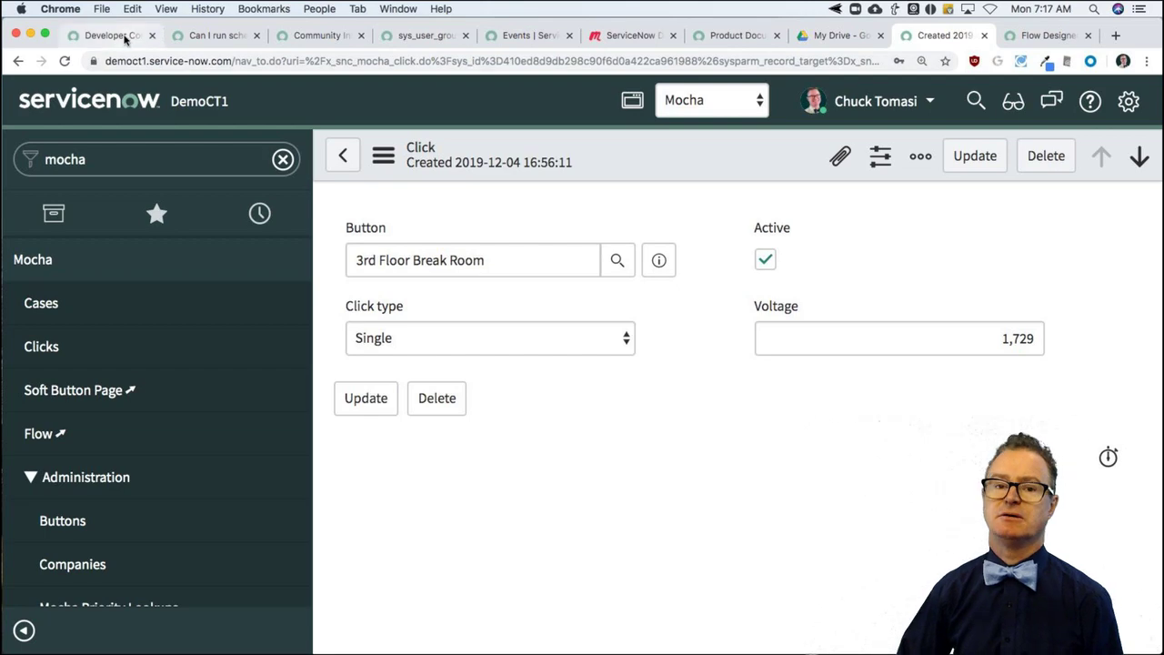
click(228, 36)
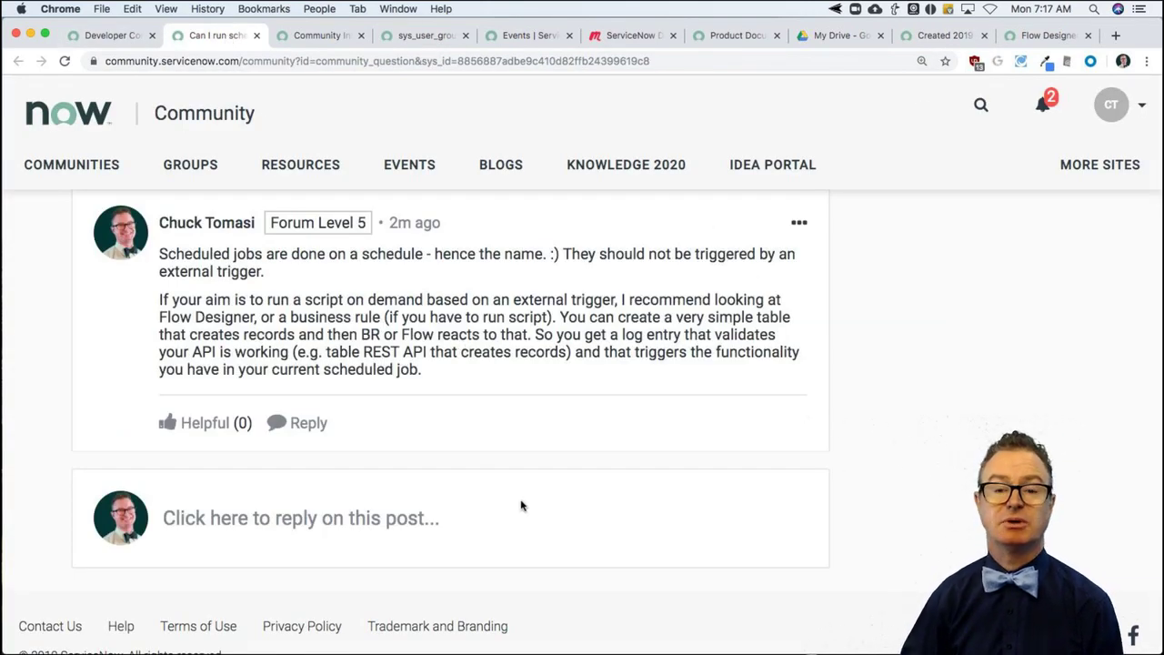
Step: Close the Flow Designer tab and go back to the Developer Community list of unreplied questions
click(1087, 36)
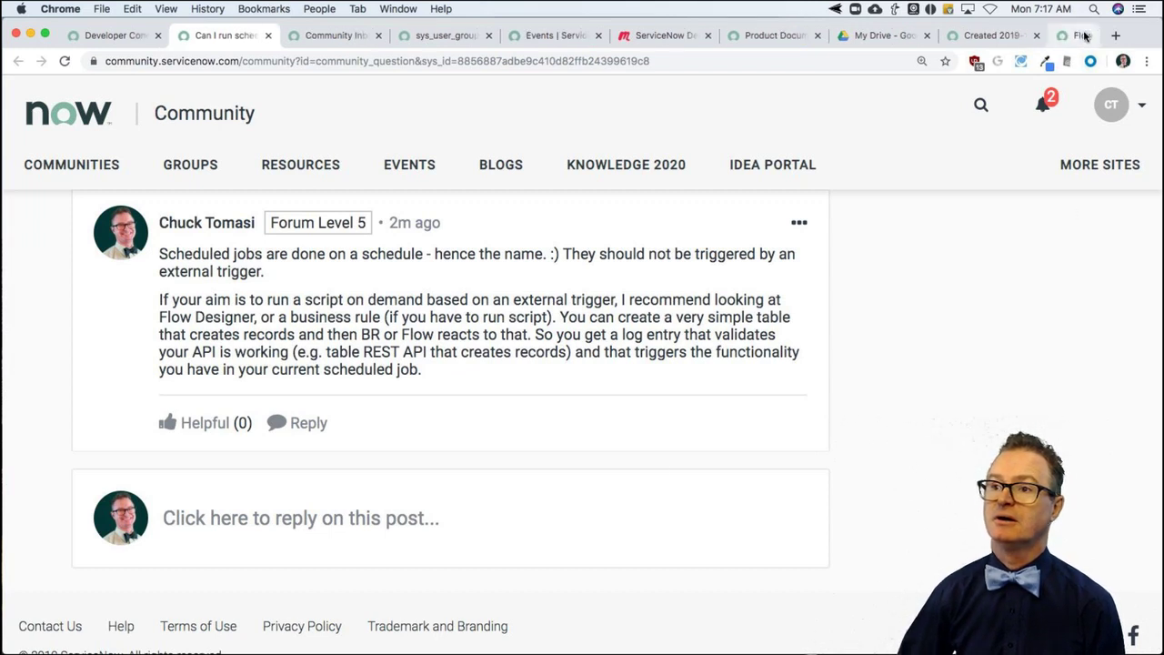
click(116, 39)
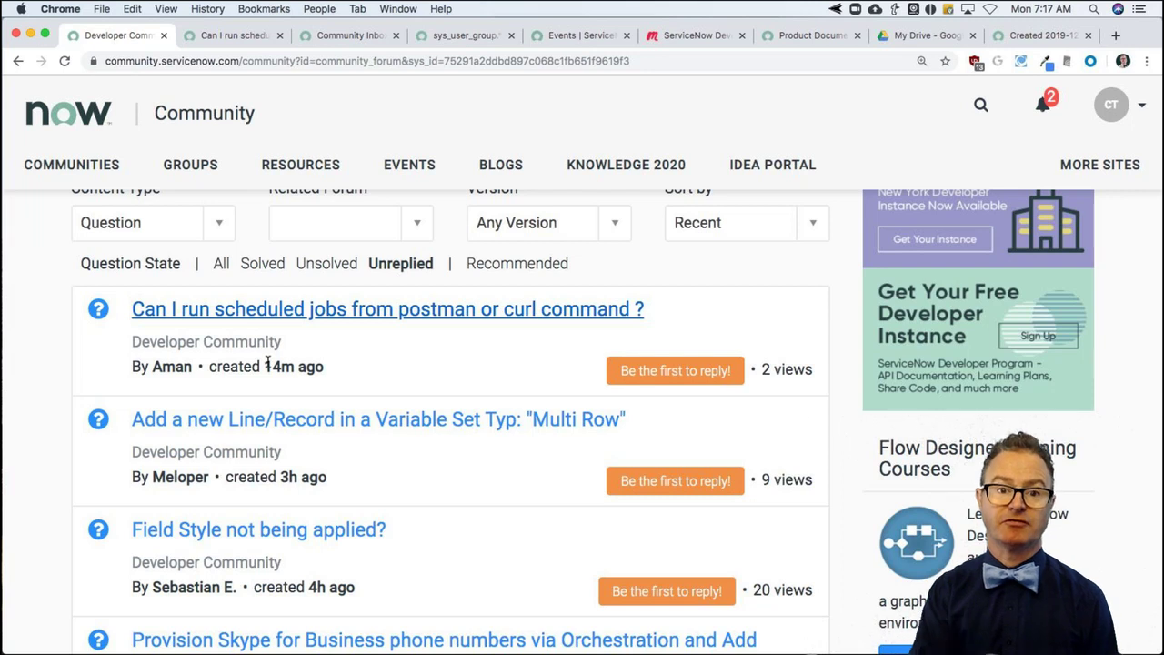
mouse_move(266, 363)
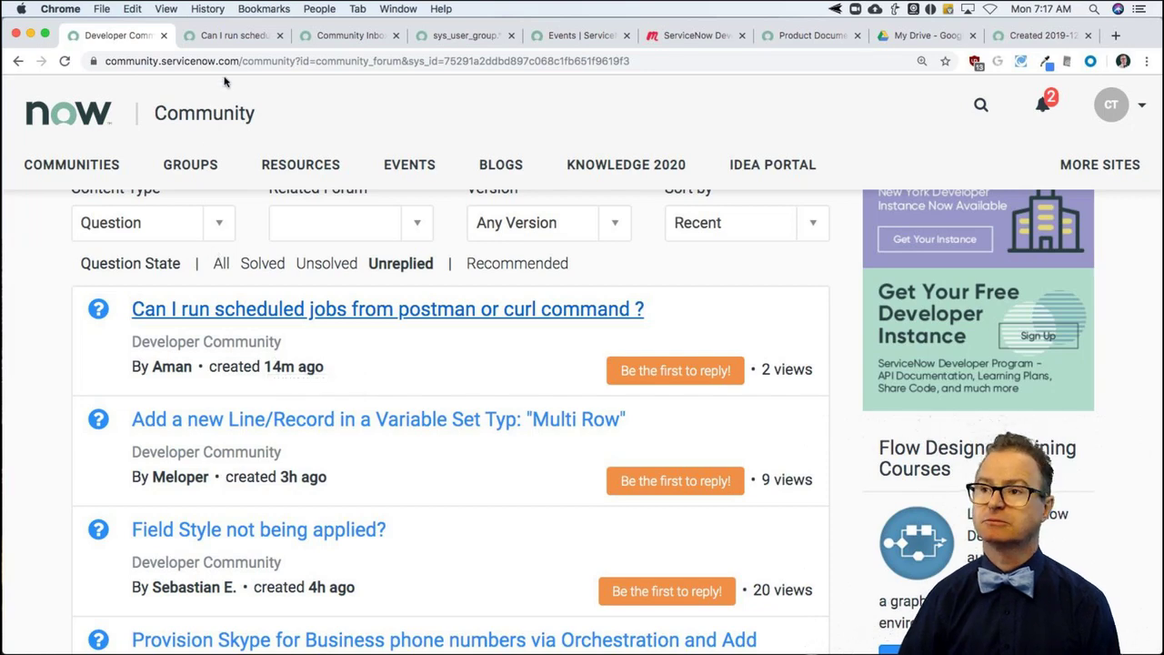
Step: Close the scheduled jobs question and open the Community Inbox notification about interview questions on Workflow
click(232, 35)
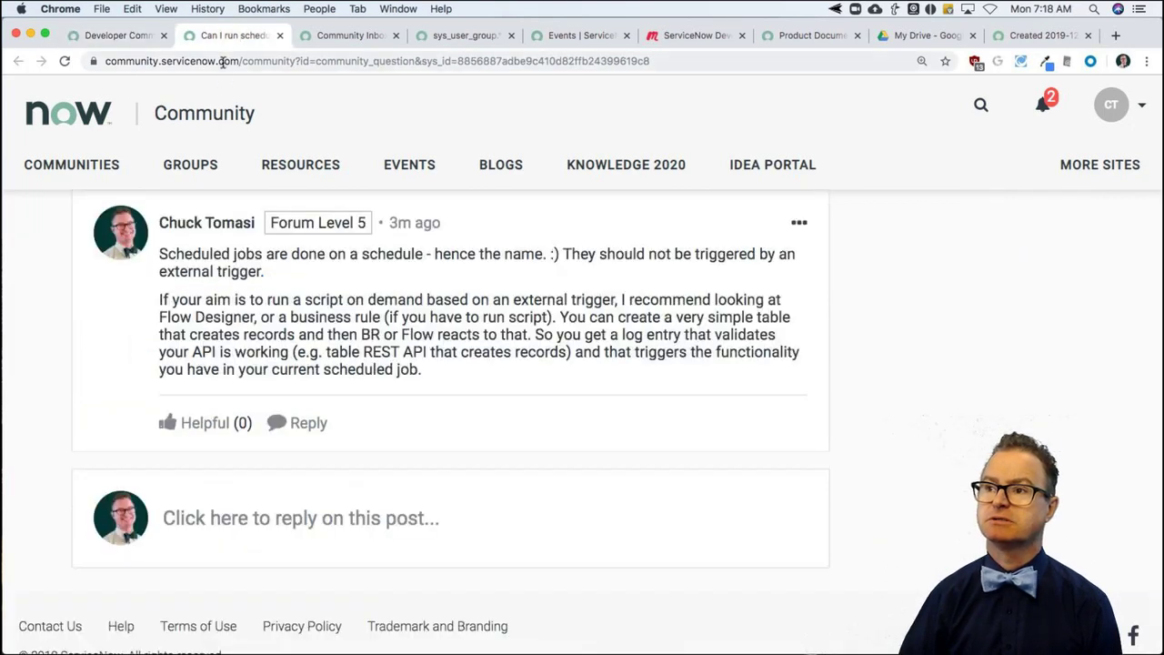
key(super+w)
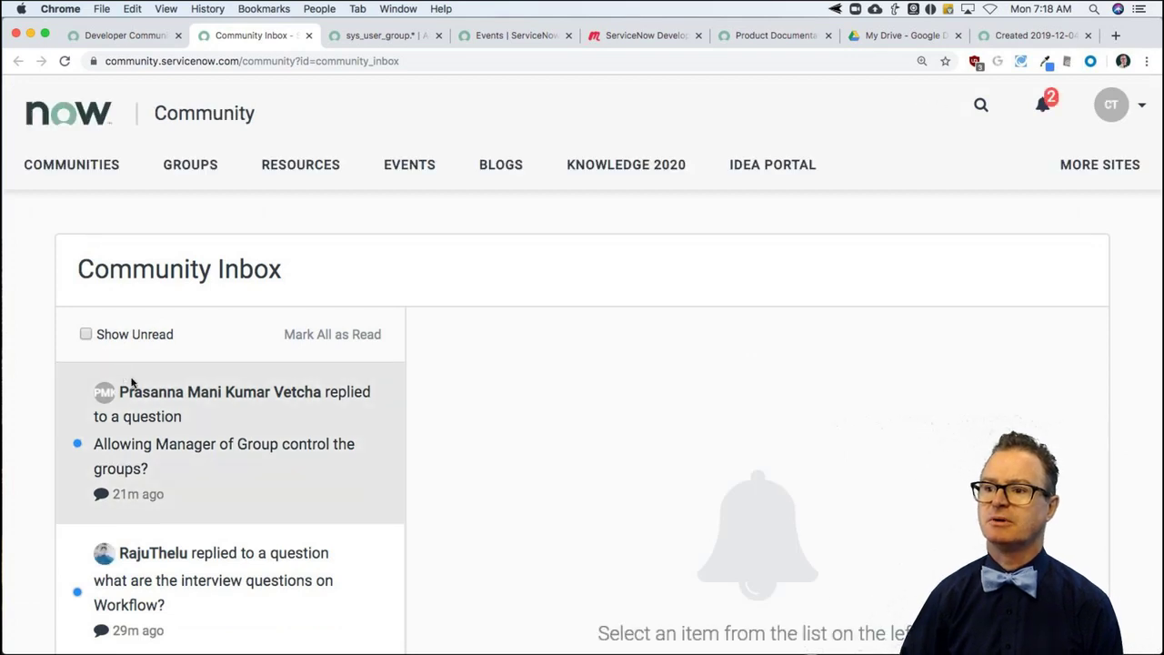
scroll(143, 440, down, 3)
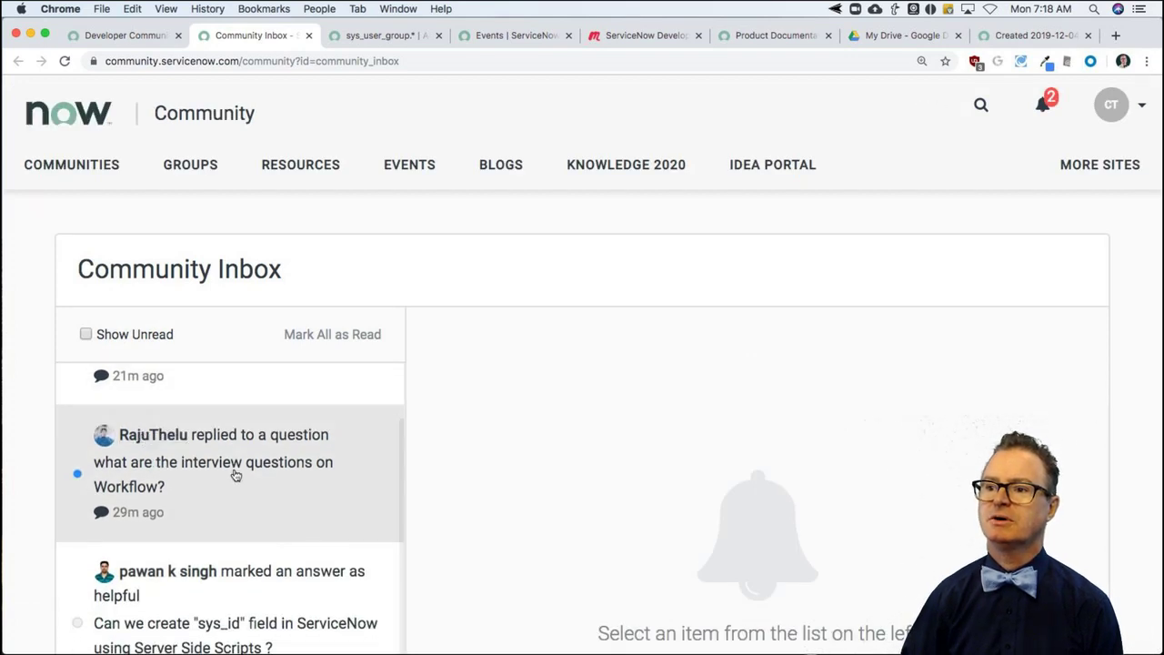
click(234, 473)
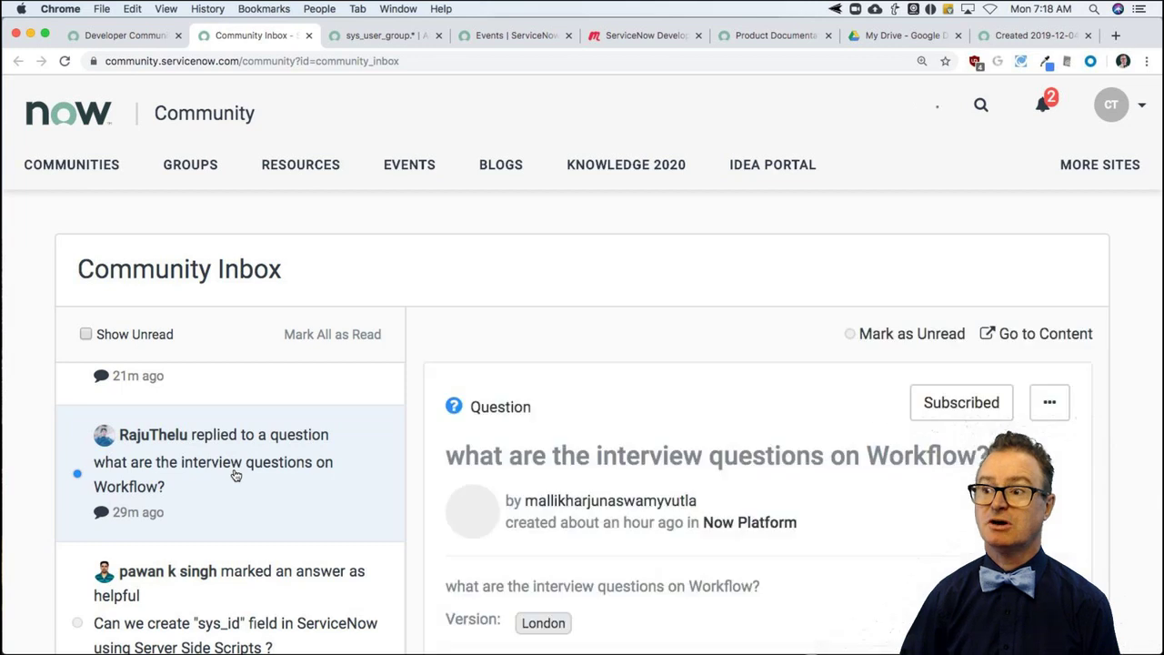
Step: Read the Workflow interview question in the Community Inbox and examine both replies to it
scroll(564, 382, up, 3)
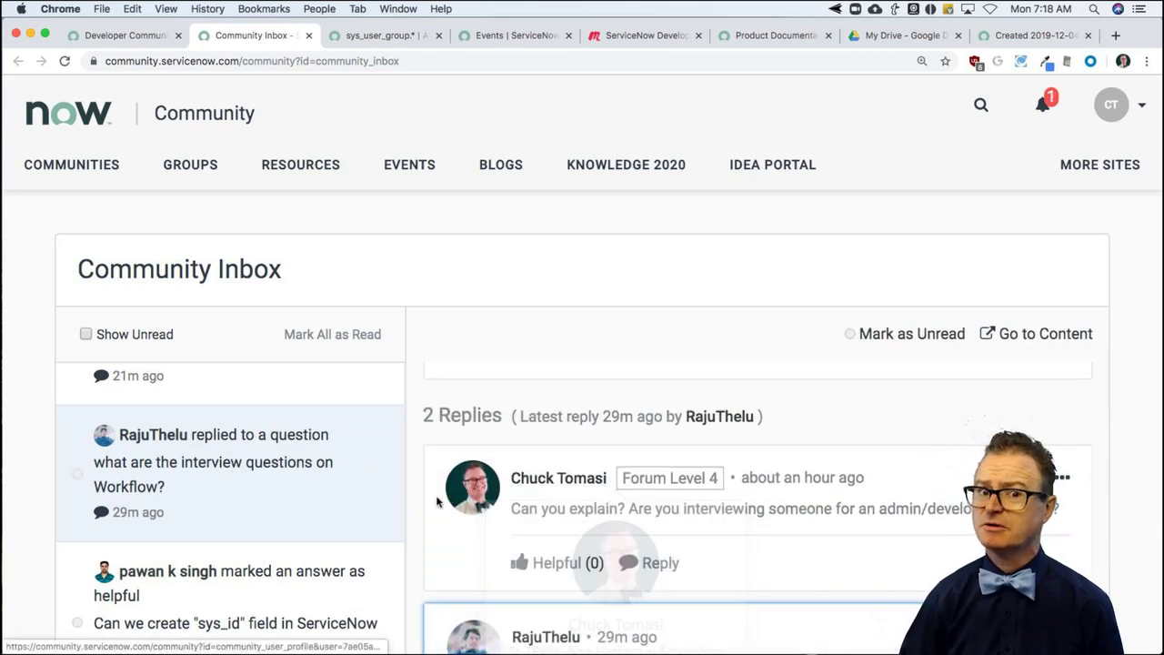
scroll(466, 501, down, 2)
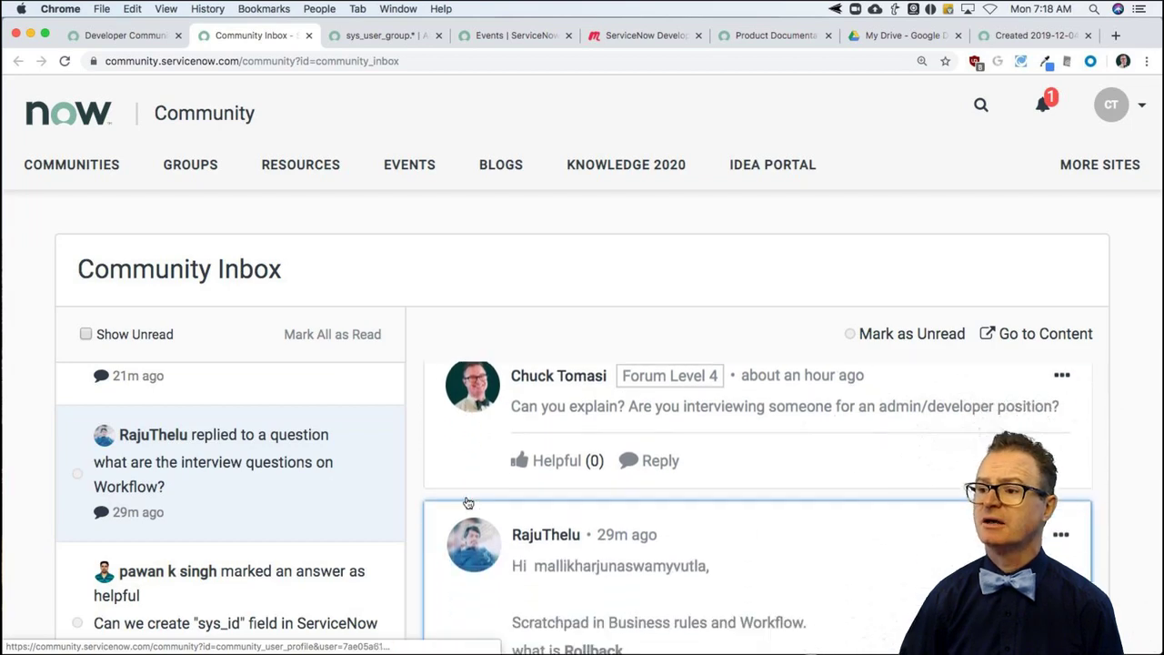
scroll(467, 501, down, 2)
scroll(467, 499, up, 5)
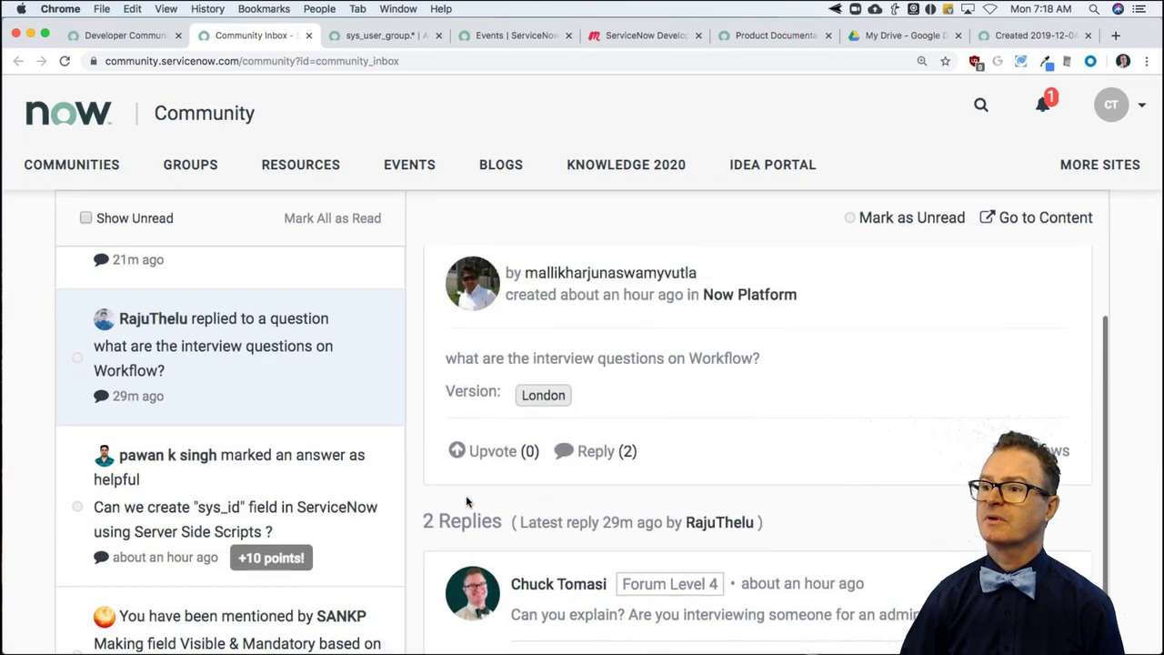
scroll(466, 494, down, 5)
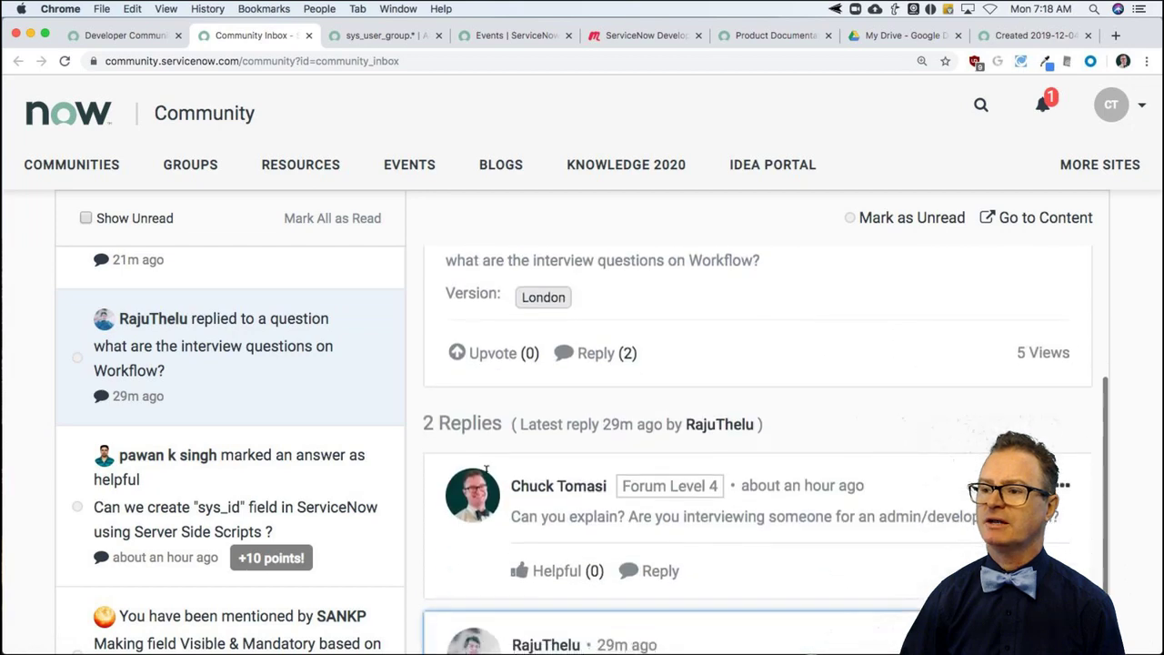
scroll(487, 476, down, 2)
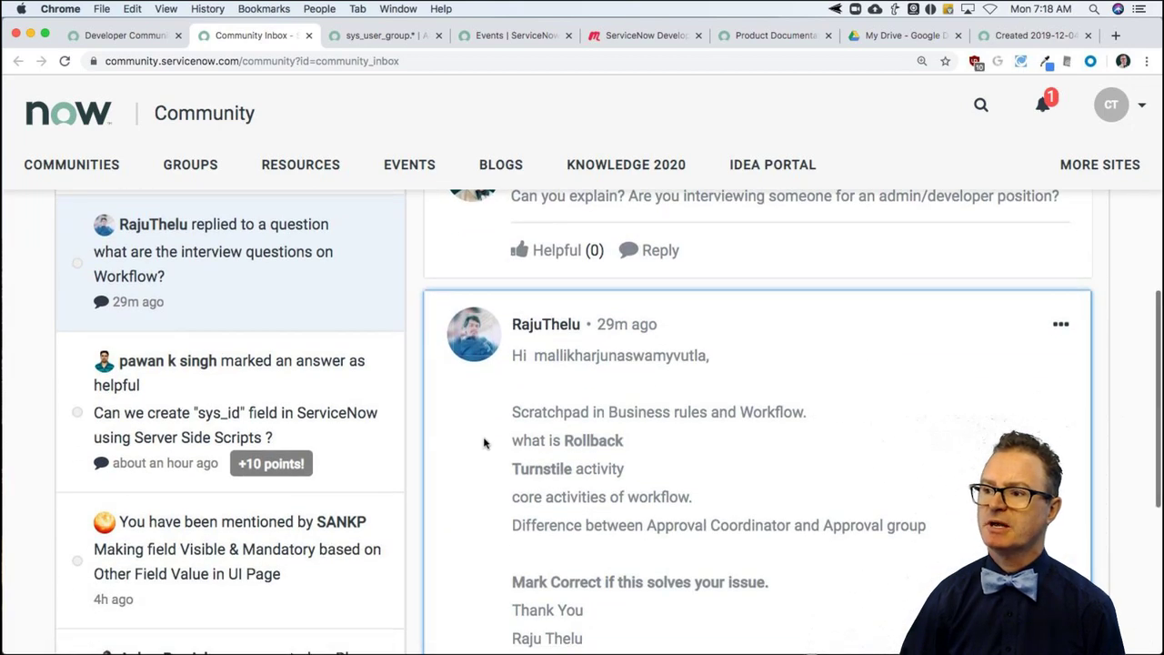
scroll(484, 451, down, 1)
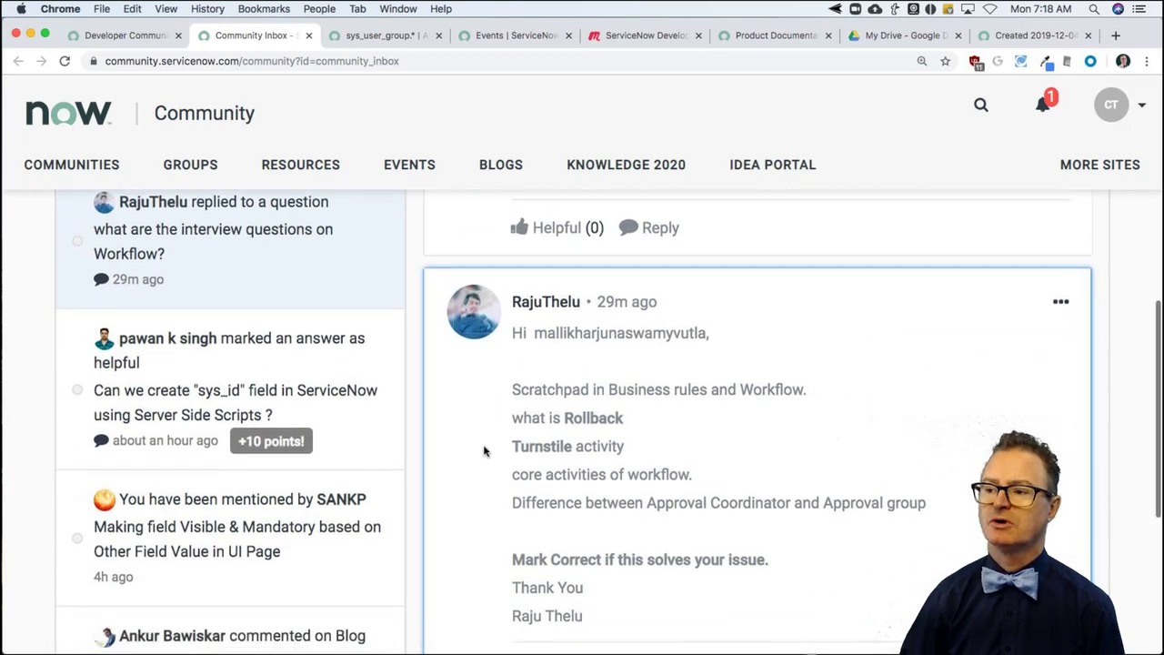
scroll(483, 450, down, 1)
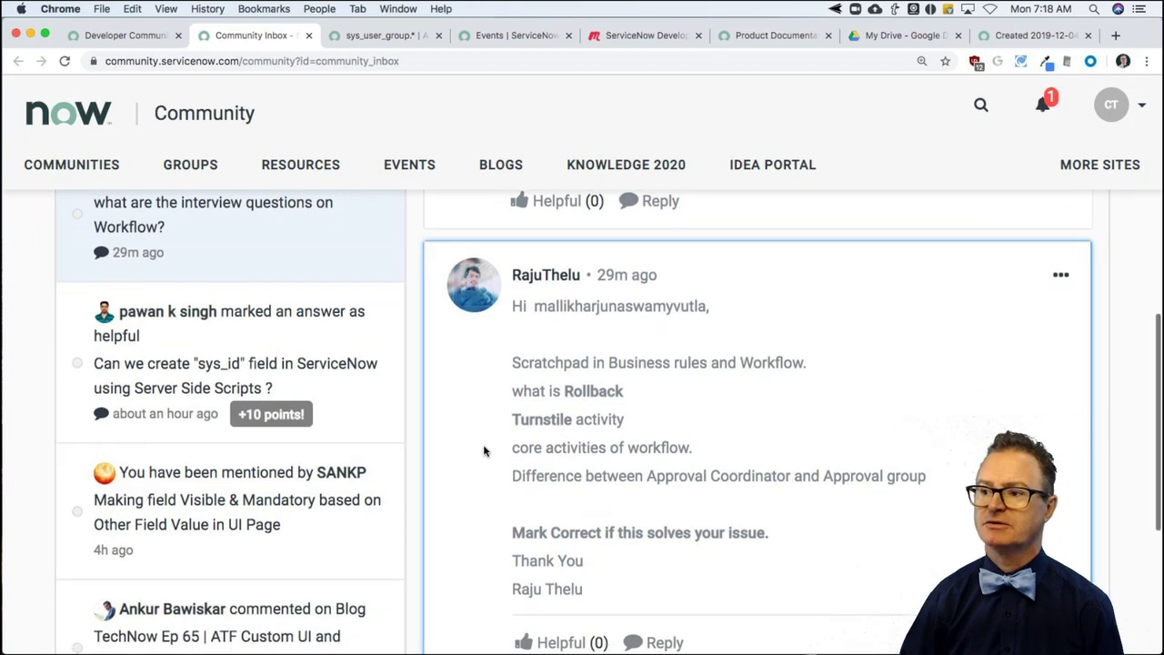
scroll(484, 451, down, 1)
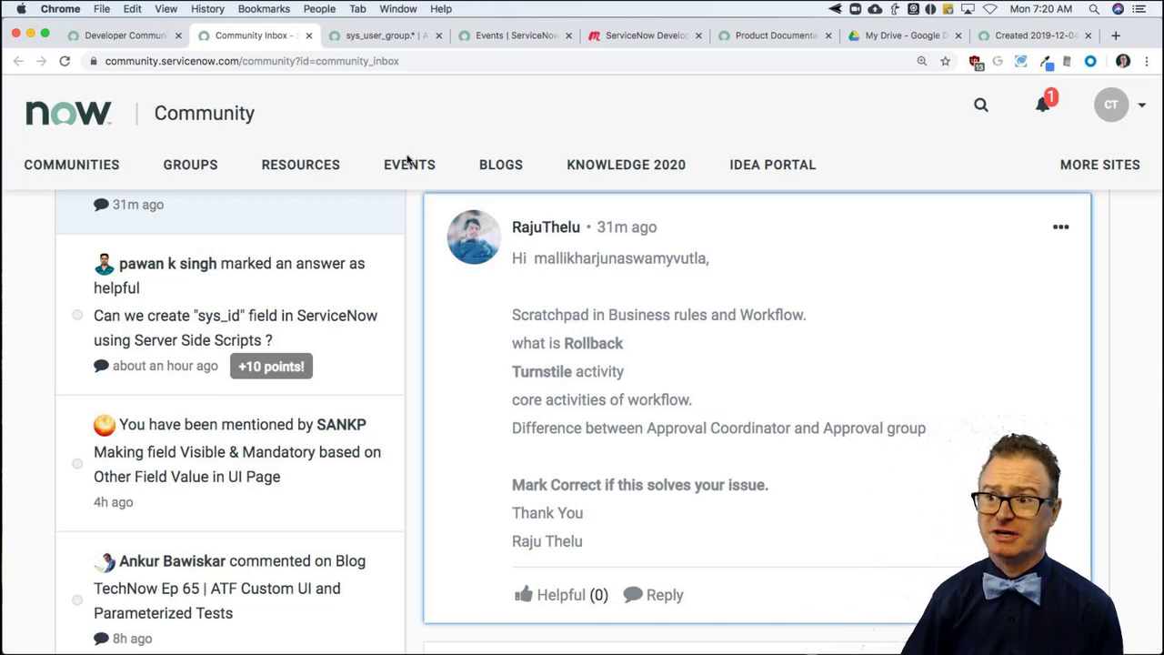
Step: Open the inbox notification about allowing group managers to control groups and read the original question
scroll(234, 324, up, 5)
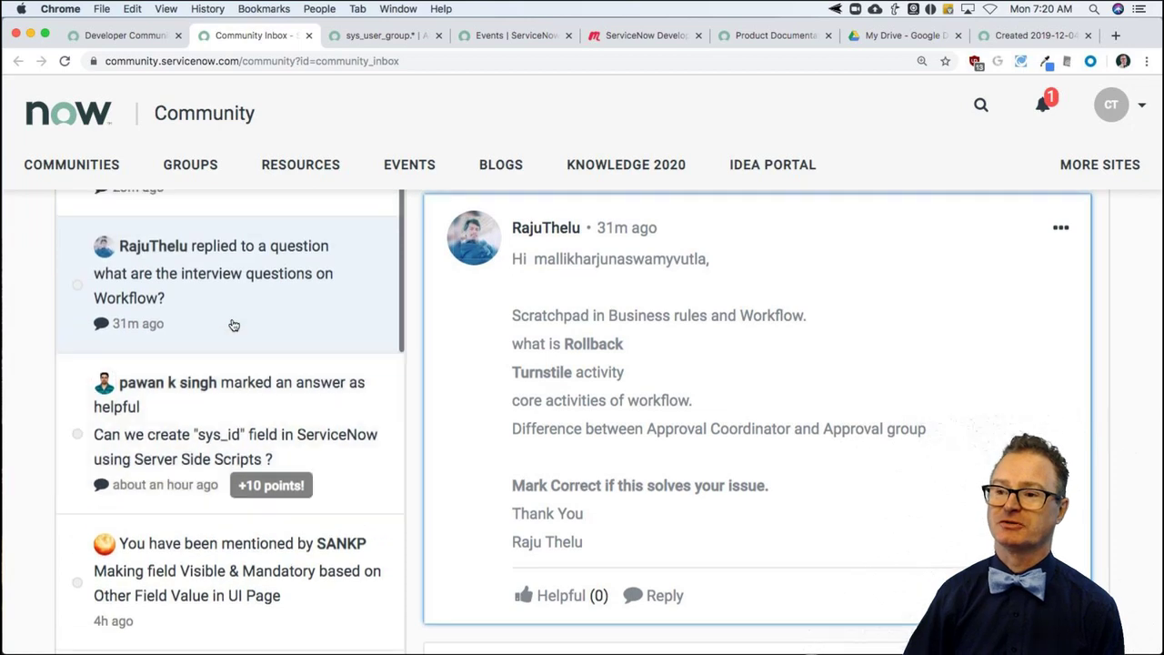
click(219, 441)
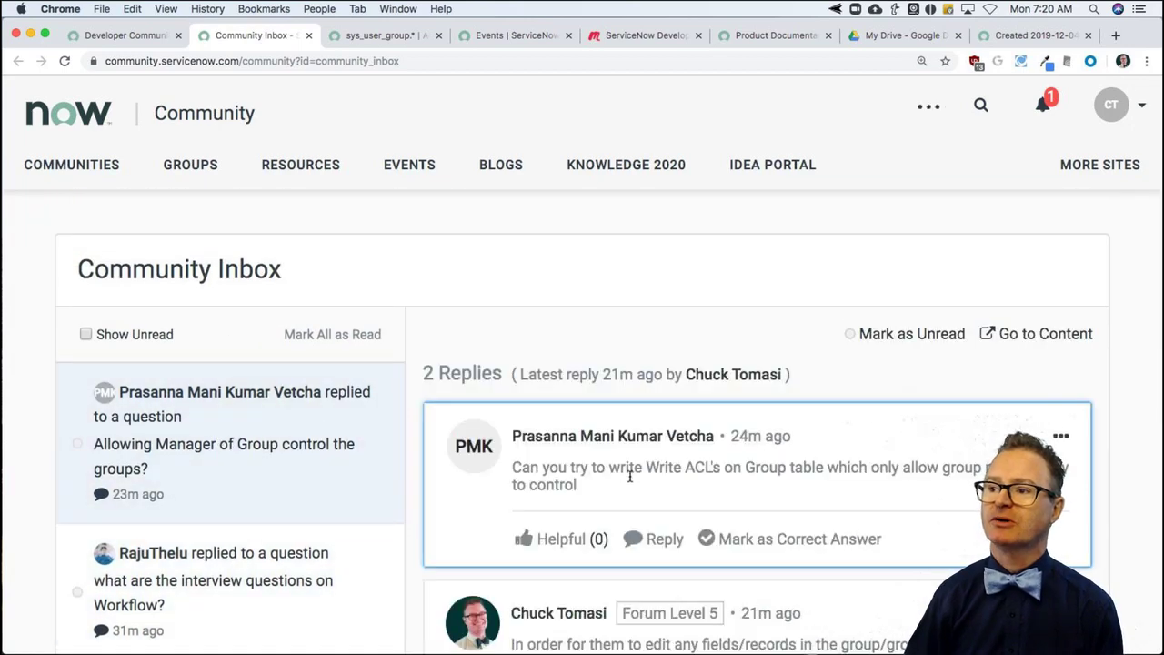
scroll(625, 479, up, 3)
scroll(626, 477, up, 3)
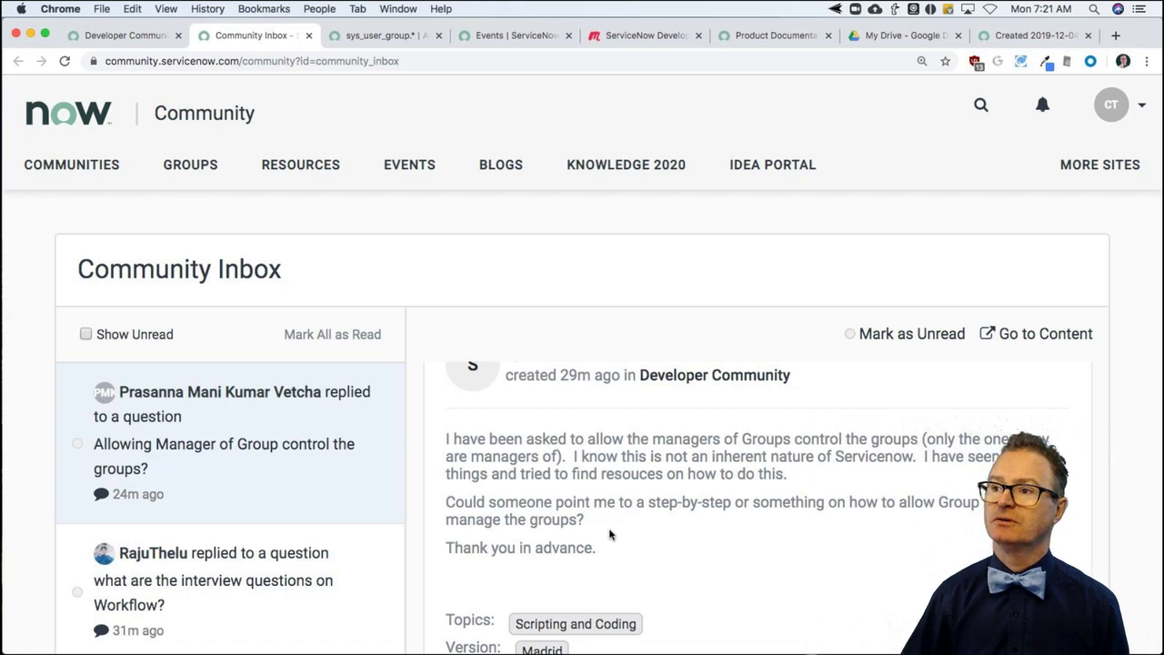
Step: Examine the settings and required roles of the sys_user_group.* write access control in the ServiceNow instance
click(405, 33)
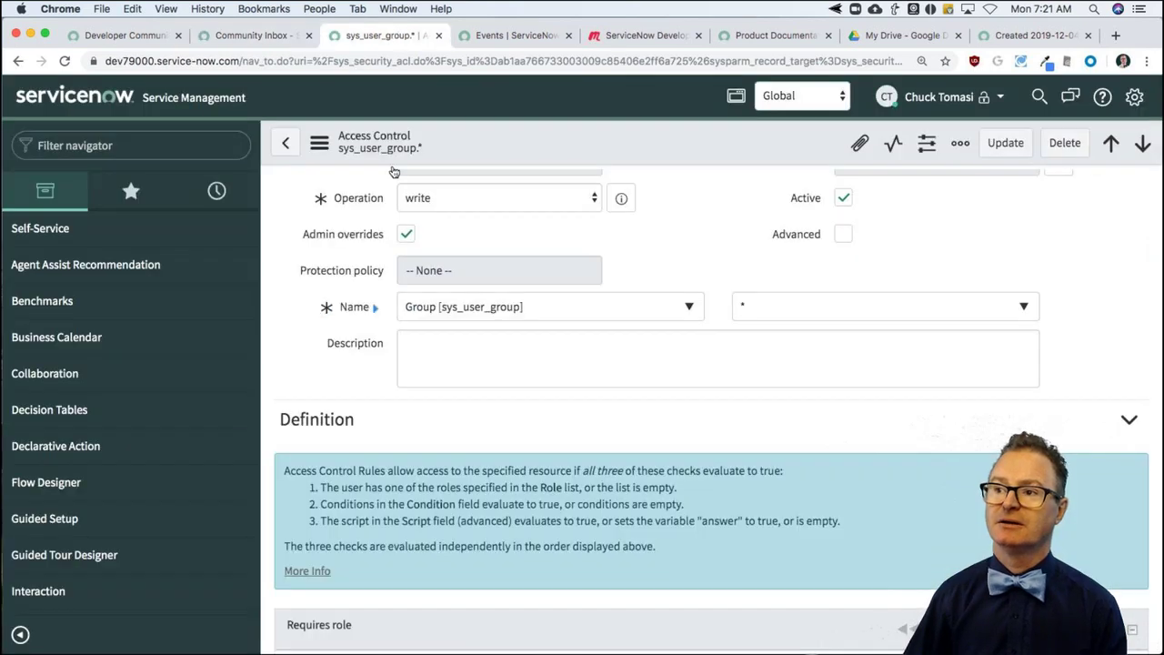
scroll(332, 263, up, 1)
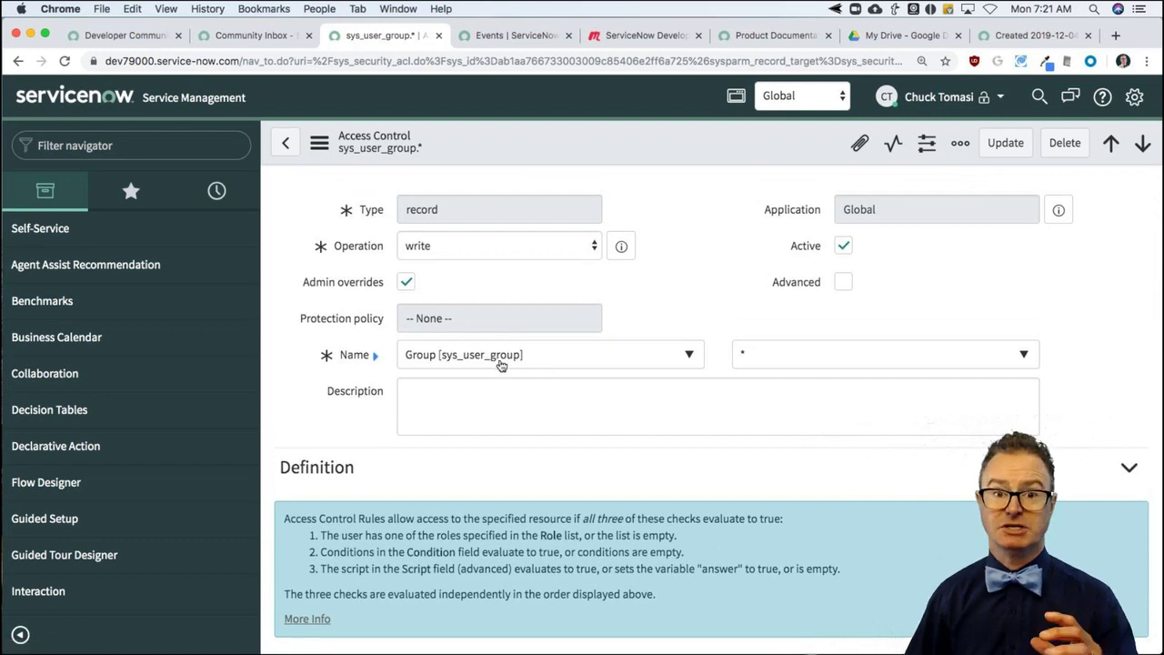
scroll(501, 365, down, 8)
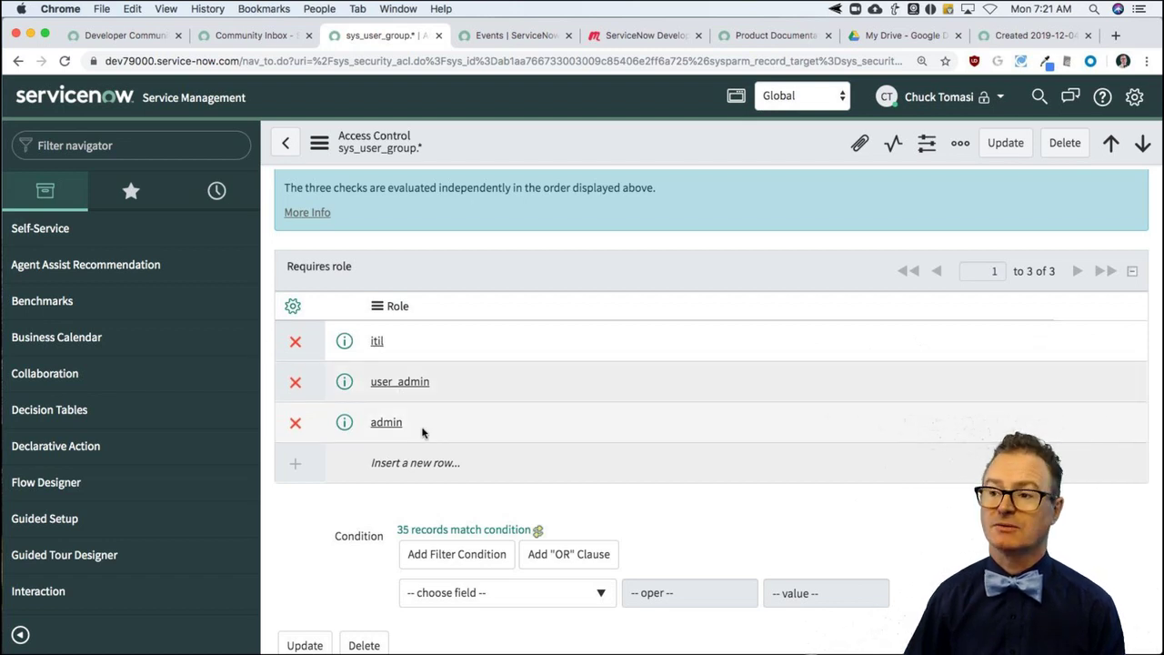
scroll(421, 432, up, 3)
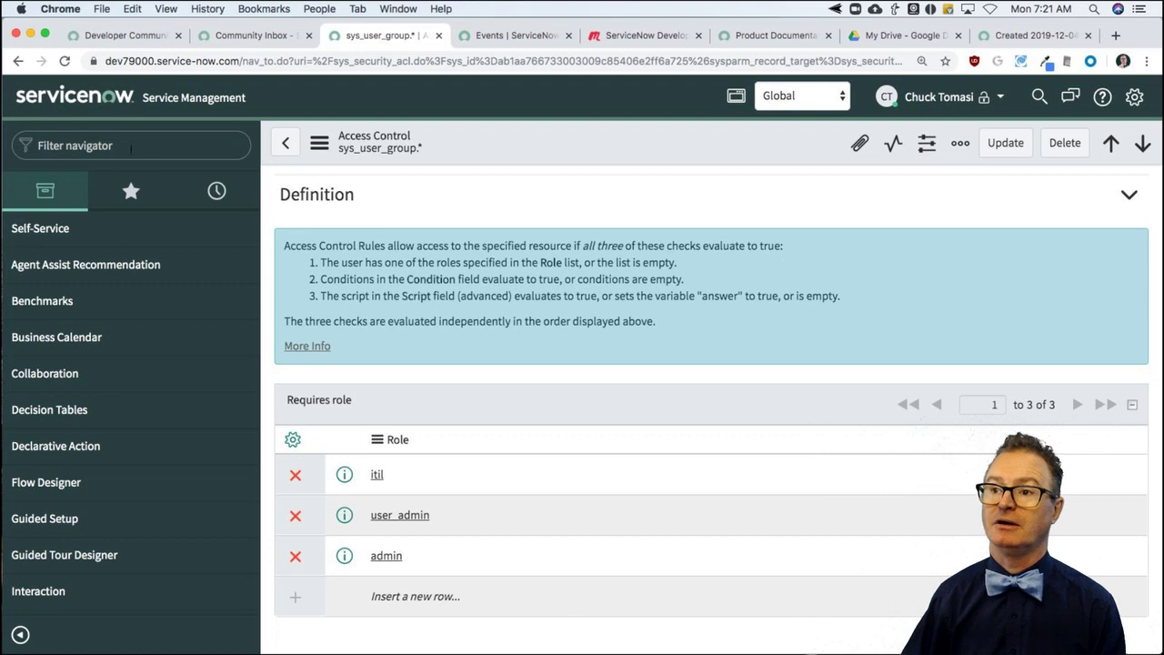
Step: Open the Group Members table by entering sys_user_grmember.list in the navigator filter
click(130, 147)
text(sys)
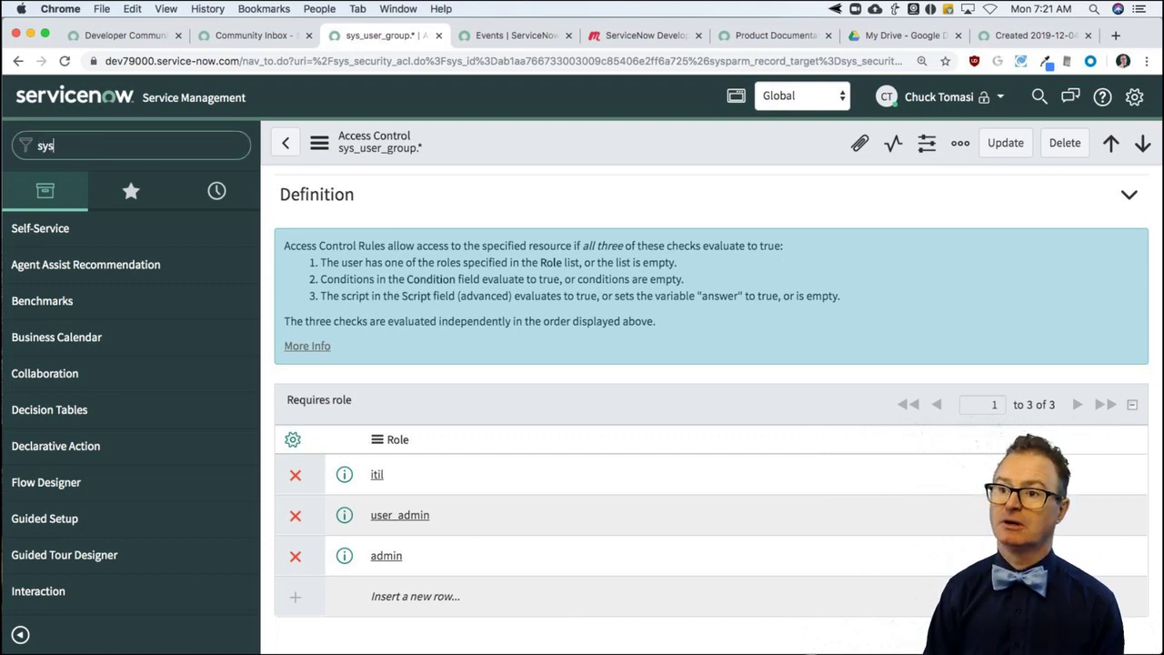
text(_user_grm)
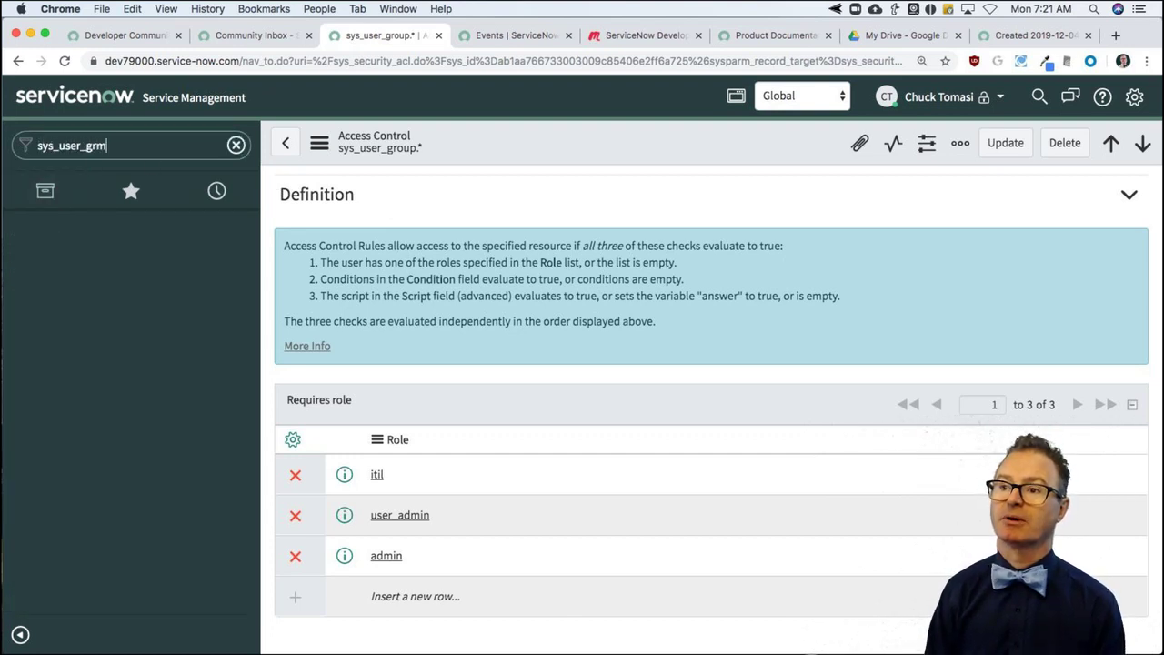
text(ember.list)
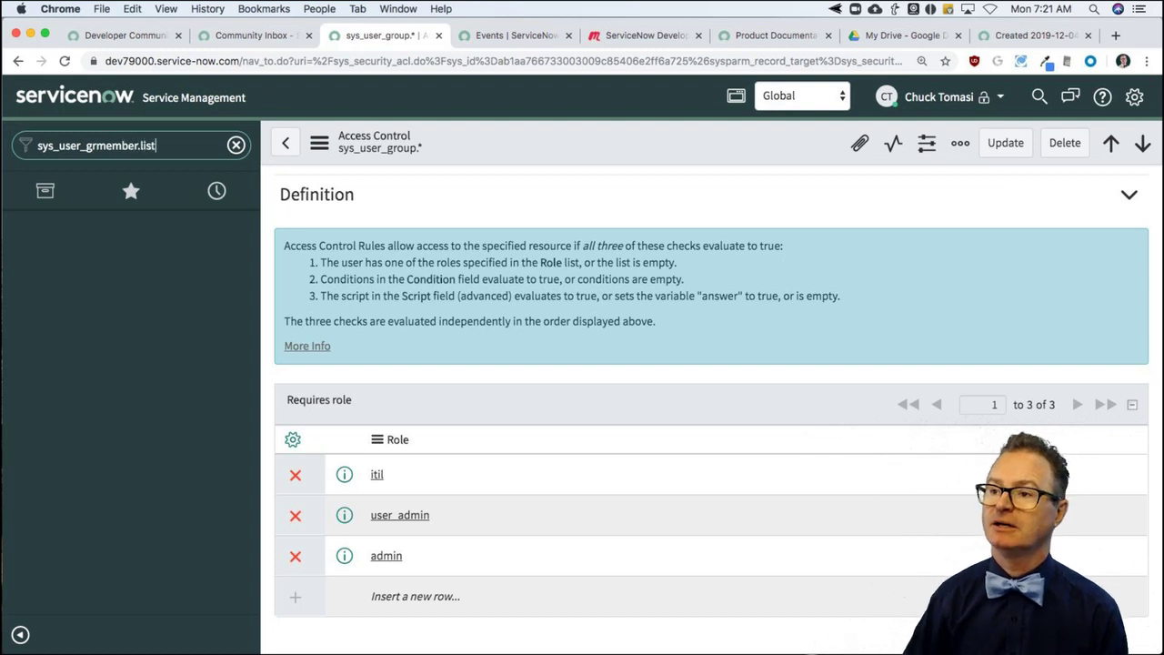
key(Return)
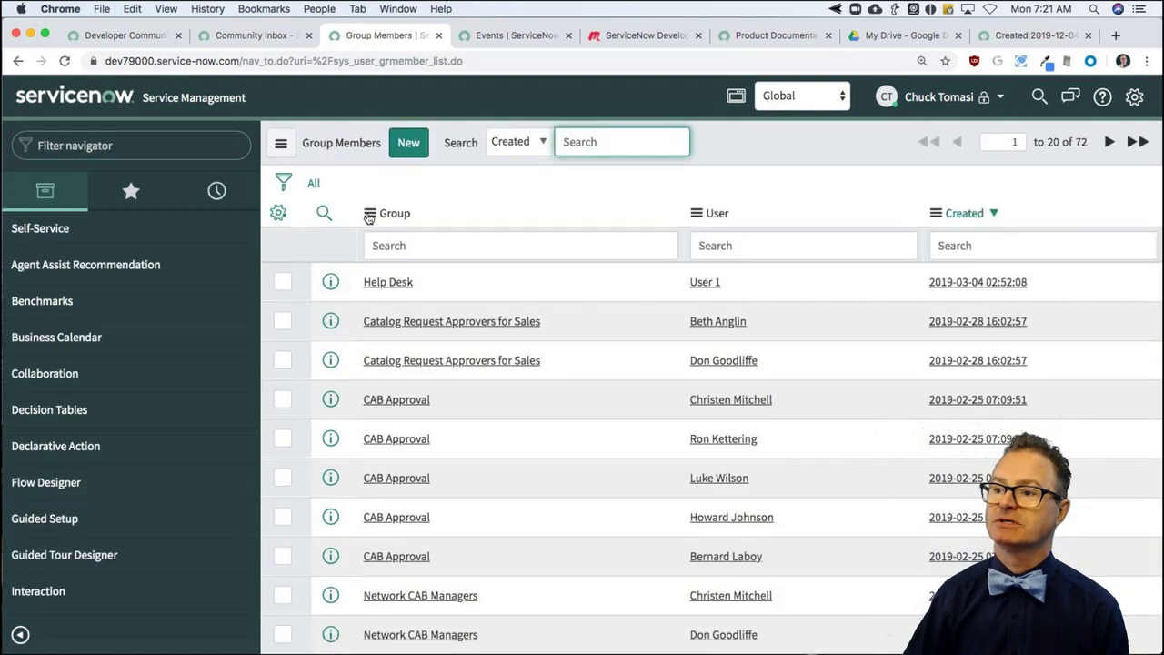
Step: Open the security rules configured for the Group Members table
click(369, 213)
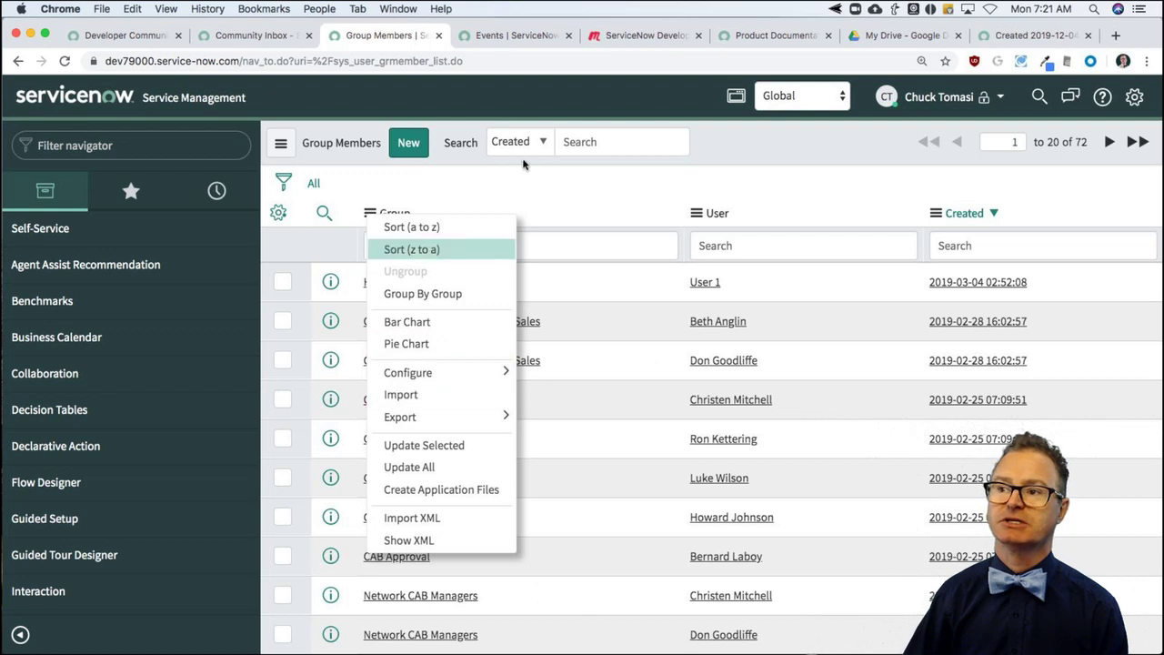
click(523, 209)
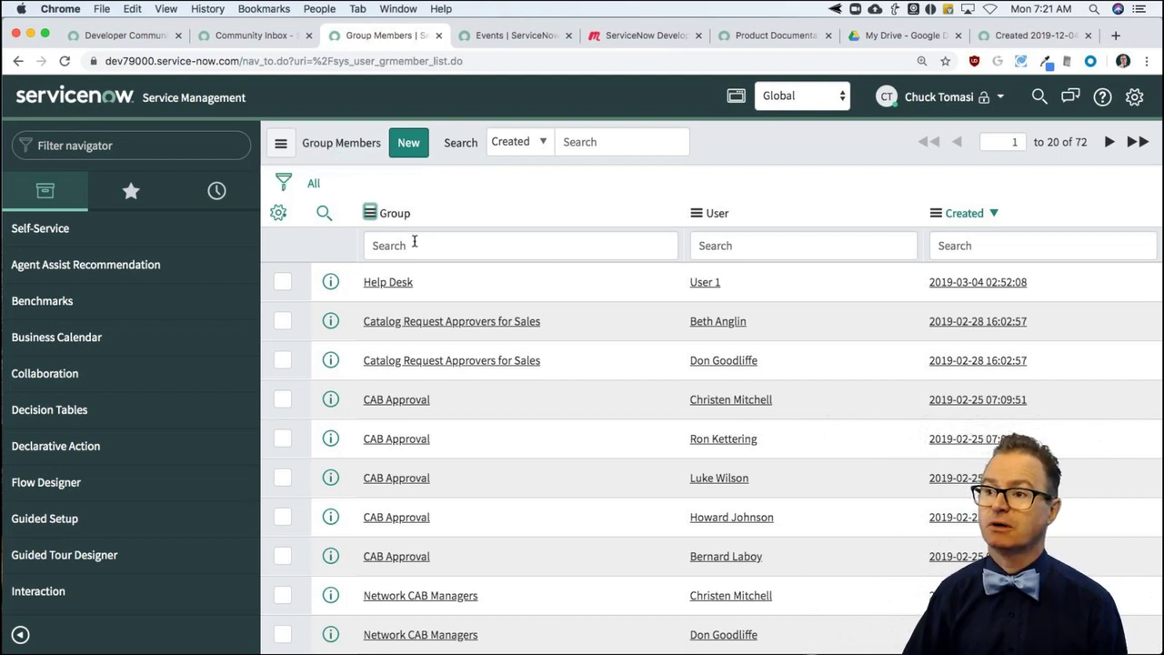
click(369, 214)
mouse_move(424, 366)
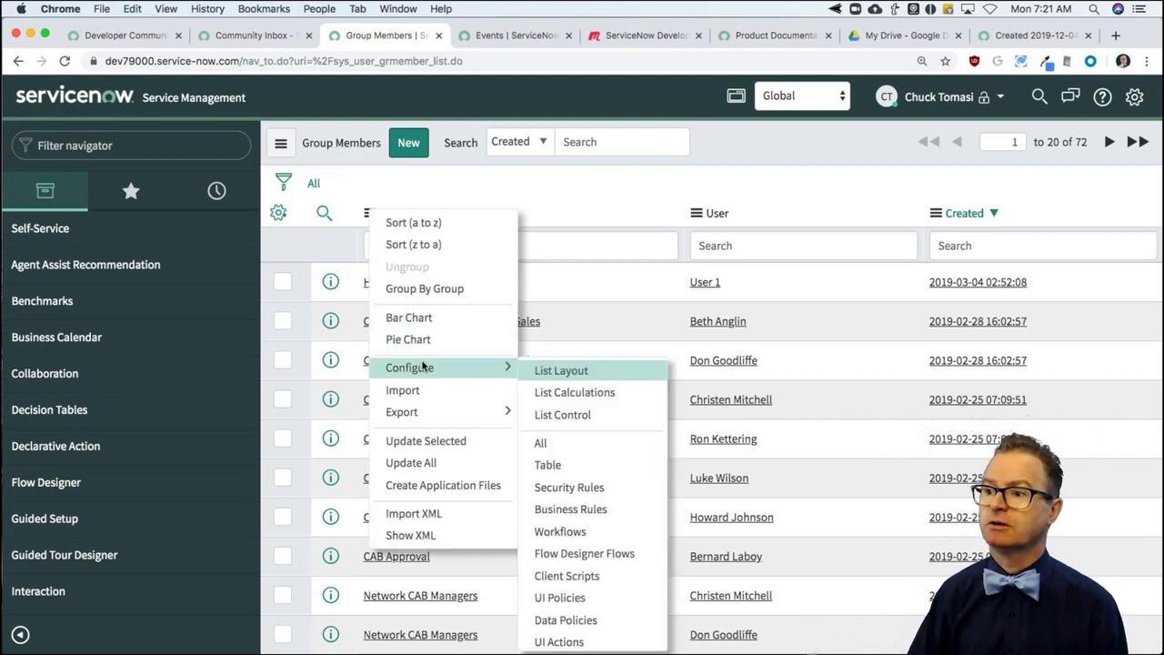
click(581, 490)
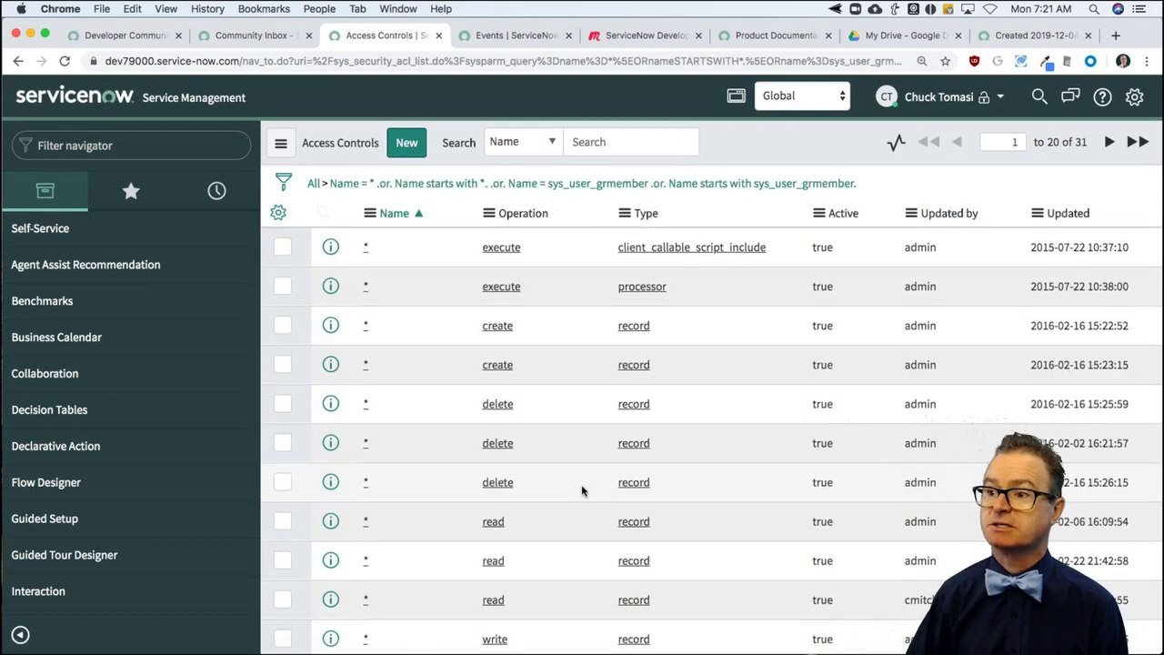
Step: Filter the access controls list to show only rules whose operation is write
right_click(494, 637)
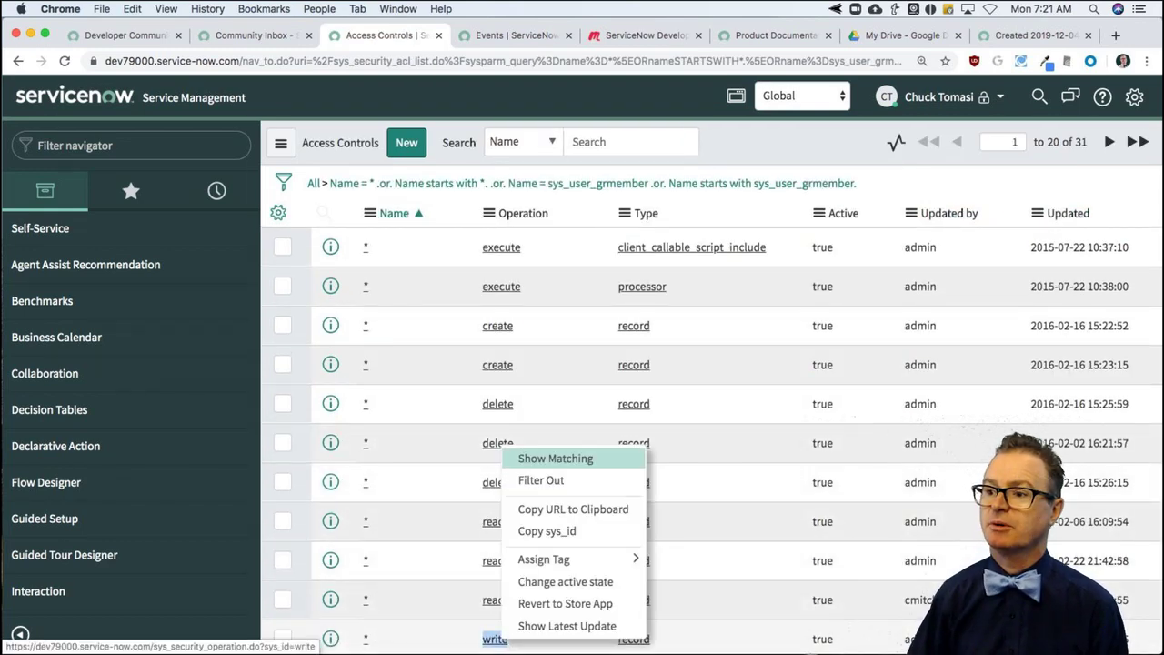
key(Escape)
right_click(460, 447)
key(Escape)
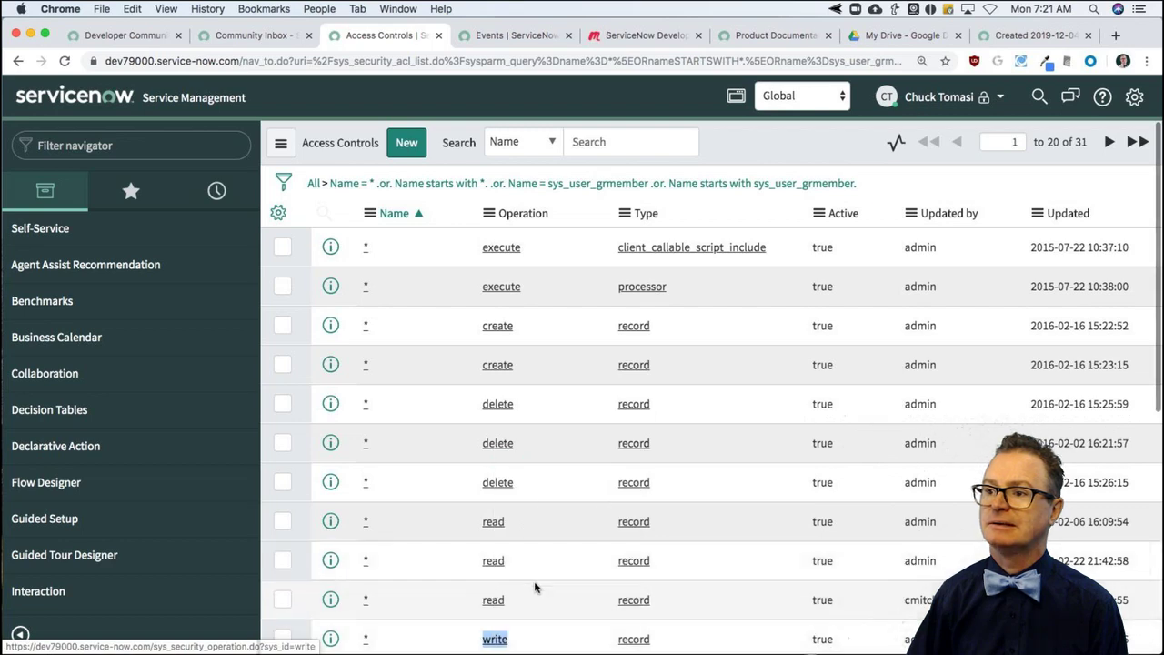
scroll(476, 473, down, 2)
right_click(496, 558)
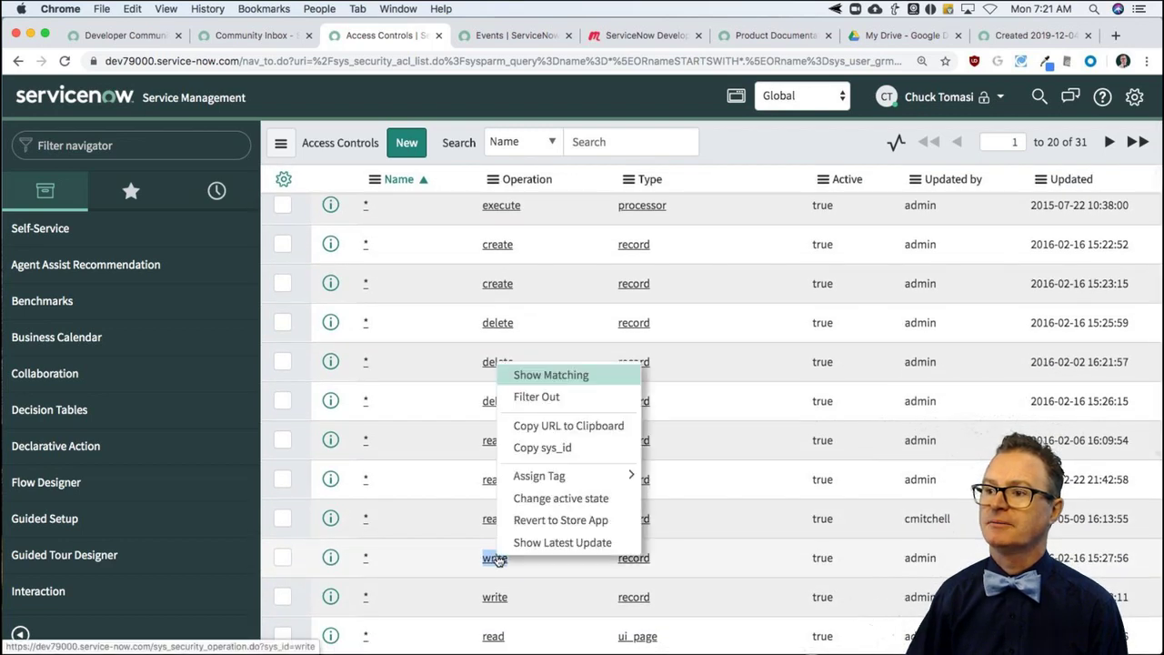
click(585, 378)
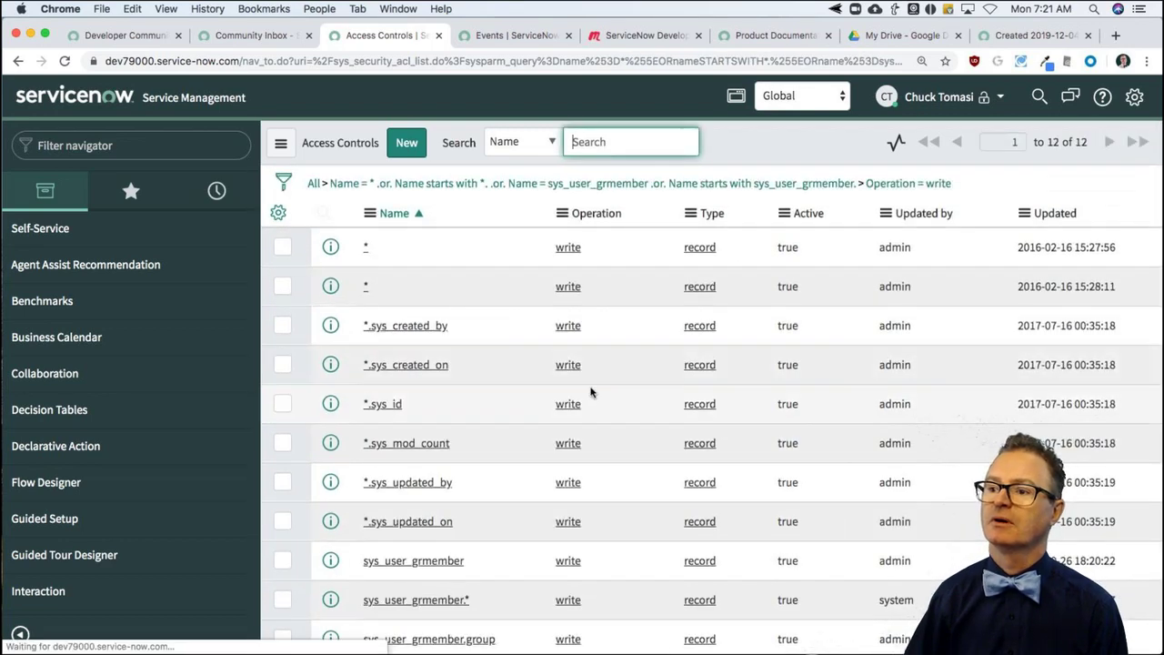
Step: Examine the required role and script of the sys_user_grmember write access control, and go on to the sys_user_grmember.* rule
scroll(589, 396, down, 3)
scroll(589, 396, down, 1)
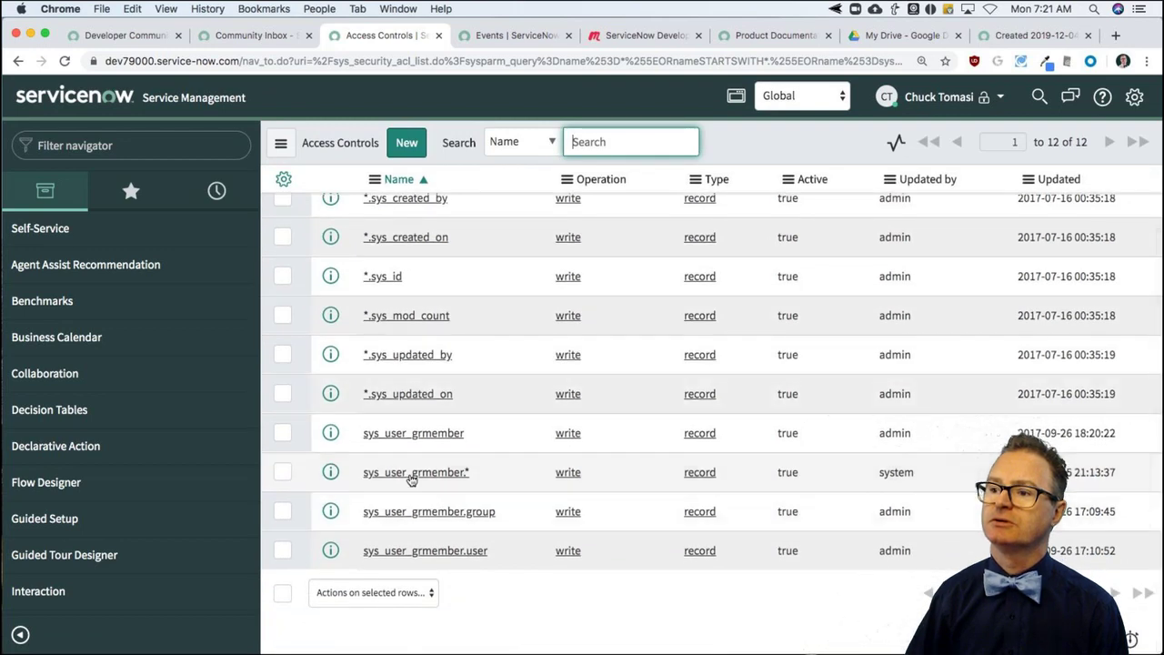
click(427, 435)
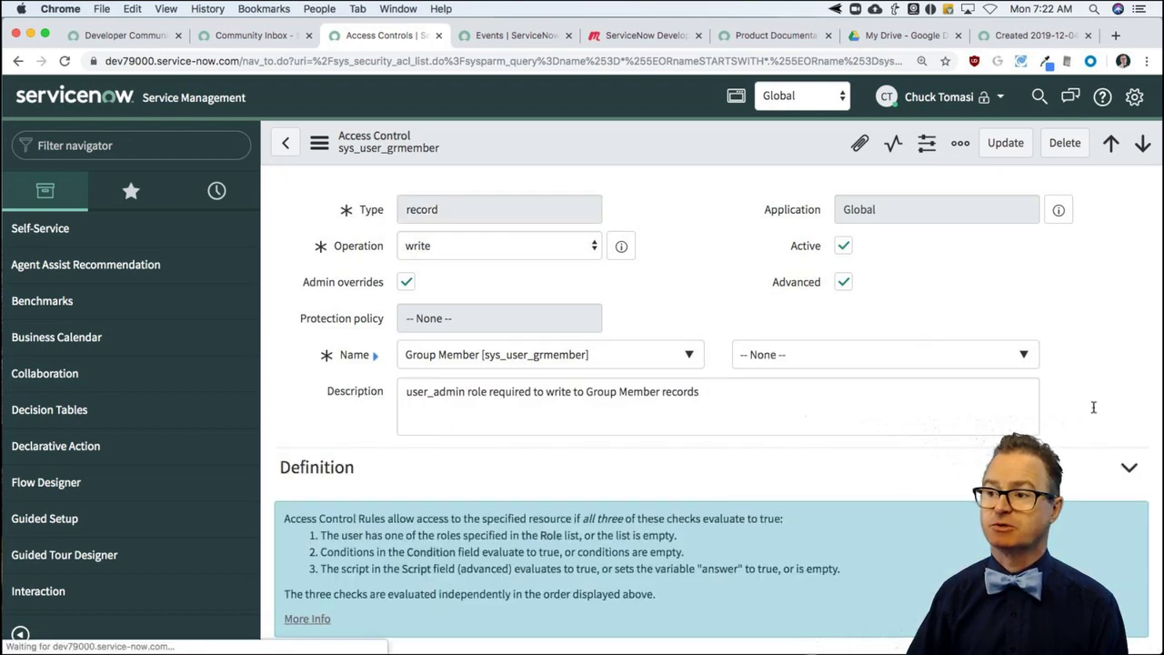
scroll(1093, 407, down, 5)
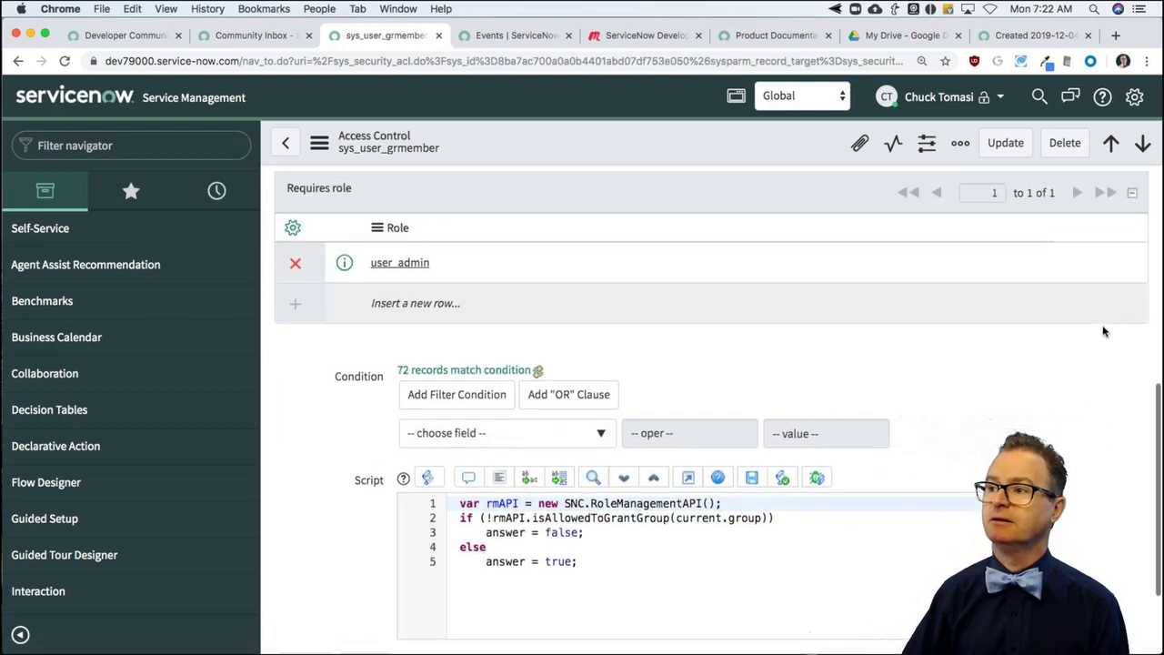
click(1143, 143)
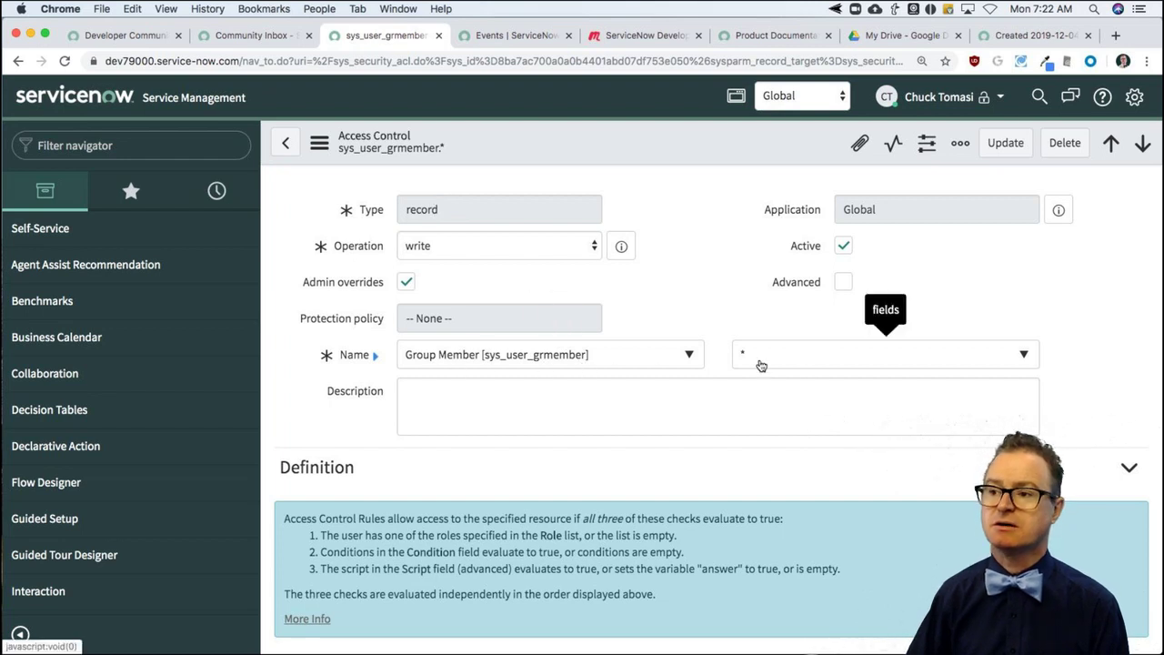
Step: Check the required role of the sys_user_grmember.* write access control and return to the access controls list
scroll(694, 428, down, 3)
scroll(695, 431, down, 1)
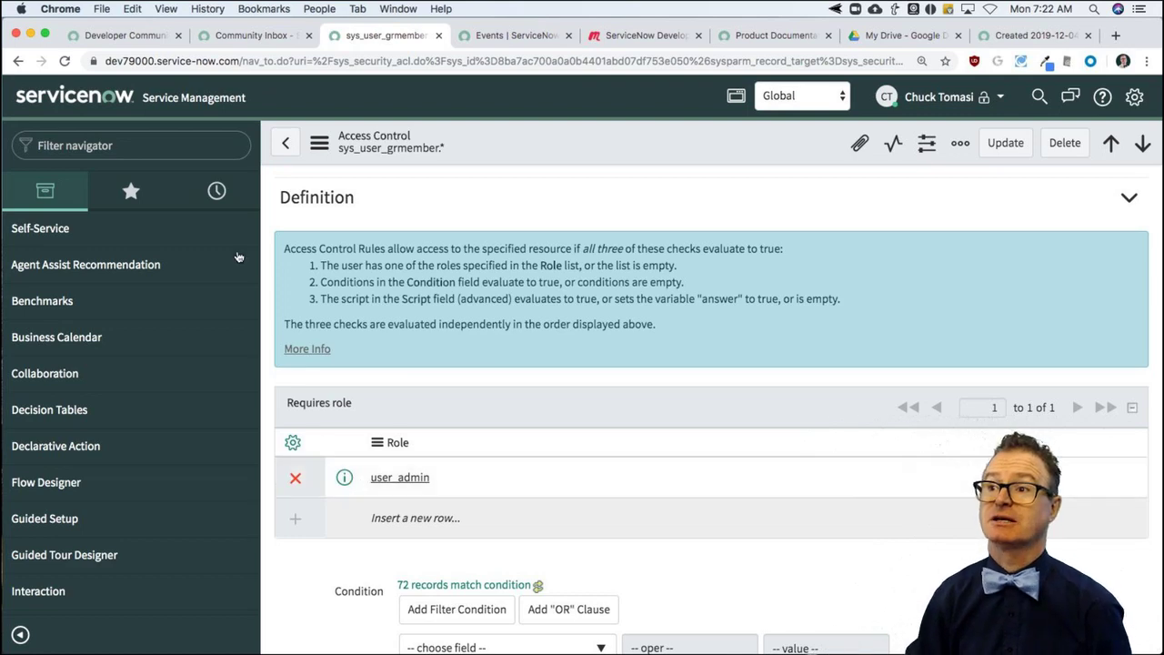
click(284, 143)
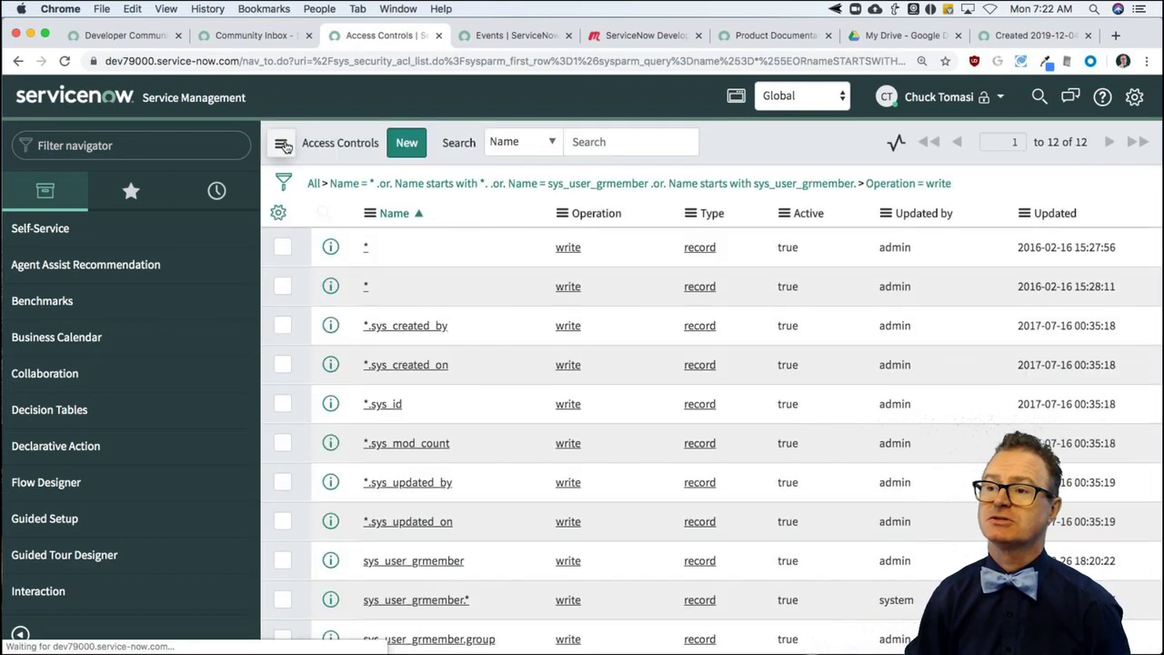
Step: Reopen the Group Members list from the navigation history
click(282, 144)
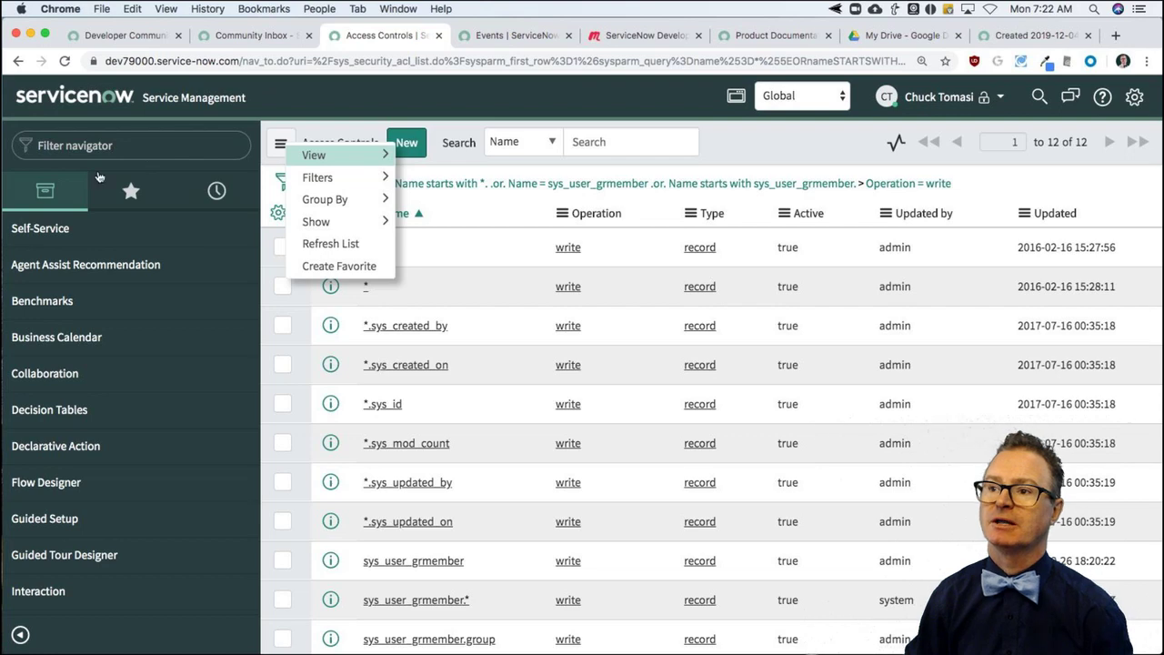
click(217, 191)
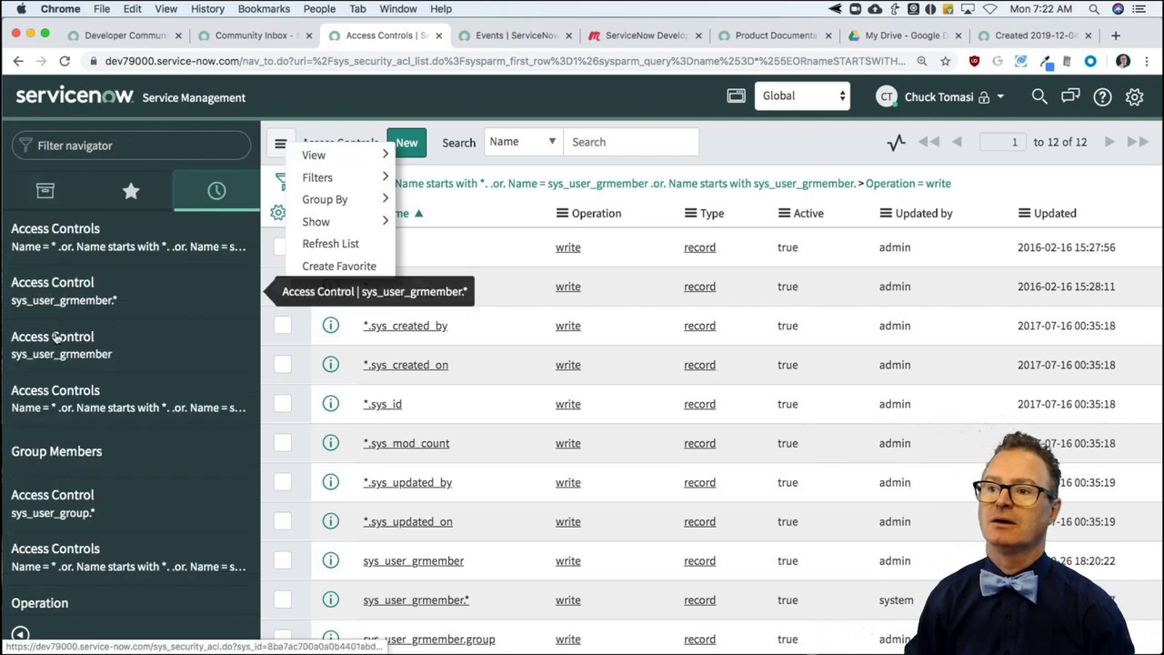
click(66, 449)
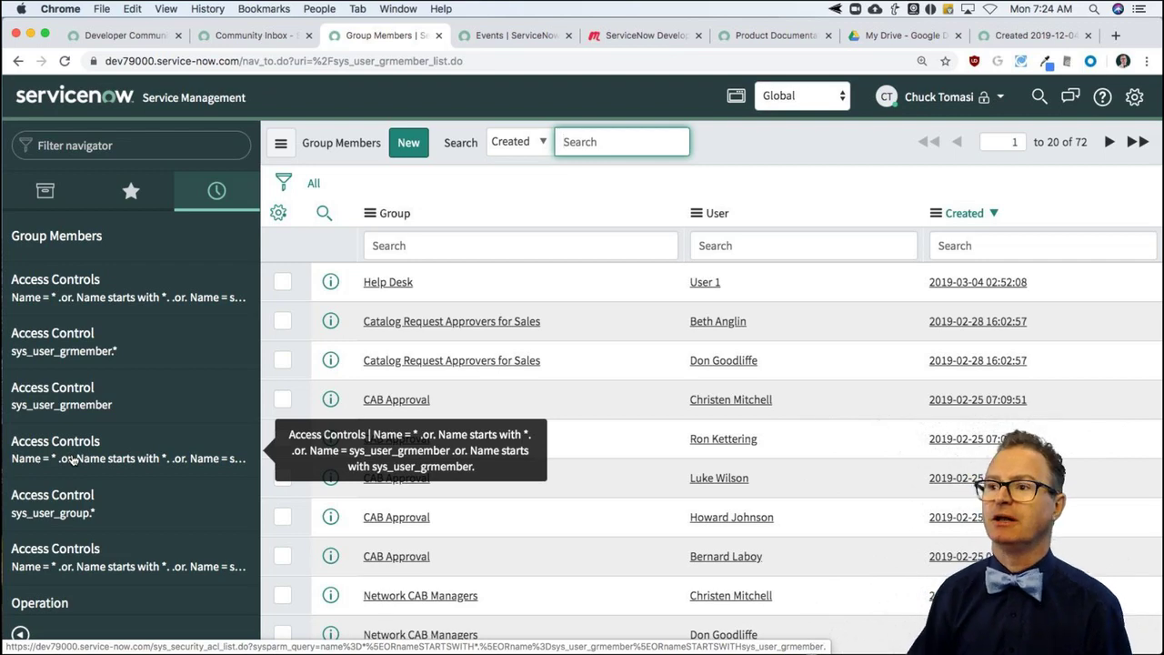
Step: Review the question and replies on allowing group managers to control their groups in the Community Inbox
click(270, 38)
scroll(686, 524, down, 5)
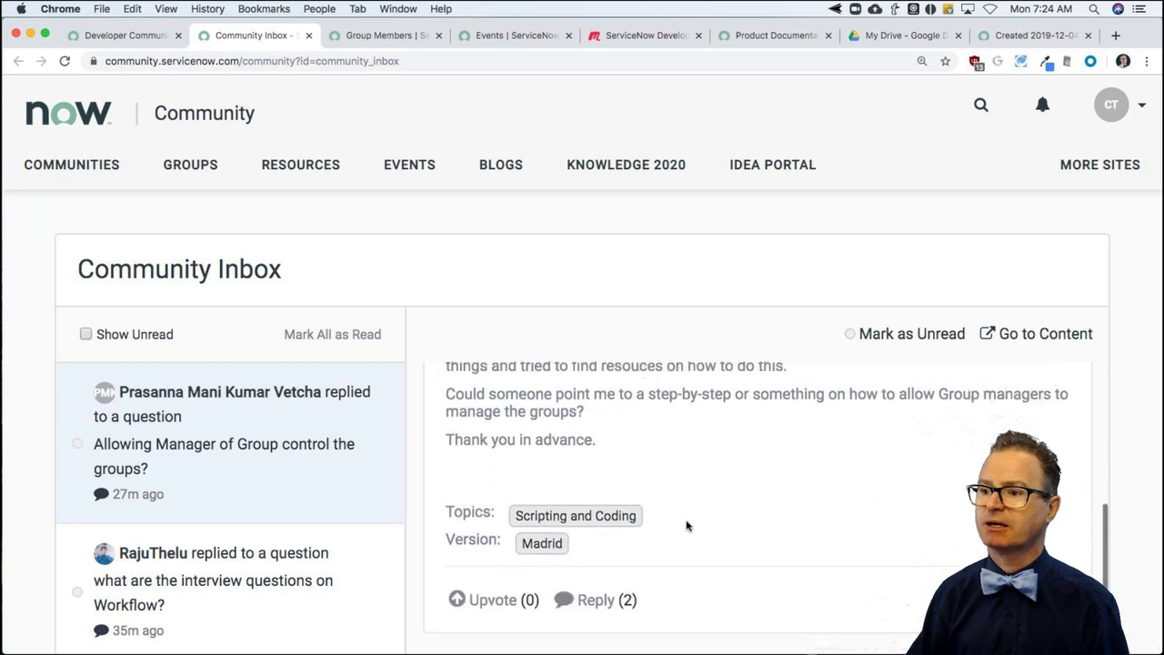
scroll(687, 526, down, 3)
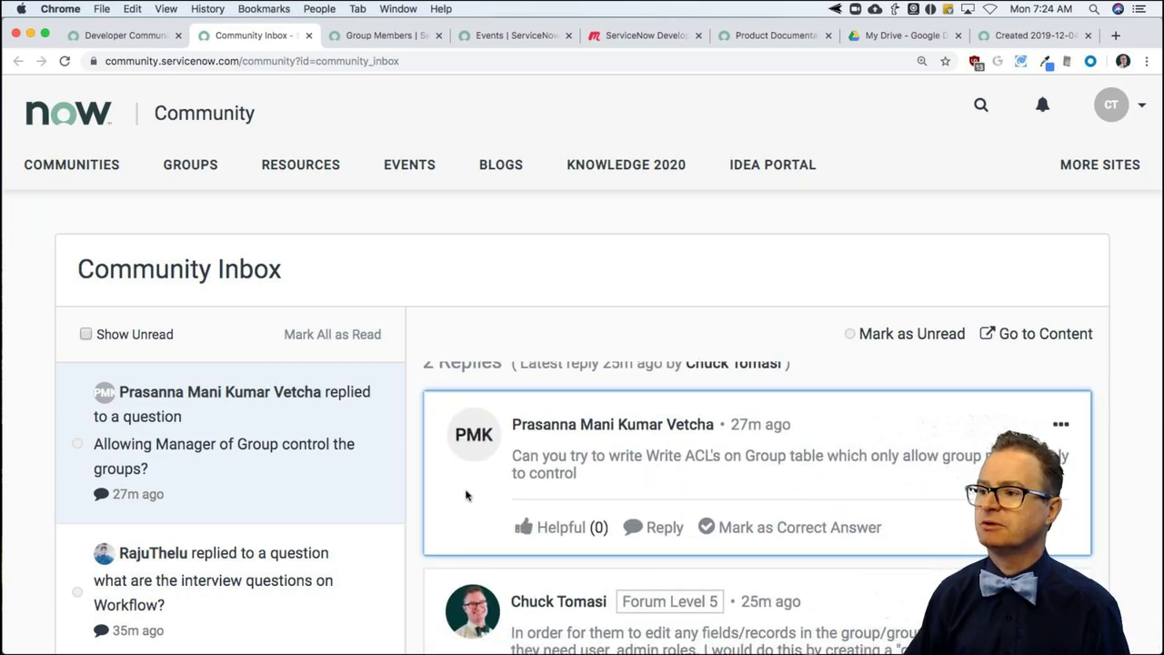
scroll(466, 496, down, 8)
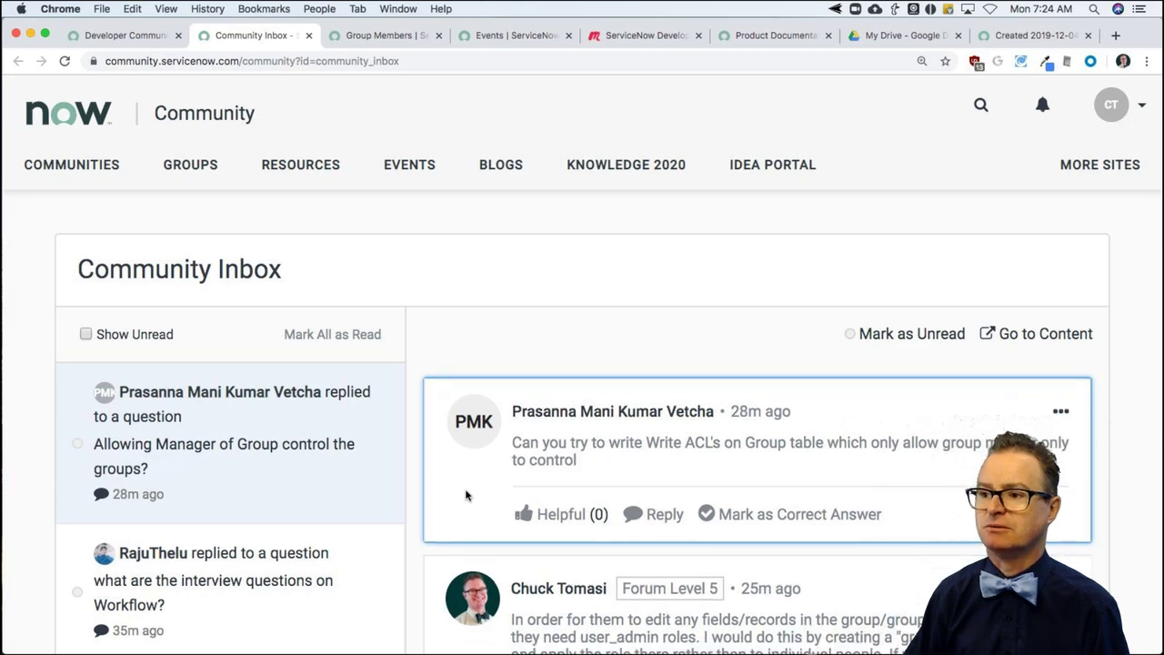
scroll(465, 495, down, 5)
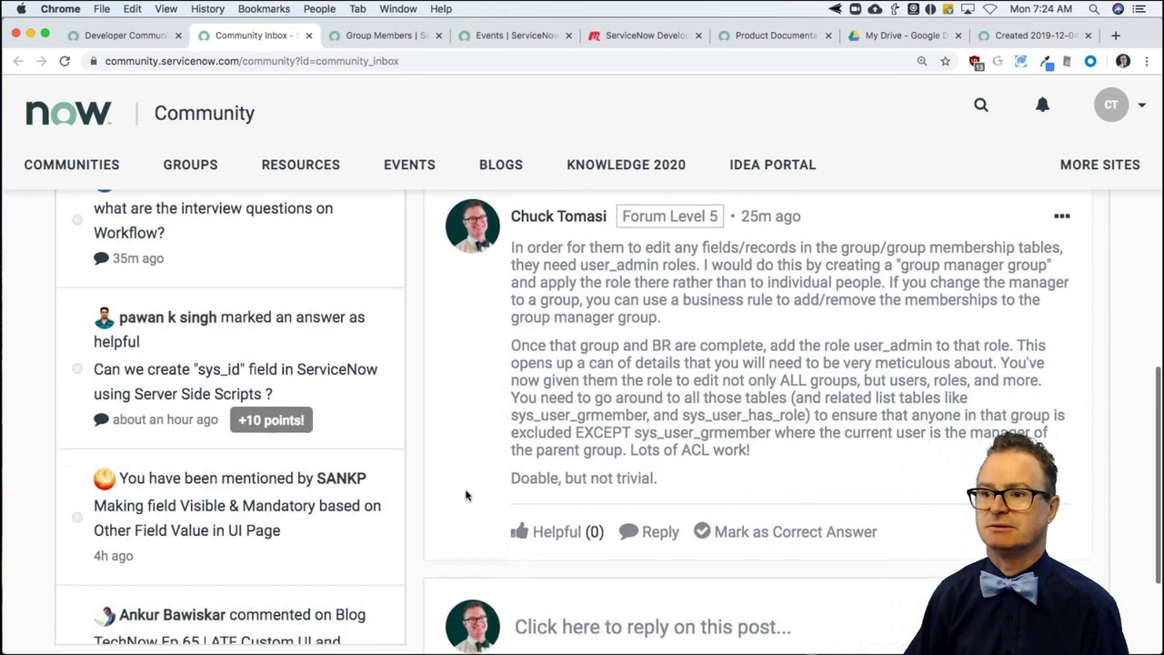
scroll(454, 491, up, 8)
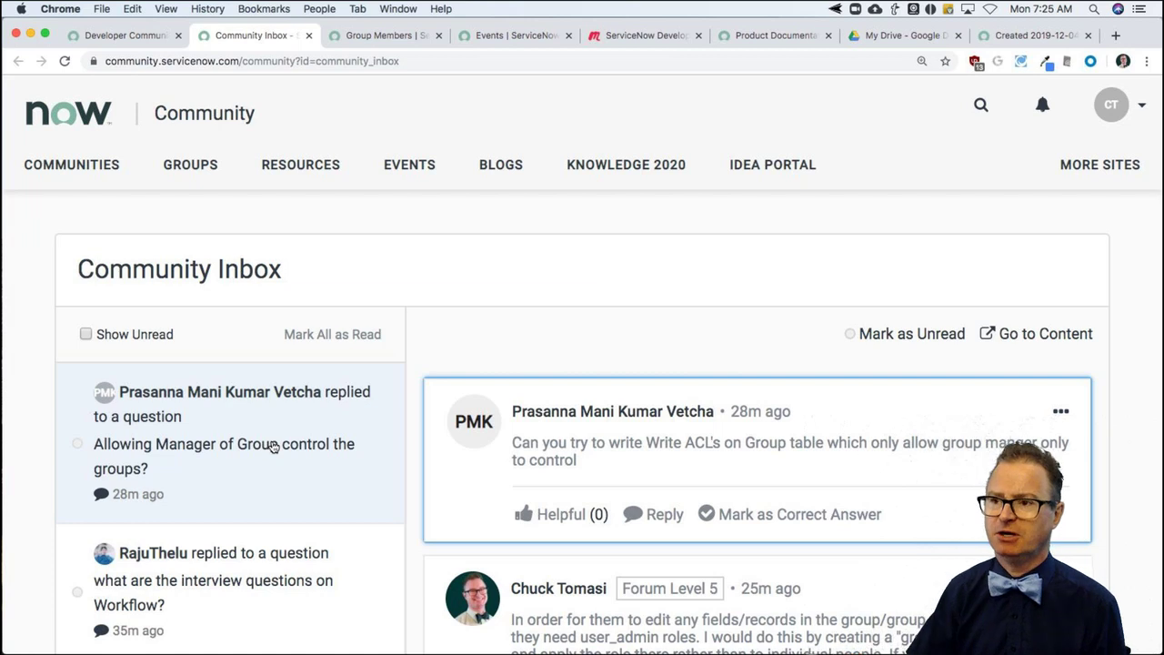
Step: Refresh the Developer Community forum and filter its content list to unreplied questions
click(134, 38)
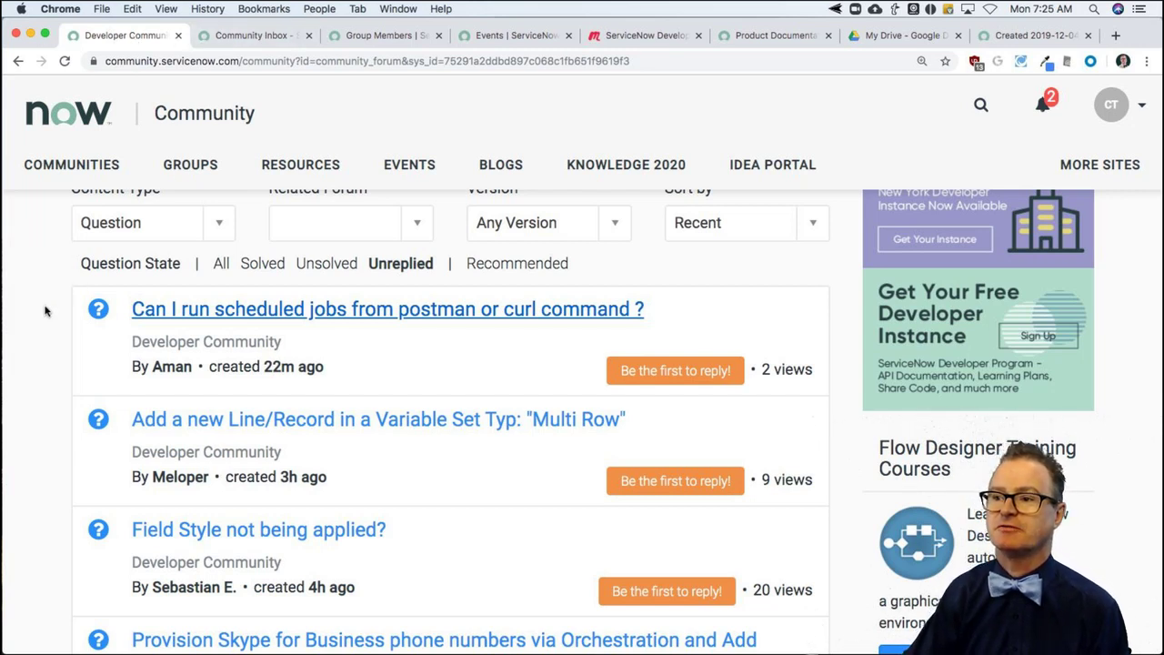
scroll(45, 311, down, 3)
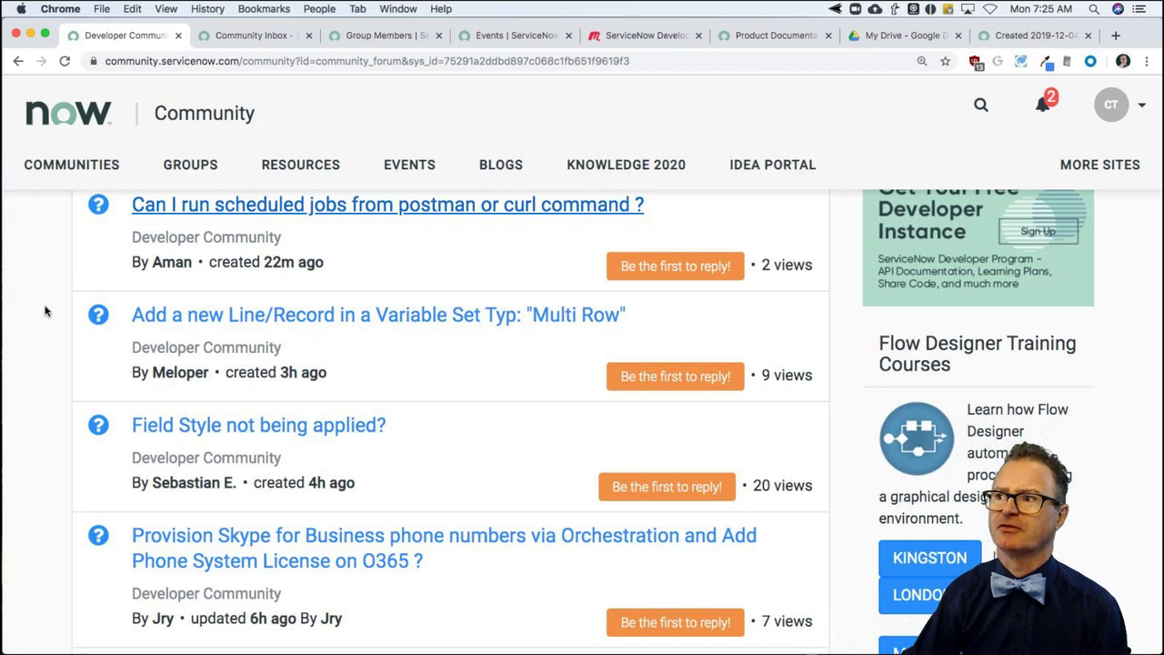
key(super+r)
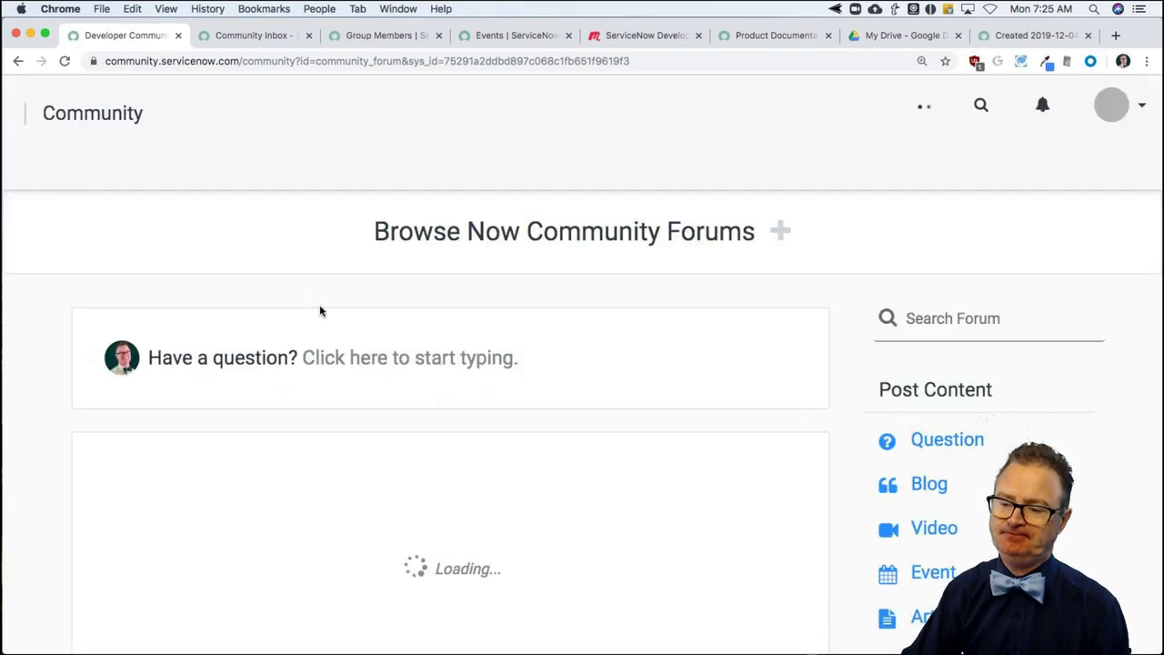
scroll(54, 512, down, 5)
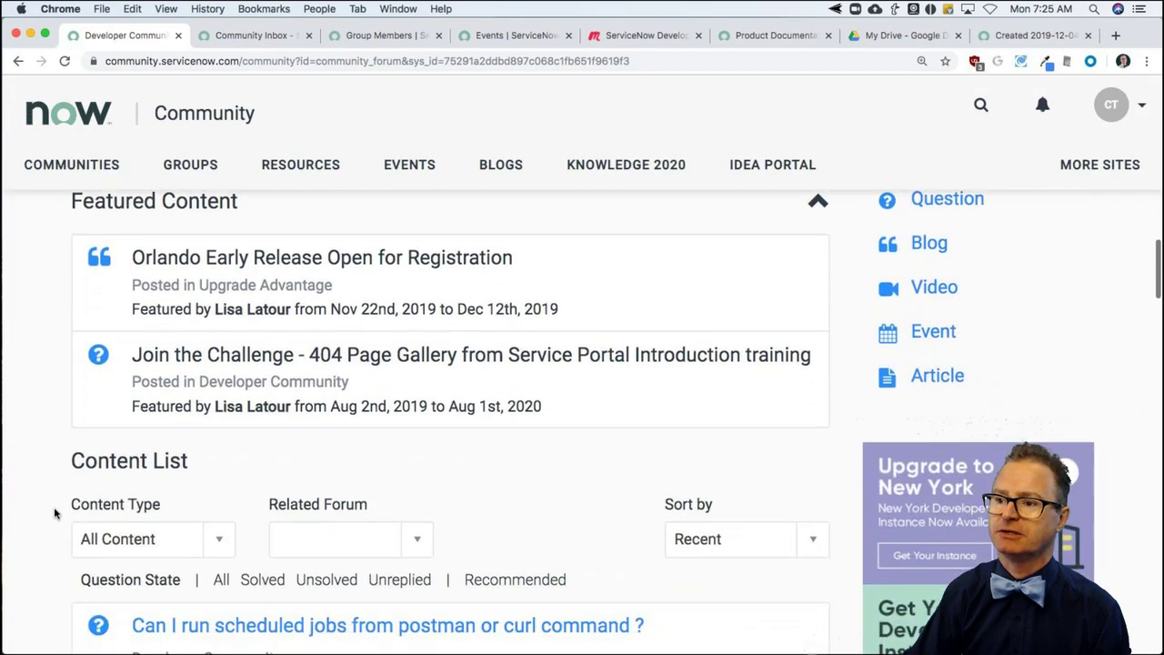
click(402, 573)
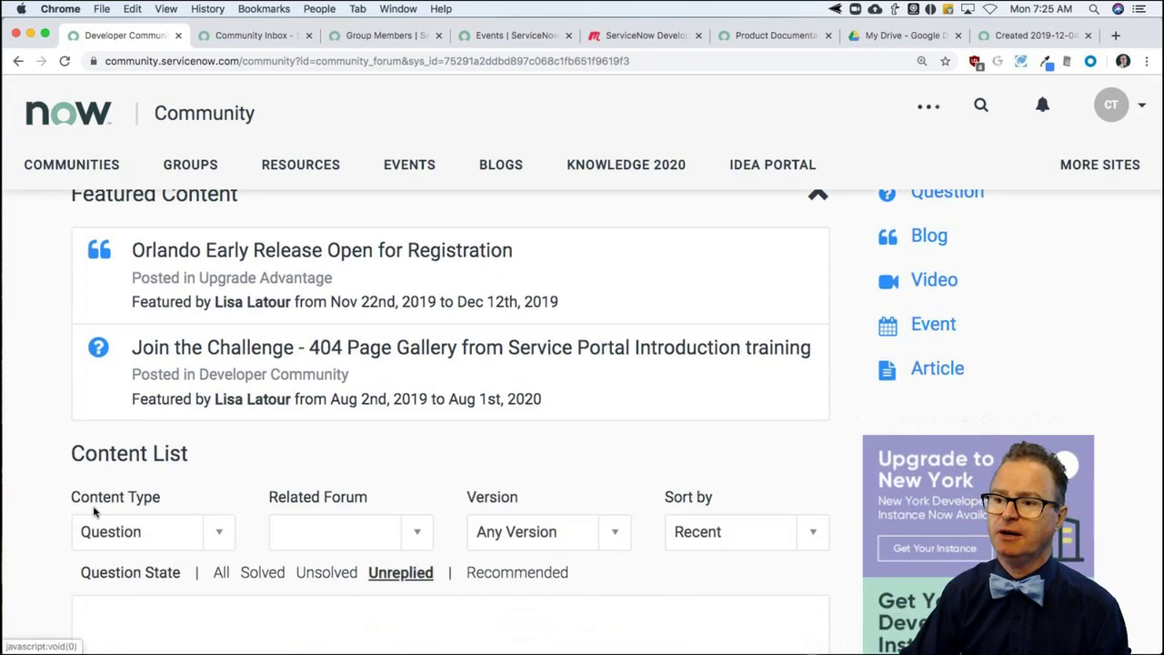
scroll(45, 507, down, 4)
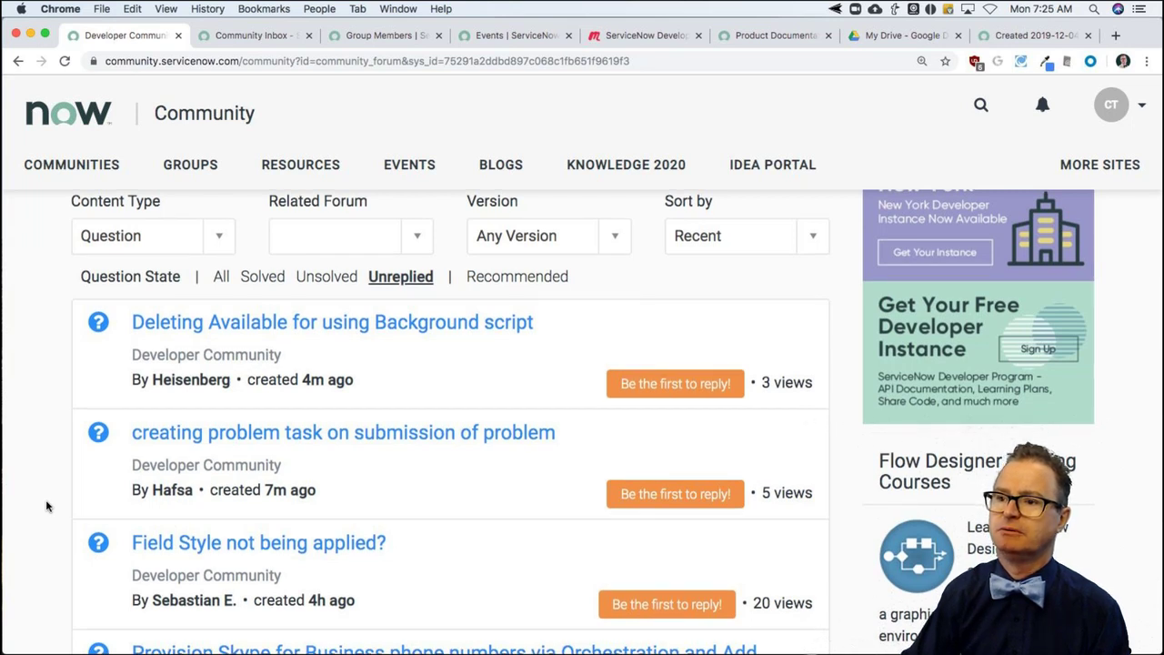
Step: Open the question "Deleting Available for using Background script" and read its description
click(377, 327)
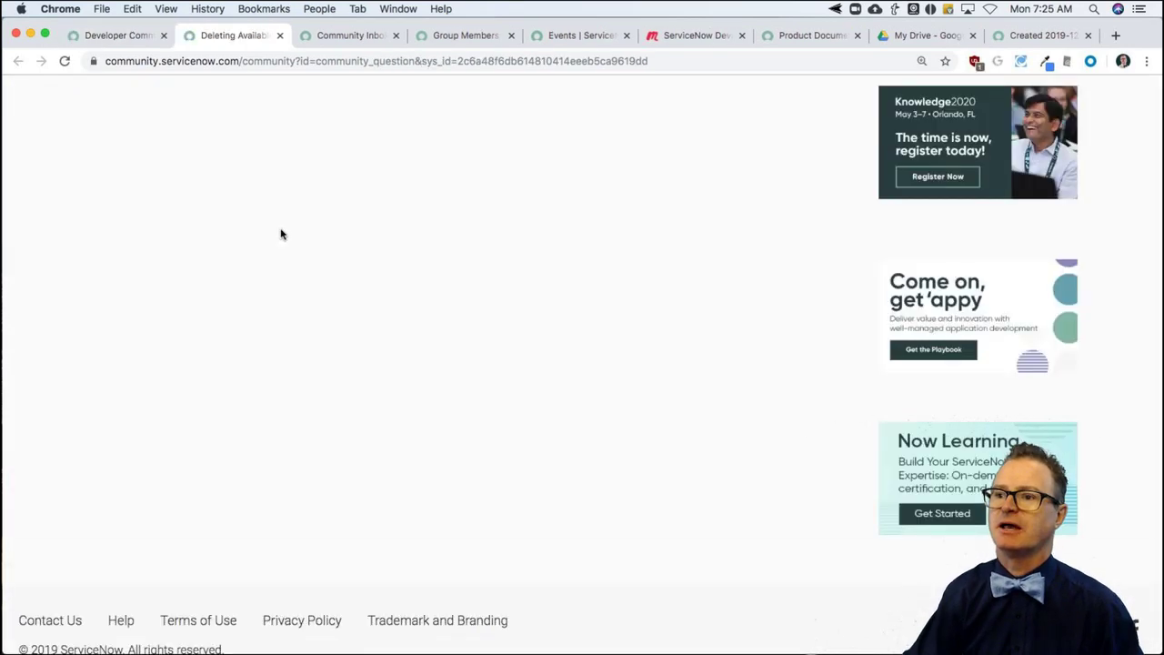
scroll(296, 421, down, 3)
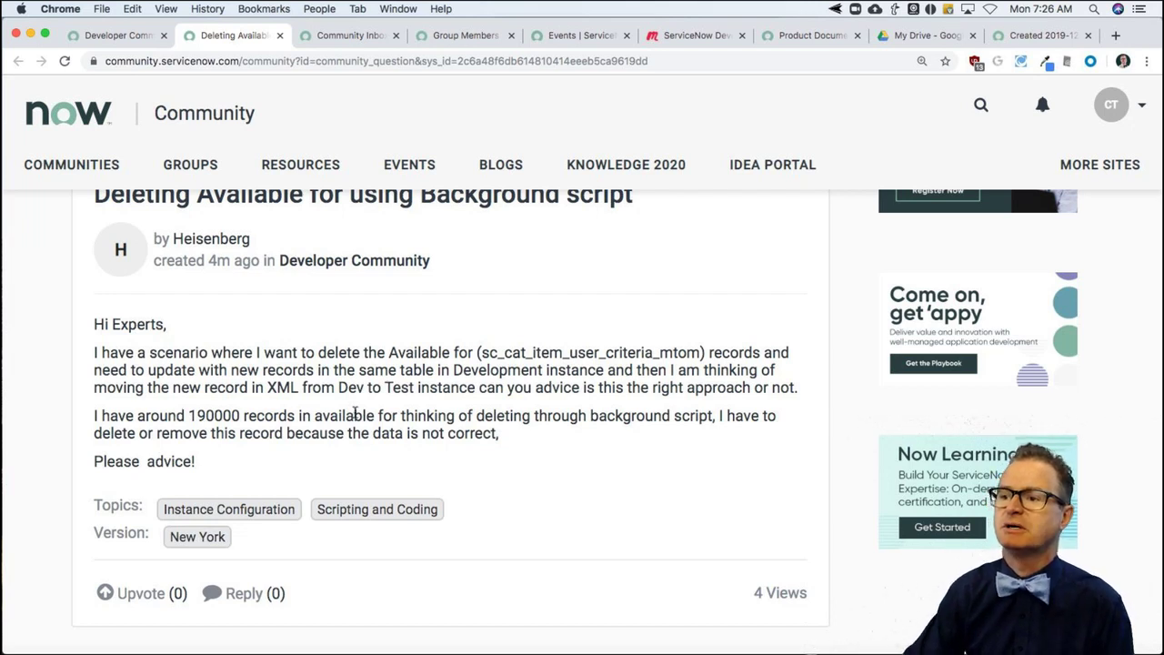
scroll(362, 412, down, 2)
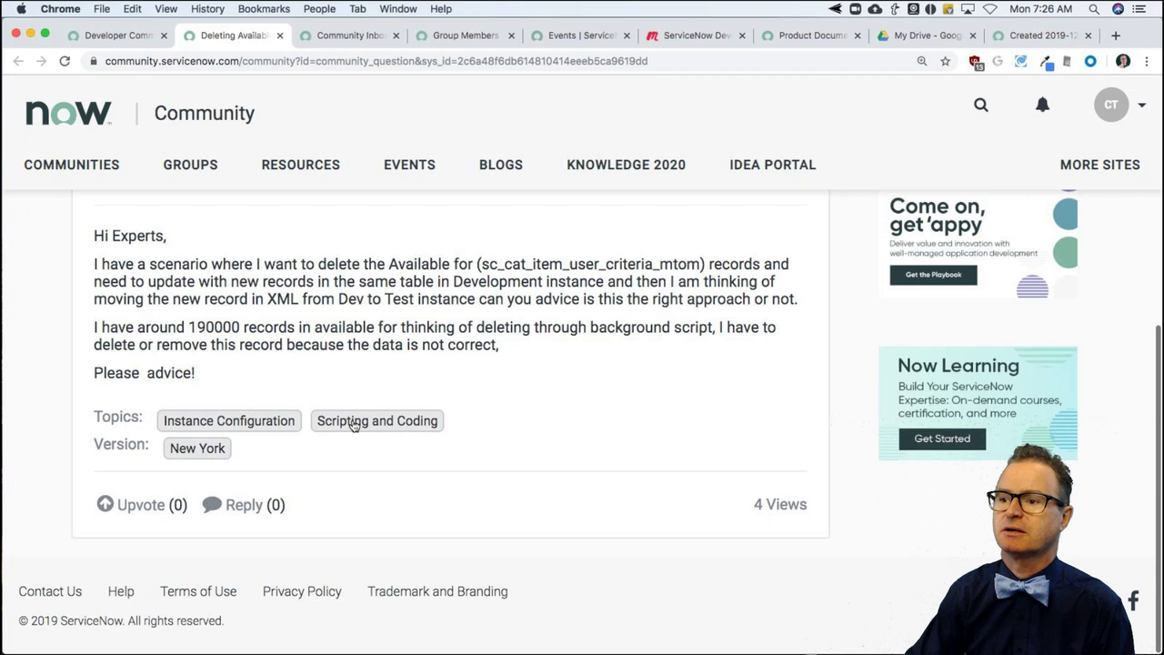
Step: Start a reply to the question with "You could do that easily enough via scripts - background. Just be sure to test first."
click(245, 505)
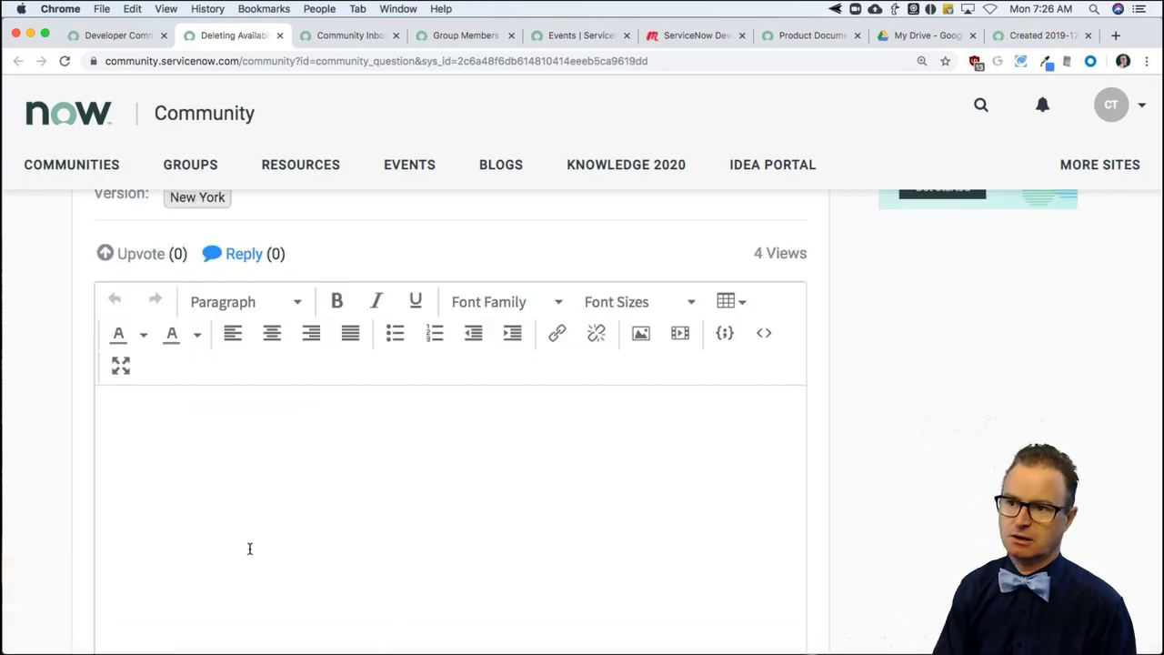
text(You couold do)
key(BackSpace)
key(BackSpace)
key(BackSpace)
key(BackSpace)
key(BackSpace)
key(BackSpace)
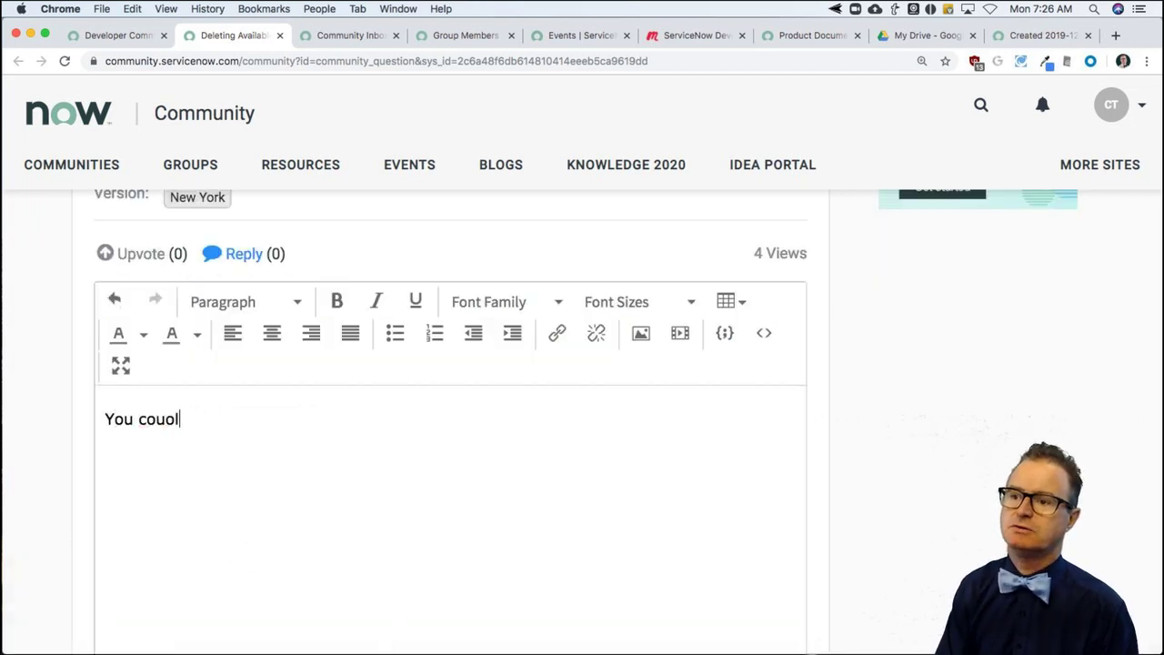
text(ld do that eas)
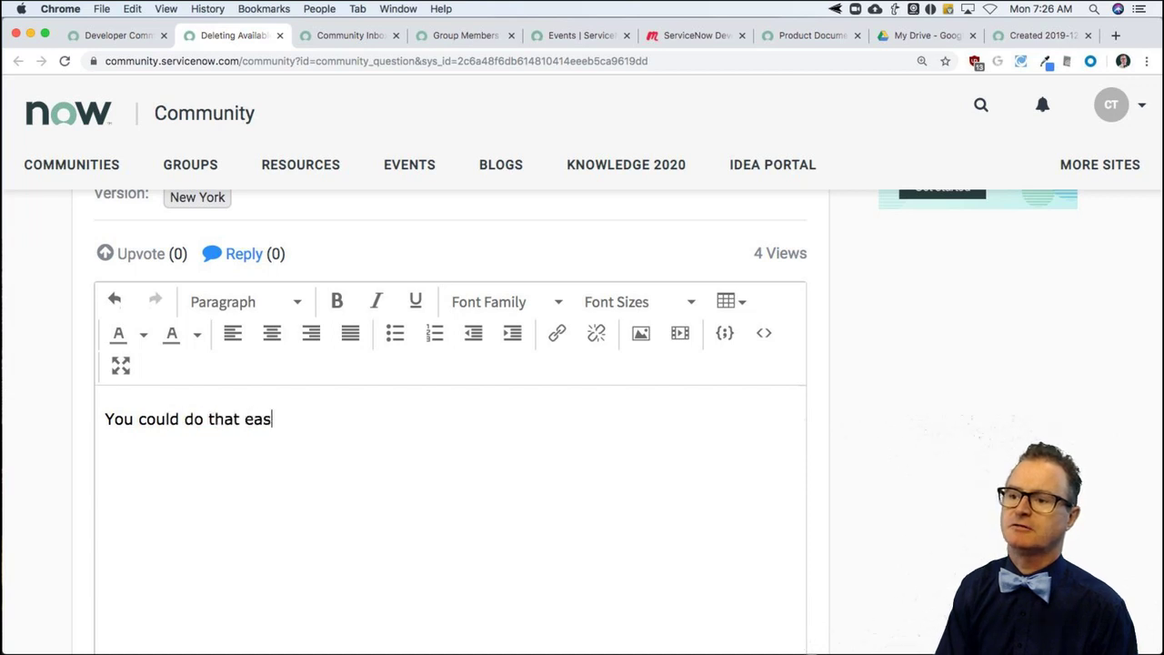
text(ily enough via)
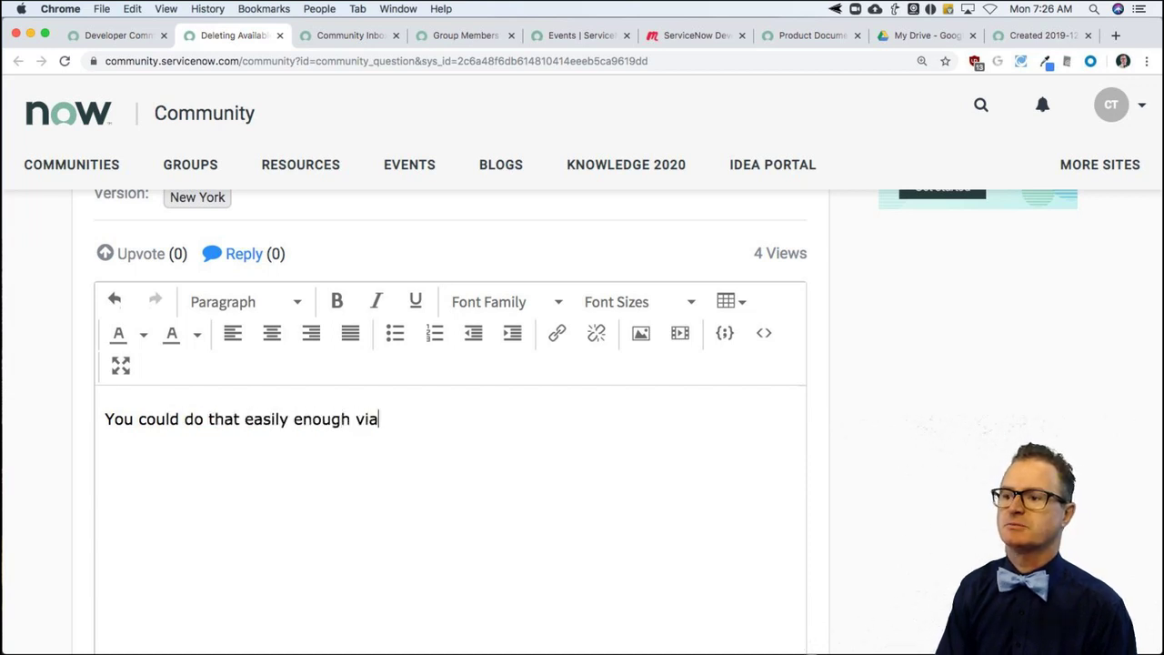
text( scripts)
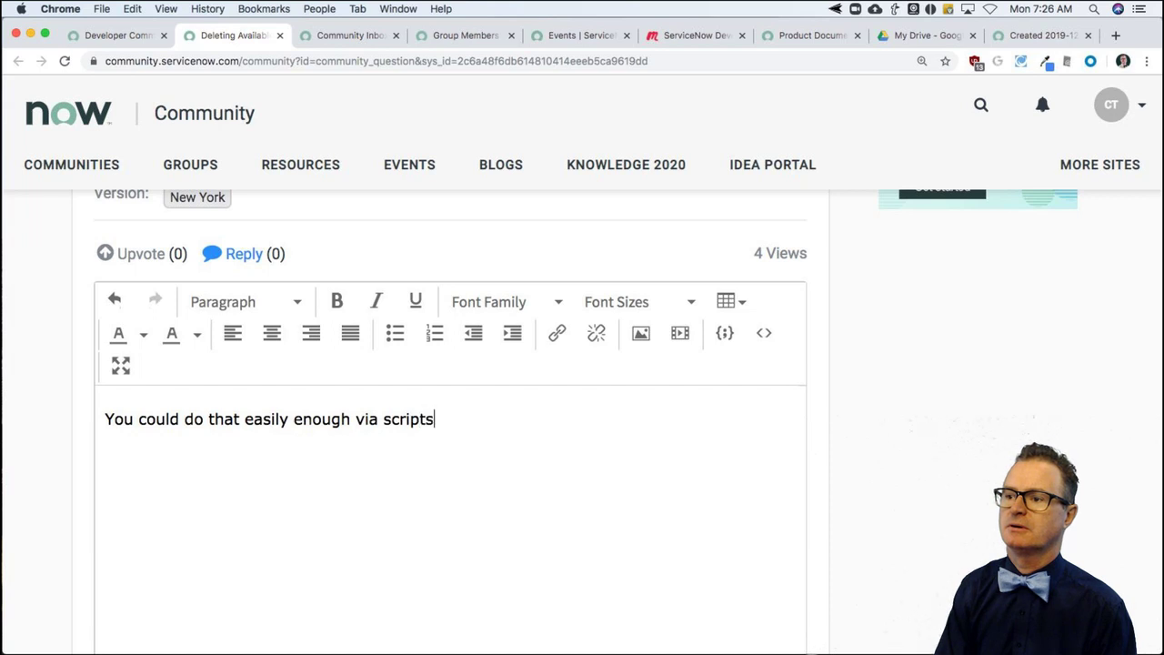
text( - background. J)
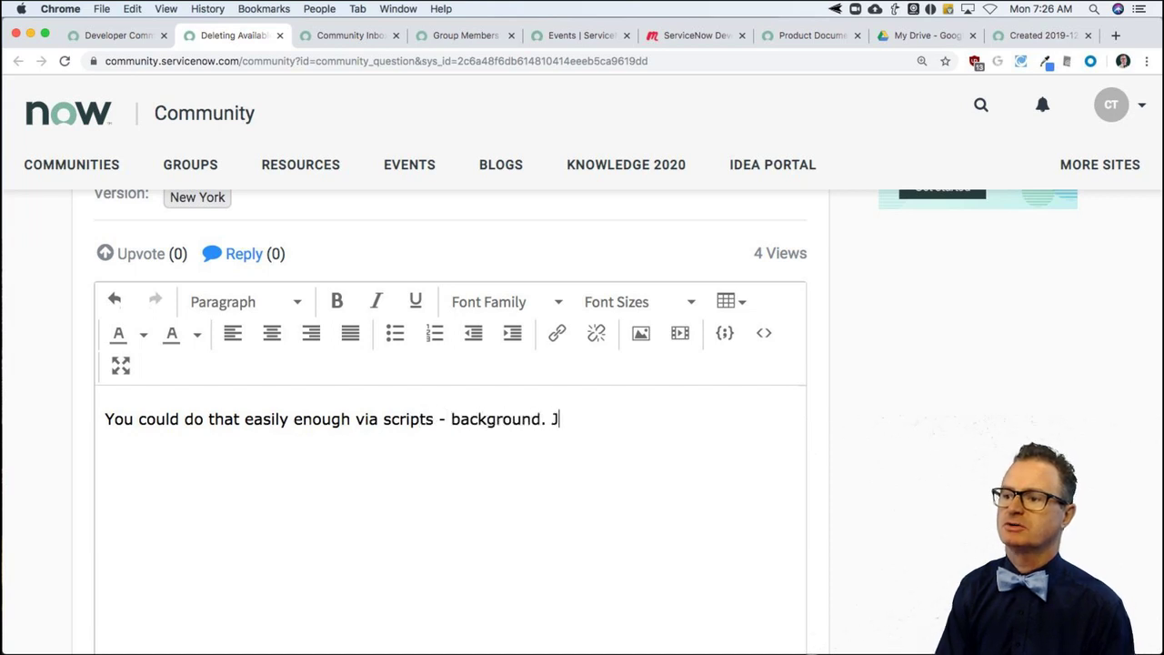
text(ust be sure )
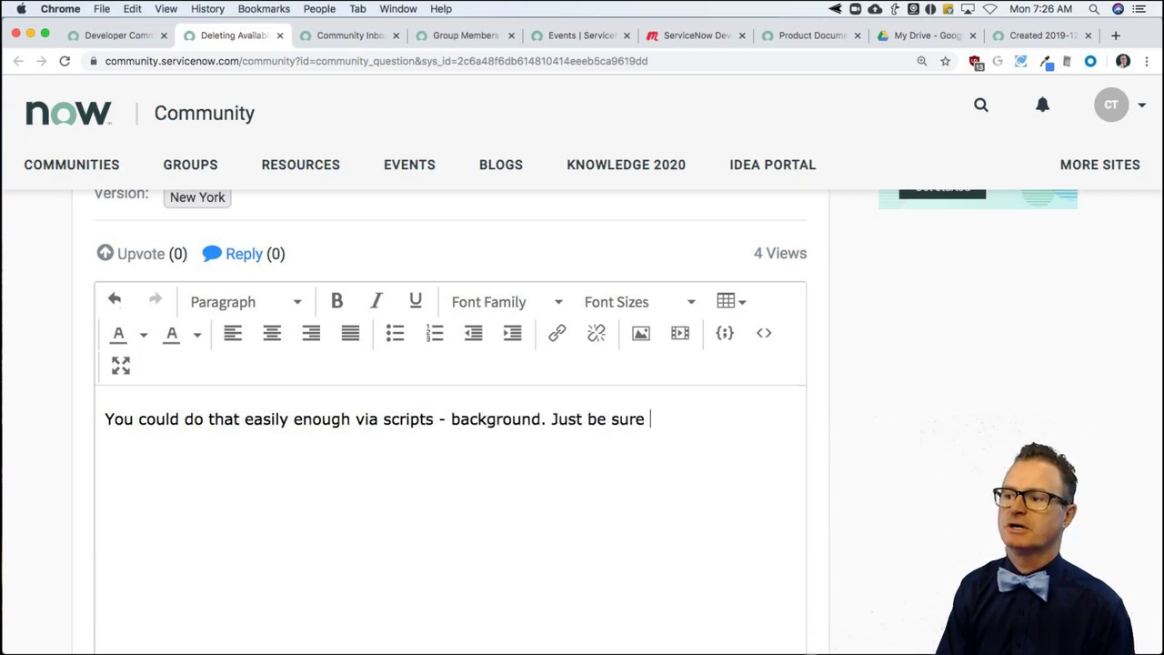
text(to test first. M)
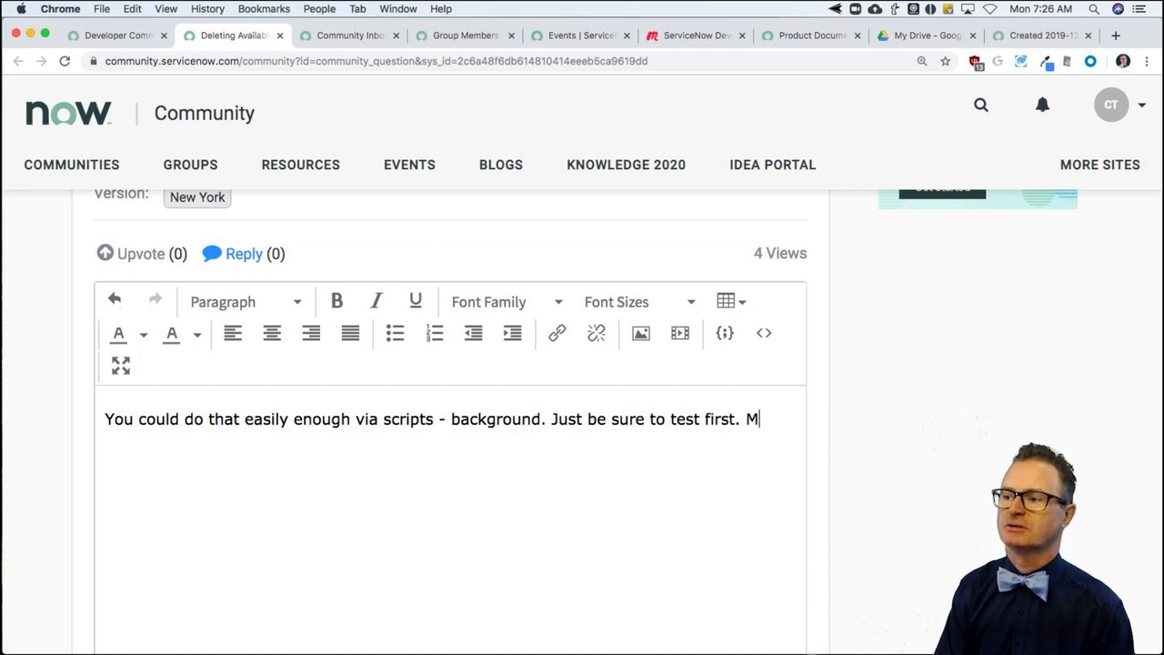
Step: Continue the reply with "Make sure your query is correct and then uncomment the 'dangerous part' here." and begin a new line
text(ake sue)
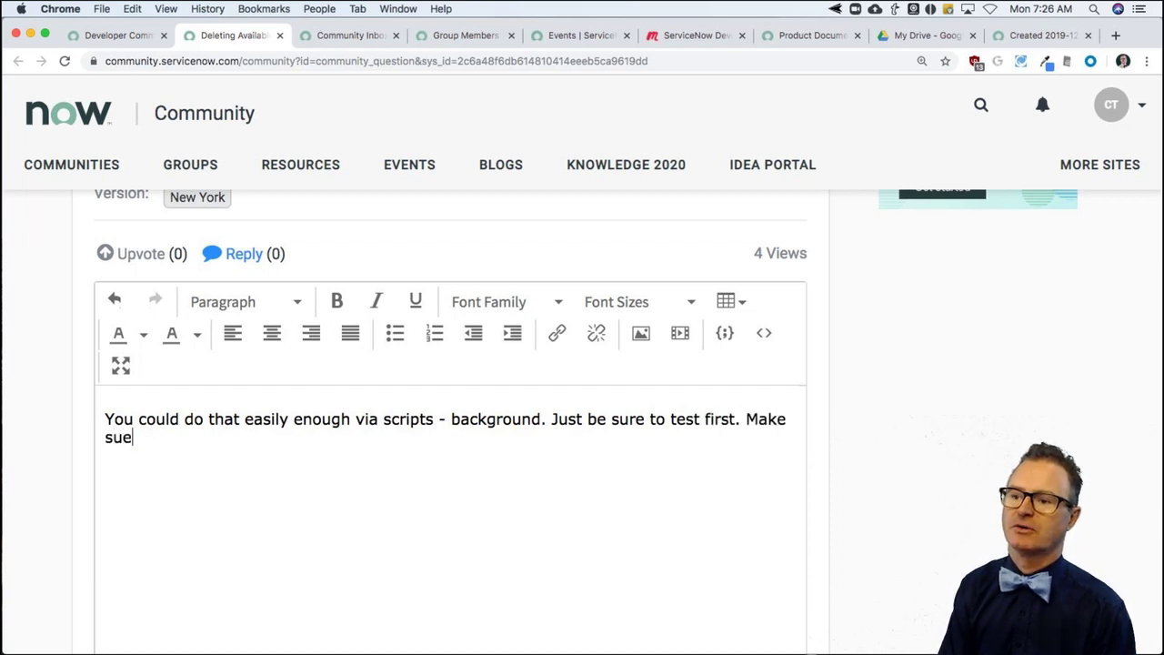
key(BackSpace)
text(re you)
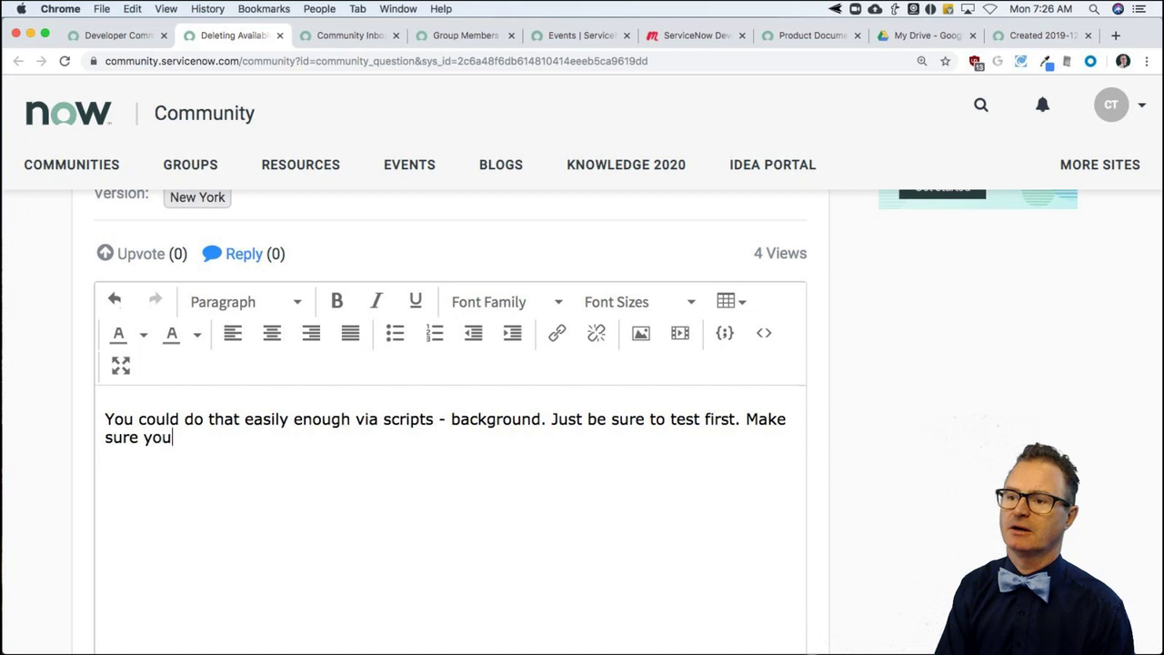
text(r query is correct and then )
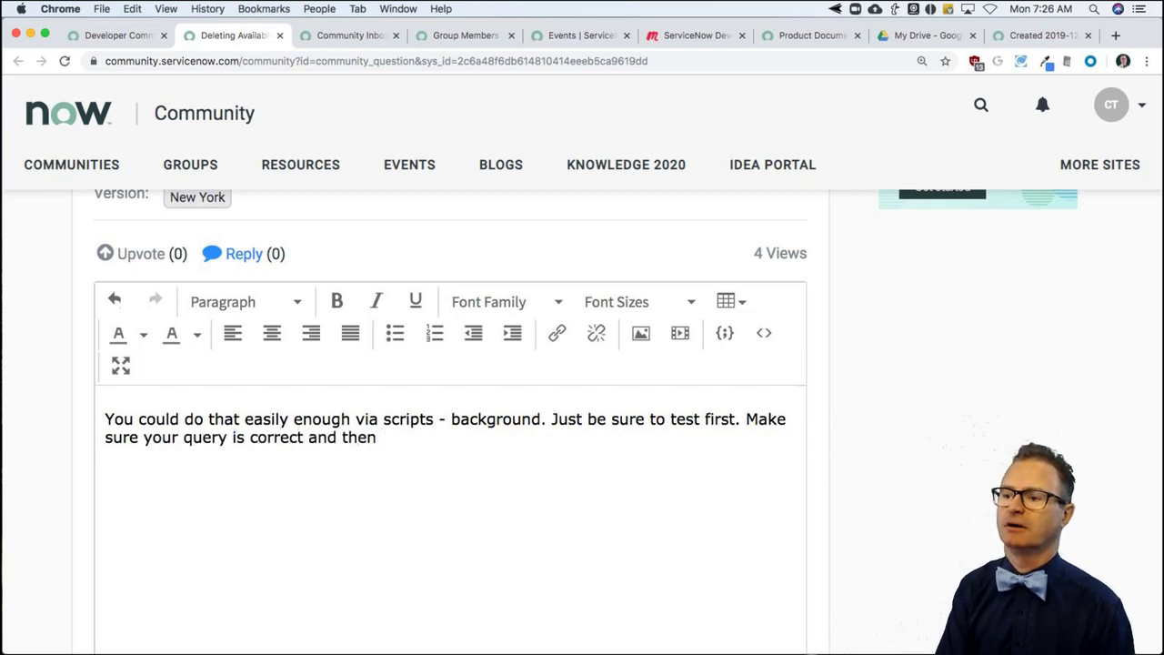
text(uncomment the ')
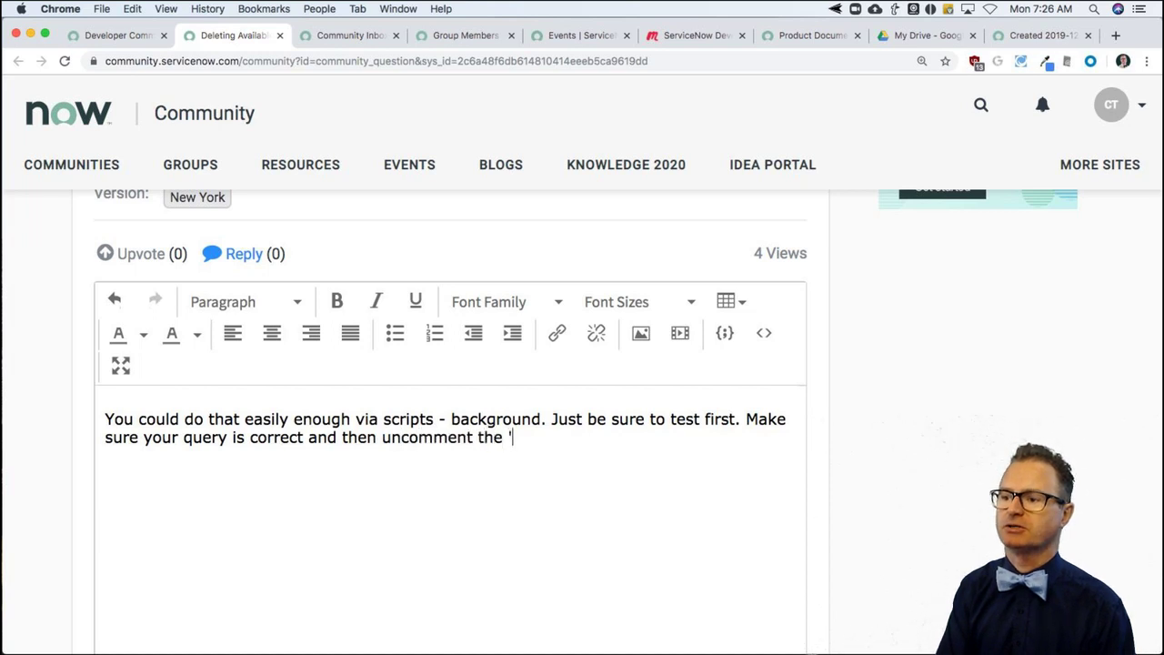
text(dangerous)
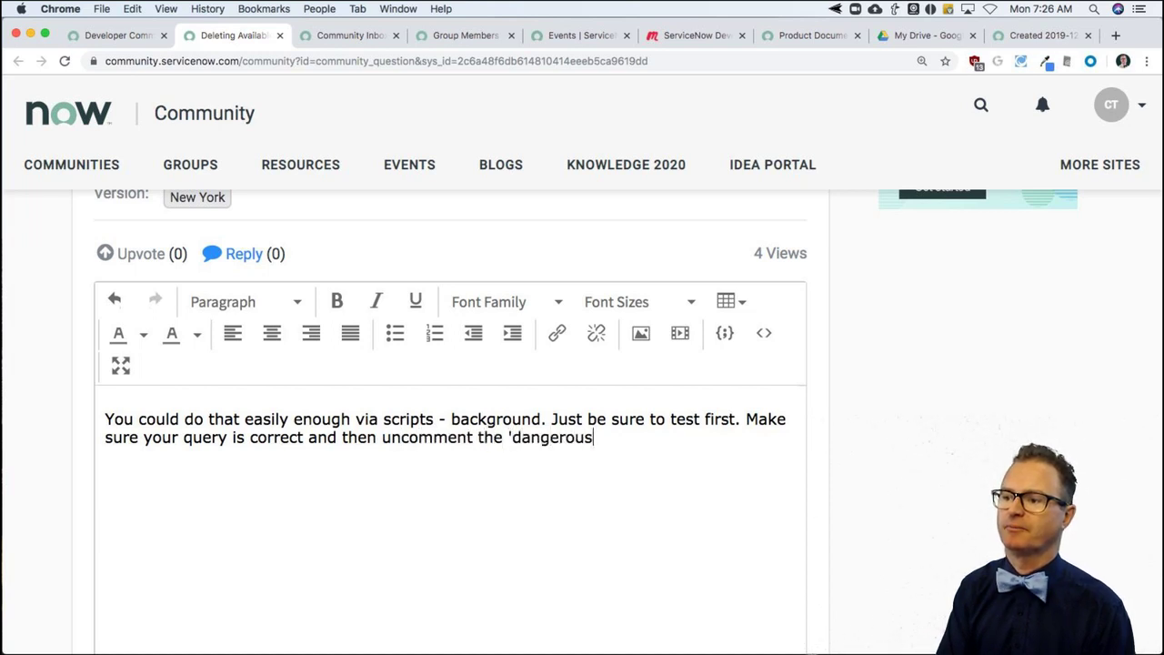
text( part' here.)
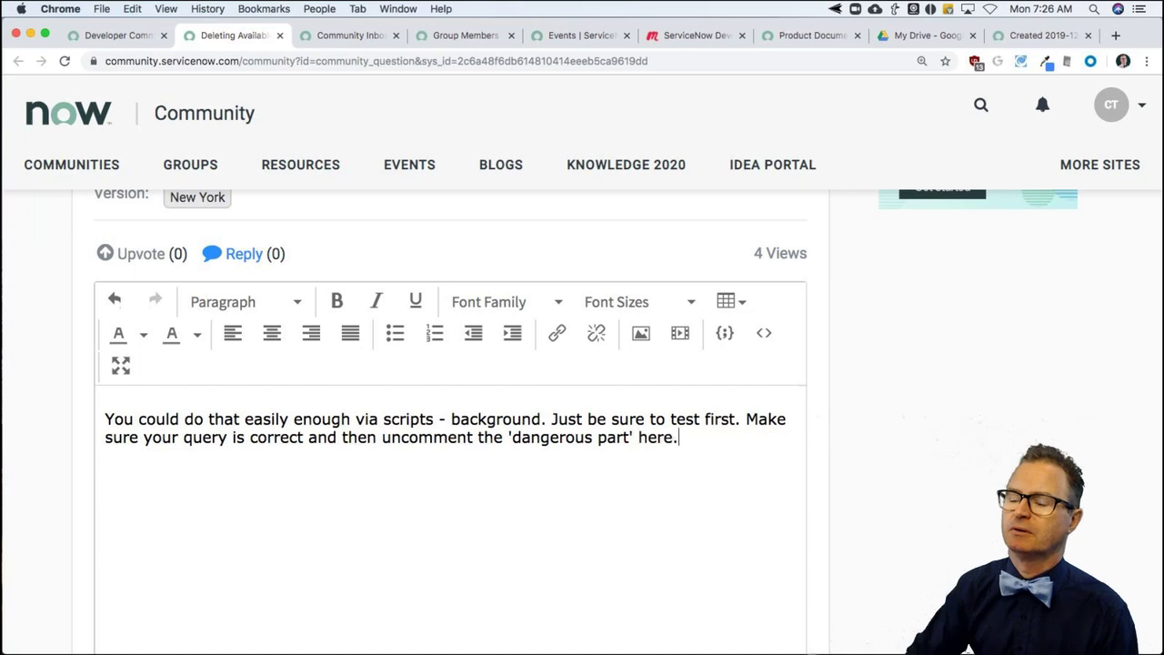
key(Return)
Step: Copy the table name sc_cat_item_user_criteria_mtom from the question's description
scroll(329, 518, up, 5)
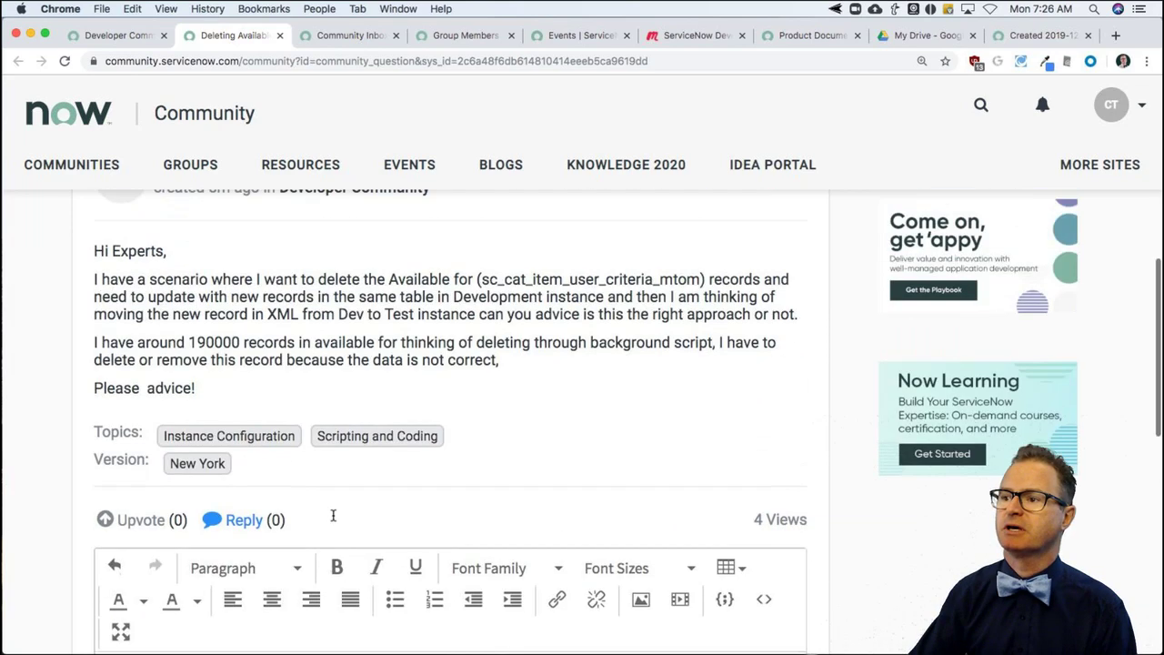
drag(482, 333, 700, 332)
key(super+c)
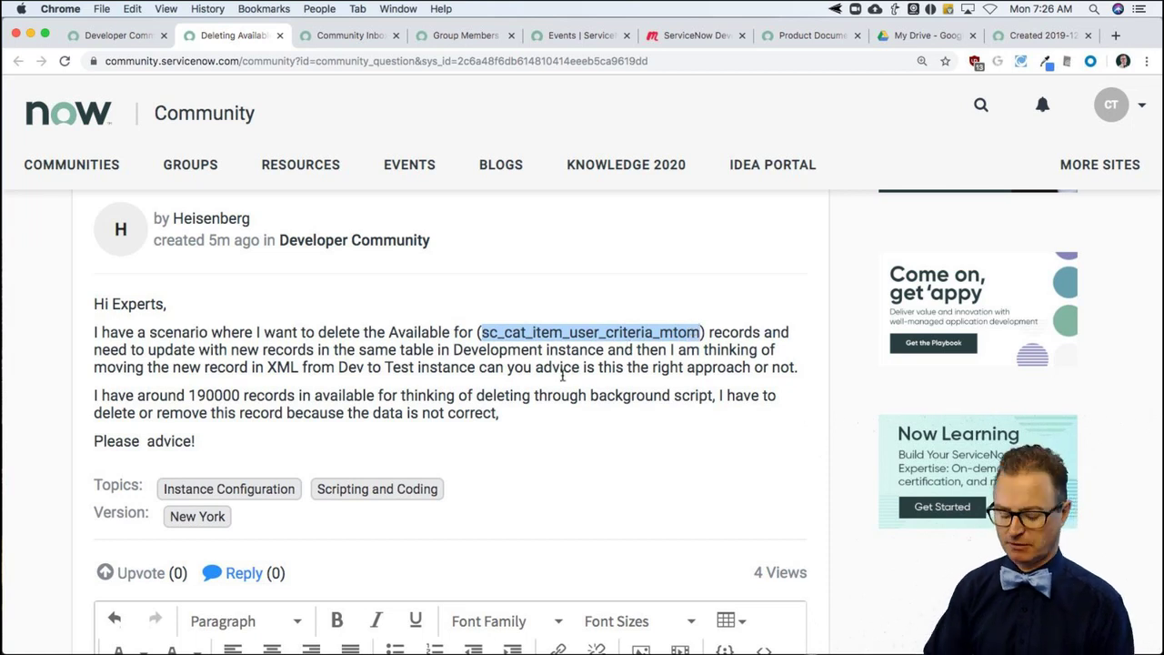
Step: Switch to Visual Studio Code and close the release notes, leaving the empty Untitled-1 file open
key(super+space)
text(vs)
key(Return)
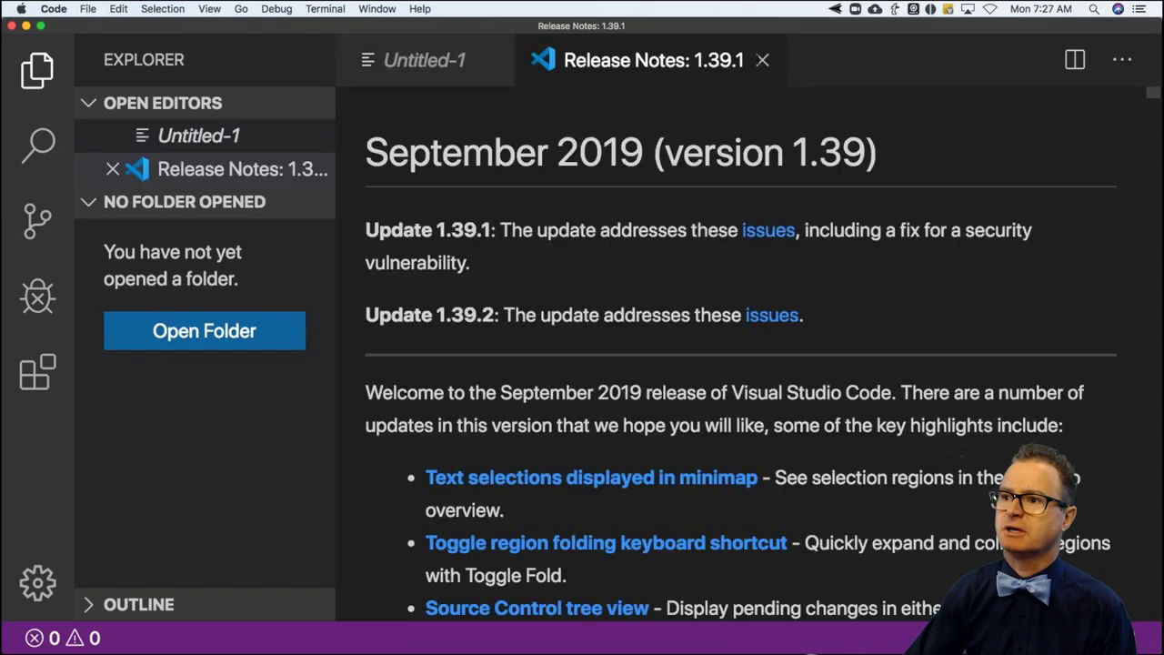
key(super+w)
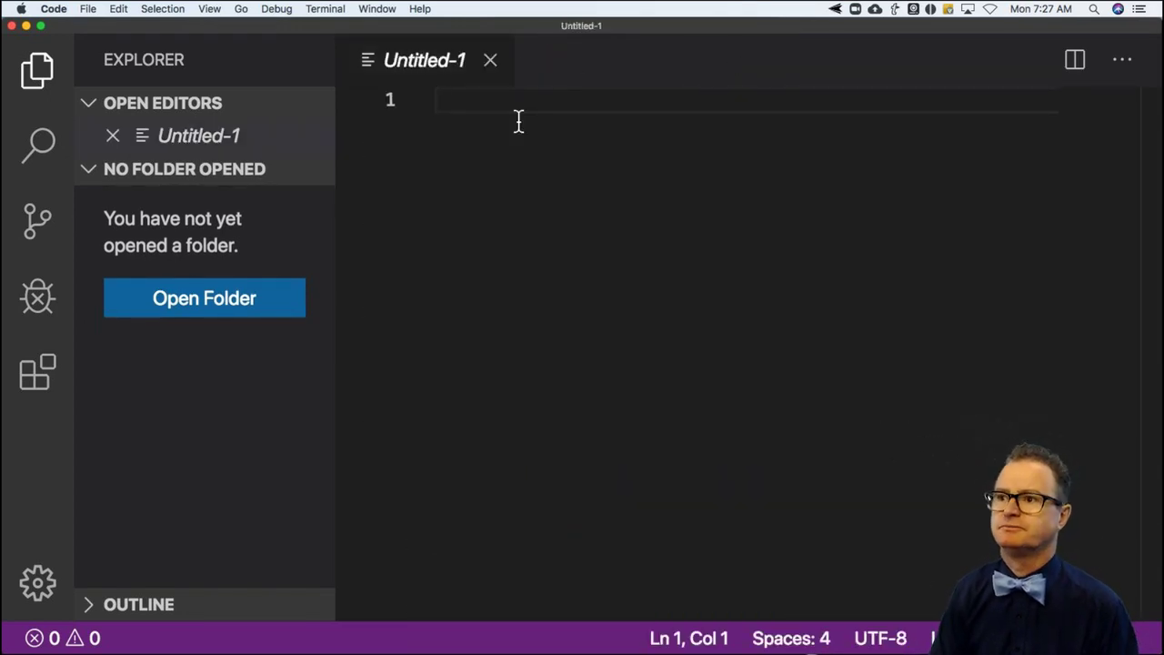
Step: Declare delGr in Untitled-1 as new GlideRecord('sc_cat_item_user_criteria_mtom'), using the copied table name, and begin a new line
text(var )
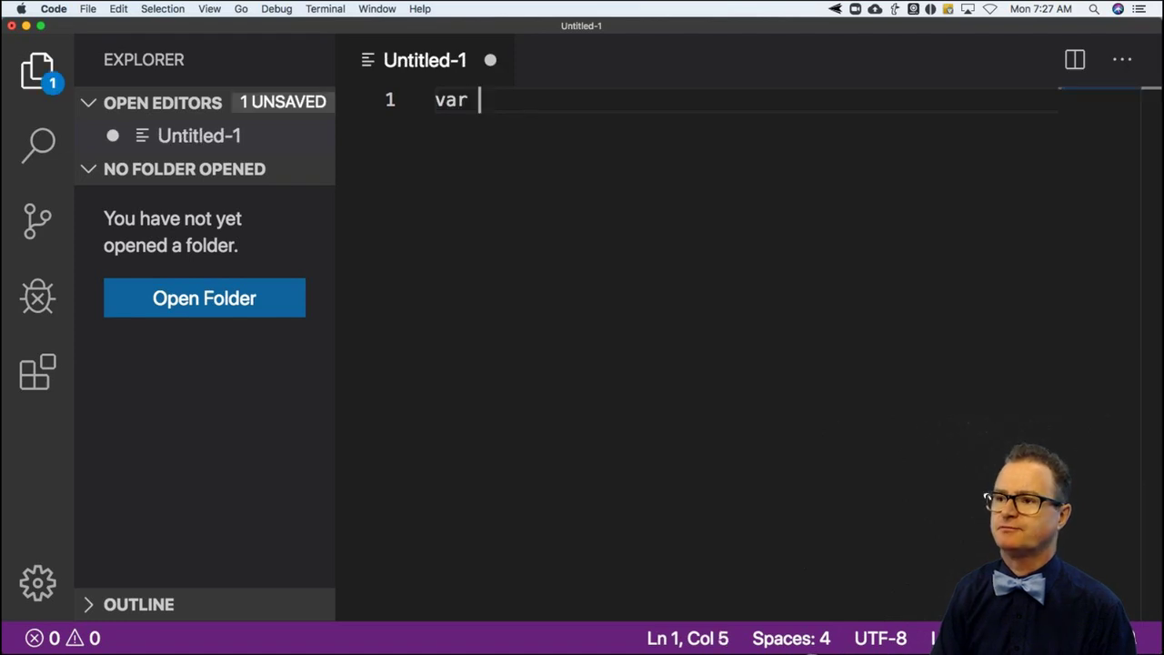
text(delGr =)
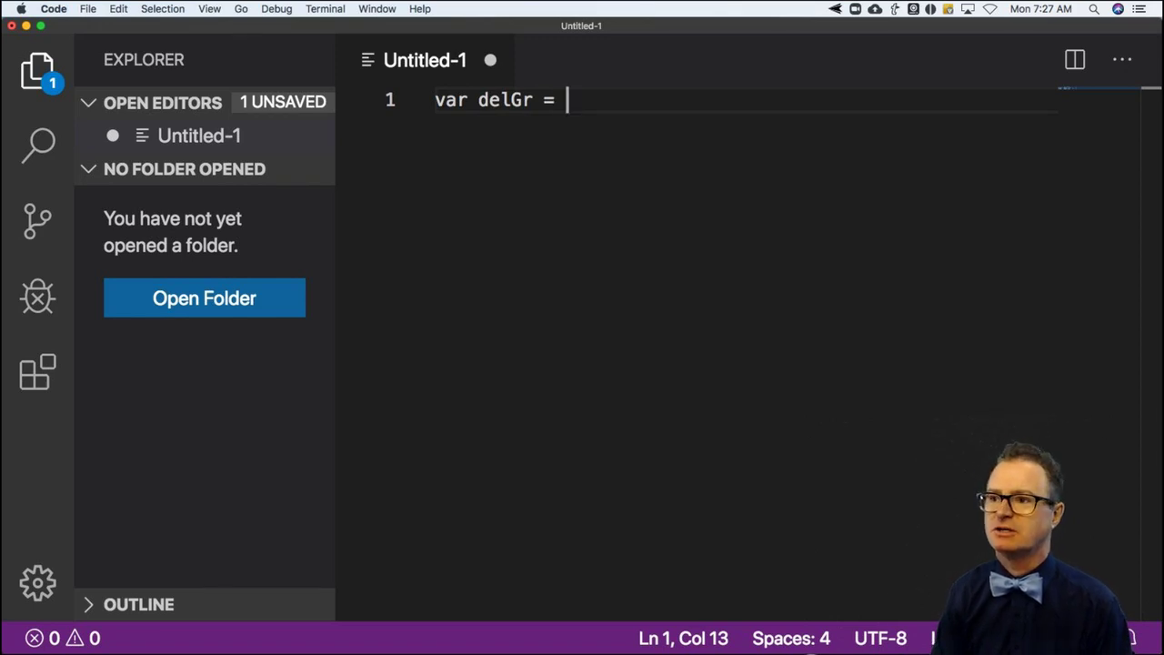
text(new)
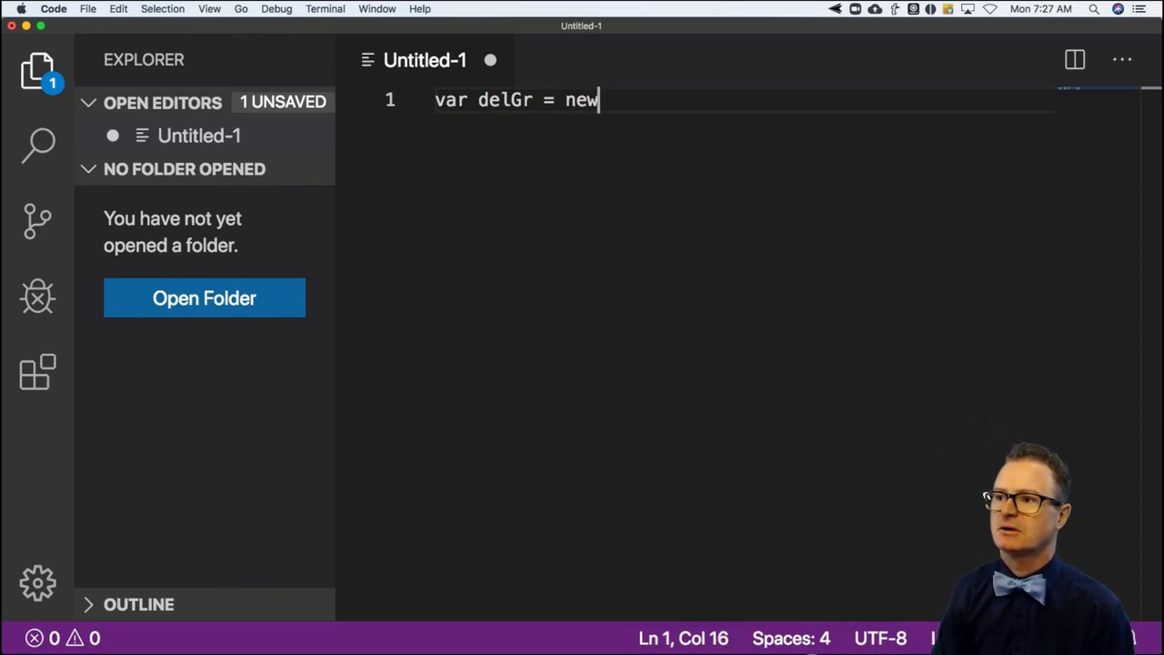
text( GlideRecord(')
key(super+v)
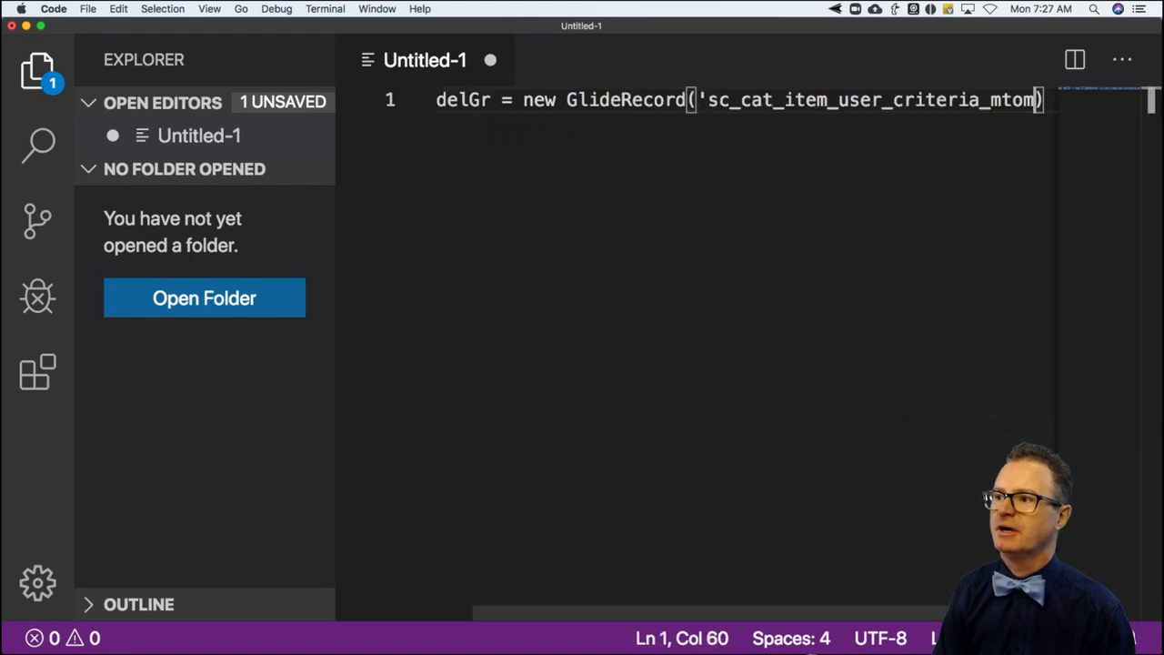
text('))
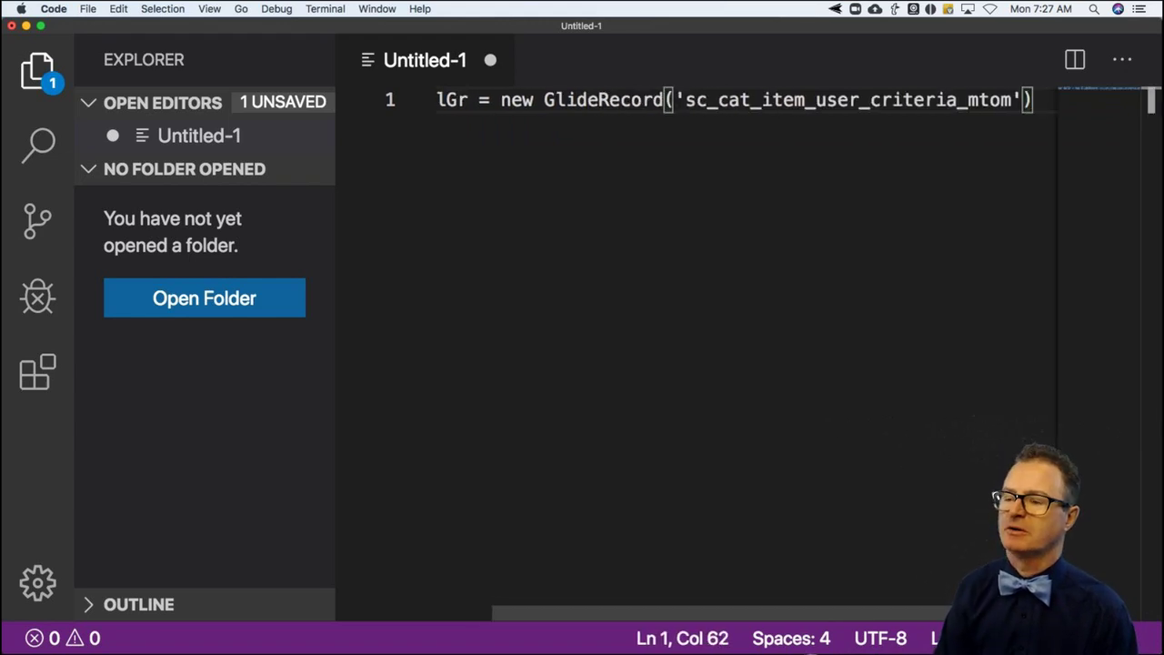
key(Return)
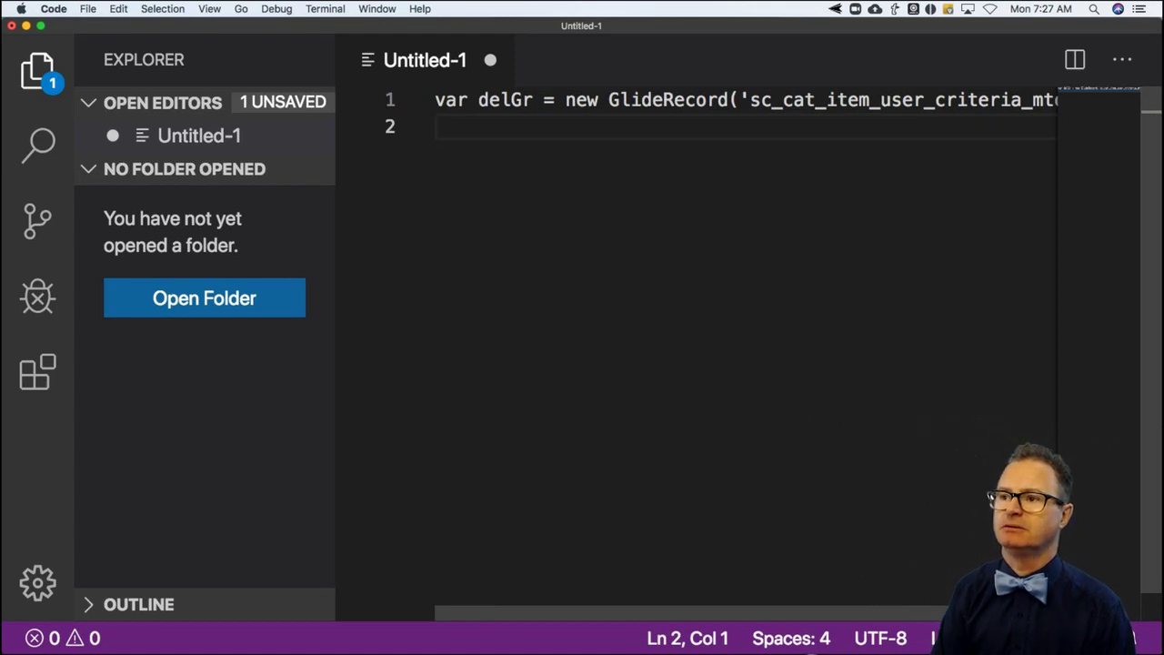
text(delGr)
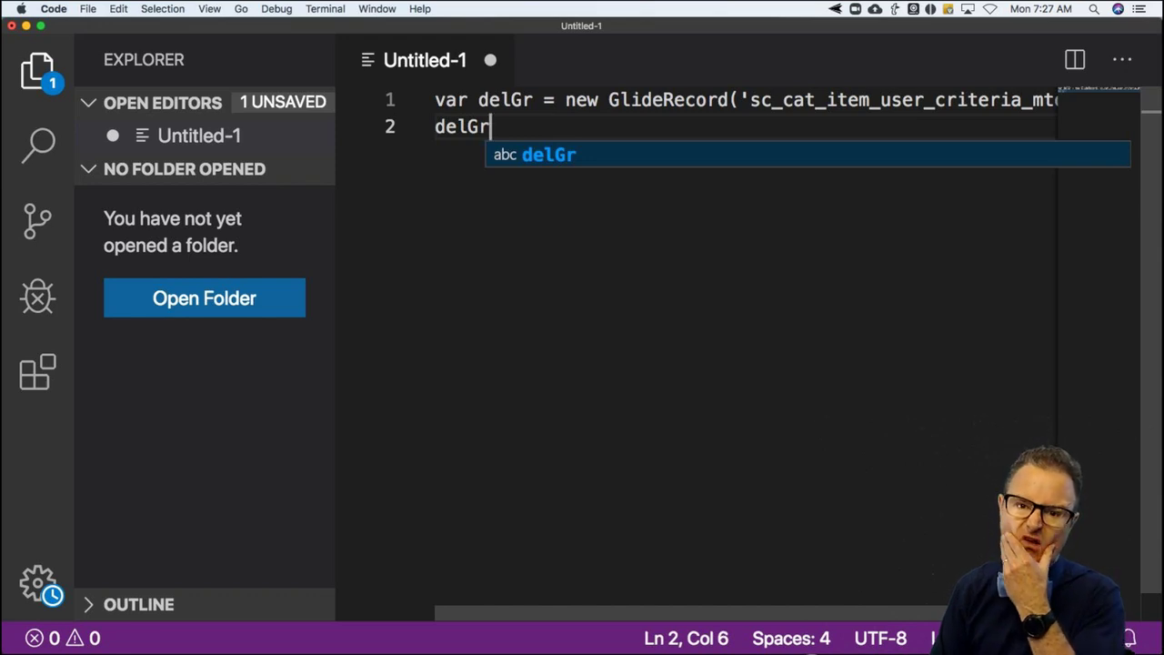
key(BackSpace)
key(BackSpace)
key(BackSpace)
key(BackSpace)
key(BackSpace)
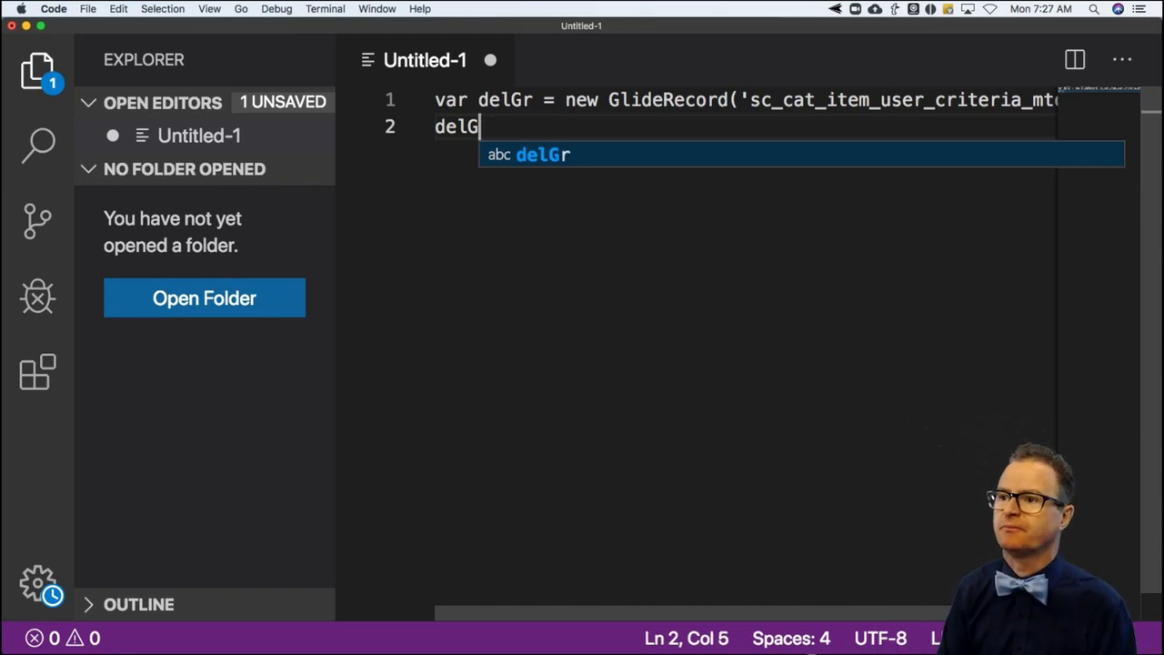
Step: Add the comment "// Add delGr.addQuery() statements here if needed" below the GlideRecord declaration
text(// Add )
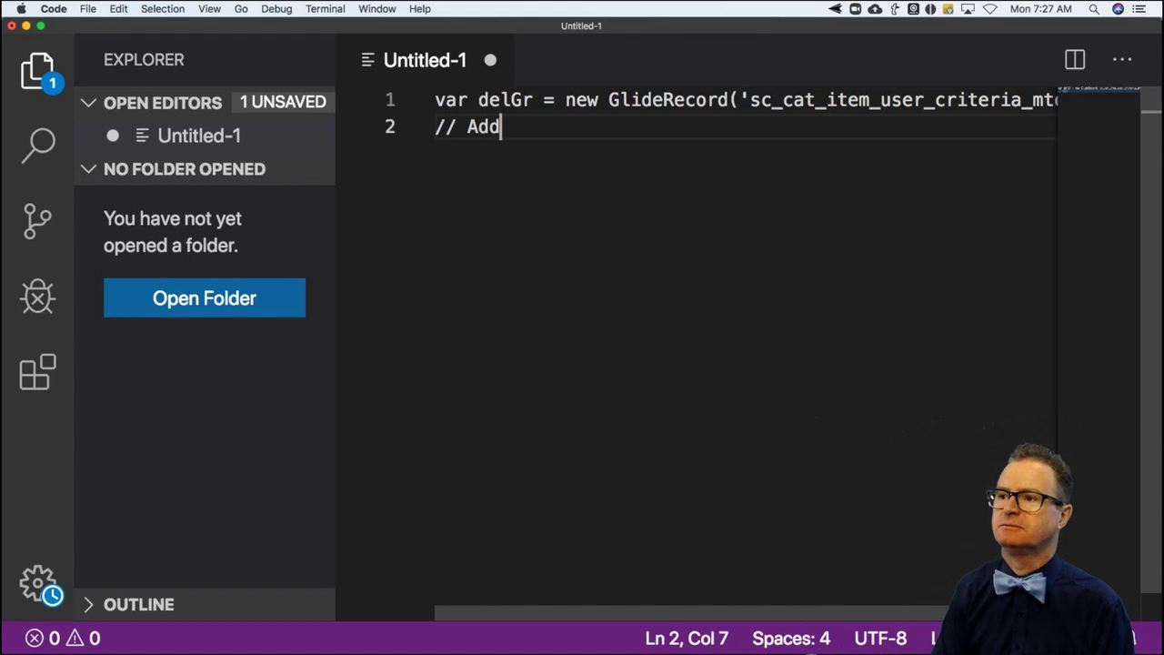
text(delG)
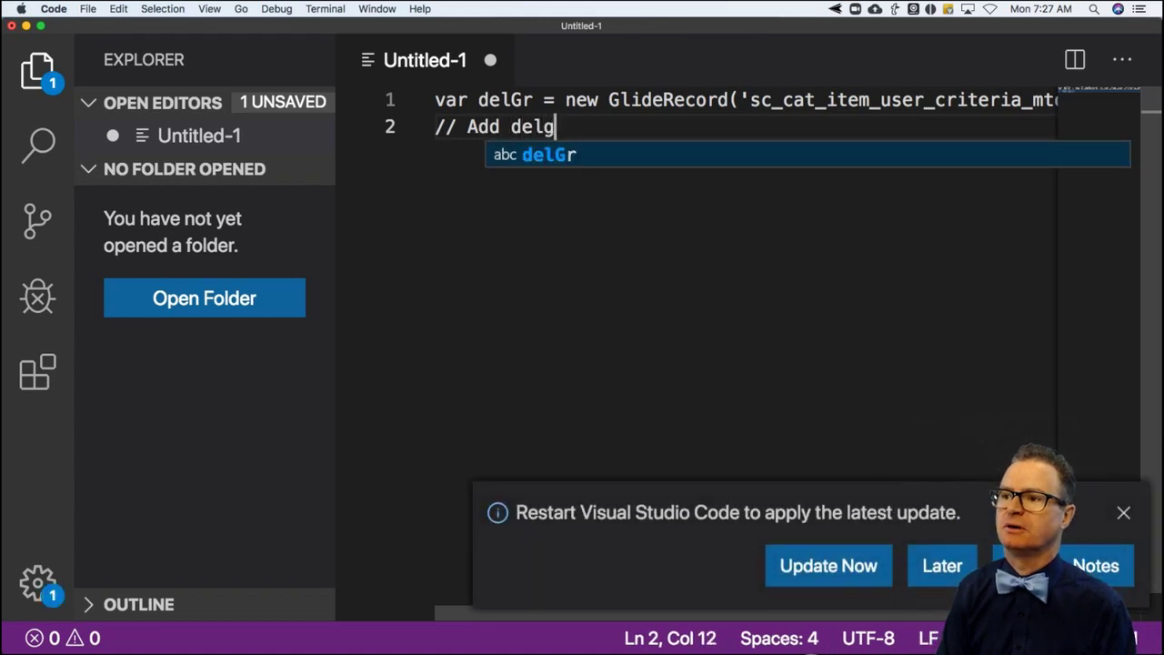
text(r.add)
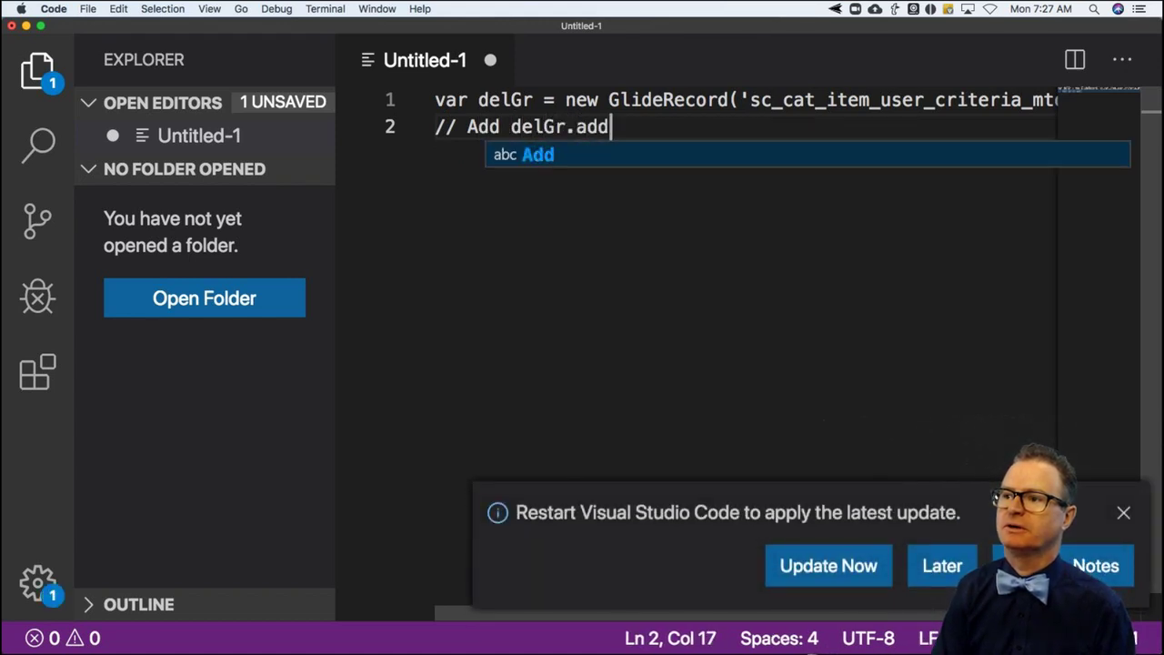
text(Query())
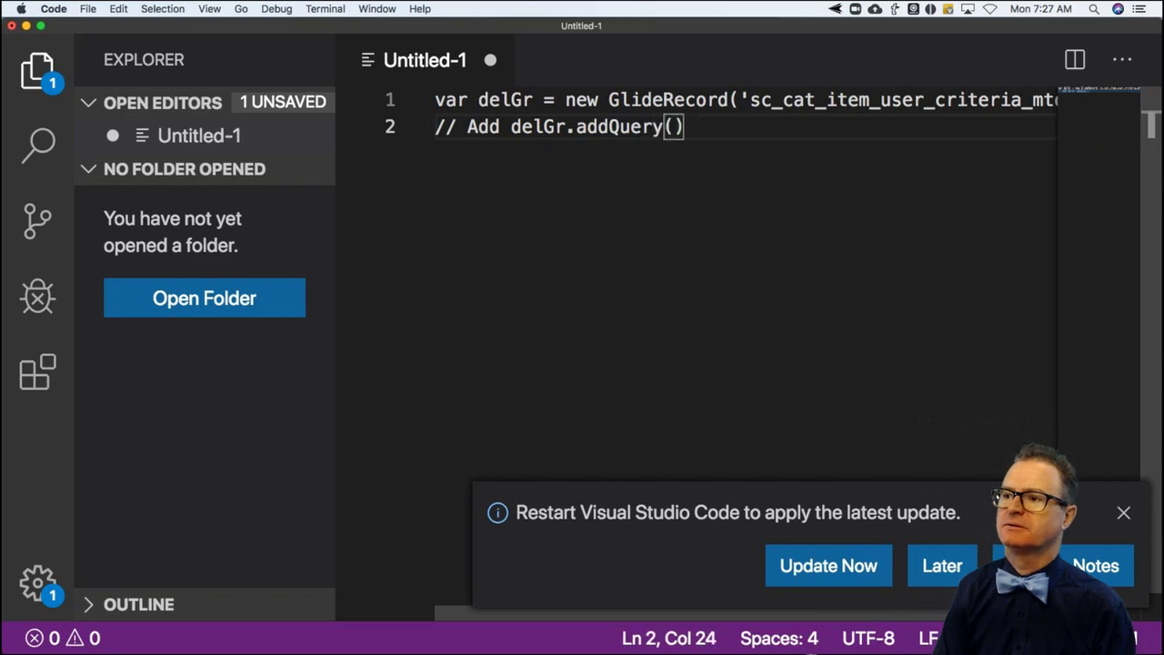
text( statements h)
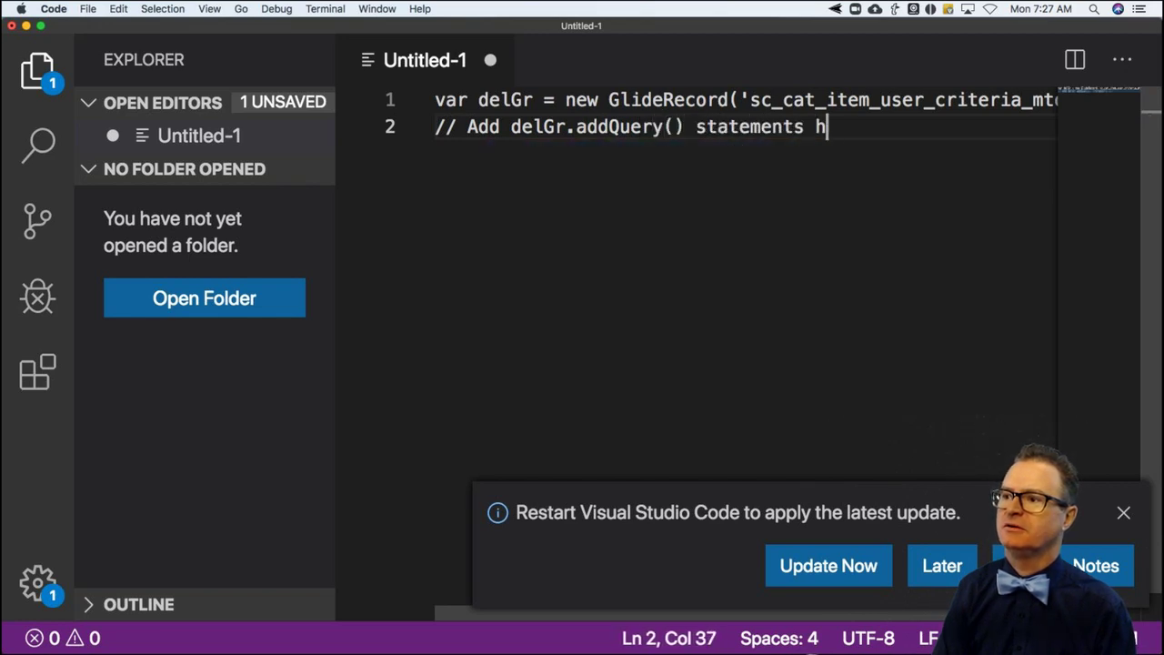
text(ere if needed)
key(Return)
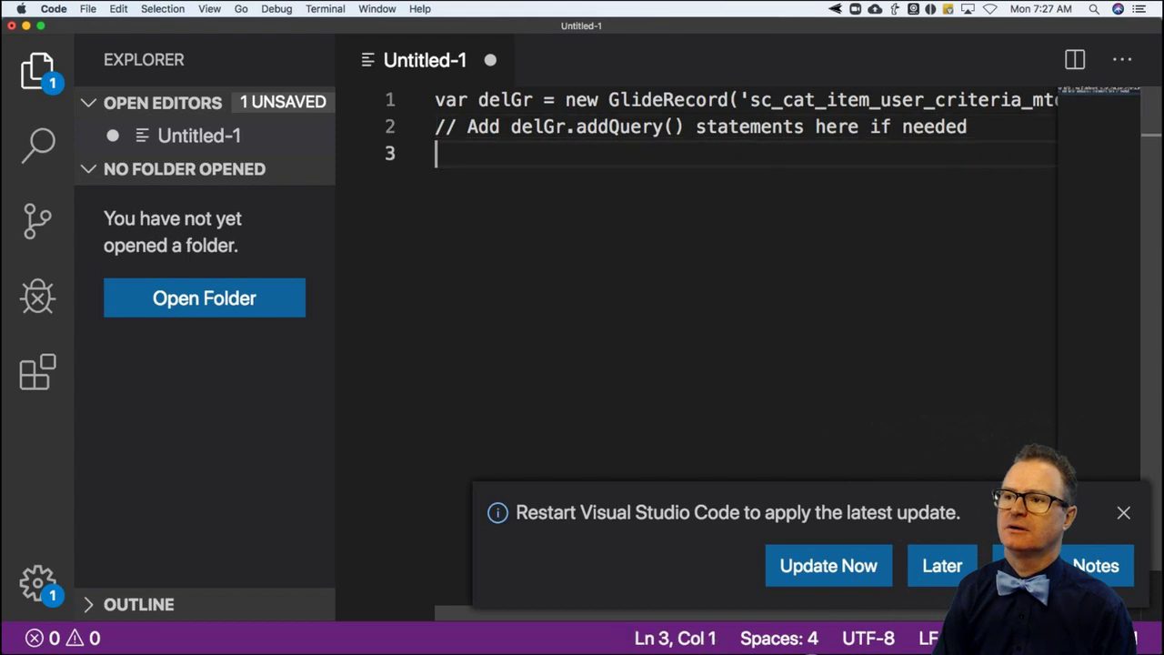
text(//)
key(BackSpace)
key(BackSpace)
key(BackSpace)
Step: Add the statement delGr.query(); below the comment and begin a new line
text(dele)
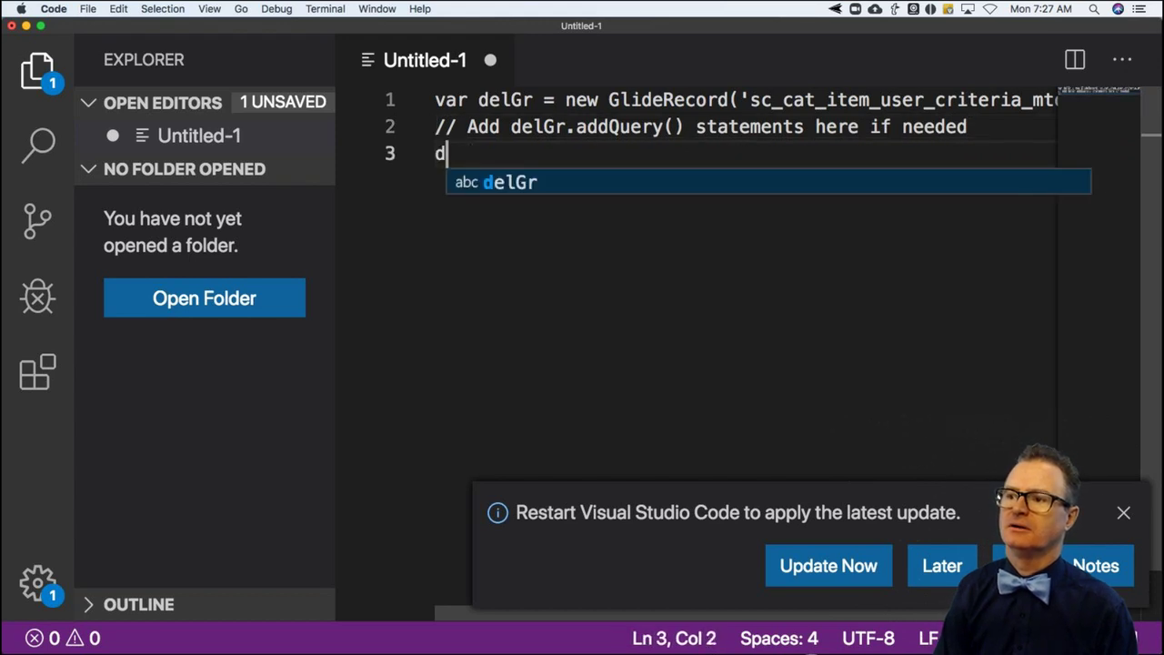
key(BackSpace)
text(Gr.)
key(BackSpace)
key(BackSpace)
text(r.)
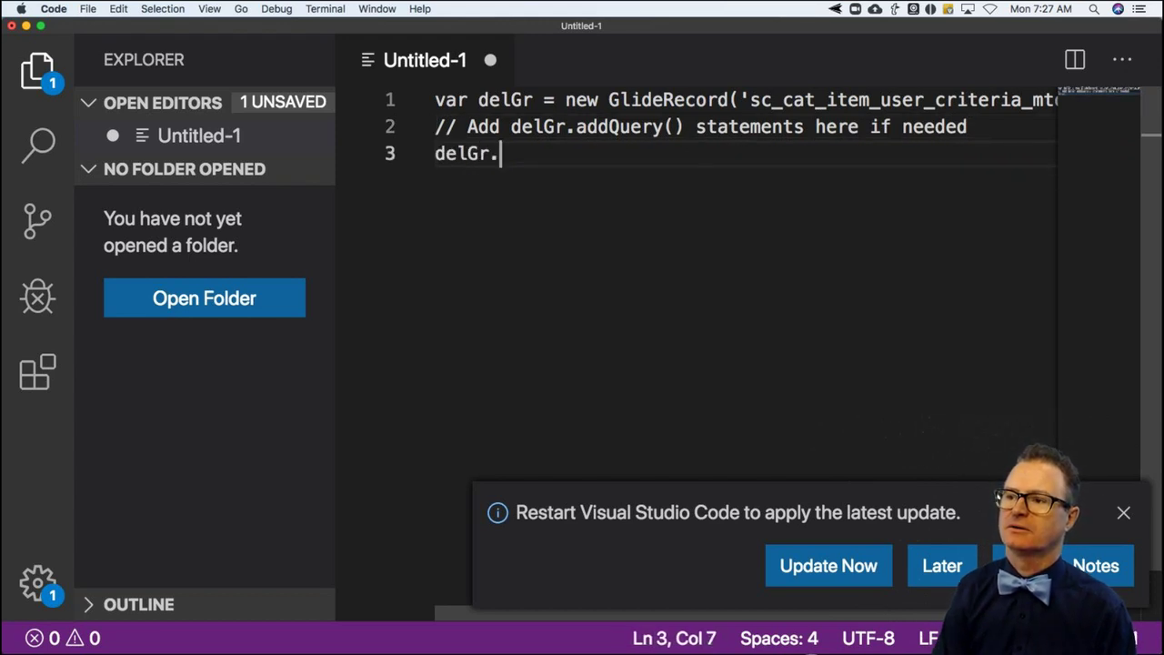
text(query();)
key(Return)
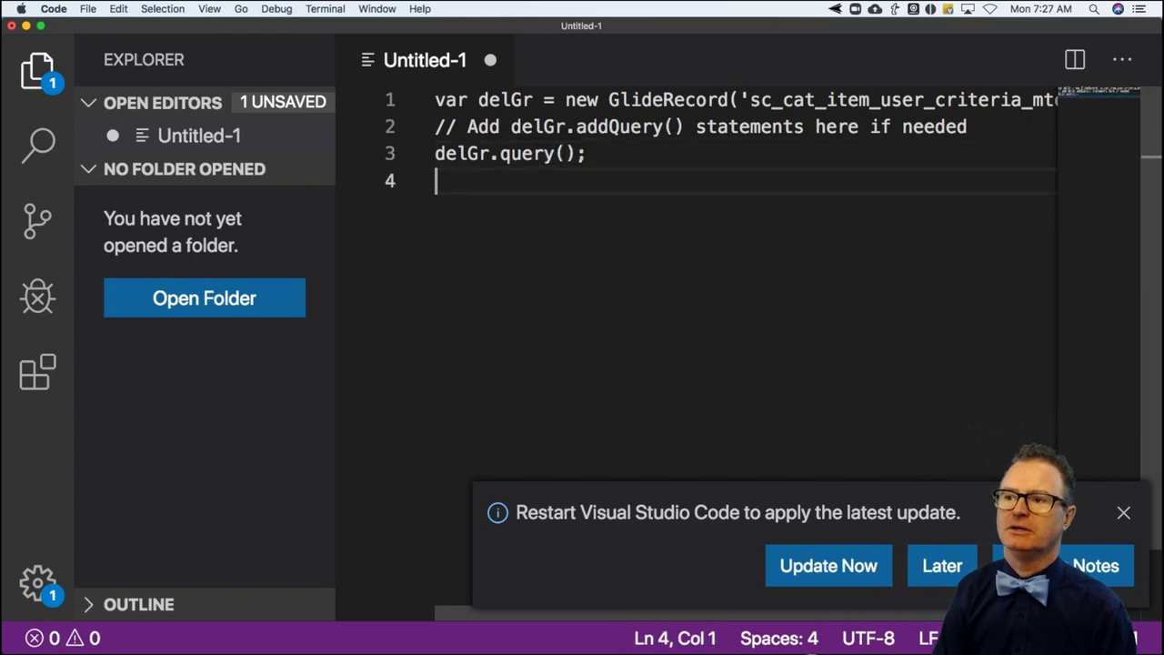
Step: Log the number of matching records with gs.info(delGr.getRowCount() + ' records found');
text(gs)
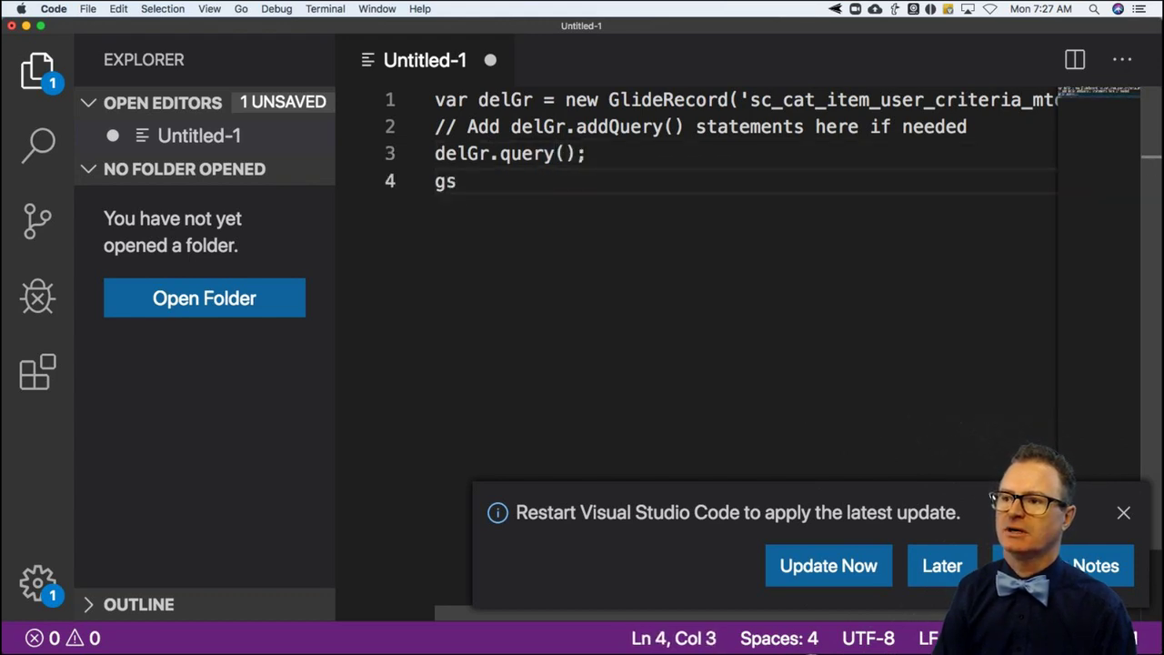
text(.info()
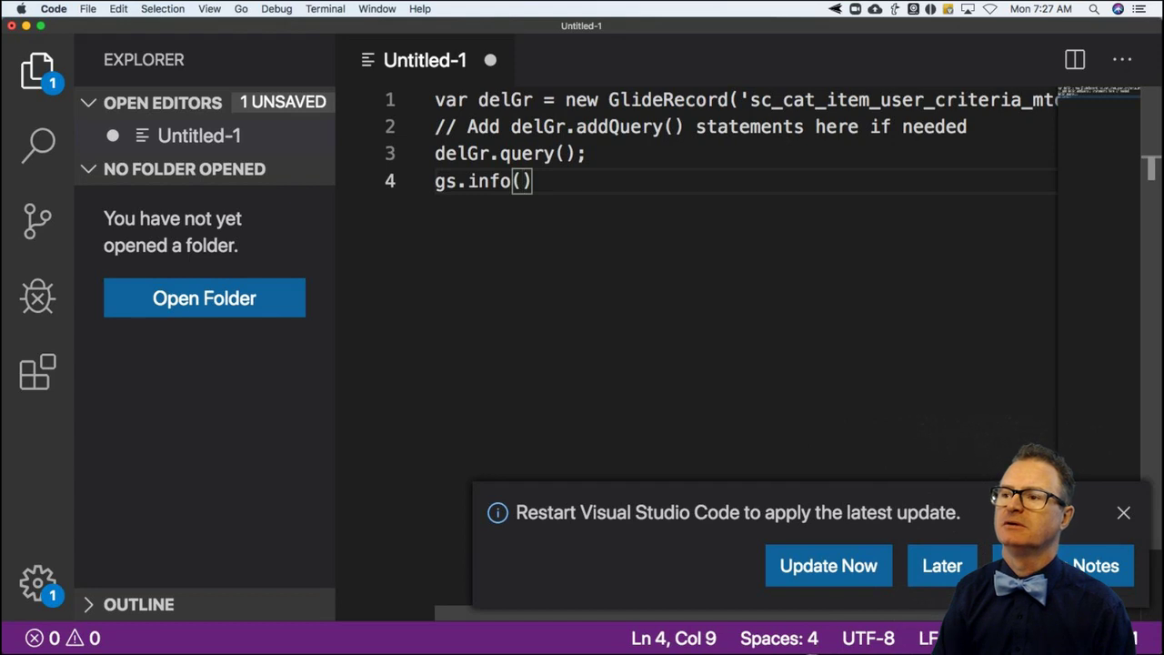
text(delGr)
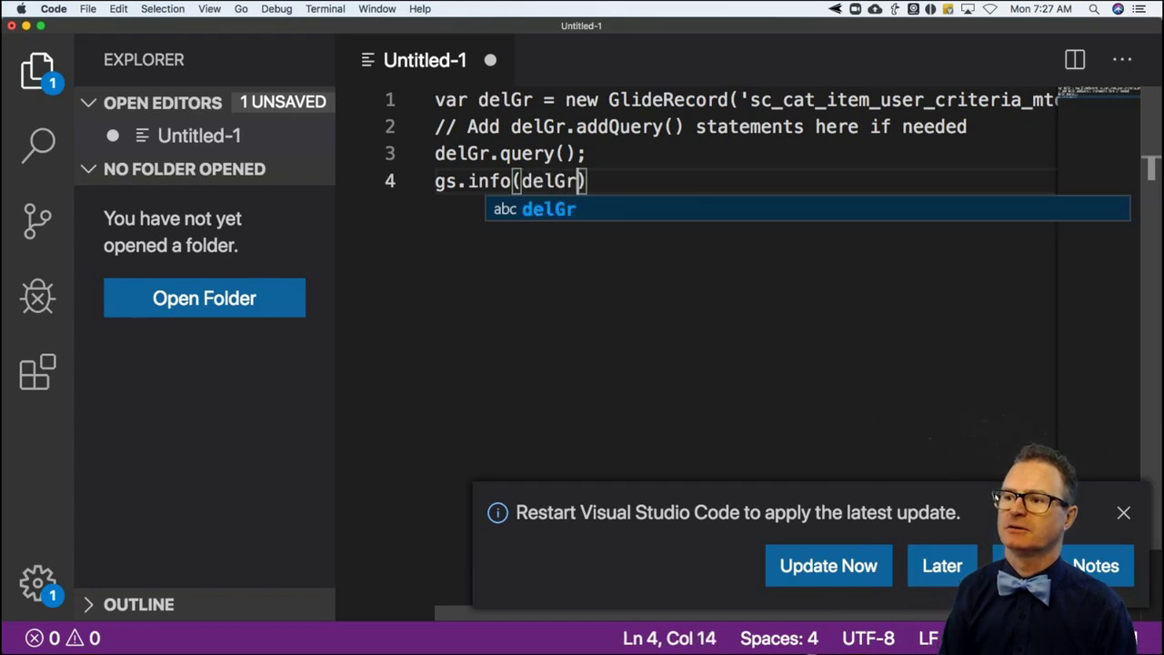
key(BackSpace)
key(BackSpace)
key(BackSpace)
key(BackSpace)
text(elGr.)
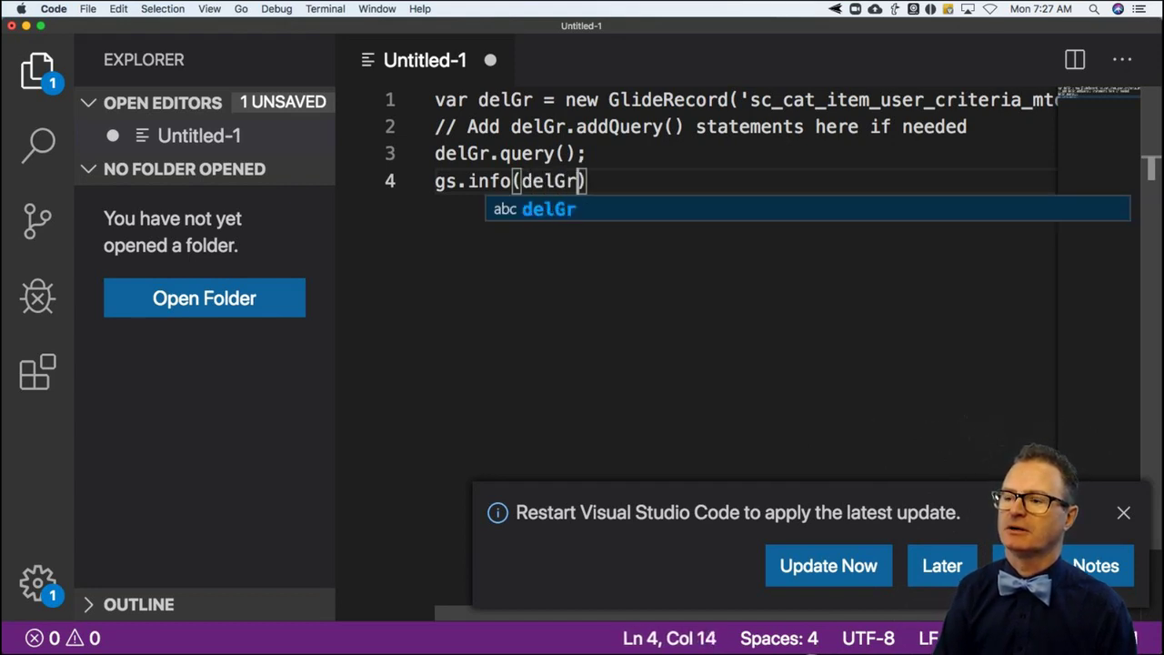
text(getRowCou)
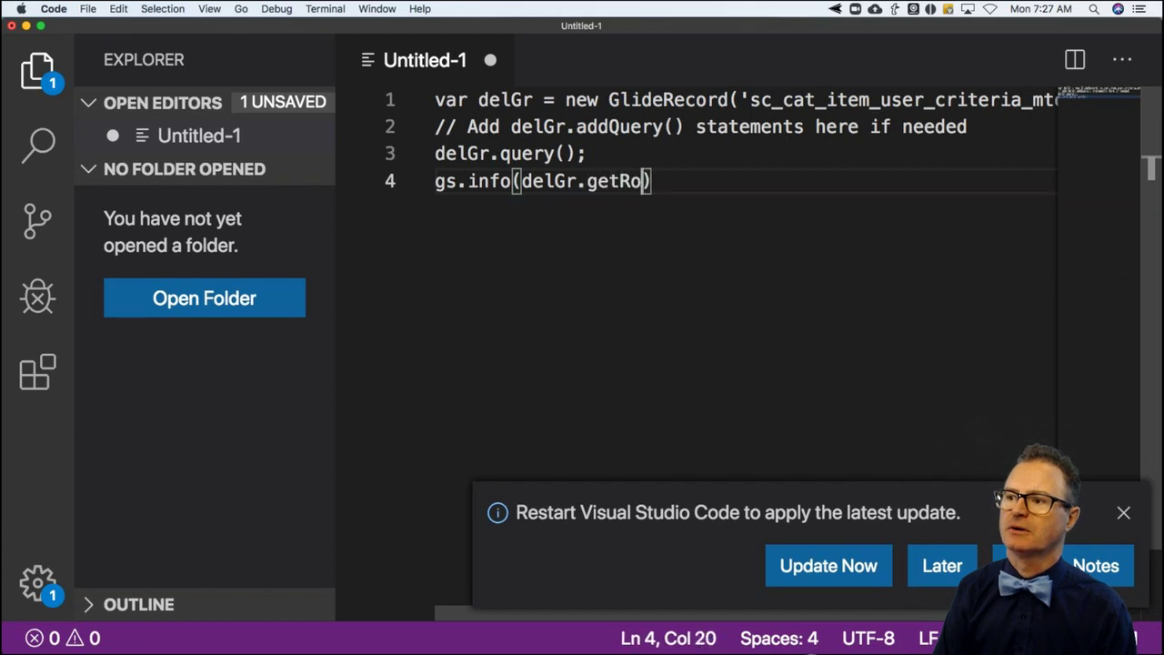
text(nt =)
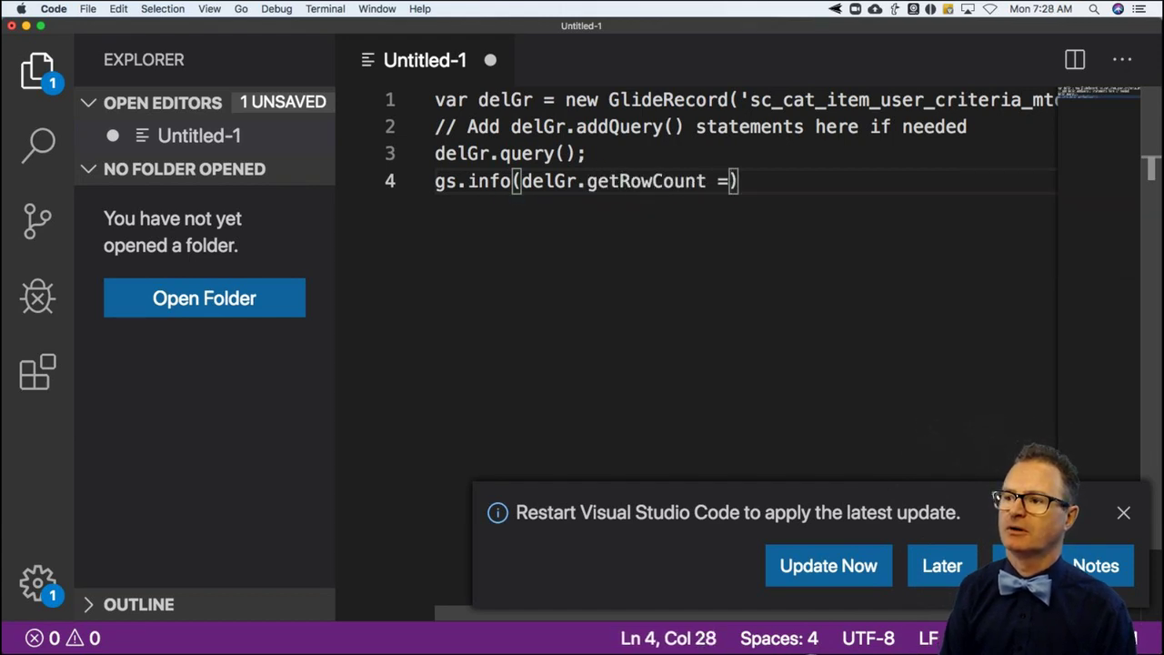
key(BackSpace)
key(BackSpace)
text(() + )
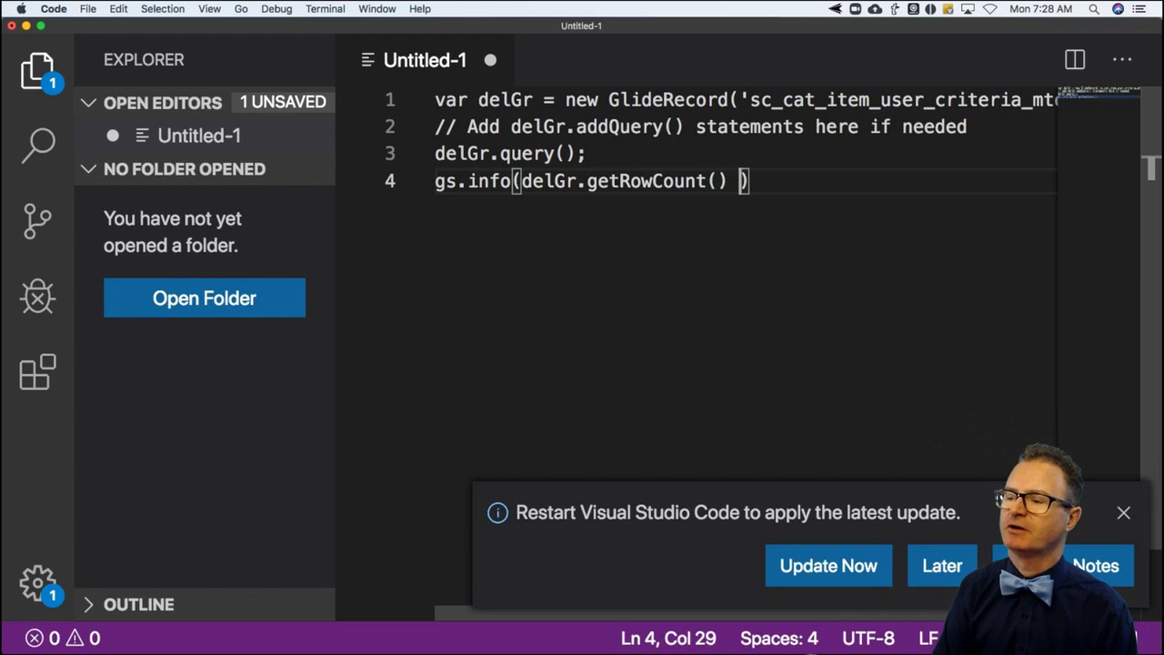
text(' records found)
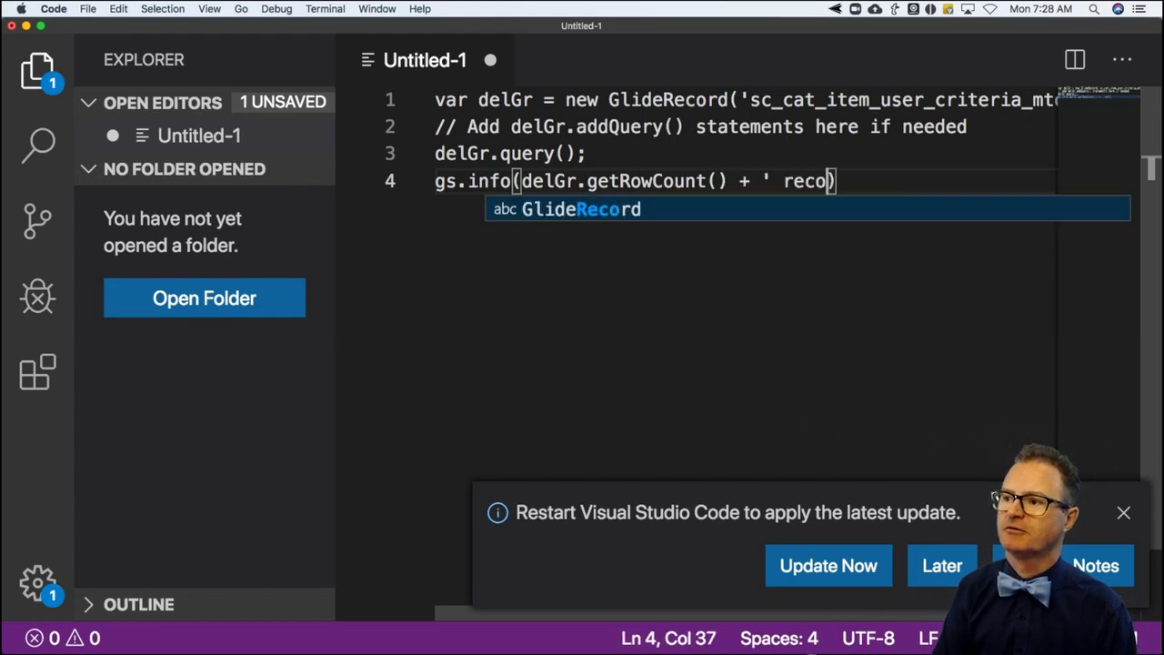
text('))
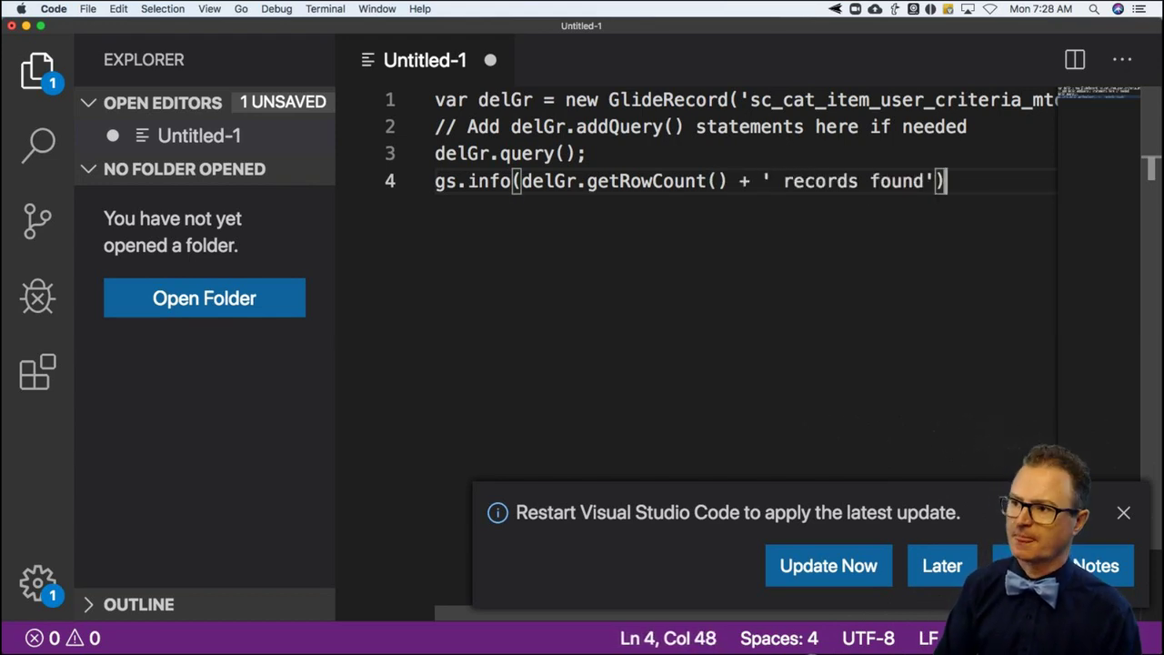
text(;)
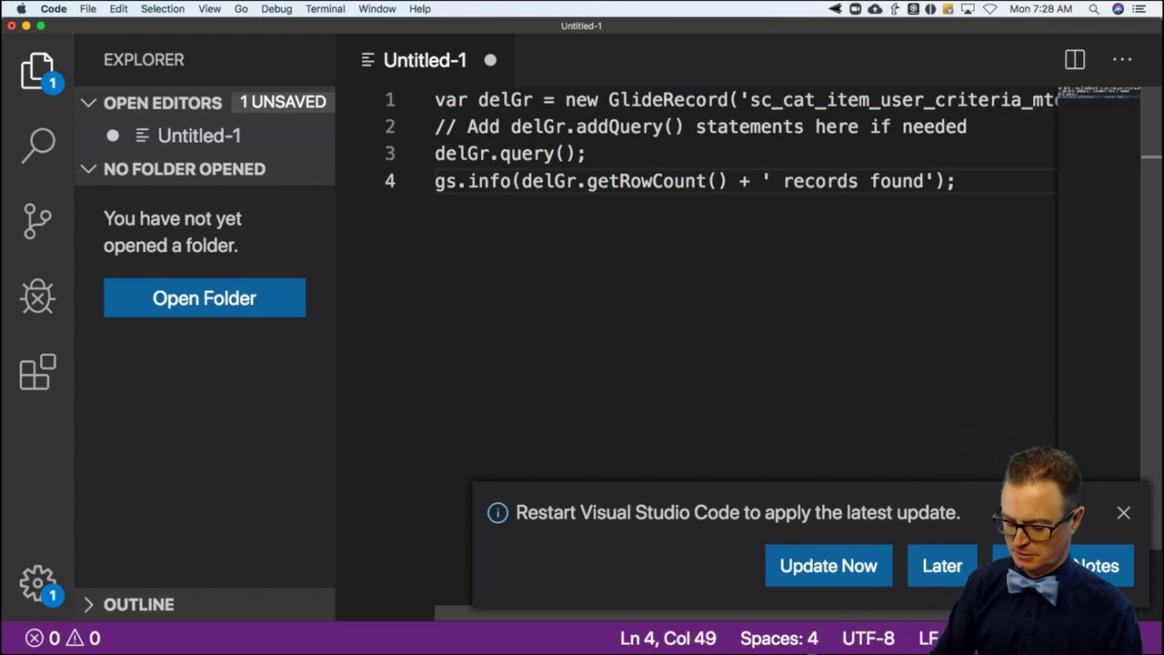
Step: Insert the comment line "// Check to see if you get the right number" between the query and the gs.info statement
click(586, 154)
key(Return)
text(//)
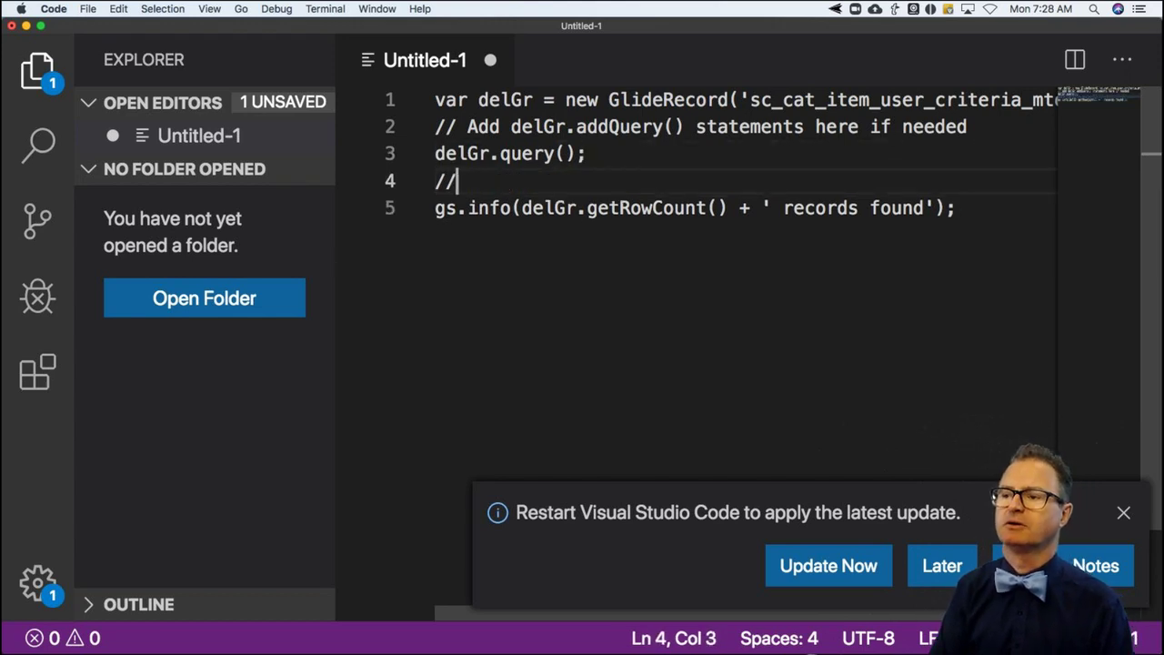
text( Check to see if)
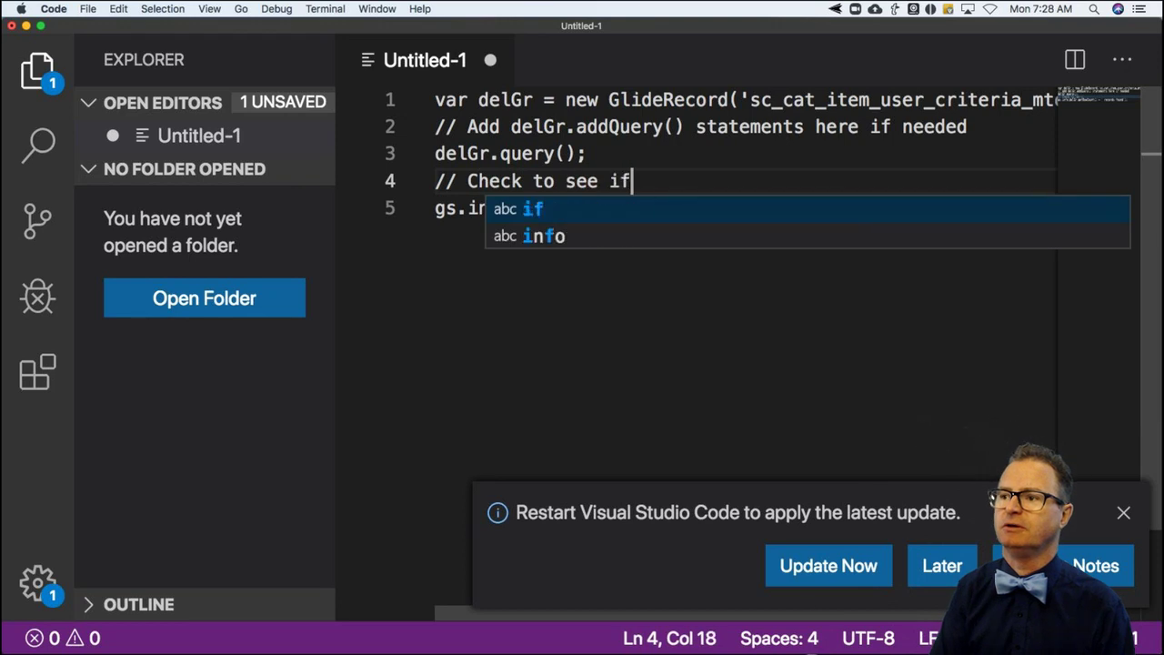
text( you get the right nyumber)
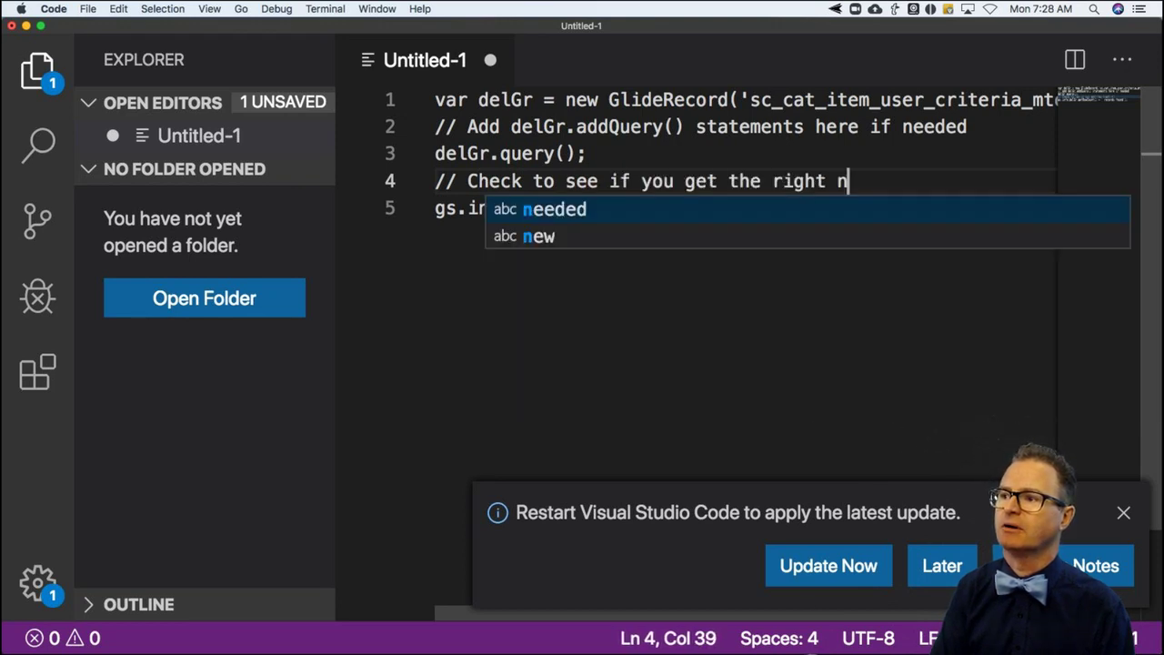
key(BackSpace)
key(BackSpace)
key(BackSpace)
key(BackSpace)
key(BackSpace)
key(BackSpace)
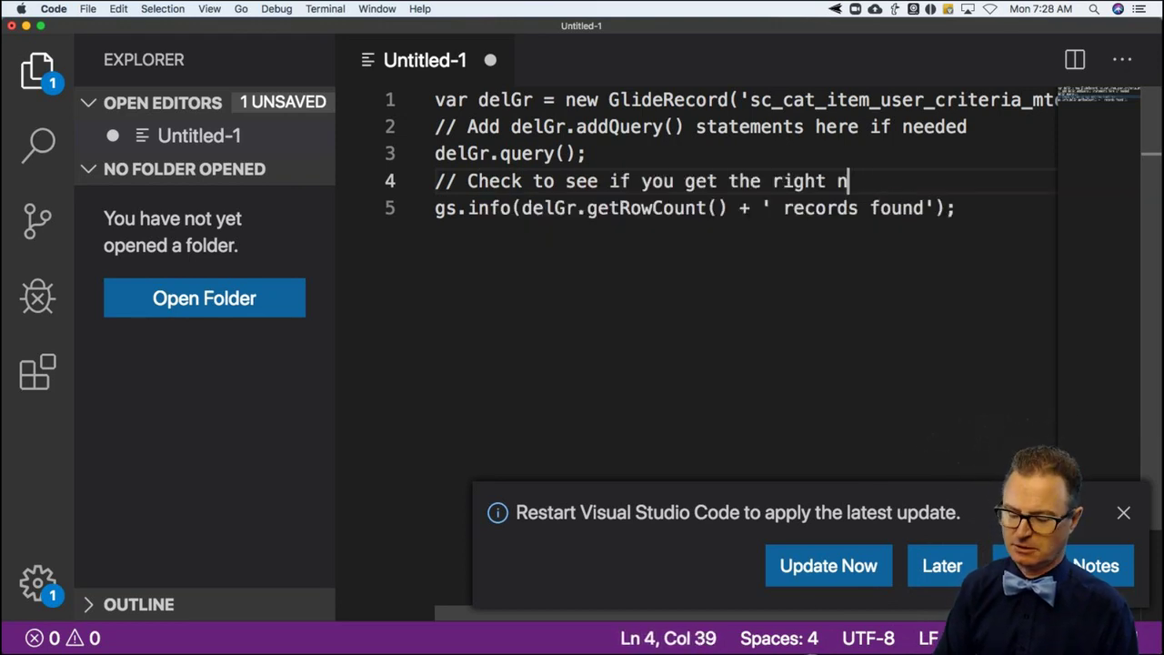
text(umber)
Step: Continue the record-check comment on a new line reading "// of records before making this live"
key(Return)
text(// of records before )
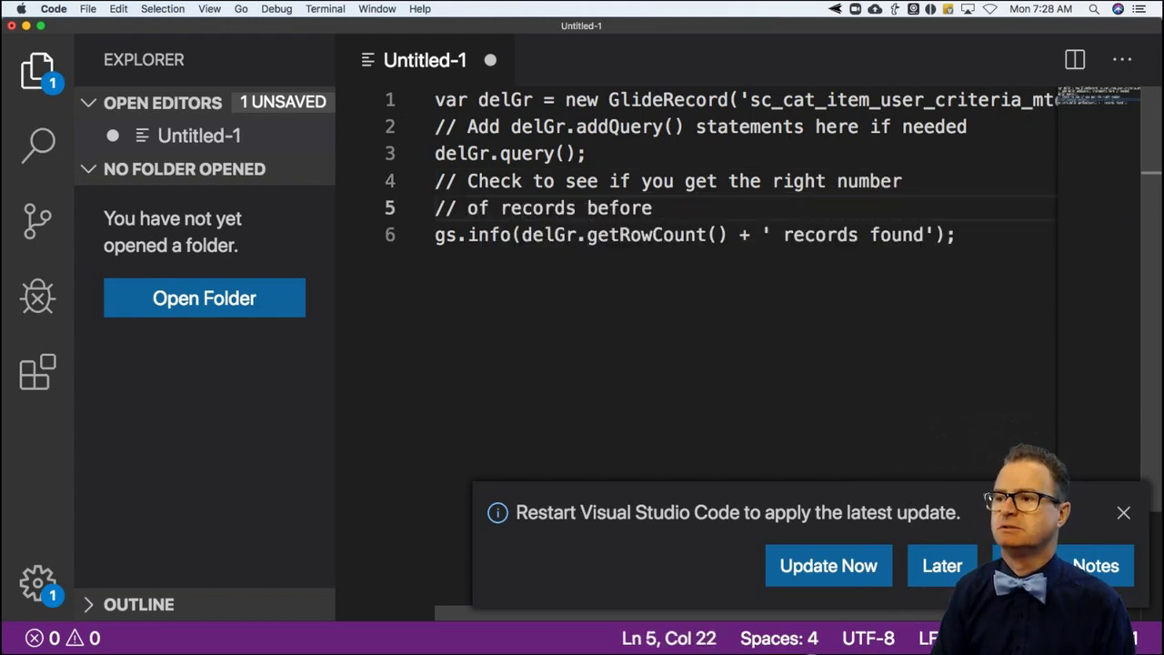
text(m)
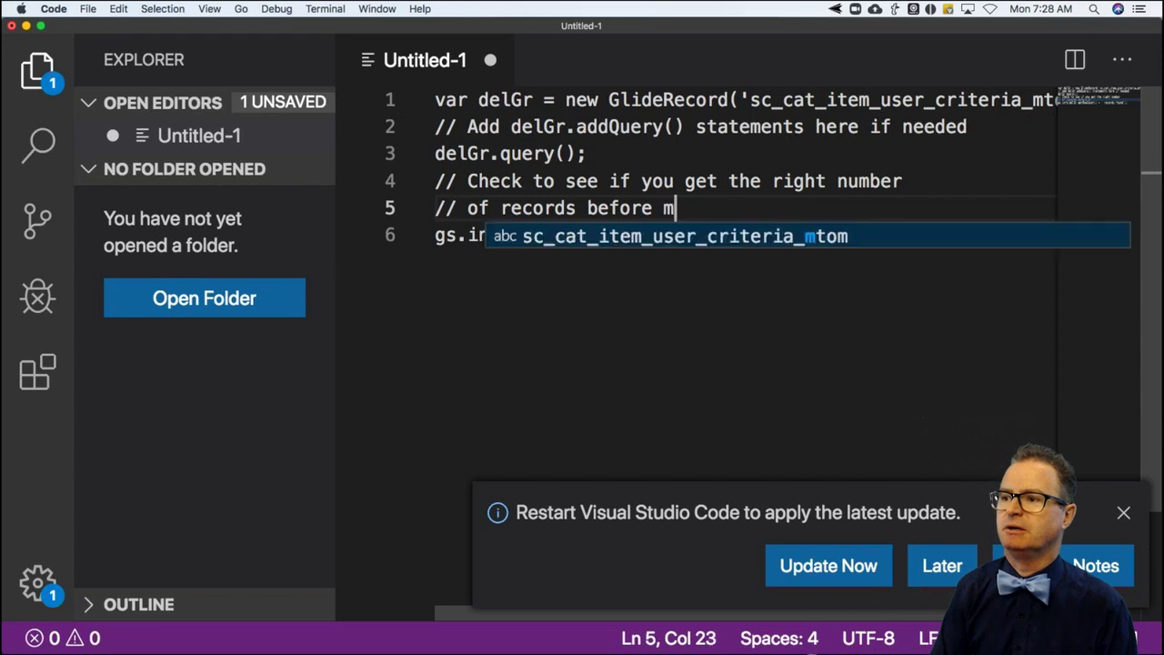
text(aking this live)
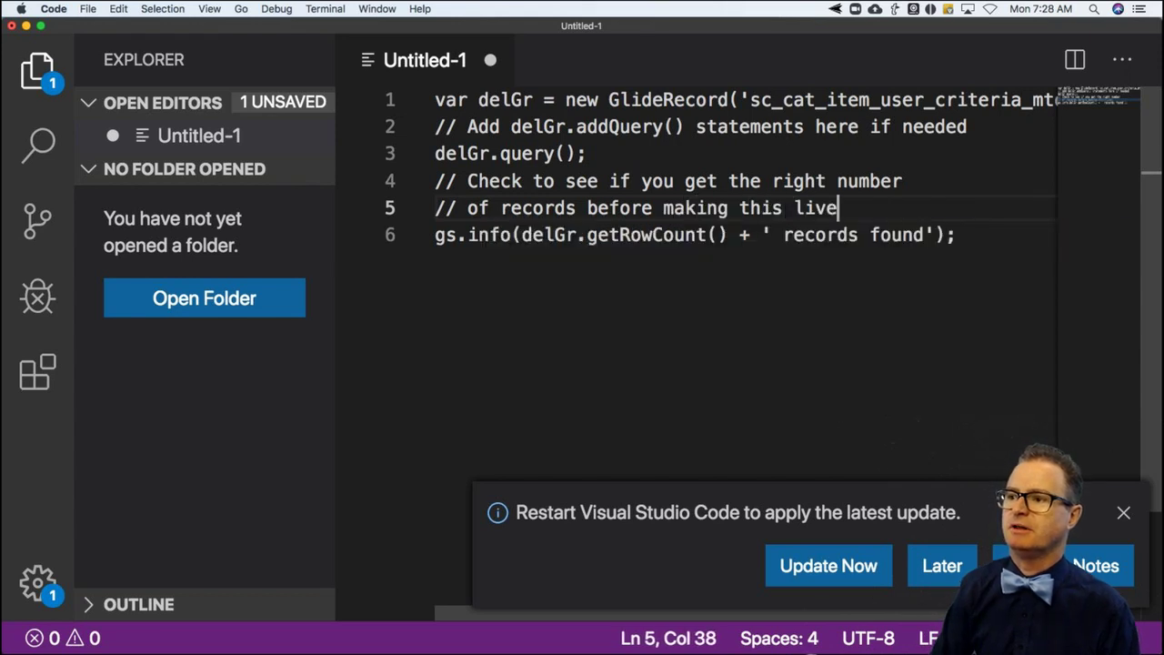
Step: Add the comment "// Uncomment this to make it delete all records" on a new line below the gs.info statement
key(Down)
key(End)
key(Return)
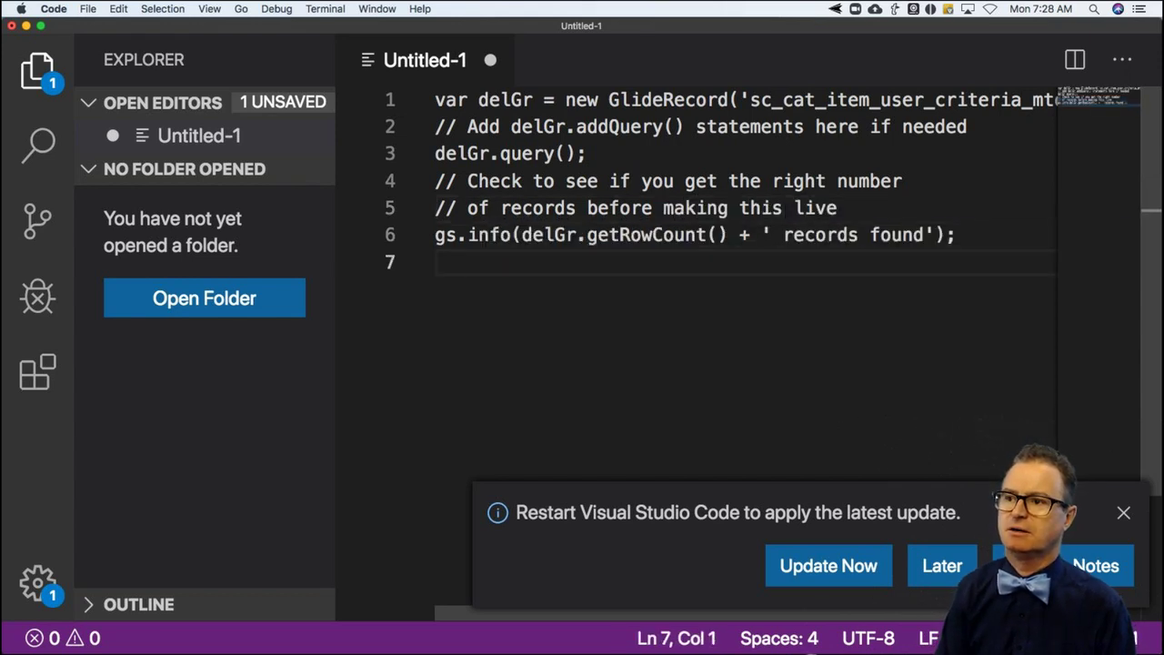
text(u)
key(BackSpace)
text(// Unco)
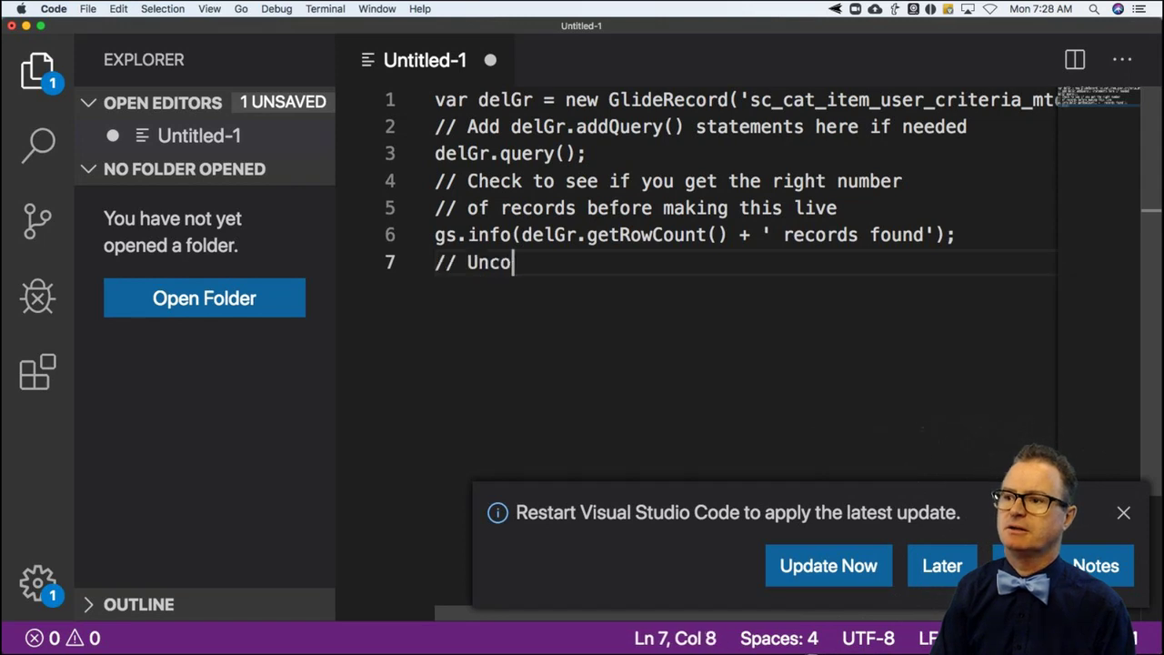
text(mment this to make it d)
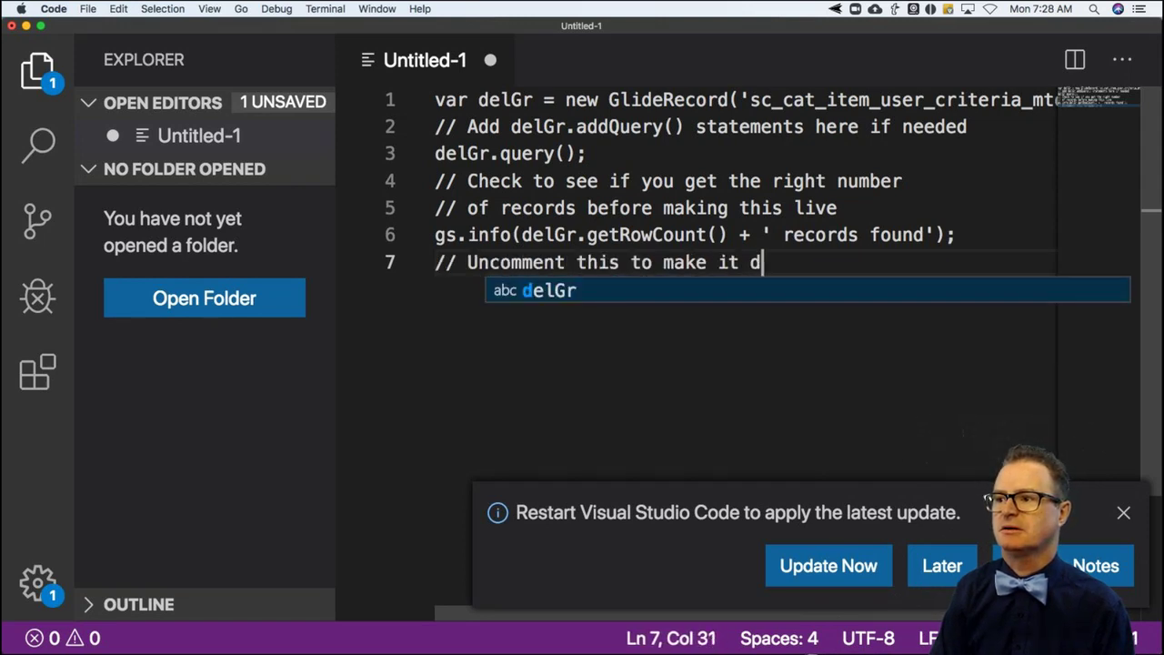
text(elete all records)
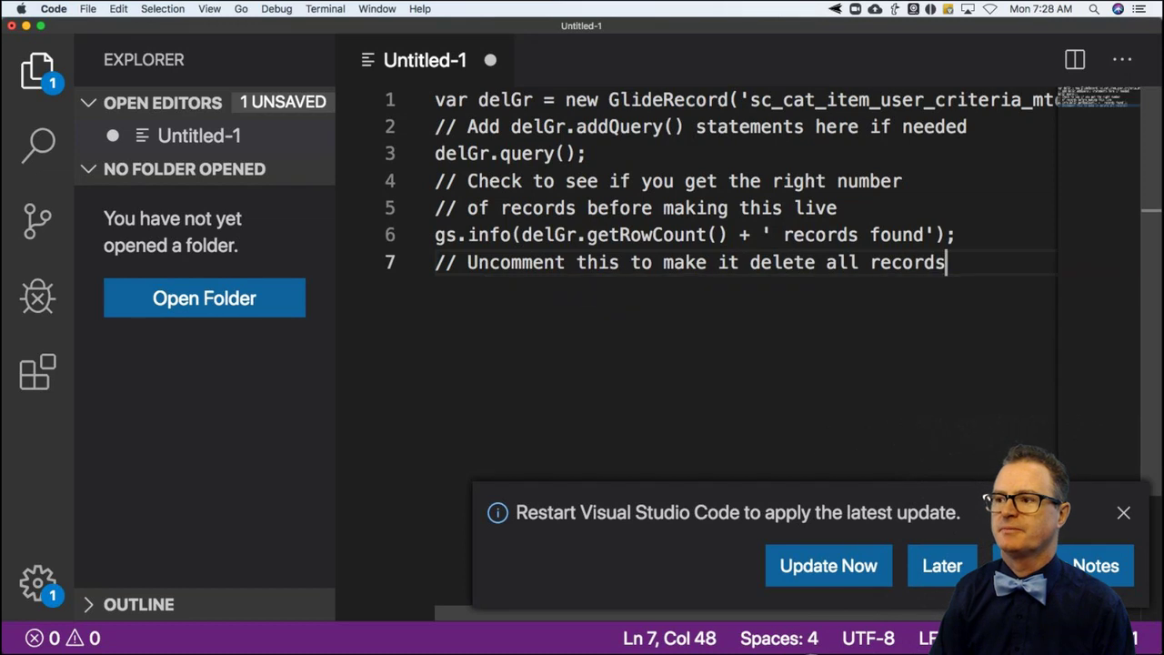
Step: Add the statement delGr.deleteMultiple(); on a new line below the uncomment note
key(Return)
text(dele)
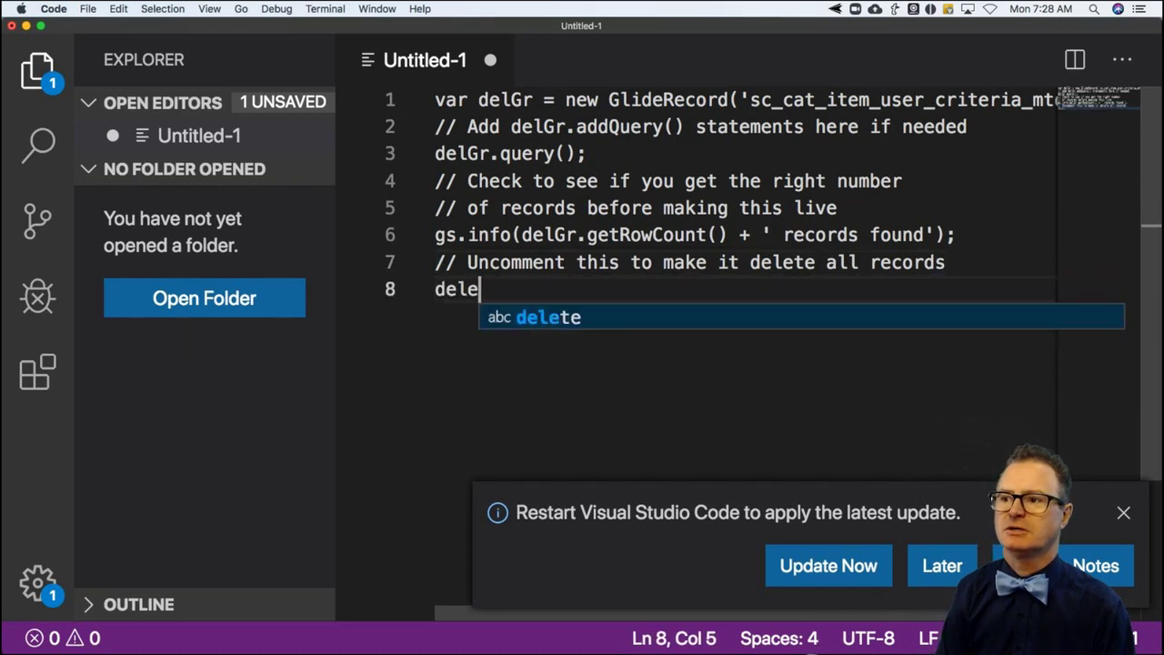
key(BackSpace)
text(GR.)
key(BackSpace)
key(BackSpace)
text(r.)
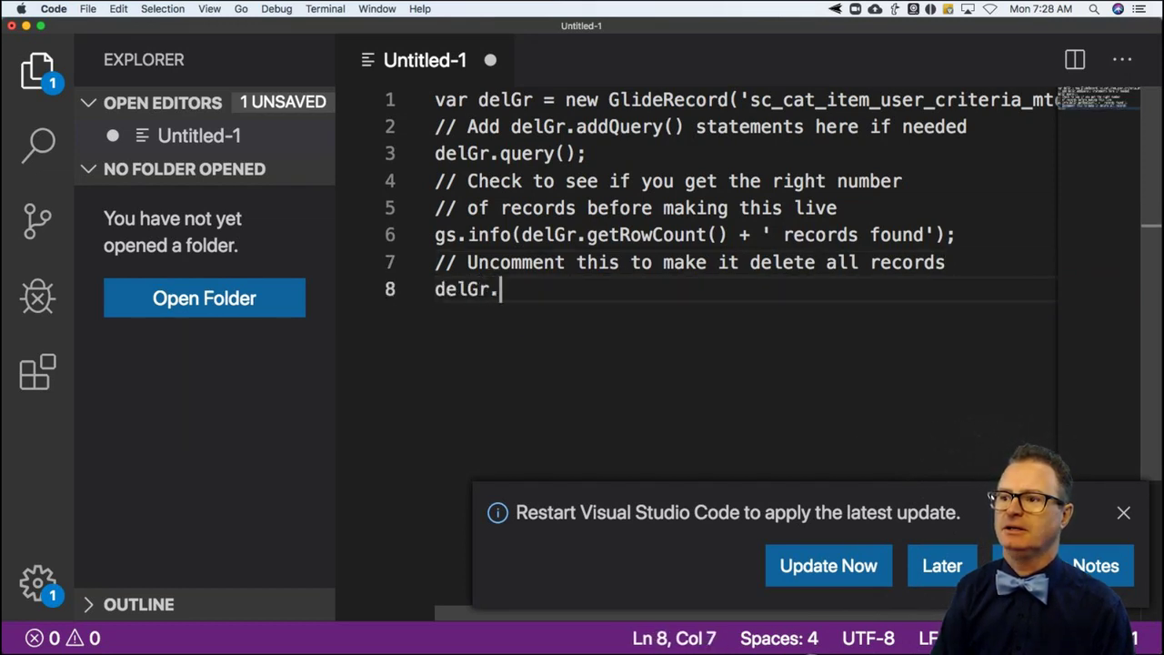
text(deleteMult)
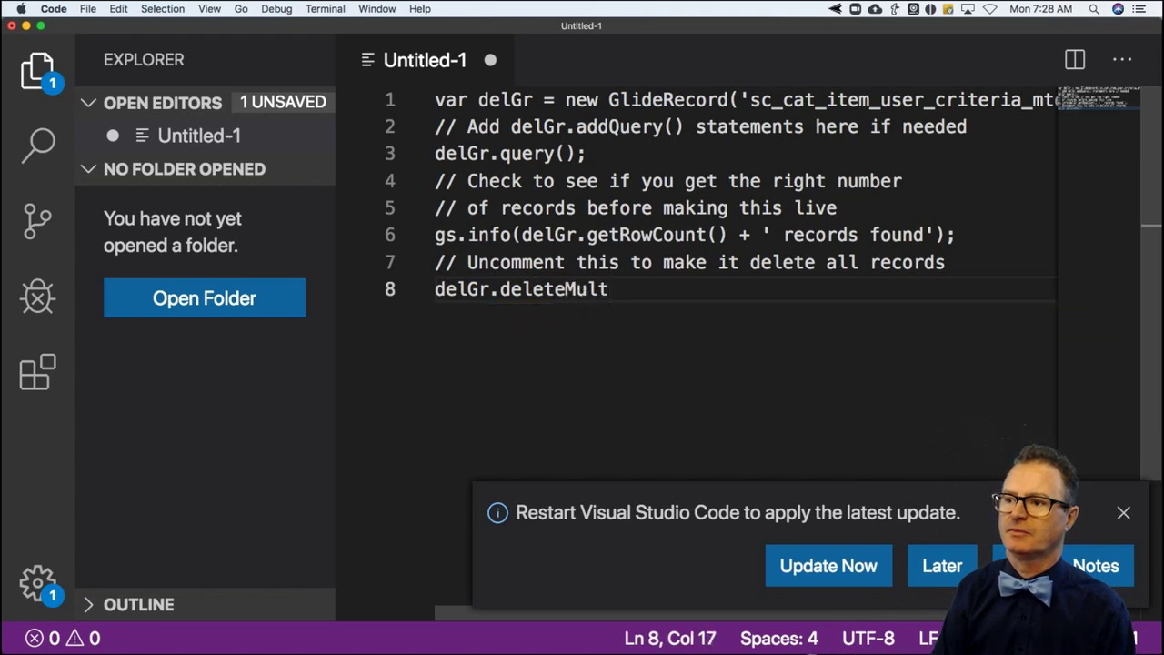
text(il)
key(BackSpace)
key(BackSpace)
text(i)
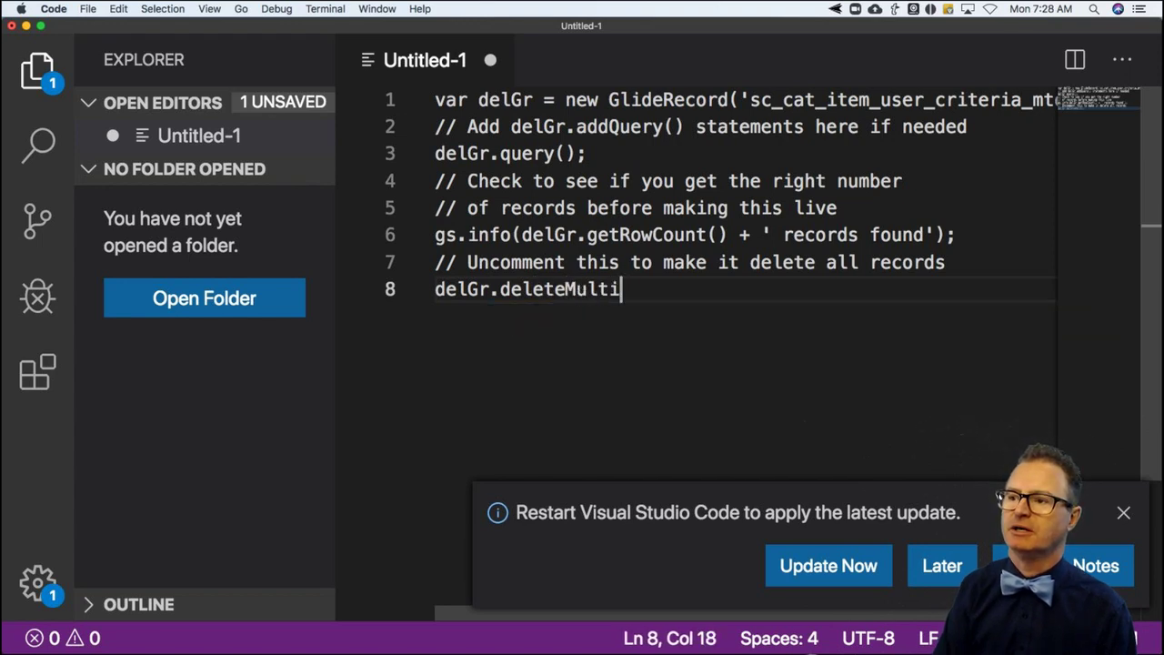
text(ple();)
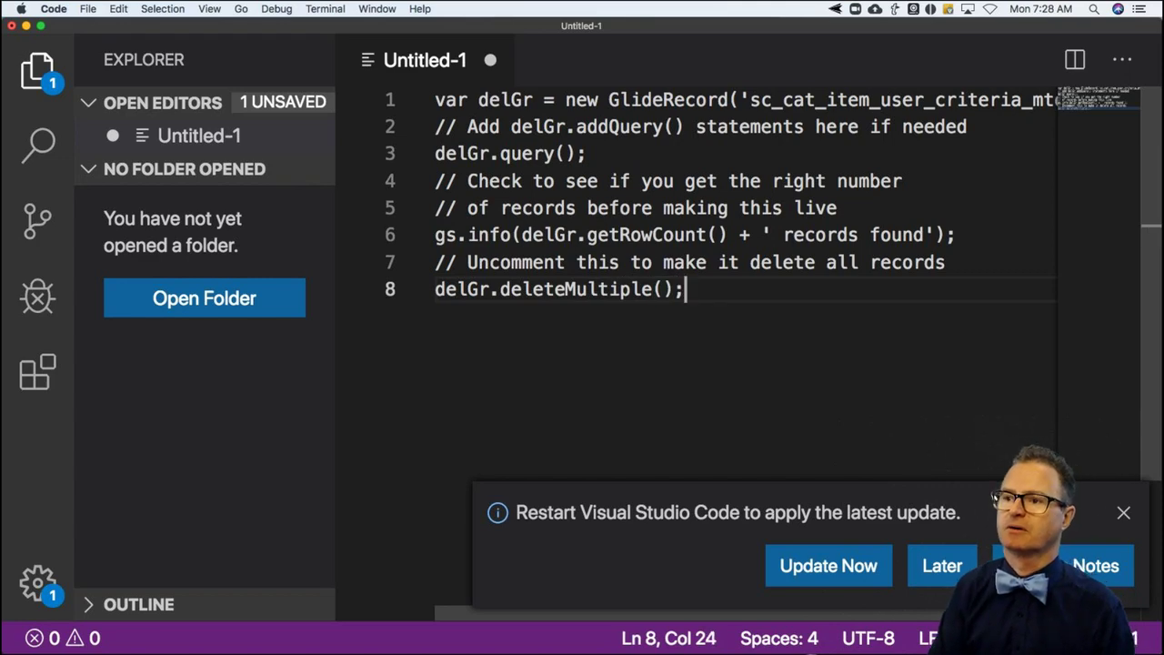
Step: Switch to Chrome and search the ServiceNow Developers site for deleteMultiple
key(super+Tab)
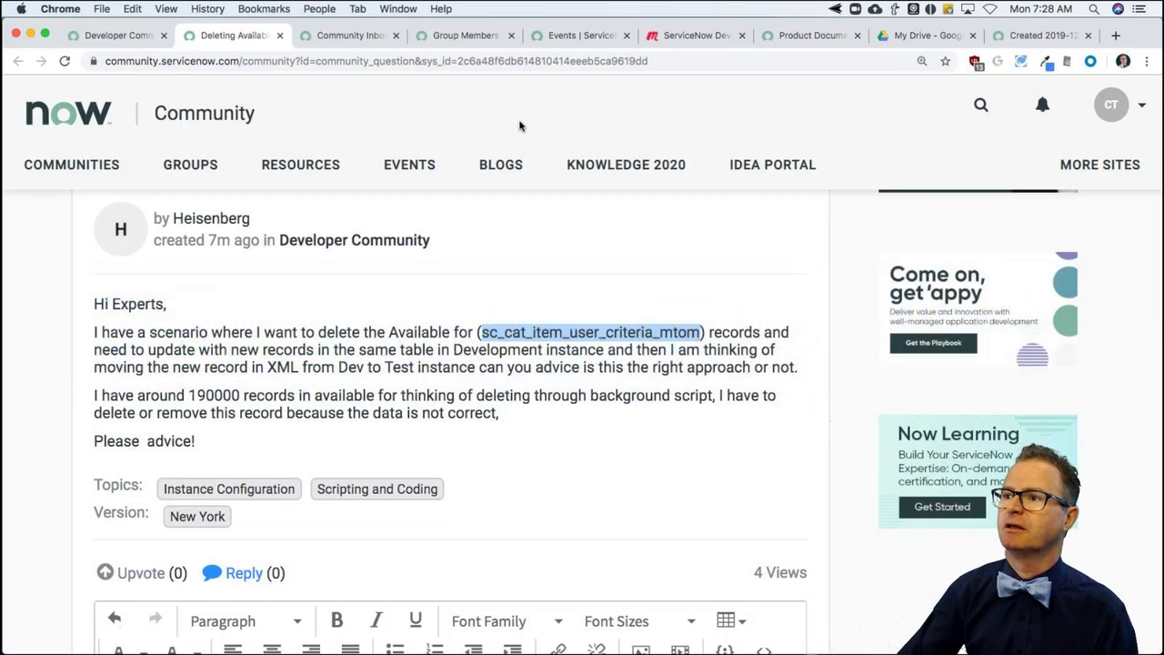
click(558, 36)
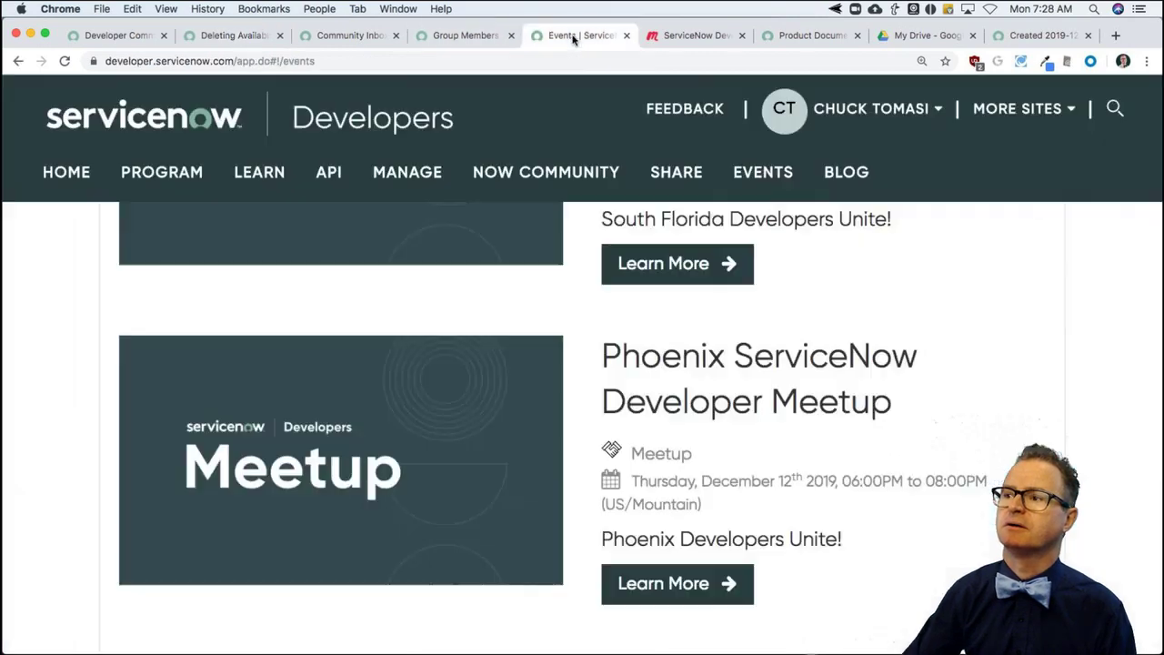
click(1117, 108)
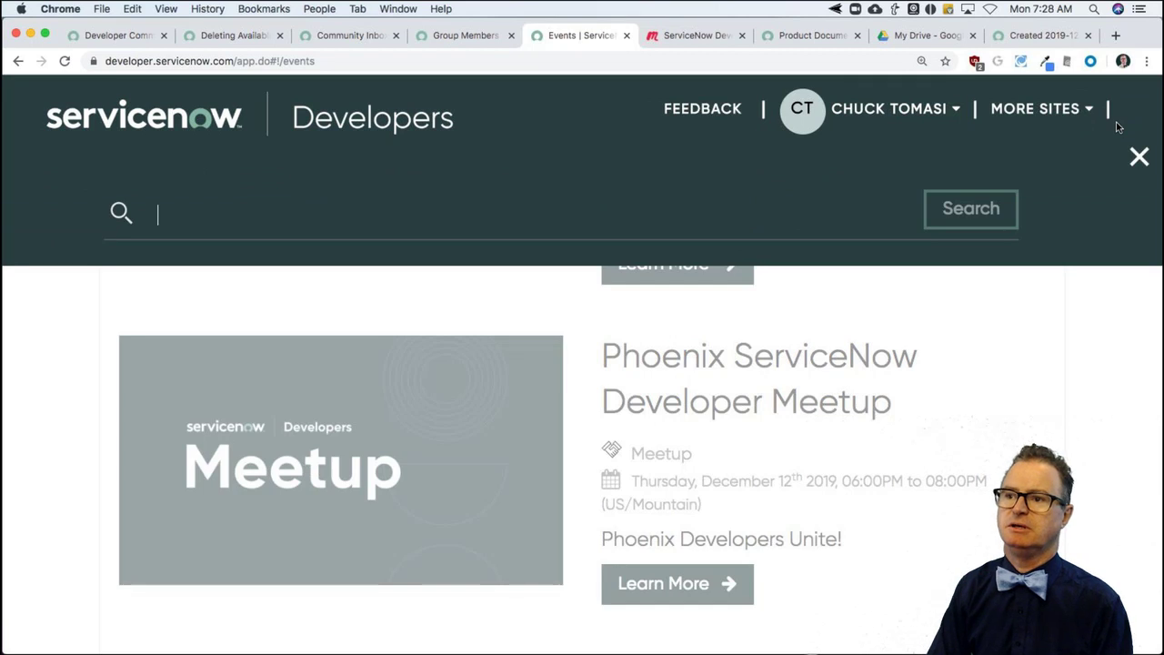
text(deleteMultiple)
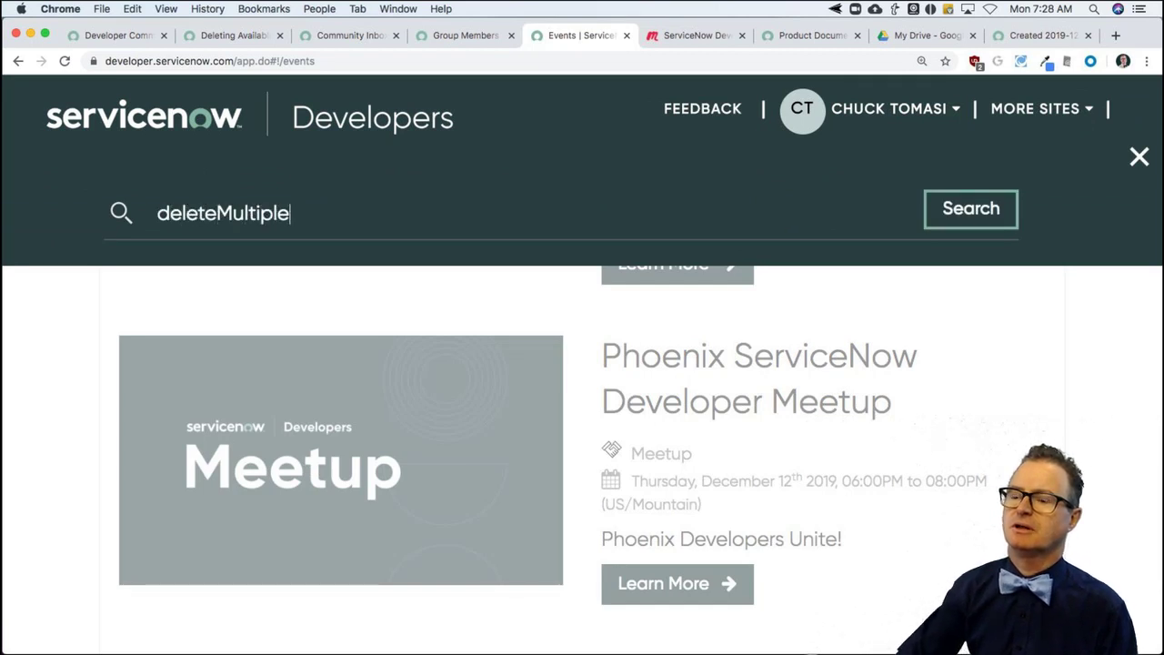
key(Return)
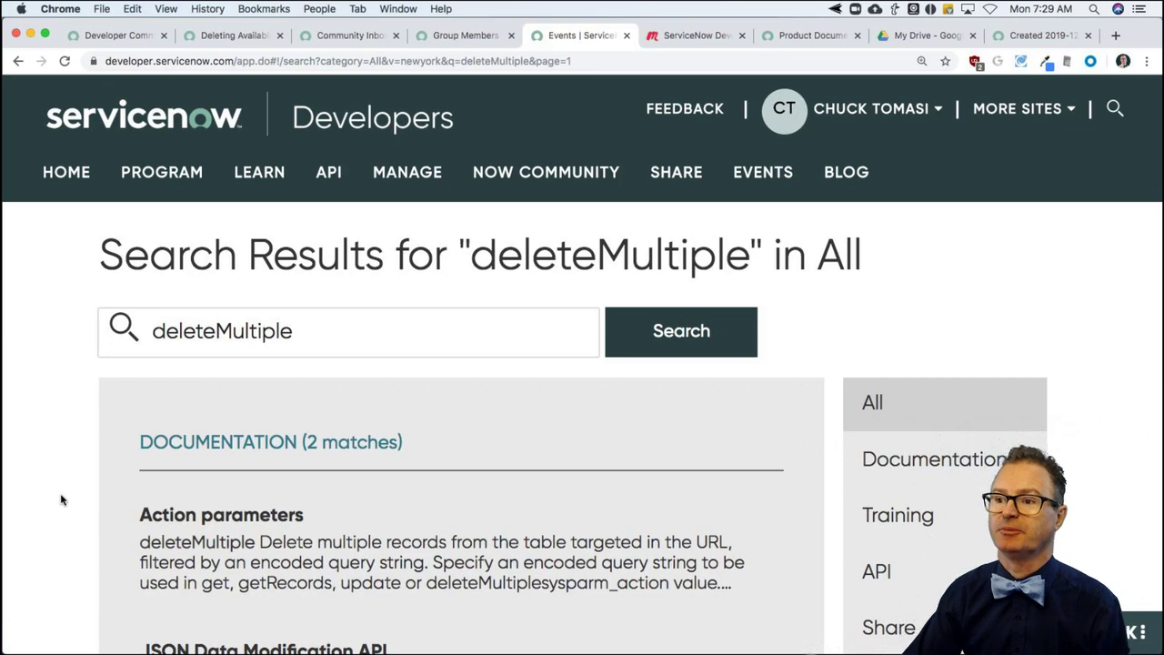
Step: Open the API result for the deleteMultiple() method that uses the query condition and examine its restrictions and example code
scroll(187, 543, down, 6)
scroll(188, 543, down, 1)
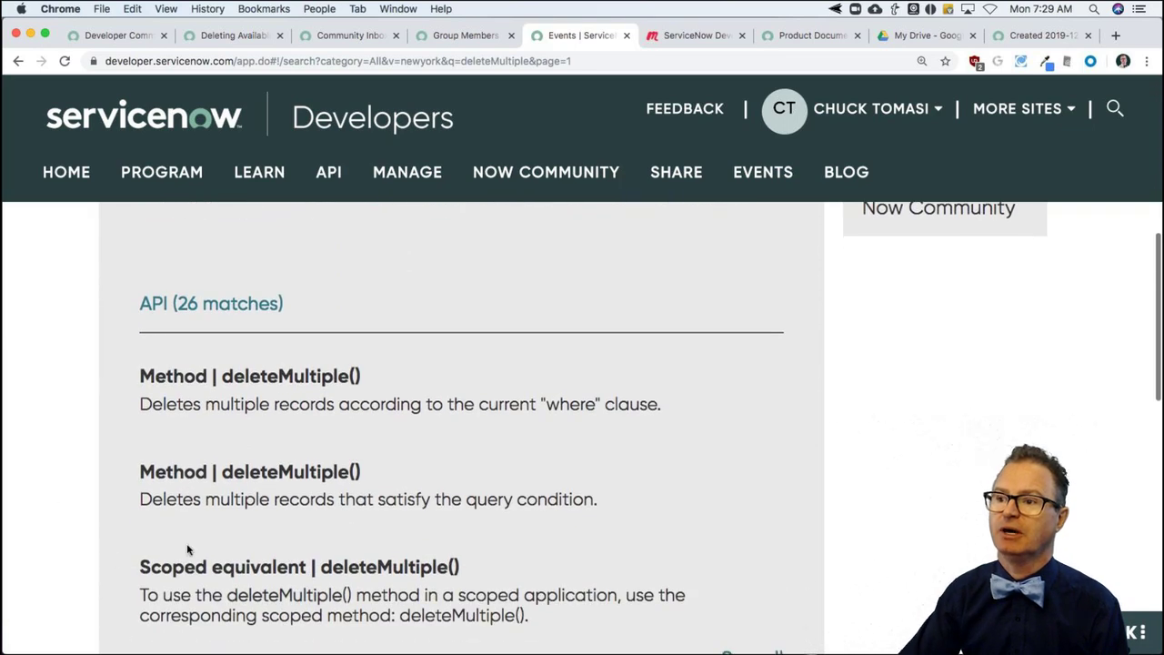
click(270, 469)
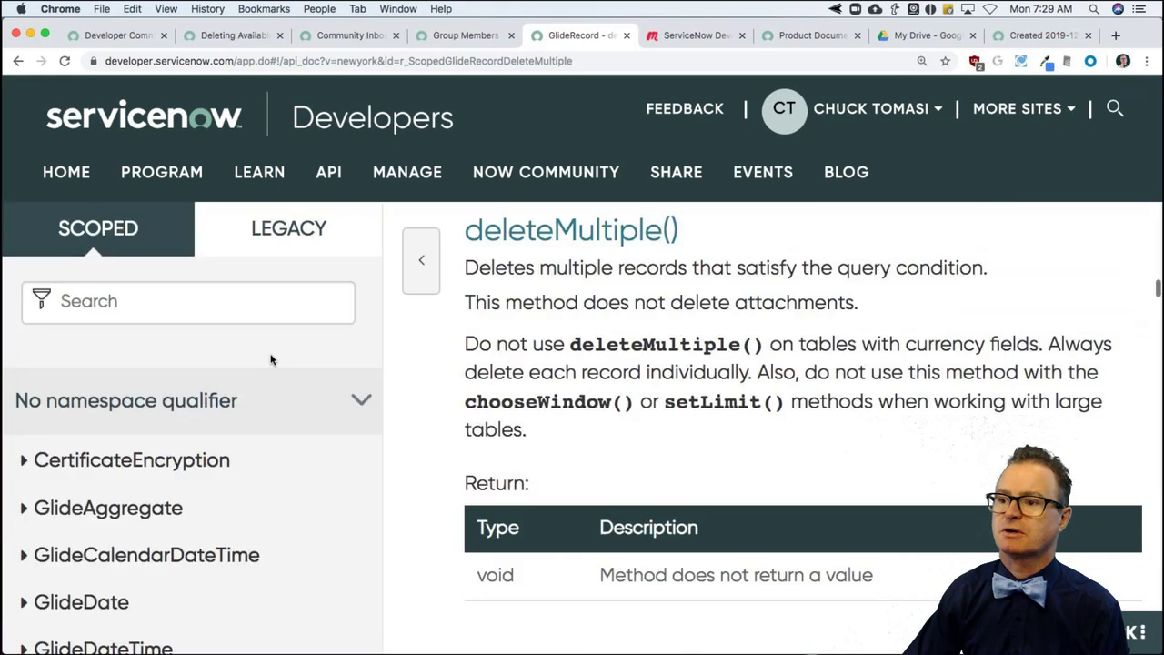
scroll(599, 446, down, 5)
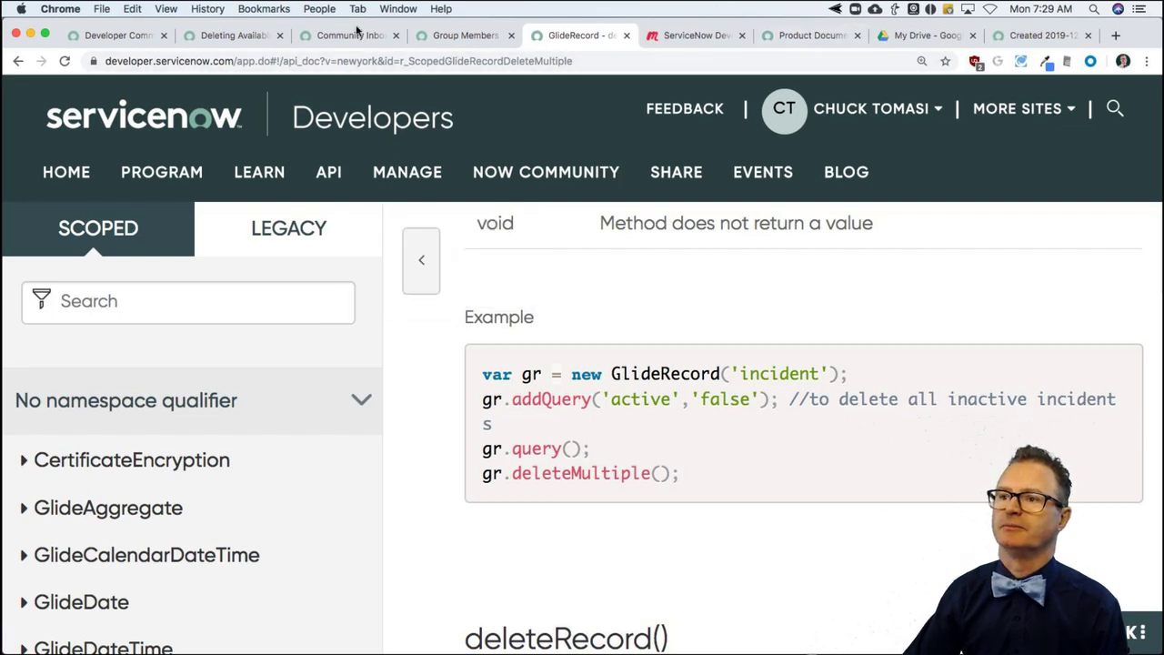
Step: Switch back to Visual Studio Code, dismiss the update notification and copy the entire script
key(super+Tab)
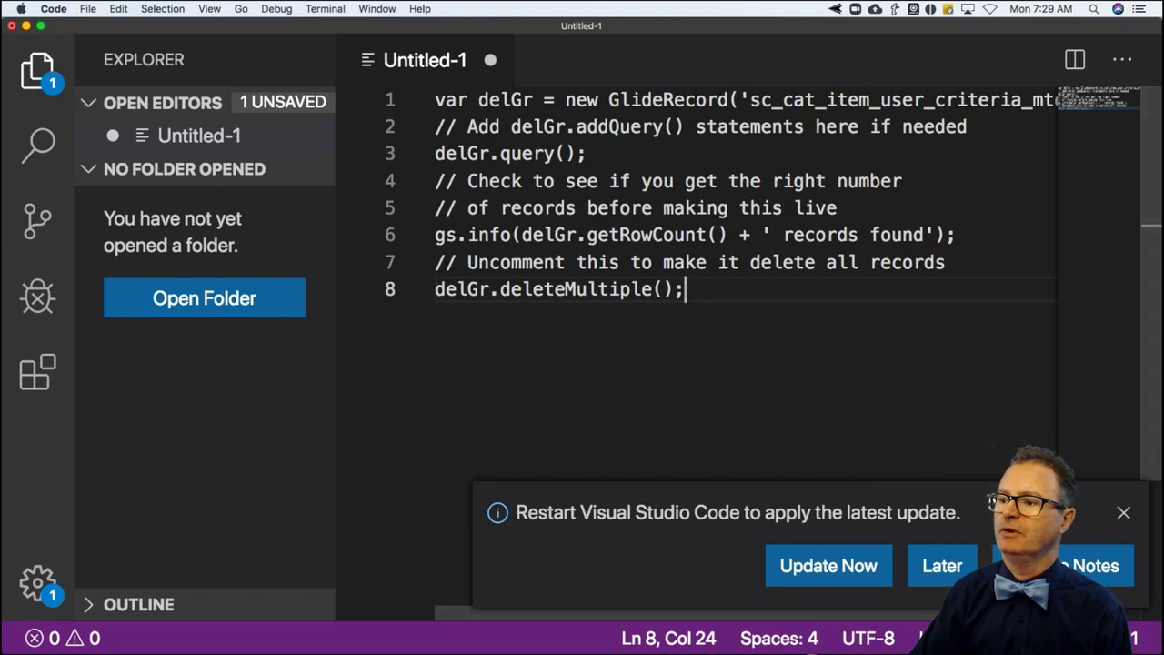
click(1123, 512)
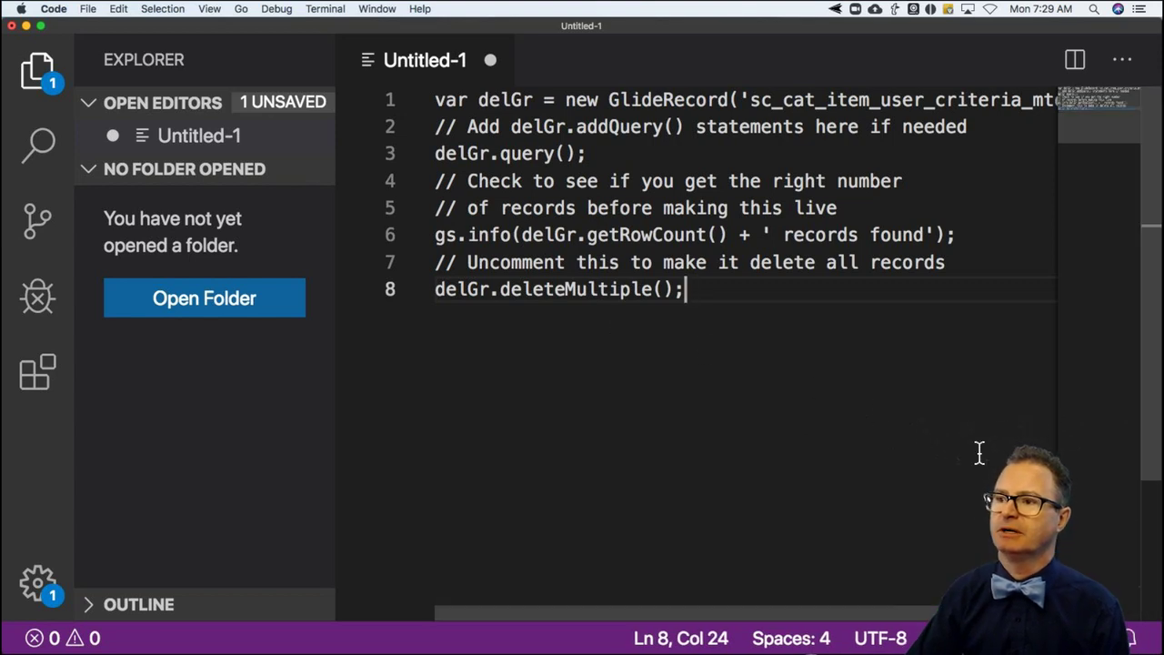
key(super+a)
key(super+c)
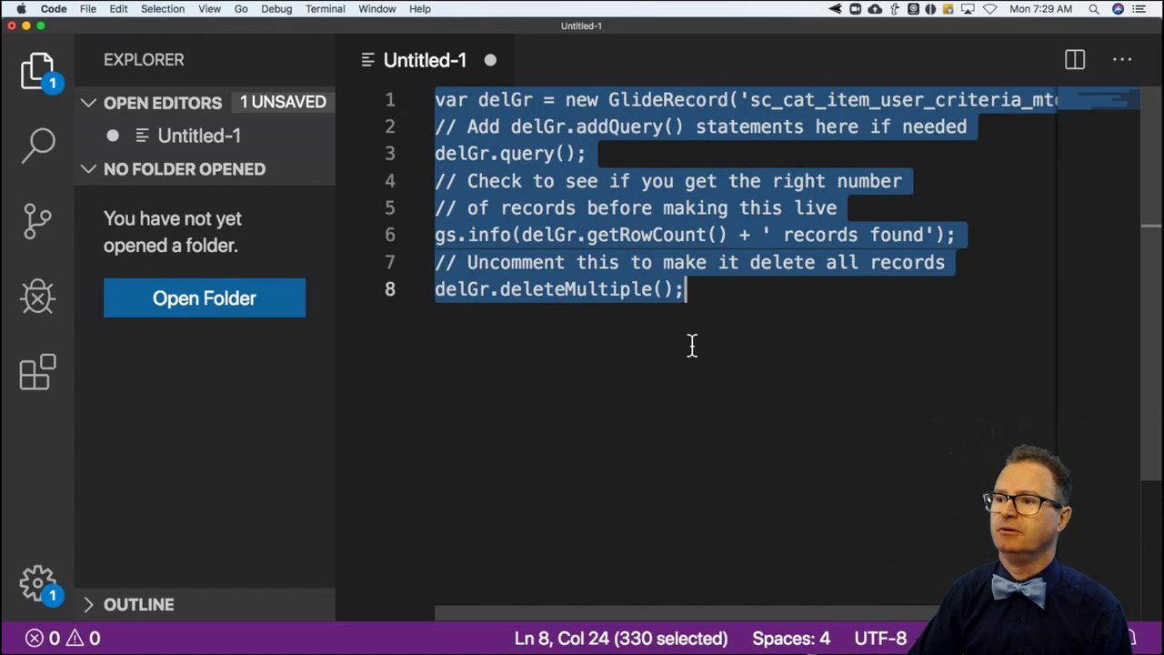
Step: Switch to the Community question in Chrome and insert the copied script into the reply as a JavaScript code sample
key(super+Tab)
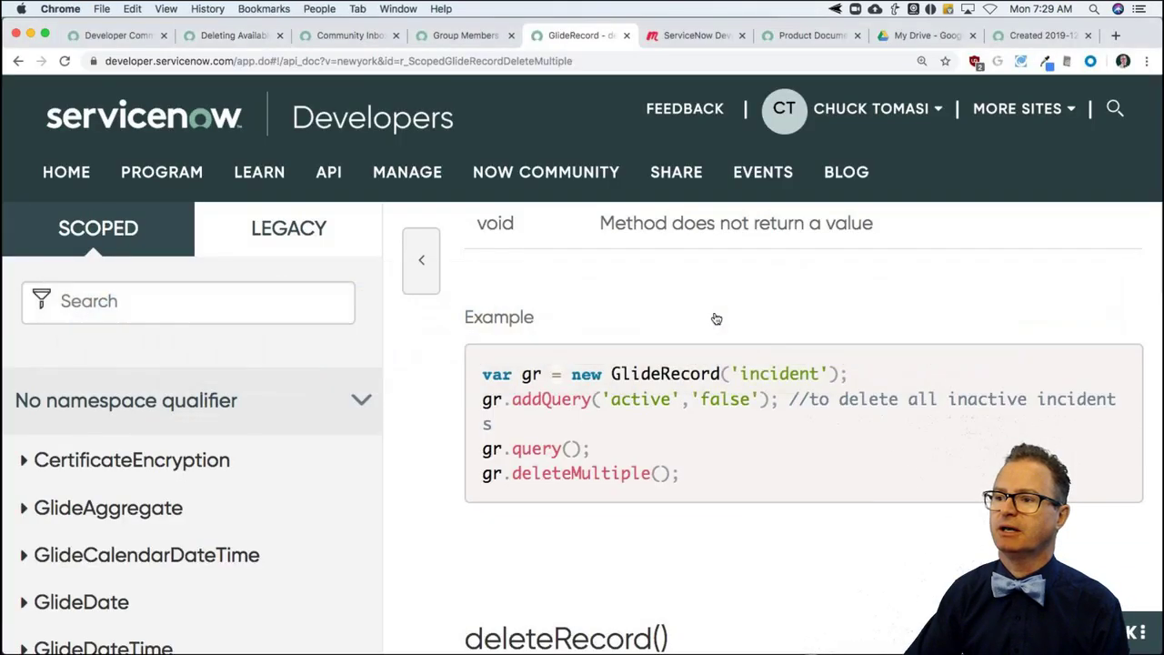
click(215, 35)
scroll(436, 437, down, 10)
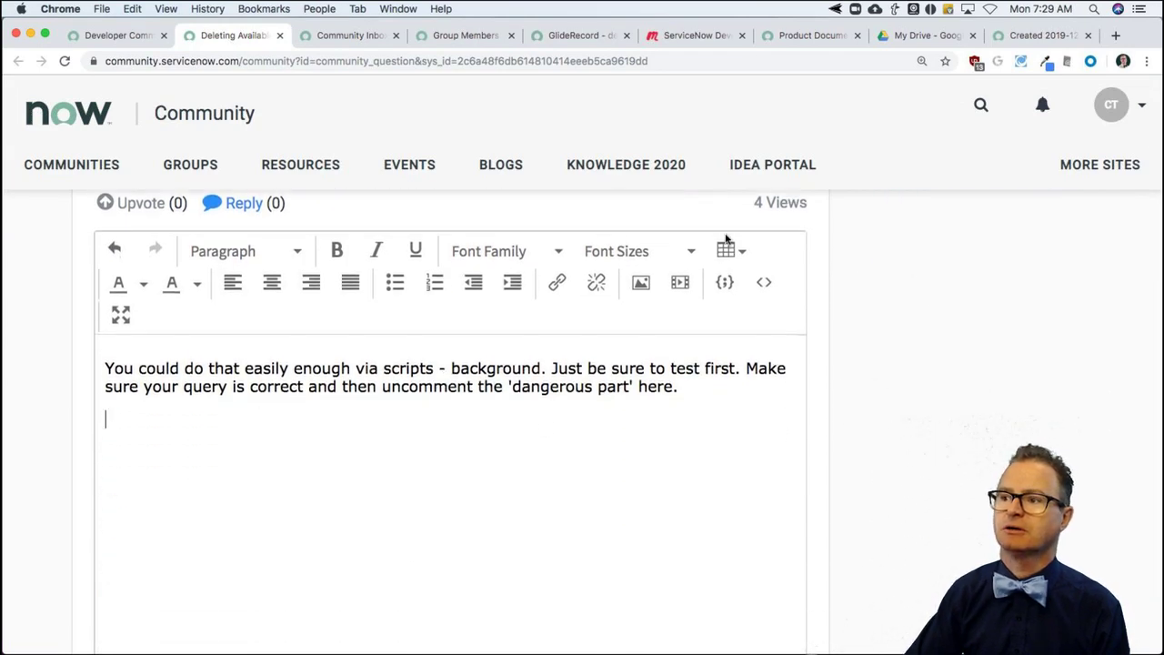
click(723, 284)
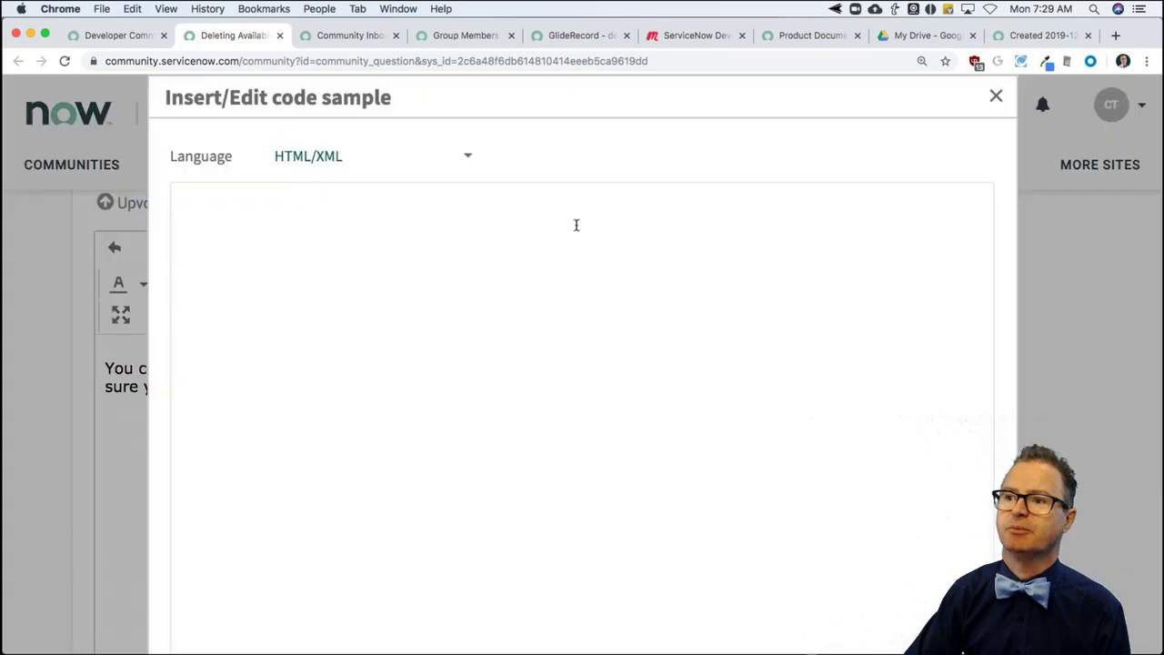
click(395, 164)
click(402, 226)
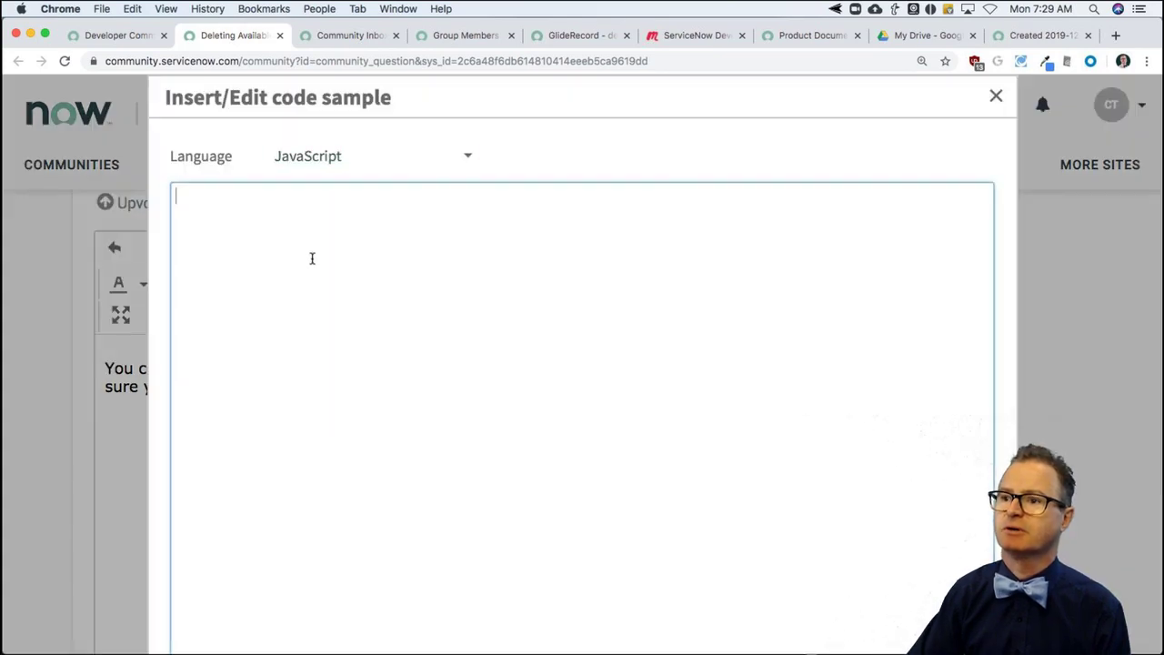
key(super+v)
scroll(609, 356, down, 3)
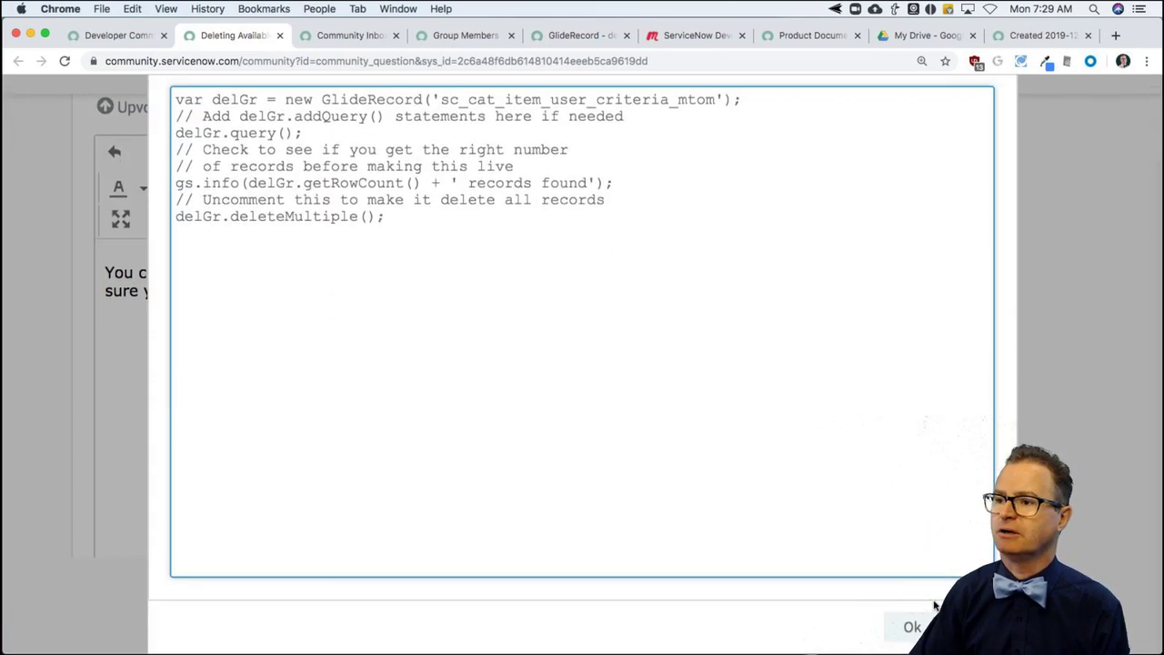
click(912, 627)
Step: Comment out the delGr.deleteMultiple(); line in the reply's code sample with // and post the reply
scroll(469, 482, down, 3)
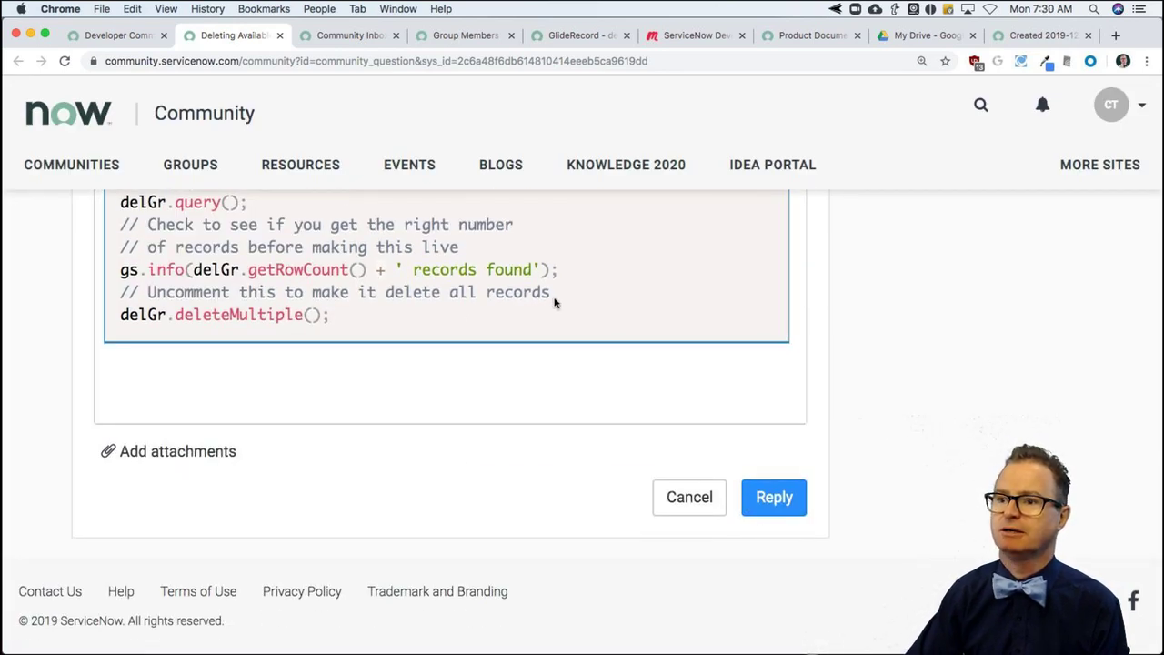
scroll(555, 304, up, 2)
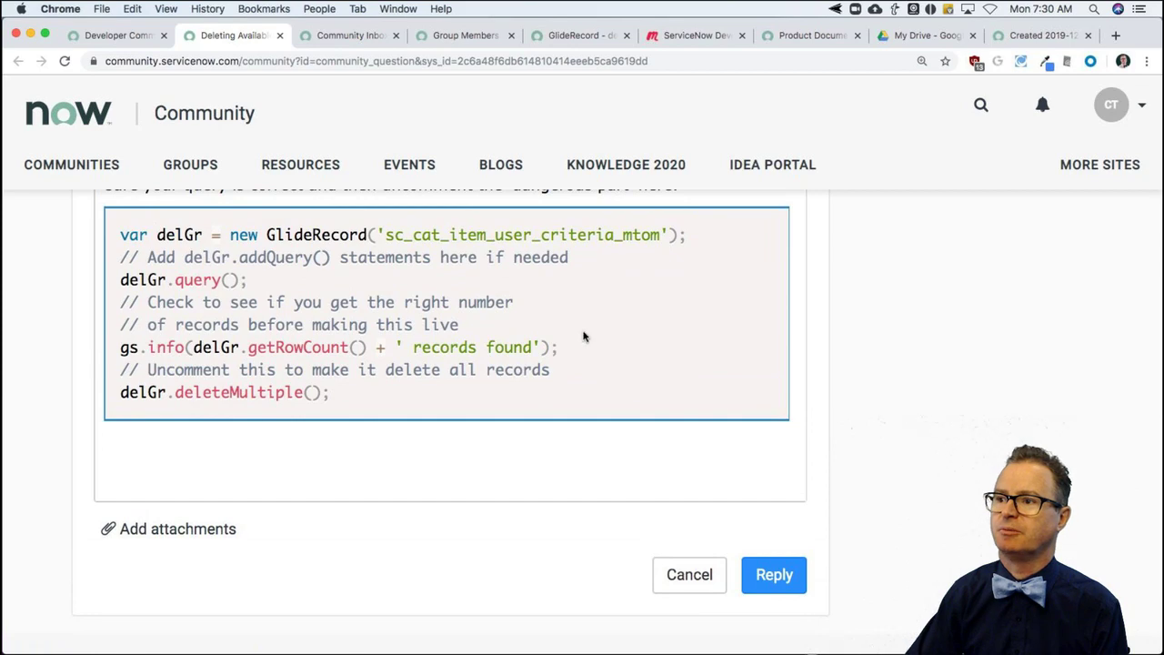
scroll(585, 336, up, 3)
click(724, 196)
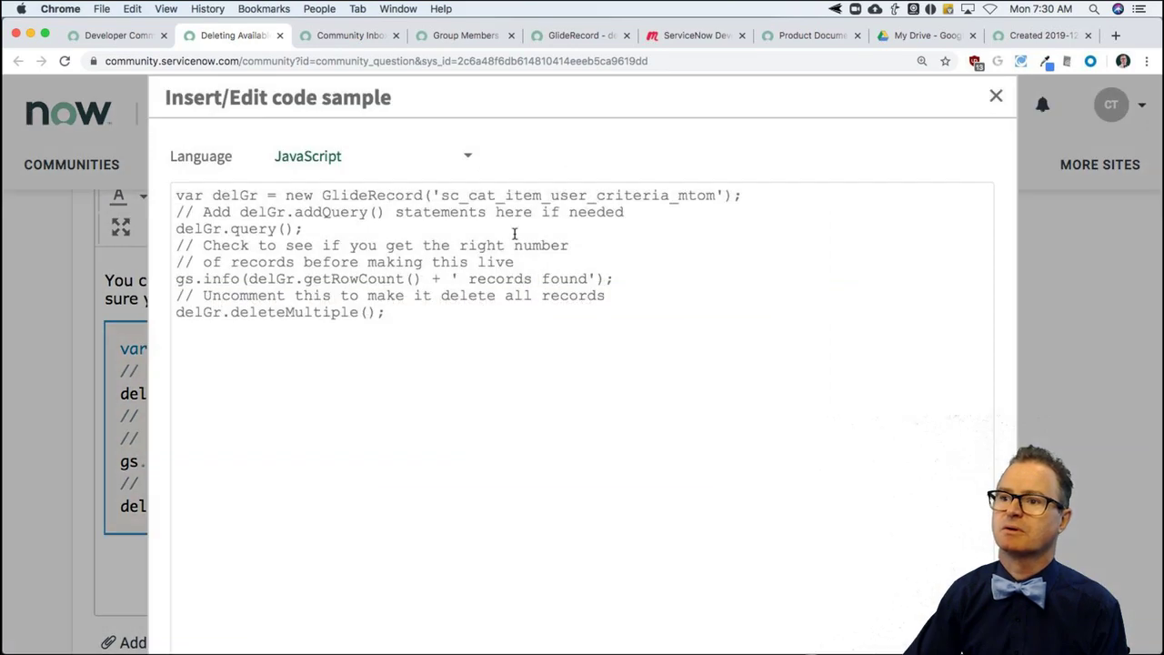
click(181, 312)
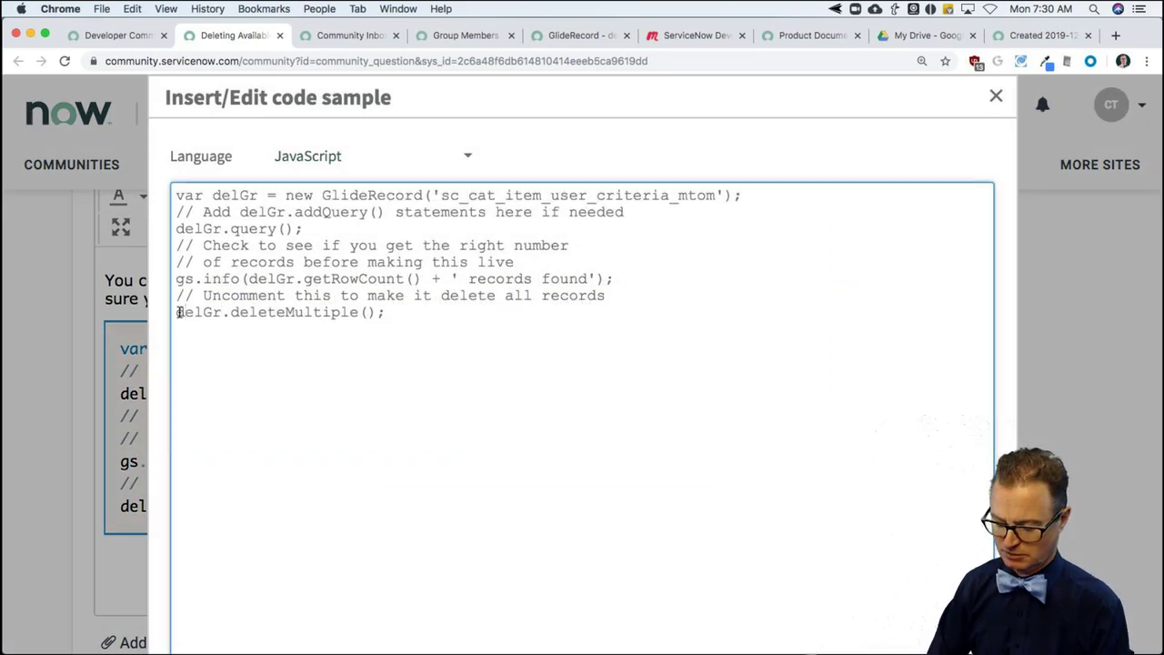
text(//)
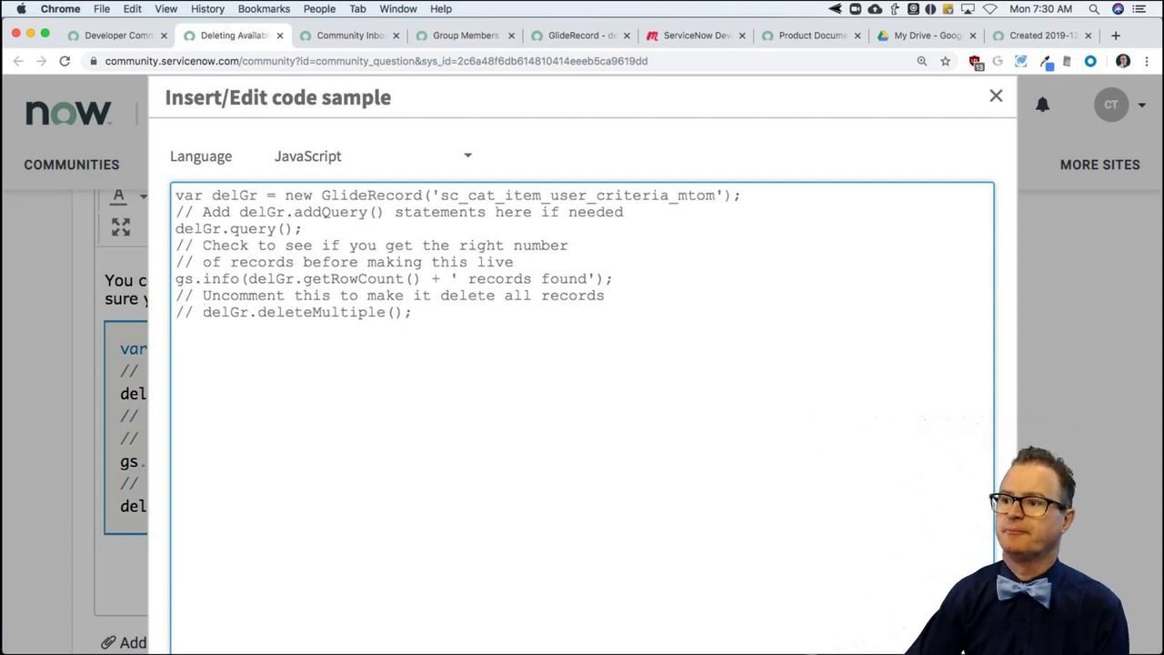
scroll(936, 546, down, 3)
click(906, 625)
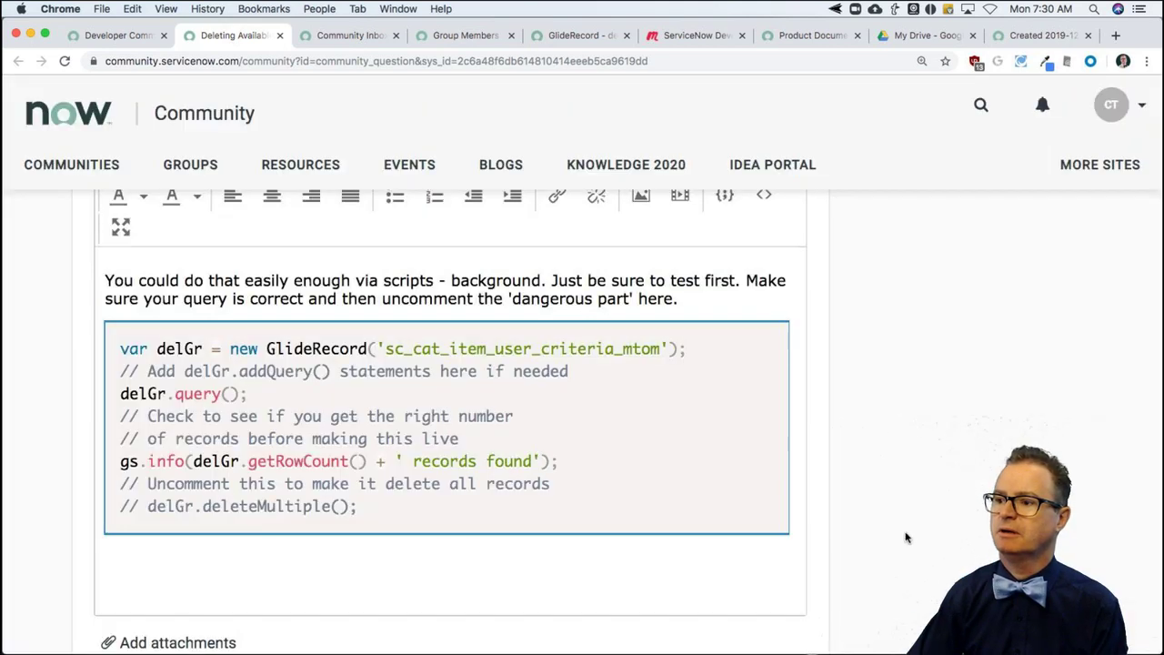
scroll(864, 539, down, 4)
click(785, 496)
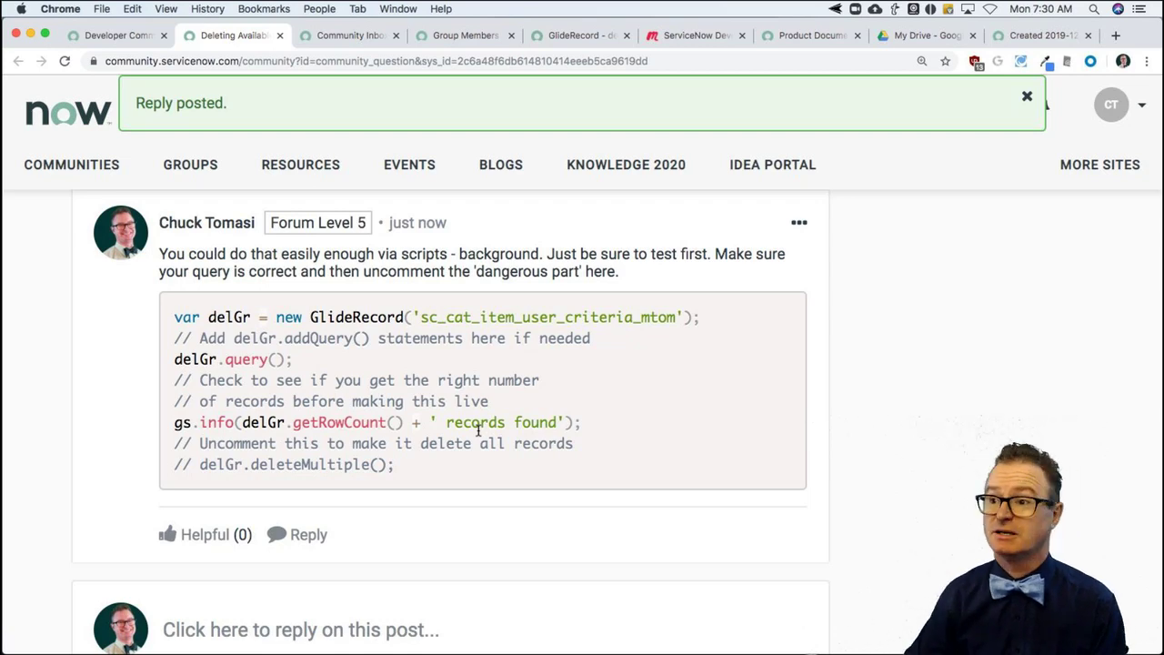
Step: Close the answered question, open the unreplied question "creating problem task on submission of problem", read it and start a reply
scroll(520, 388, up, 10)
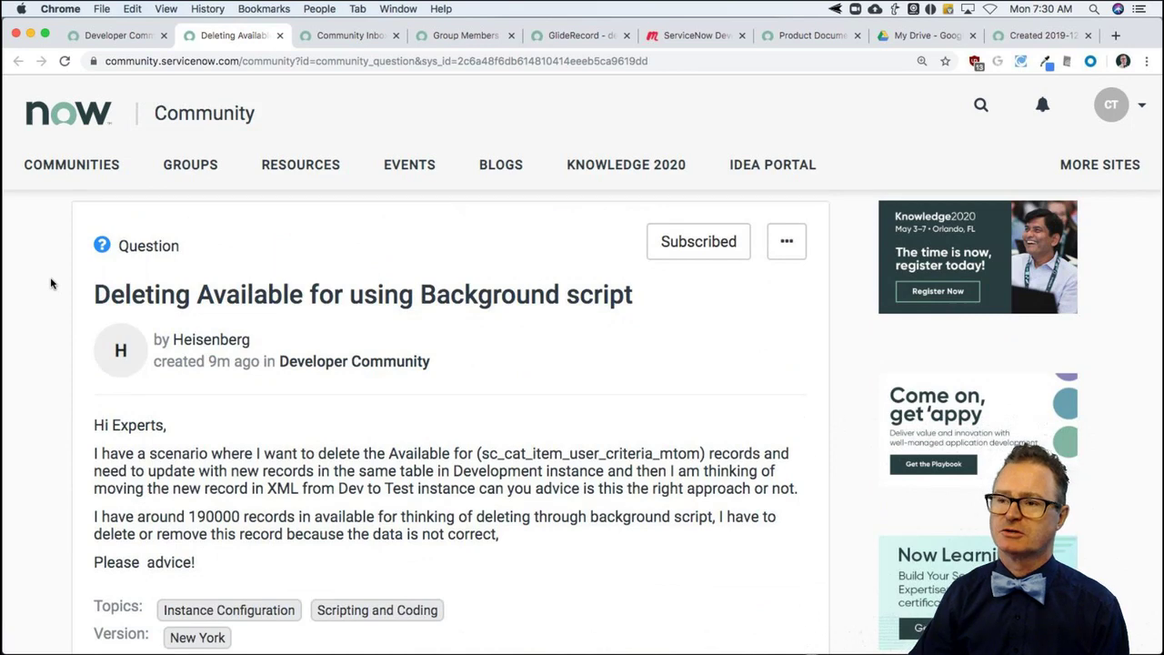
key(super+w)
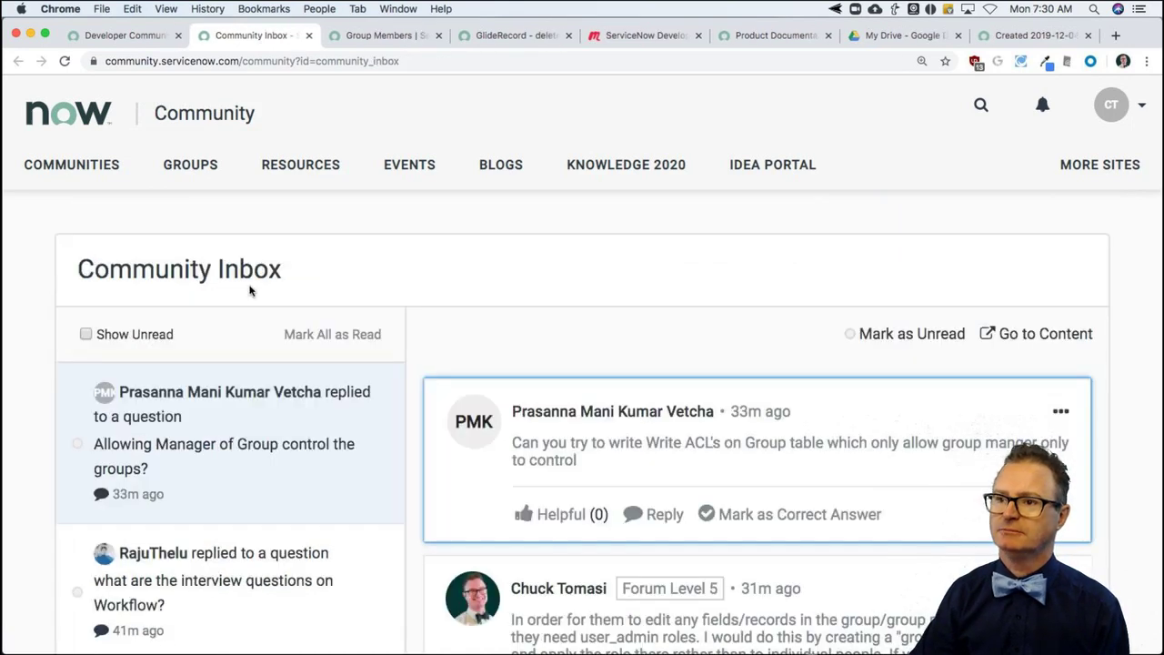
click(151, 37)
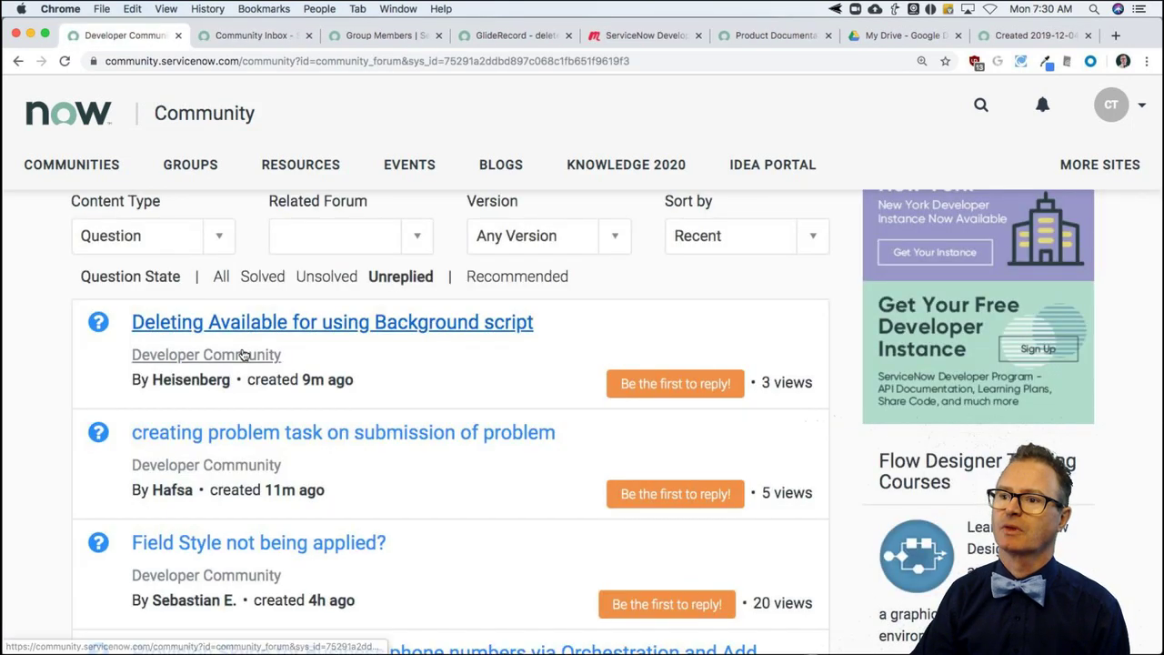
click(289, 437)
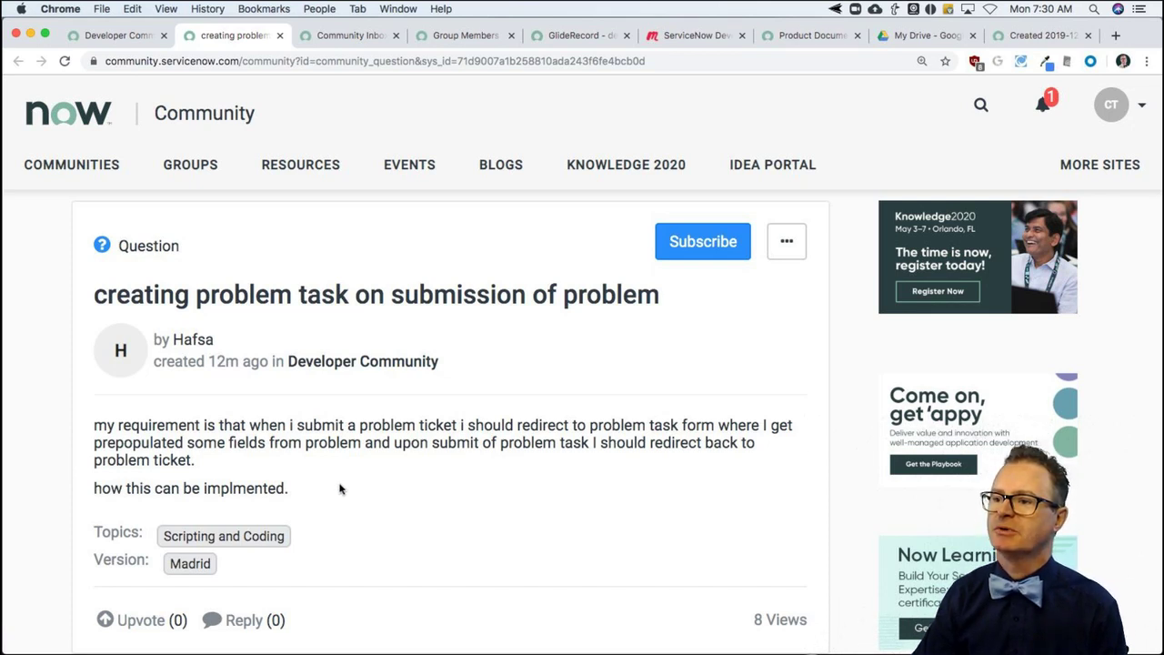
scroll(339, 489, down, 3)
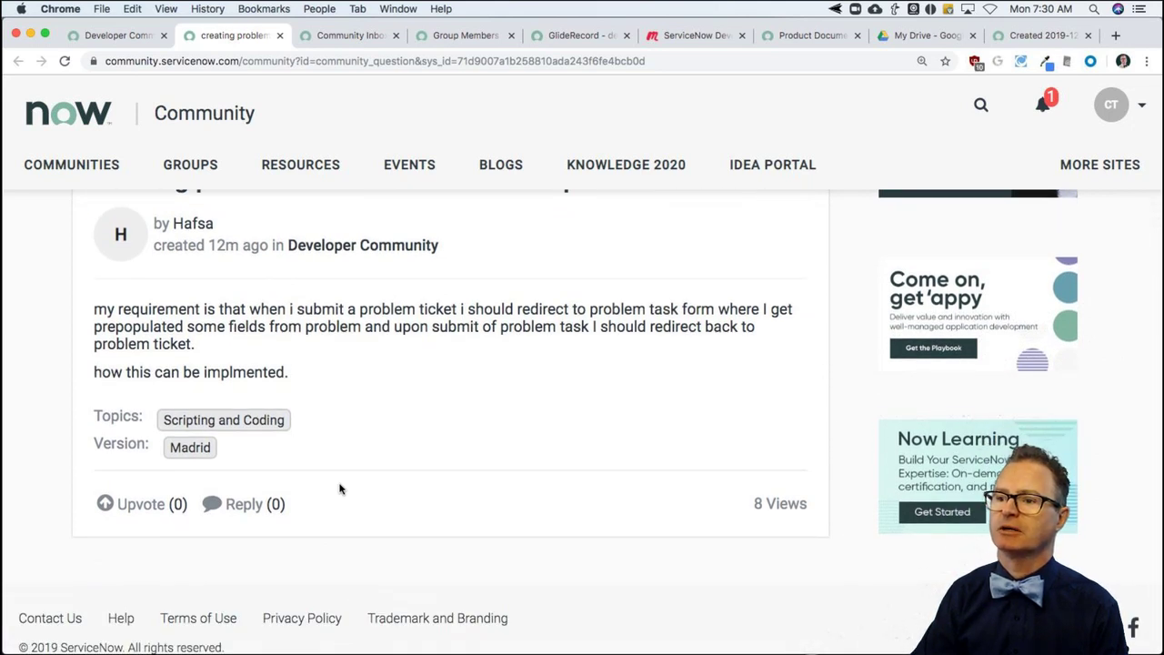
click(247, 506)
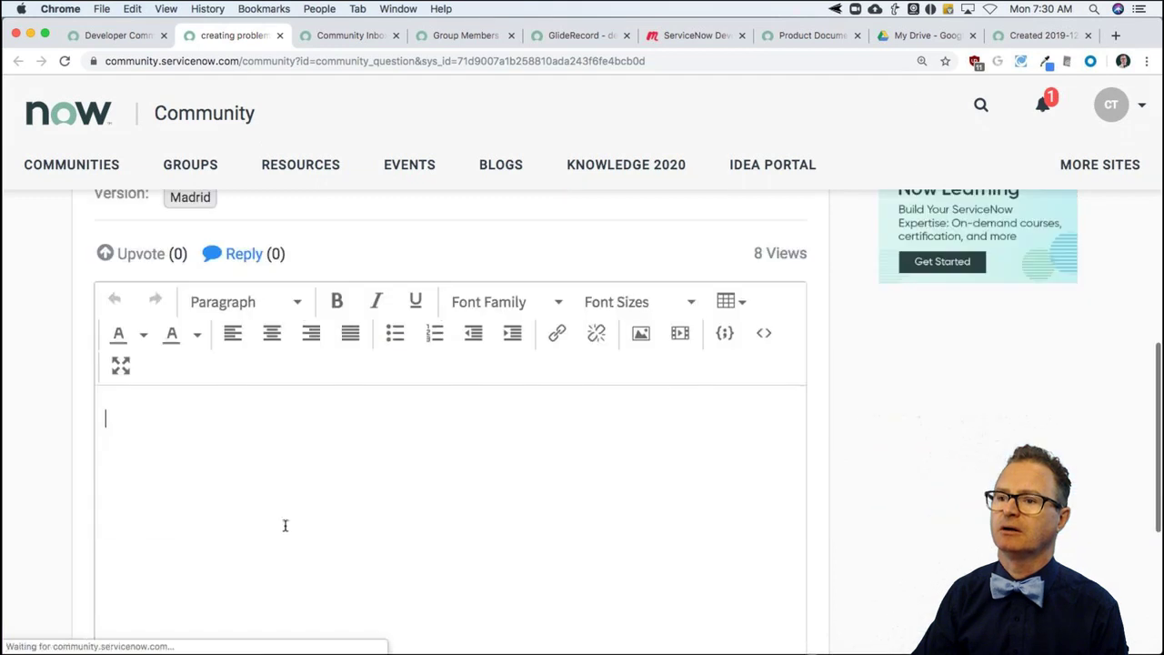
Step: Begin the reply with "That would involve creating/modifying a UI action when you save the problem."
text(That)
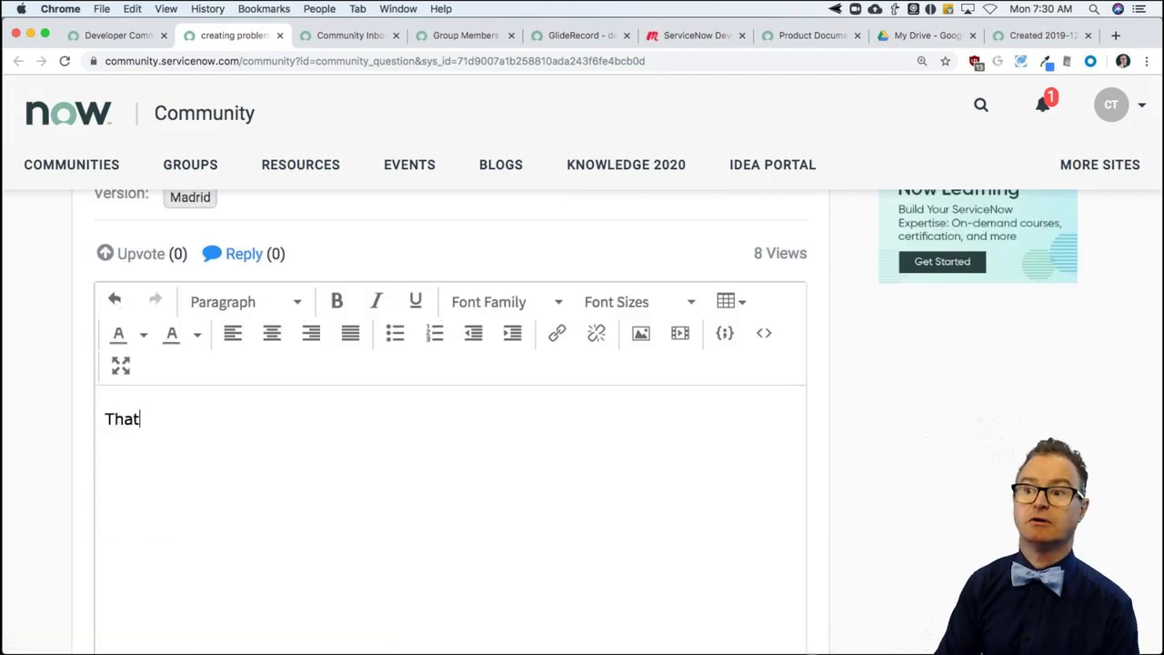
text( would involve mo)
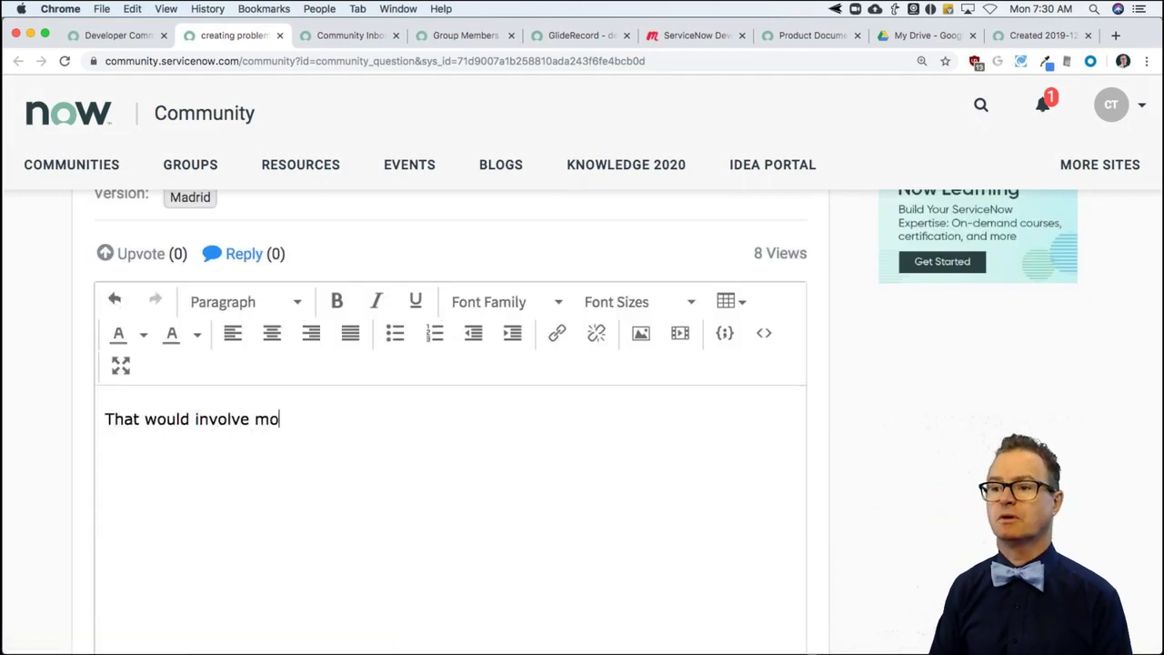
key(BackSpace)
key(BackSpace)
text(creat)
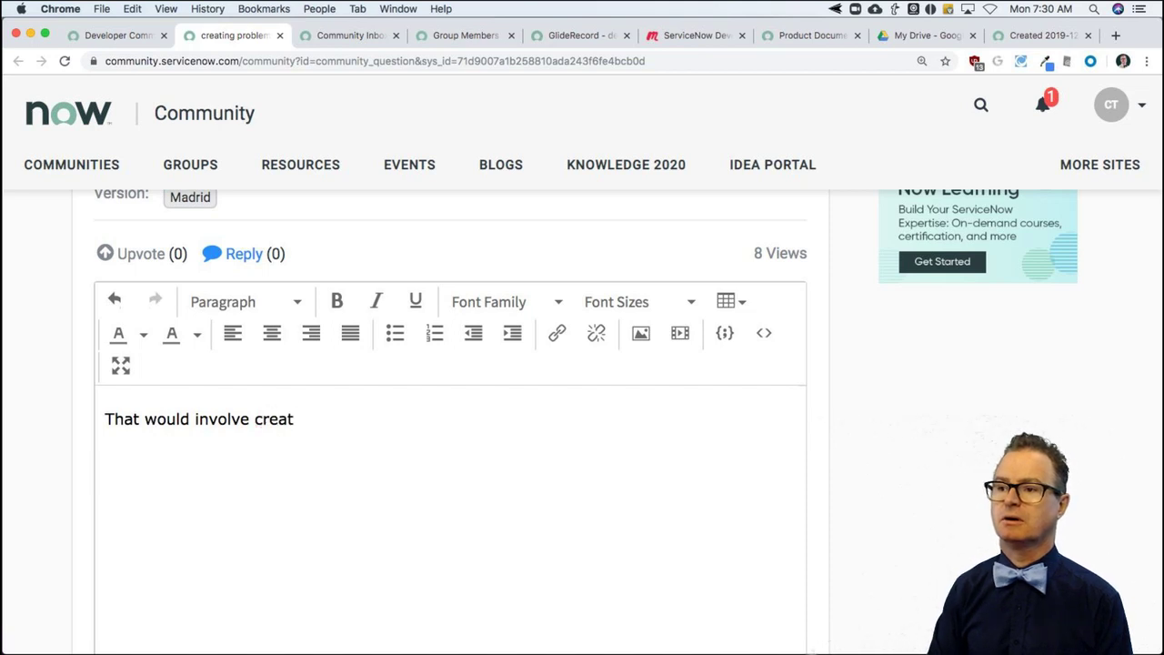
text(ing/modifying)
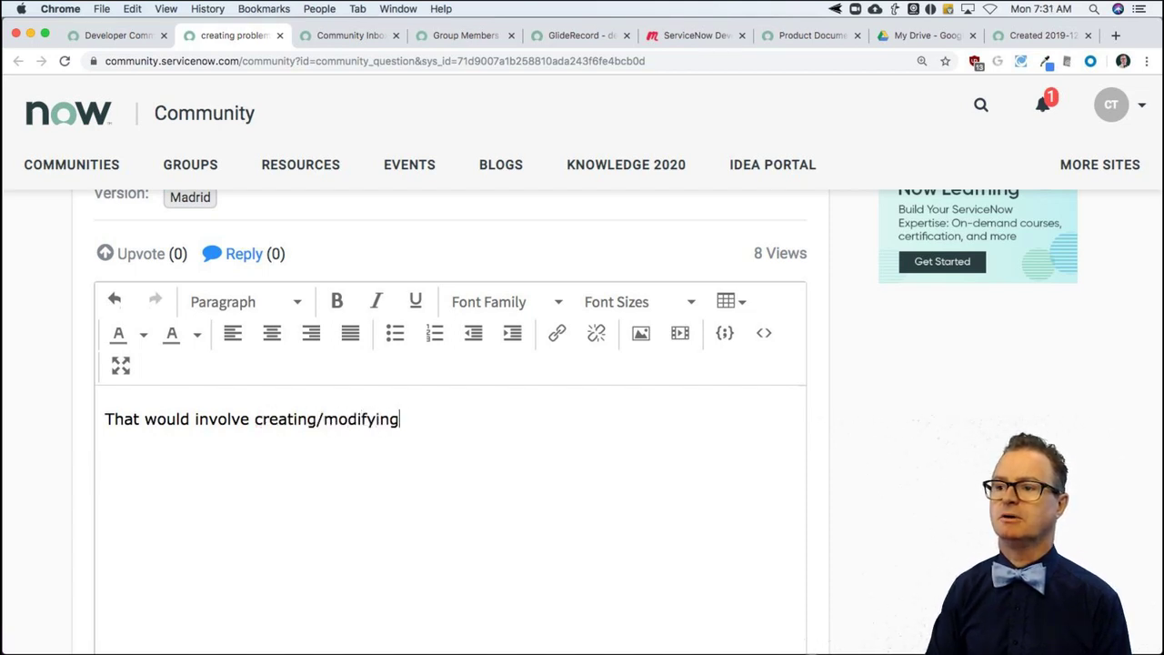
text( a UI action whe)
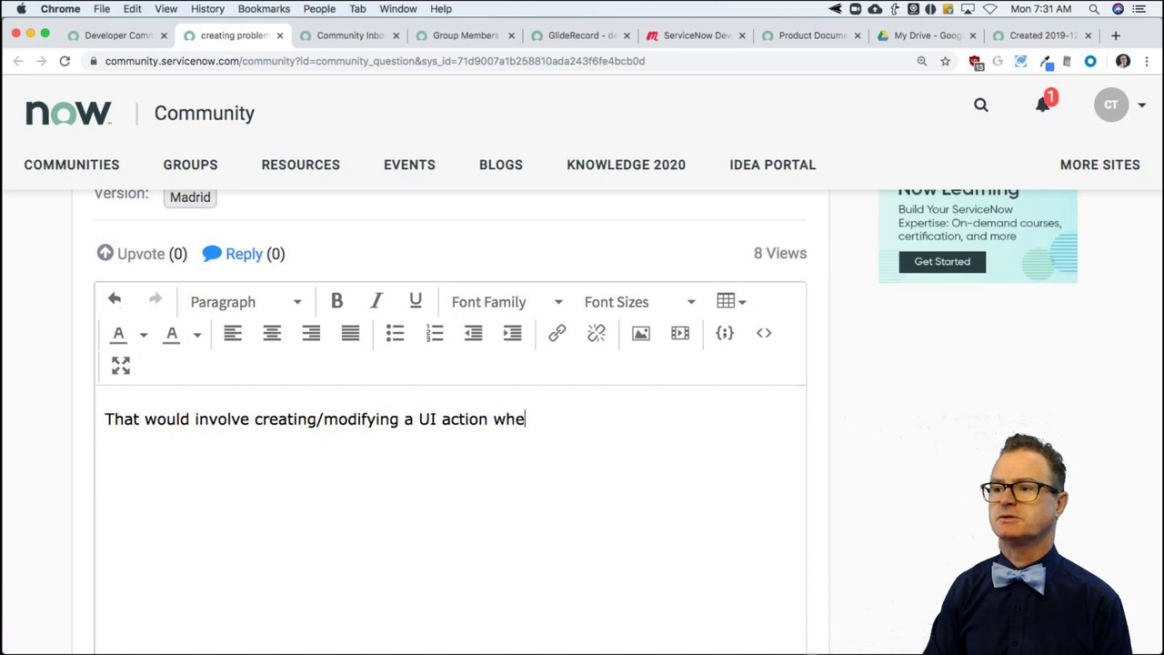
text(n you save the probl)
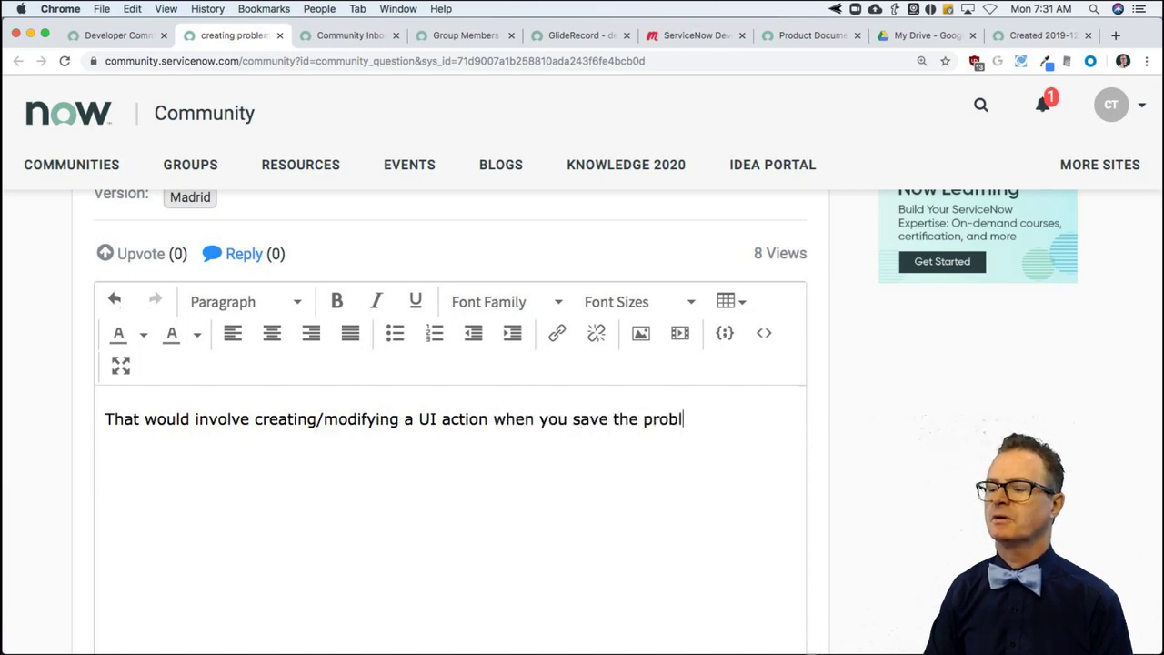
text(em. The k)
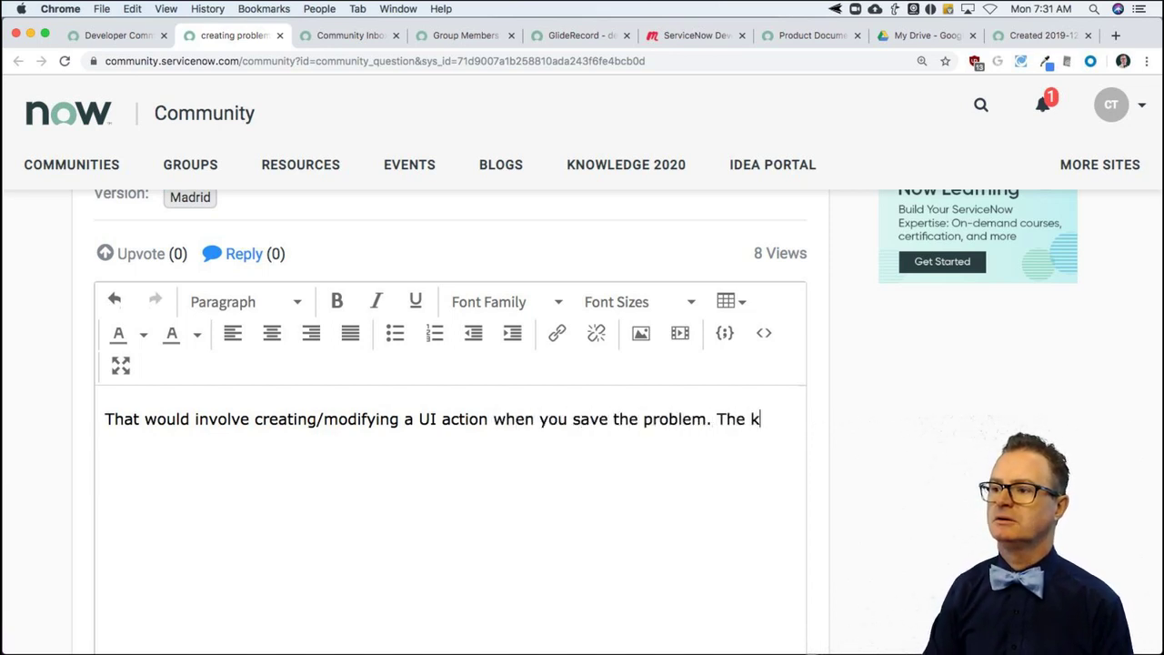
Step: Continue the reply with "The key to making this happen is two-fold." and put action.setRedirectURL() on a new line
text(ey to making this ha)
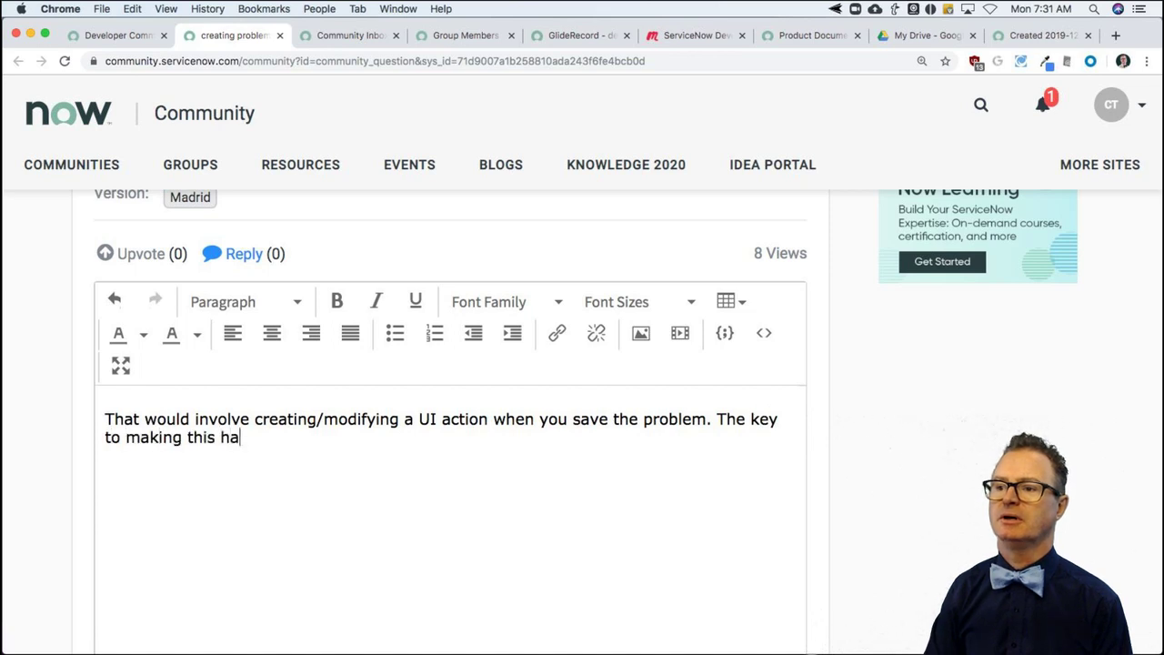
text(ppen is)
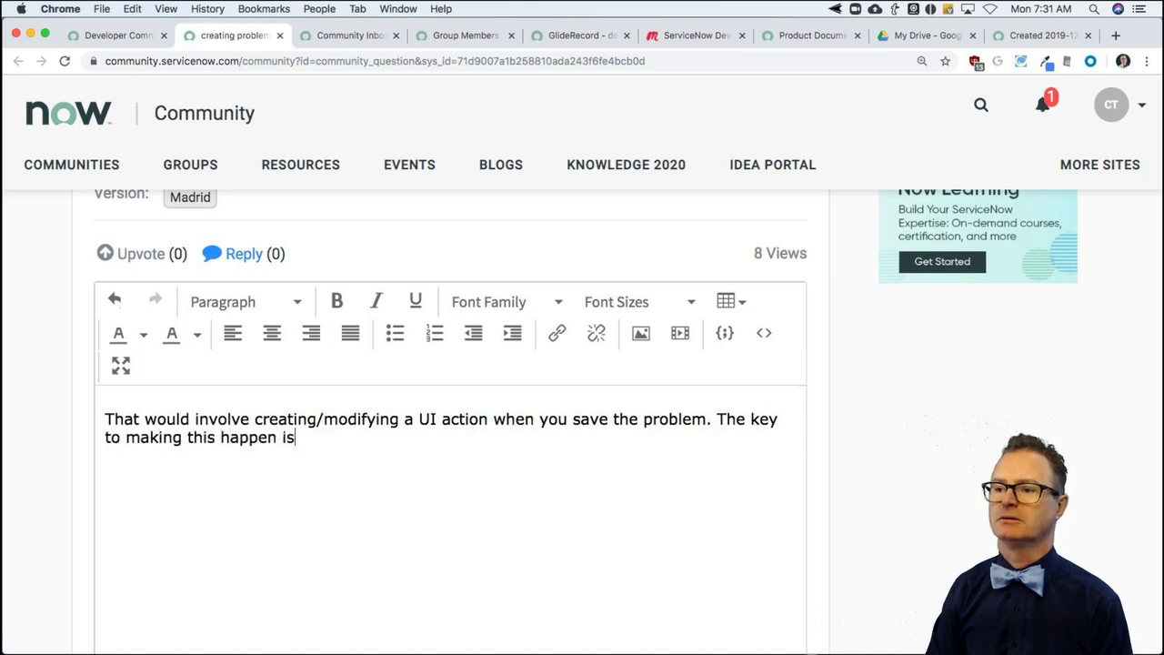
text( two )
text(f)
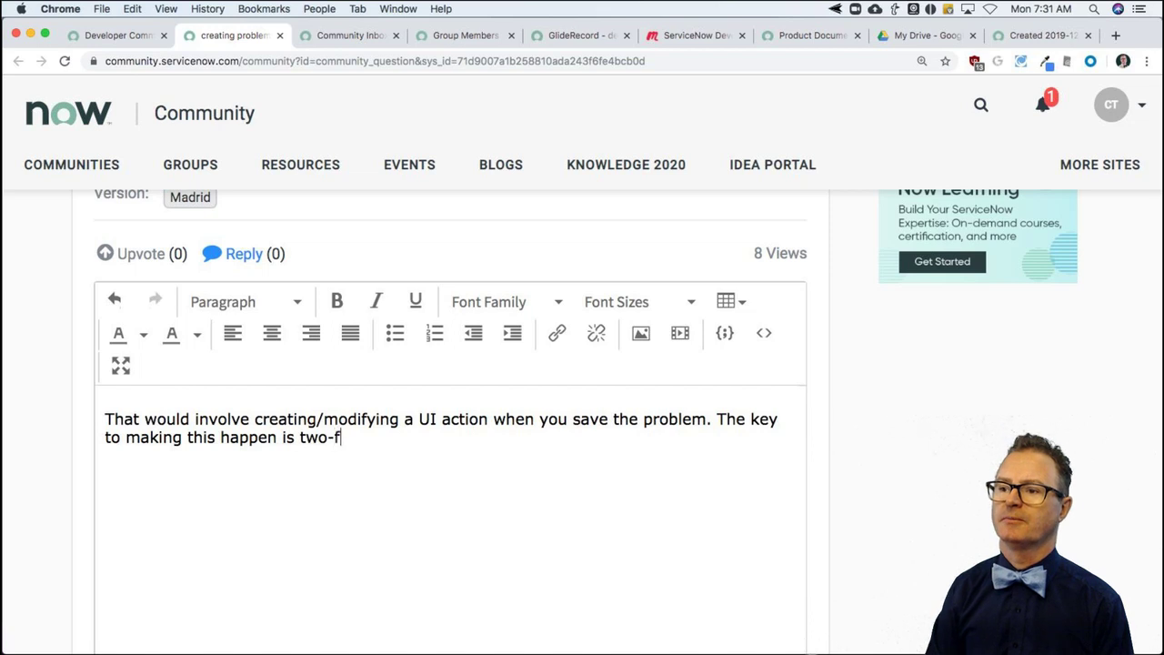
text(oldaction)
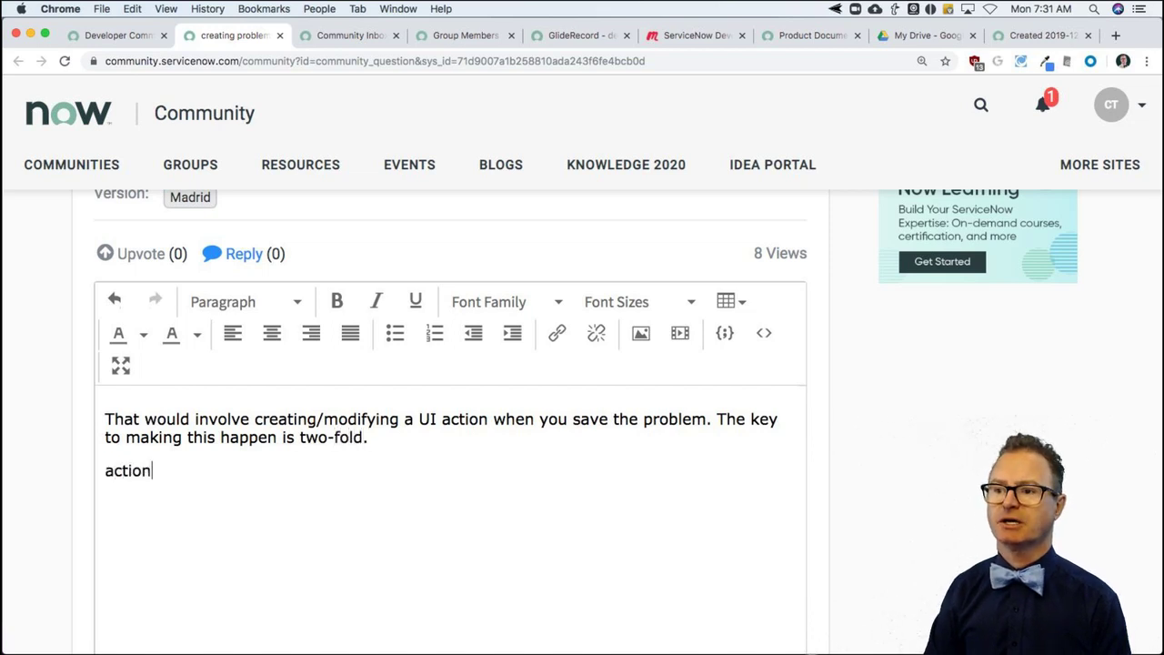
text(.setRedir)
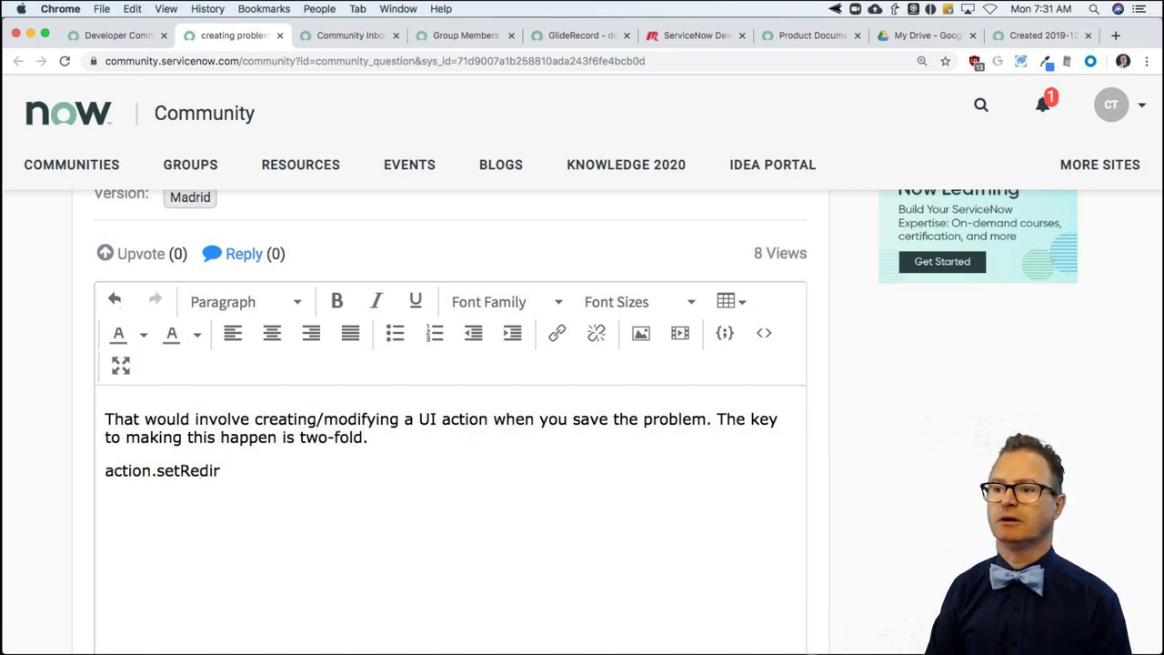
text(ectURL()
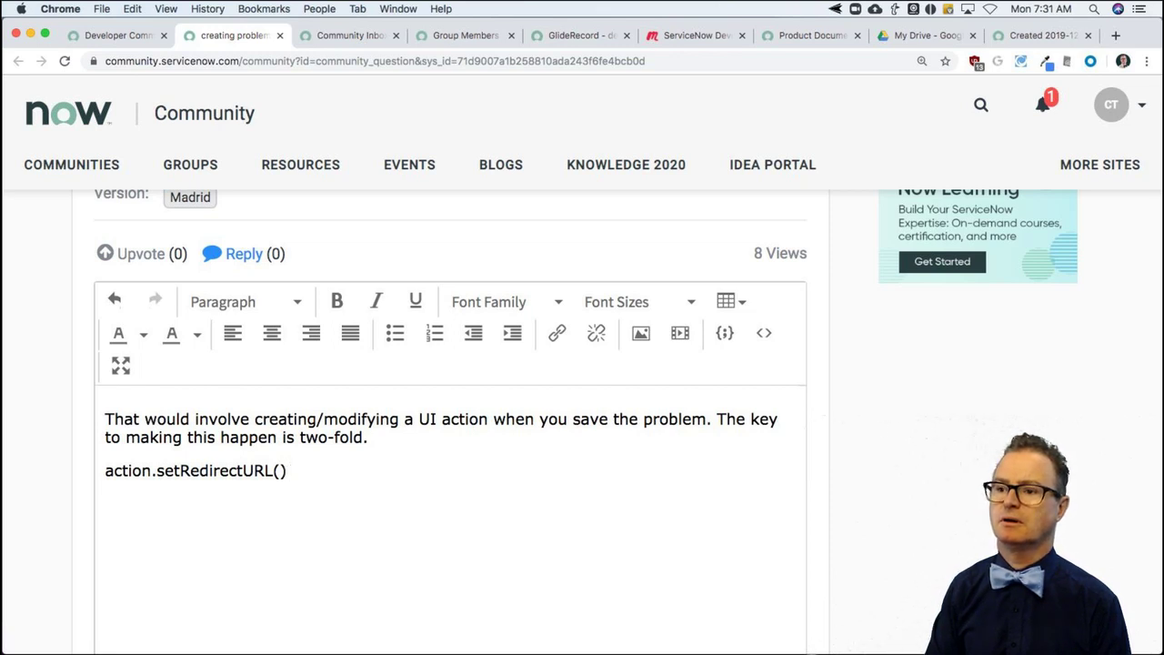
Step: Add "and" followed by action.setReturnURL() on separate lines below the redirect method in the reply
text(and)
key(Return)
text(action.set)
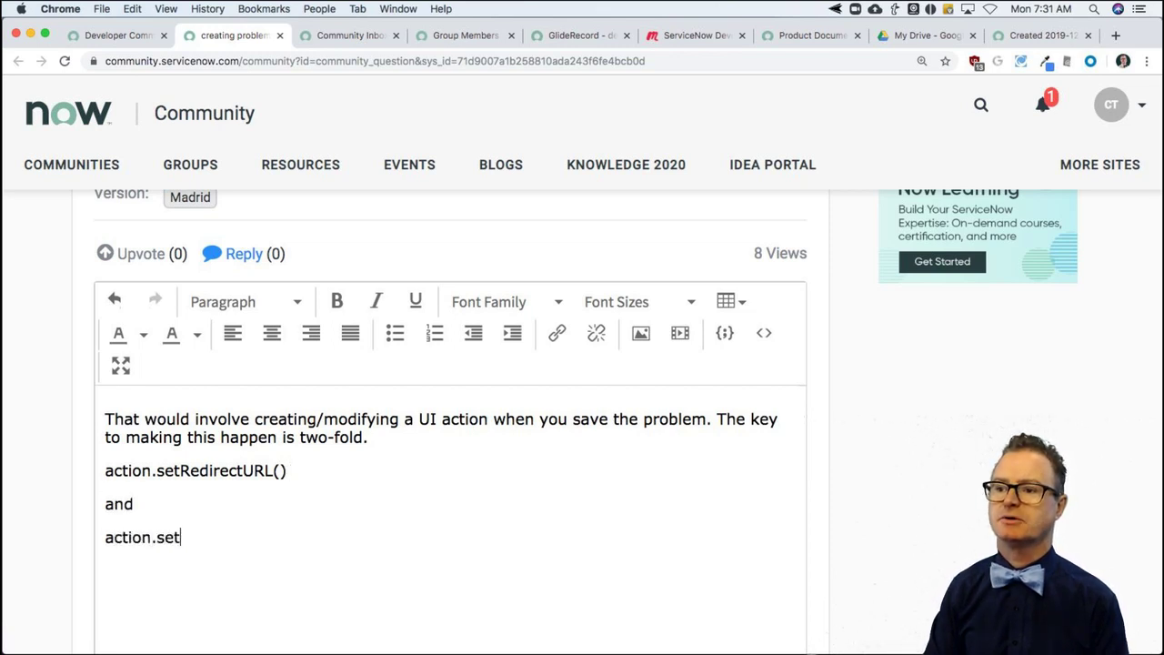
text(ReturnURL(*))
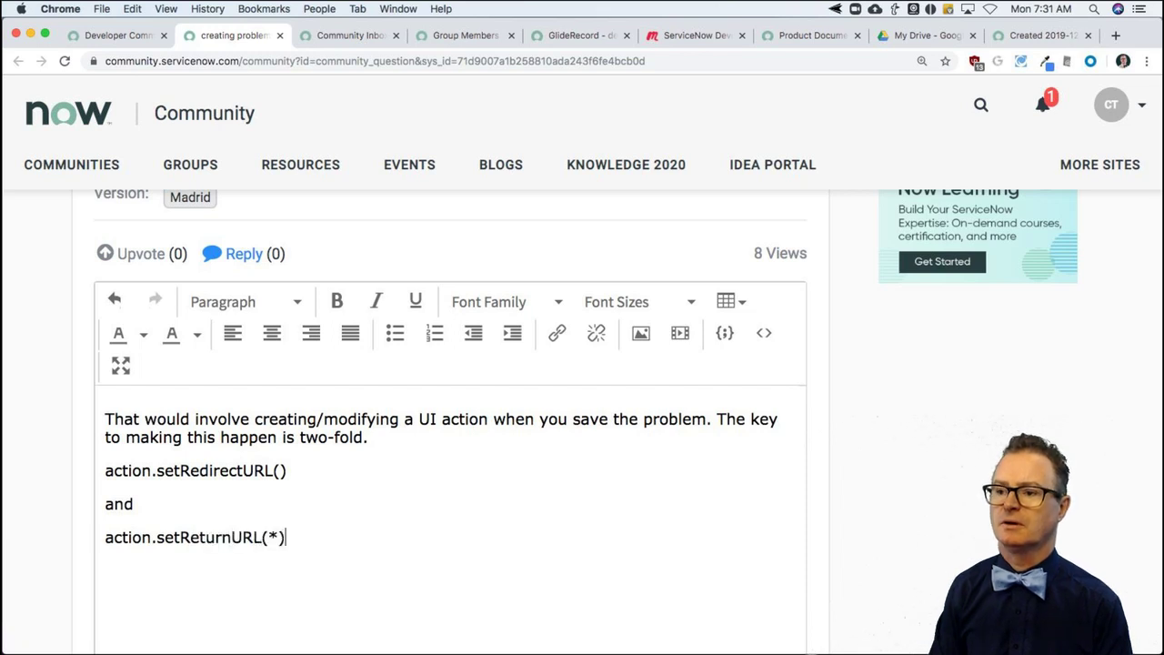
text())
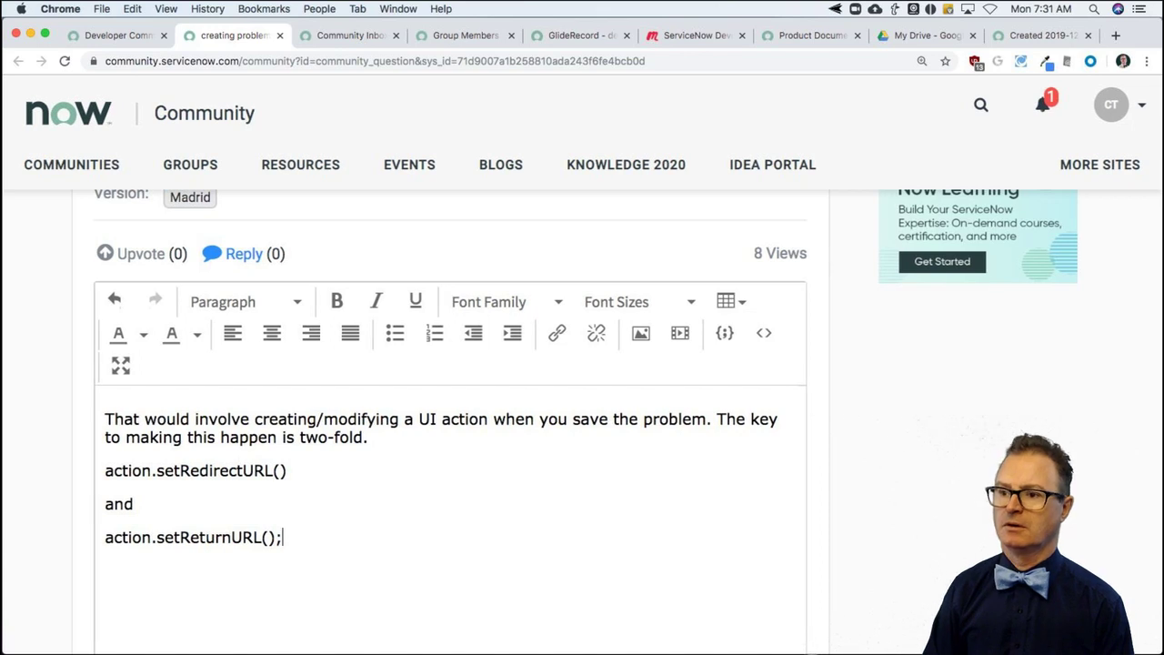
Step: Start a new paragraph in the reply with "The parameter to both is either a GlideRecord or a URL."
text(The arp)
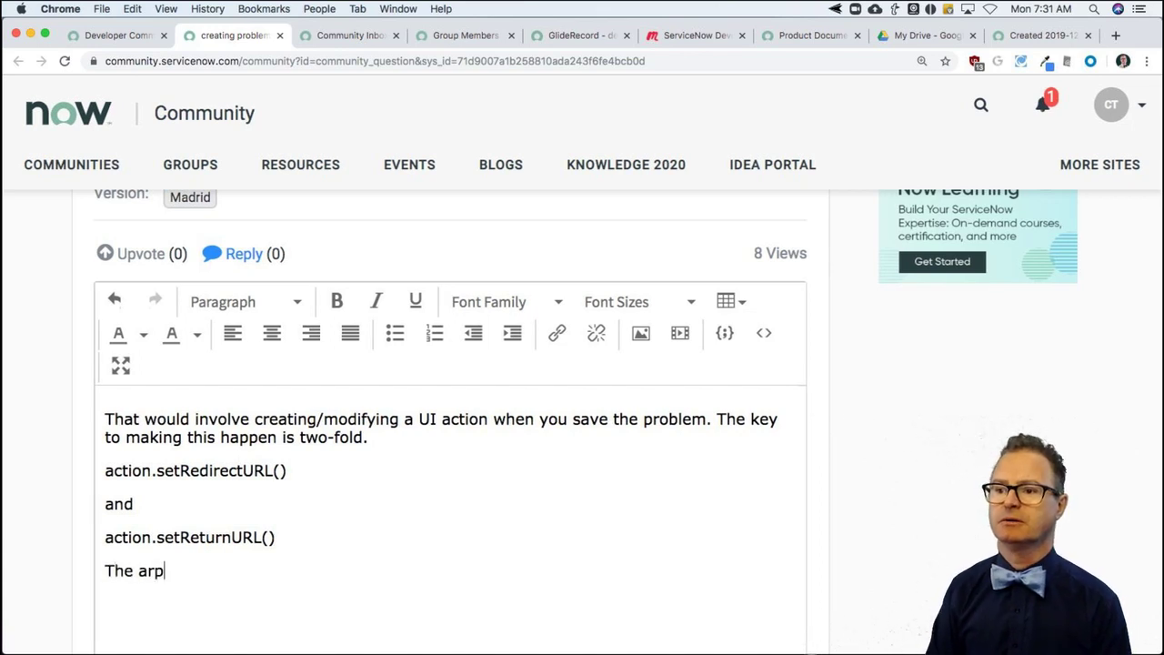
key(BackSpace)
key(BackSpace)
key(BackSpace)
text(parame)
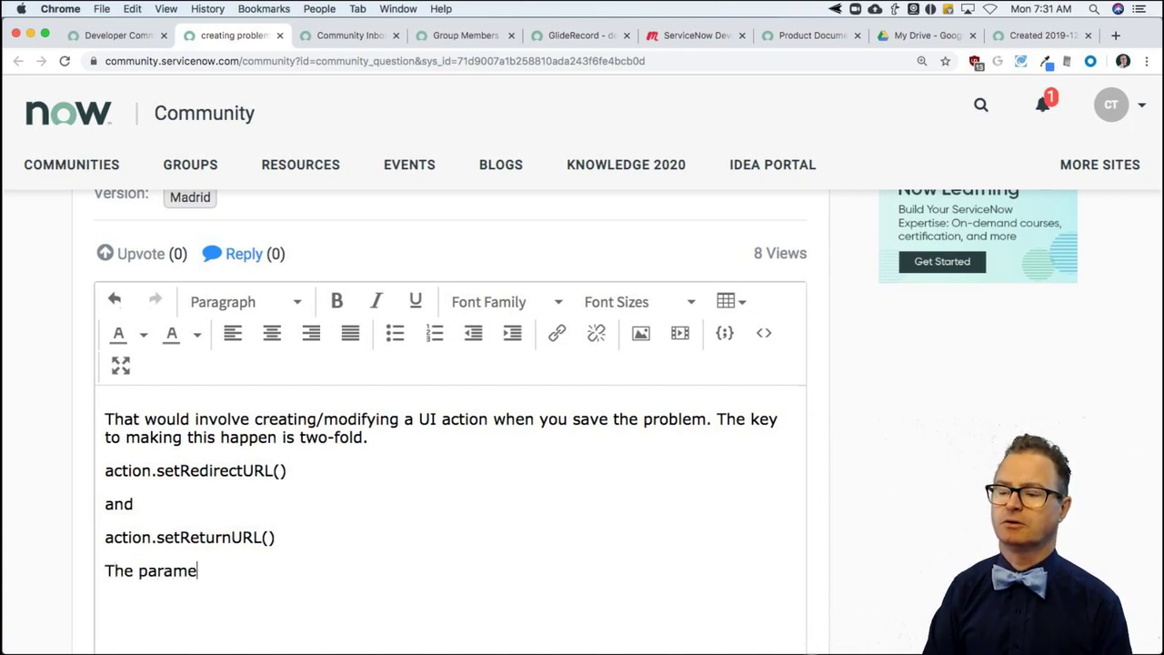
text(ter to b)
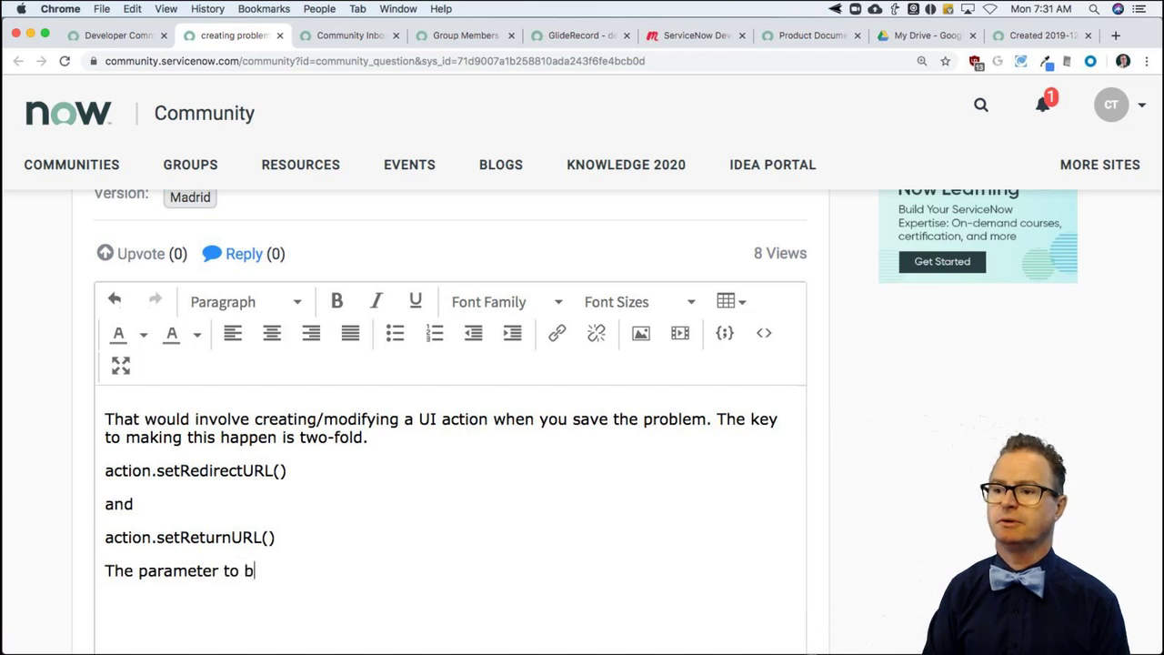
text(oth is either a )
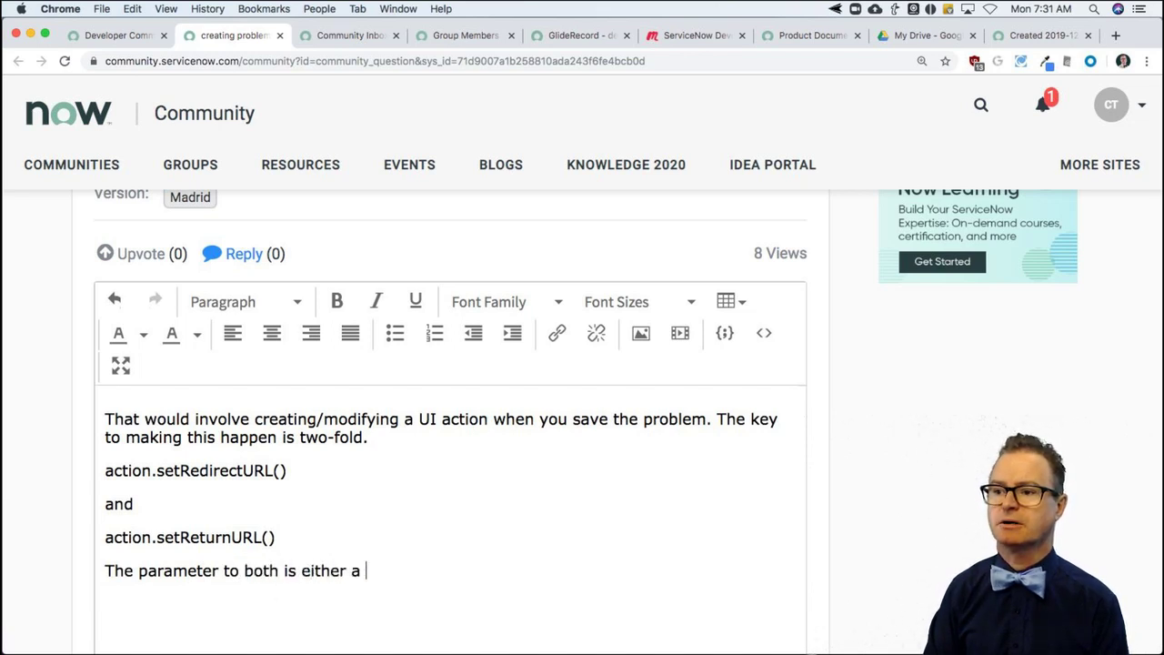
text(GlideRecord or)
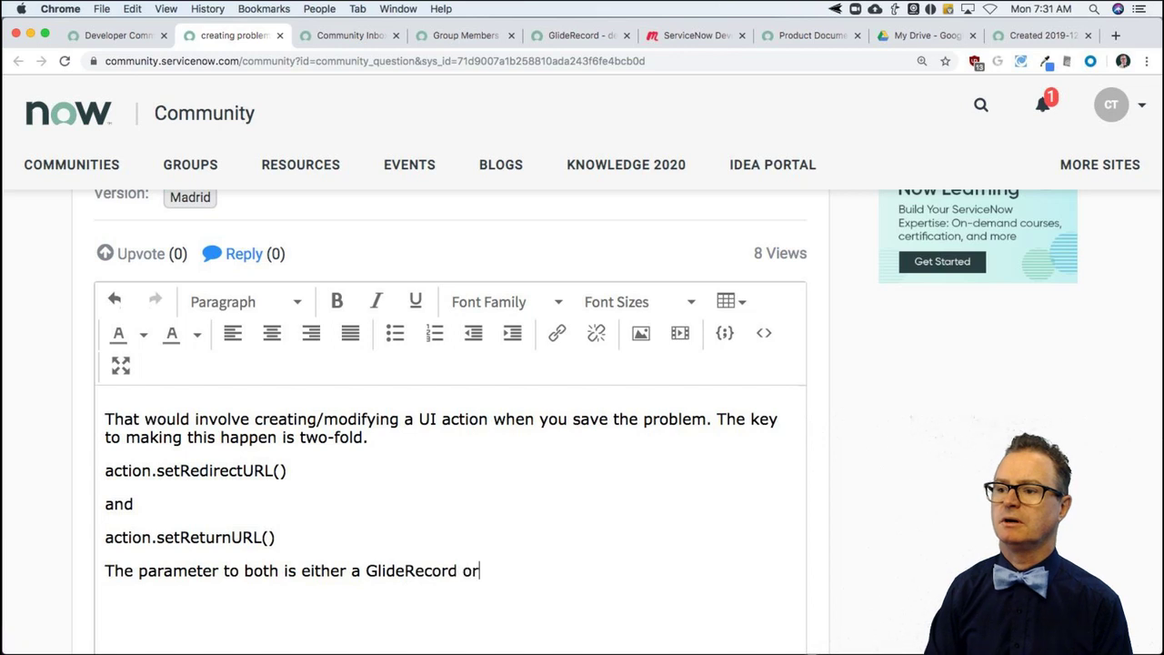
text( a URL. If yo)
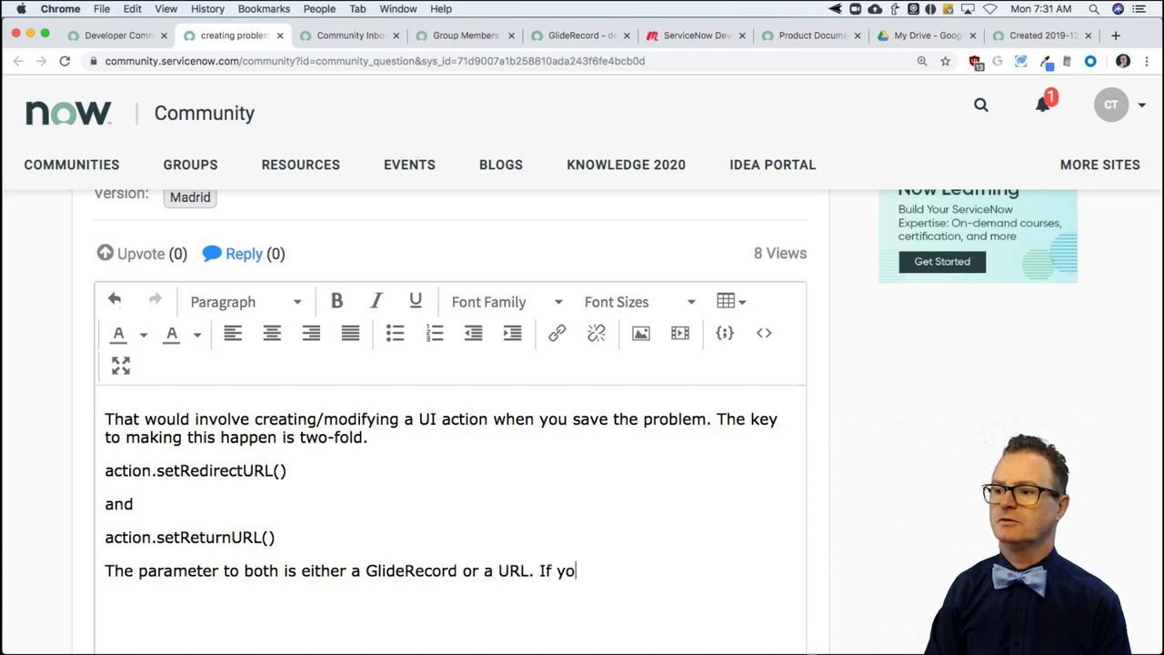
Step: Continue the reply's last paragraph with "If you want to pre-populate the problem_task"
text(u want to pre-[o[p)
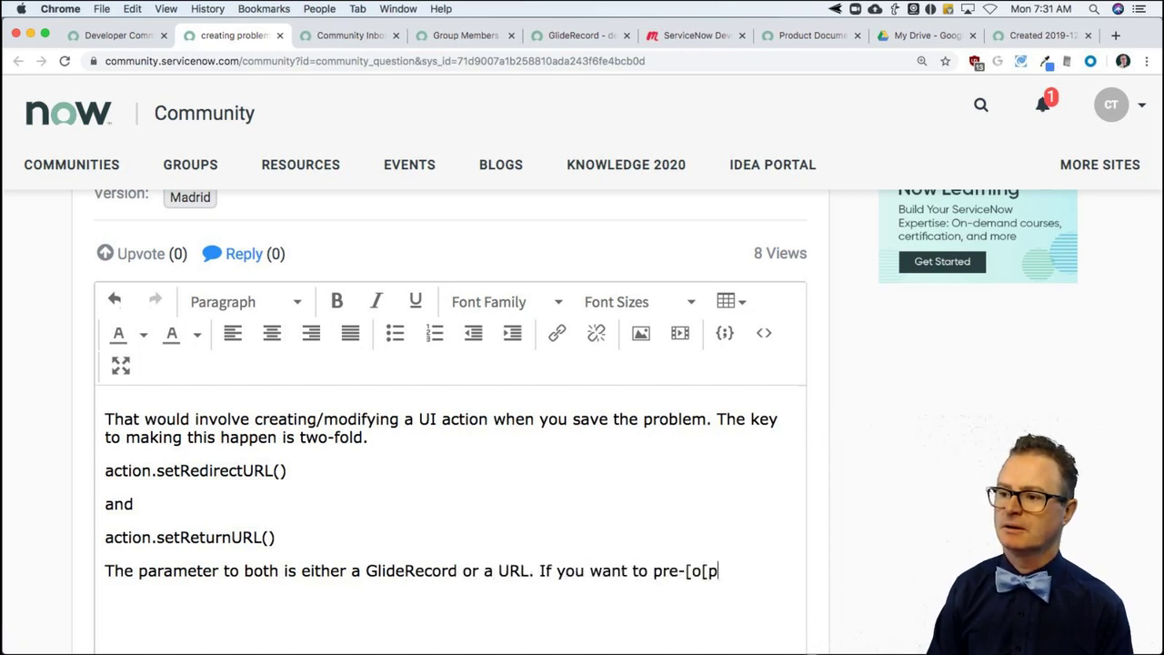
key(BackSpace)
key(BackSpace)
key(BackSpace)
key(BackSpace)
text(populate )
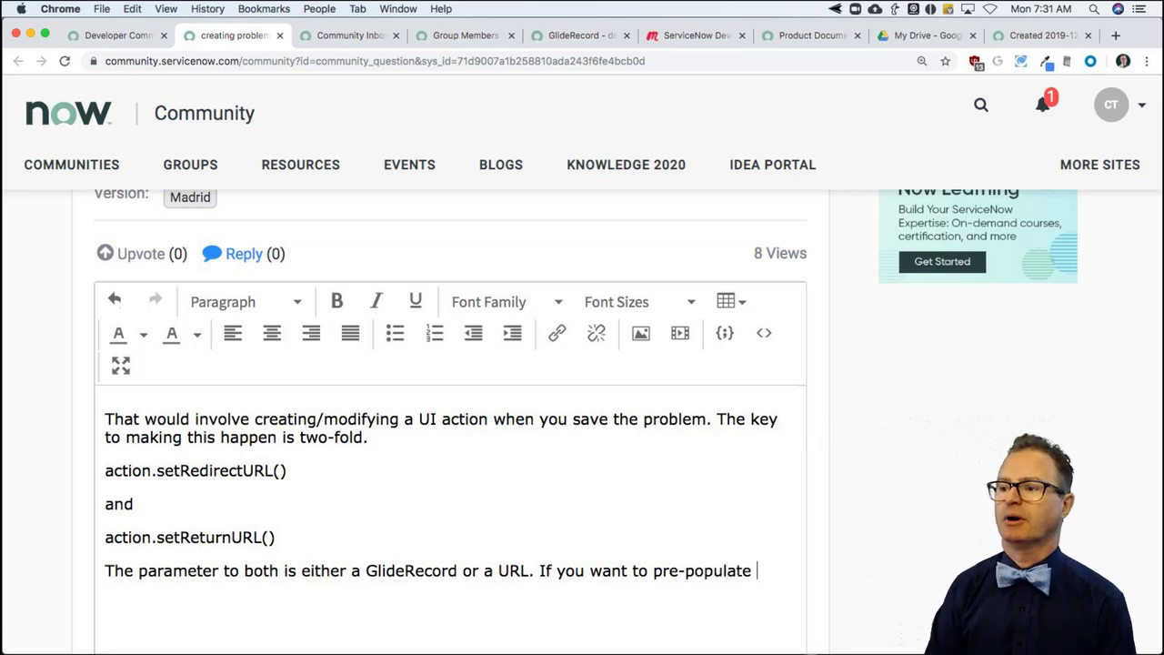
text(the problem_tas)
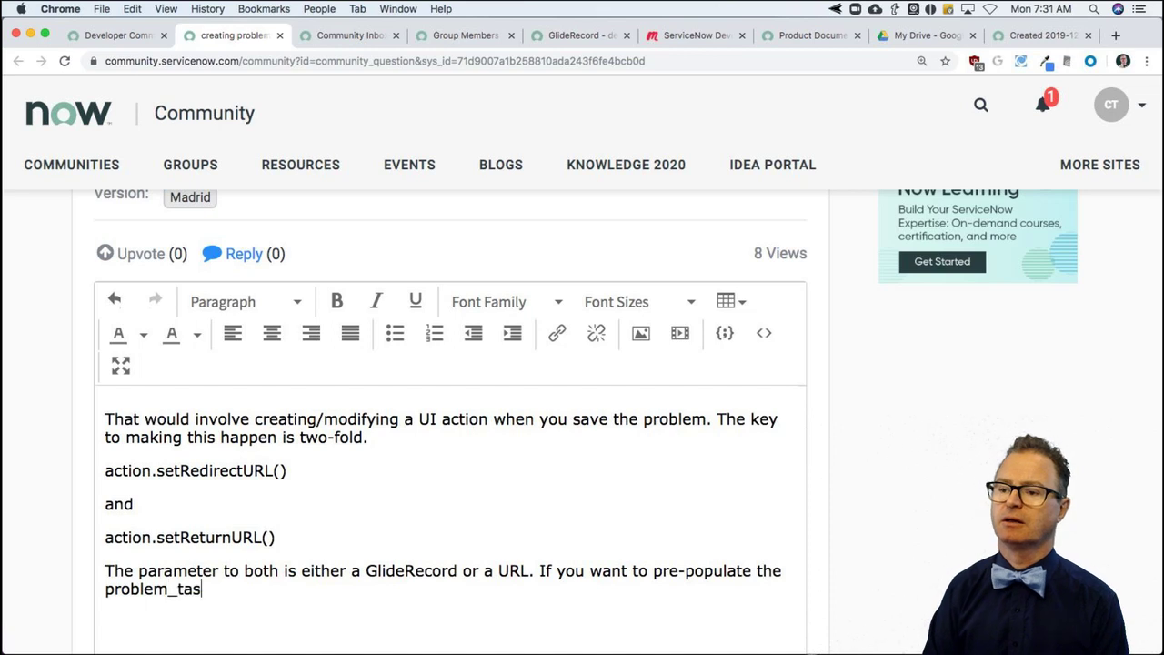
Step: Finish the sentence with "then you need to use a URL with a sysparm_query argument." and add "Something like this:"
text(k then you need )
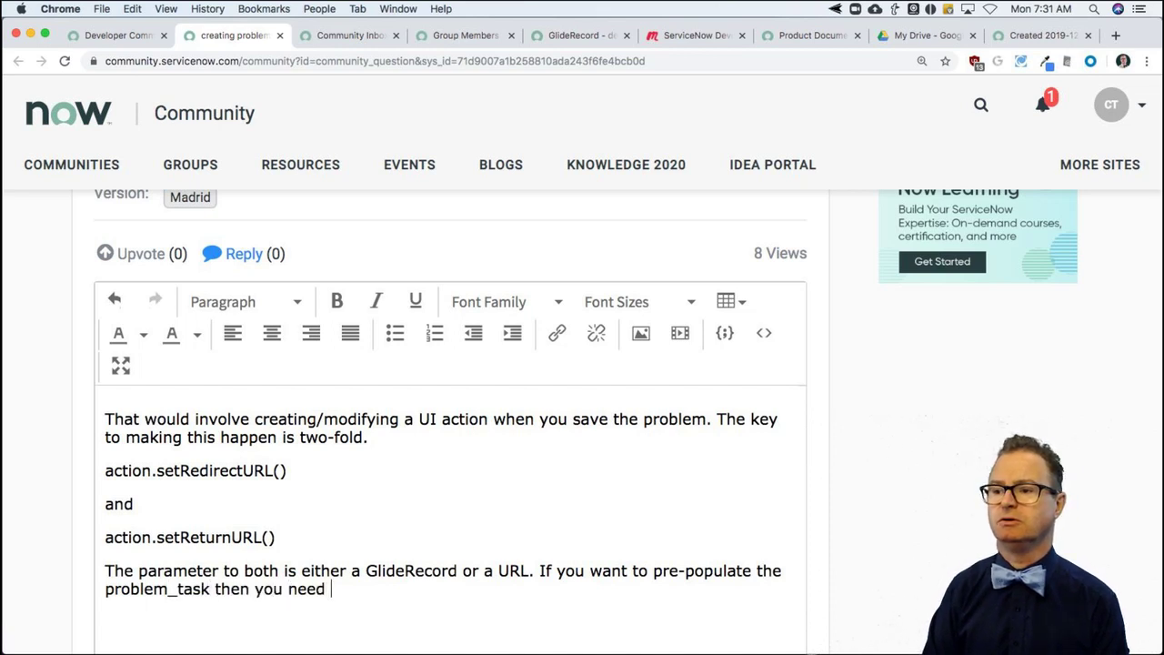
text(to use a URL with a )
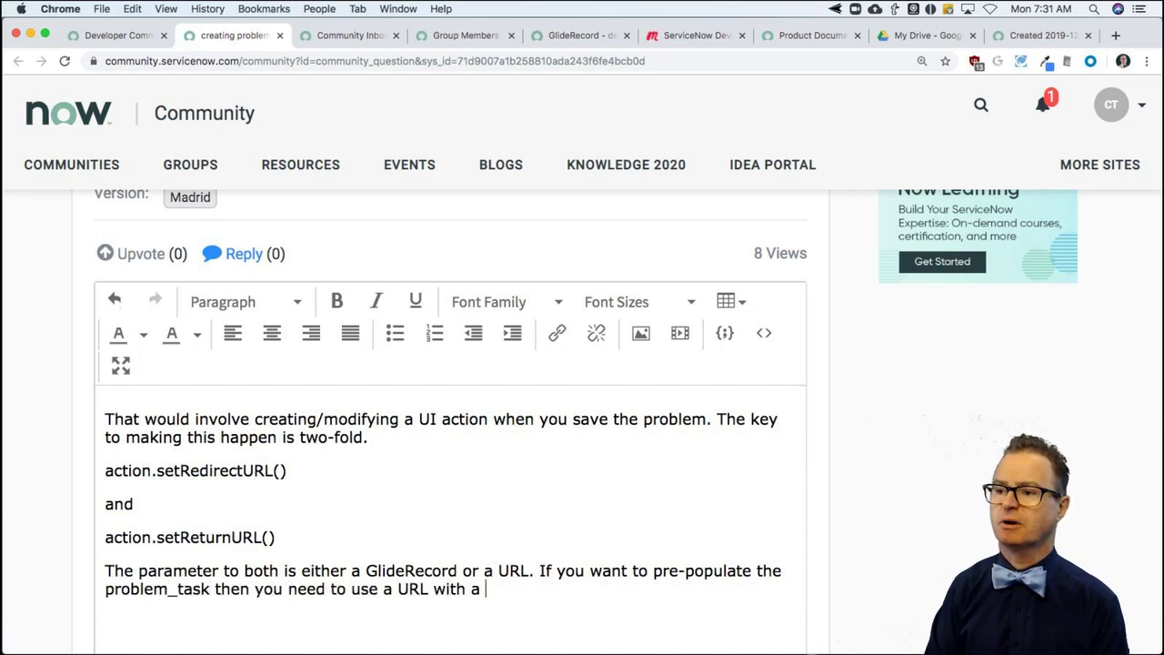
text(sysparm_qier)
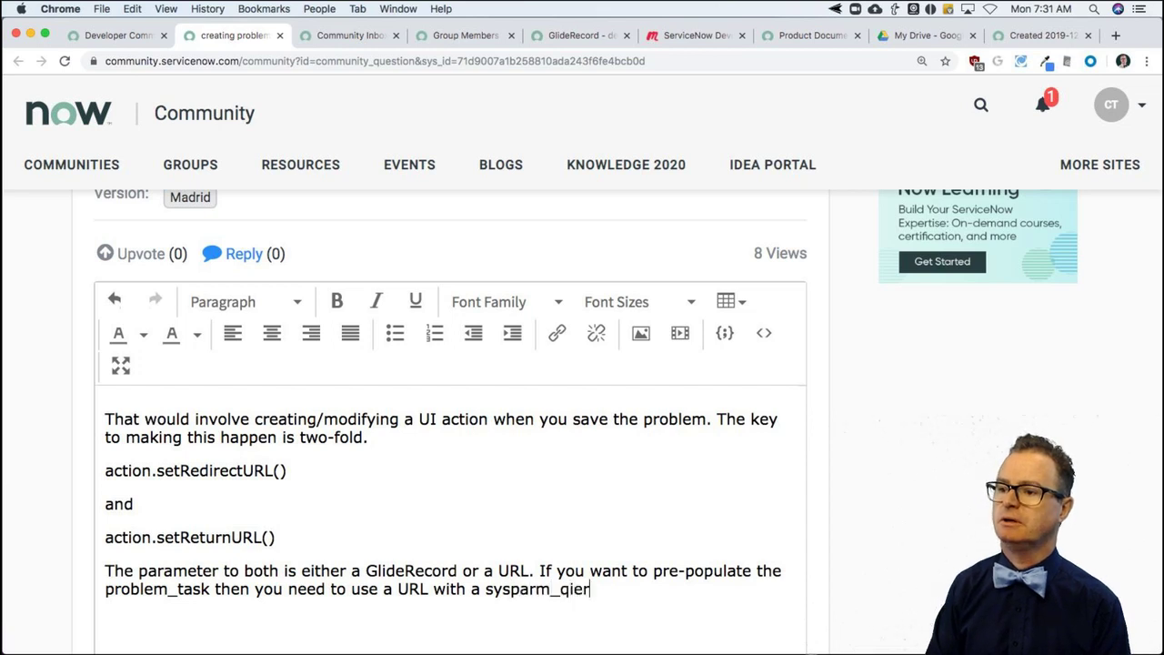
key(BackSpace)
key(BackSpace)
key(BackSpace)
text(uey)
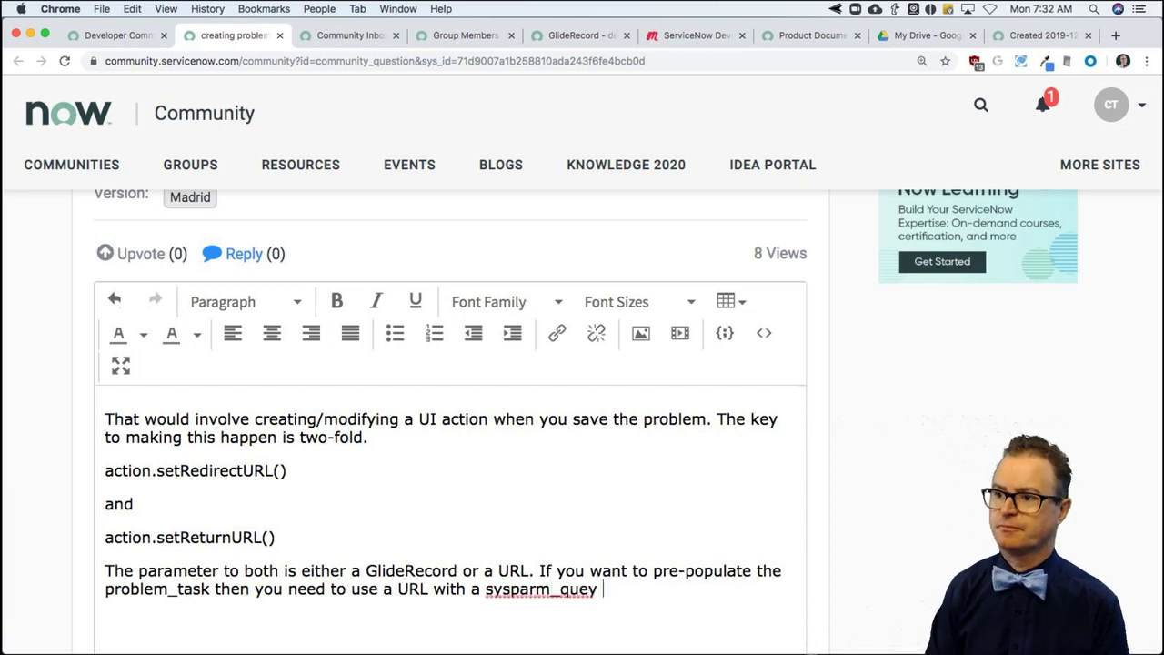
key(BackSpace)
key(BackSpace)
text(ry)
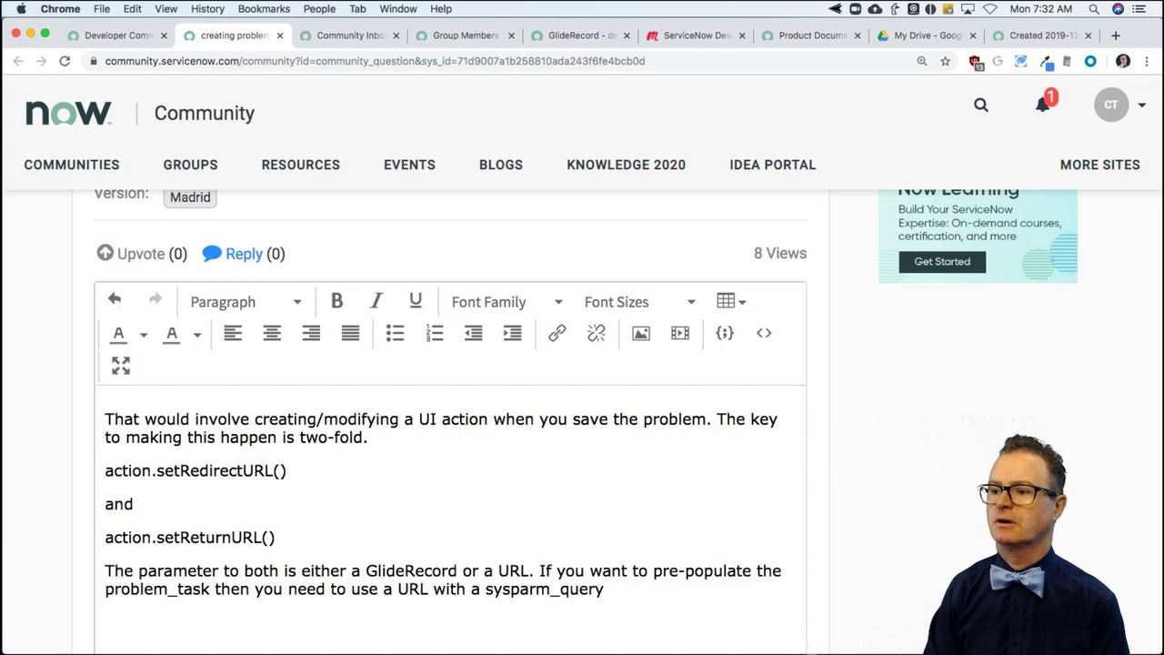
text( argument. Someth)
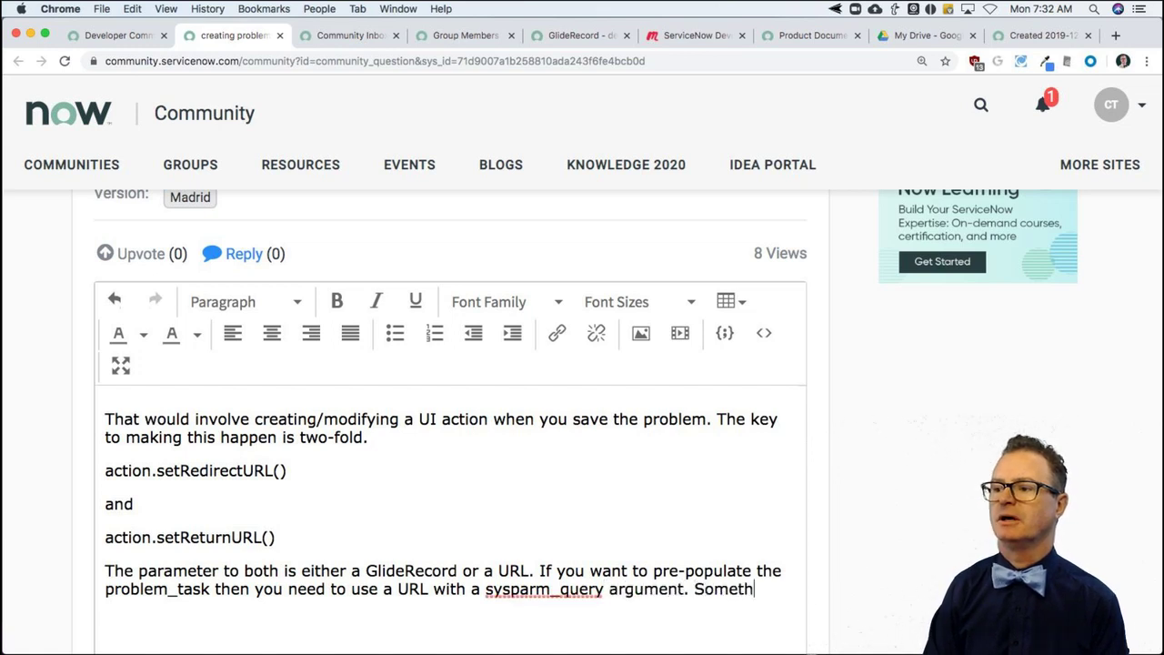
text(ing like this:)
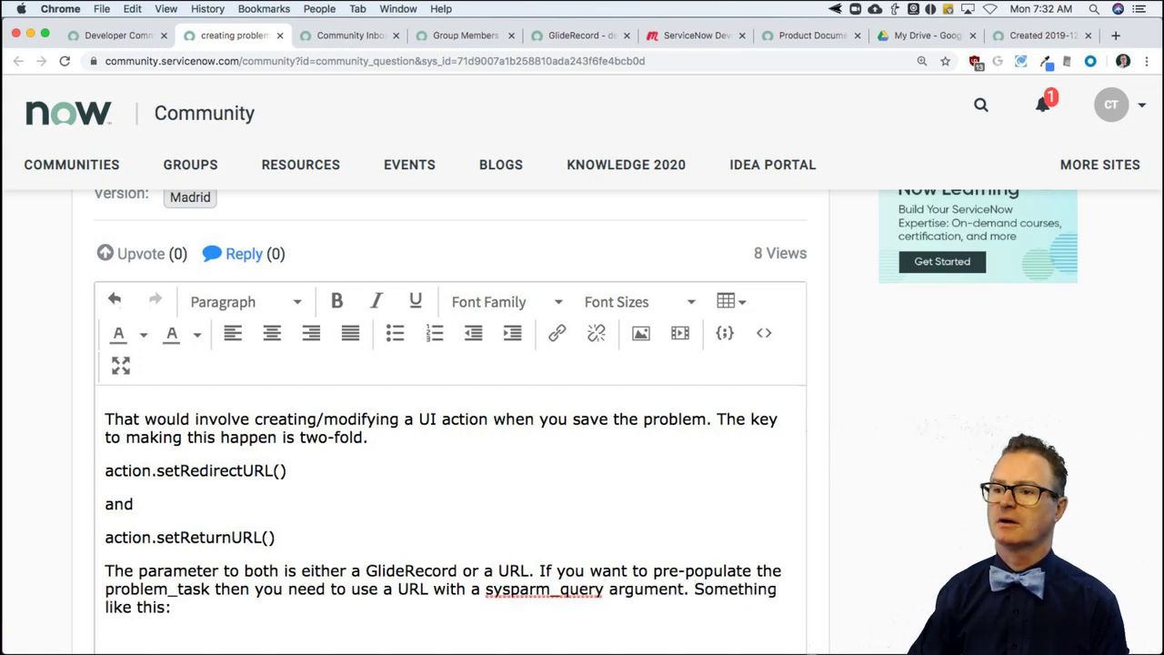
Step: Start a code example on a new line of the reply with the call action.setRedirectURL(
key(Return)
scroll(317, 511, down, 3)
text(action)
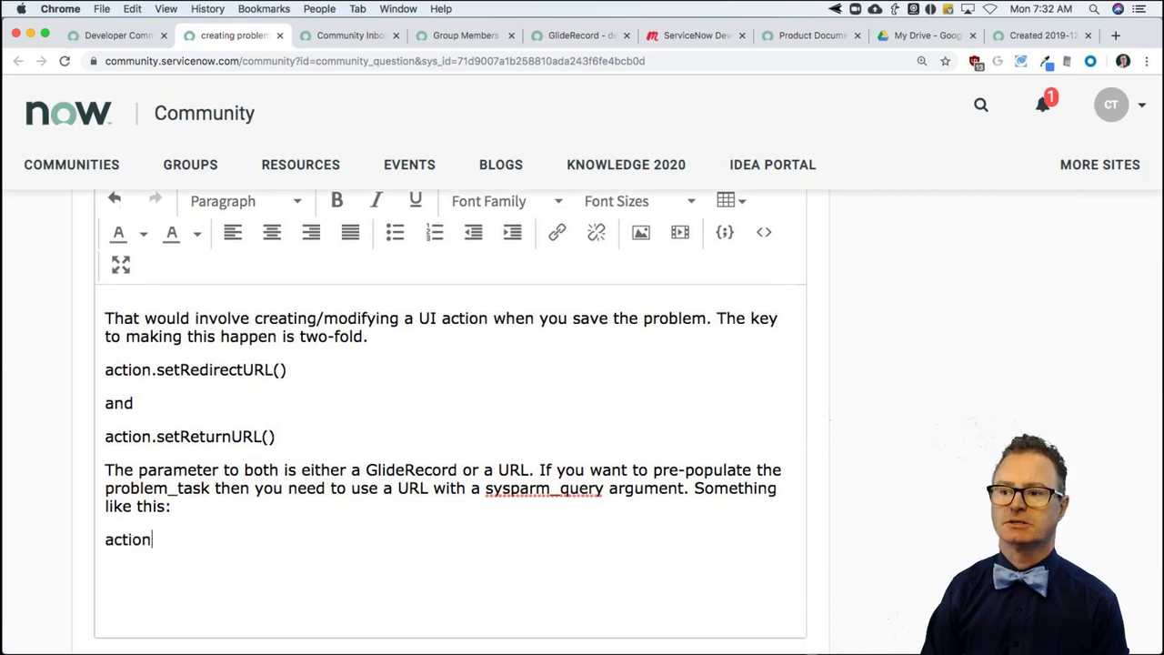
text(.setDirec)
key(BackSpace)
key(BackSpace)
key(BackSpace)
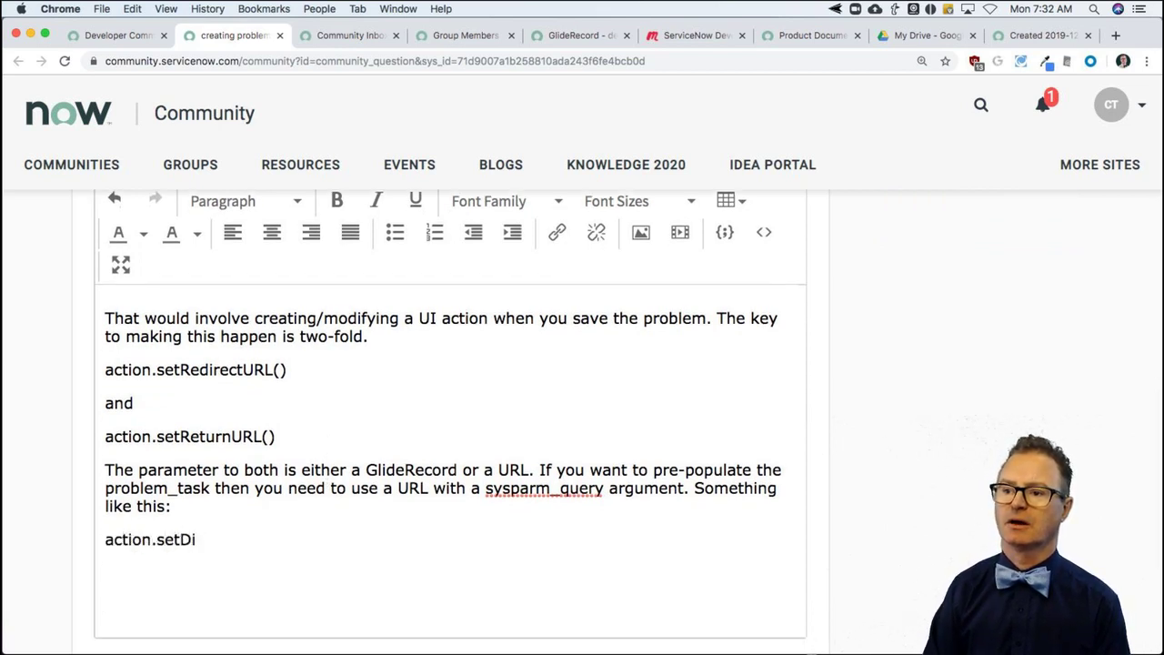
key(BackSpace)
key(BackSpace)
text(tRe)
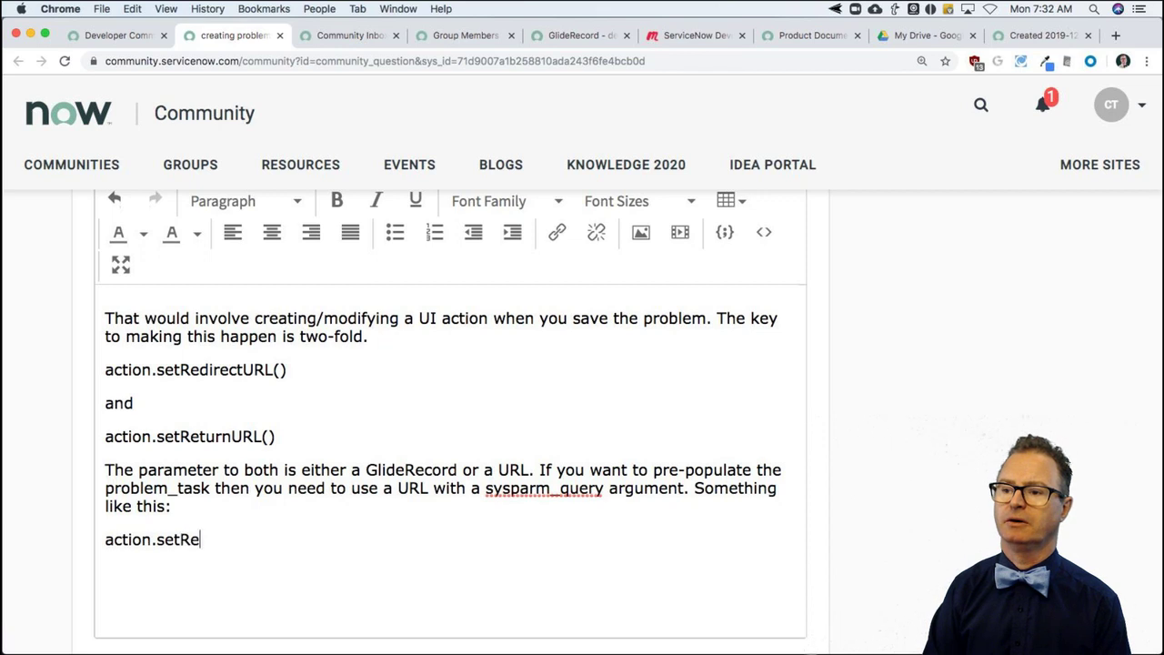
text(directURL))
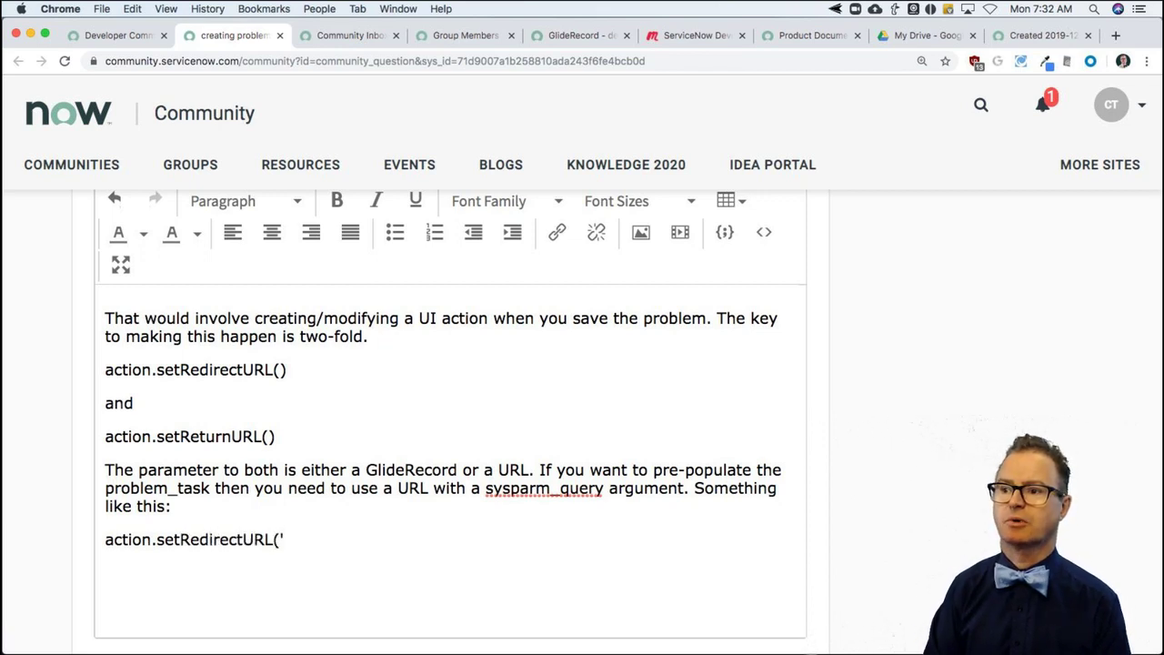
Step: Enter '/problem_task.do?sysparm_query=short_description=' + as the start of the redirect call's argument
text('/problem_task.)
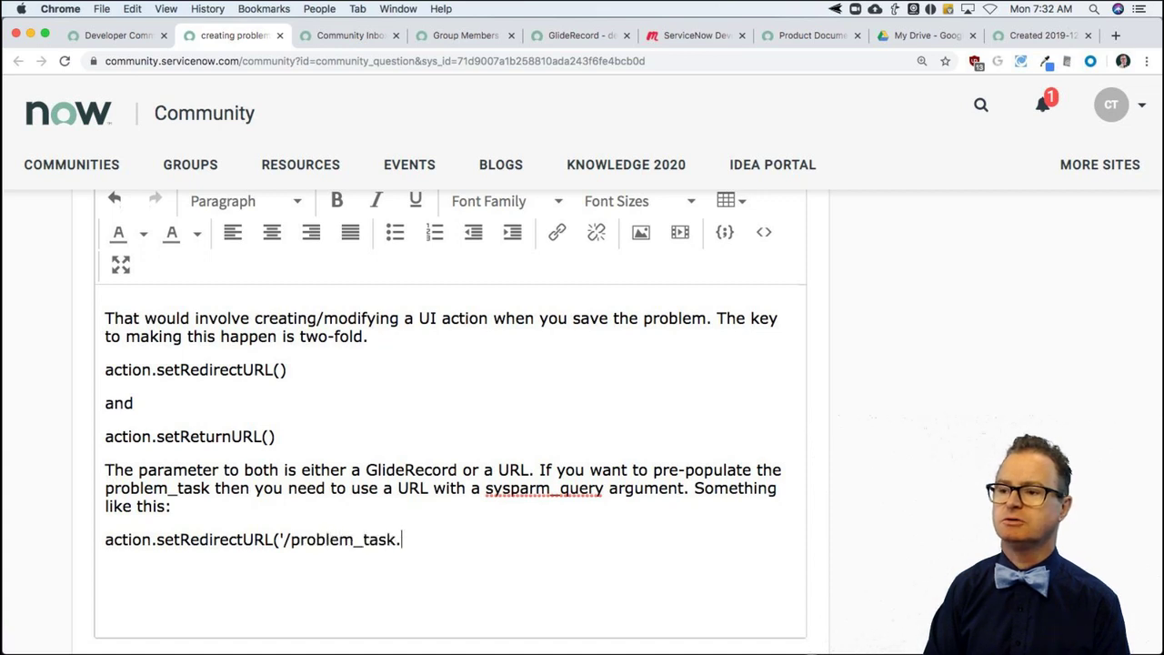
text(do?sysp)
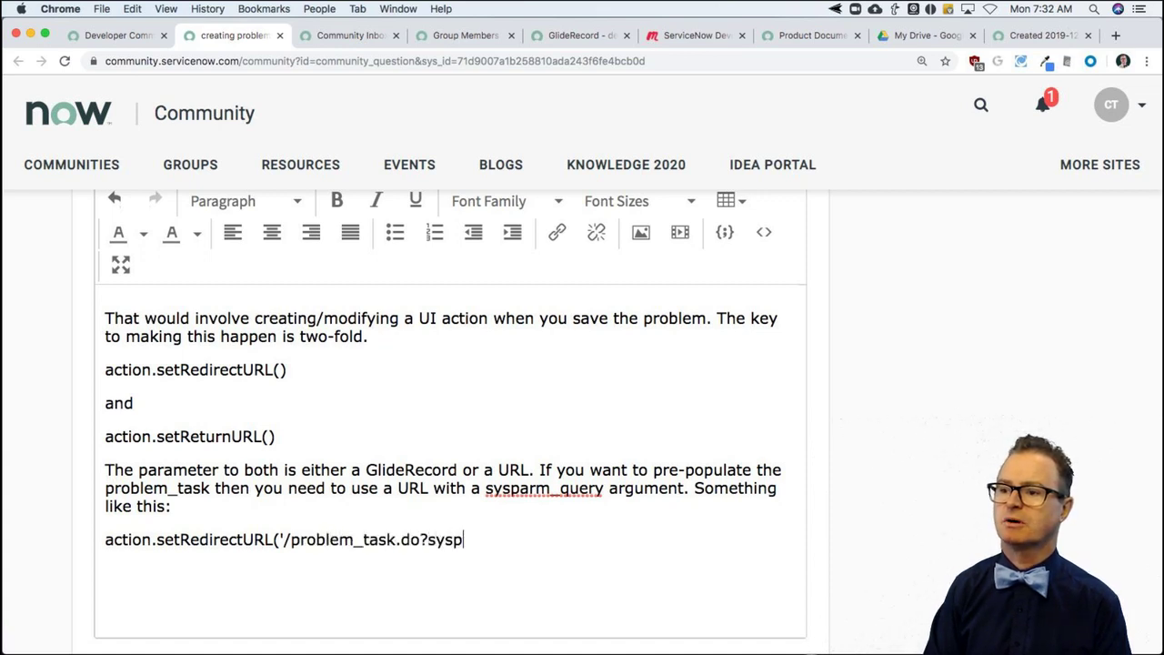
text(arm_query)
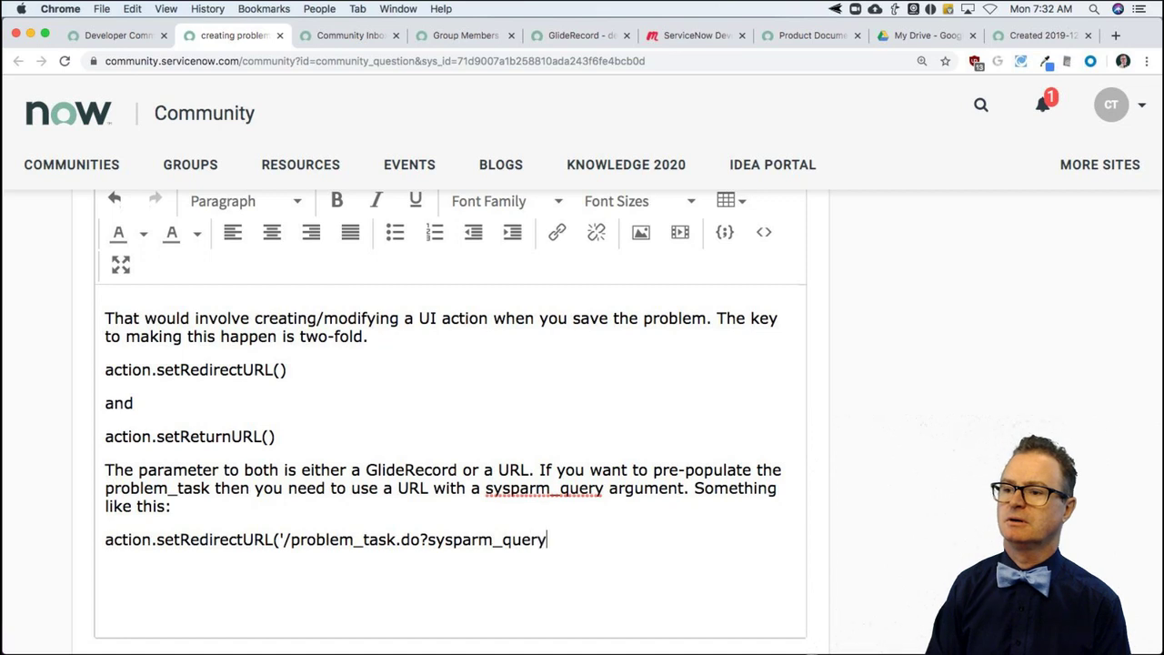
text(=short)
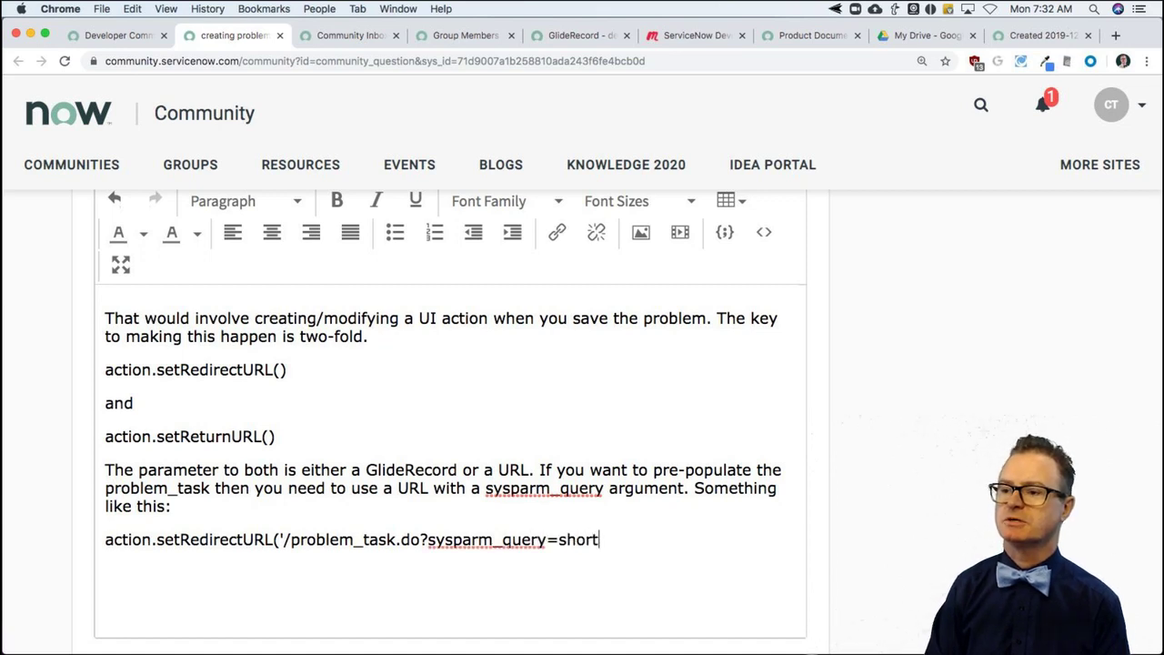
text(_description)
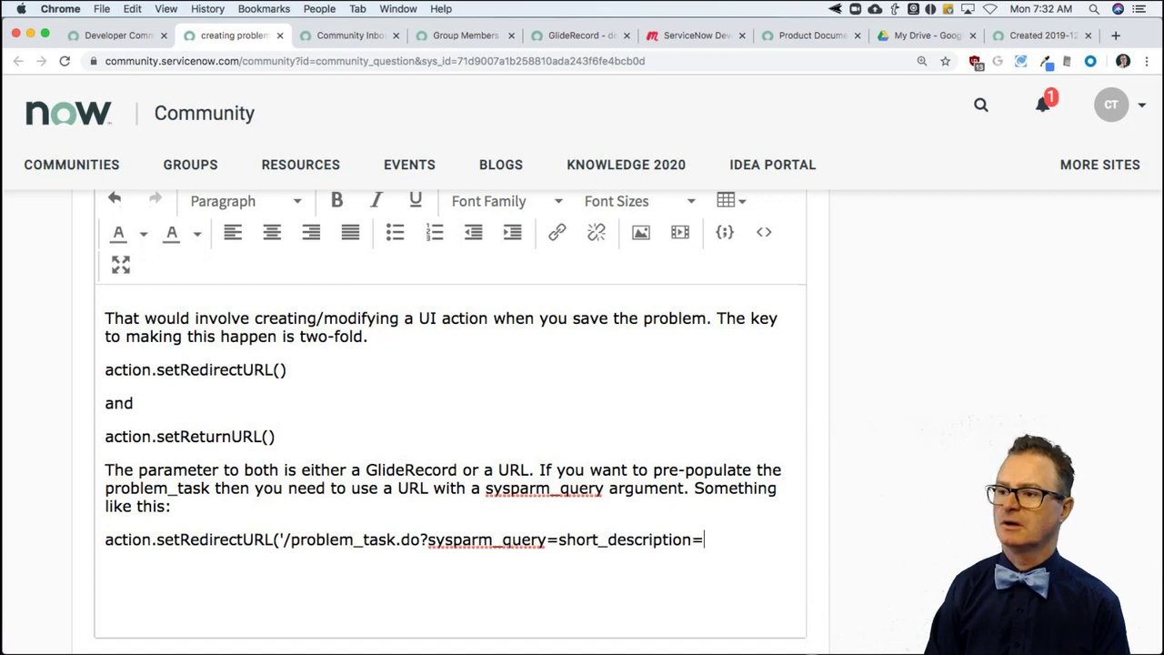
text(=' + )
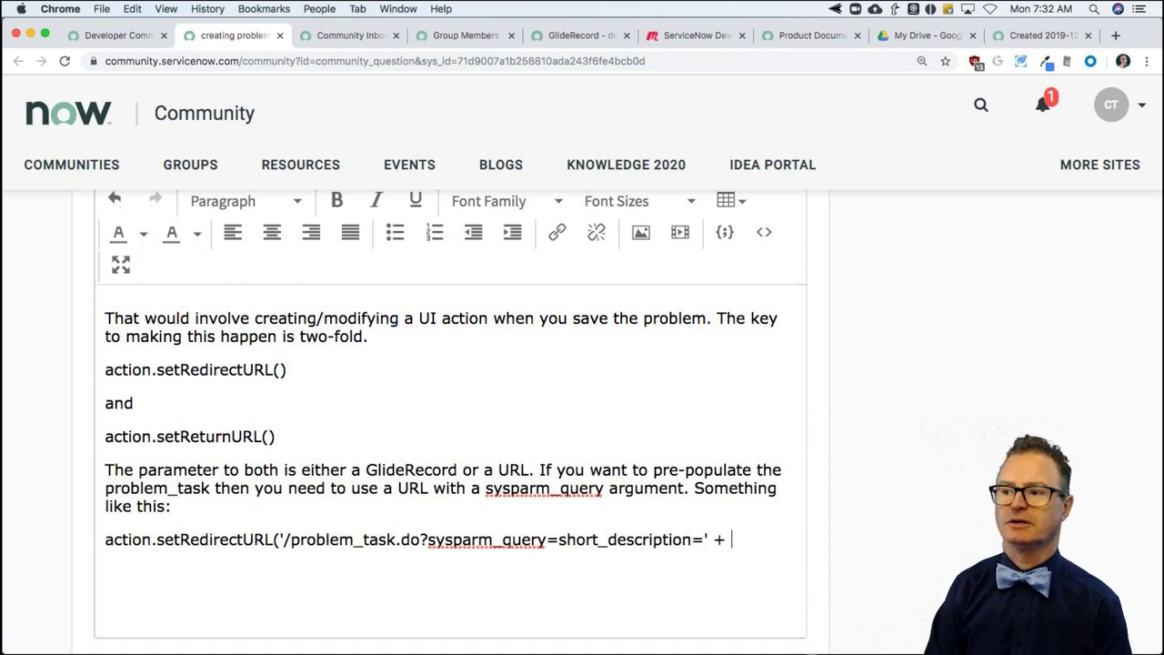
Step: Complete the redirect call by appending current.short_description); after the plus sign
text(current.shrot_d)
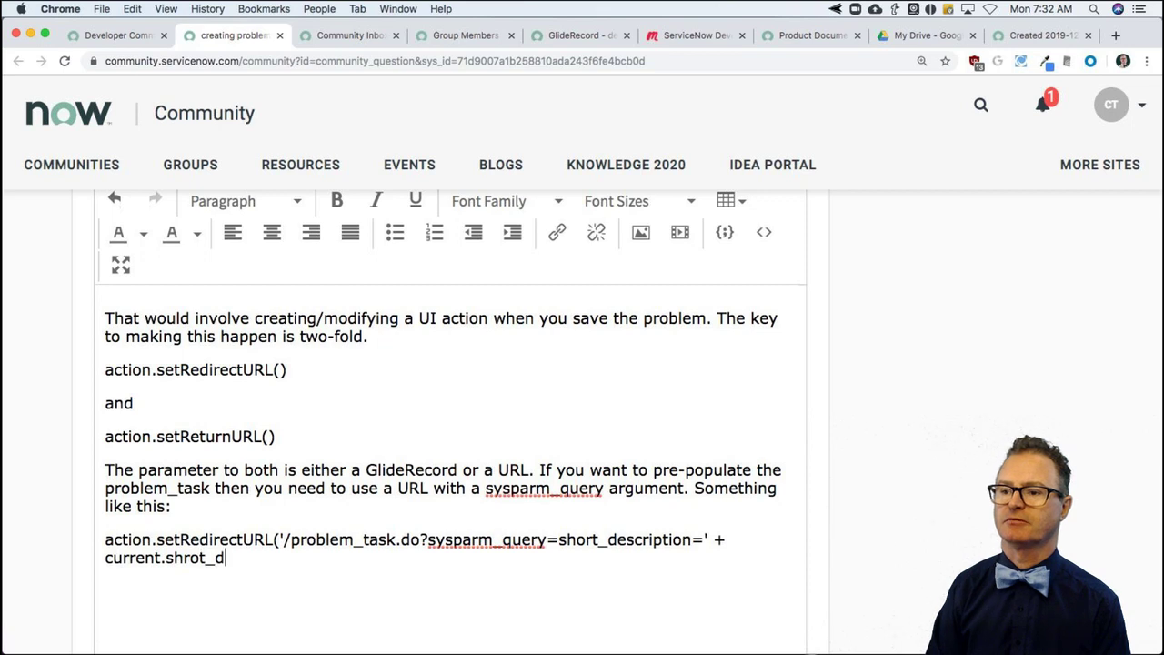
key(BackSpace)
key(BackSpace)
key(BackSpace)
key(BackSpace)
key(BackSpace)
text(ort)
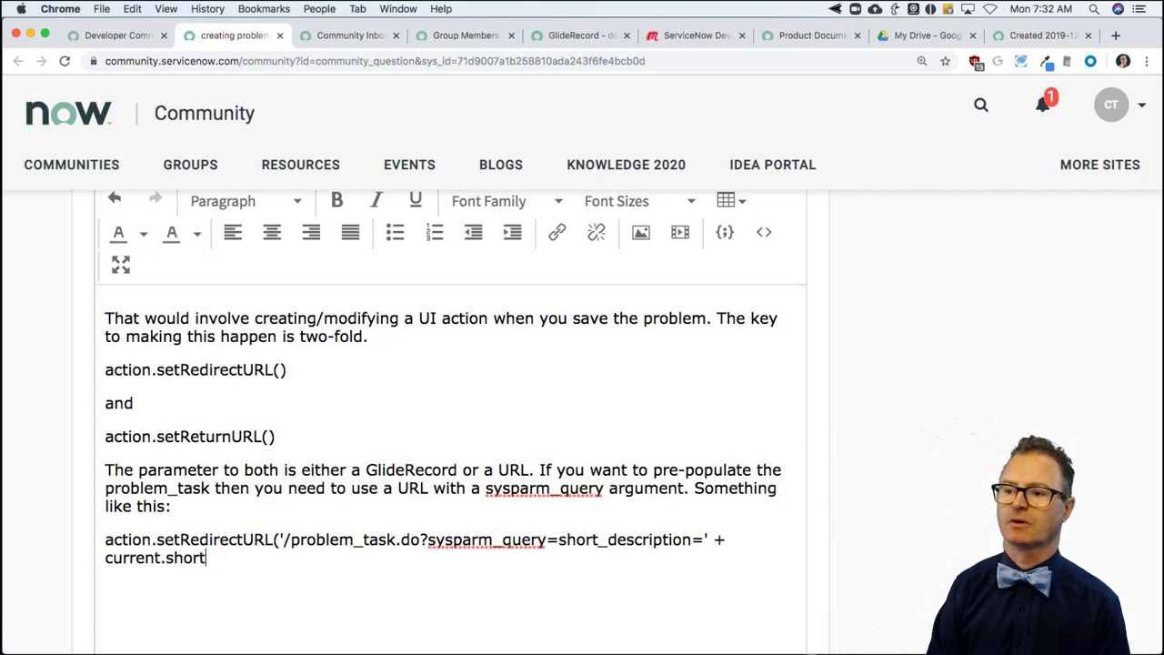
text(_description);)
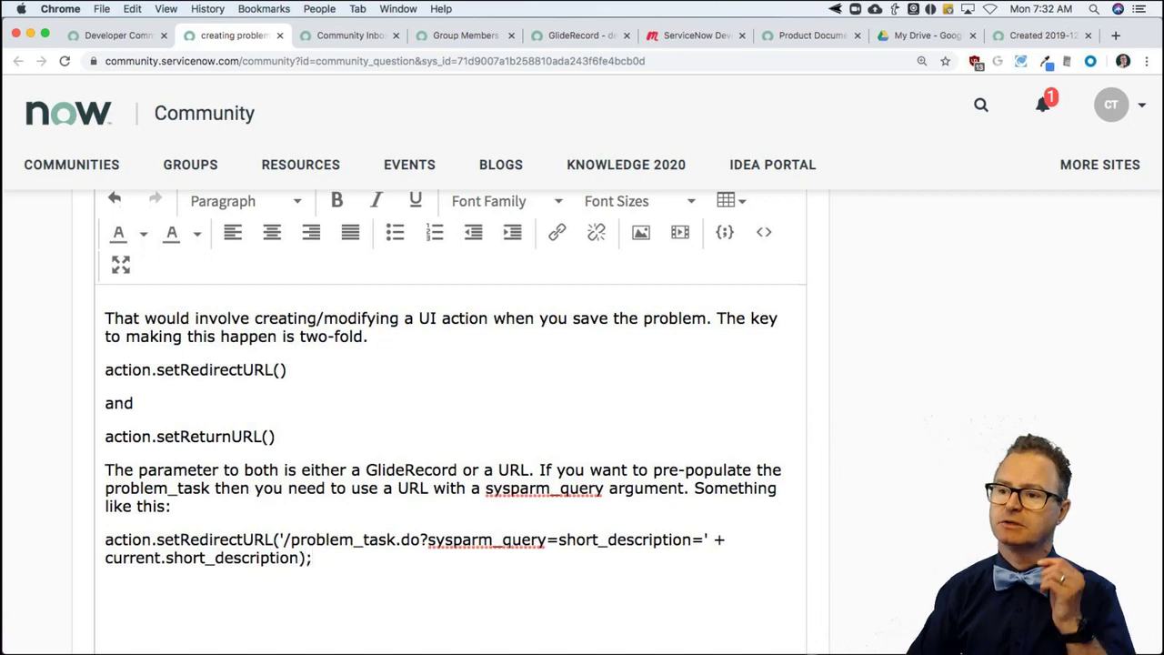
Step: Move the redirect example line into a JavaScript code sample block in the reply, and place the text cursor below it
drag(106, 539, 310, 553)
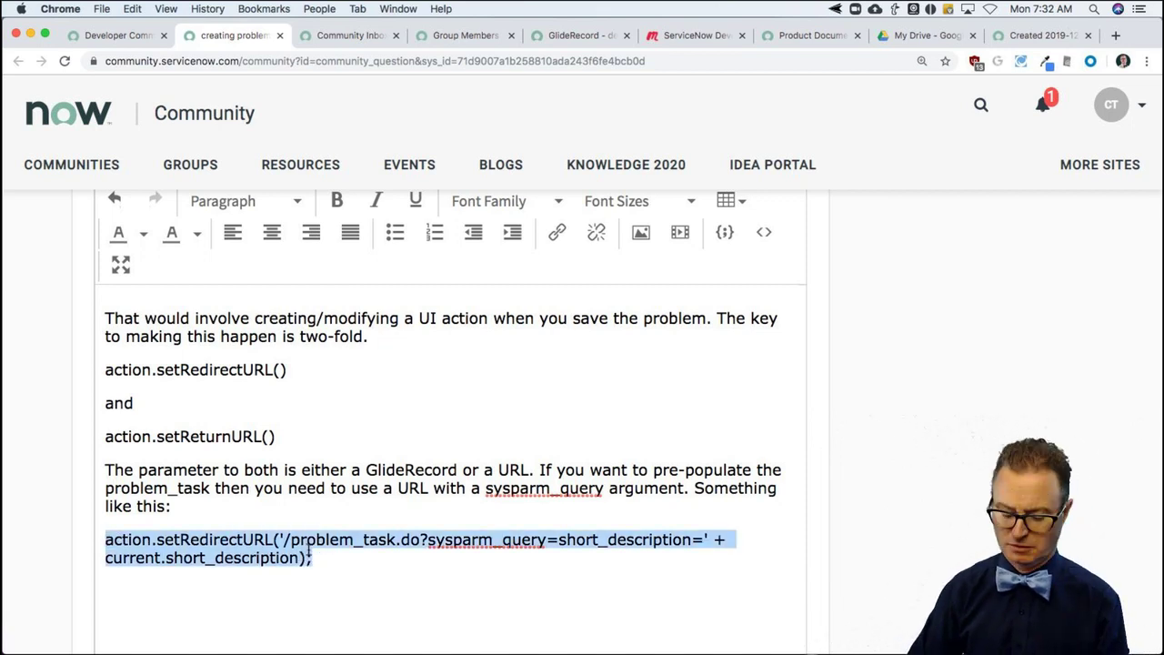
key(super+x)
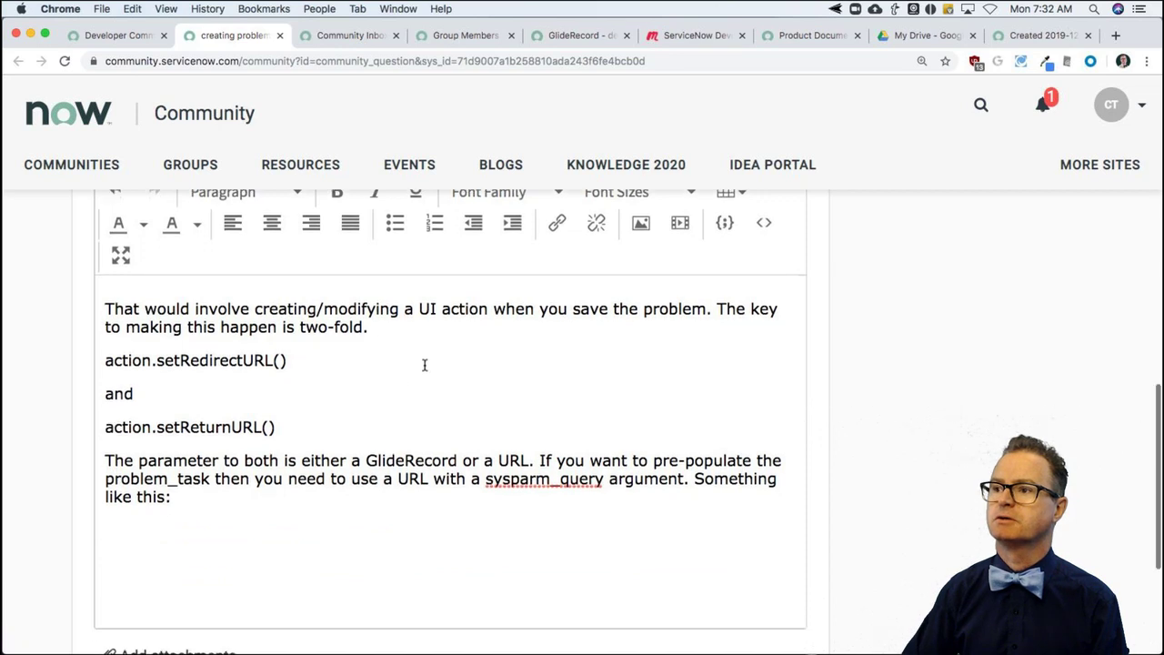
click(710, 228)
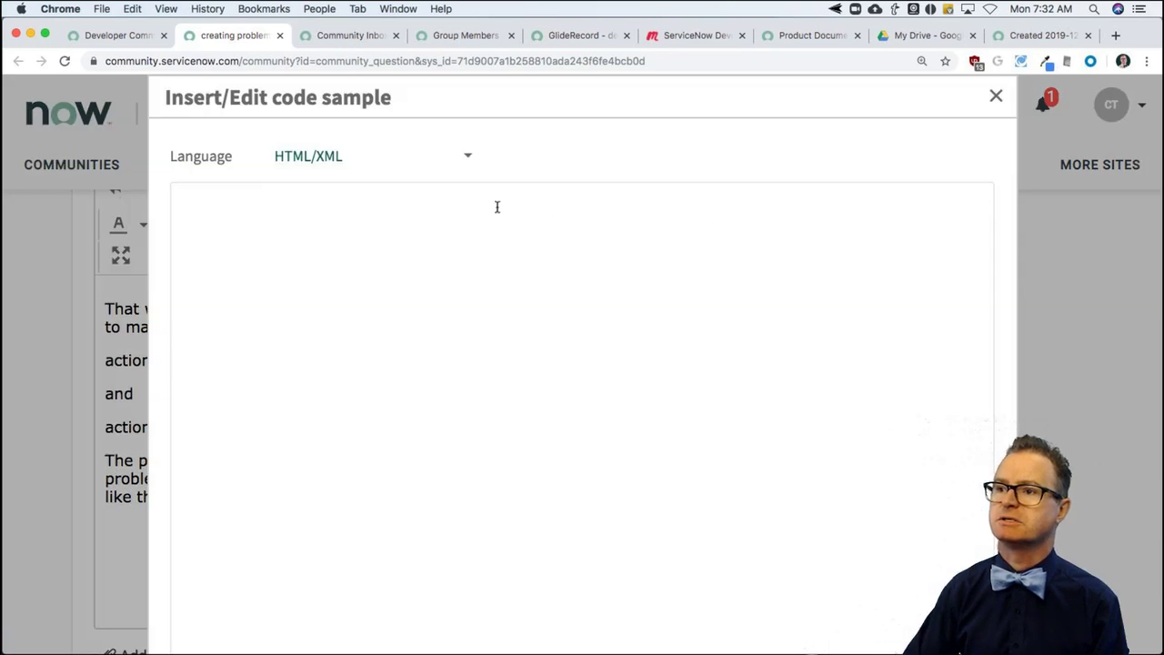
click(396, 169)
click(370, 225)
key(super+v)
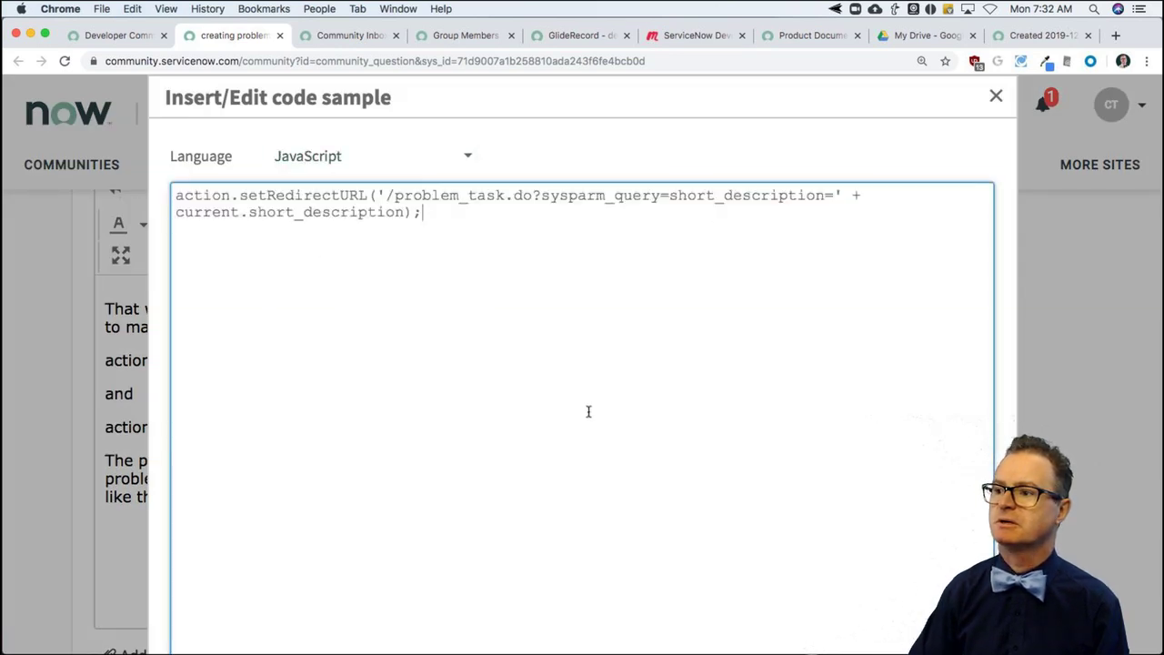
scroll(600, 410, down, 3)
click(912, 626)
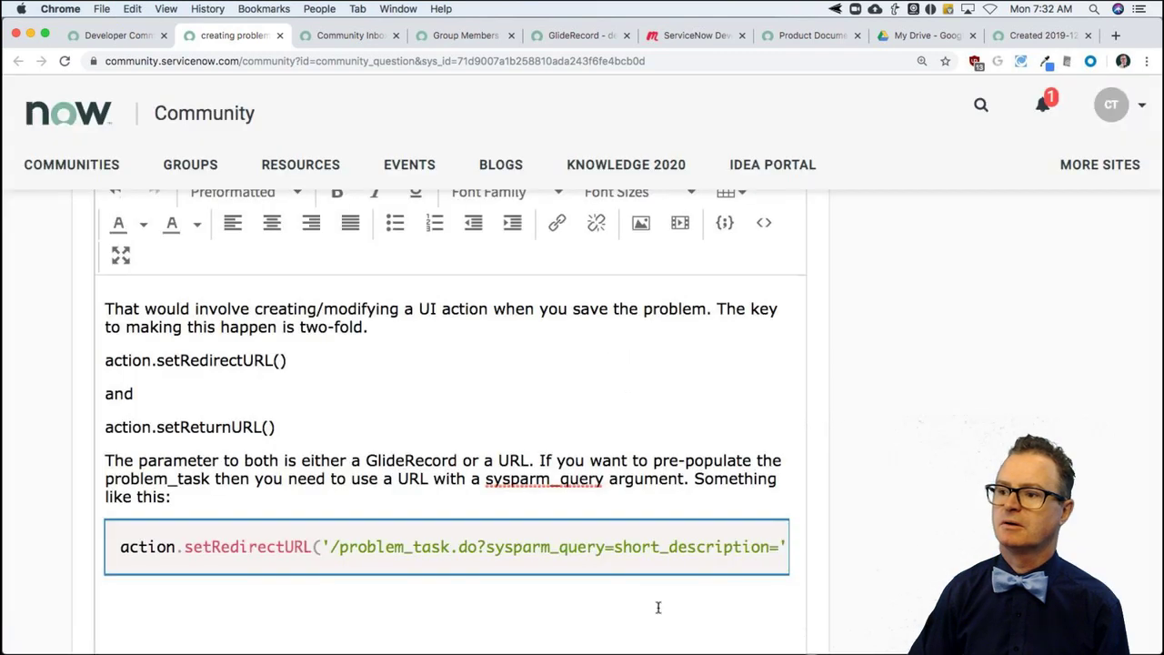
click(307, 604)
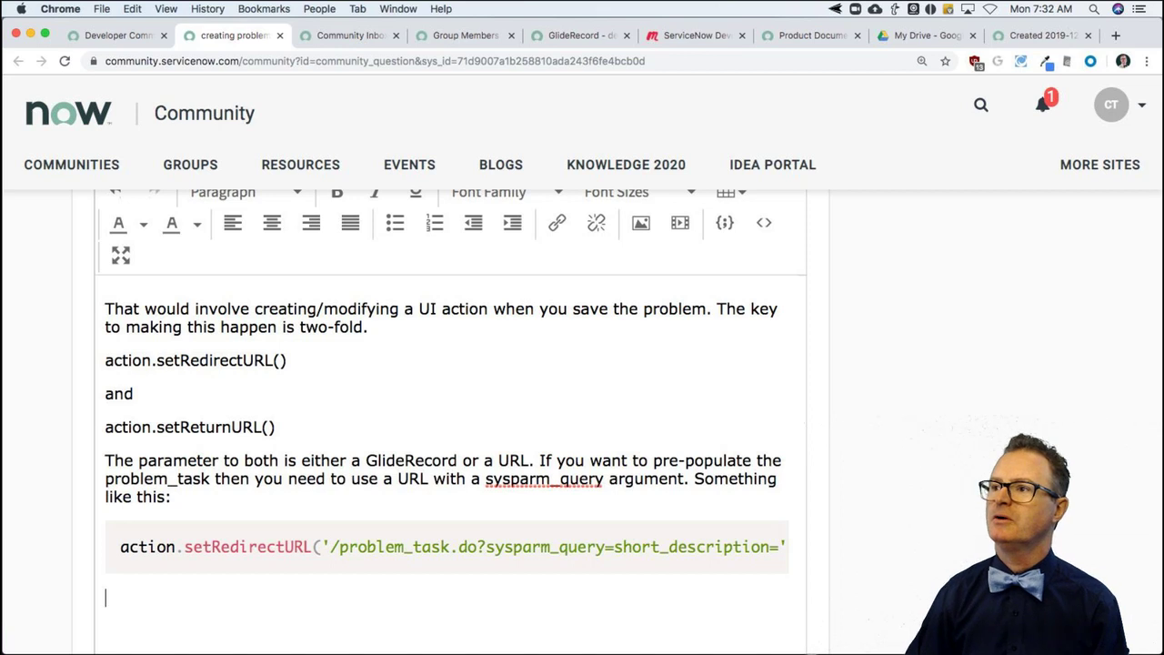
click(805, 35)
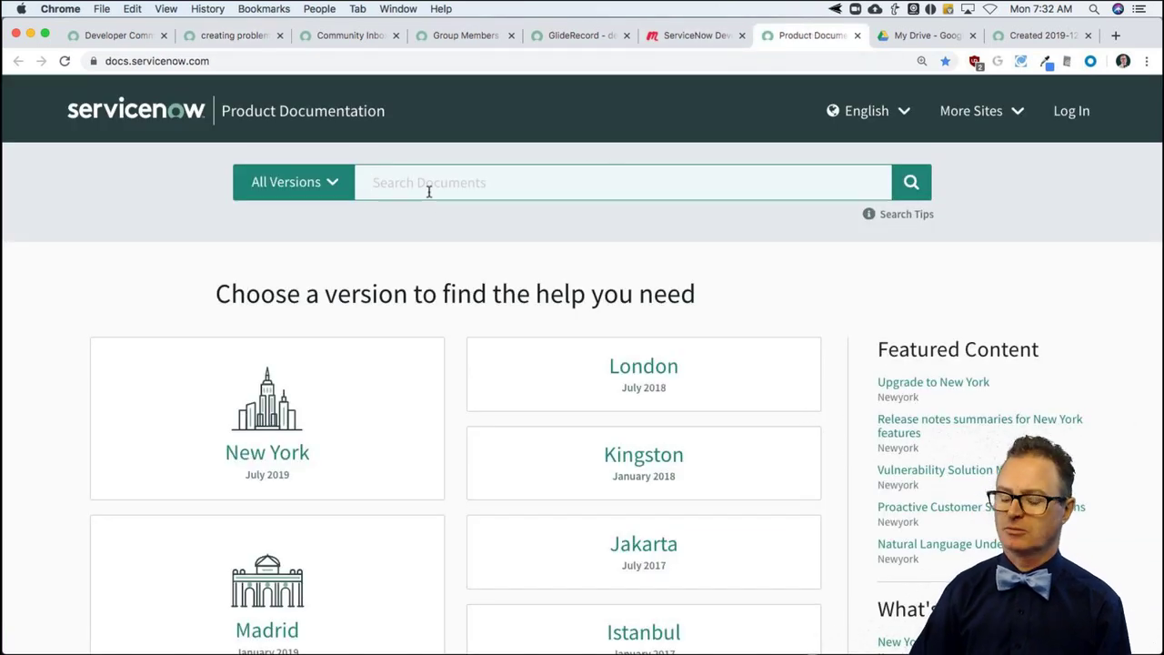
text(set)
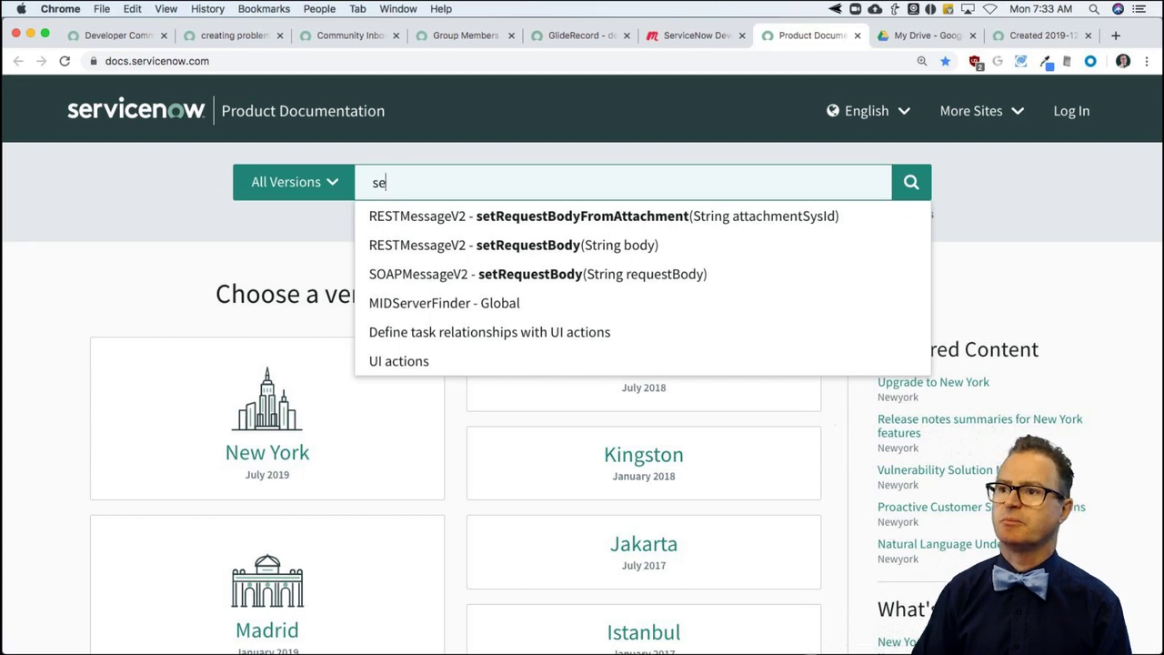
key(BackSpace)
key(BackSpace)
click(369, 38)
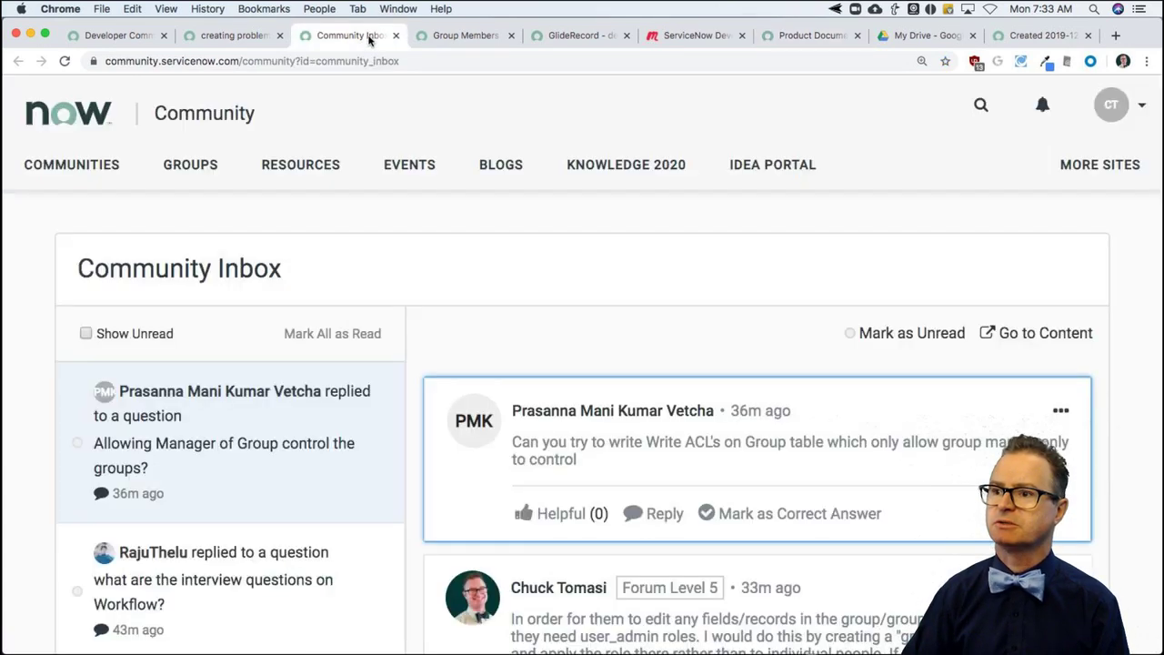
click(238, 42)
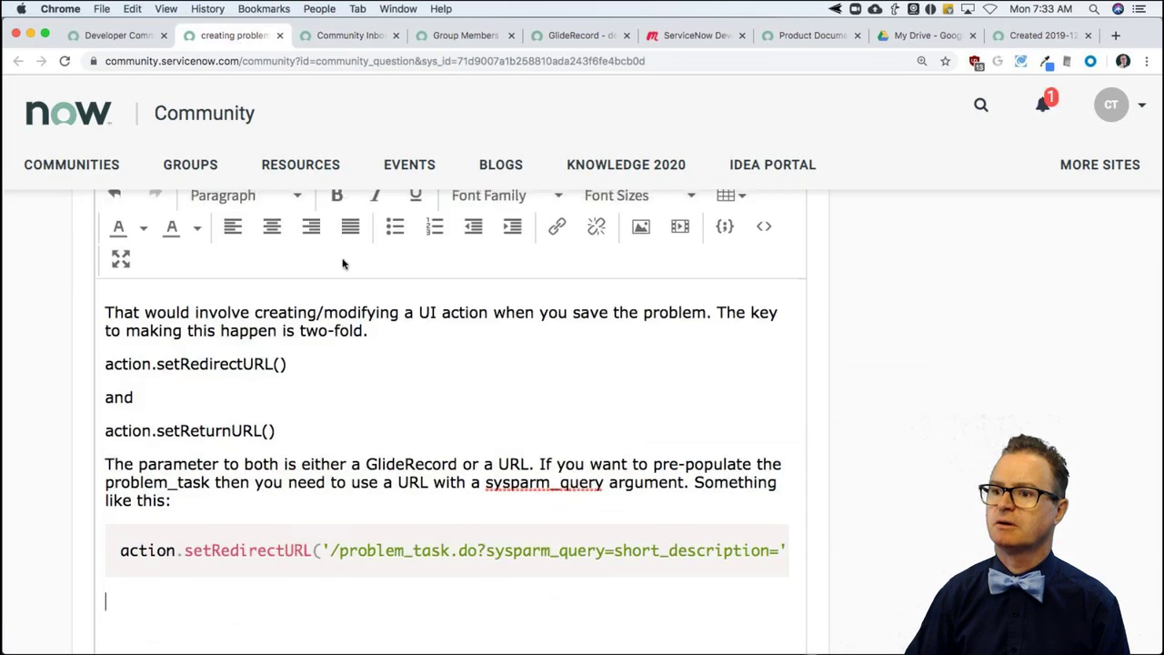
scroll(345, 262, up, 3)
scroll(346, 262, down, 2)
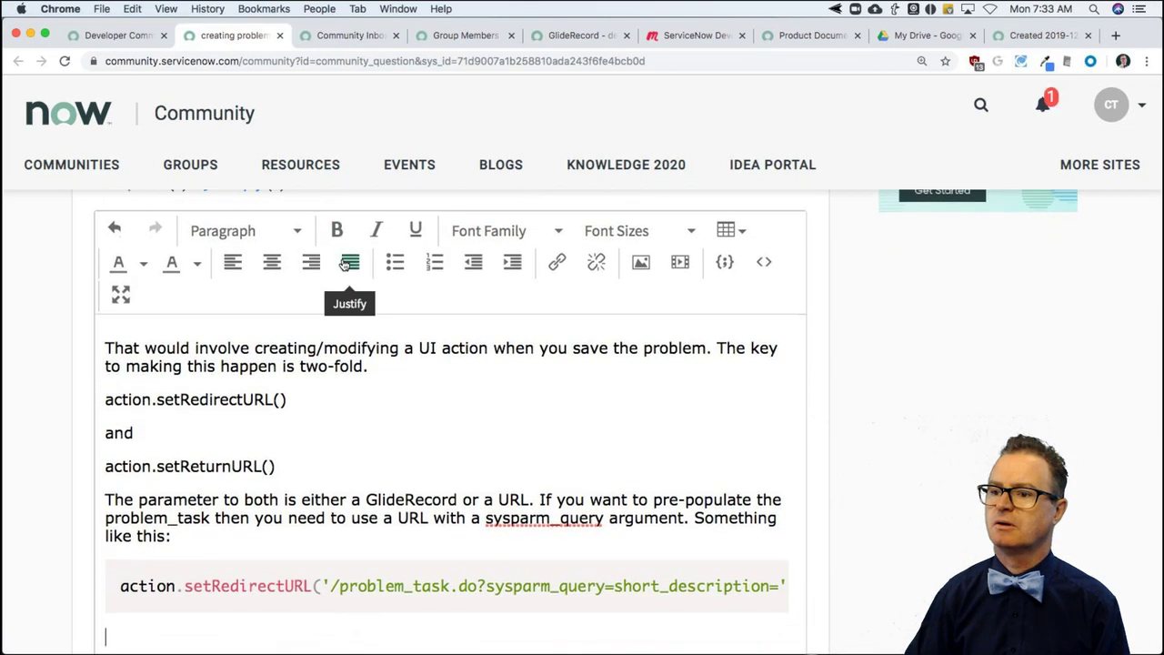
scroll(346, 262, up, 1)
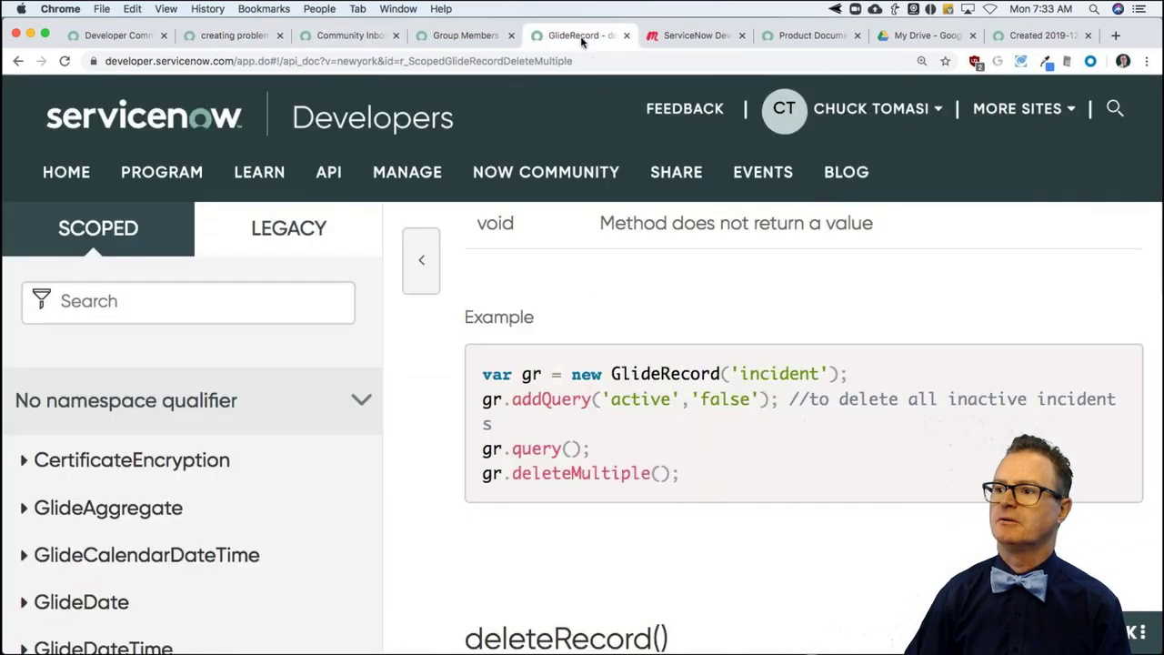
Step: Search the ServiceNow Developers site for setredirecturl and look through the results for API documentation on the method
click(573, 34)
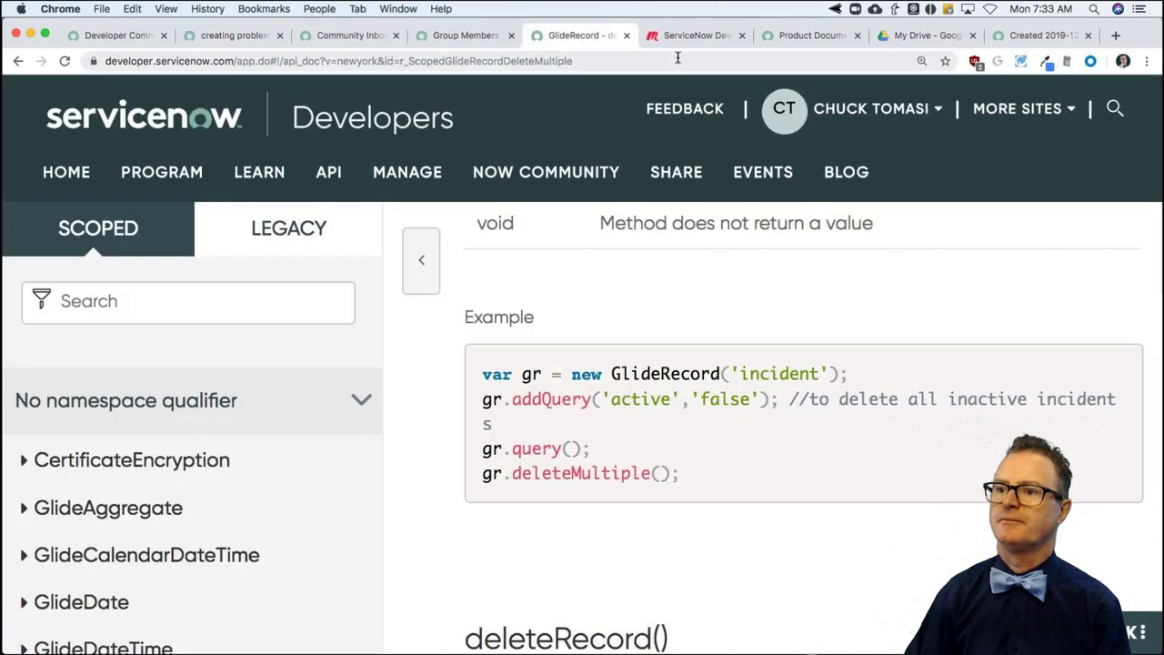
click(1114, 110)
text(setredi)
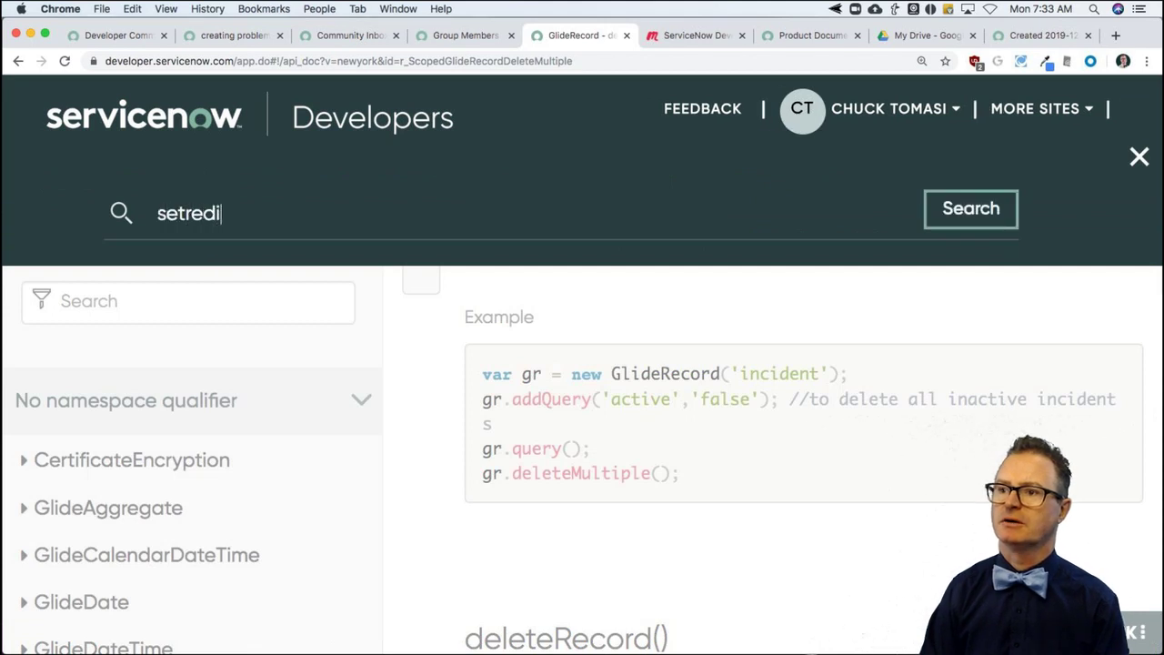
text(recturl)
key(Return)
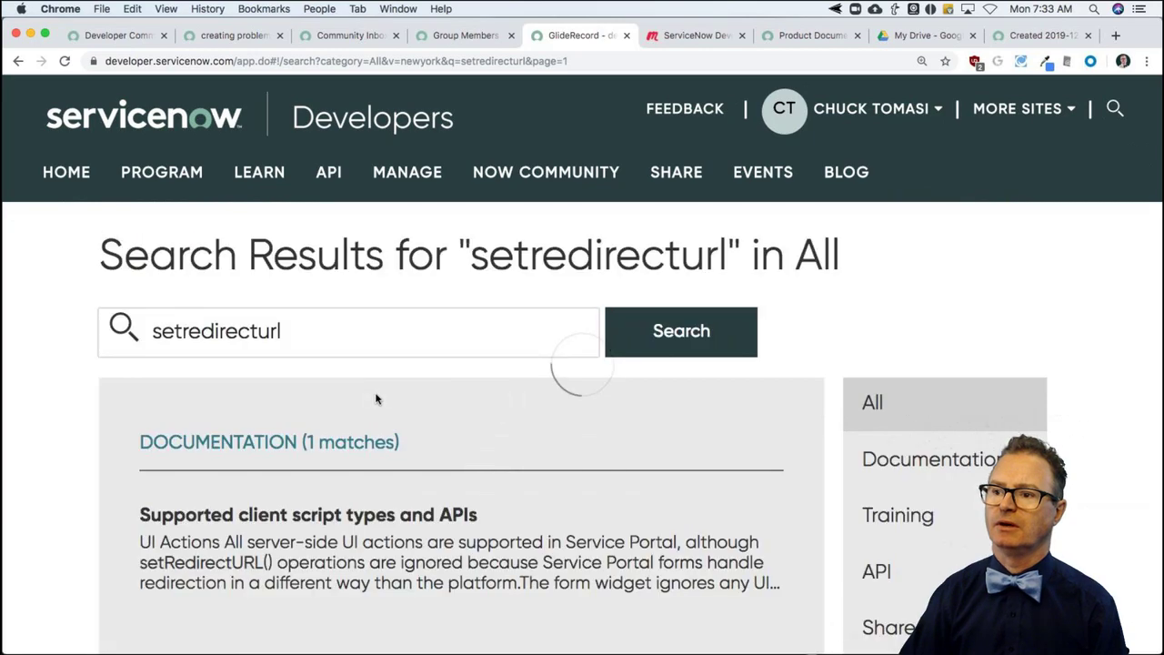
scroll(369, 447, down, 5)
scroll(368, 445, down, 10)
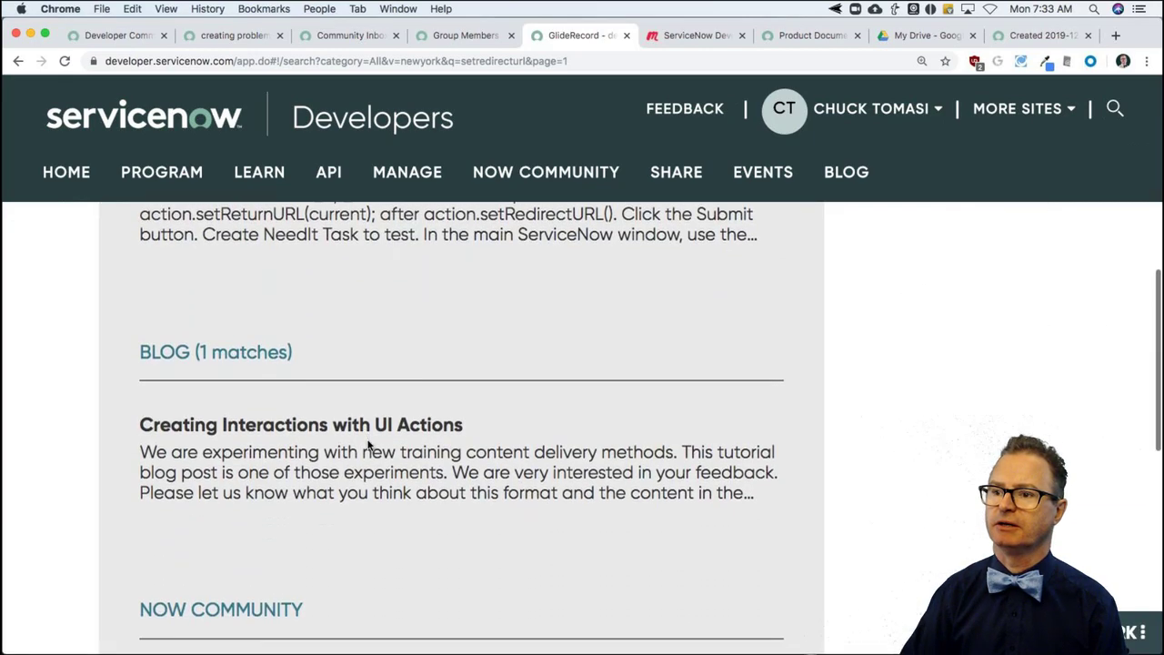
scroll(368, 446, up, 15)
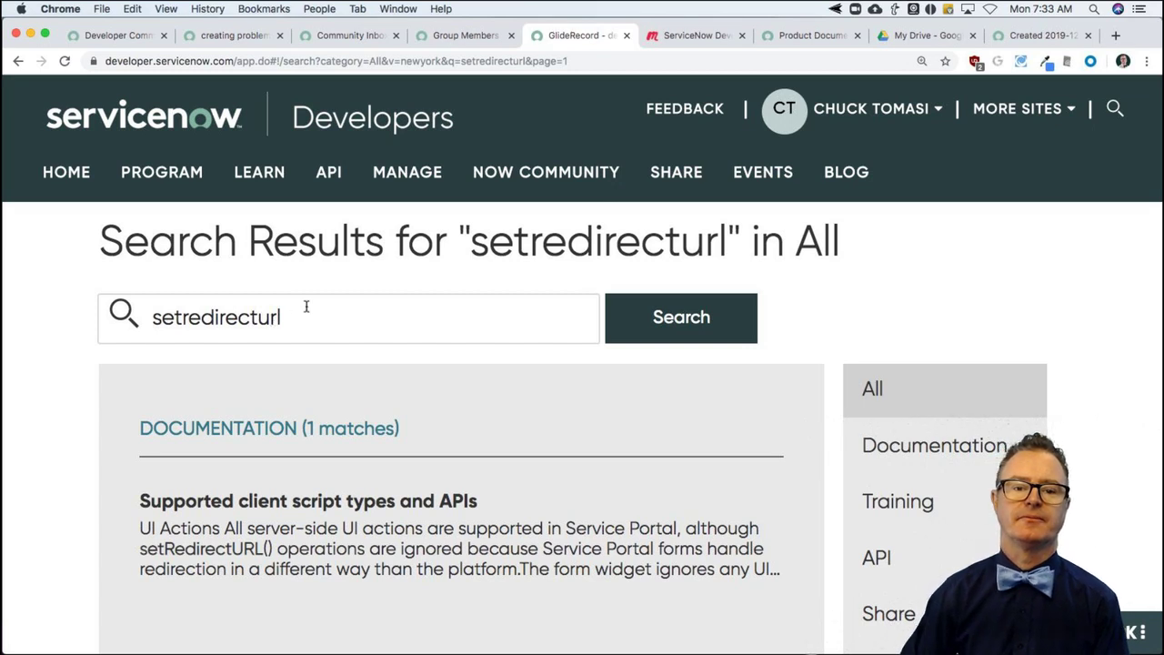
Step: Switch to the developer instance, launch Studio from the application navigator, and load the CLS528 application
click(787, 35)
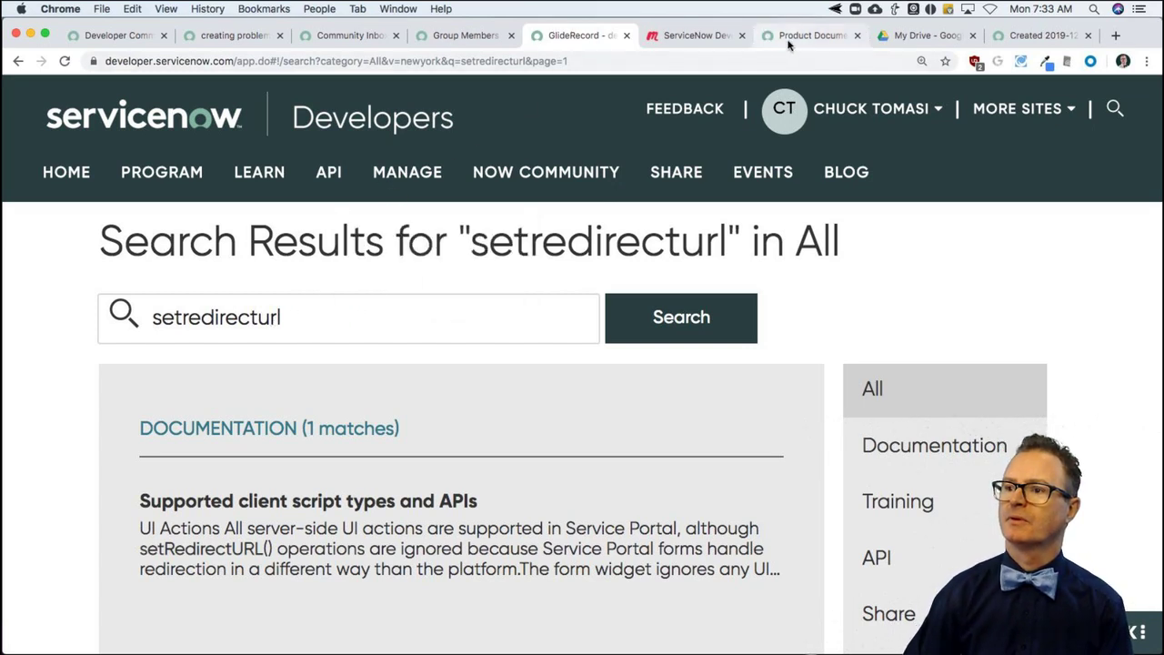
click(567, 185)
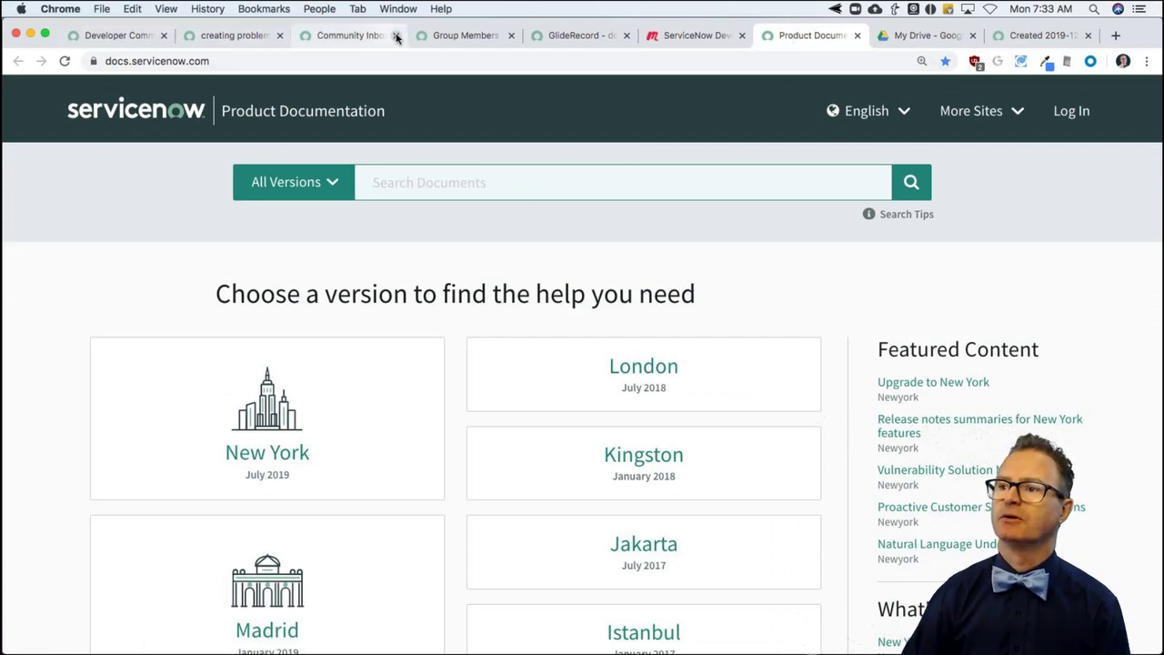
click(338, 39)
click(475, 36)
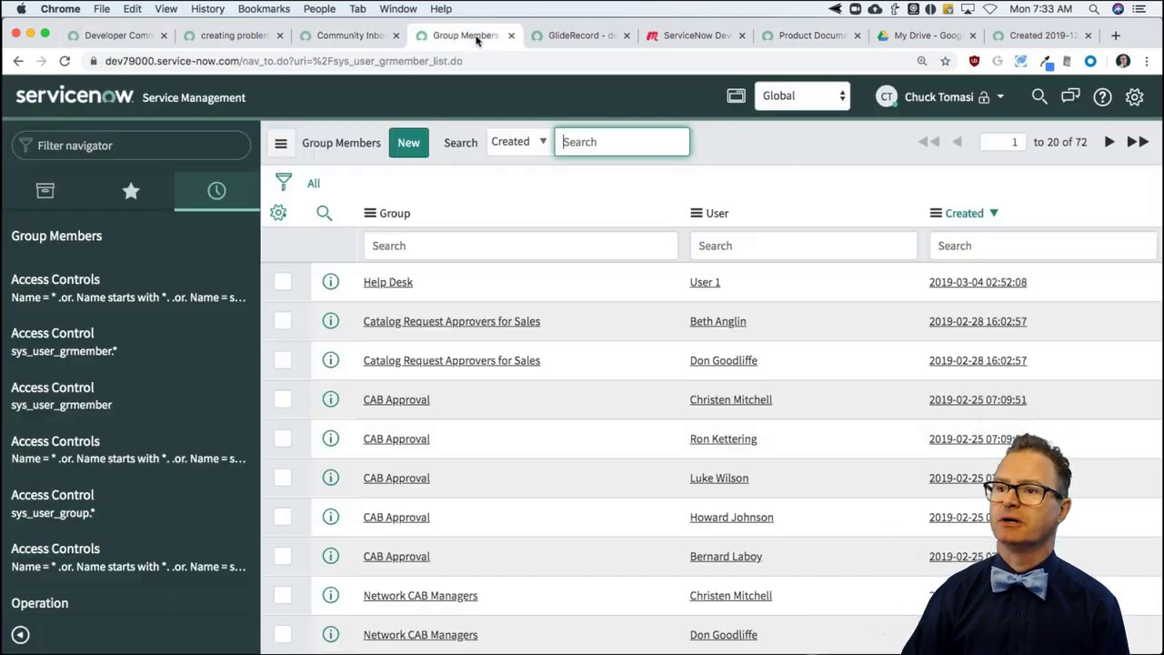
click(106, 142)
text(studio)
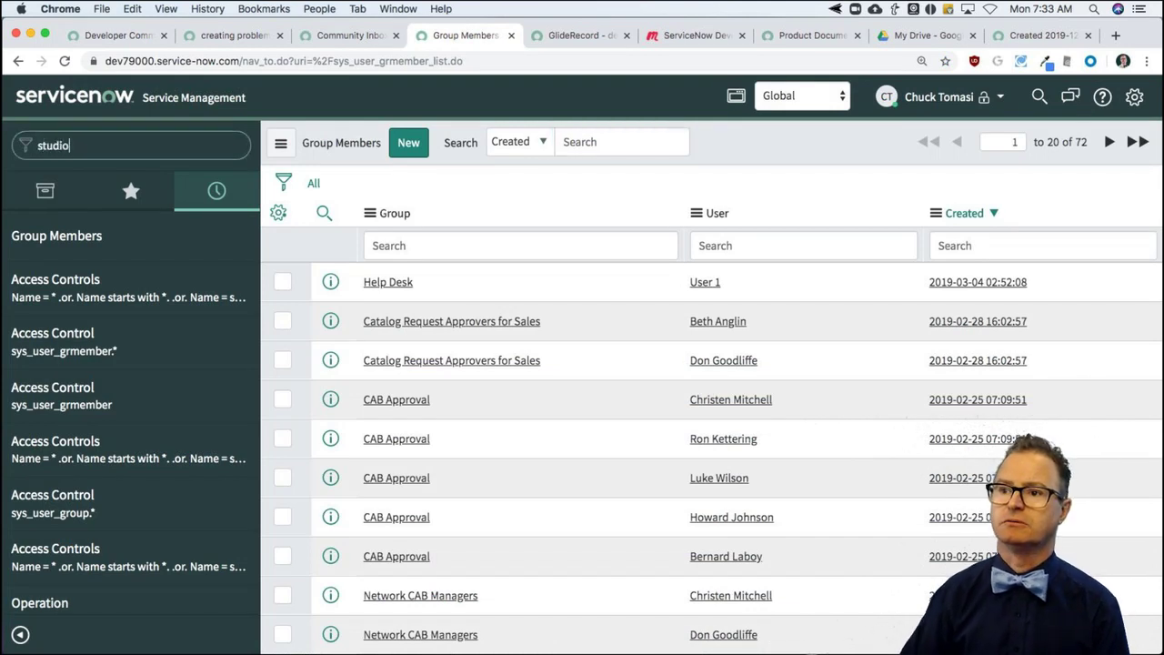
click(58, 301)
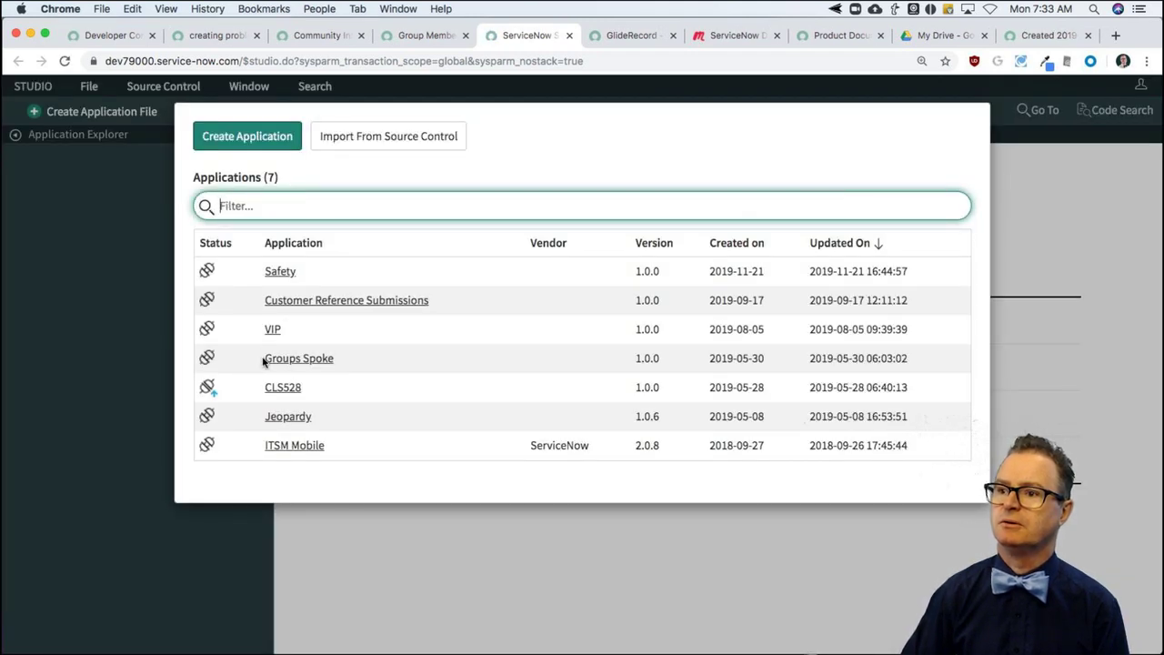
click(289, 387)
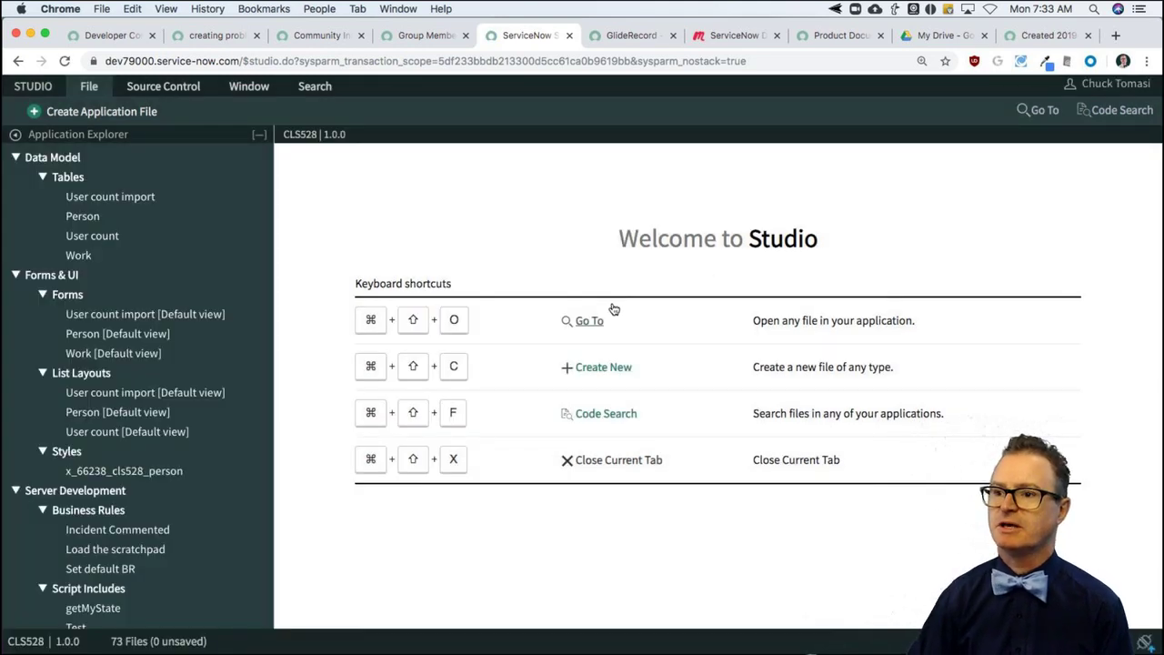
Step: Run a code search for action.setredirecturl across all applications
click(1116, 113)
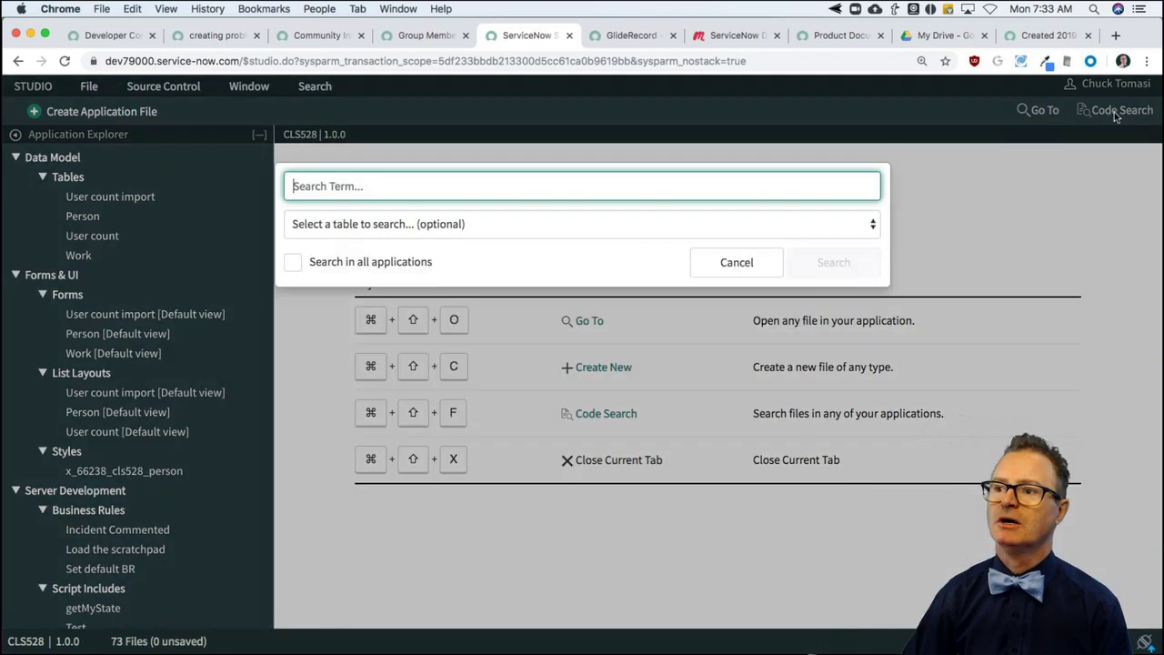
click(293, 263)
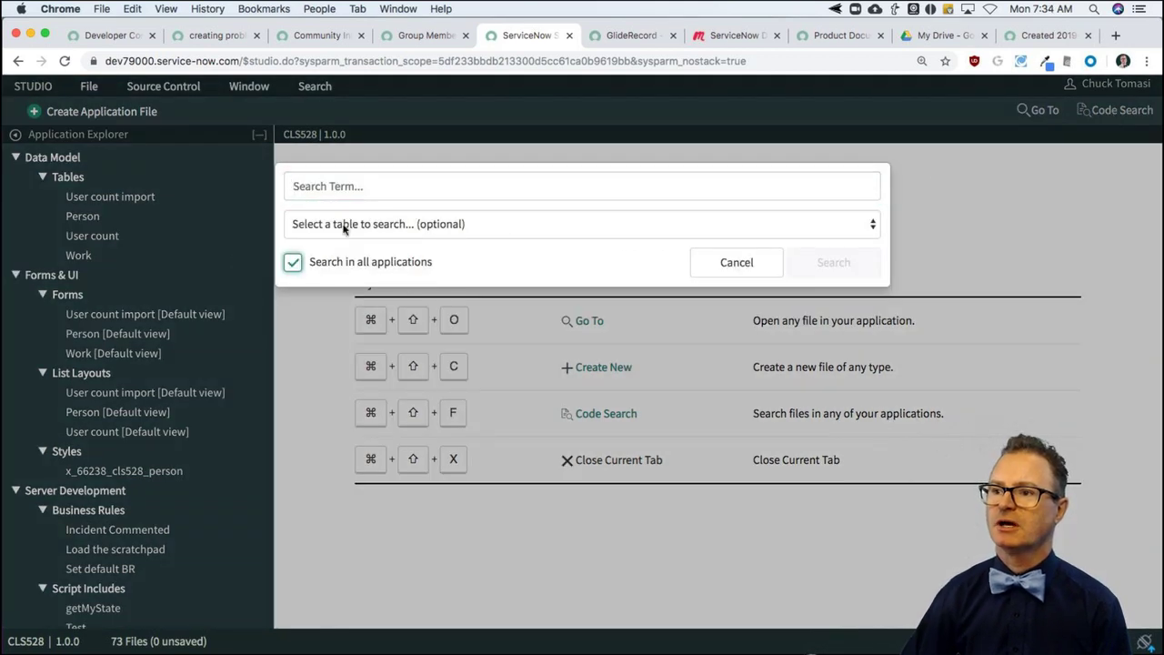
click(355, 186)
text(action.s)
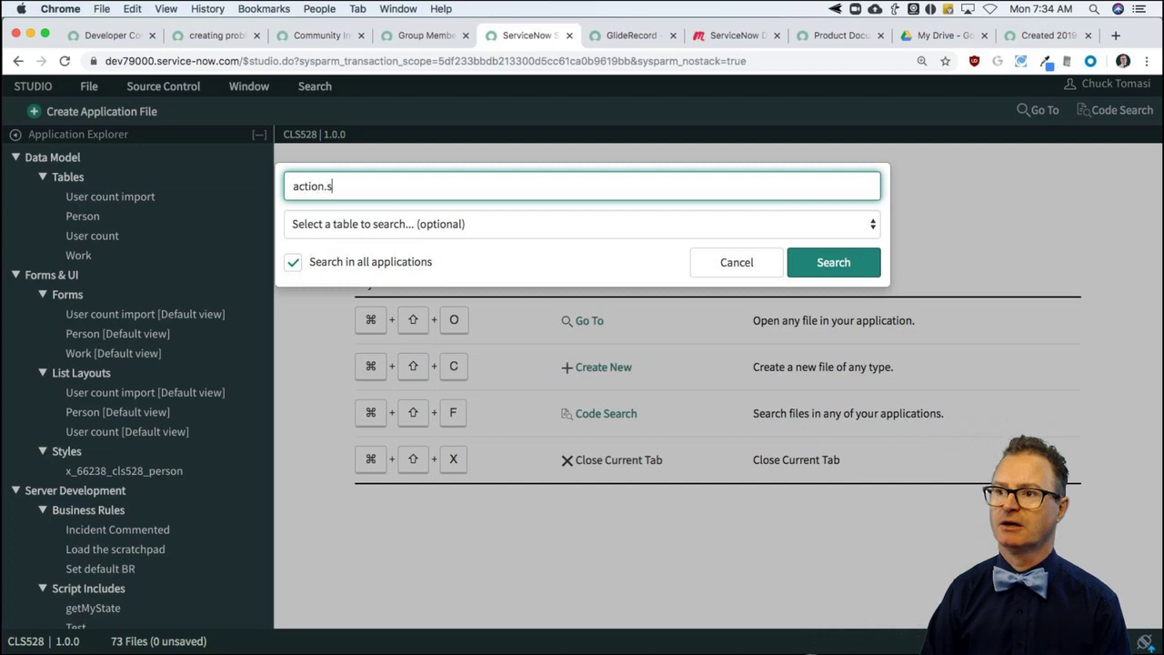
text(etredirectu)
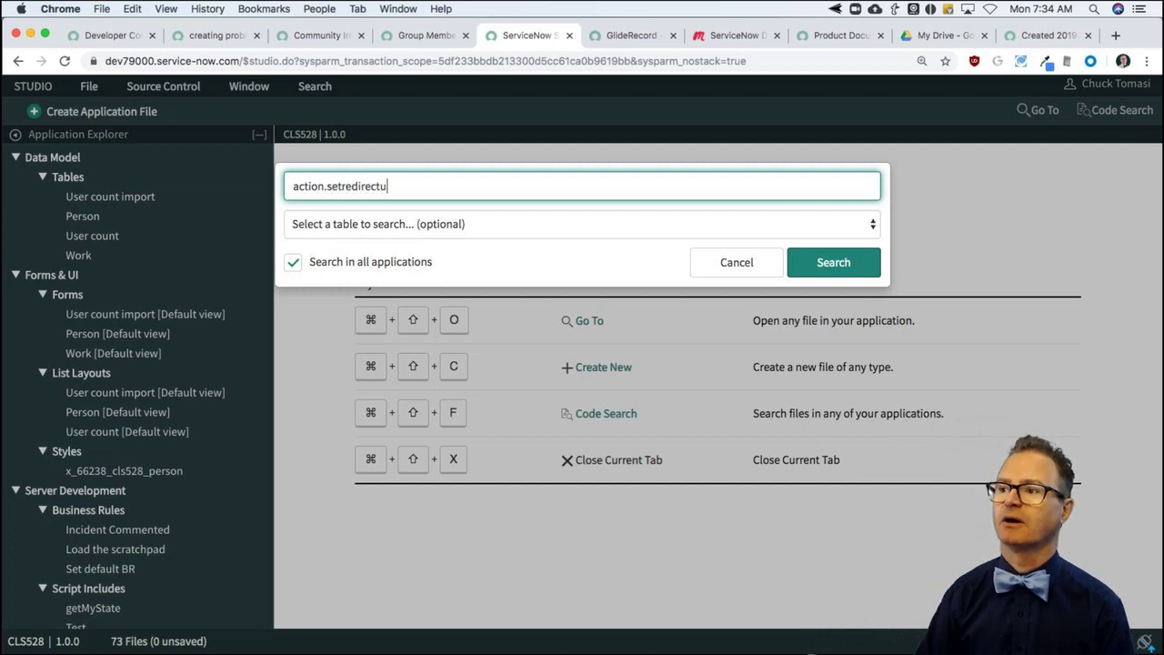
text(rl)
key(Return)
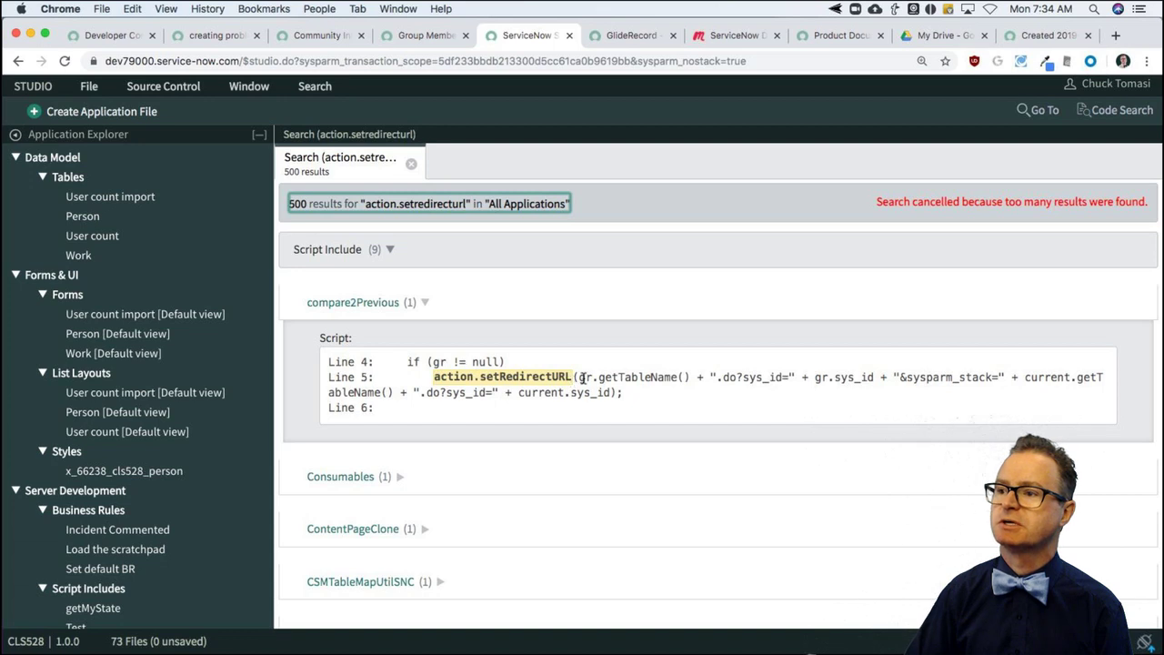
Step: Examine how the URL argument of action.setRedirectURL is built in the compare2Previous script include
drag(582, 376, 1098, 380)
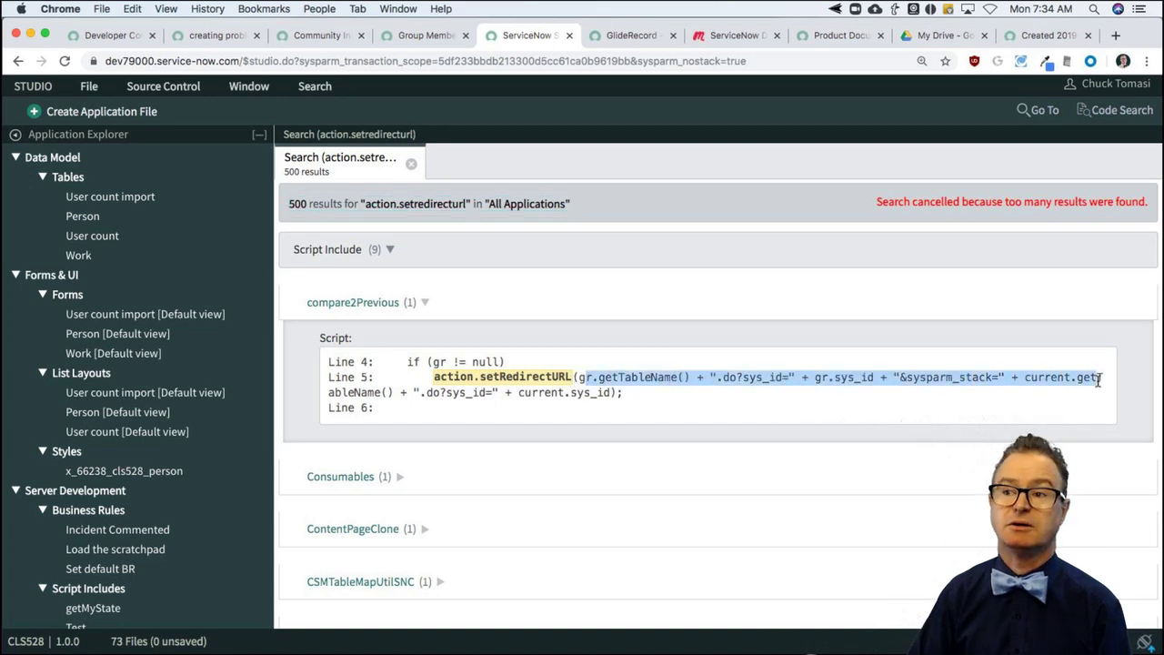
click(644, 376)
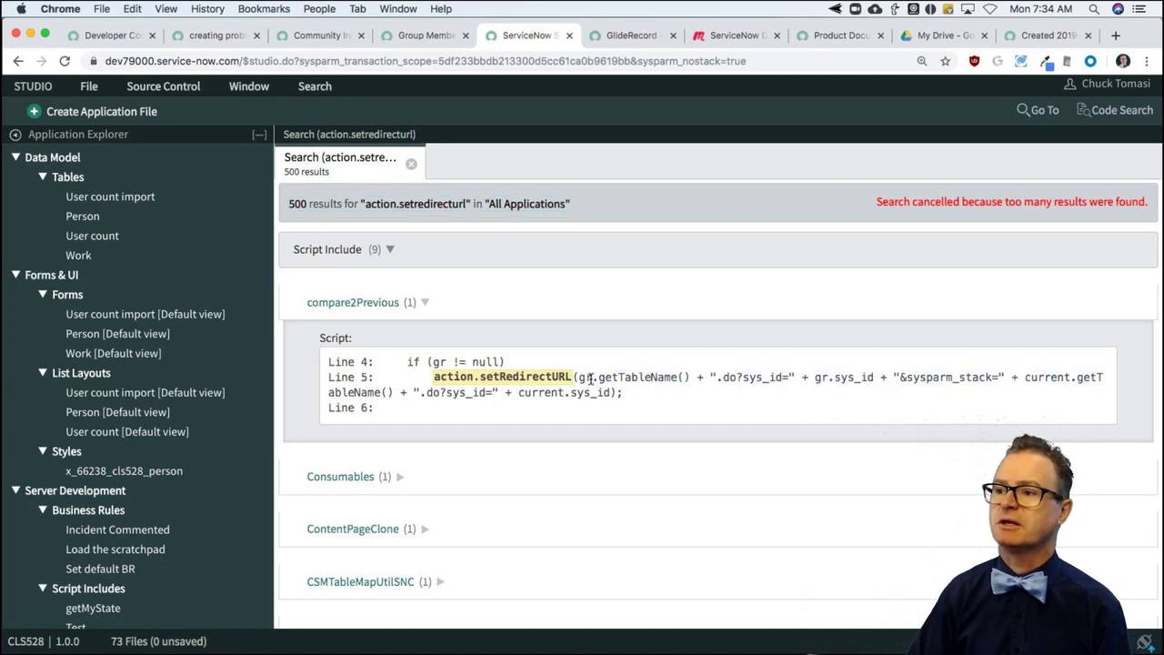
drag(591, 378, 752, 376)
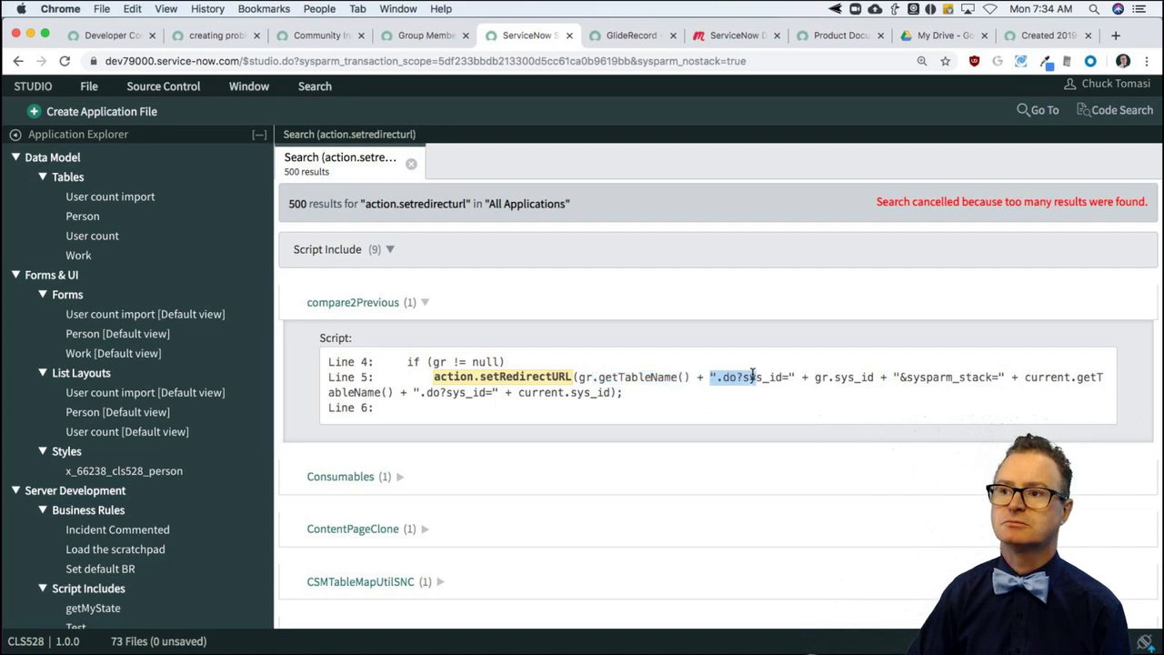
Step: Return to the community question about creating a problem task and post the drafted reply
click(247, 35)
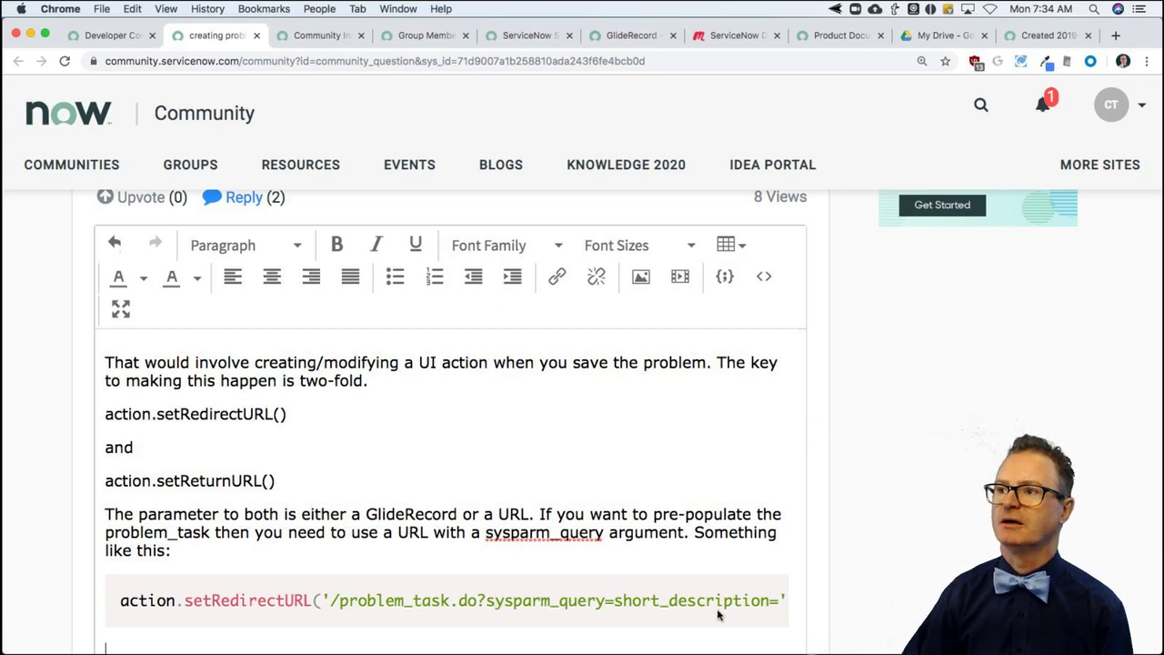
click(733, 37)
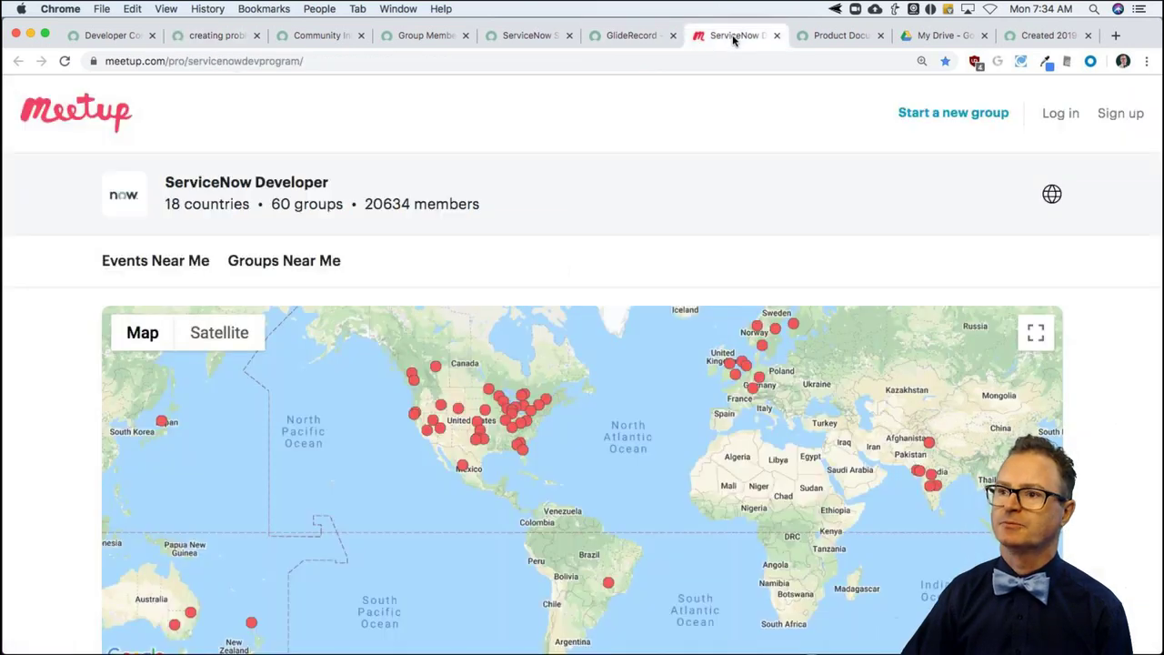
click(318, 36)
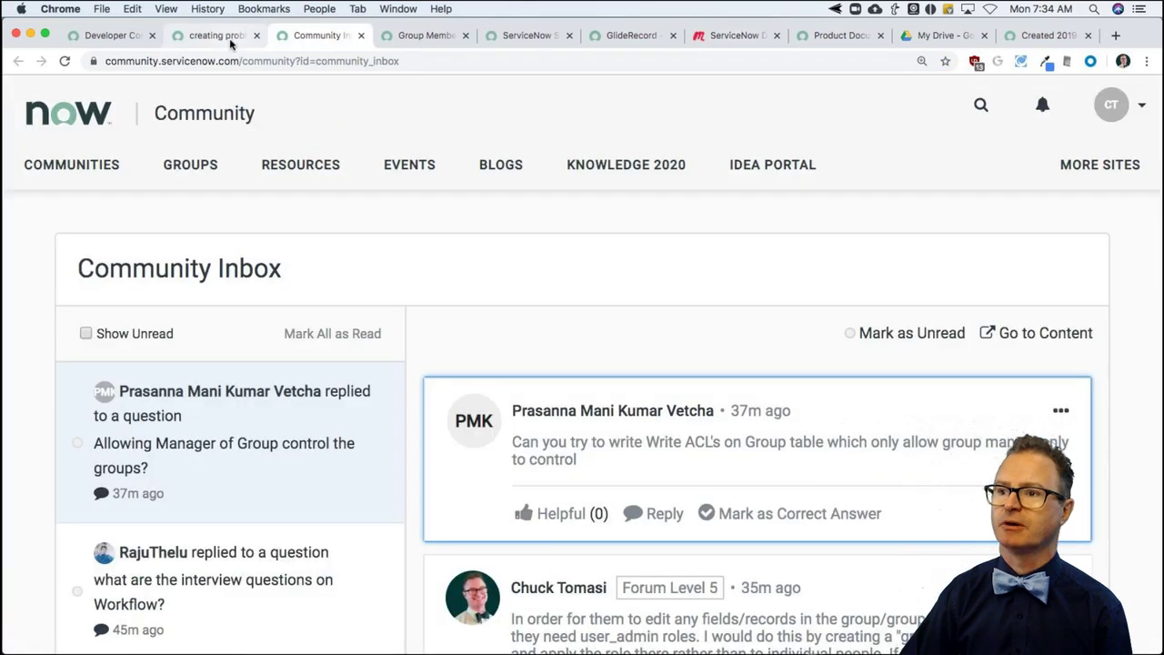
click(230, 42)
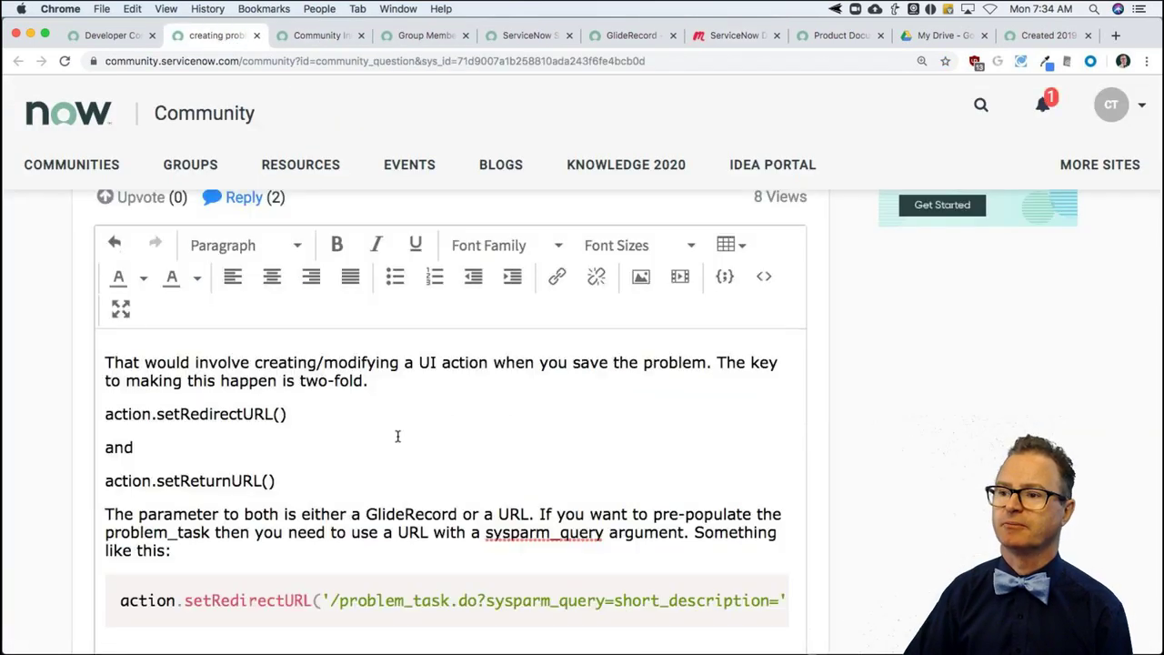
scroll(401, 438, down, 2)
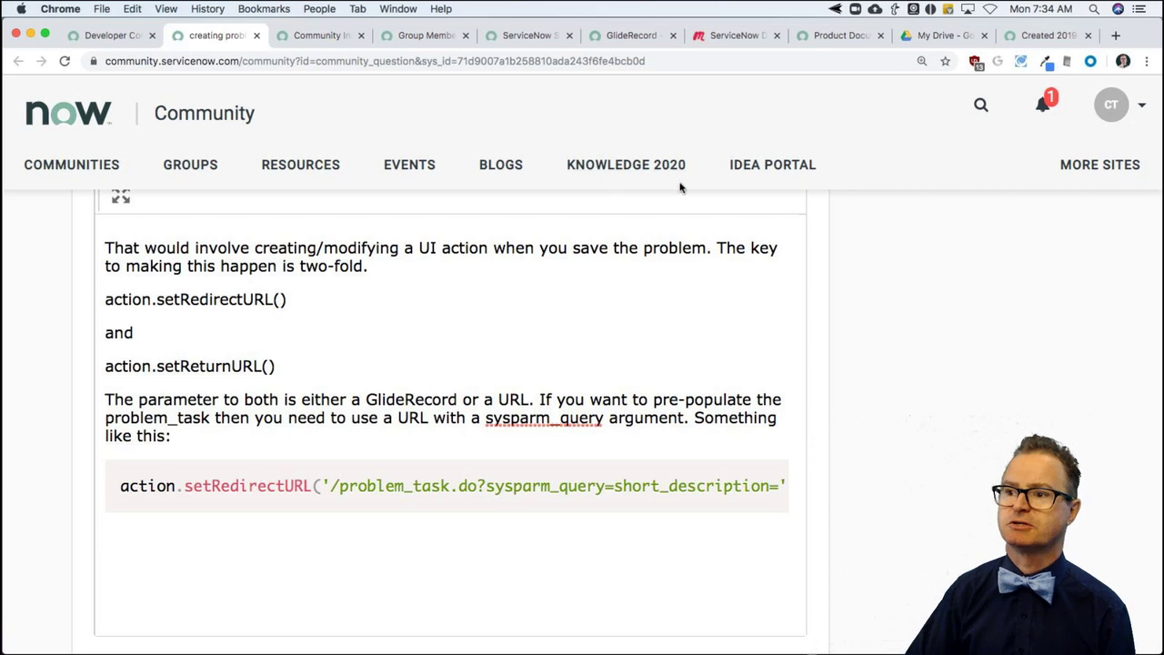
scroll(930, 395, down, 3)
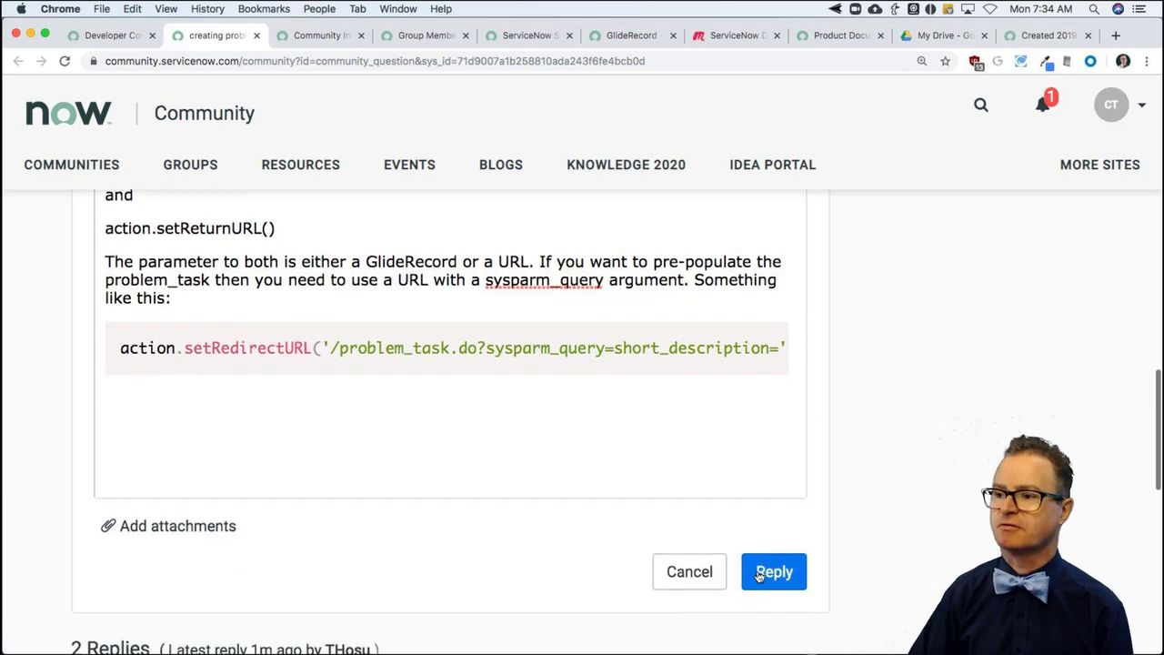
click(773, 573)
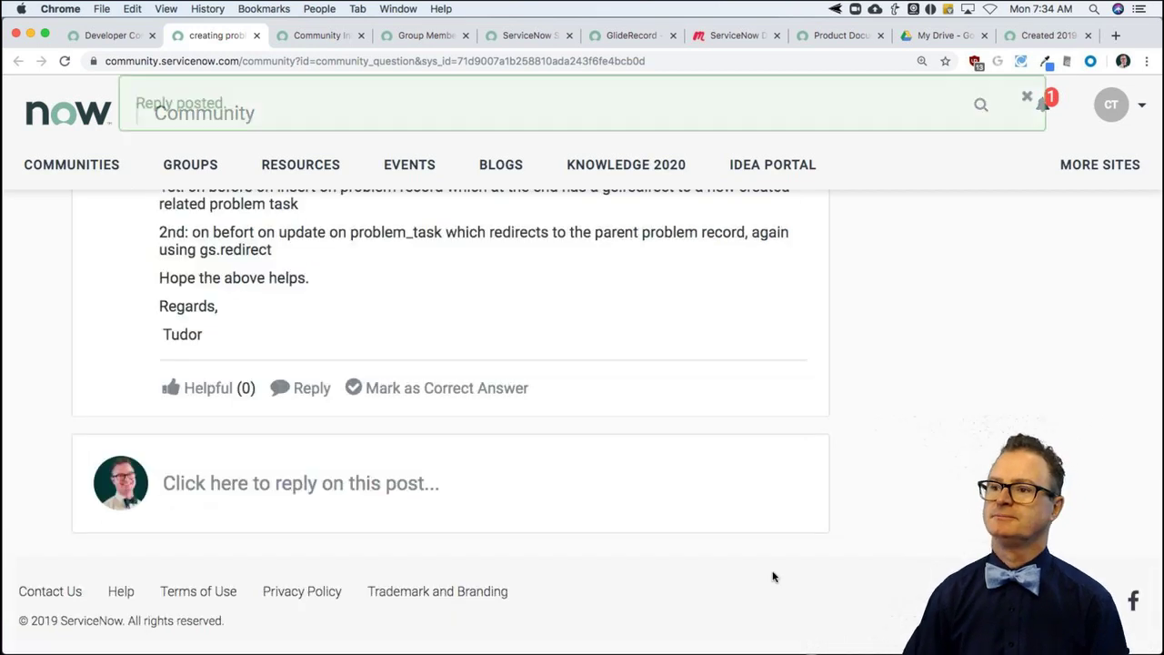
Step: Refresh the question thread and read through its replies, including the newly posted redirect explanation with the code sample
scroll(660, 411, up, 5)
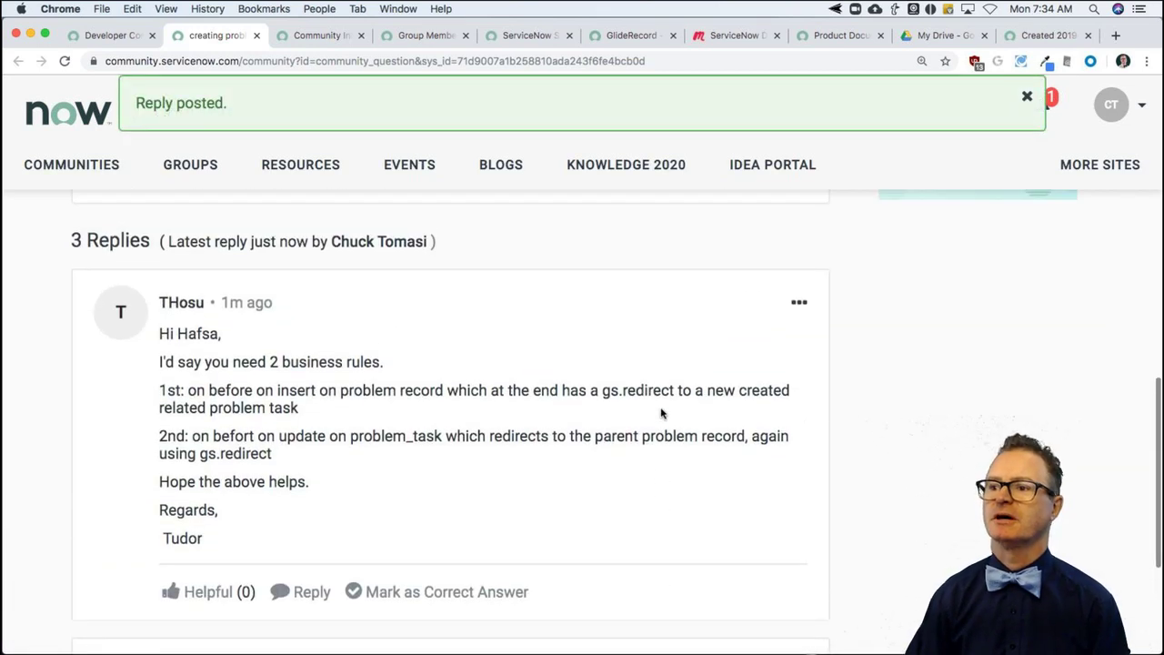
scroll(661, 414, up, 2)
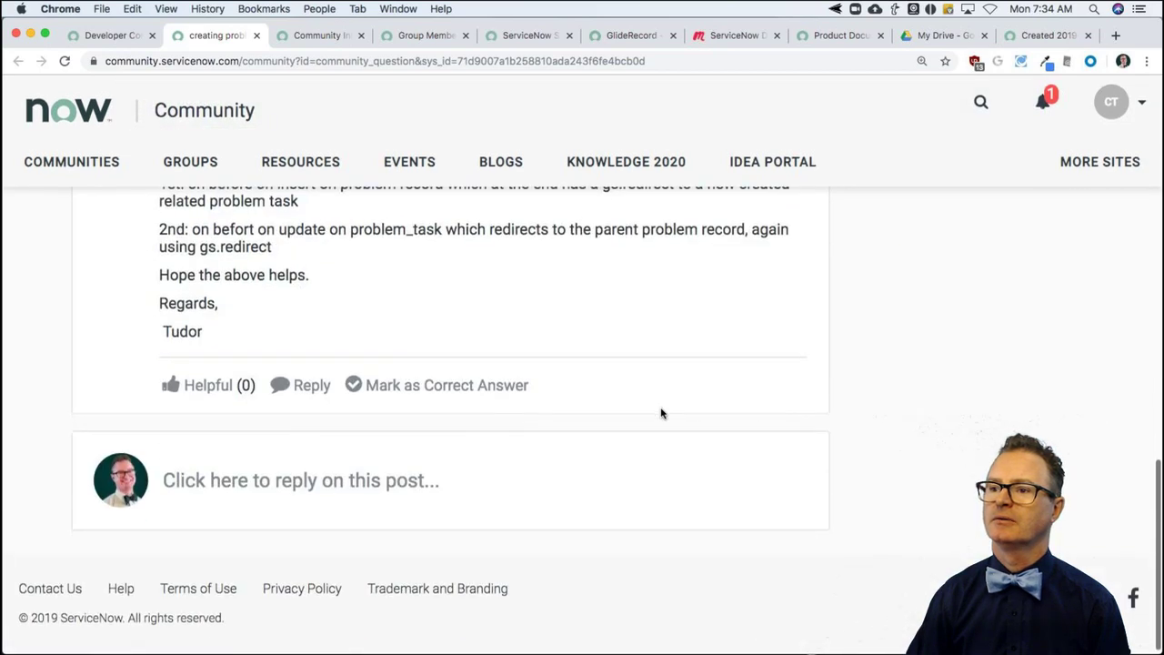
scroll(661, 414, up, 5)
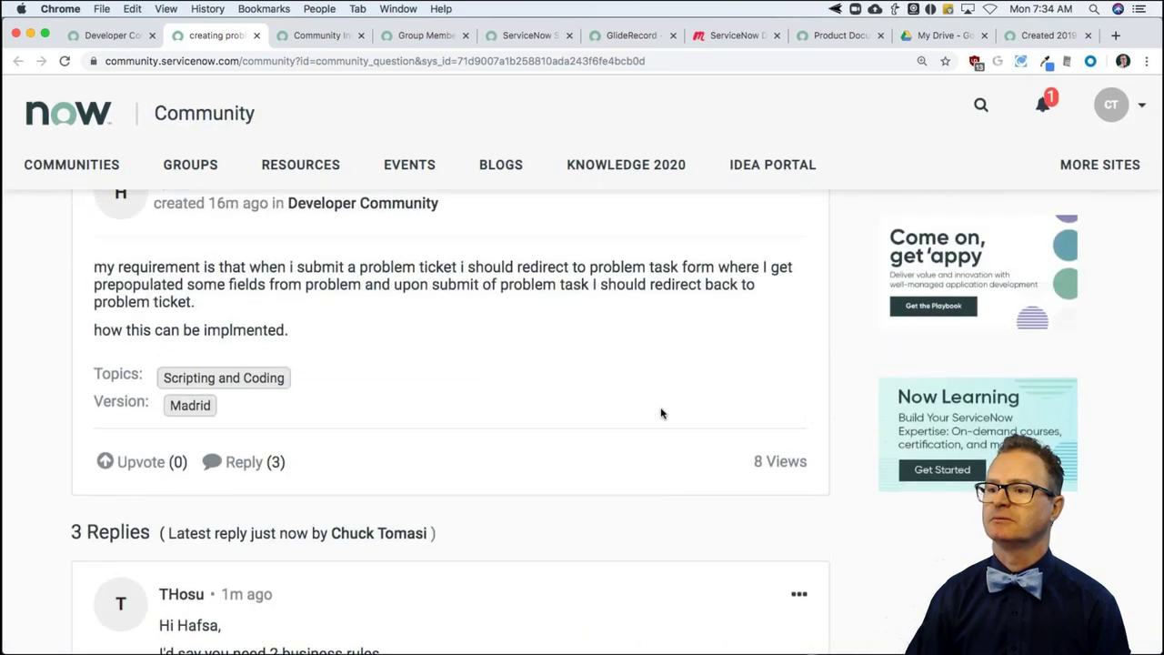
click(250, 466)
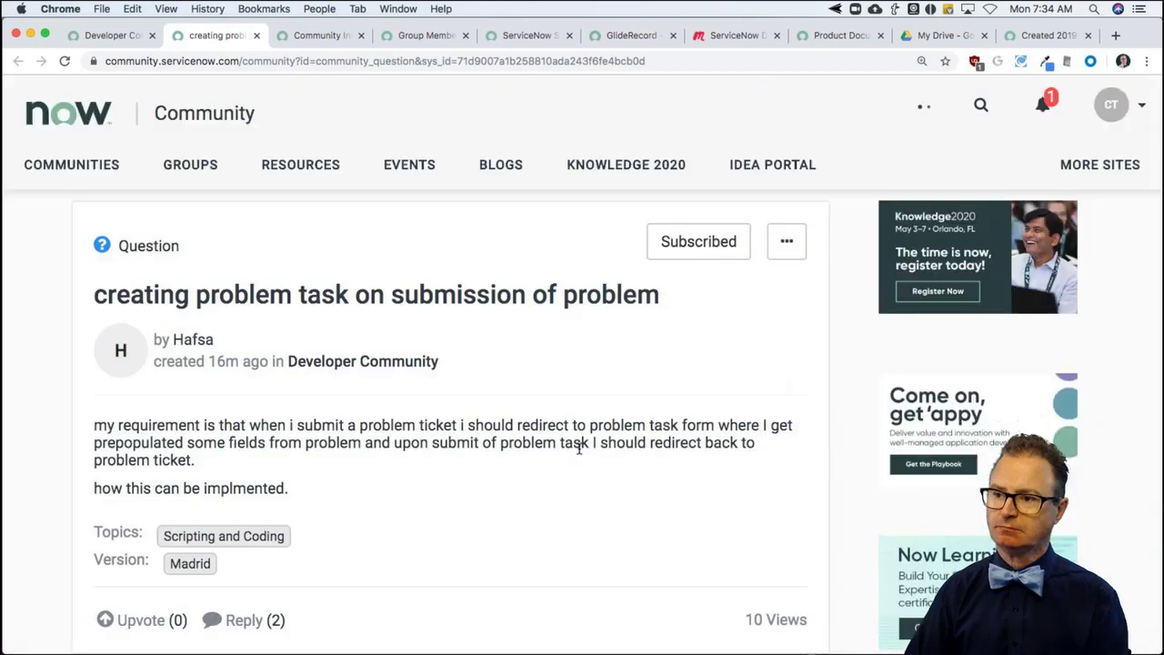
scroll(587, 470, down, 5)
scroll(589, 471, down, 2)
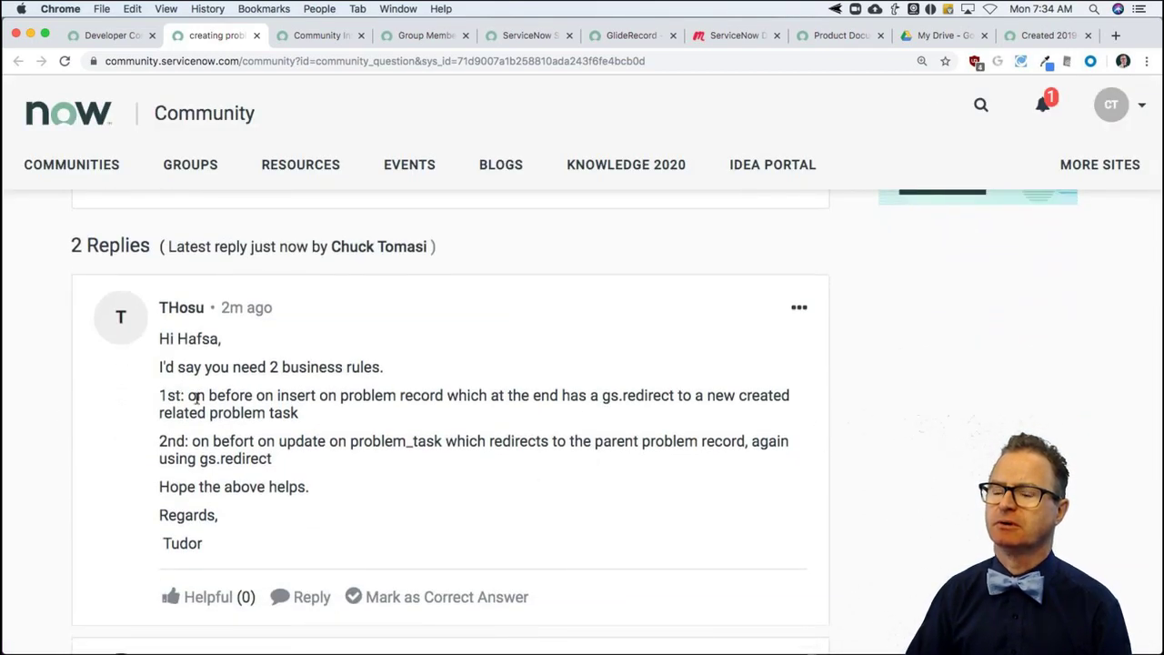
scroll(196, 398, down, 8)
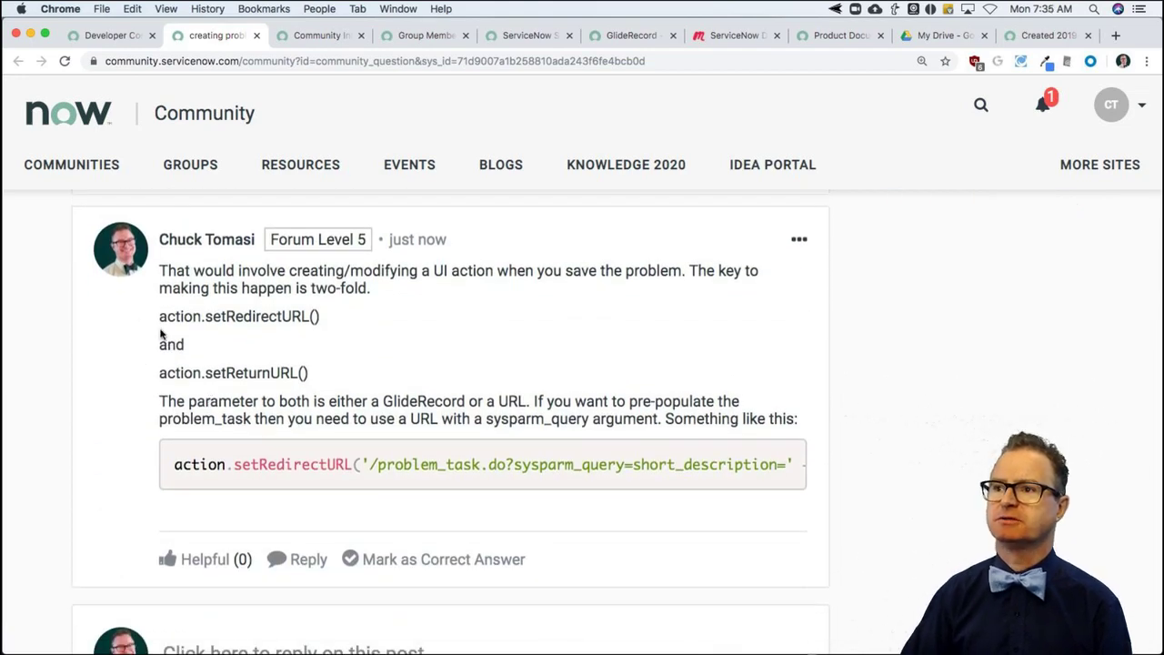
Step: Close the answered question's page, revisit the Developer Community forum, and switch to Google Drive
click(255, 36)
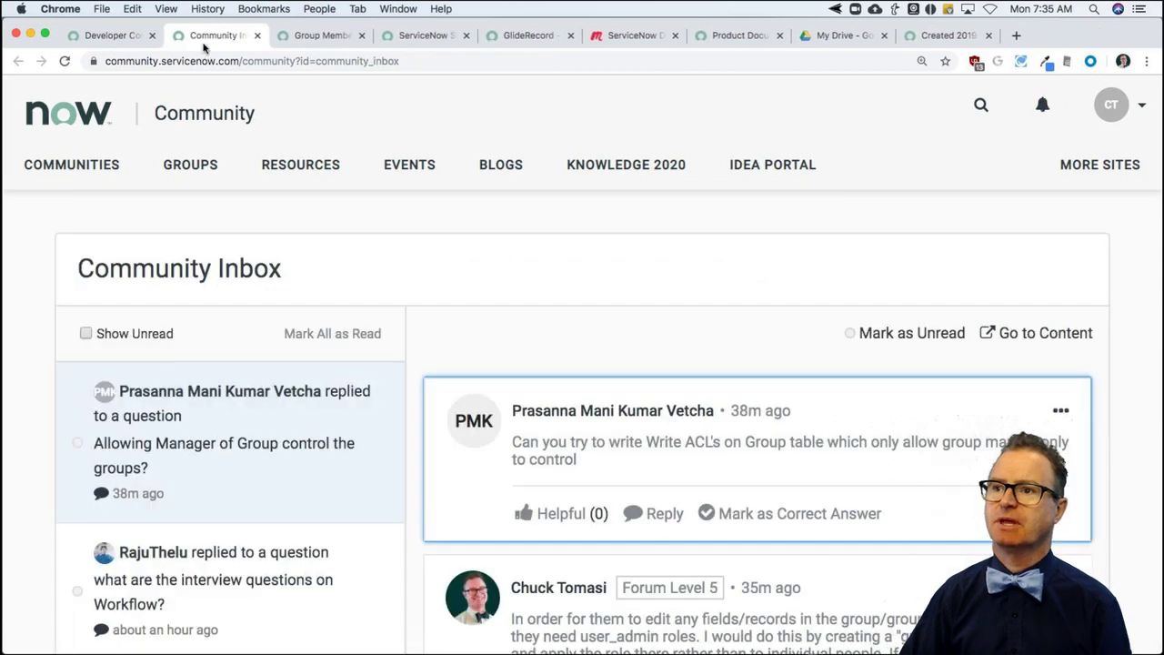
click(124, 38)
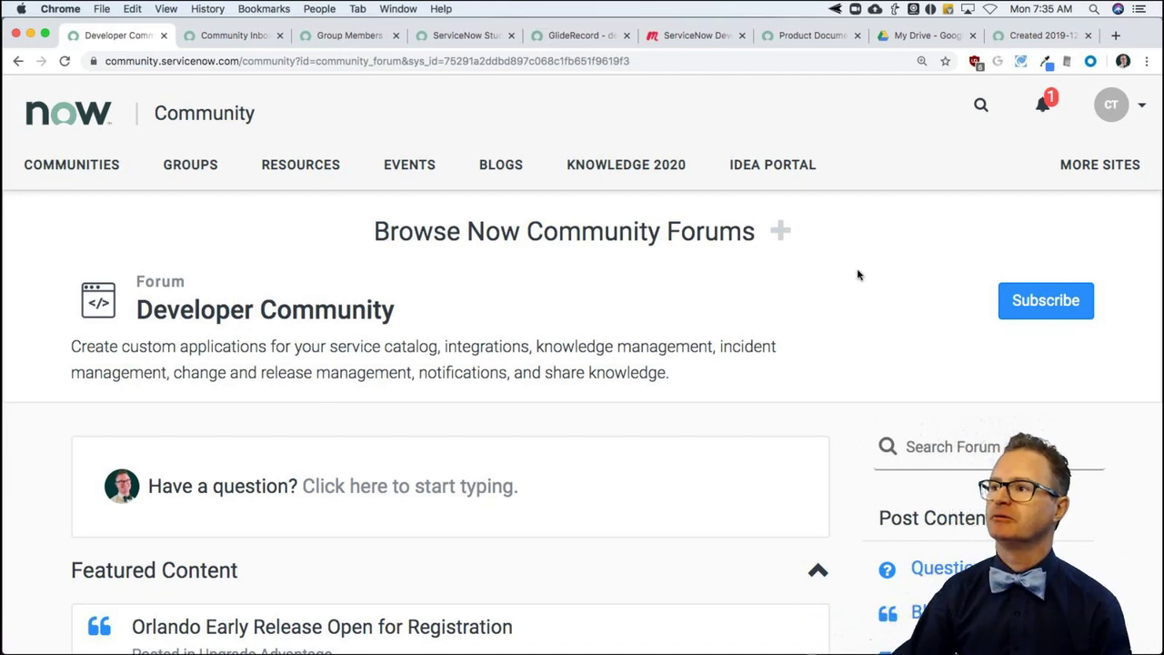
click(925, 36)
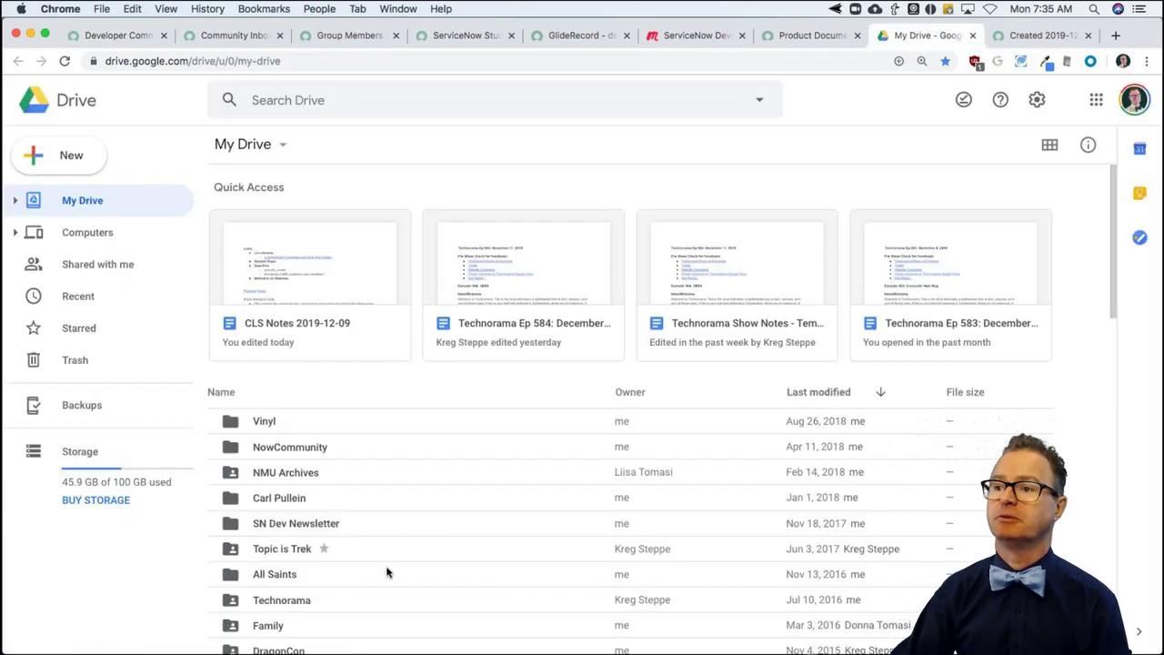
Step: Open the CLS Notes 2019-12-09 document and follow its link to the g_scratchpad community question
click(346, 262)
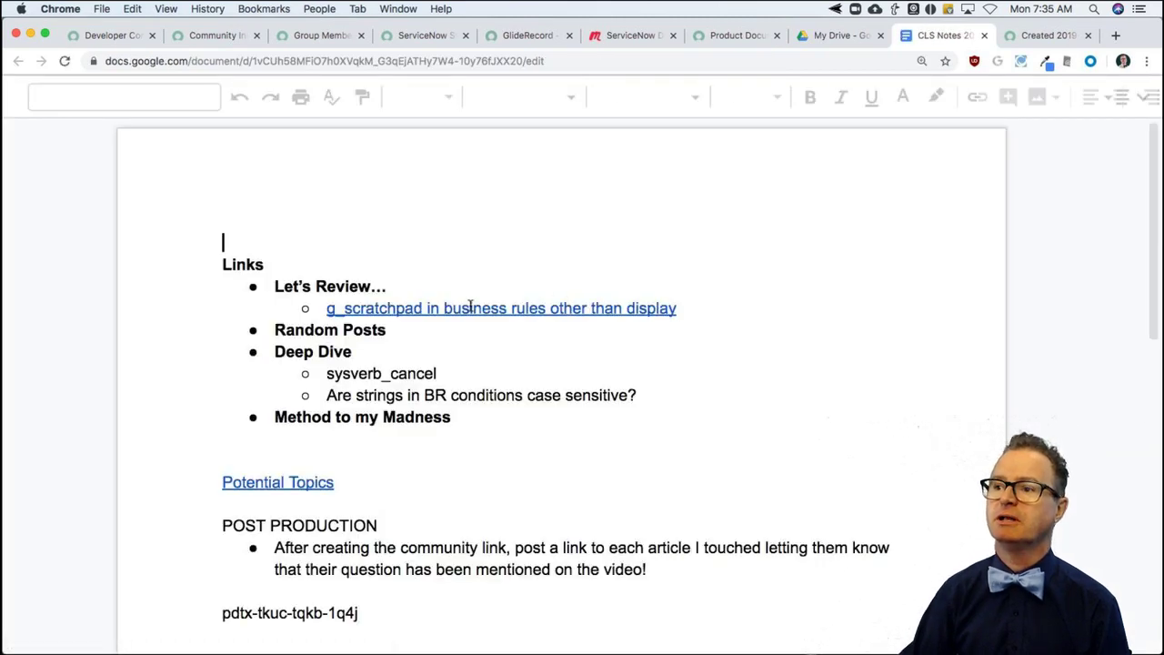
click(403, 307)
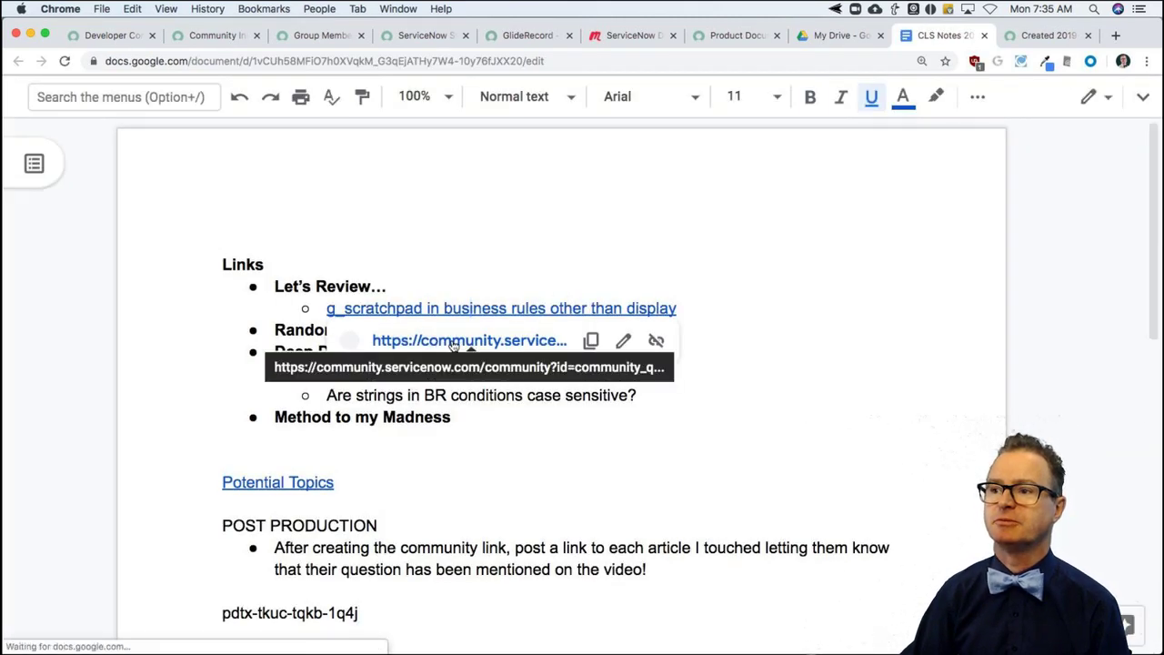
click(469, 340)
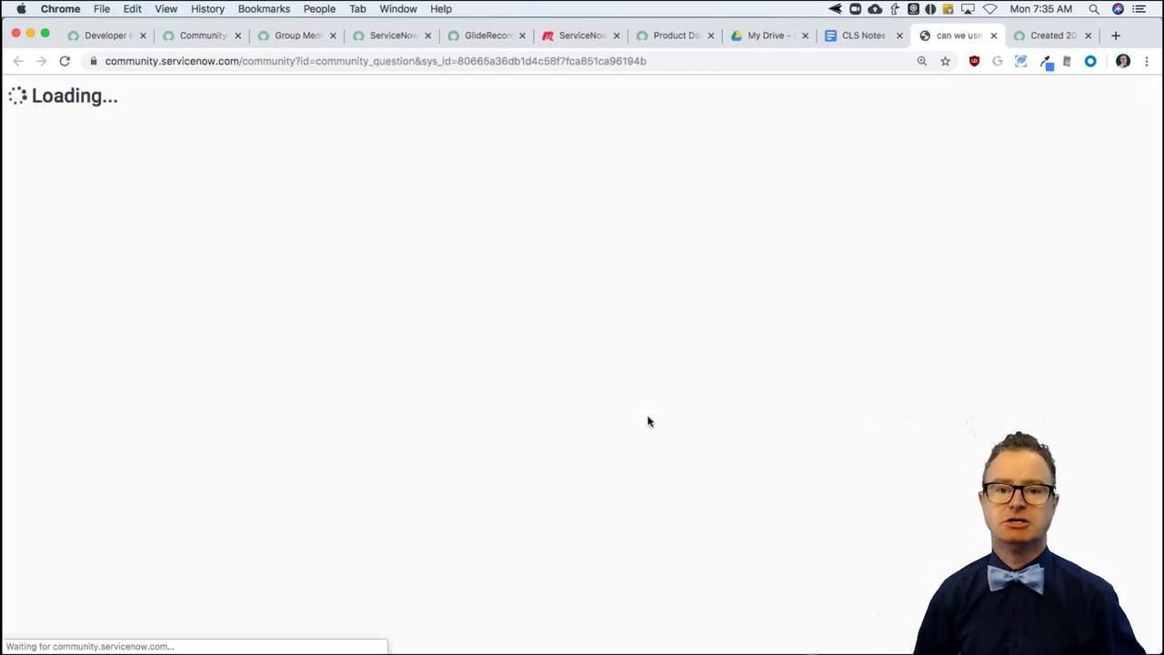
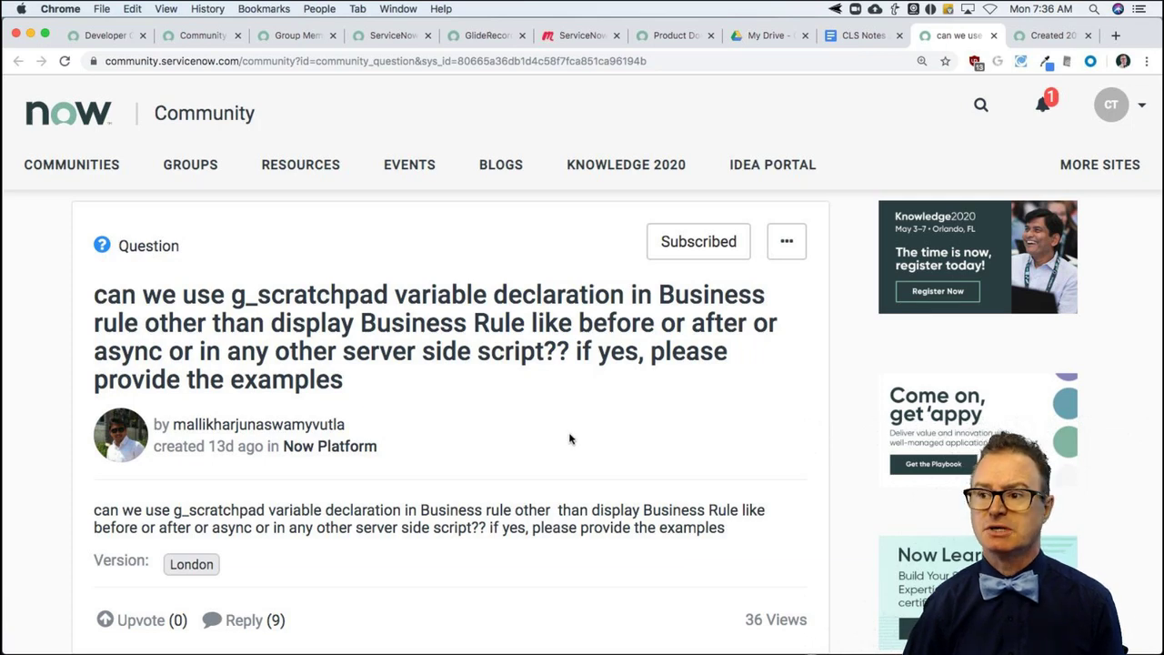
Step: Read the question about using g_scratchpad outside display business rules, including the reply on its availability to display rules
scroll(569, 439, down, 8)
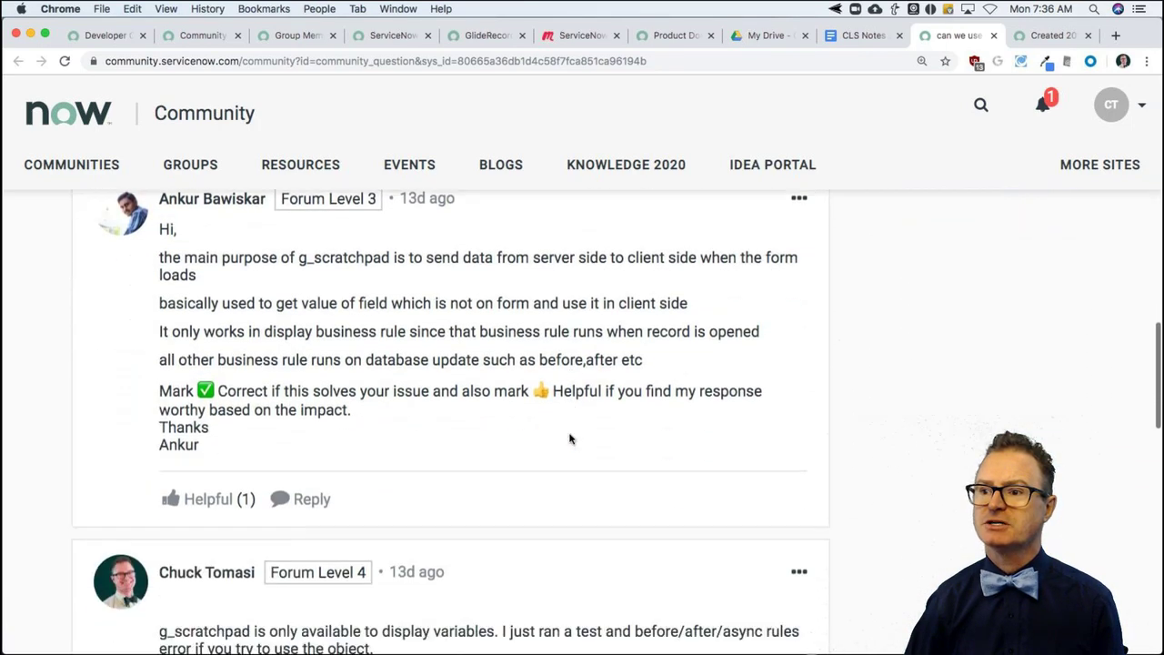
scroll(569, 439, down, 5)
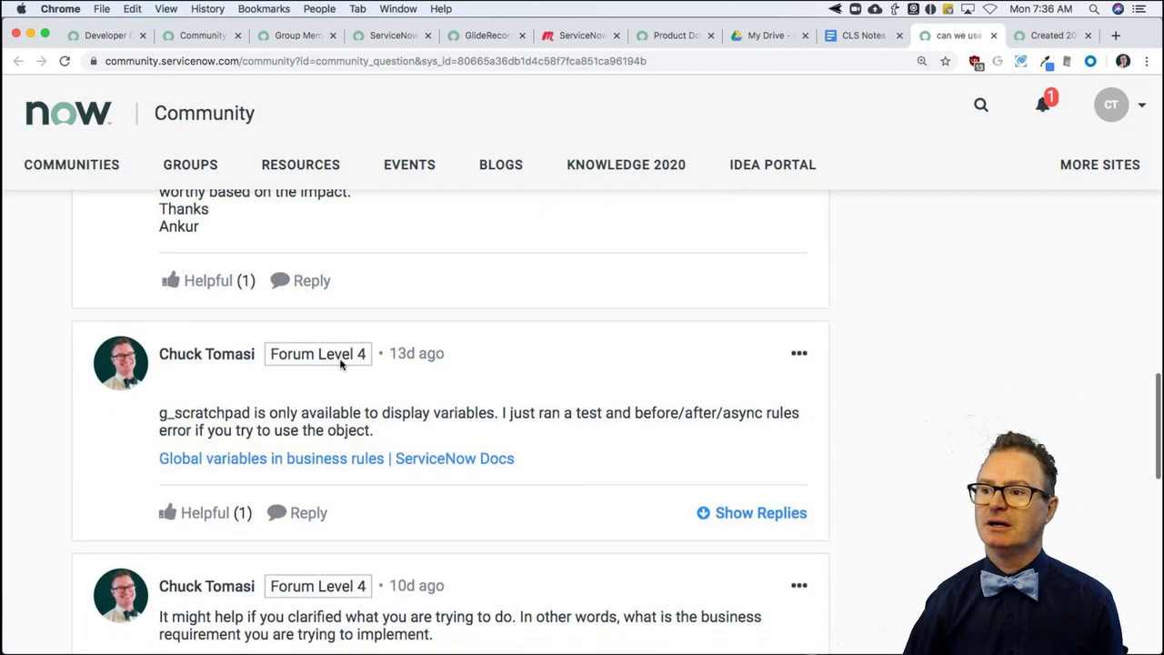
drag(225, 413, 537, 418)
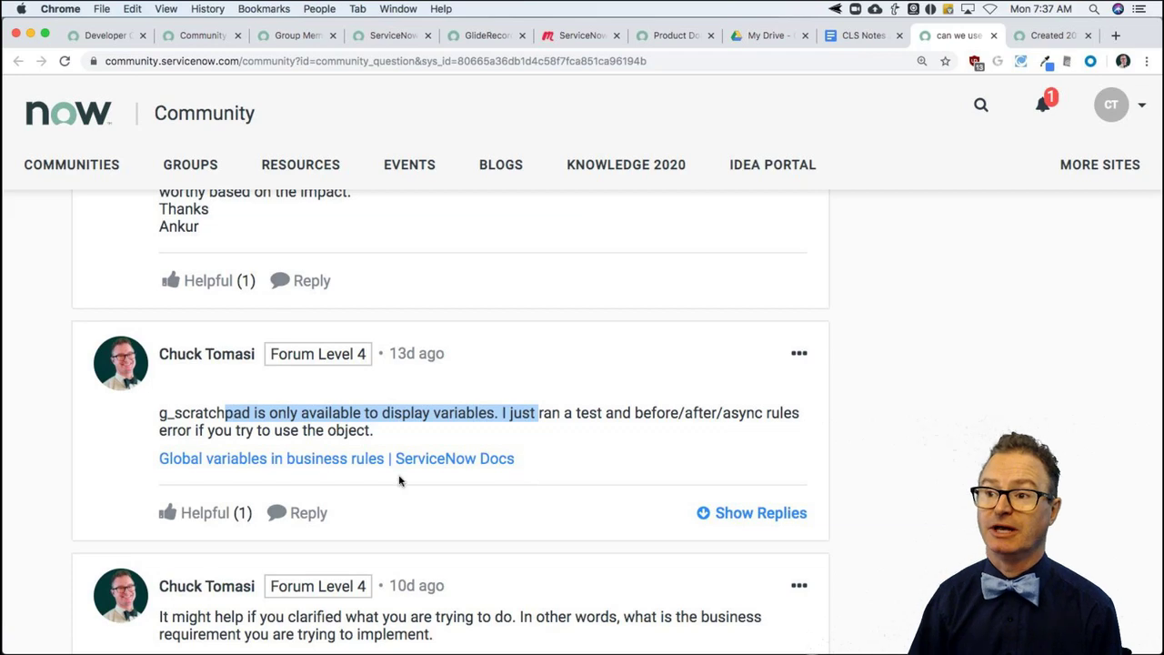
click(100, 406)
scroll(100, 406, up, 15)
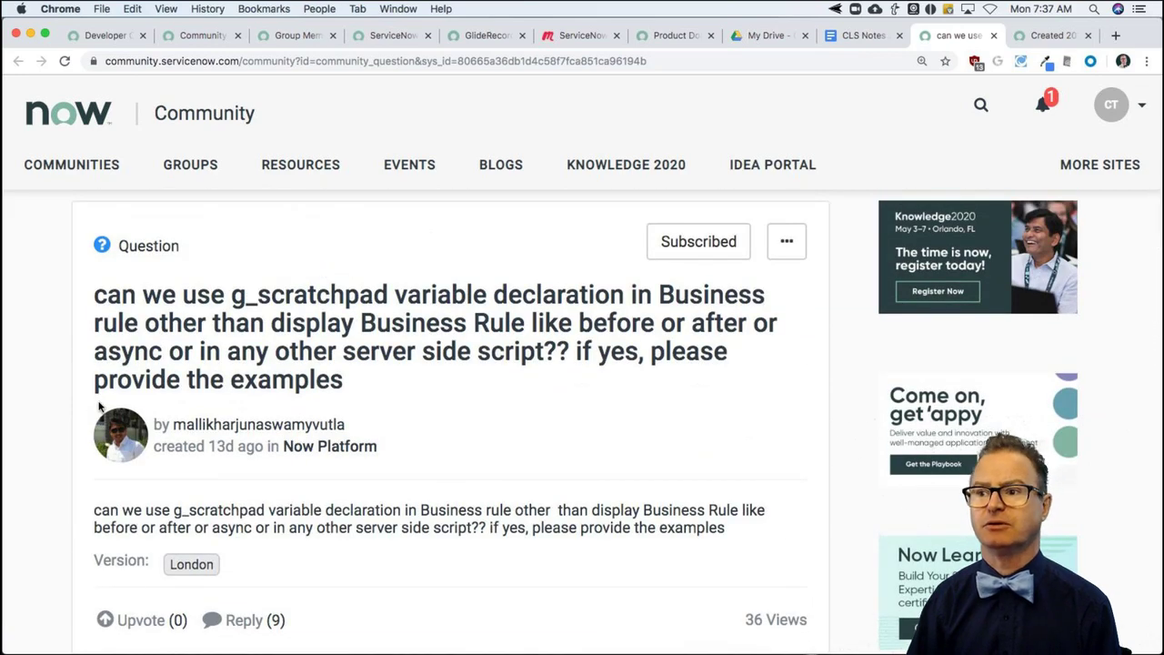
scroll(141, 453, down, 5)
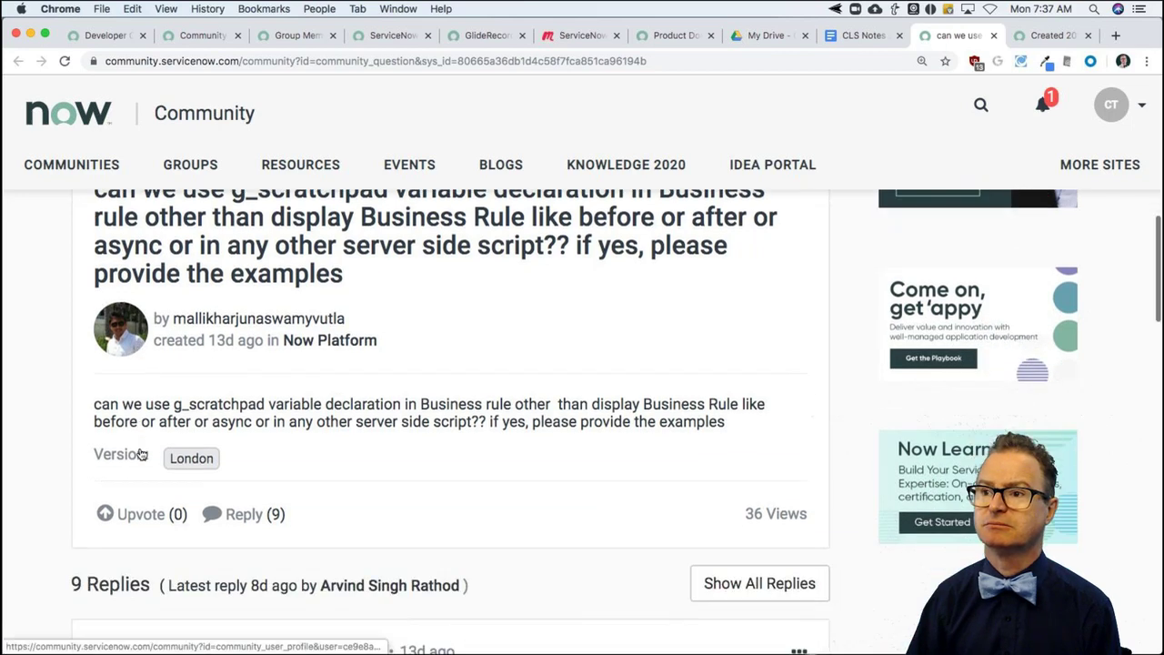
scroll(141, 453, up, 5)
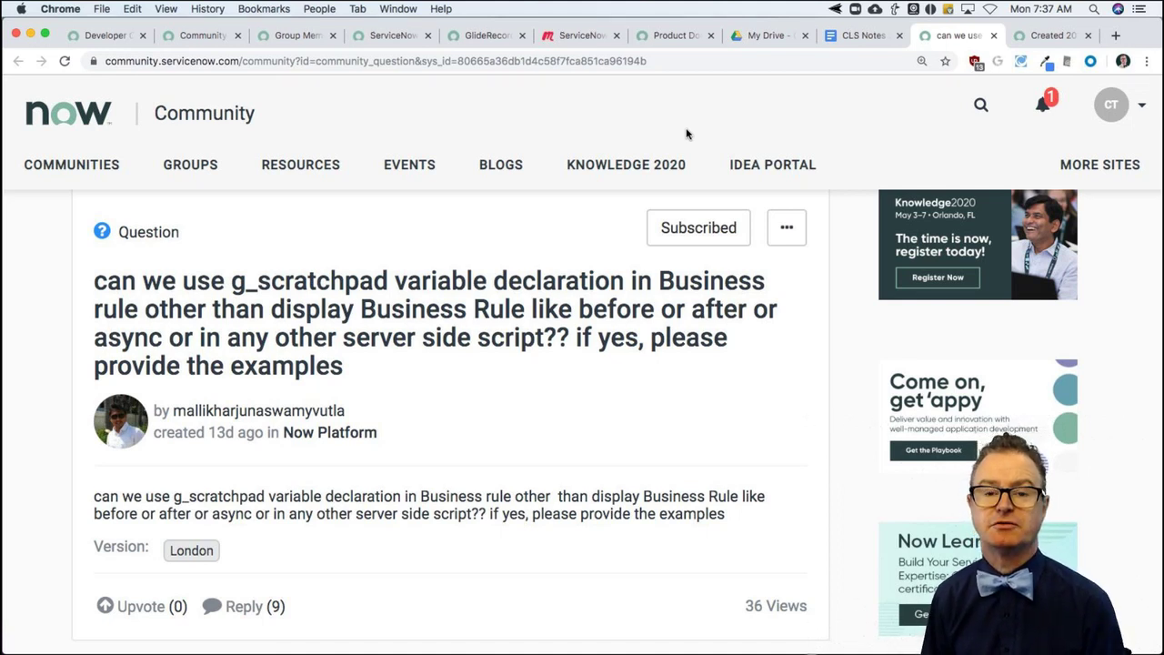
Step: Highlight the sysverb_cancel topic in the notes, and open the first record of the CLS528 Persons list in the ServiceNow instance
click(864, 36)
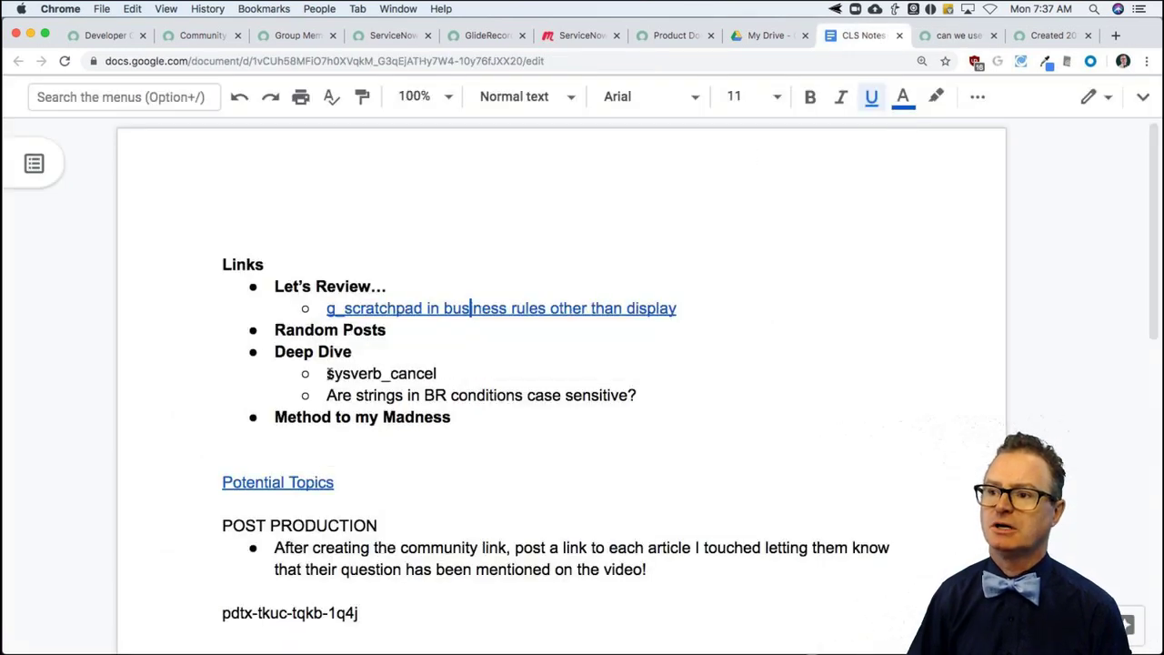
drag(326, 373, 450, 372)
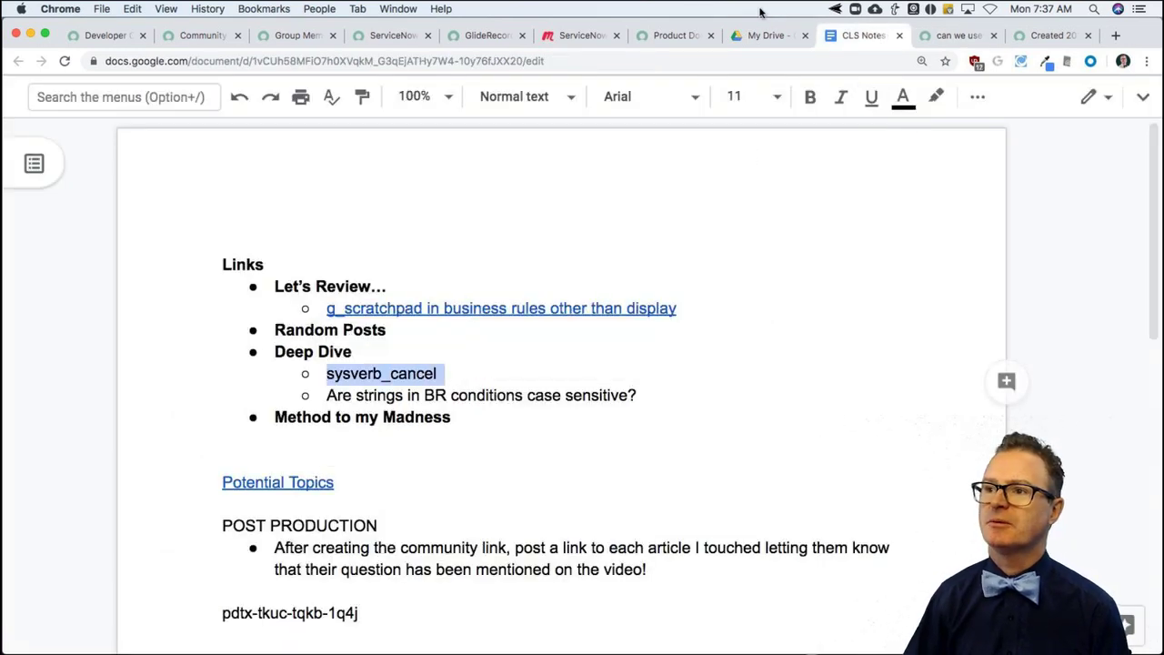
click(291, 36)
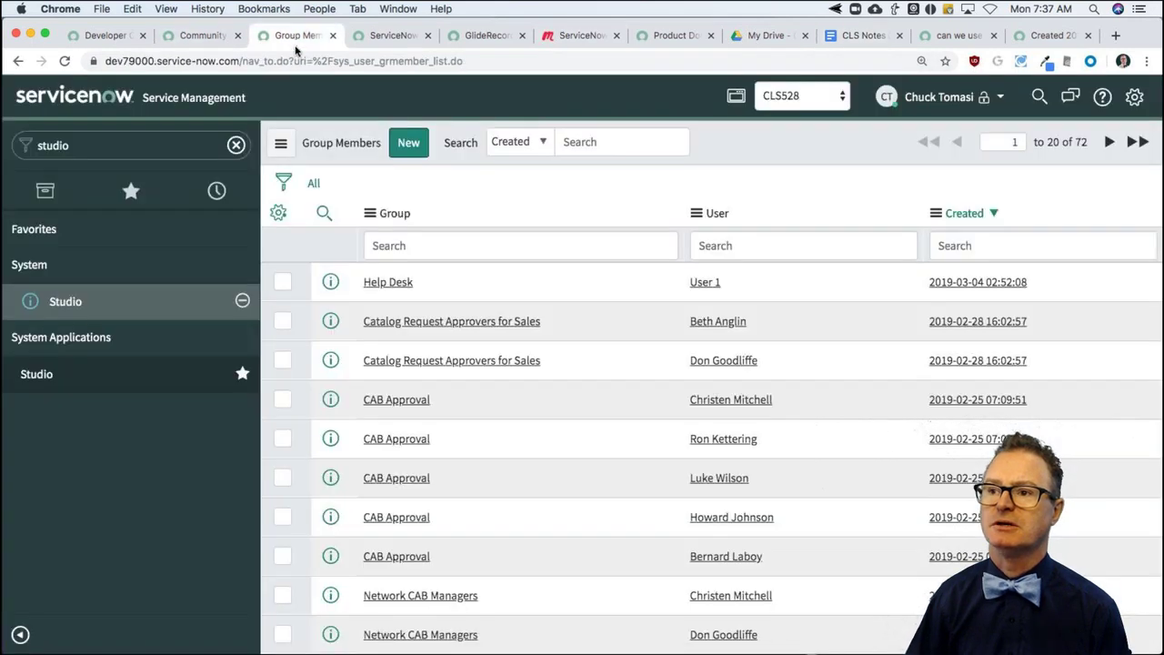
double_click(87, 145)
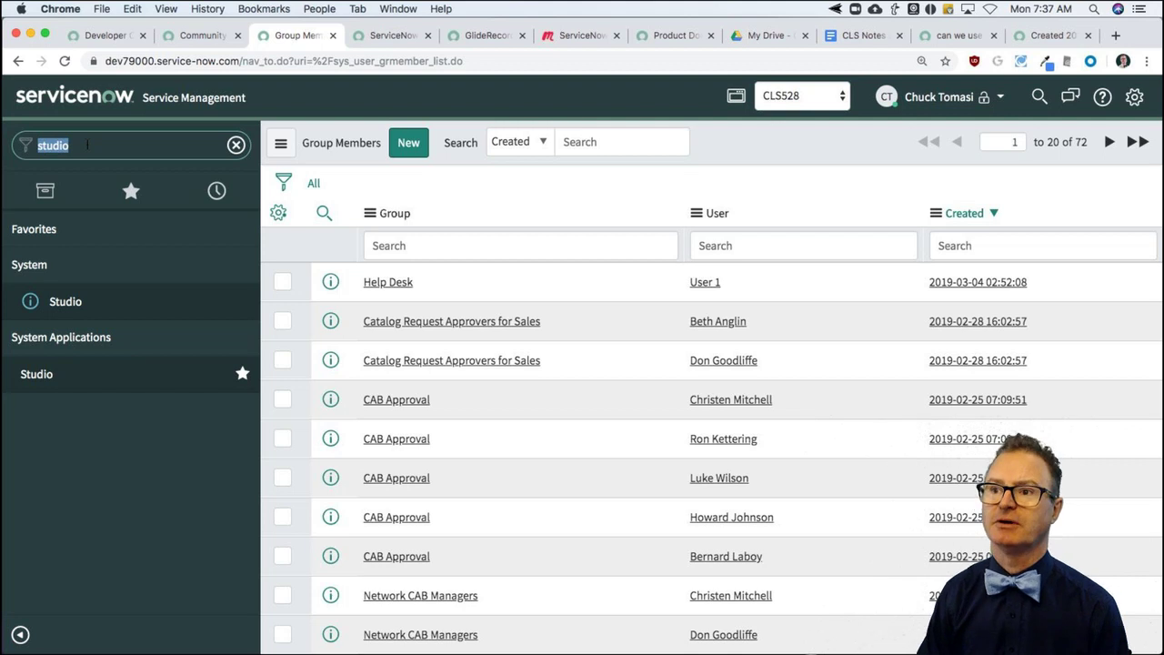
text(cls)
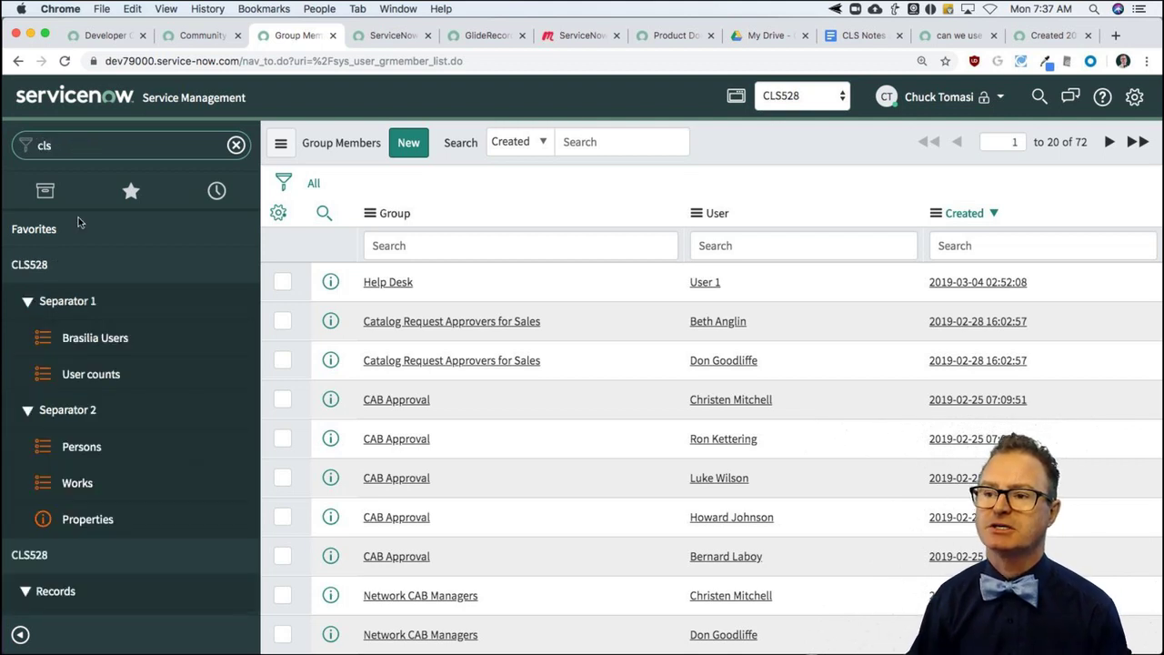
click(91, 447)
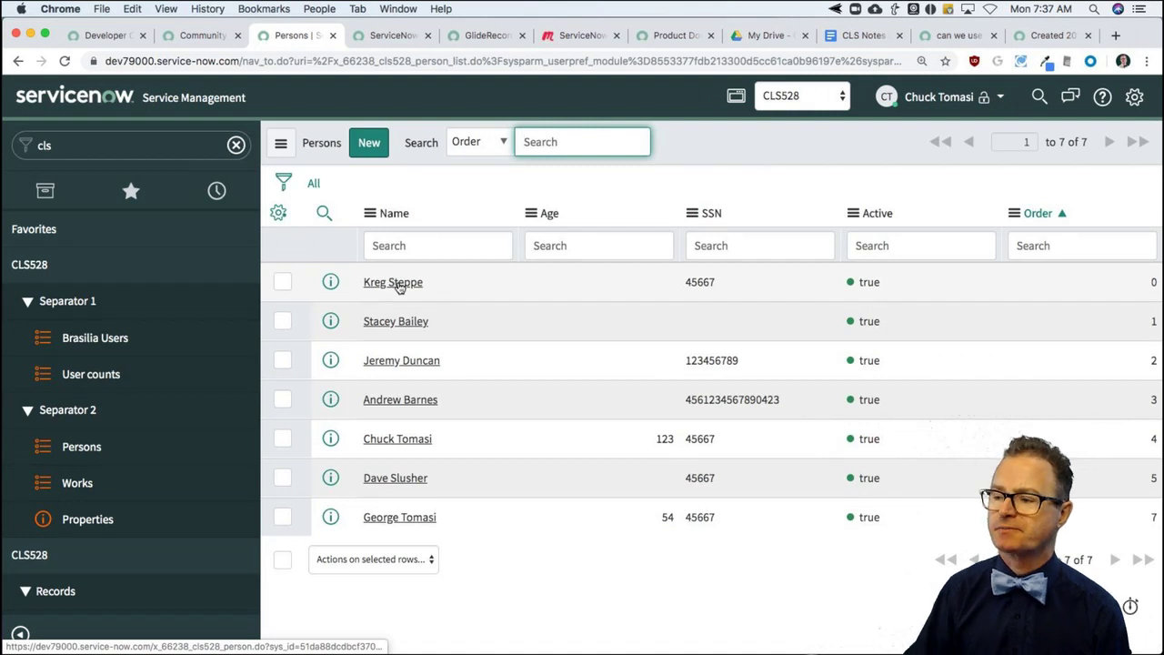
click(393, 282)
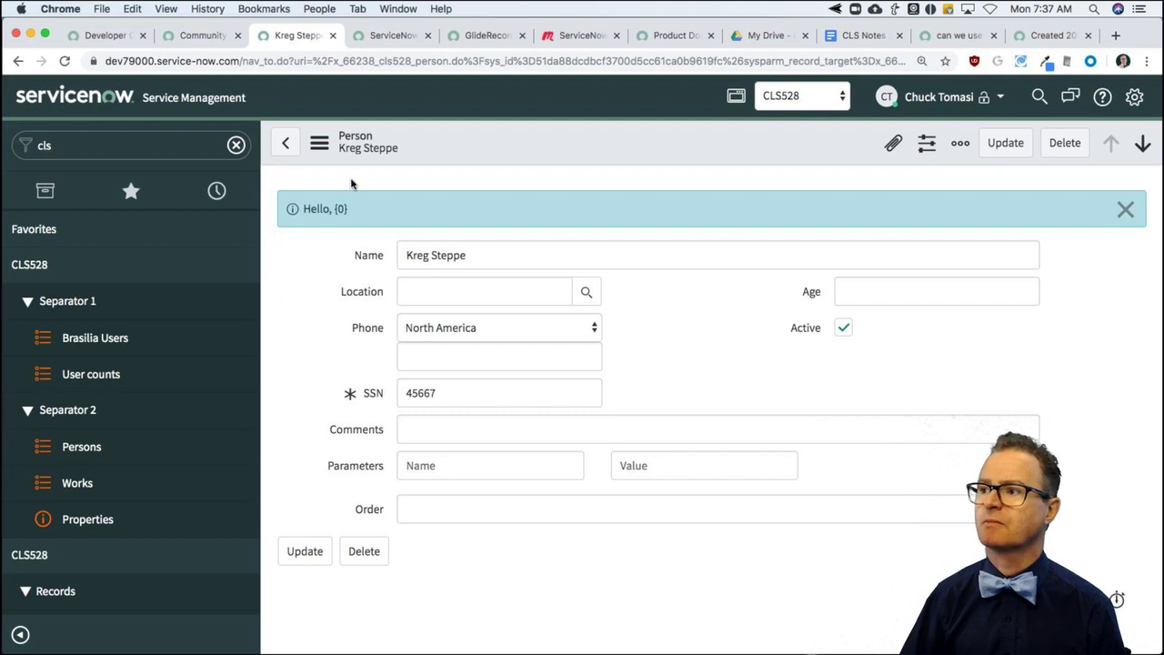
Step: Dismiss the greeting on the Person form and open the list of UI actions configured for its table
click(1124, 210)
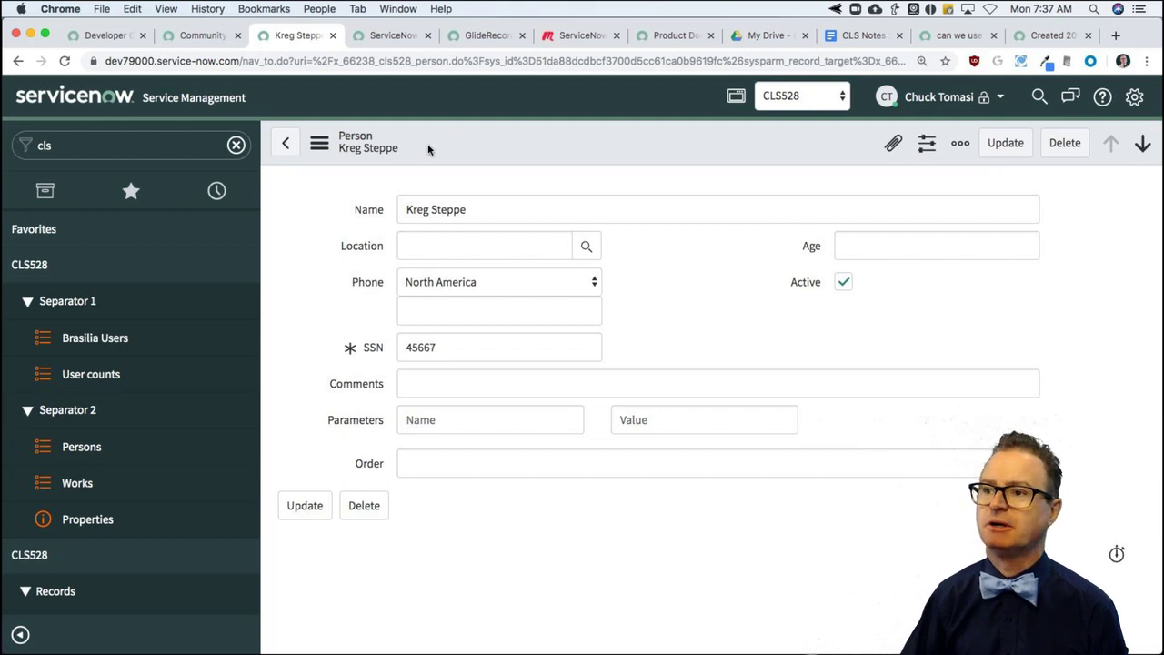
click(319, 142)
mouse_move(356, 238)
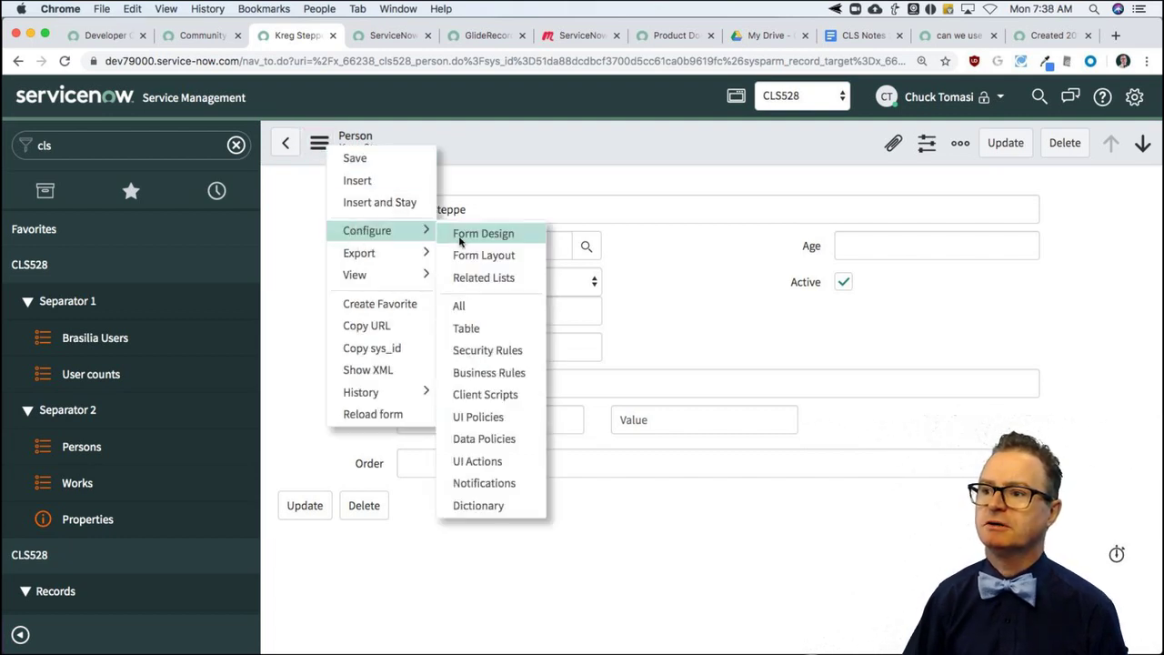
click(501, 460)
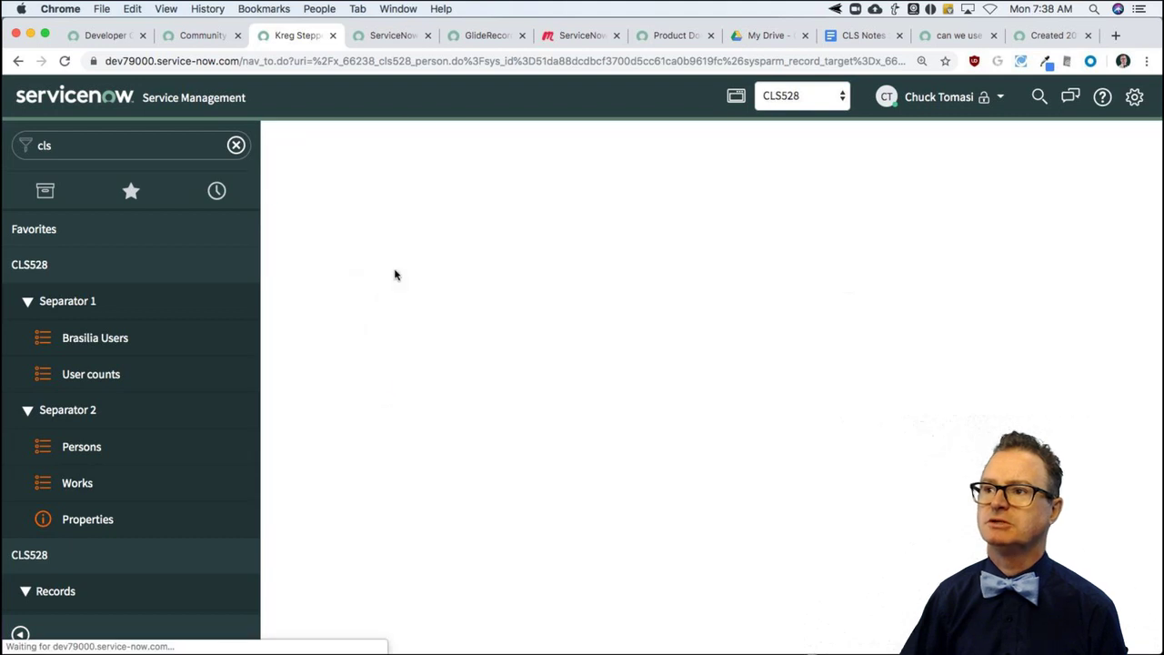
Step: Check the CLS528 entry in Studio's application list, and close the action.setredirecturl search results
click(405, 38)
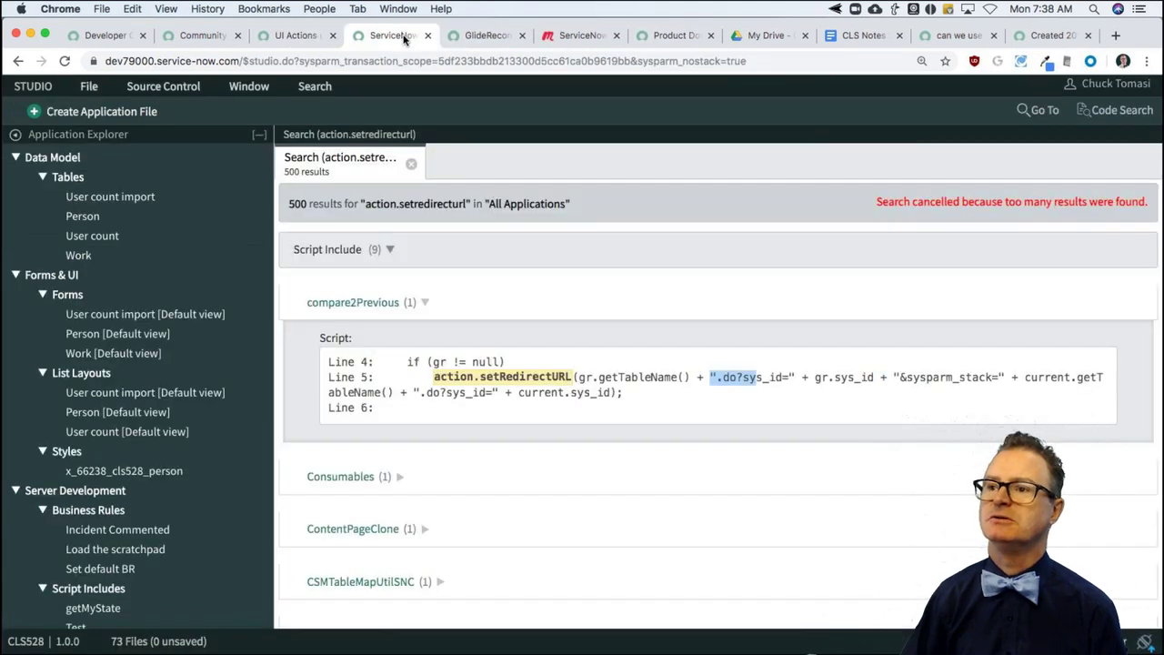
click(89, 86)
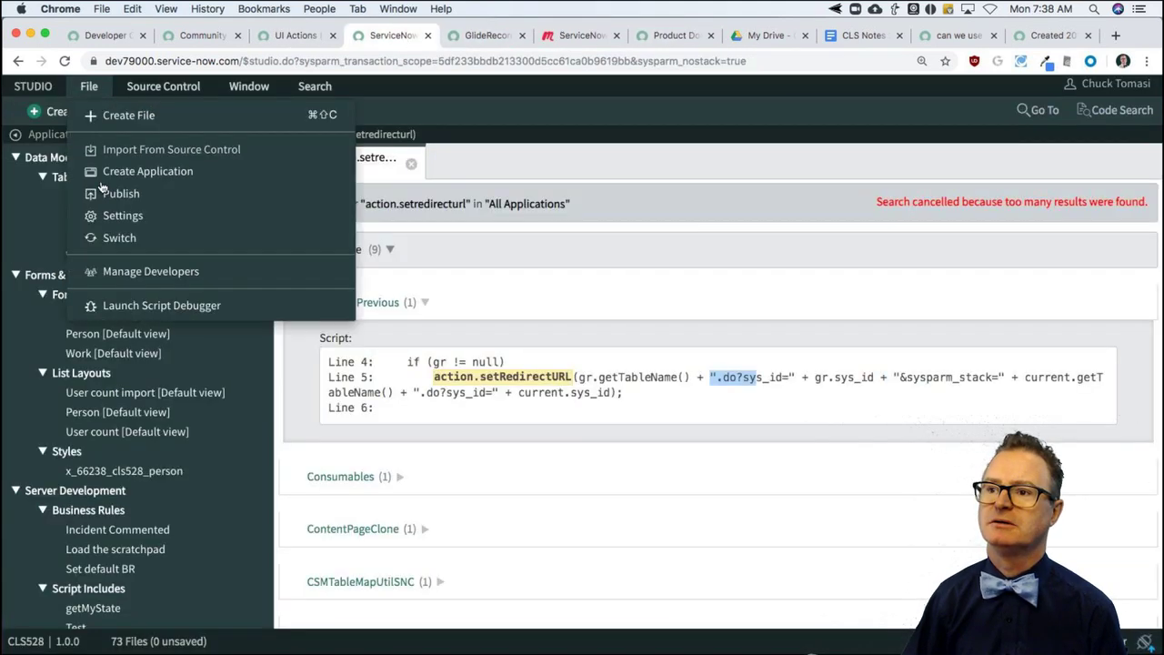
click(117, 238)
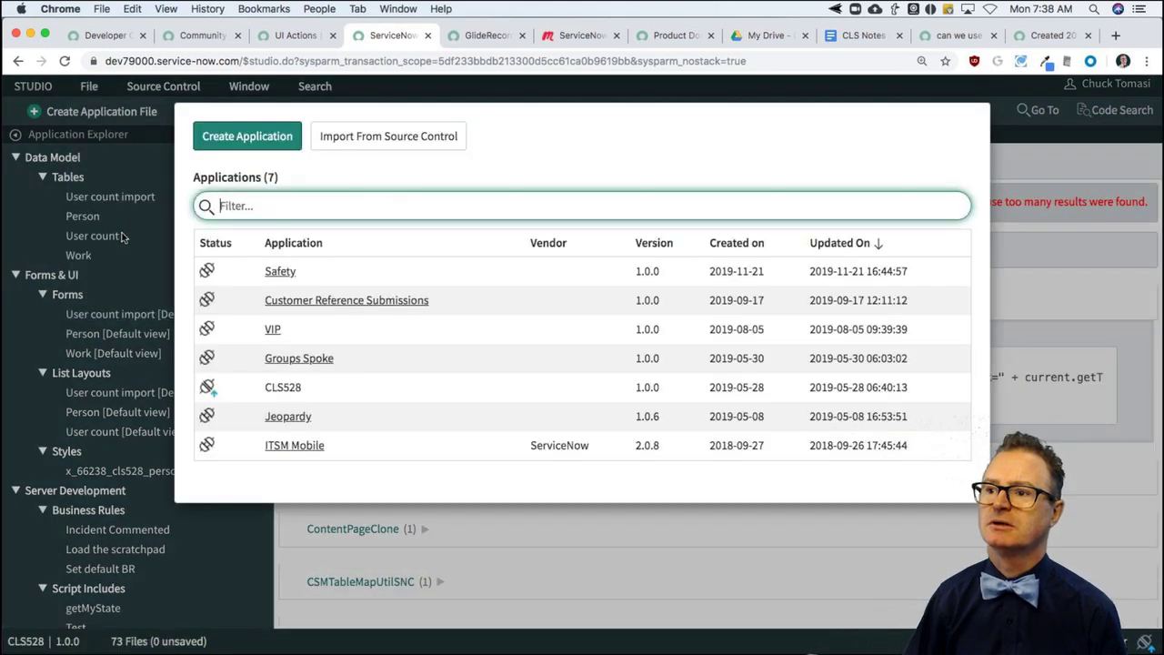
click(284, 388)
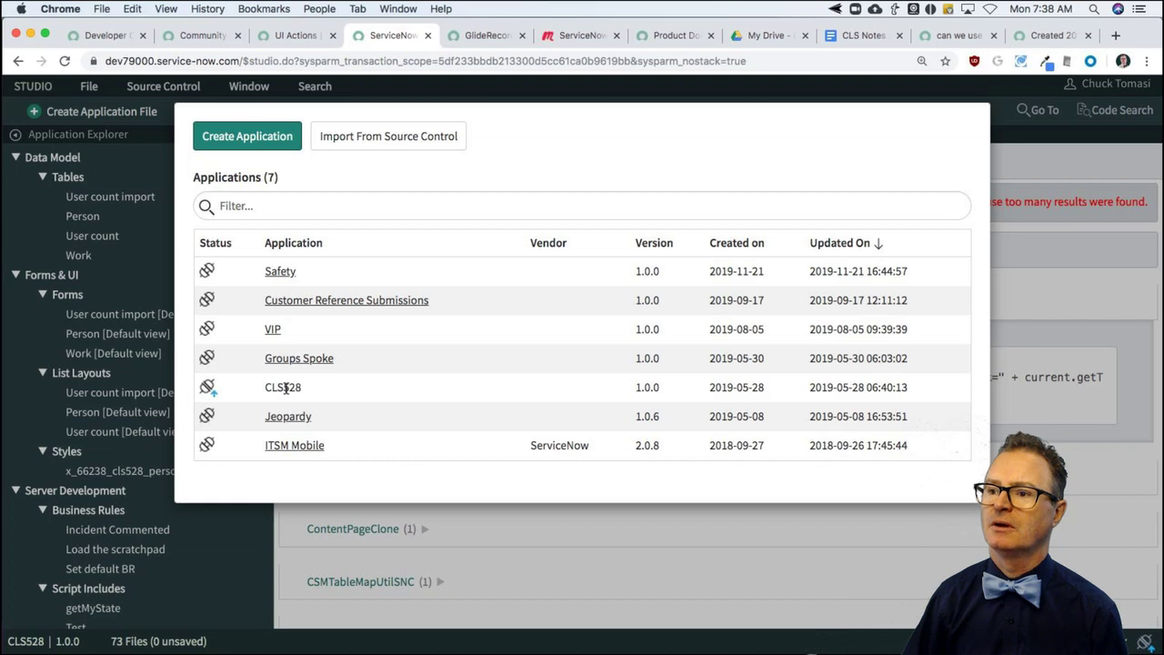
double_click(286, 387)
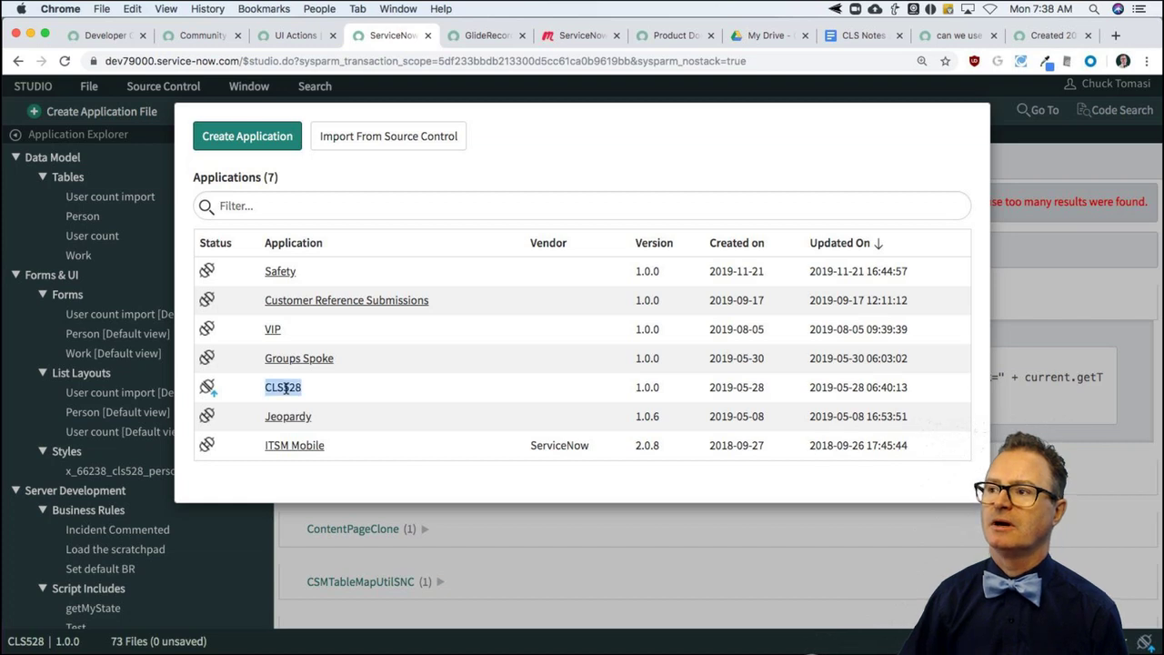
click(912, 122)
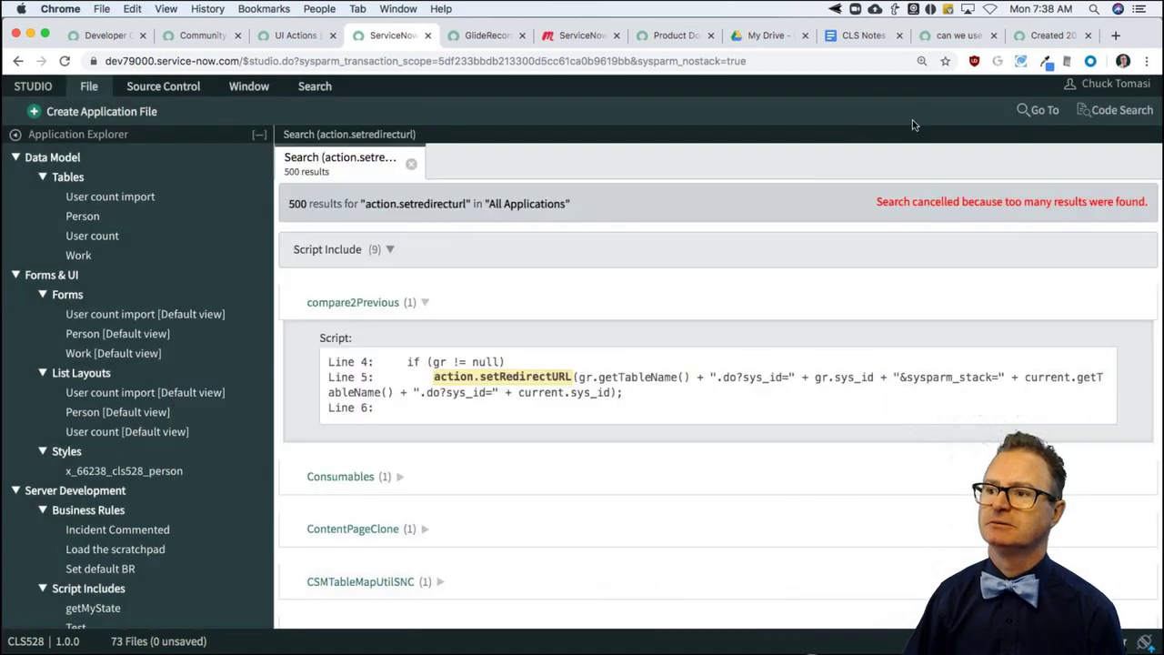
click(410, 165)
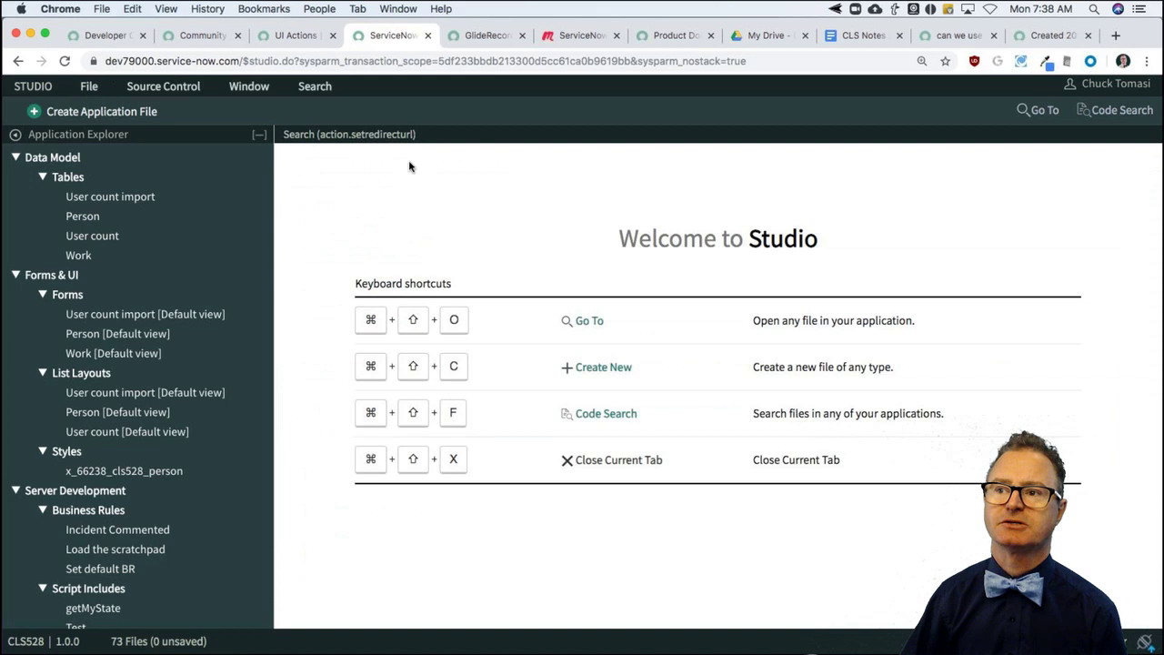
Step: Create a new UI Action application file from the Server Development category
click(86, 112)
click(246, 376)
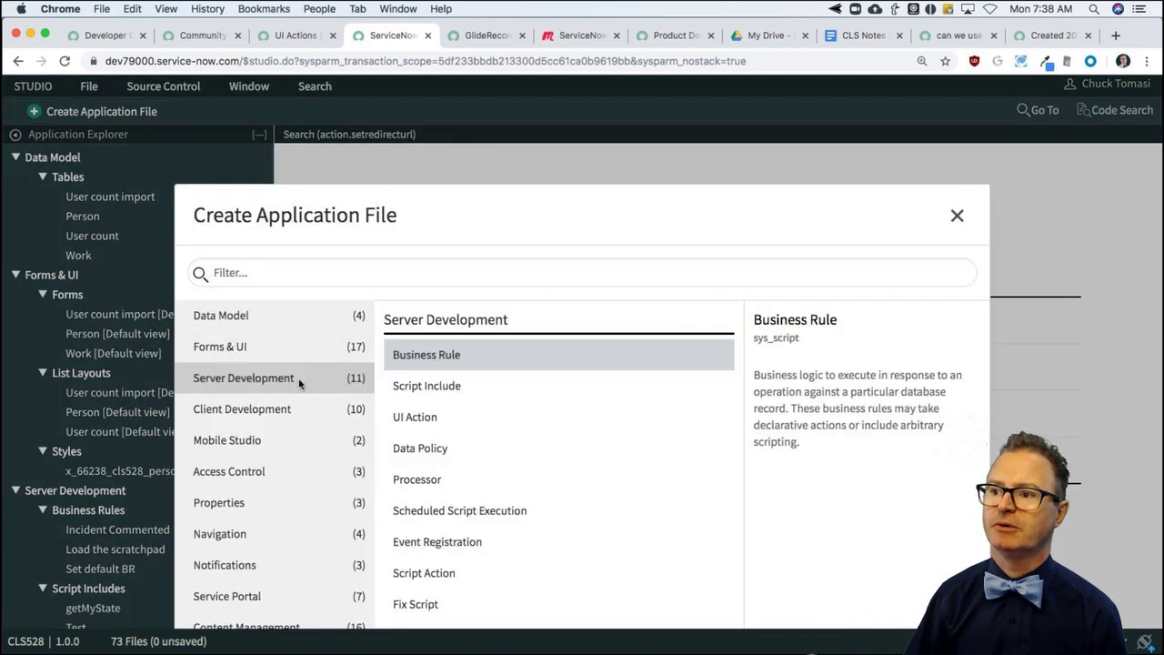
click(420, 419)
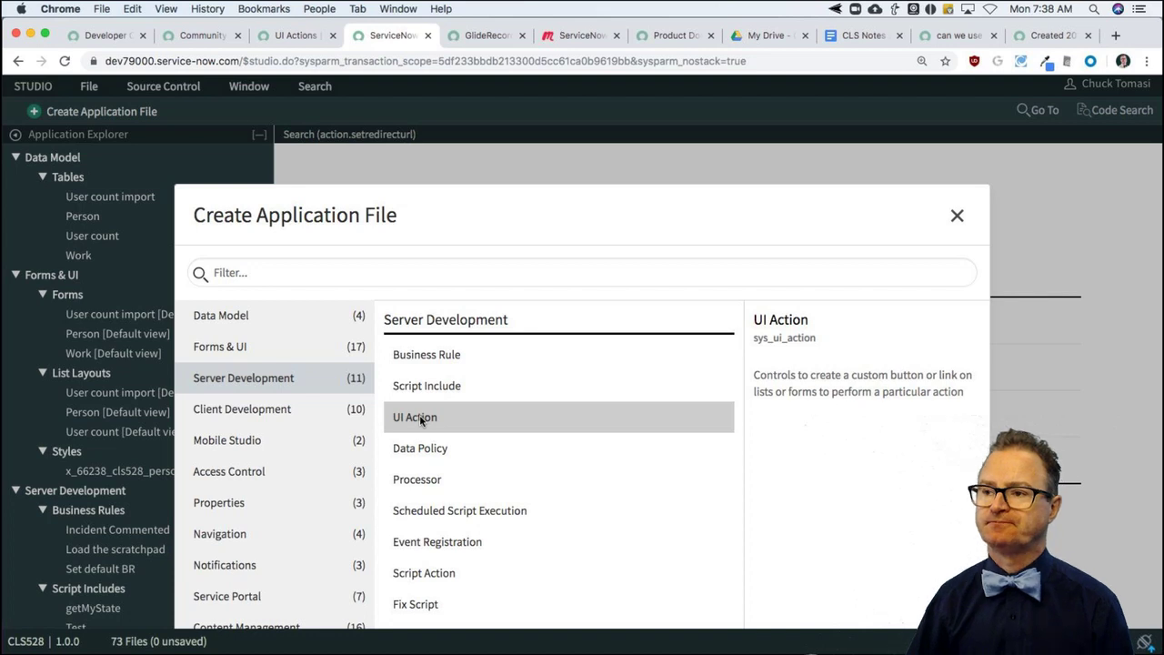
double_click(421, 419)
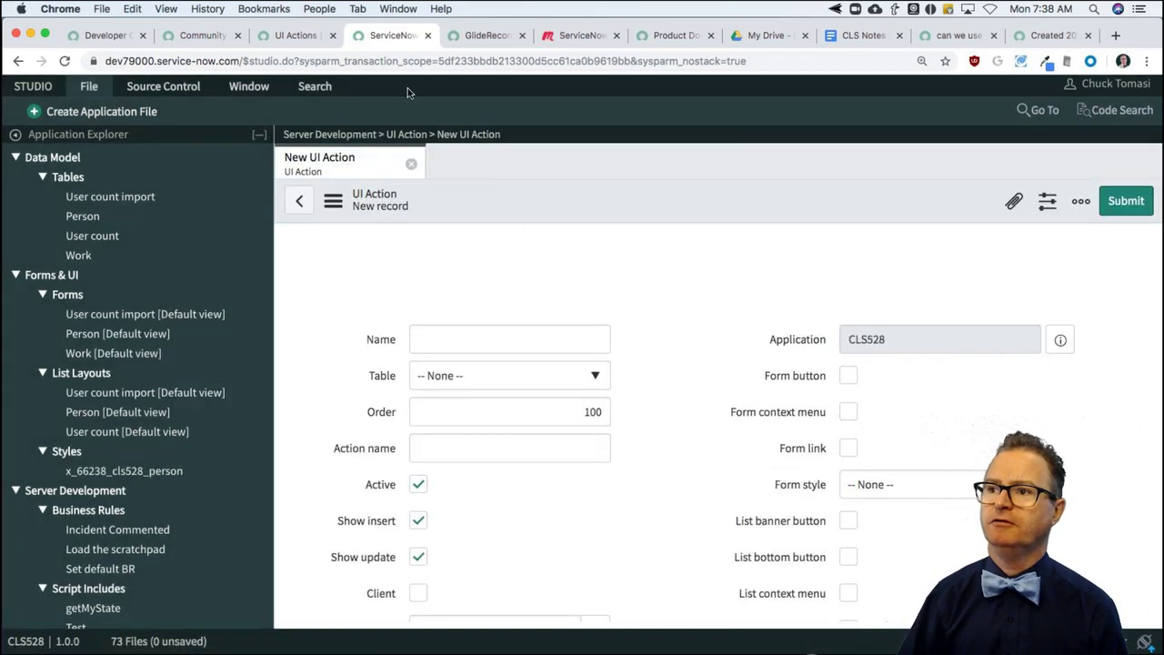
Step: Reopen the first CLS528 Persons record to inspect its mandatory SSN field, and return to the Persons list
click(300, 36)
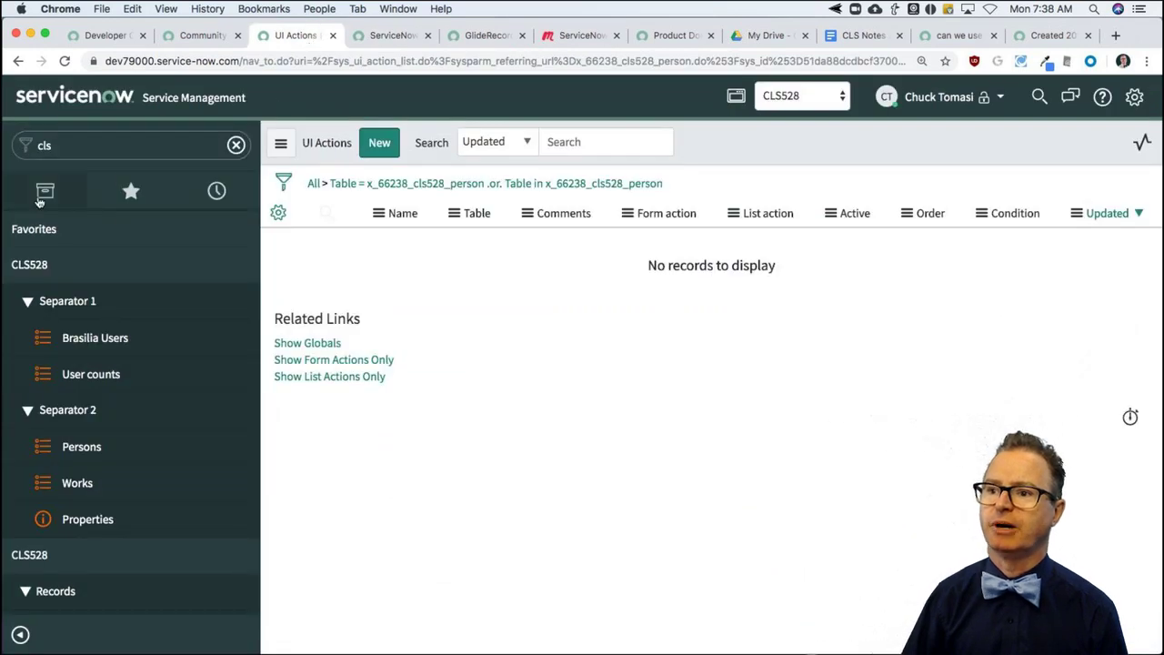
click(82, 444)
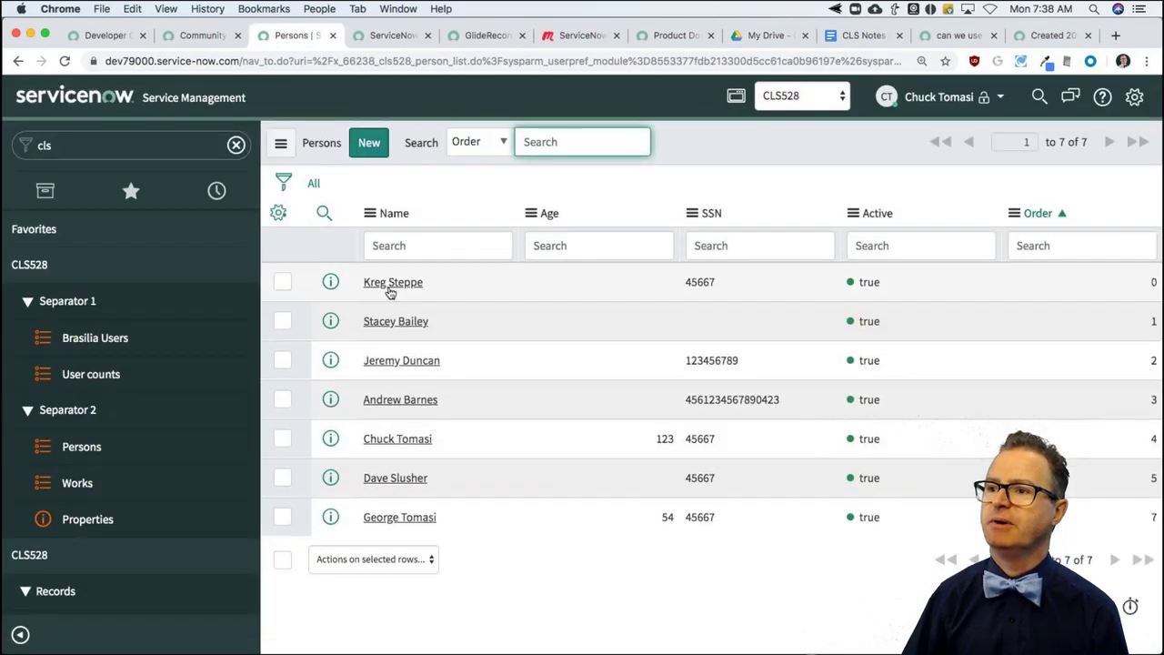
click(390, 284)
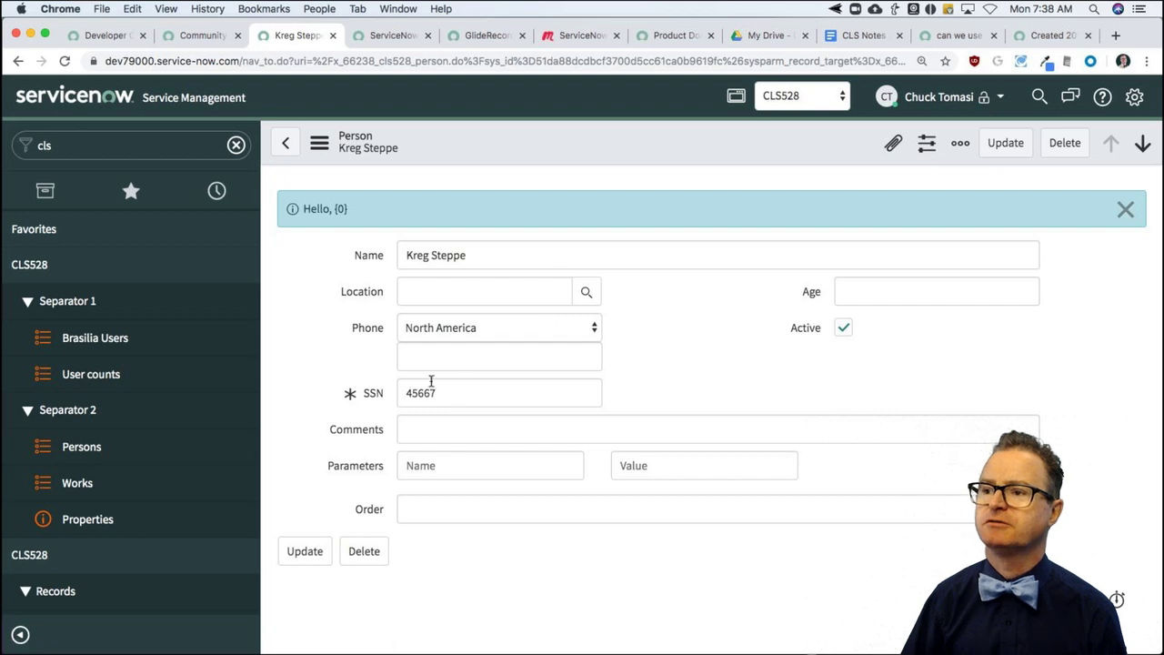
mouse_move(361, 401)
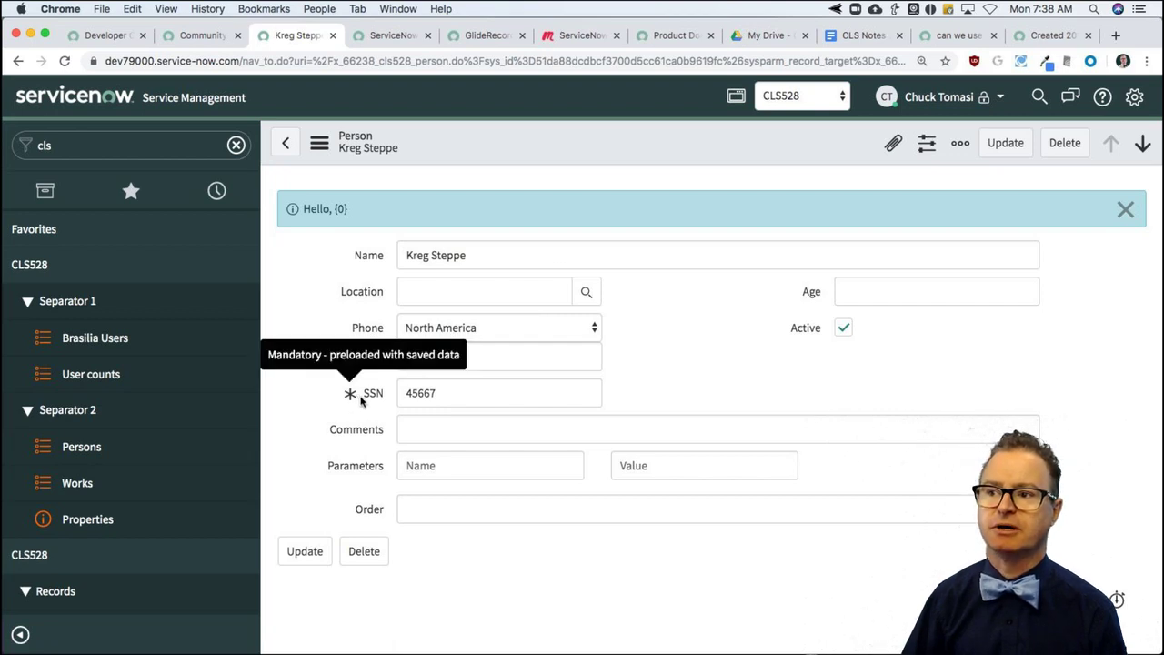
click(82, 448)
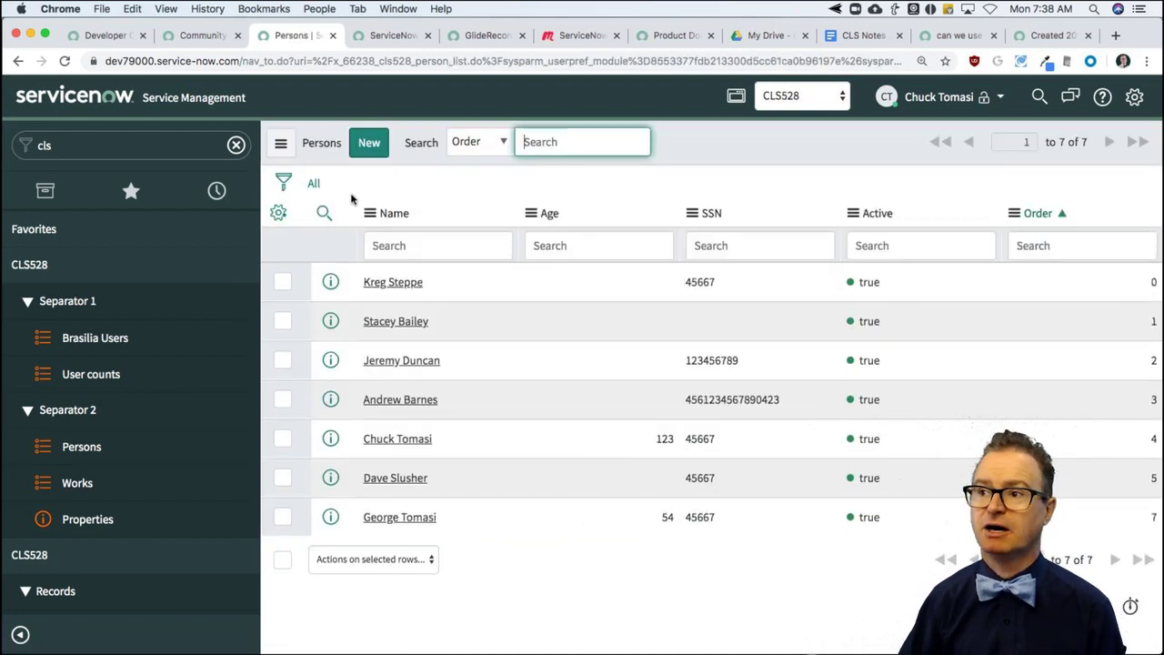
Step: Start a new Person record, enter a sample person's full name, and try to save it with the SSN left empty
click(369, 147)
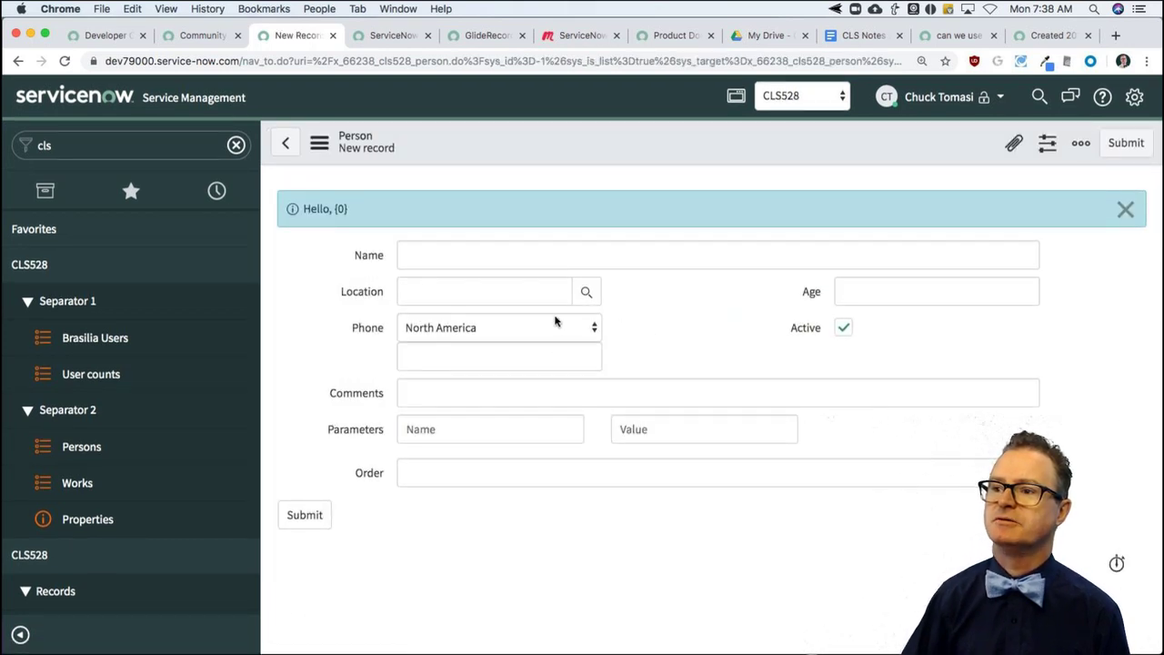
click(485, 256)
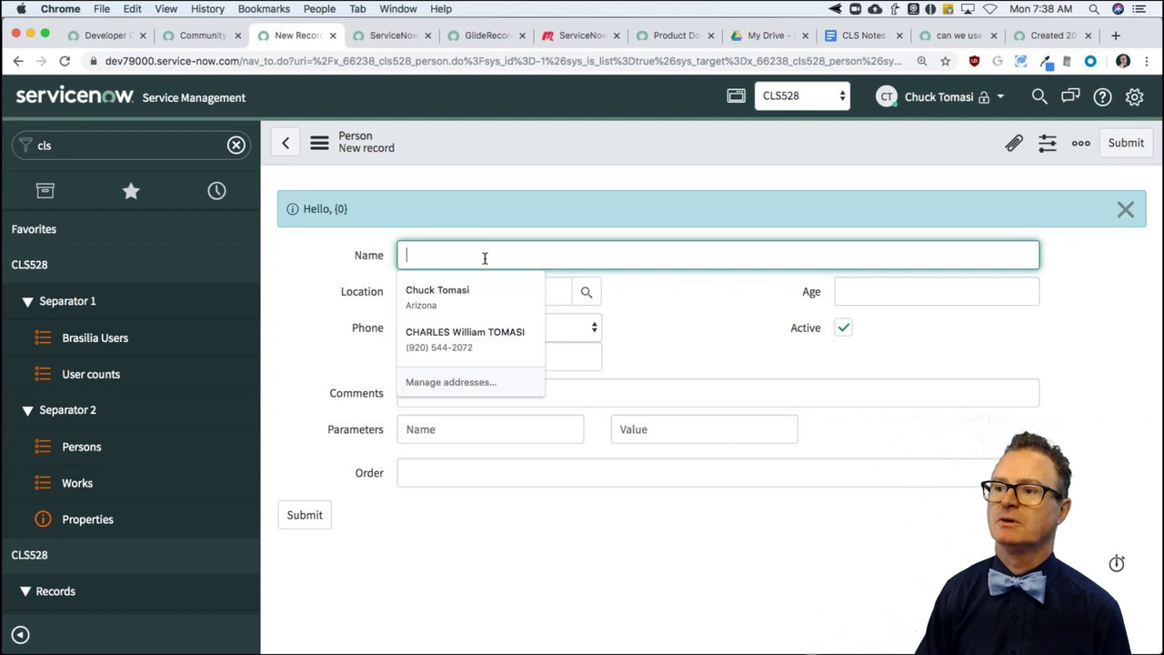
text(John)
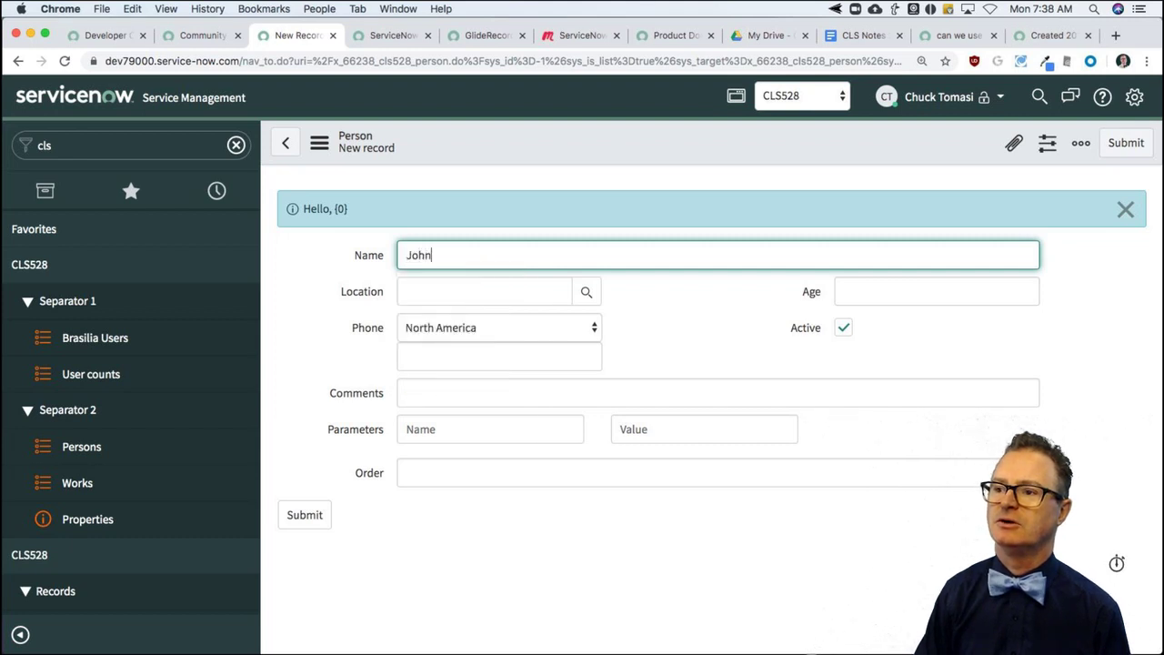
text( Q Public)
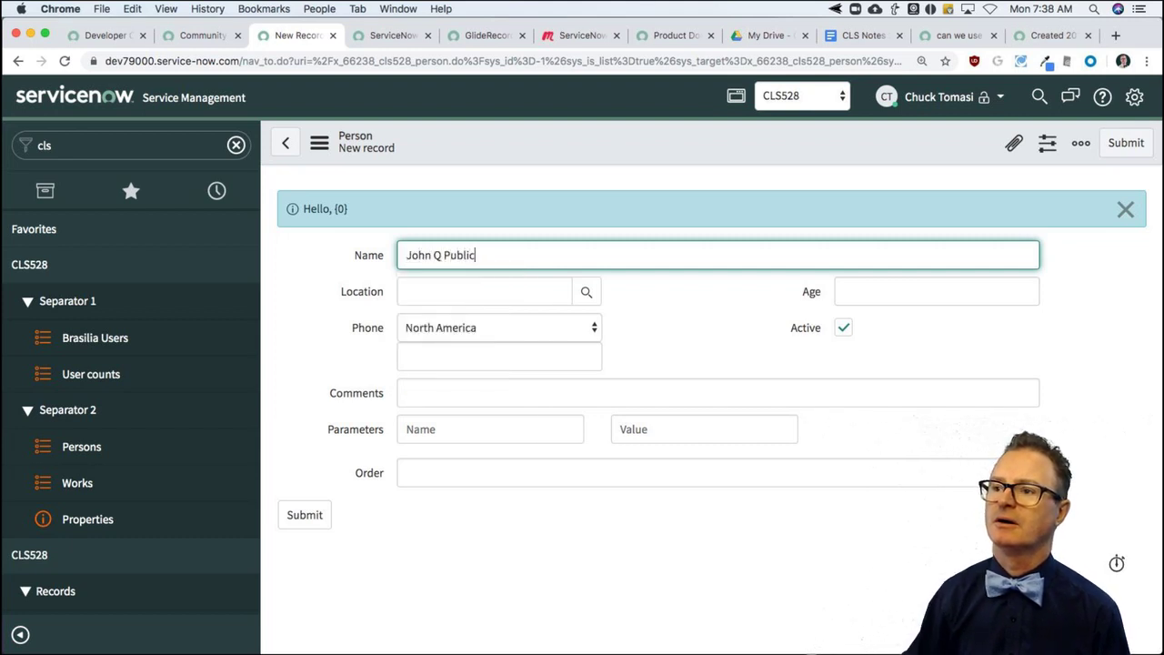
right_click(505, 145)
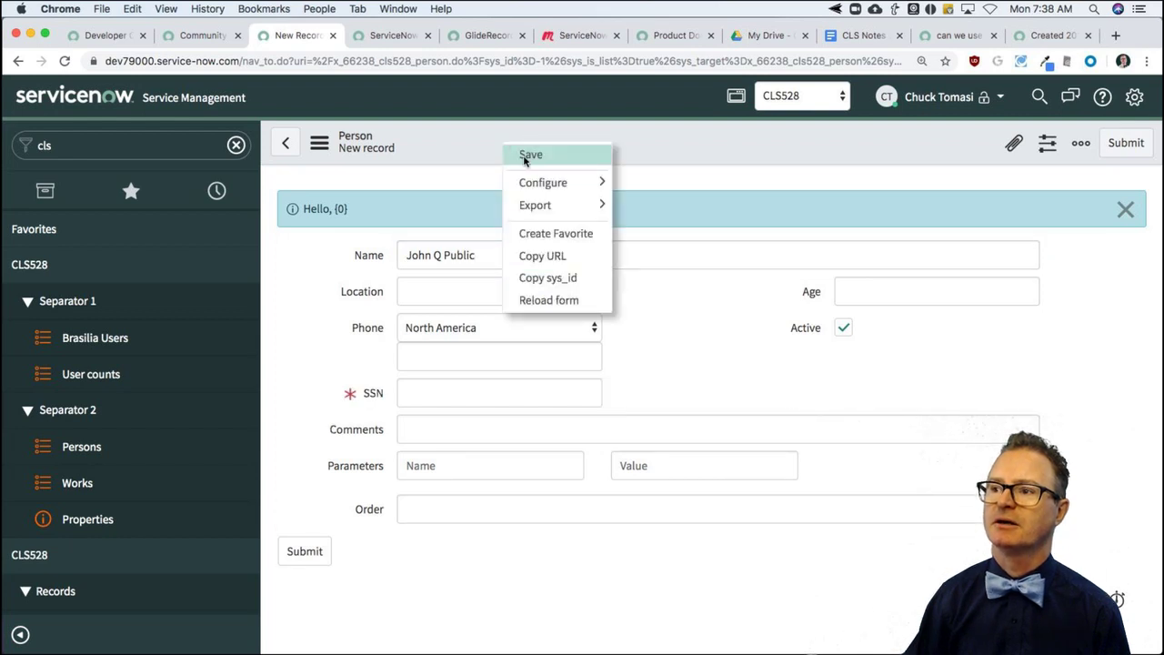
click(524, 156)
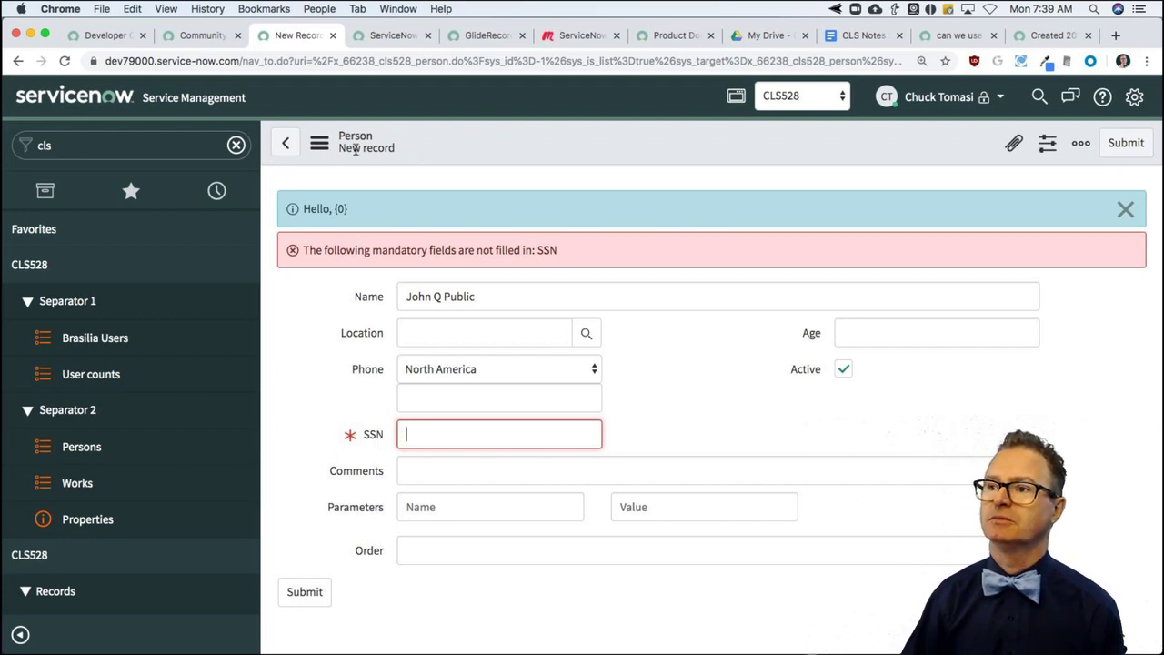
Step: Return to the new UI action in Studio and name it "Save as Draft"
click(395, 36)
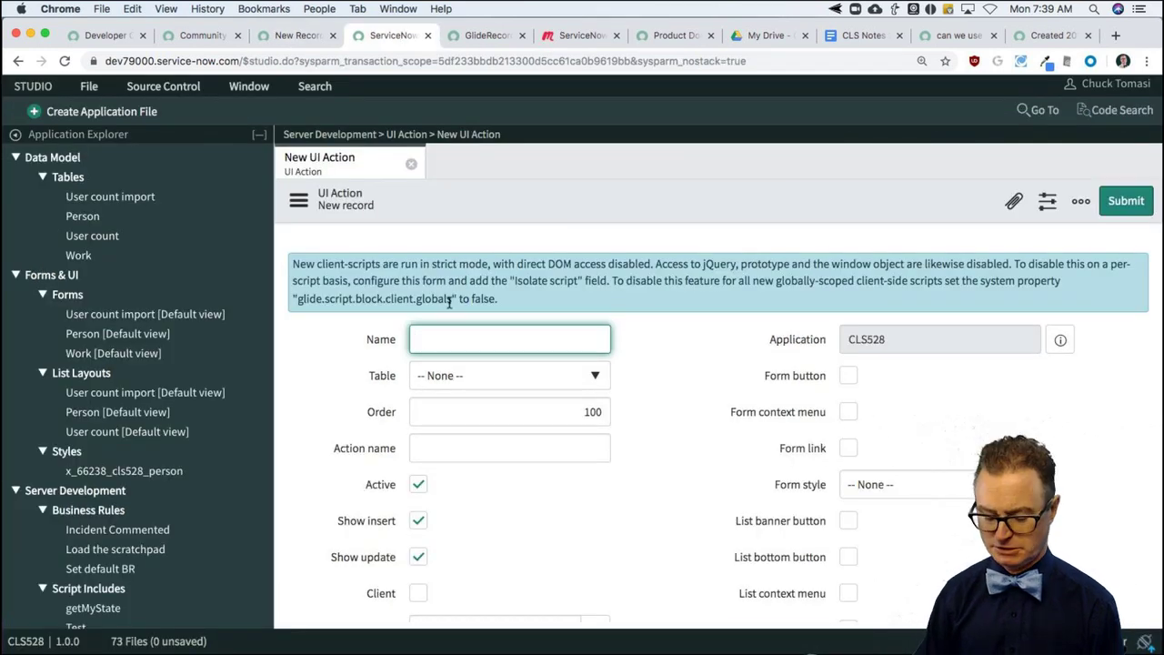
text(Save as )
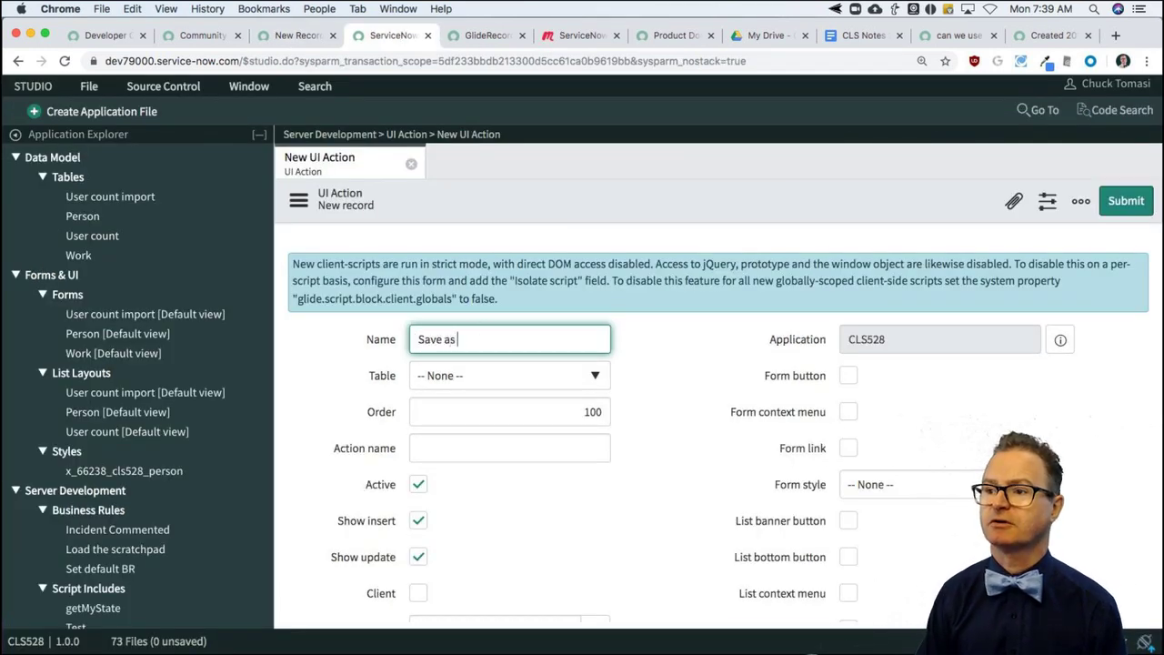
text(Draft)
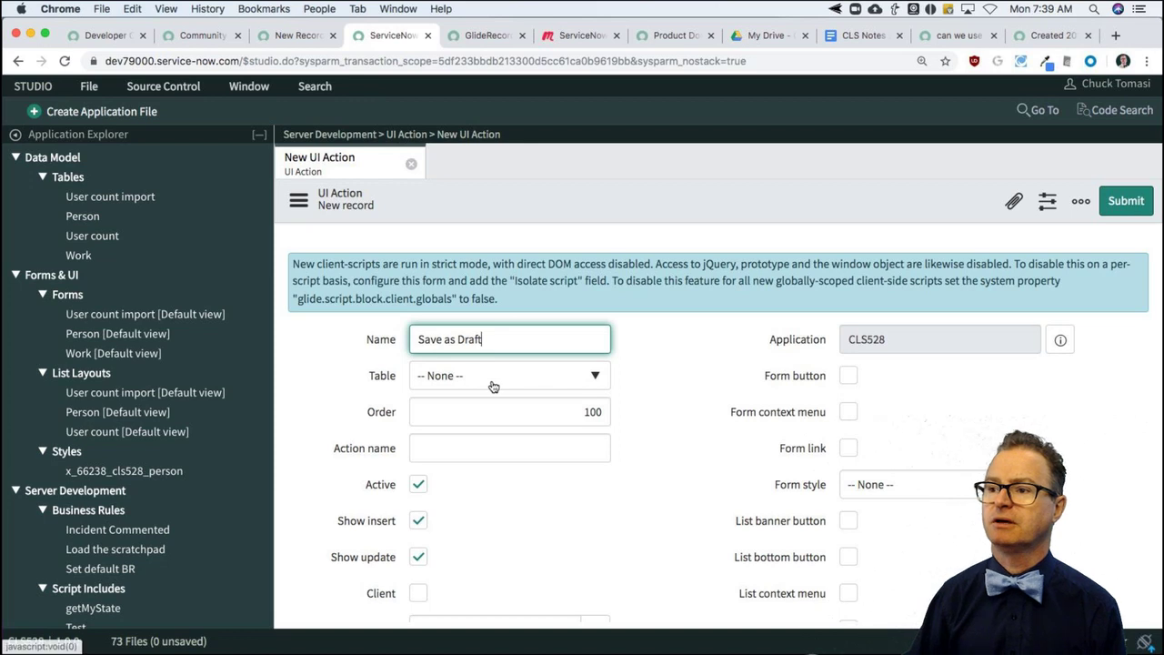
Step: Assign the UI action to the Person [x_66238_cls528_person] table and enable it as a form button
click(493, 381)
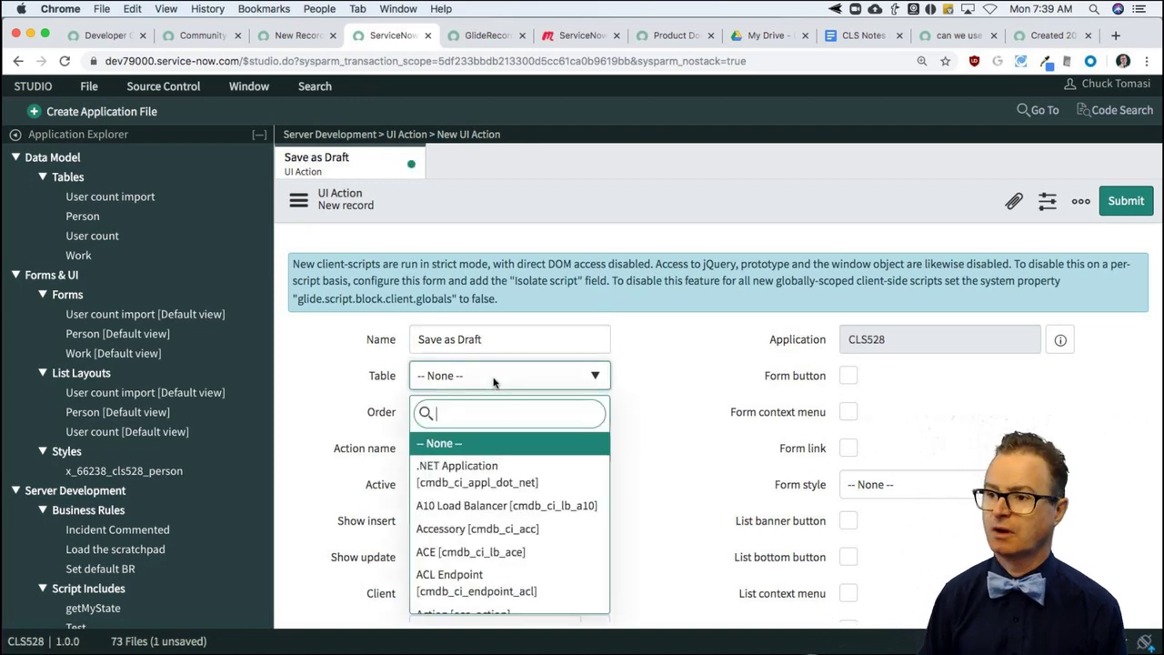
text(cls)
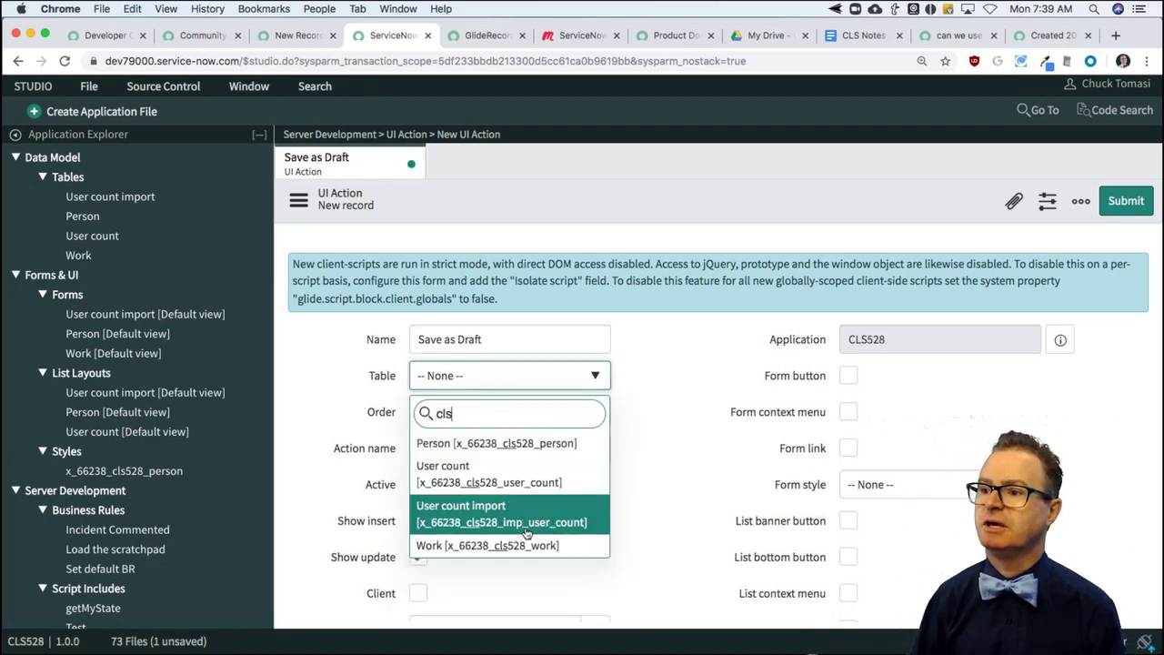
click(545, 443)
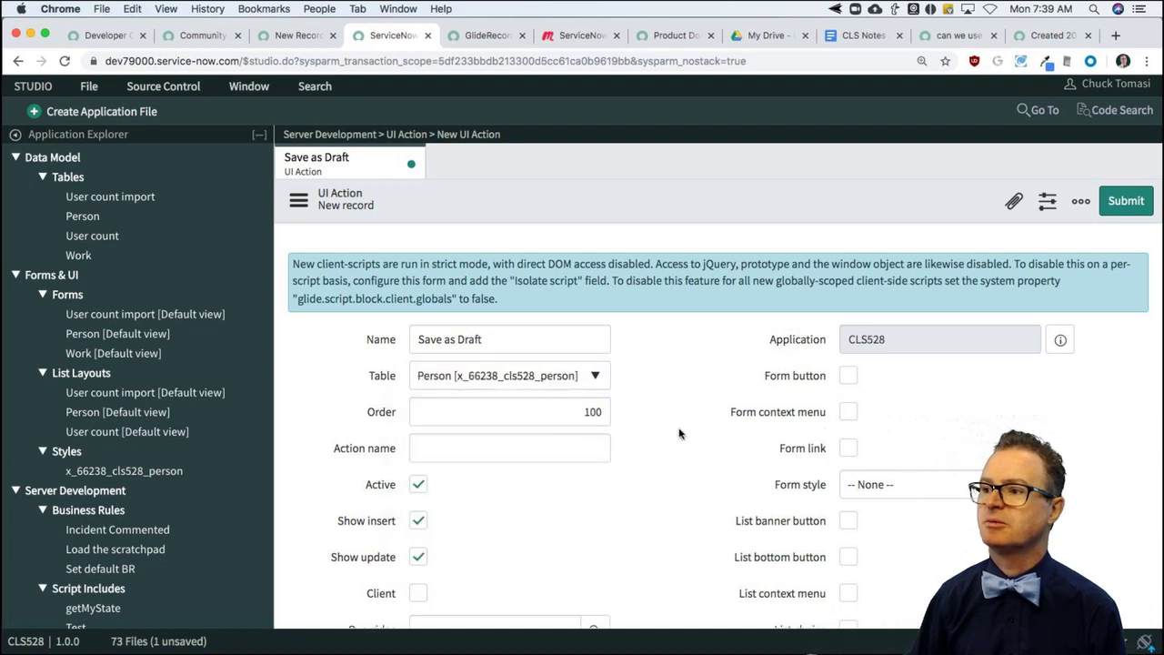
scroll(678, 434, down, 1)
click(847, 338)
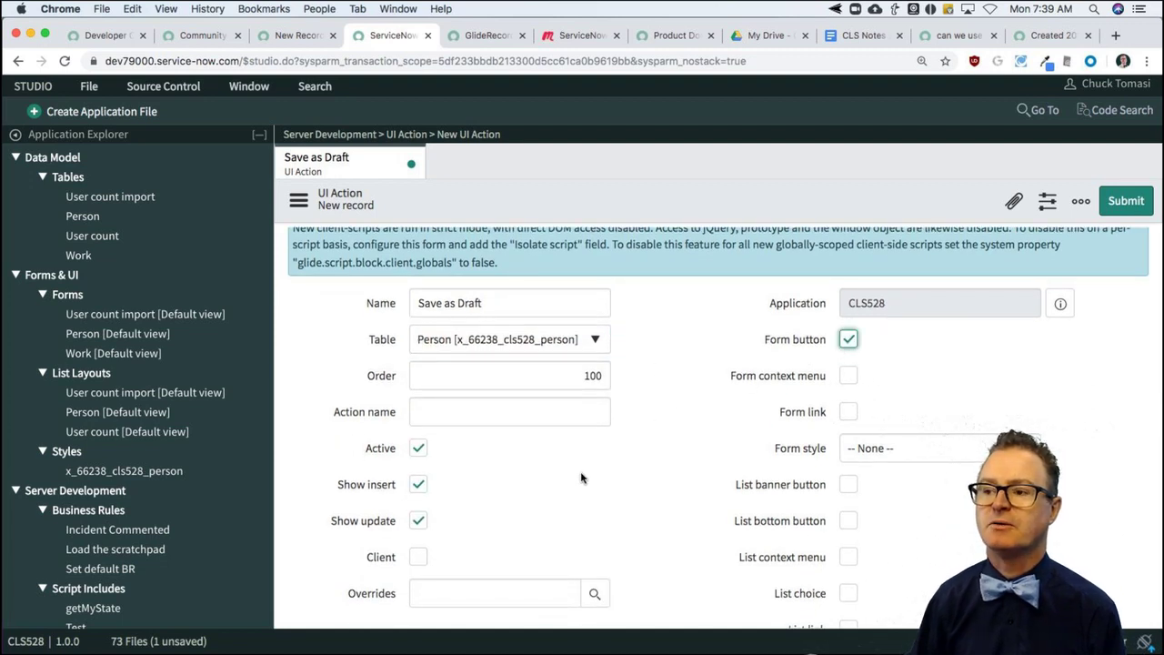
scroll(564, 498, down, 1)
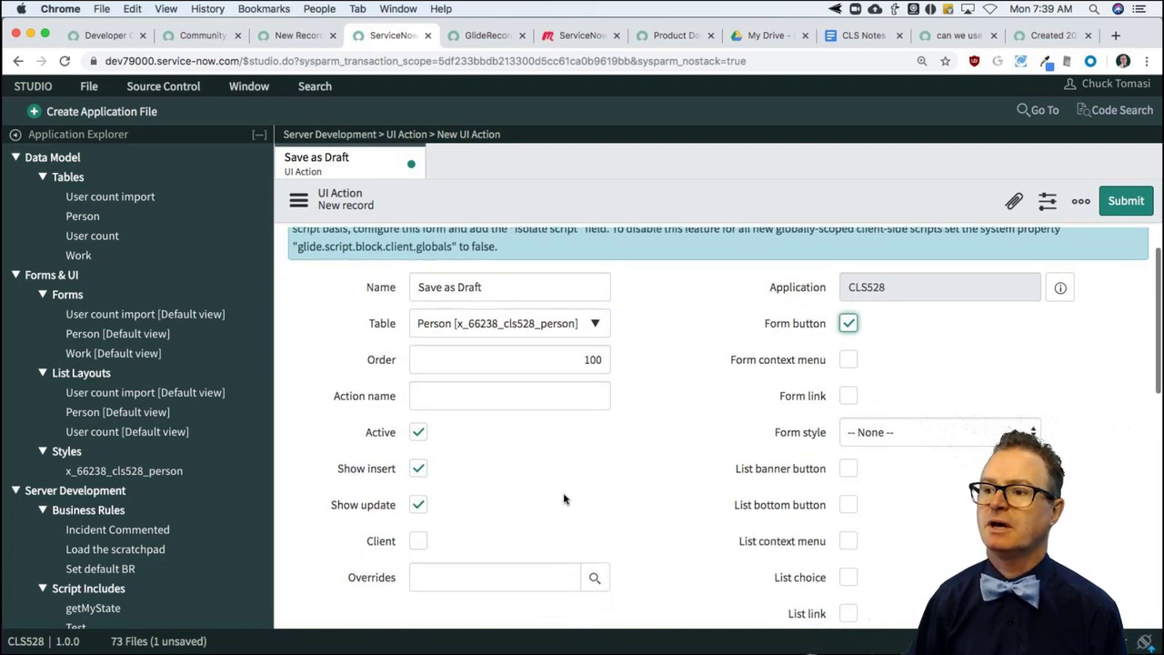
click(440, 401)
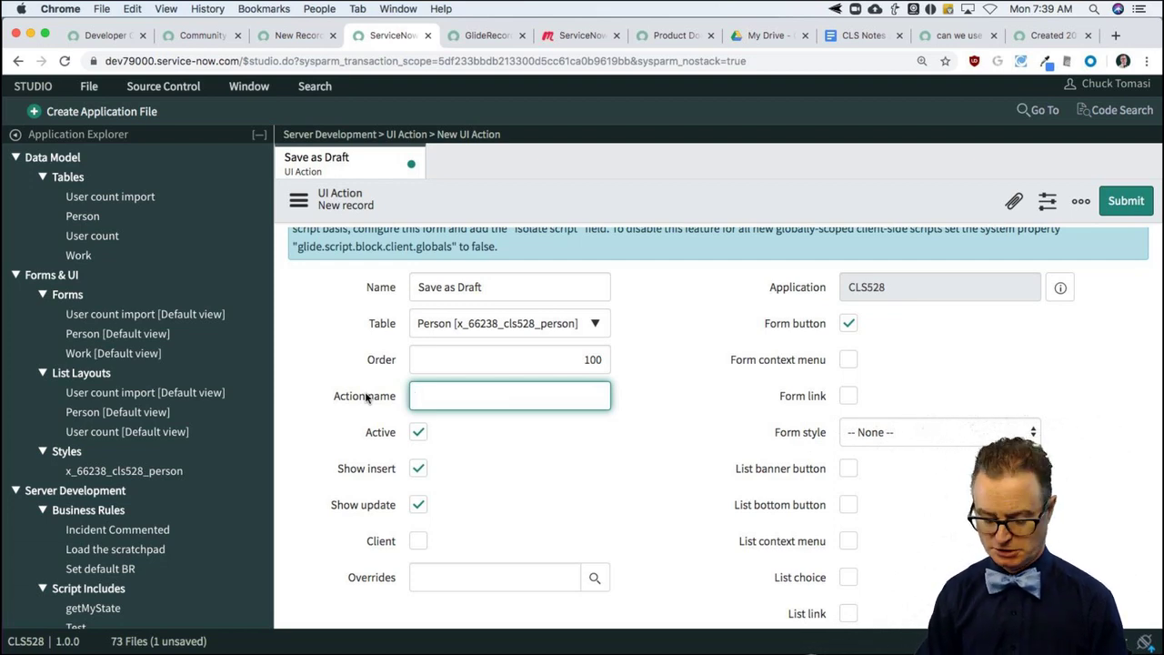
text(save_as)
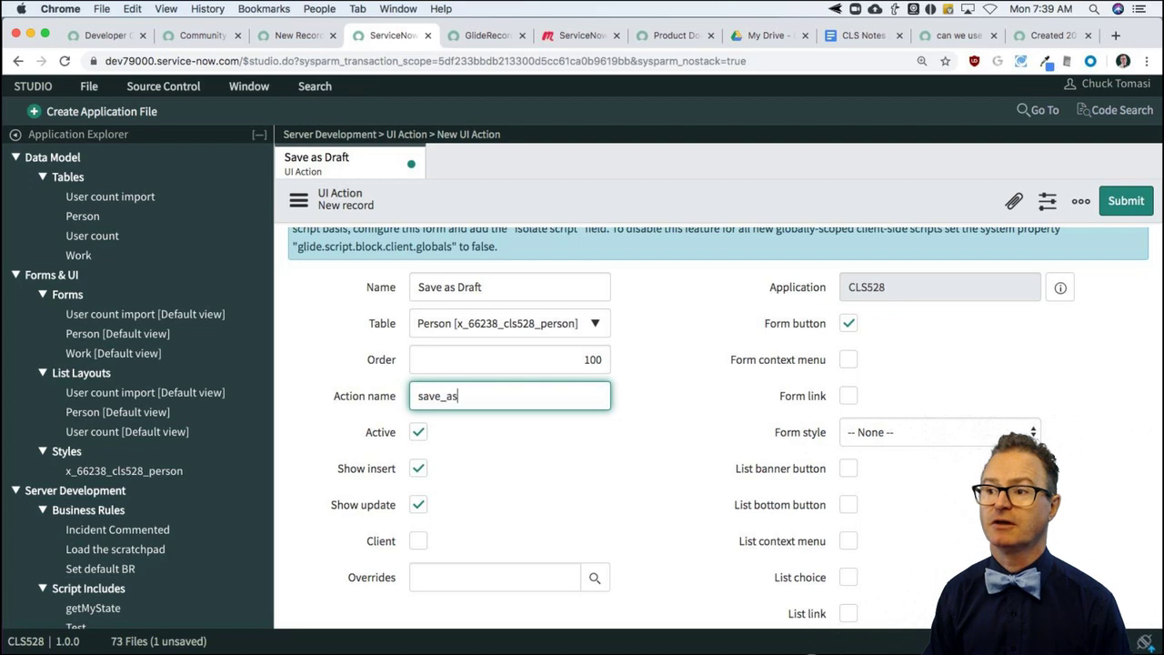
text(_draft)
key(super+a)
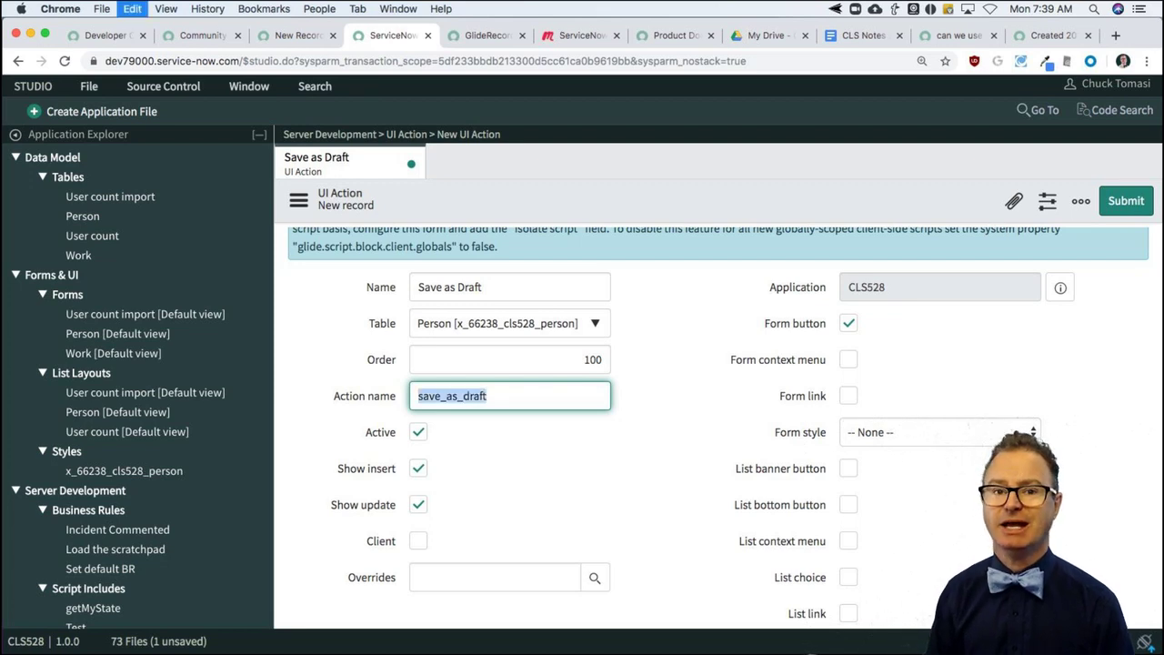
key(BackSpace)
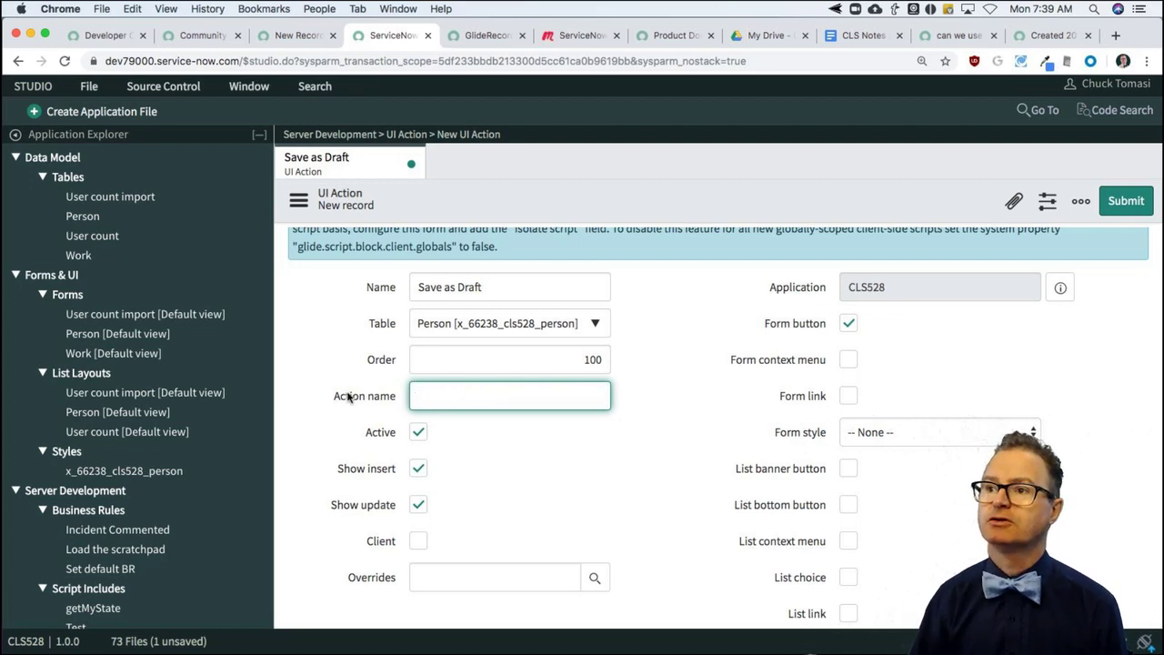
Step: Check the save and configuration options available on the unsaved Person record's form, and dismiss them
click(300, 36)
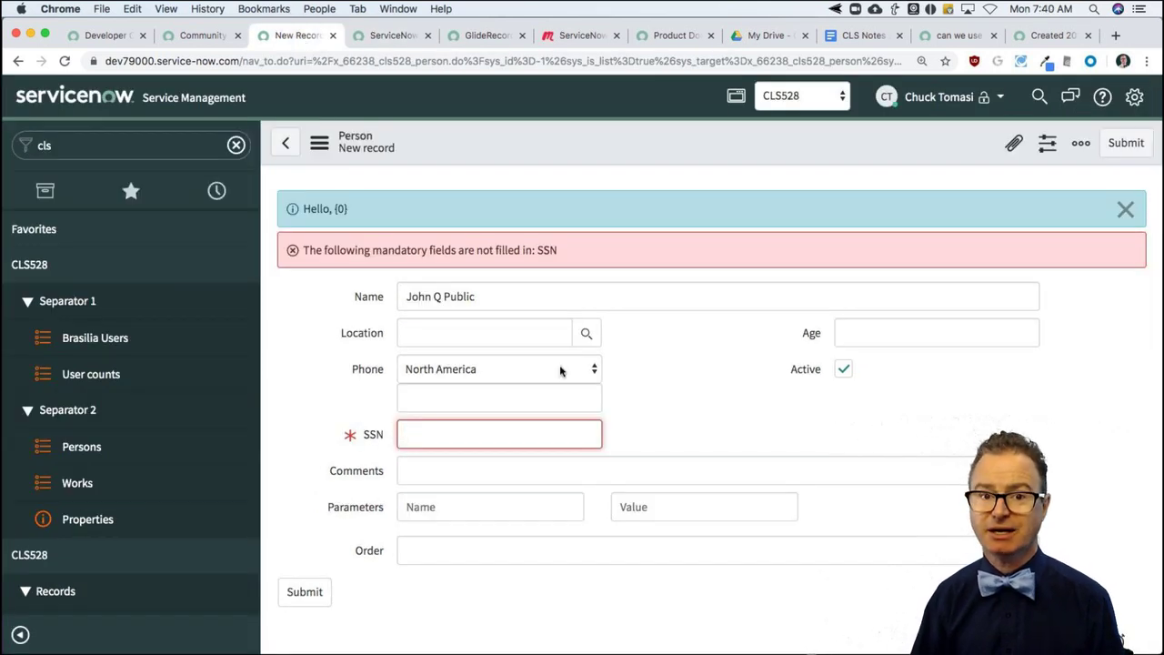
right_click(598, 142)
mouse_move(649, 210)
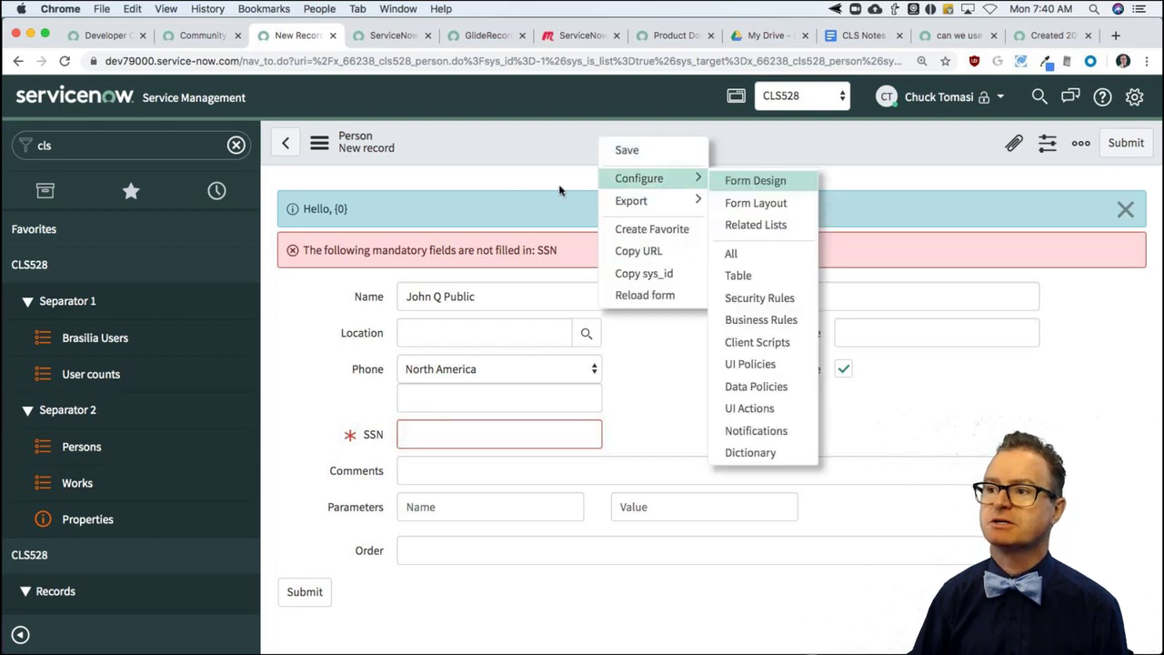
click(520, 162)
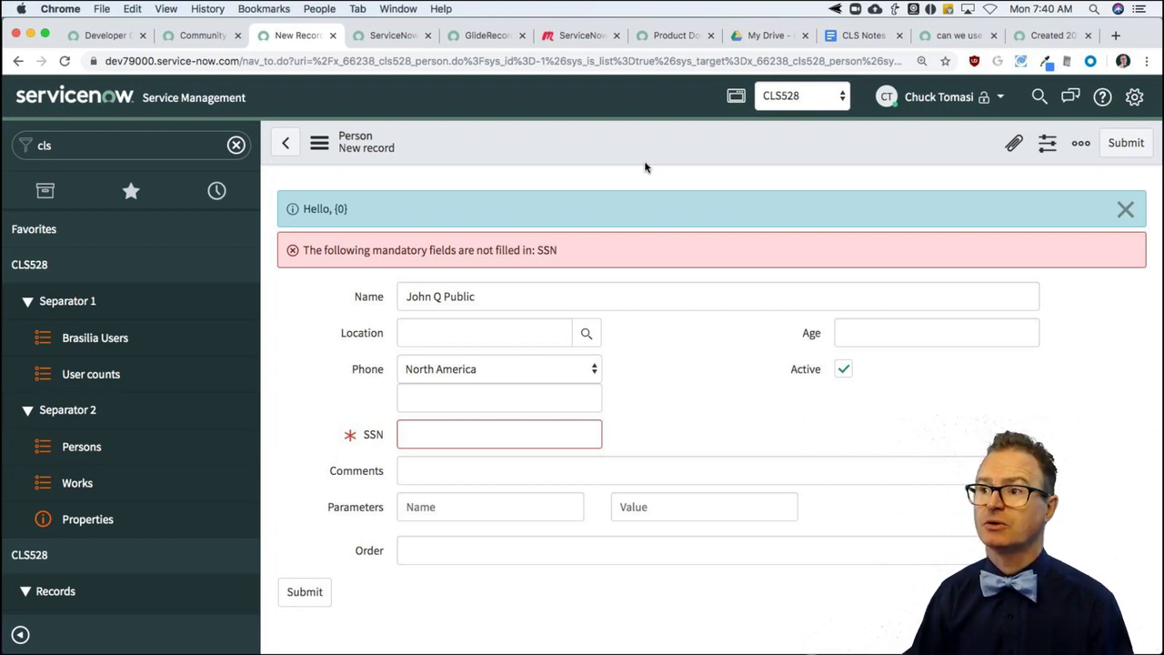
Step: Go back to the Save as Draft UI action in Studio and set its action name to sysverb_cancel
click(391, 35)
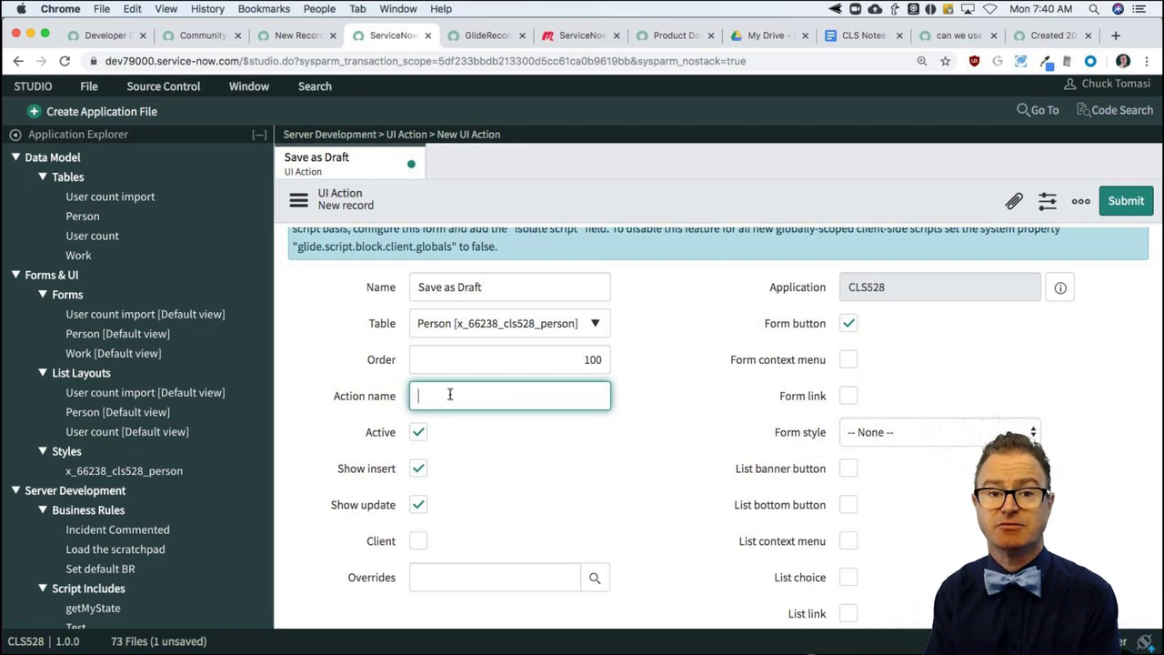
text(sys)
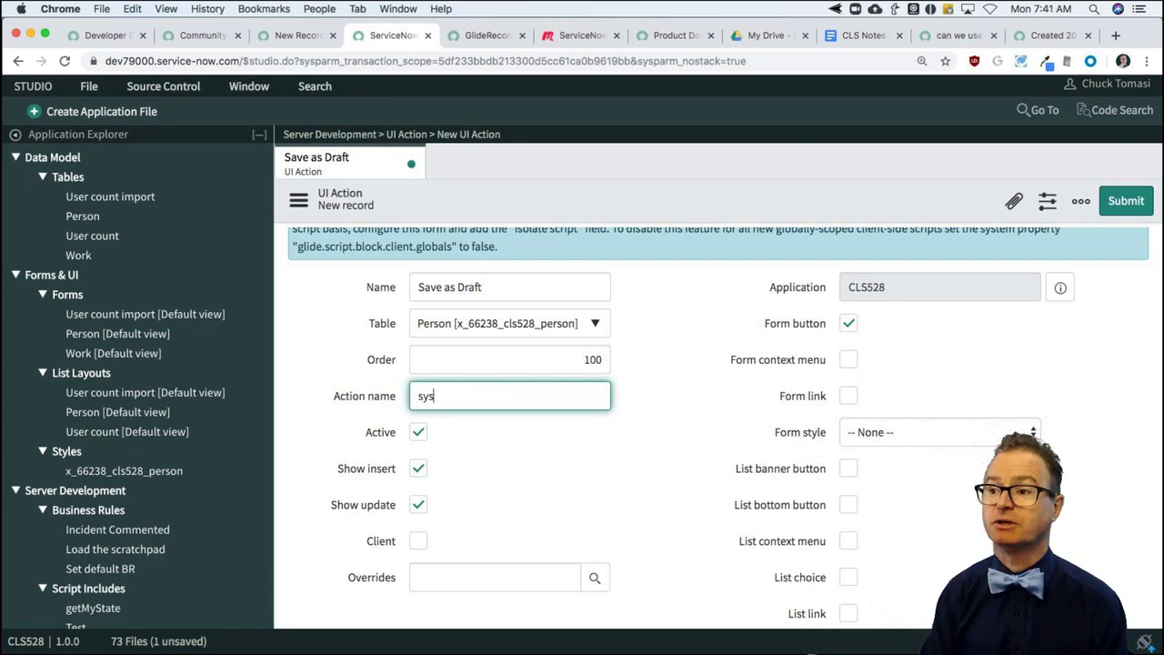
text(verb_)
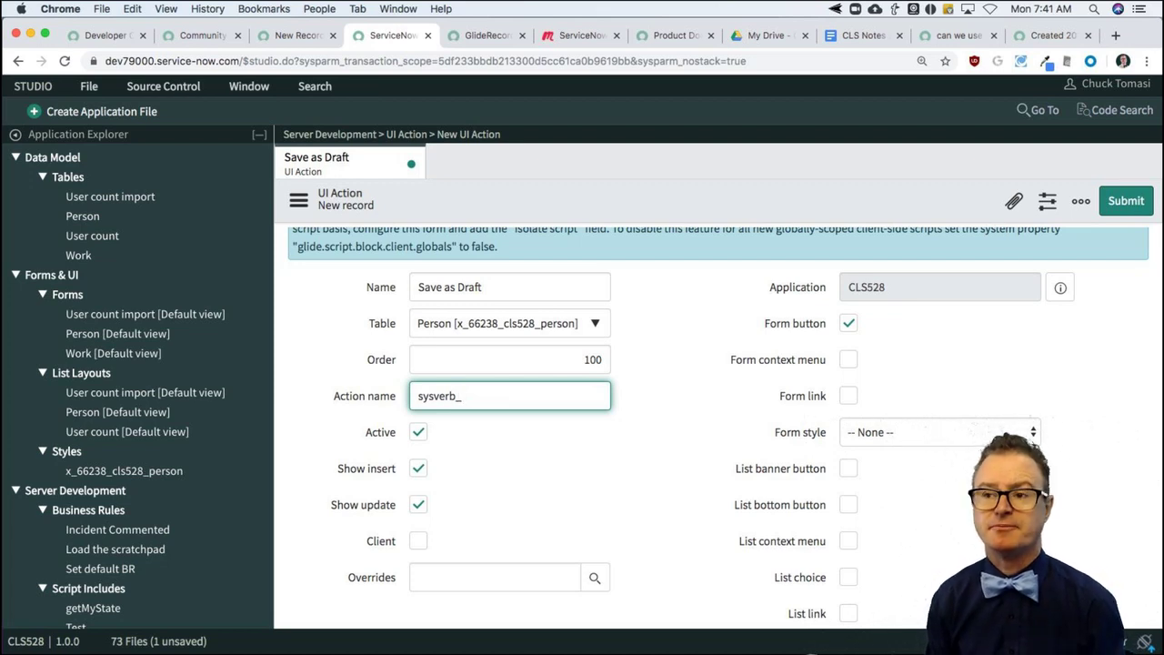
text(cancel)
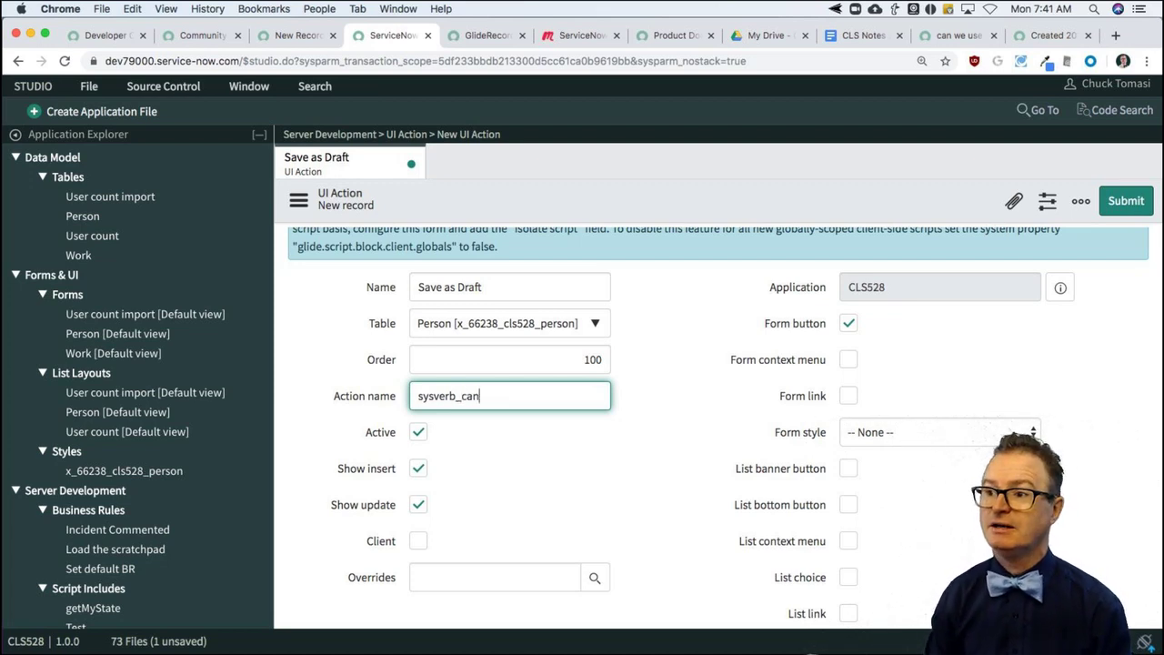
click(671, 413)
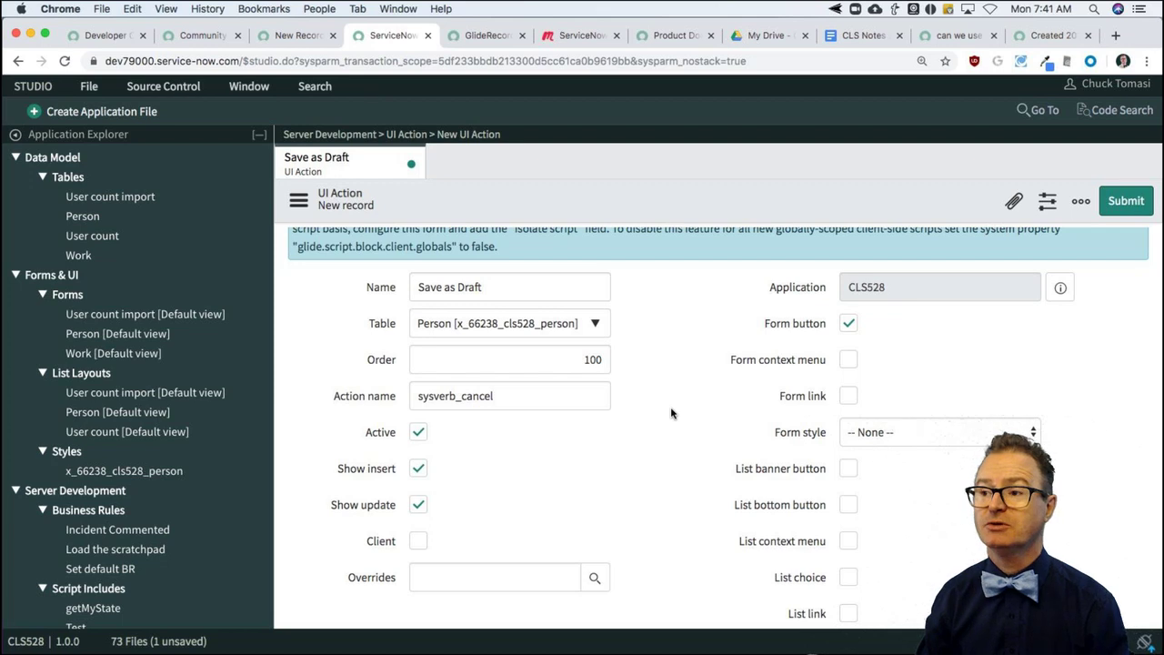
Step: Enter a comment on the UI action beginning "Save w/o mandatory fields enab"
scroll(670, 413, down, 2)
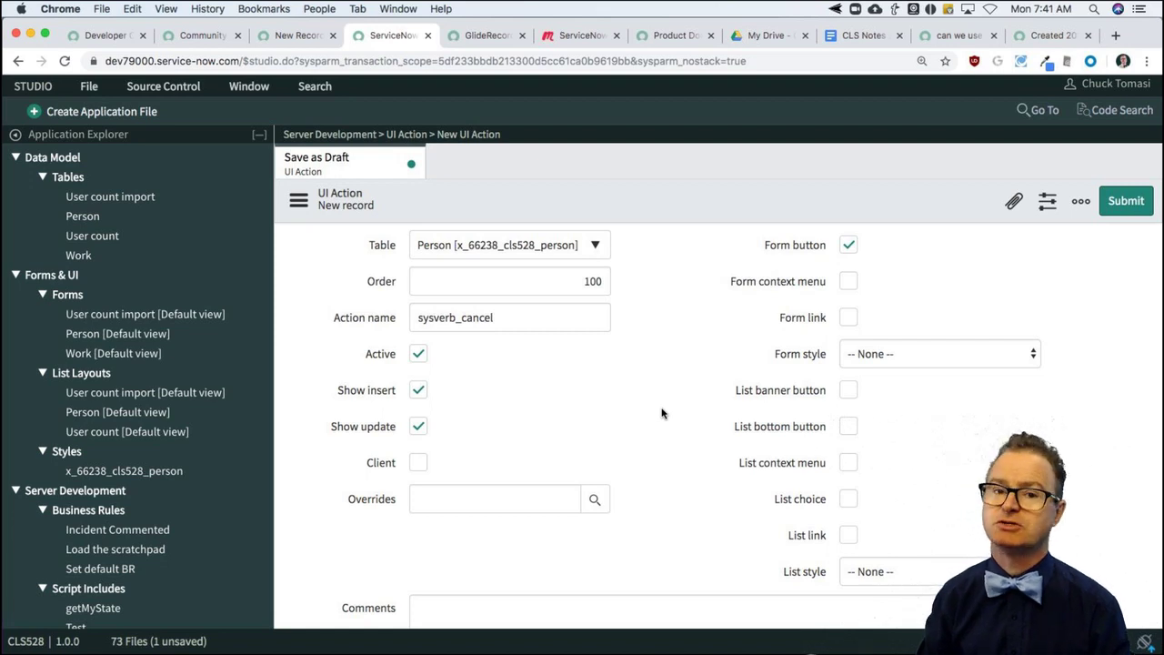
scroll(661, 412, down, 1)
scroll(661, 412, down, 1)
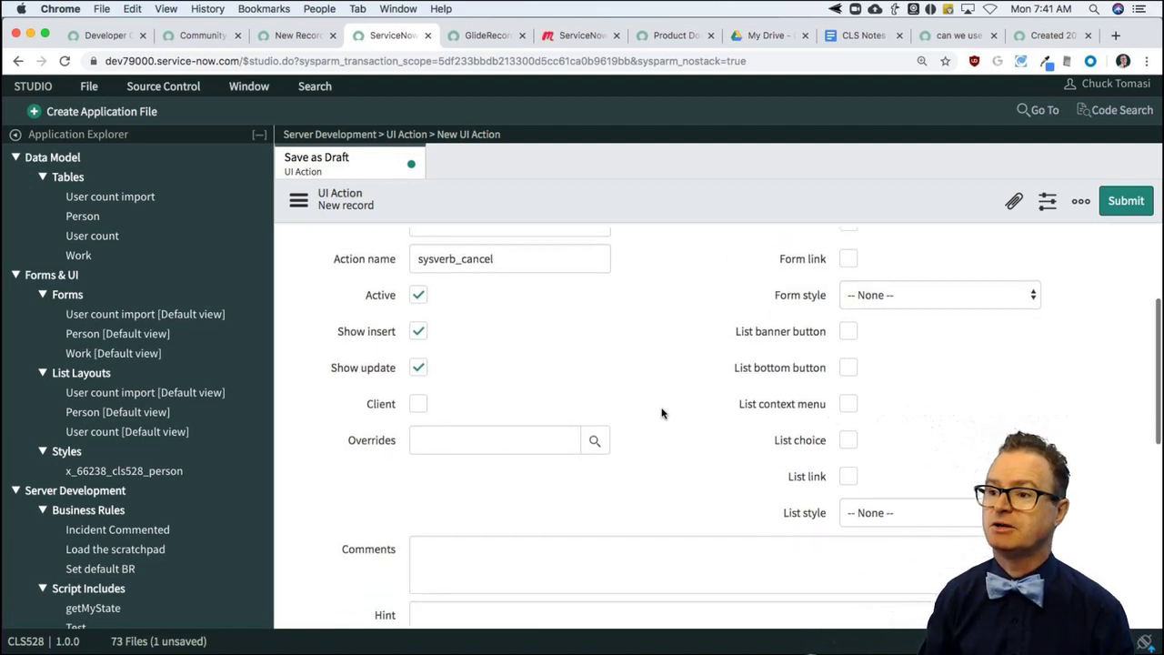
scroll(661, 413, down, 4)
click(528, 432)
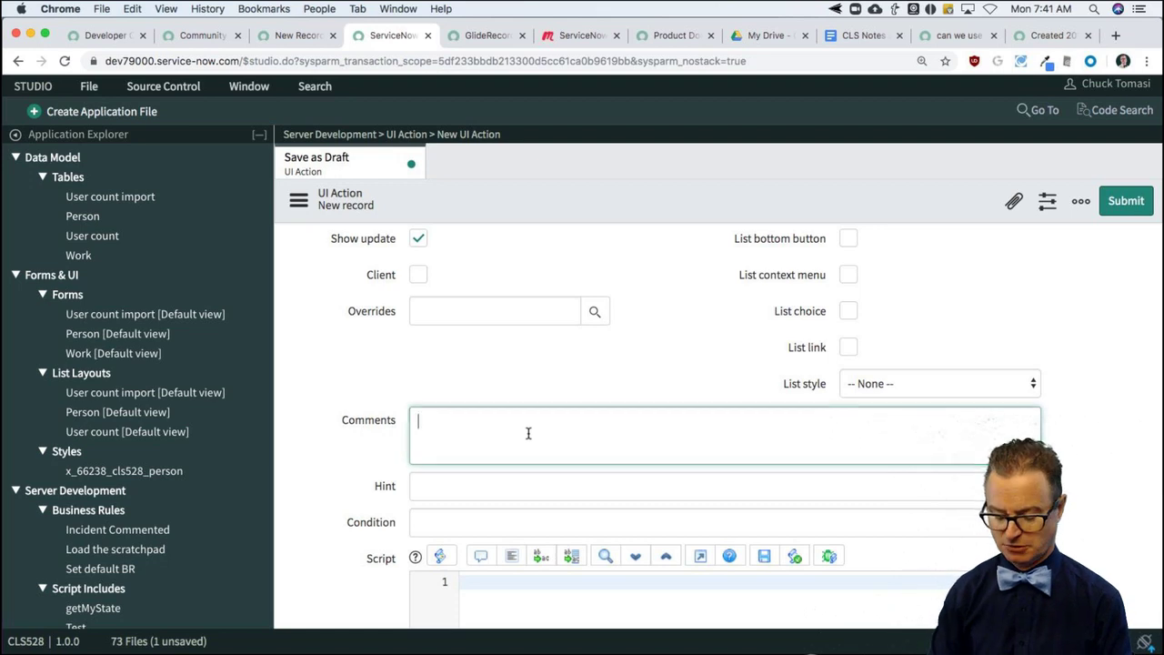
text(S)
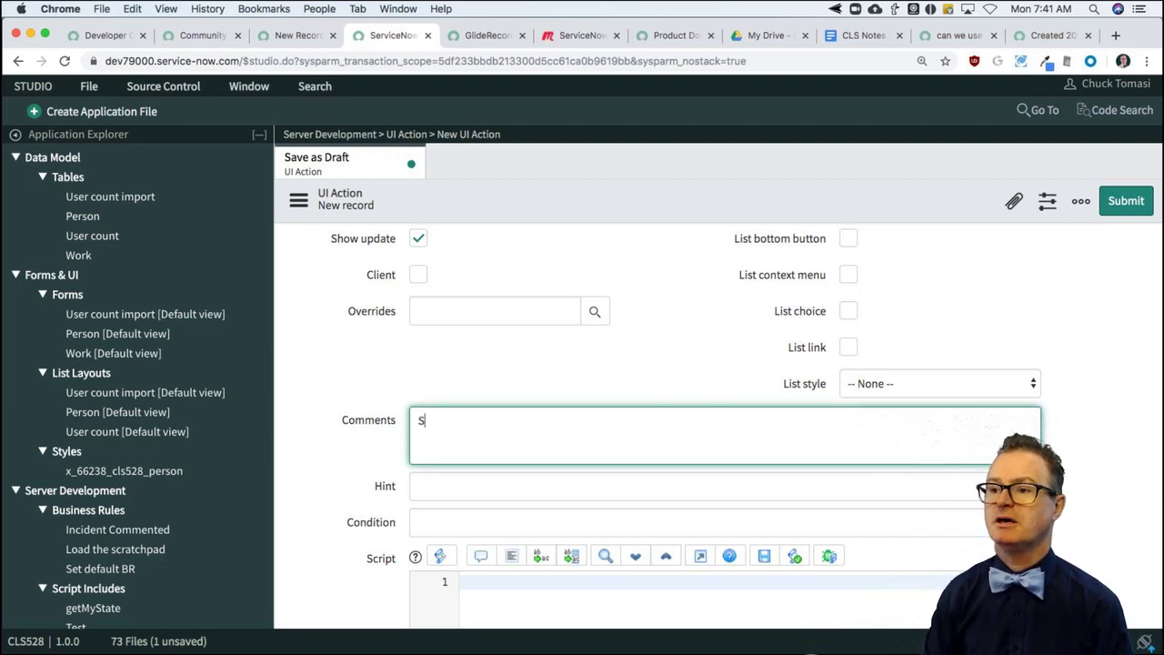
text(ave w/o ma)
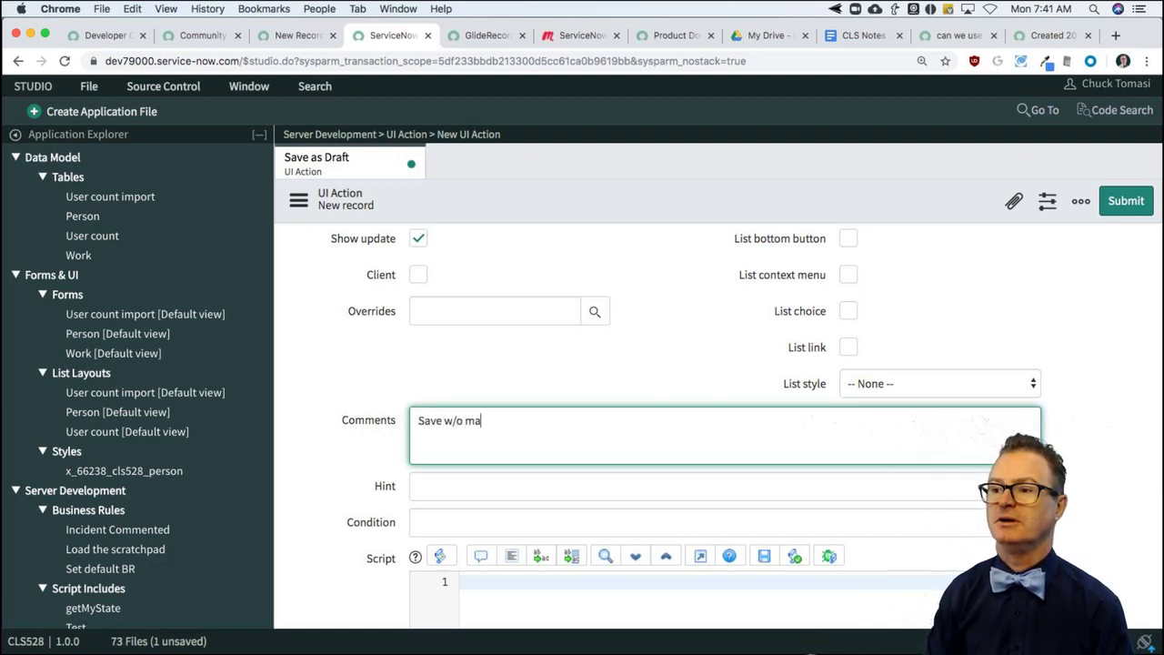
text(ndatory fields enab)
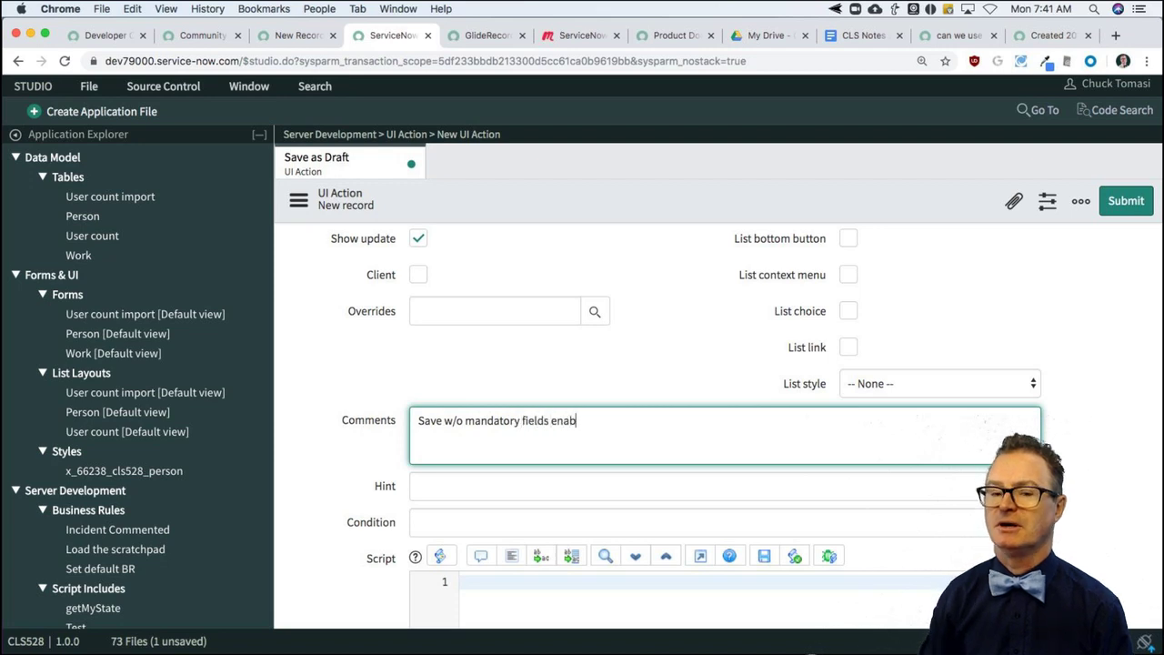
Step: Complete the UI action's comment so it reads "Save w/o mandatory fields enabled"
text(led)
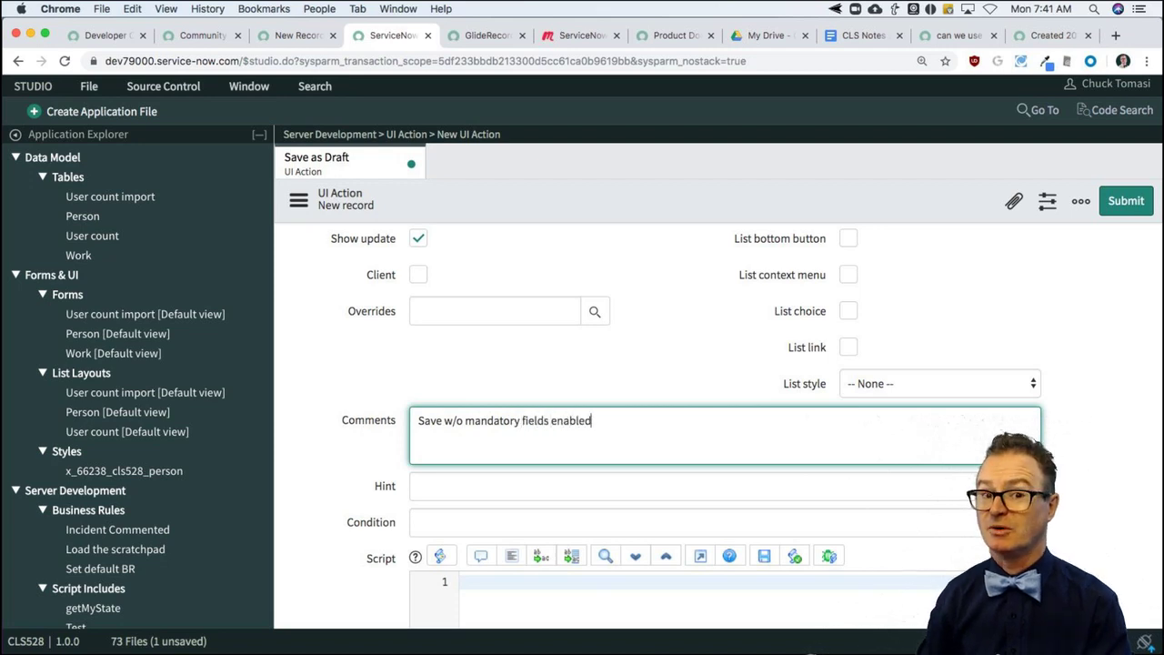
click(394, 437)
scroll(393, 436, down, 5)
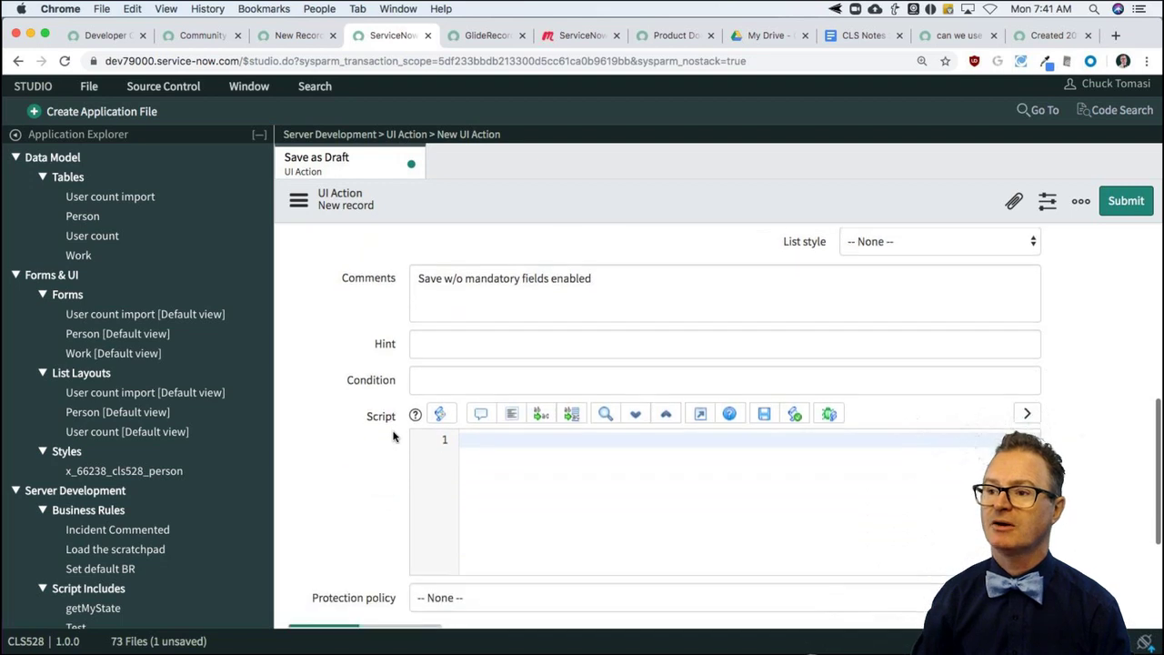
Step: Write the UI action script with current.update(); on line 1 and action.setRedirectURL(current); on line 2
click(450, 380)
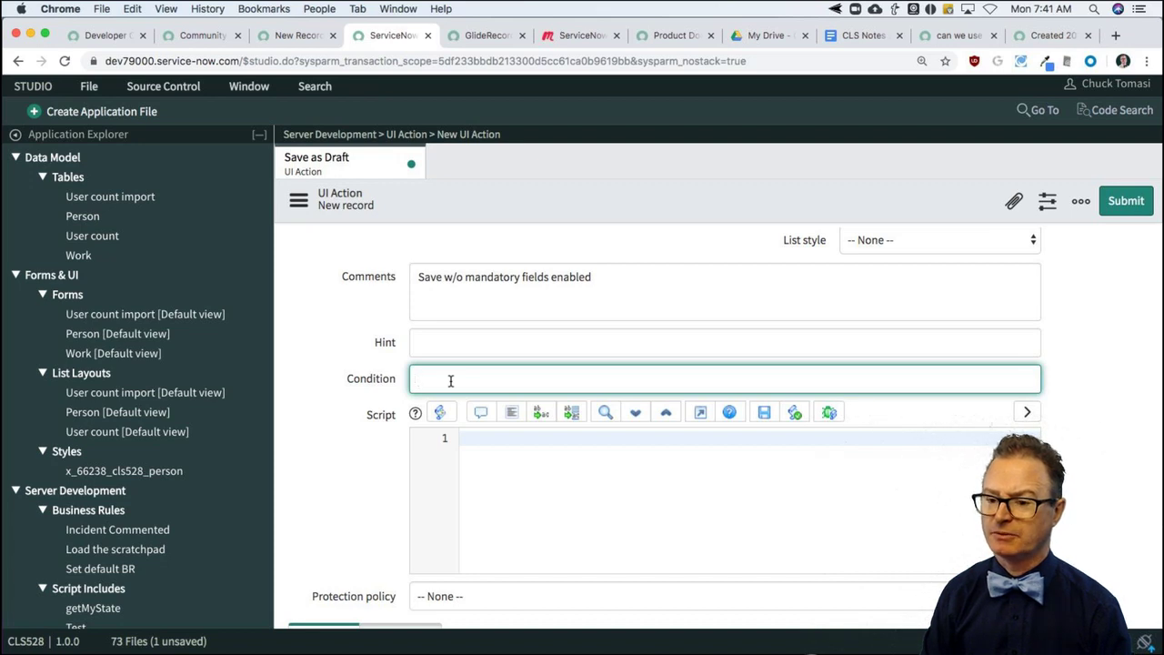
click(502, 458)
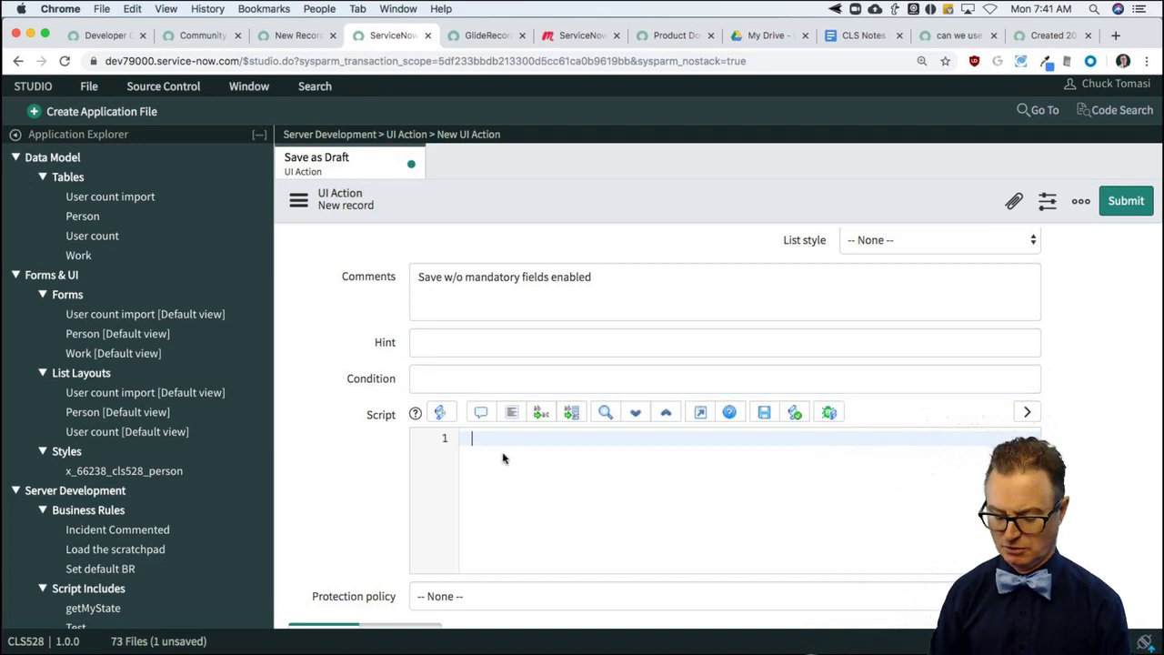
text(current.upd)
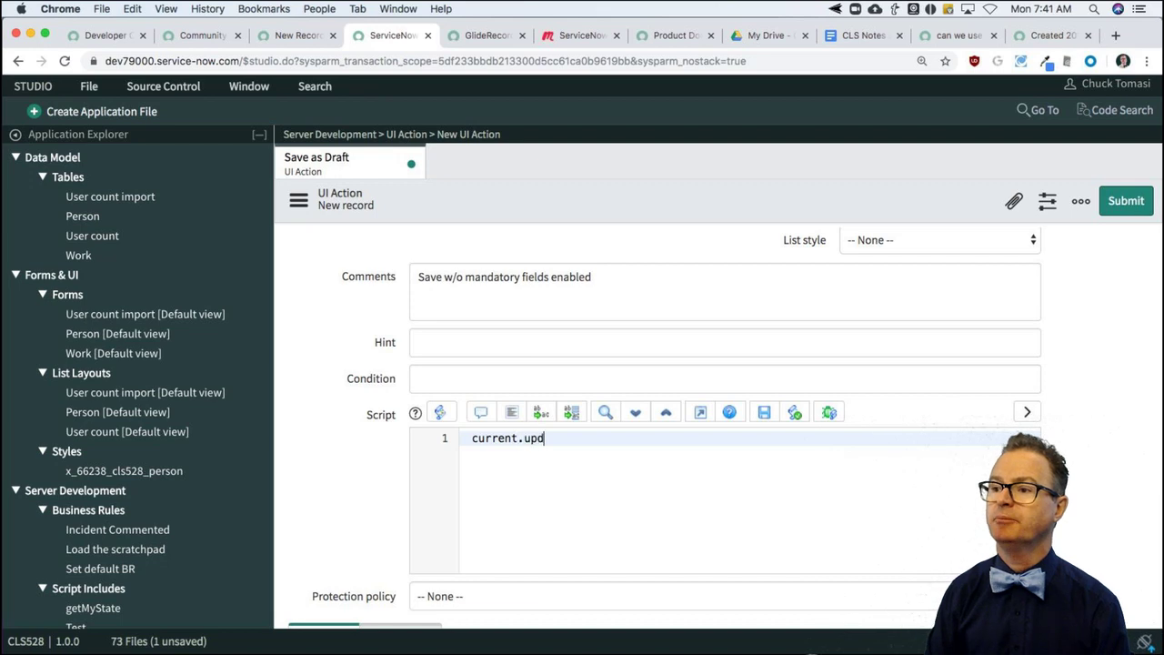
text(ate();)
key(Return)
text(ac)
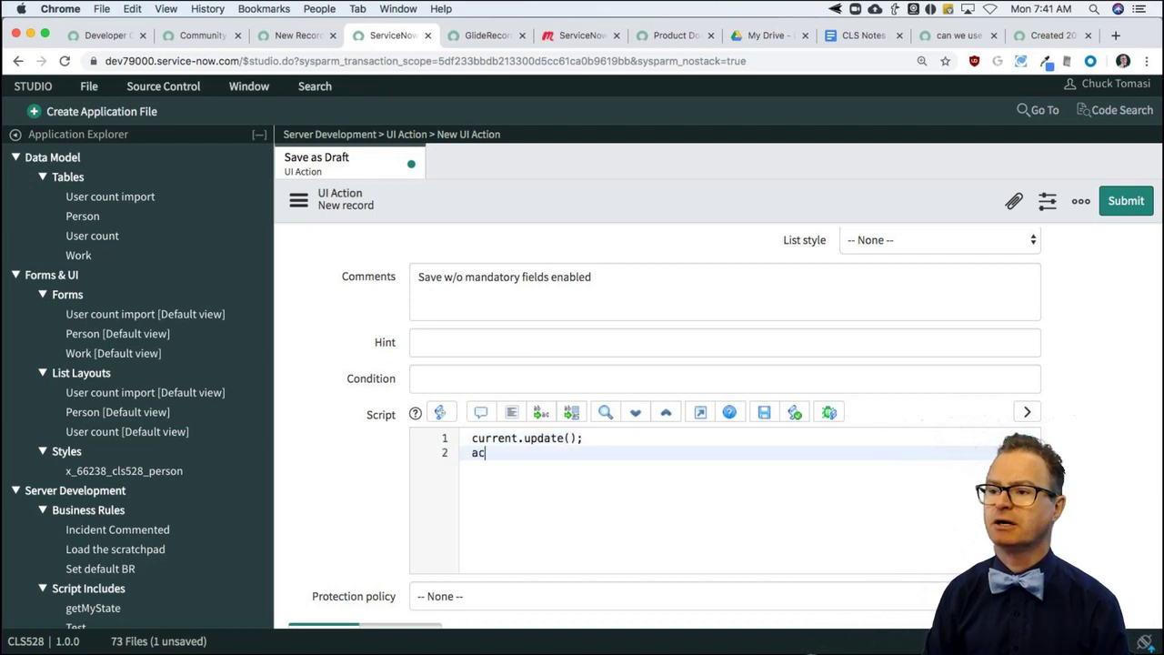
text(tion.setRedi)
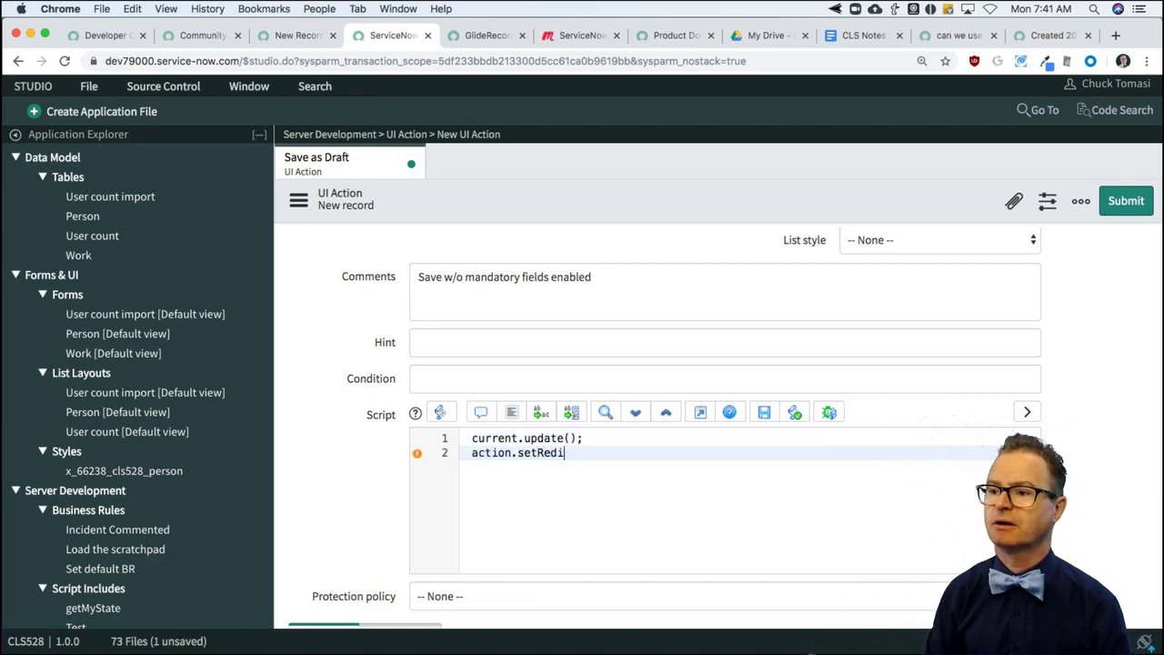
text(rectURL())
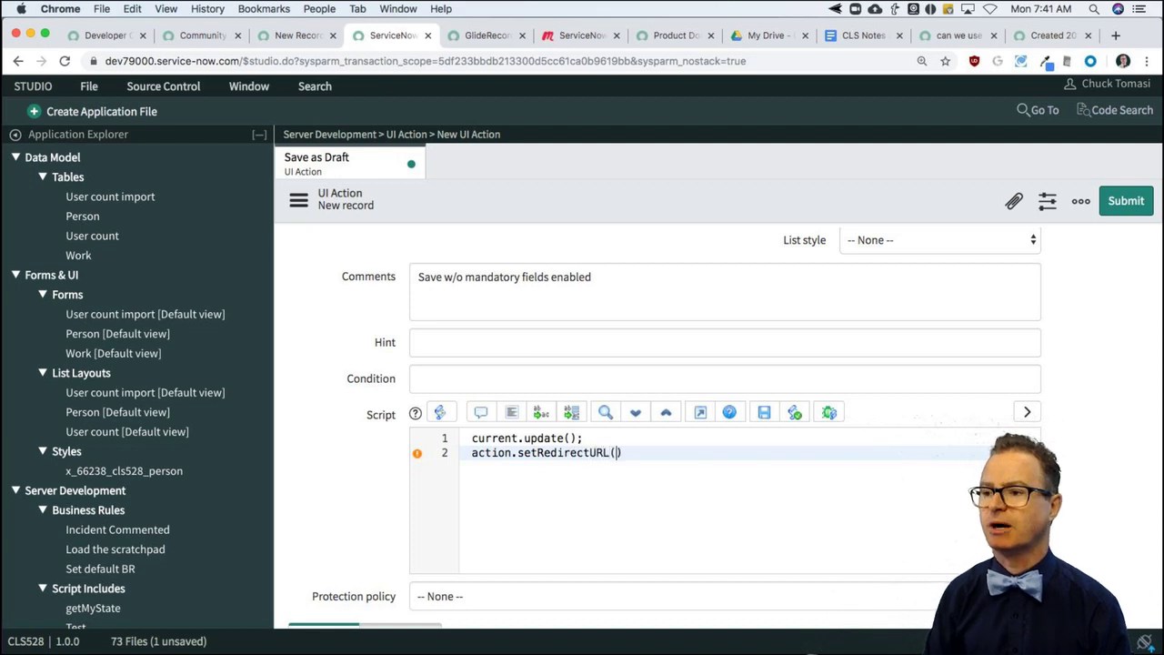
text(current))
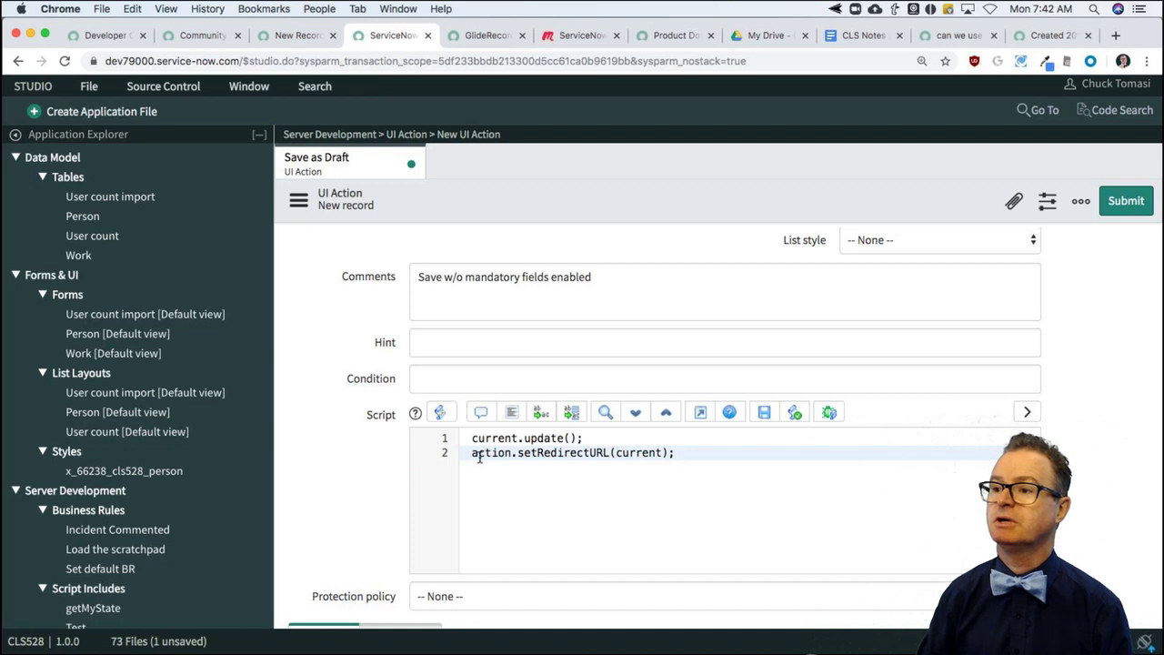
Step: Insert gs.addInfoMessage('Saved draft'); between the update and redirect lines of the script, and submit the new UI action
click(590, 439)
key(Return)
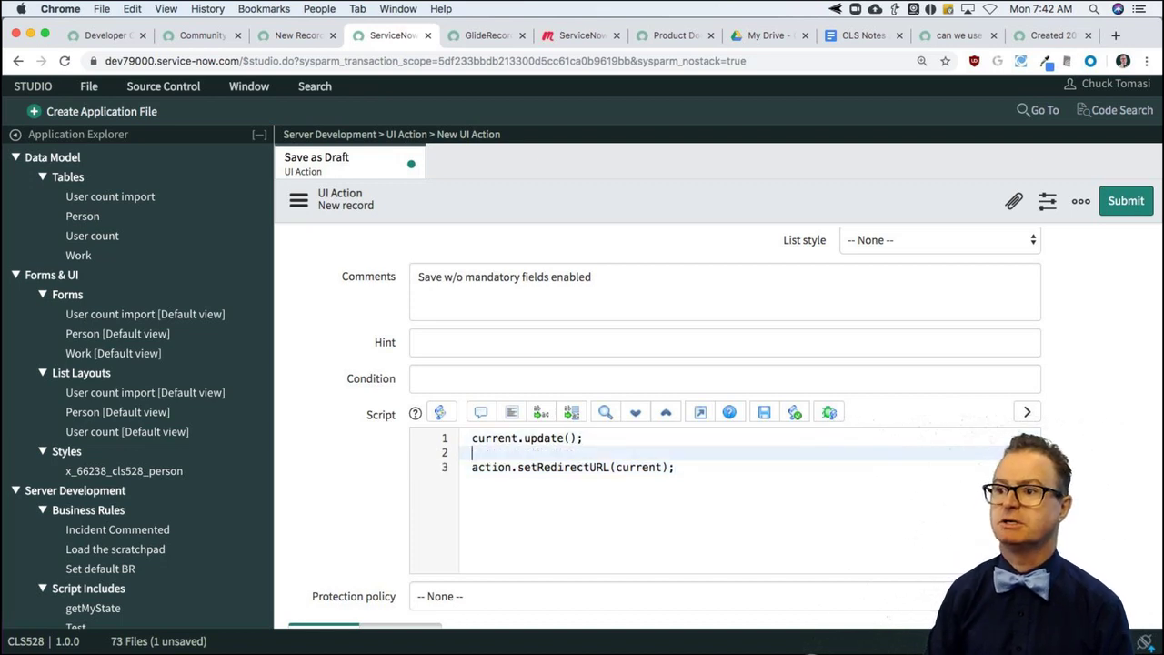
text(gs.info)
key(BackSpace)
key(BackSpace)
key(BackSpace)
key(BackSpace)
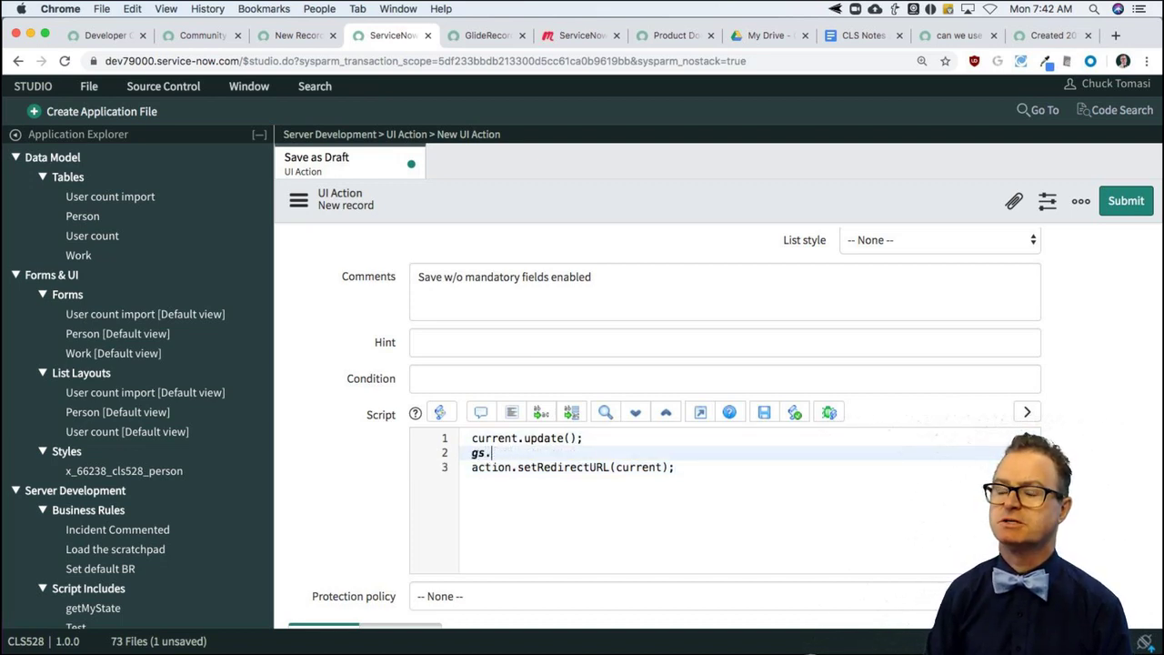
text(addInfoMess)
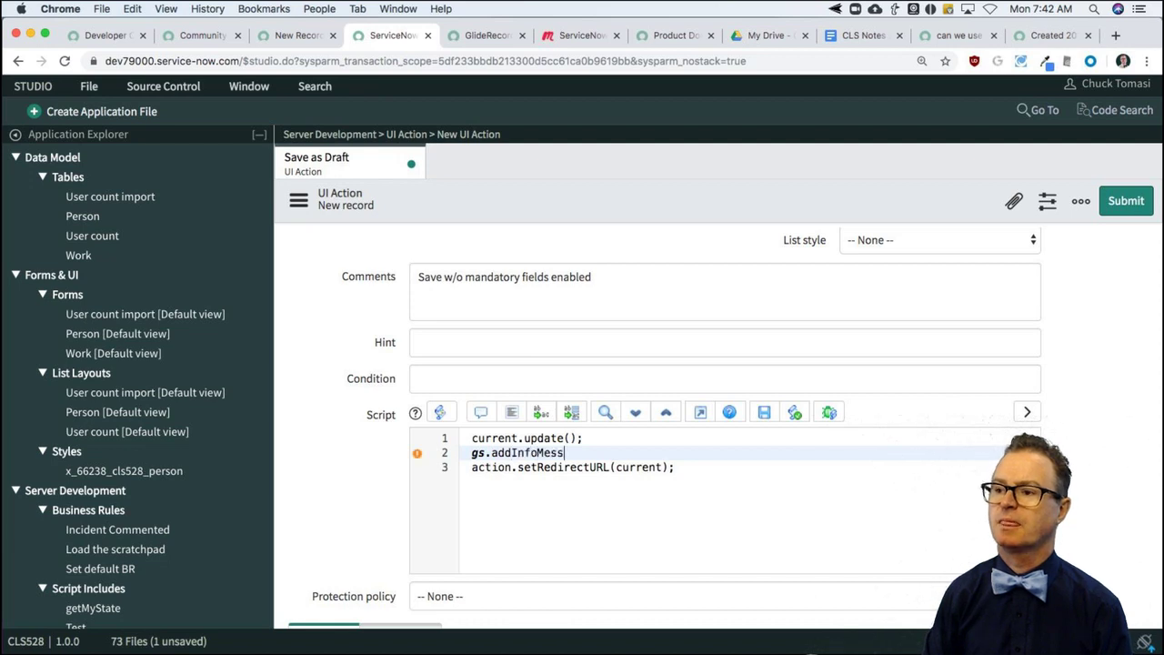
text(age('Saved)
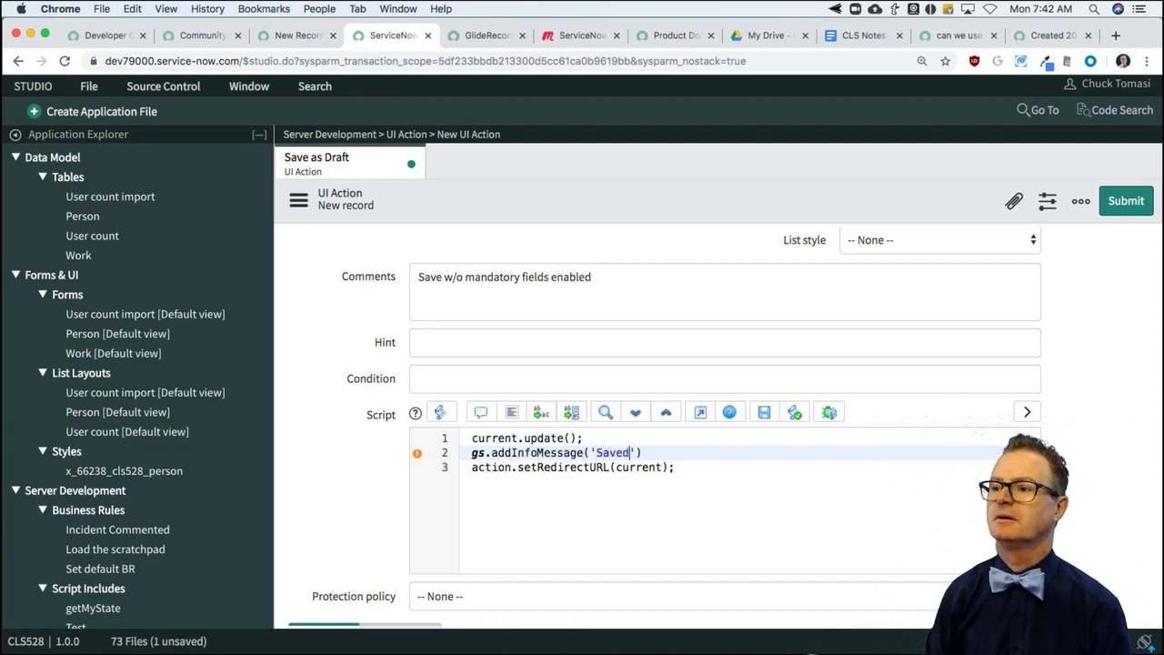
text( draft)
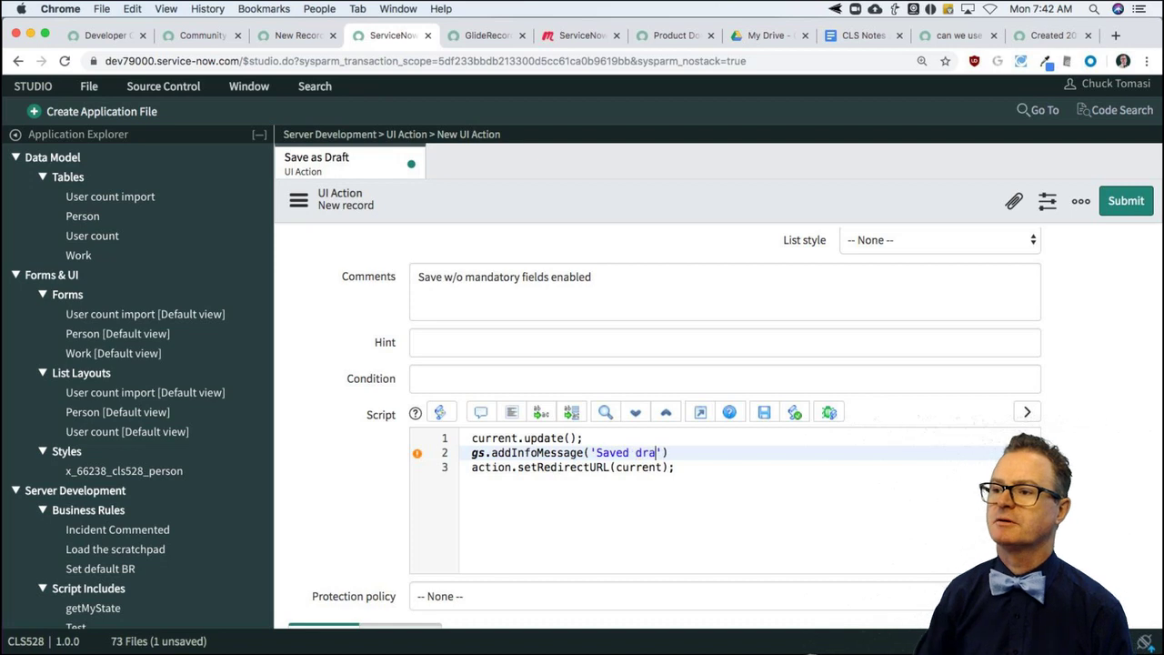
click(705, 453)
text(;)
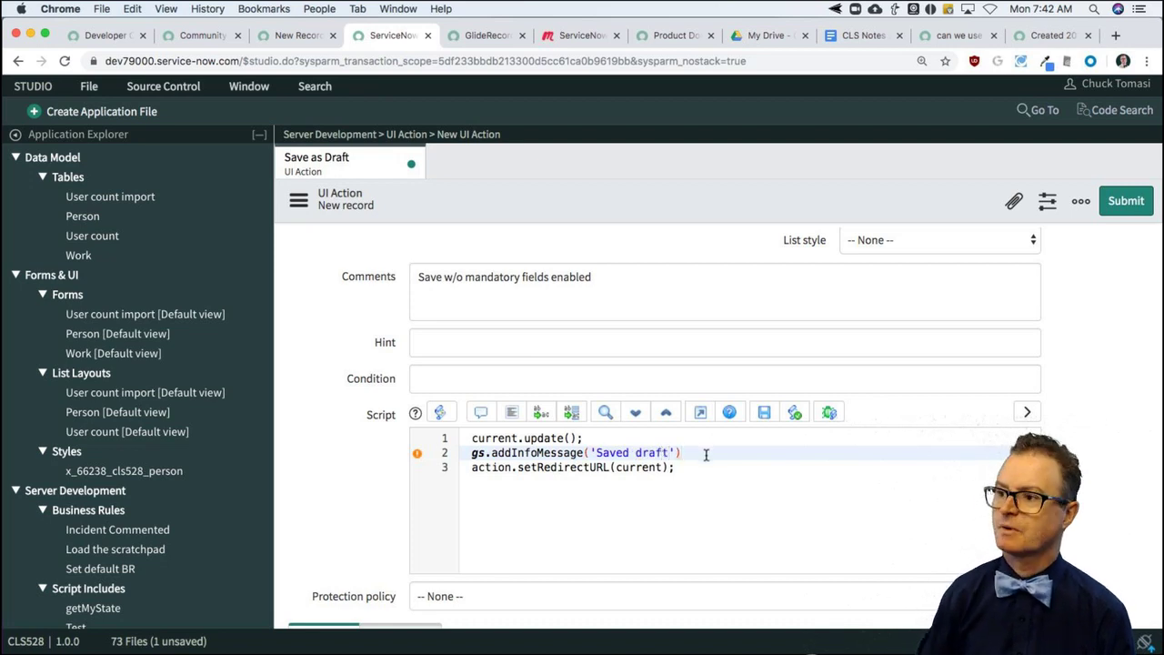
click(1124, 201)
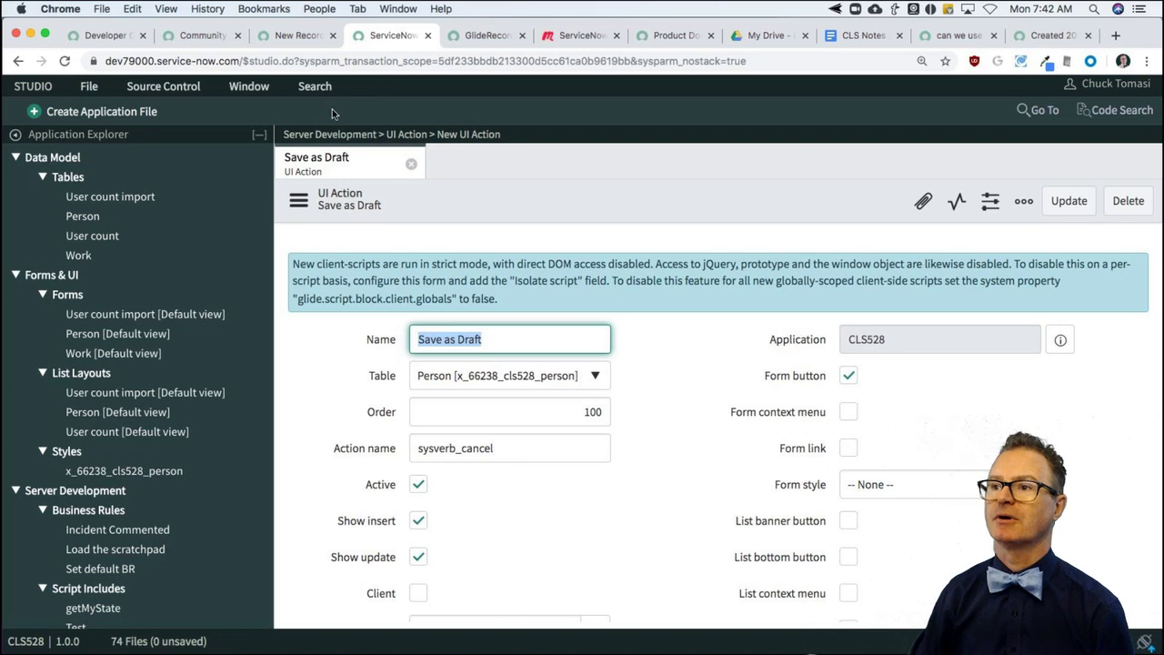
Step: Switch to the new Person record and reload its form, discarding the unsaved changes
click(300, 35)
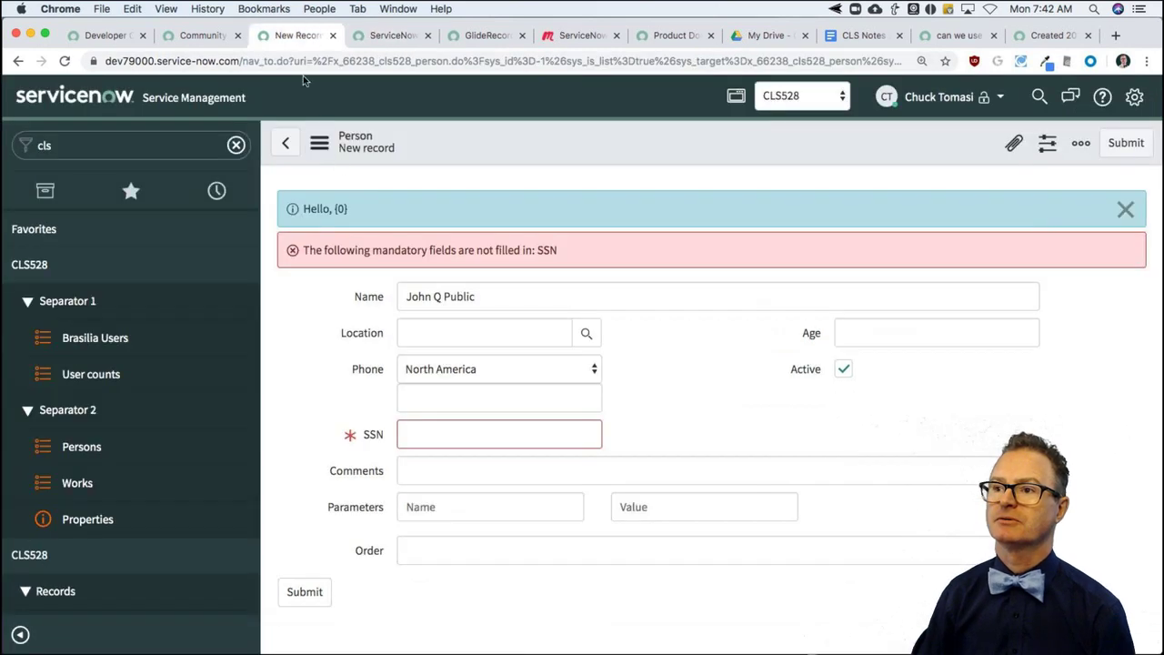
click(319, 143)
click(350, 301)
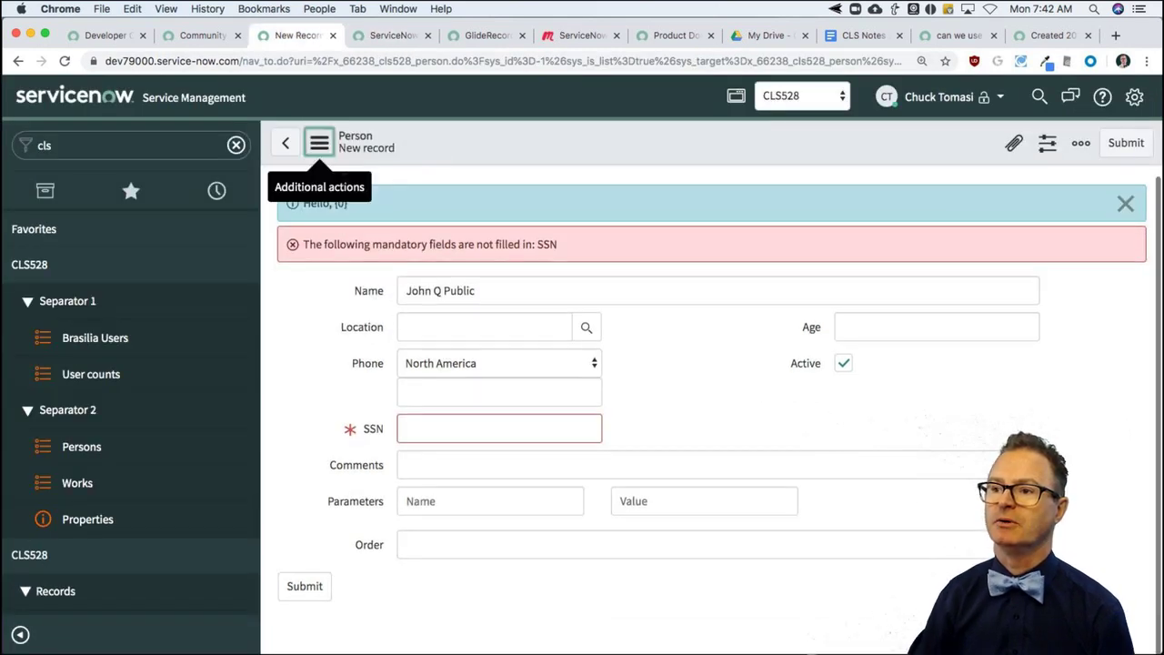
click(319, 142)
click(362, 307)
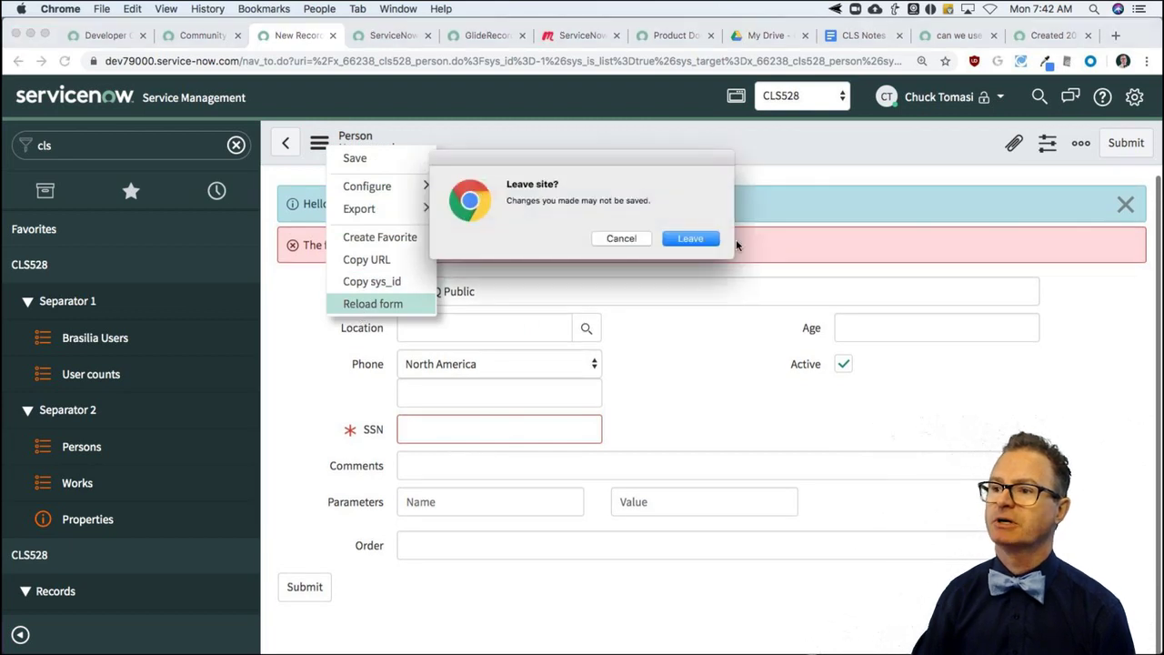
click(692, 240)
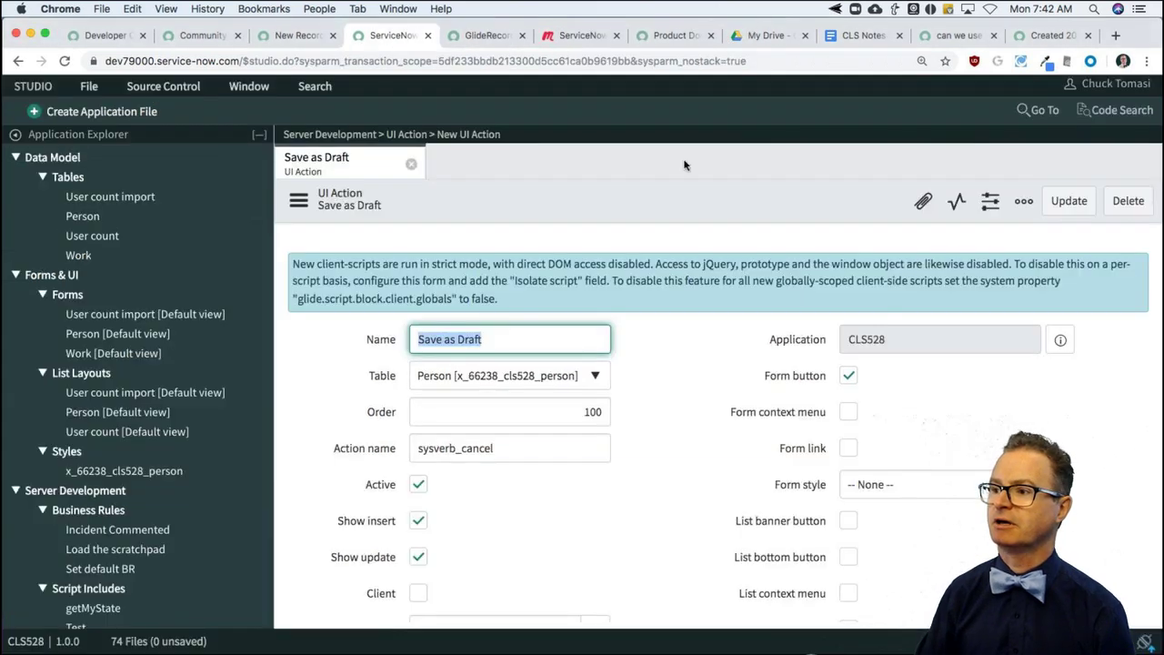
Step: Set the form style of the Save as Draft UI action to Destructive and save the action
click(392, 35)
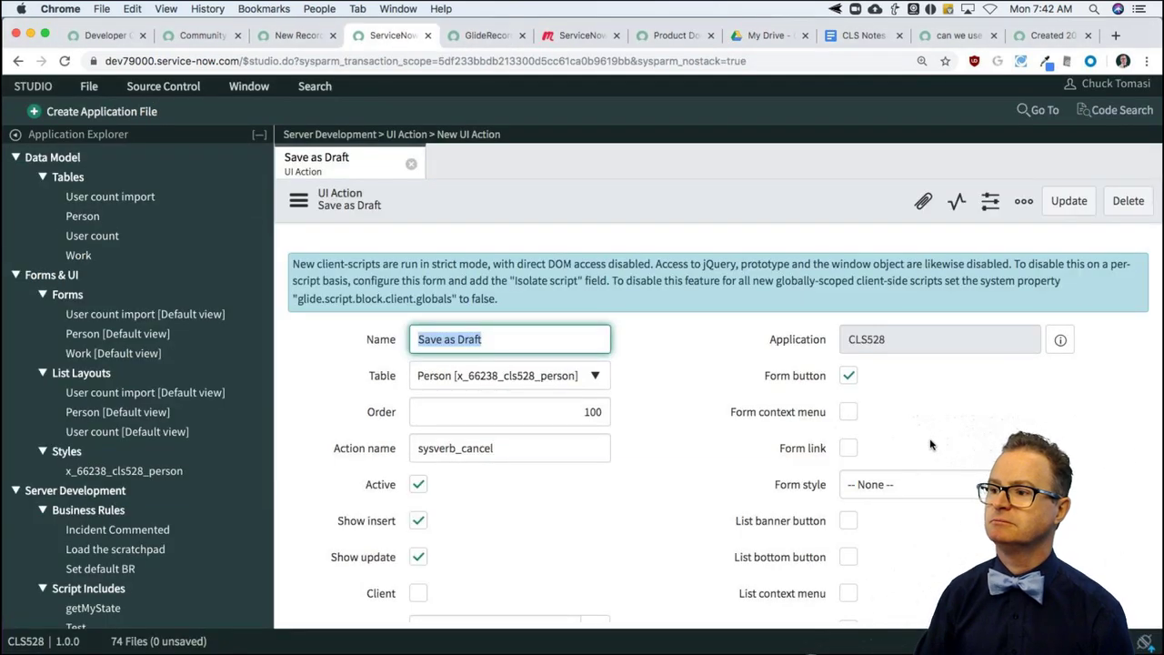
click(910, 493)
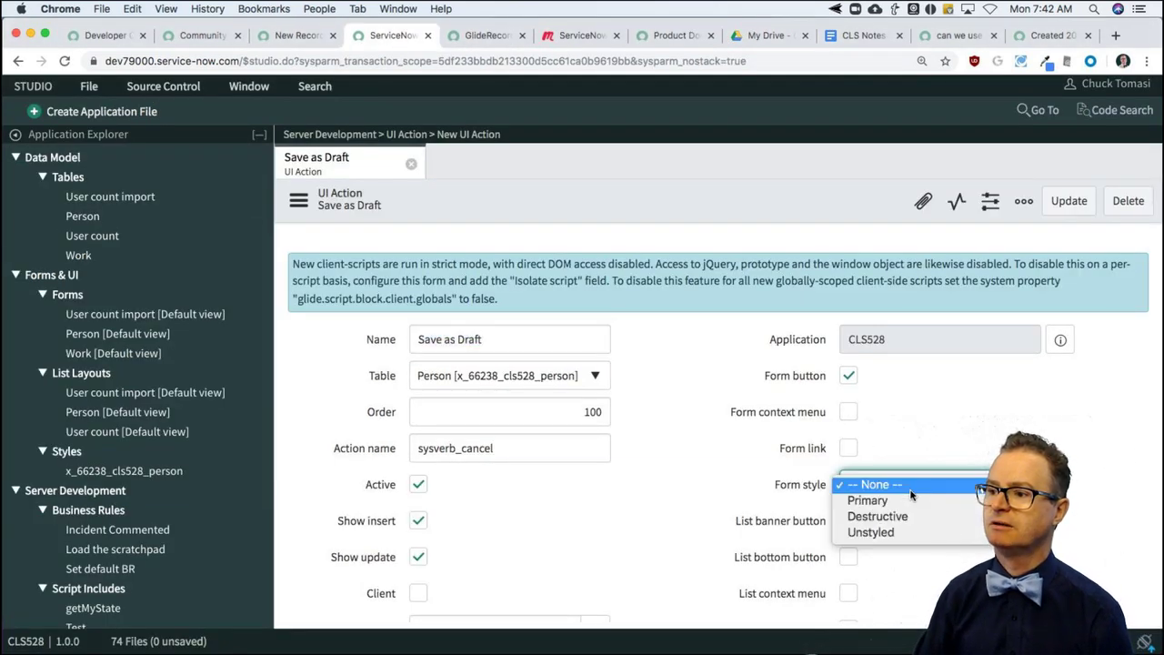
click(911, 516)
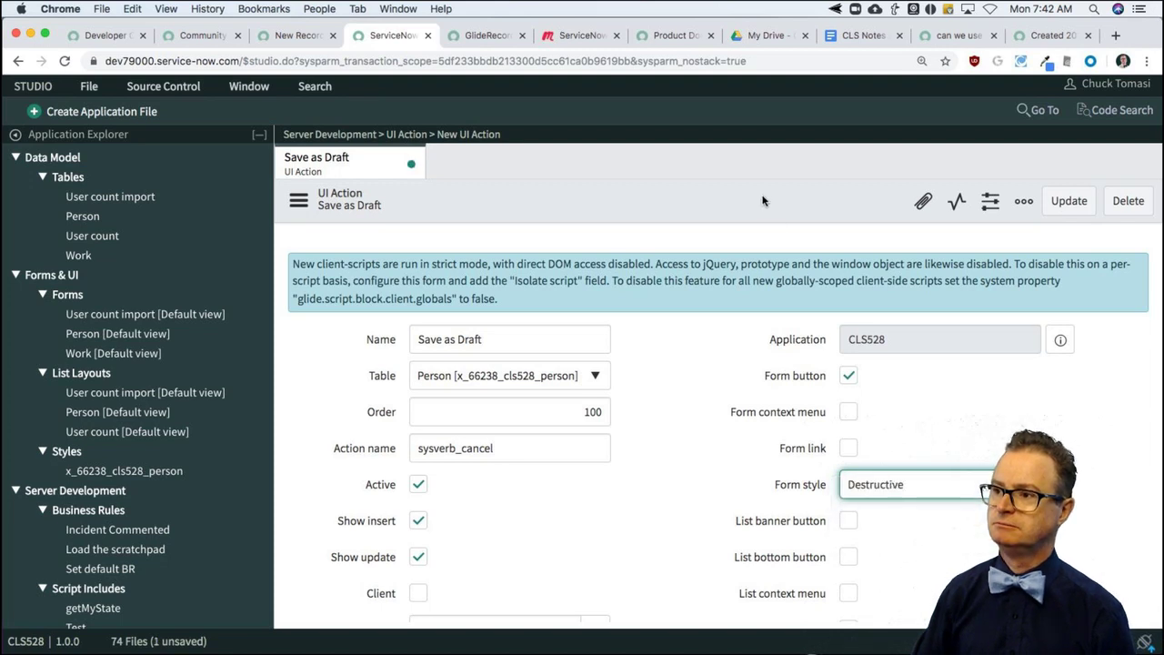
right_click(765, 200)
click(789, 210)
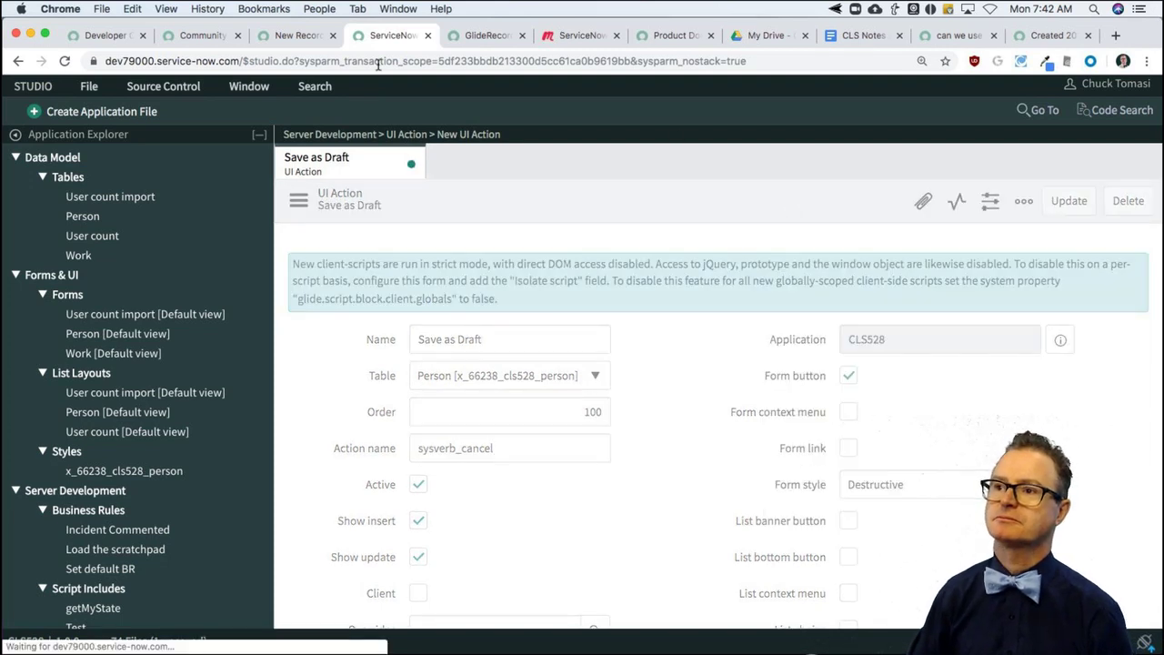
Step: Return to the new Person record and reload its form to apply the changed button style
click(286, 34)
click(318, 142)
click(320, 143)
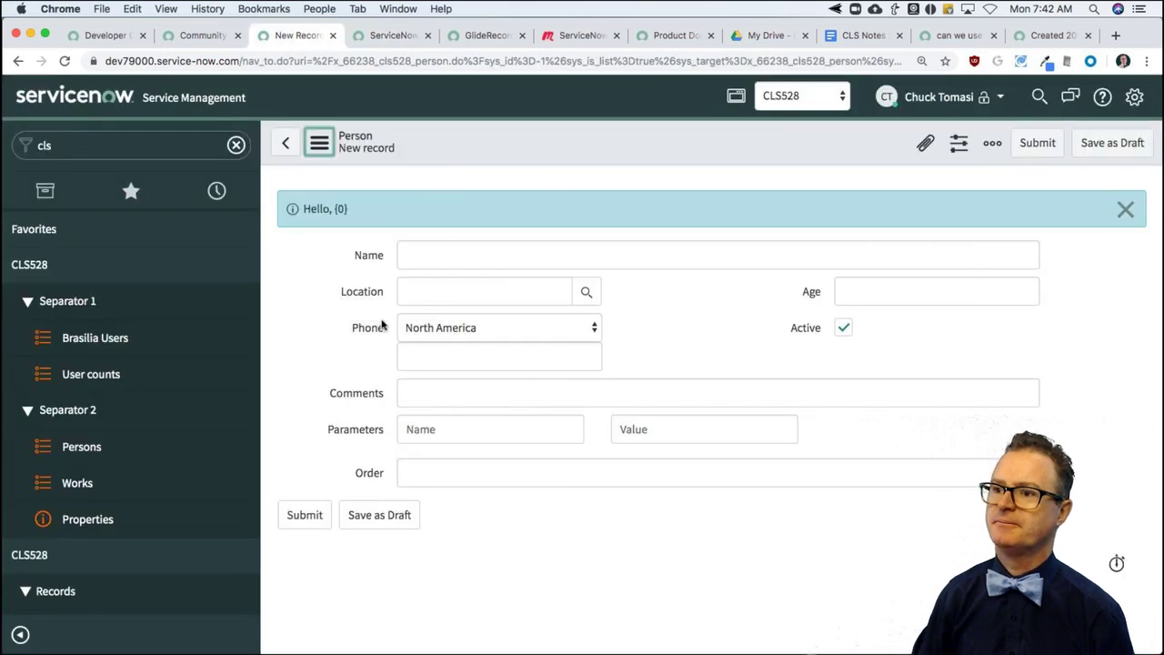
click(320, 144)
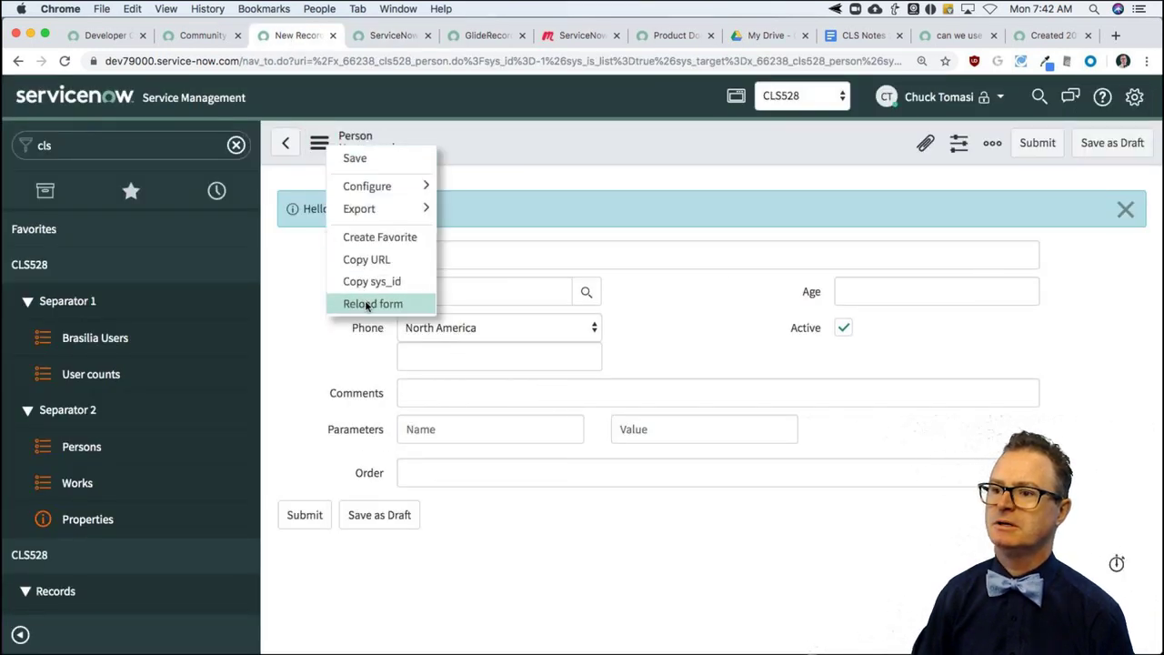
click(372, 302)
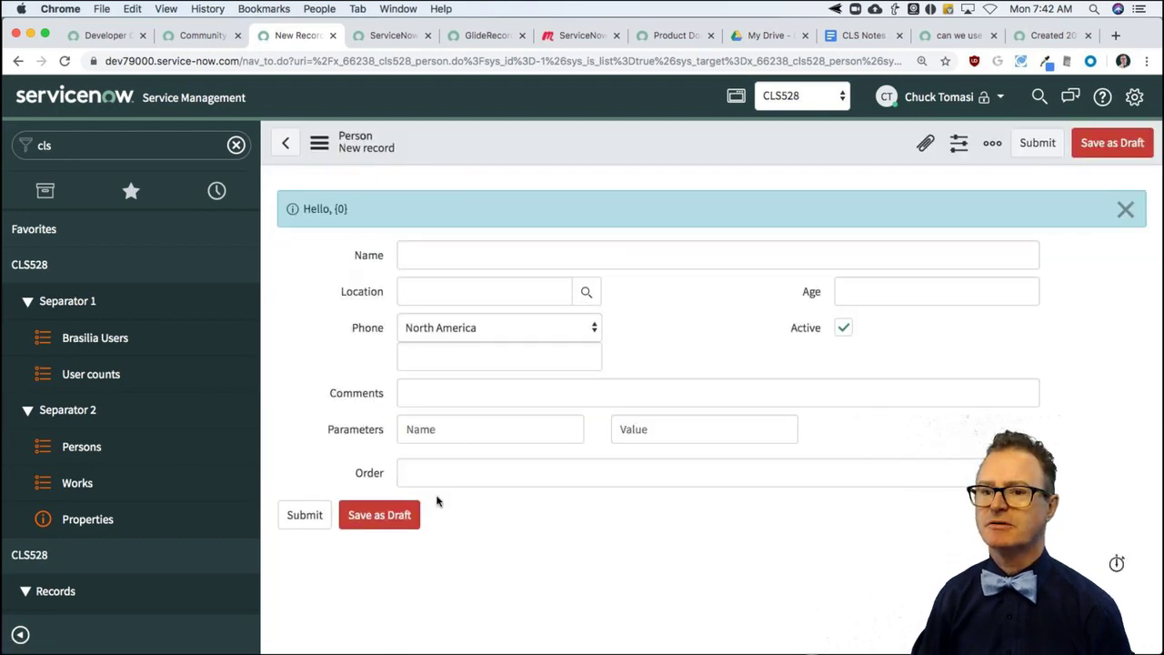
Step: Enter the person's full name in the new Person record and leave the location empty
click(484, 254)
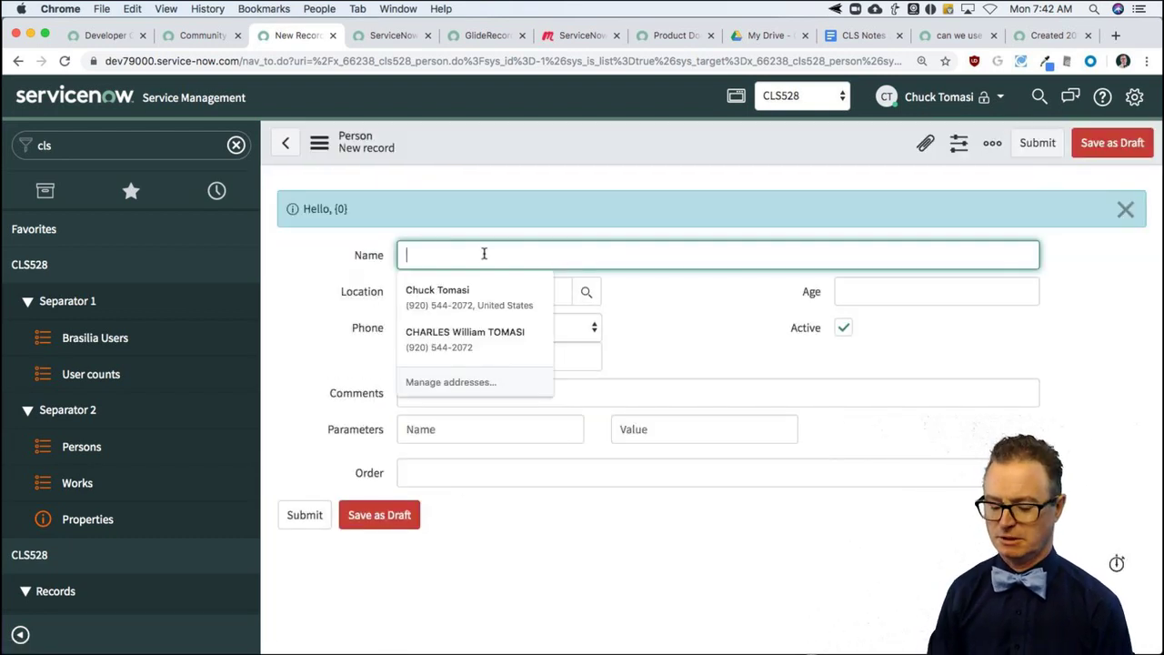
text(John )
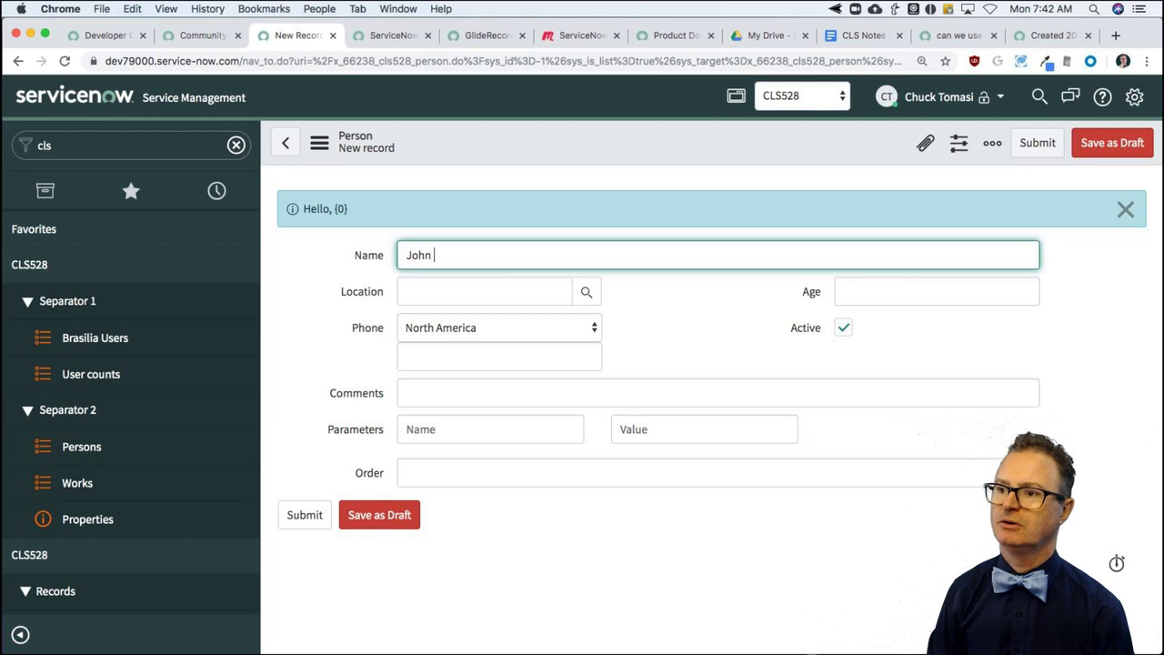
text(Q Public)
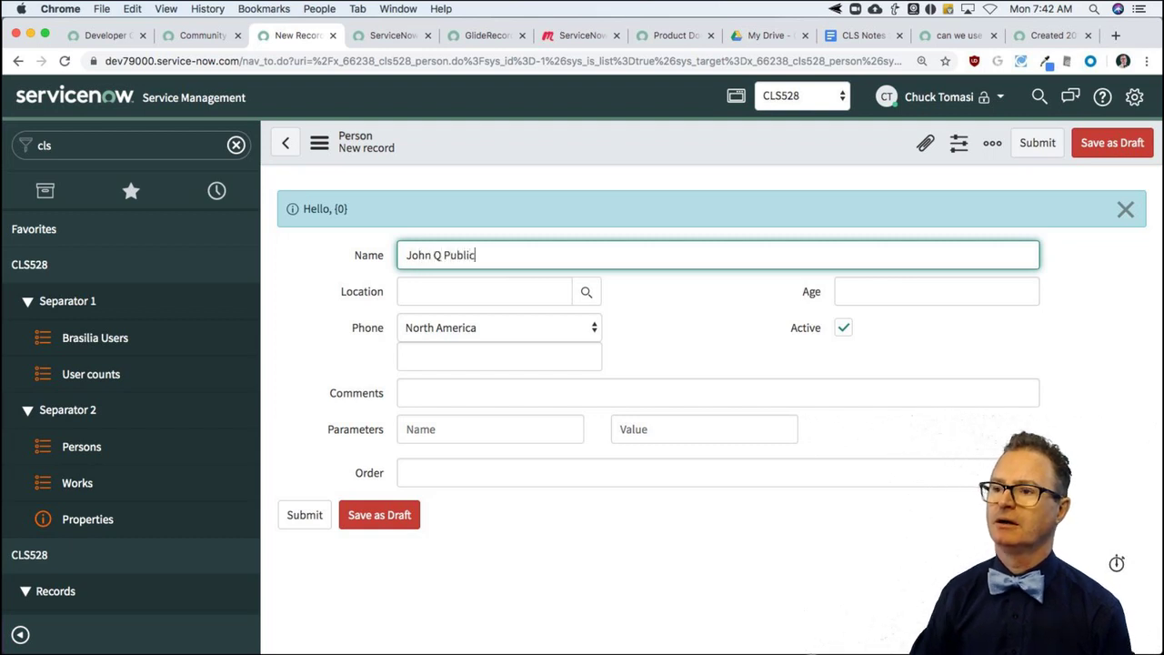
key(Tab)
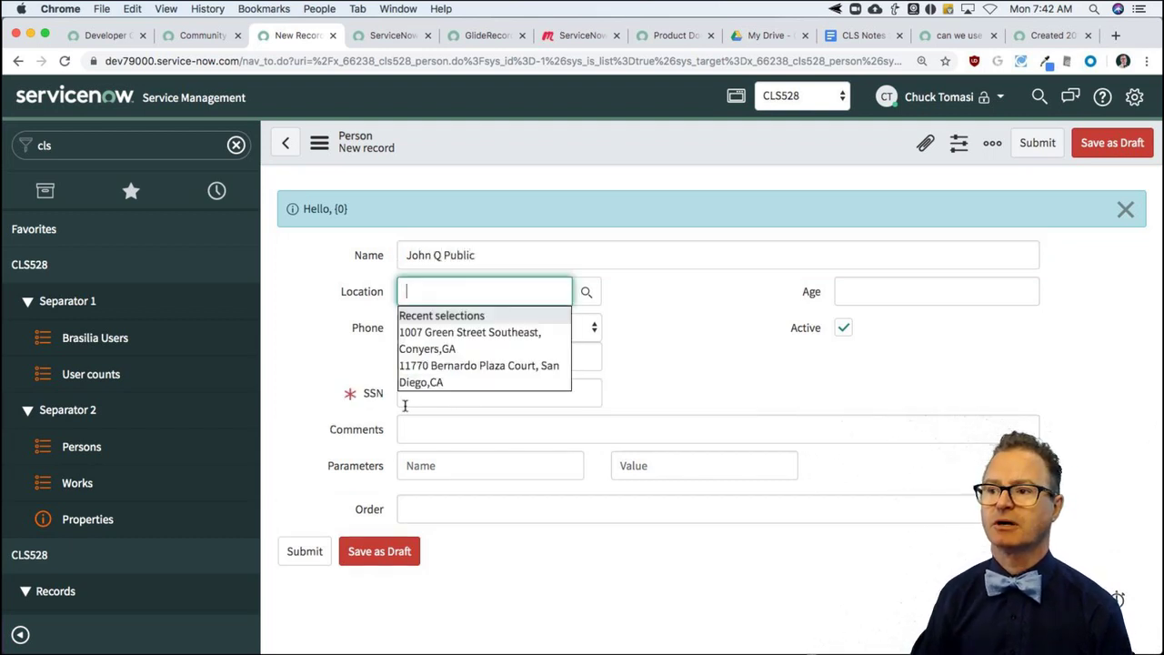
click(309, 378)
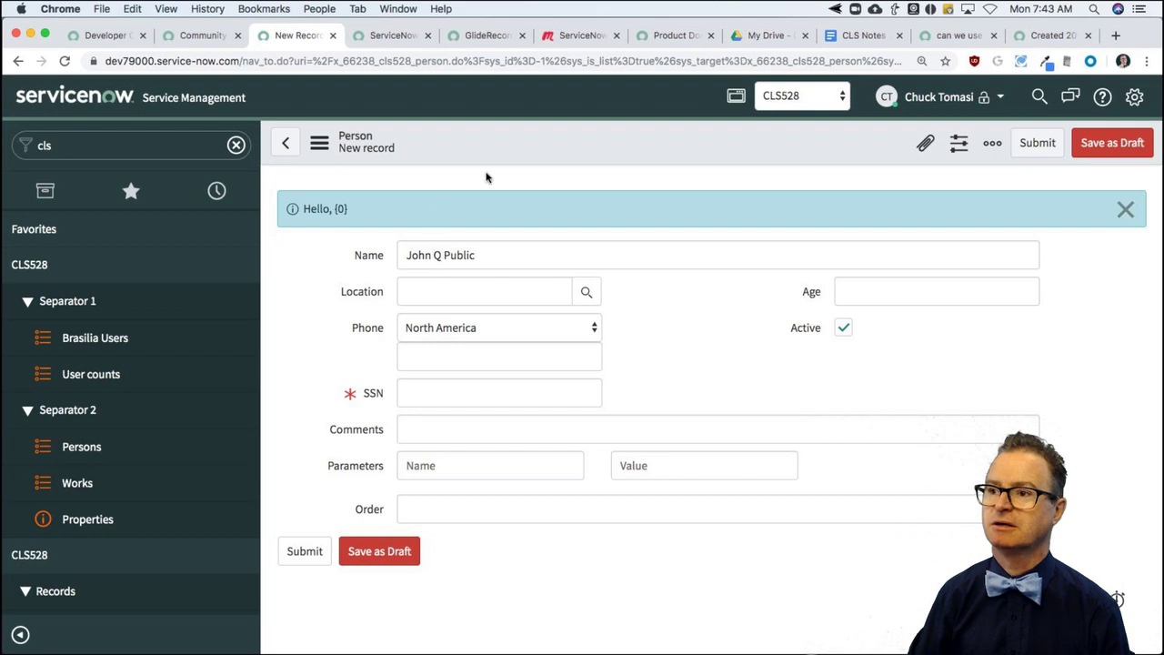
Step: Try a regular save of the Person record with the mandatory SSN empty, and save it as a draft instead
right_click(469, 149)
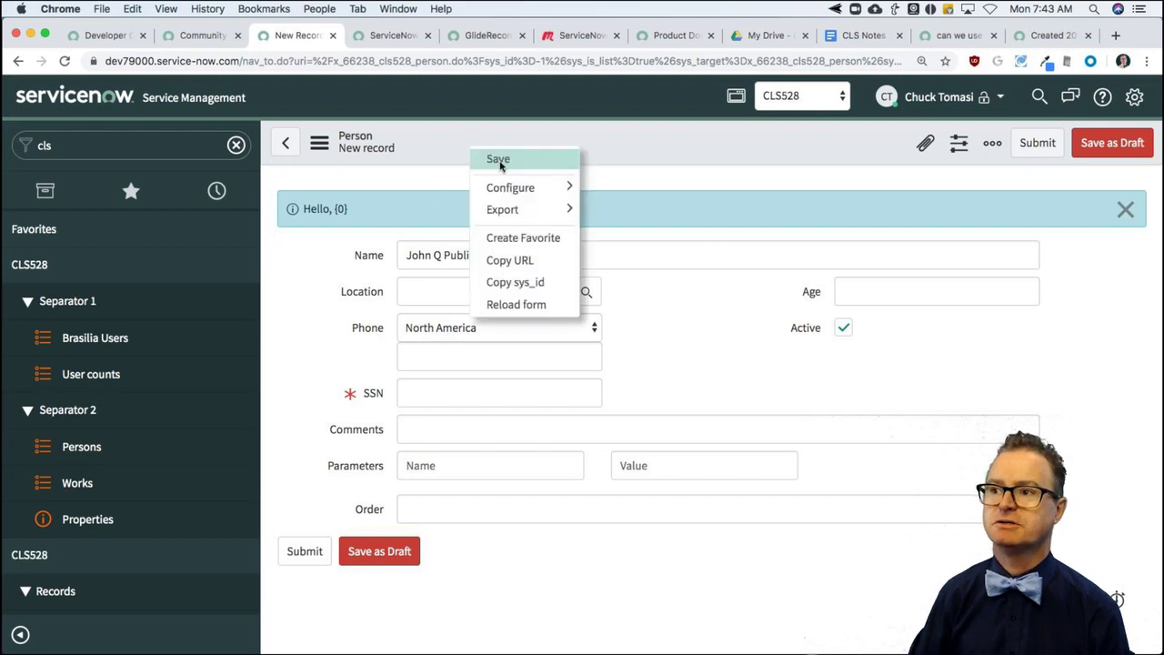
click(500, 161)
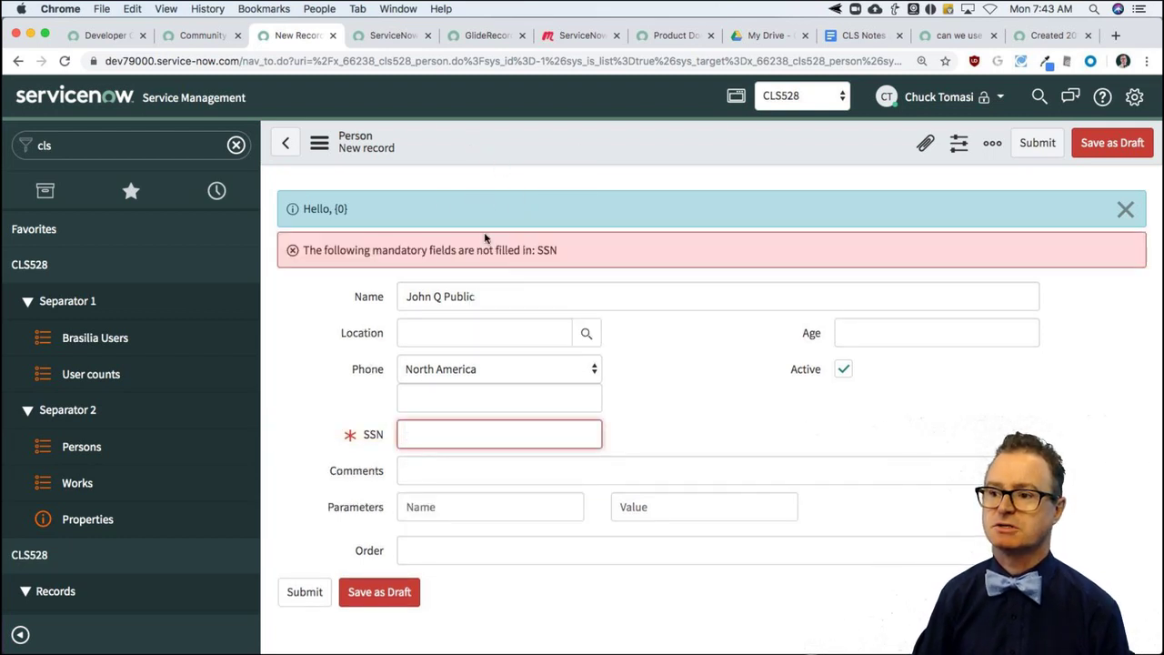
click(385, 592)
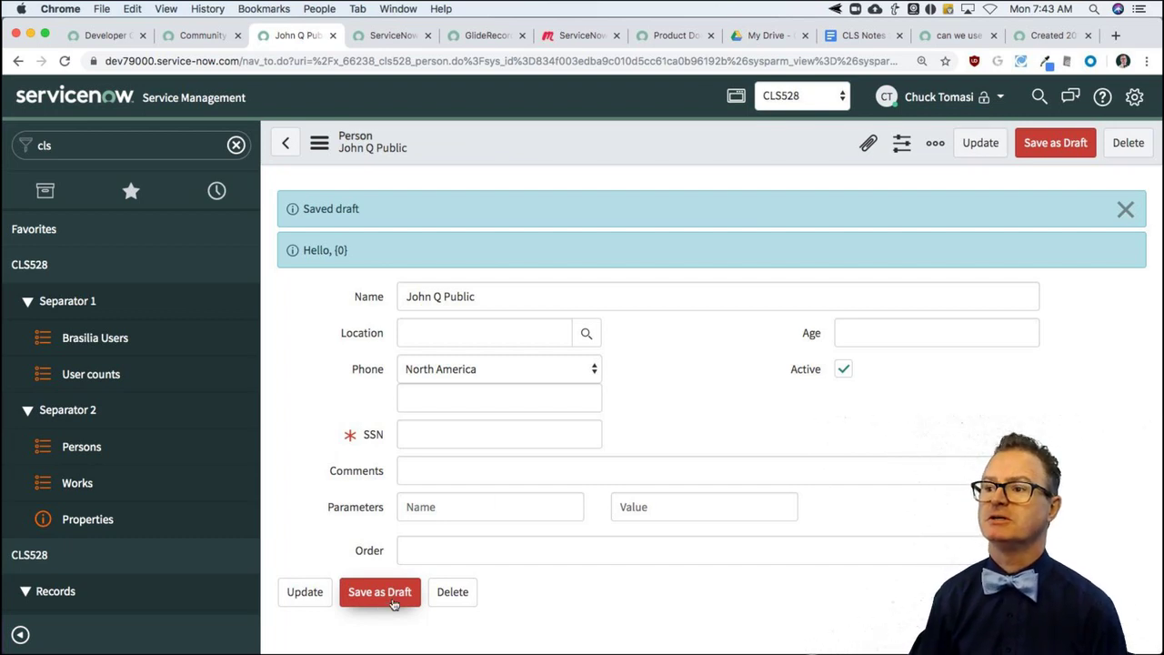
Step: Copy the whole script of the Save as Draft UI action into a new untitled file in Visual Studio Code
click(409, 35)
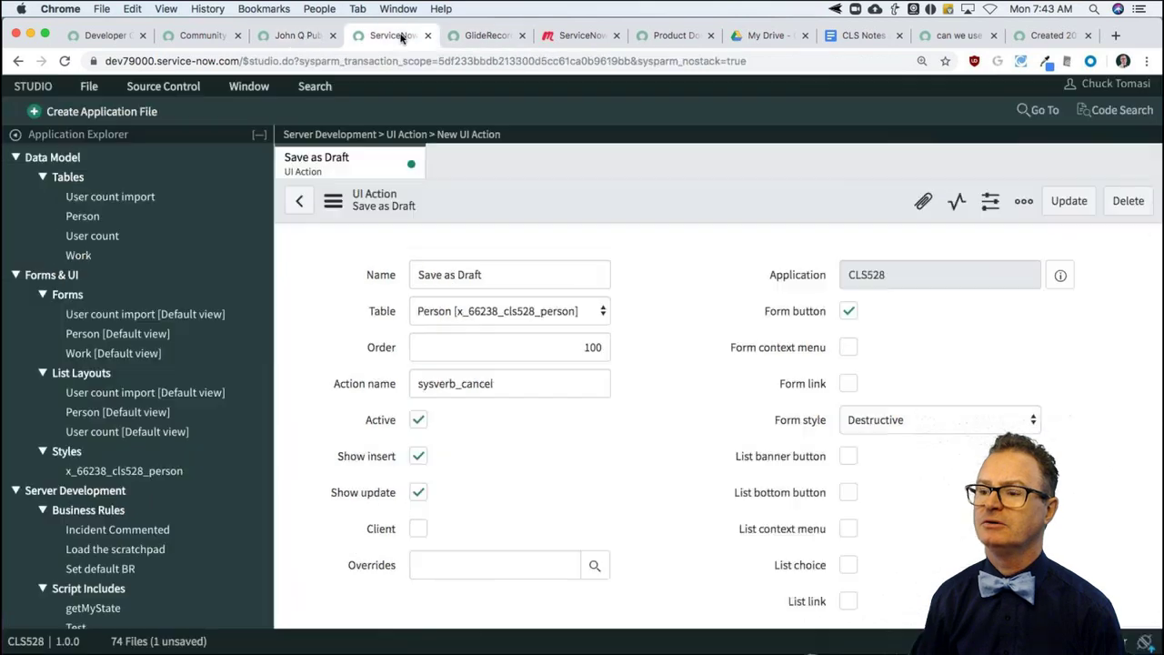
scroll(546, 546, down, 4)
scroll(569, 546, down, 1)
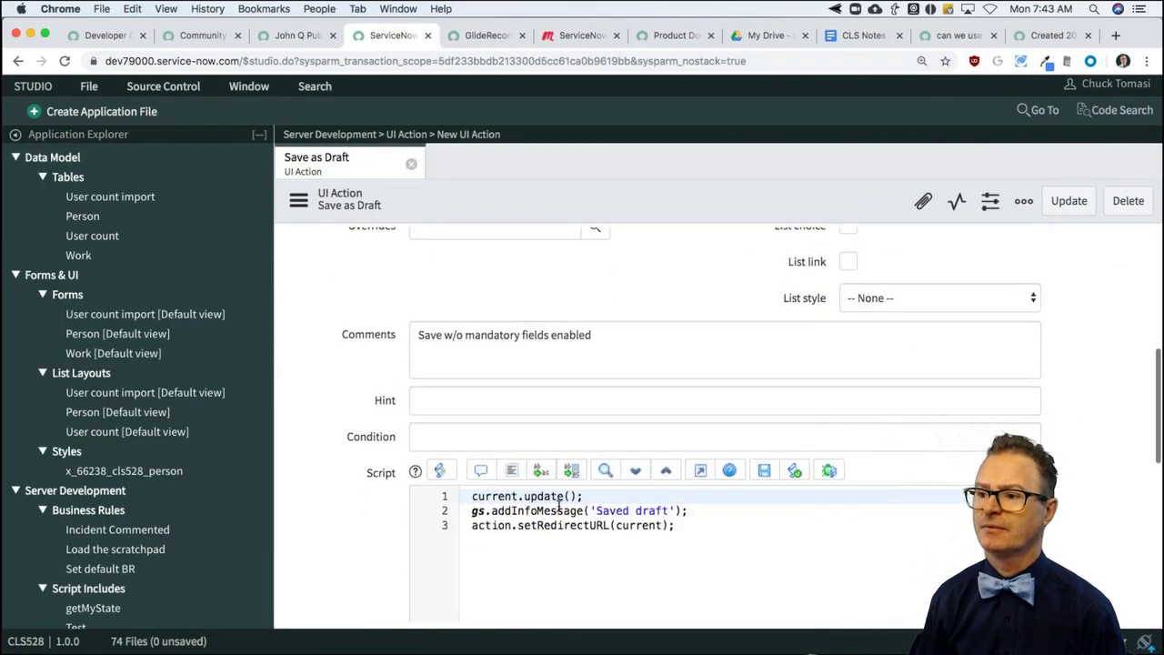
key(super+a)
key(super+c)
key(super+Tab)
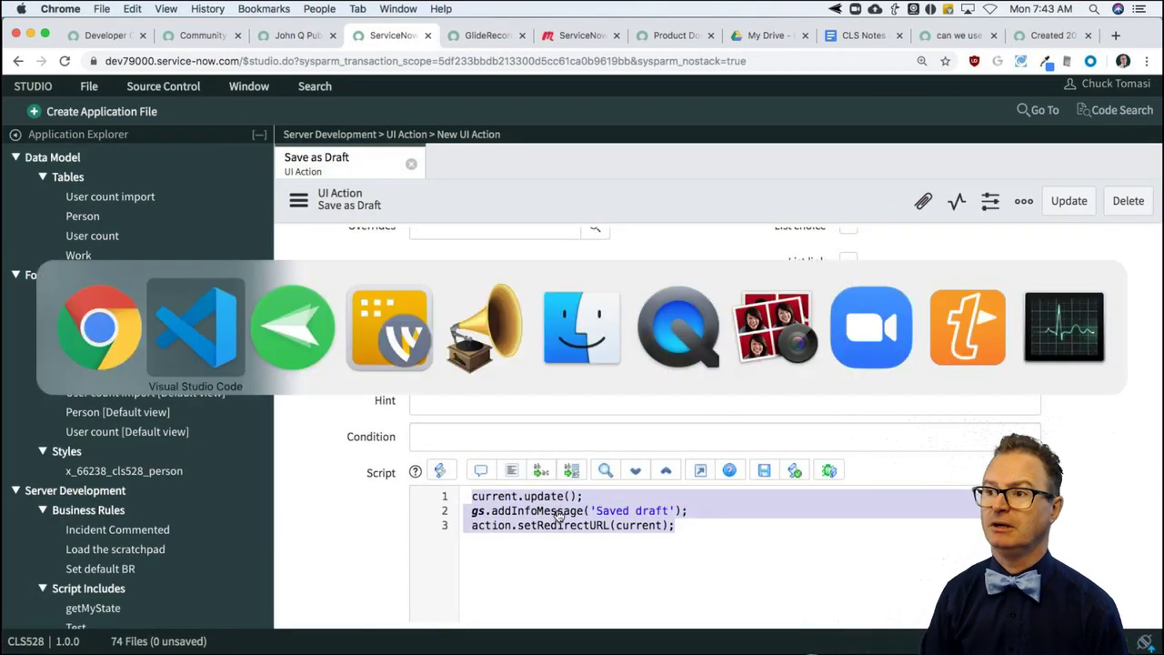
key(super+n)
key(super+v)
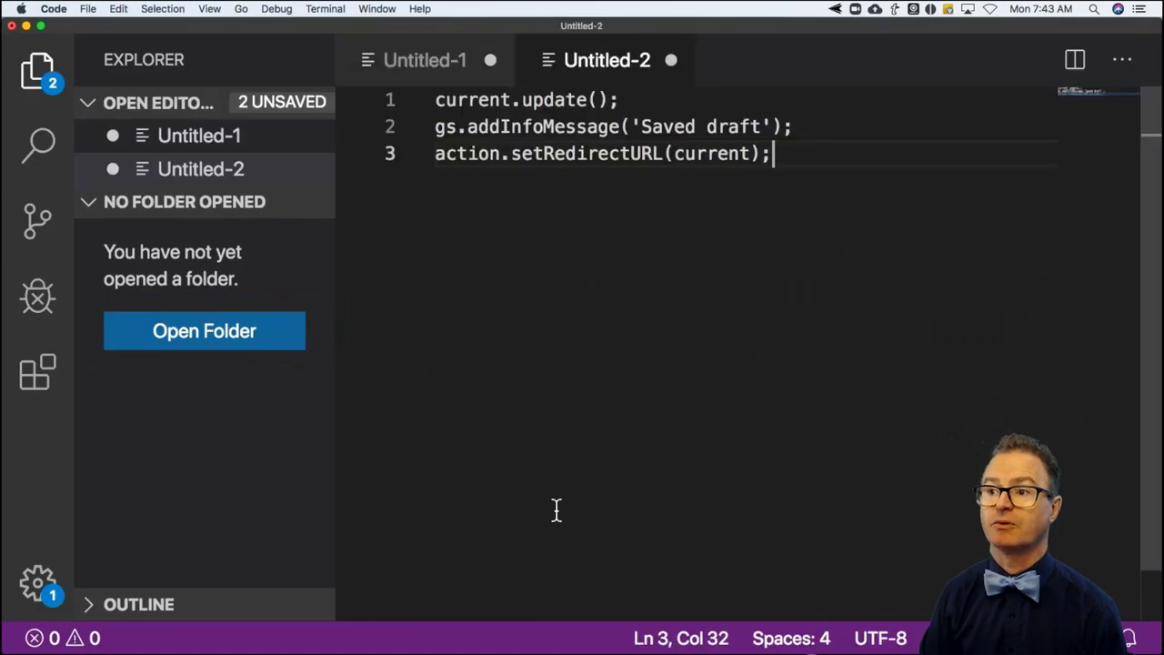
Step: Switch back to Chrome and highlight the question "Are strings in BR conditions case sensitive?" in the CLS Notes document
key(super+Tab)
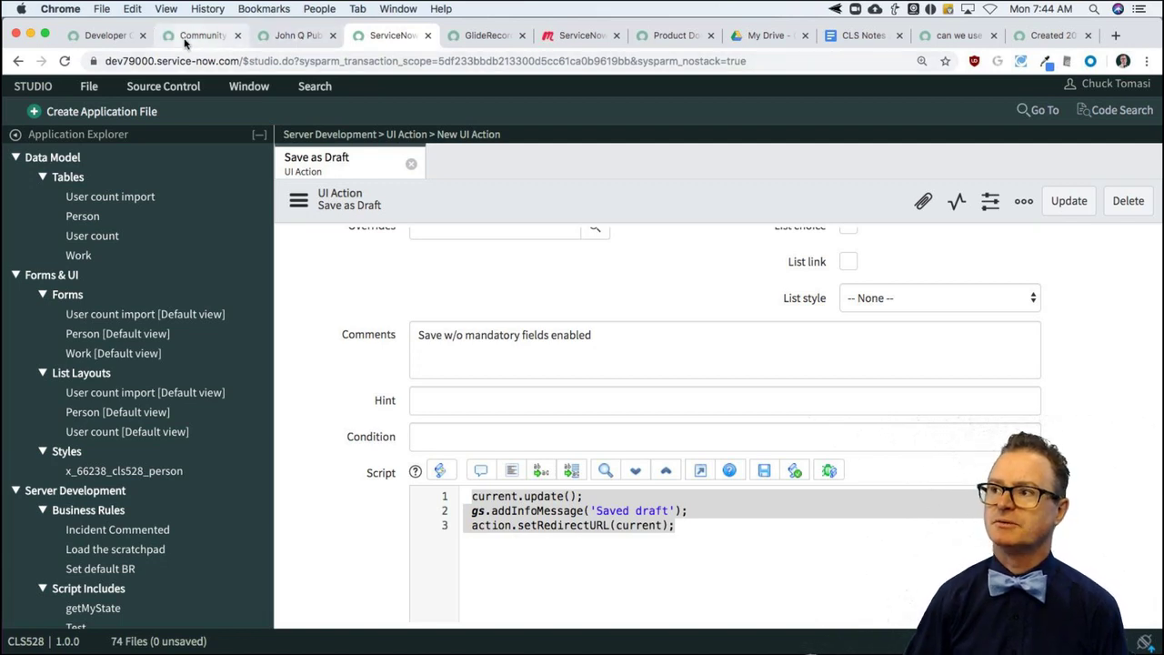
click(866, 38)
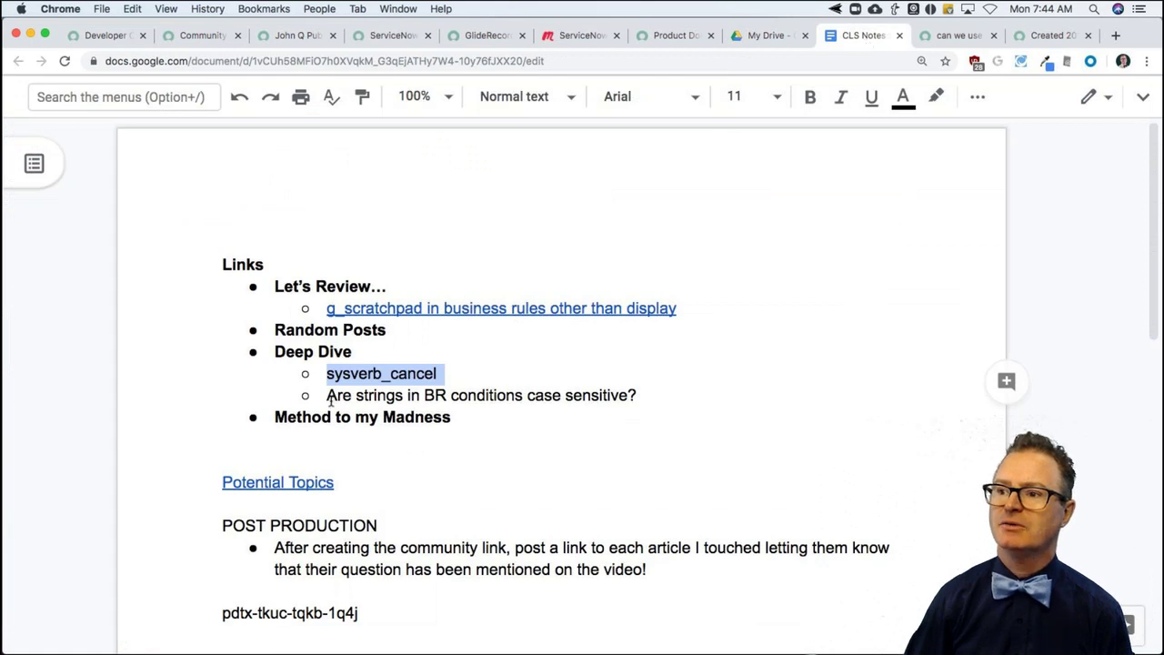
drag(328, 396, 642, 394)
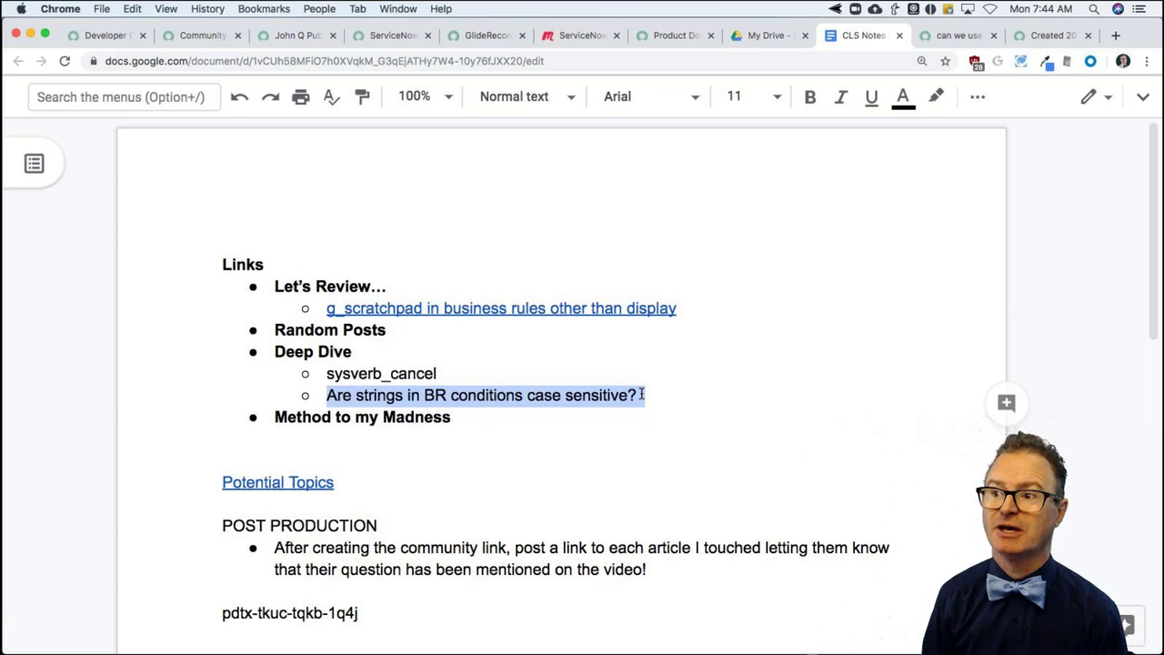
key(super+Tab)
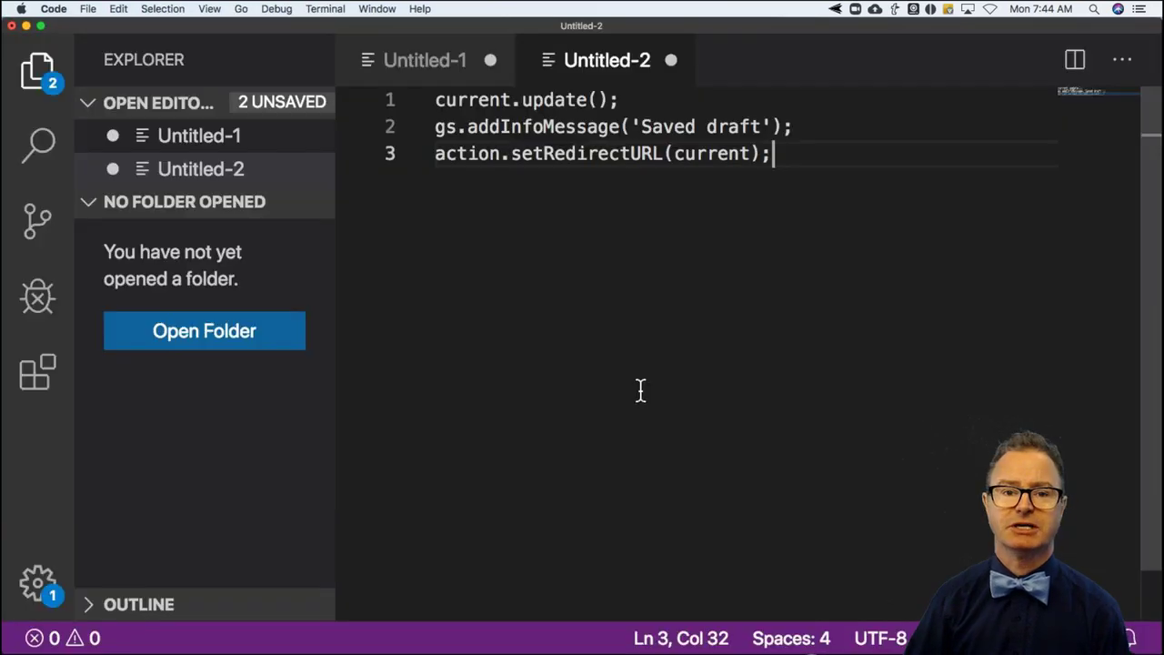
key(super+Tab)
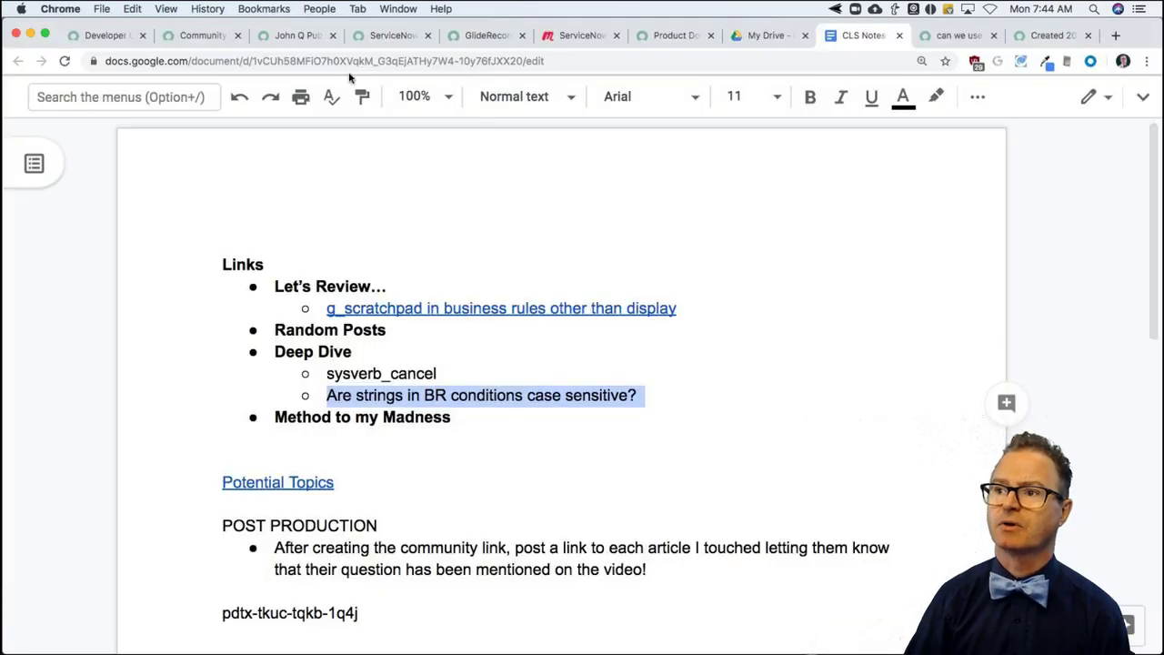
Step: Dismiss the messages on the saved Person record and create a new business rule in Studio
click(287, 37)
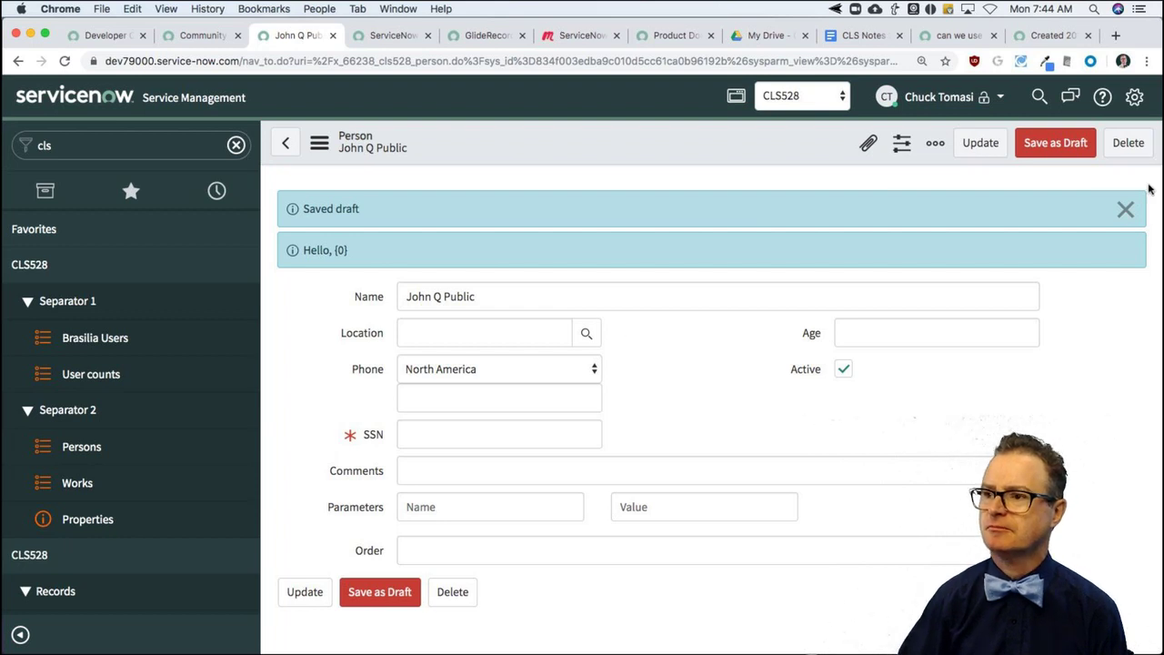
click(1125, 209)
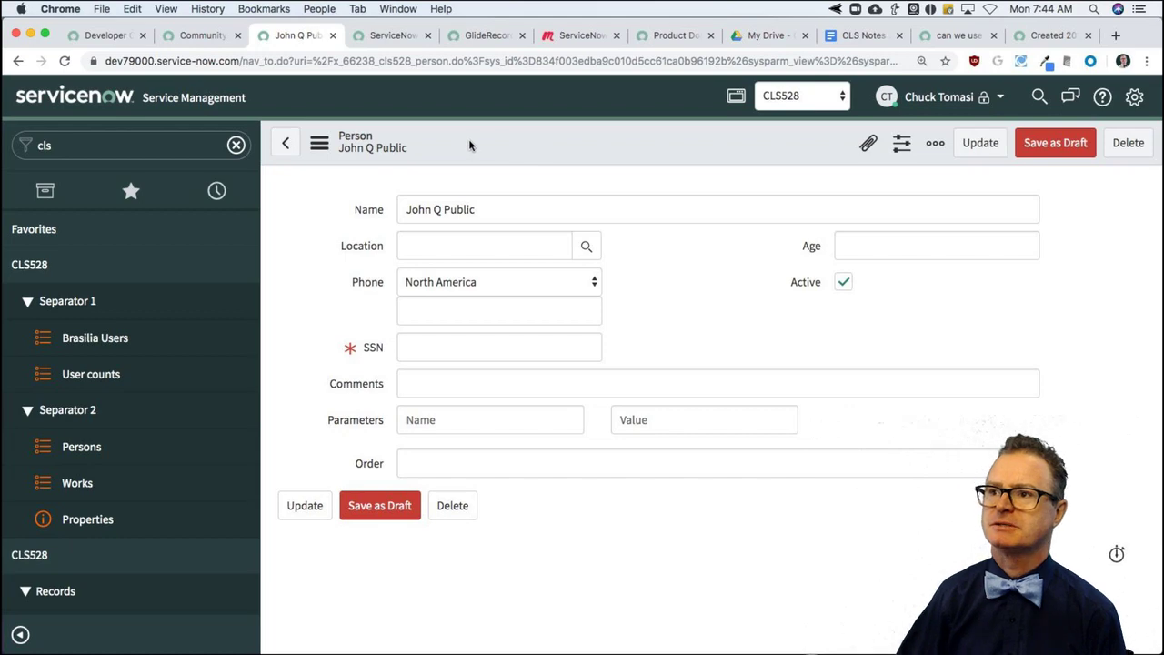
click(392, 35)
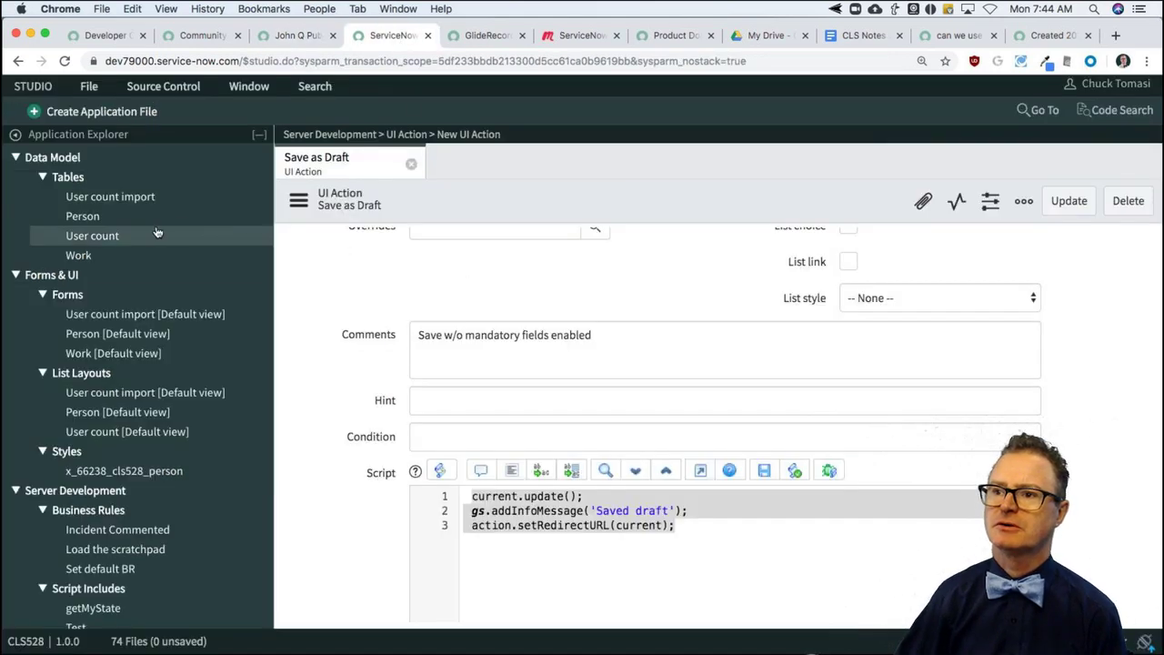
click(102, 111)
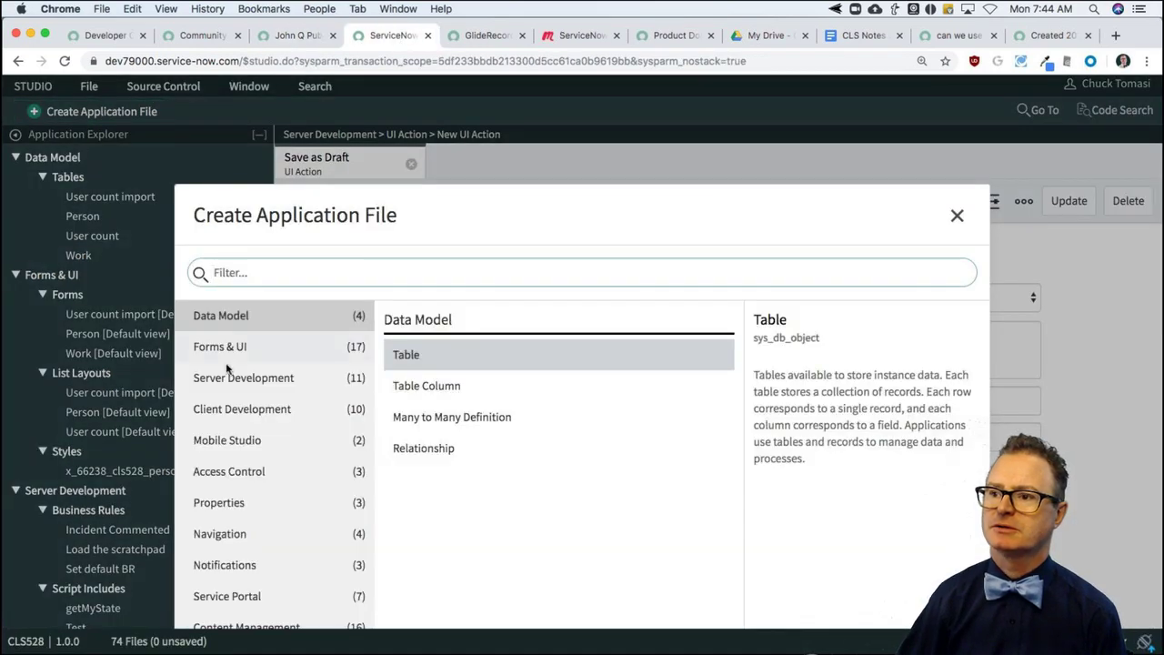
click(278, 377)
click(443, 360)
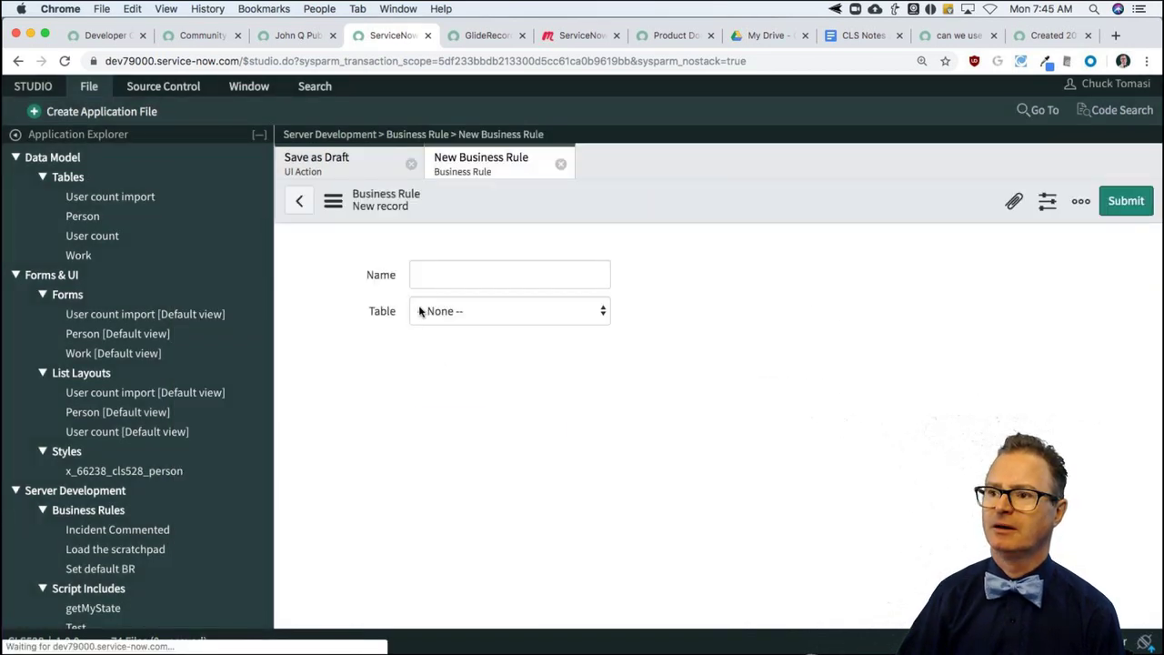
Step: Name the business rule "Record updated" and assign it to the Person [x_66238_cls528_person] table
click(438, 333)
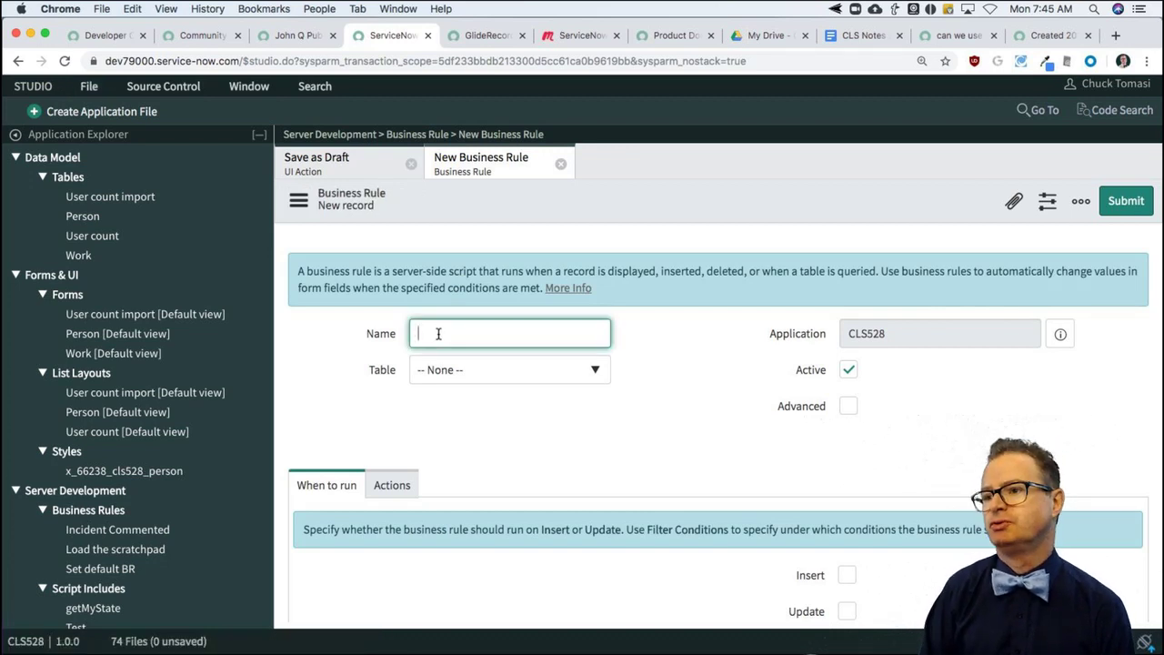
text(Record updated)
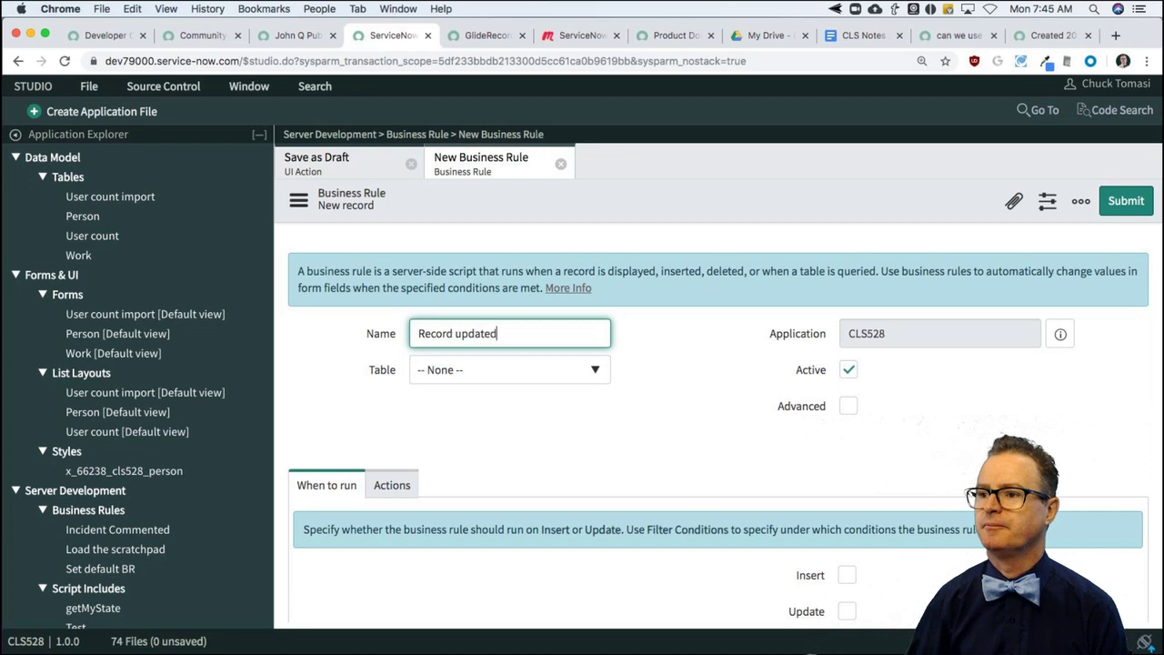
scroll(481, 369, down, 1)
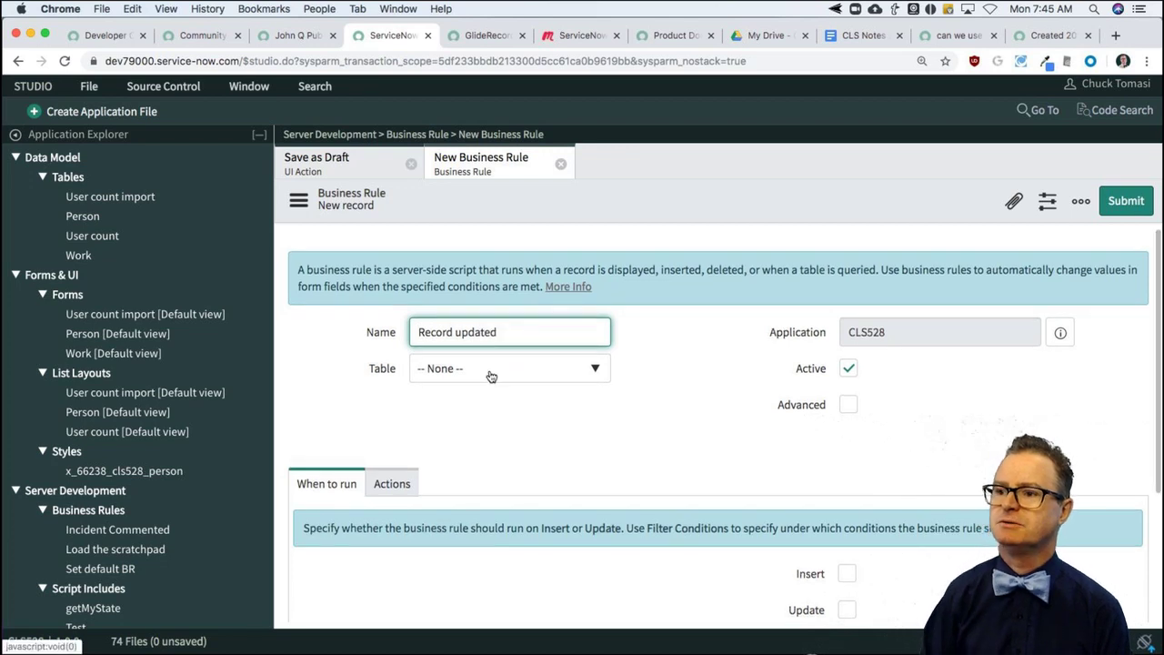
click(491, 376)
text(cls)
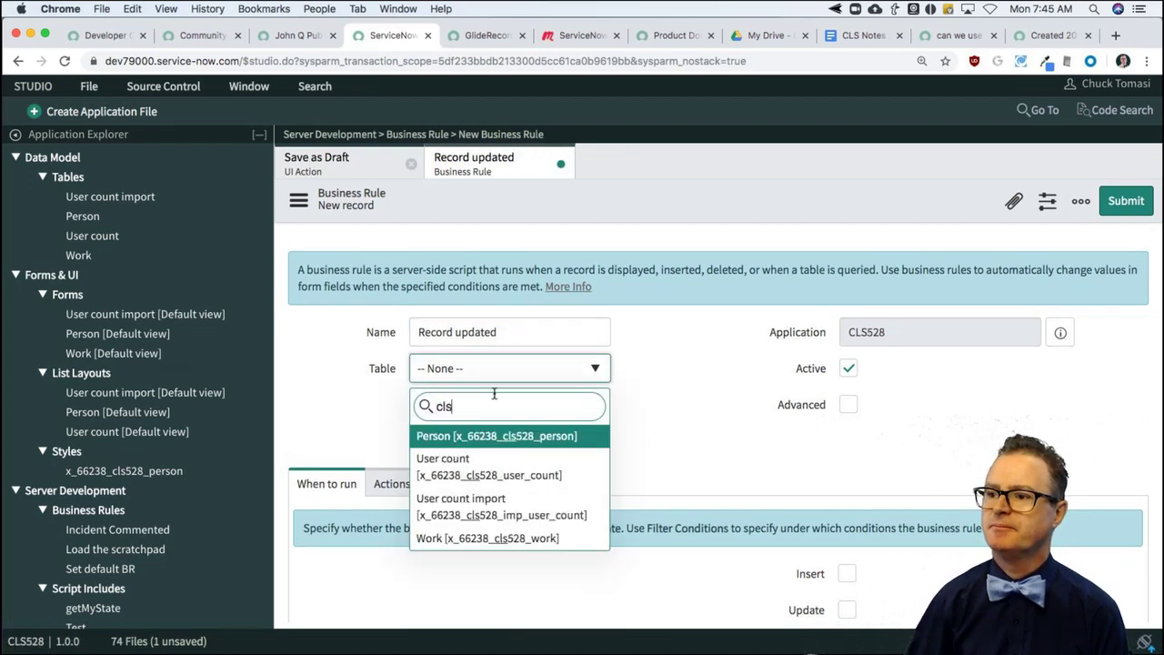
click(534, 436)
Step: Enable the advanced options of the business rule and set it to run on both insert and update
scroll(722, 421, down, 3)
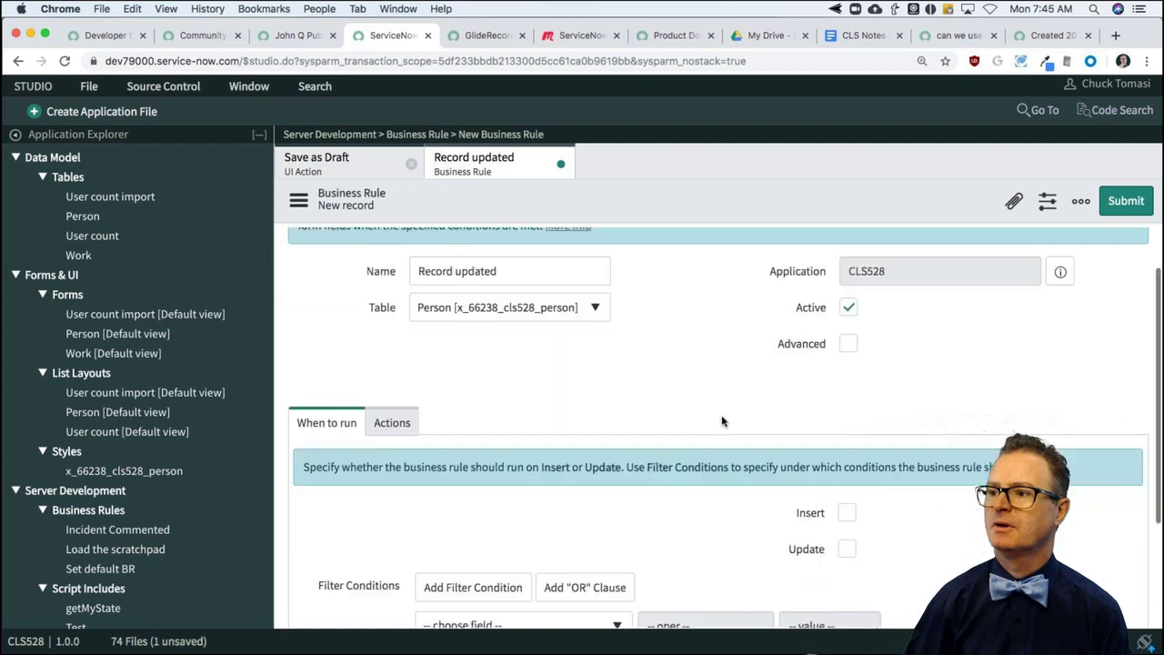
click(847, 298)
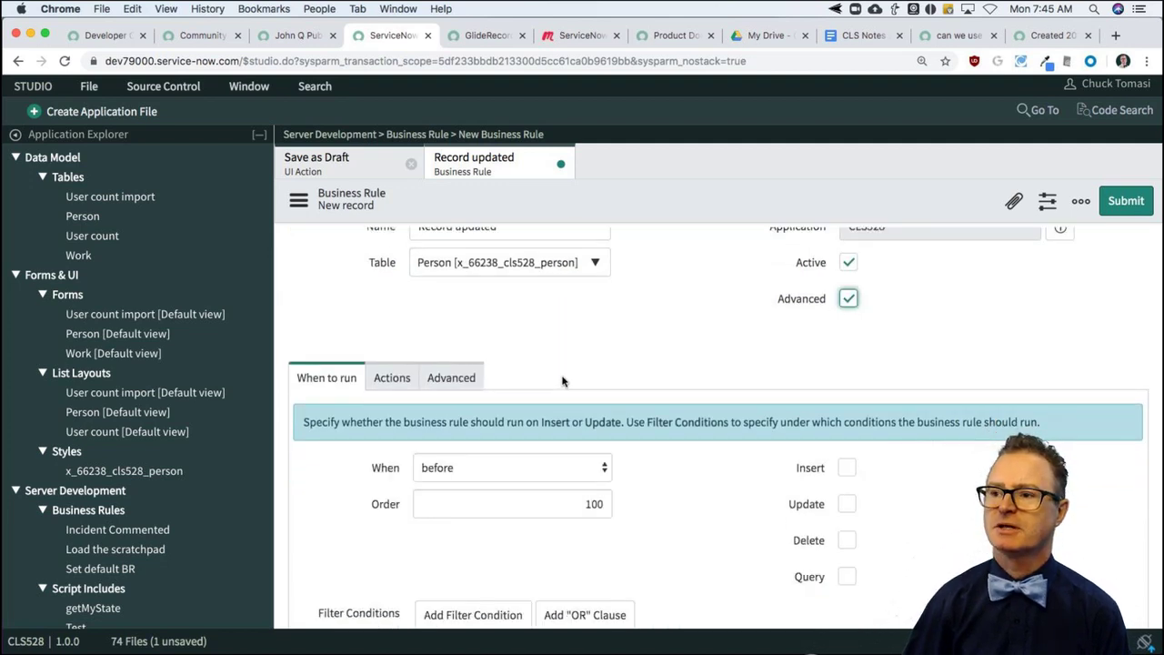
click(451, 377)
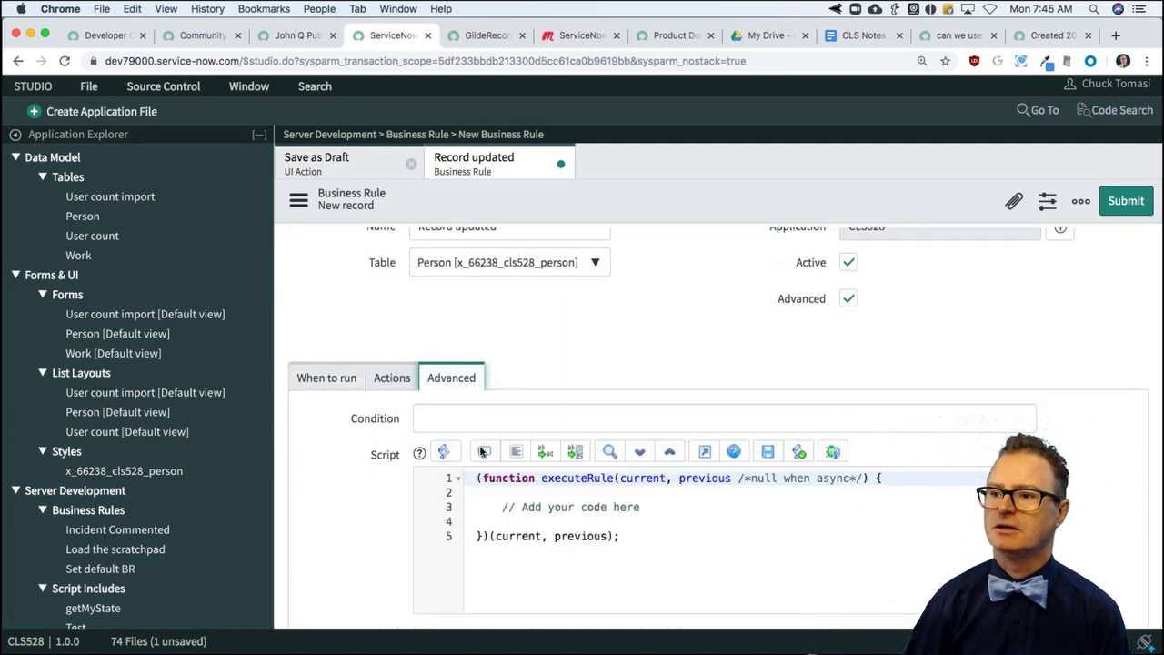
click(323, 377)
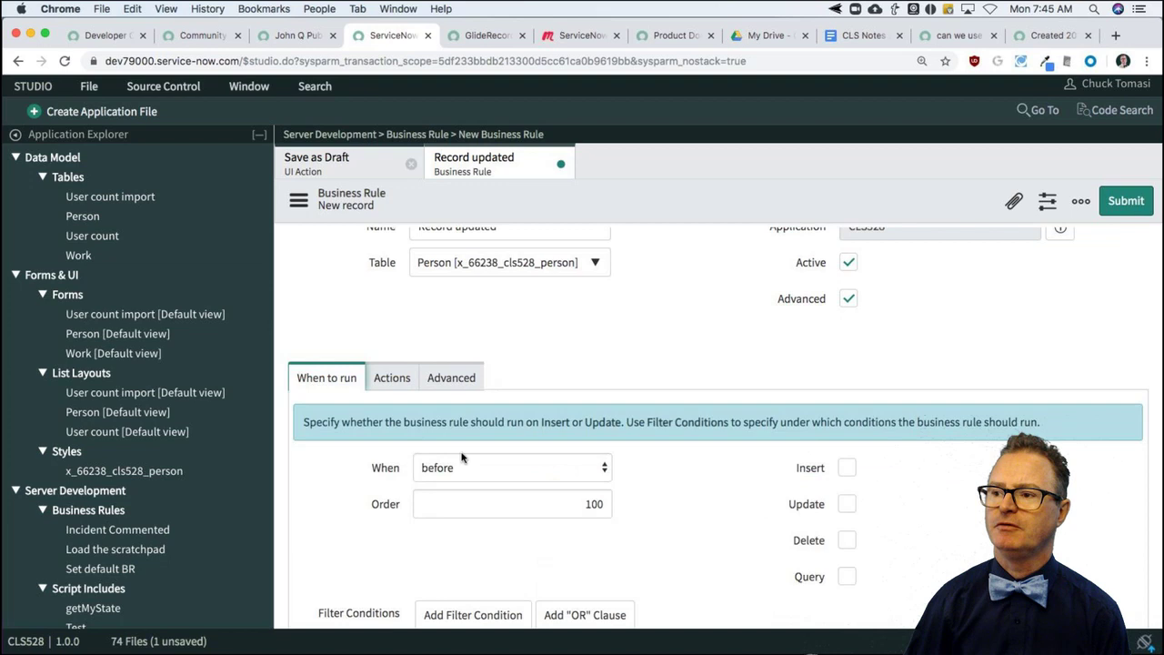
click(846, 469)
click(846, 504)
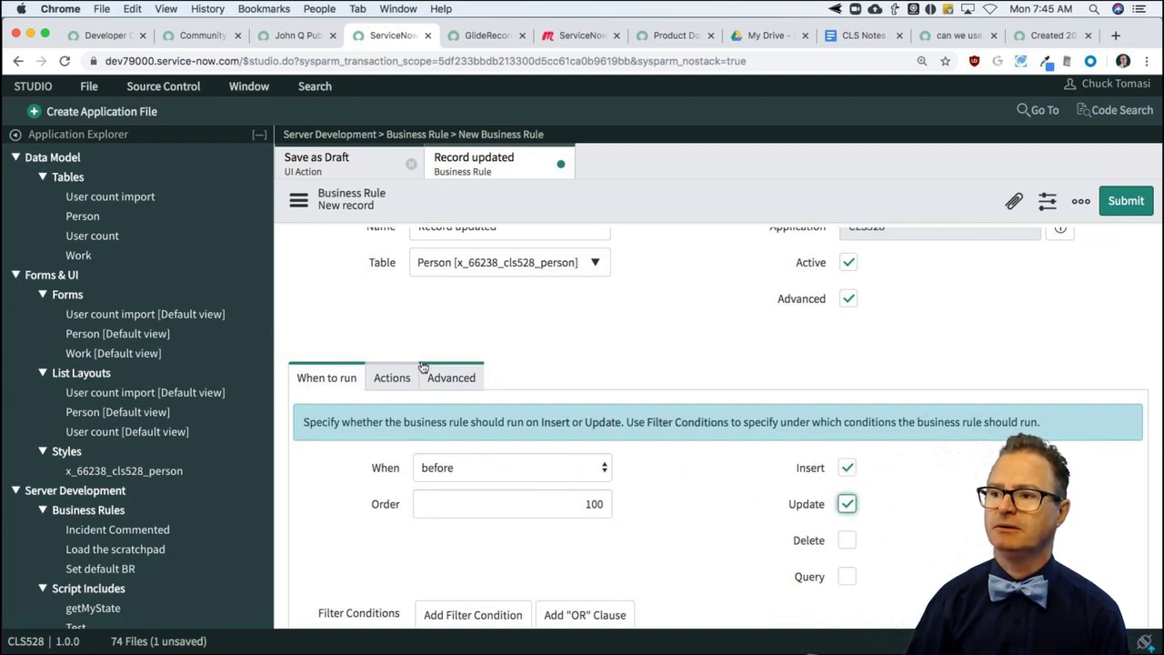
Step: Set the business rule's condition to current.comments == 'test'
scroll(489, 490, down, 2)
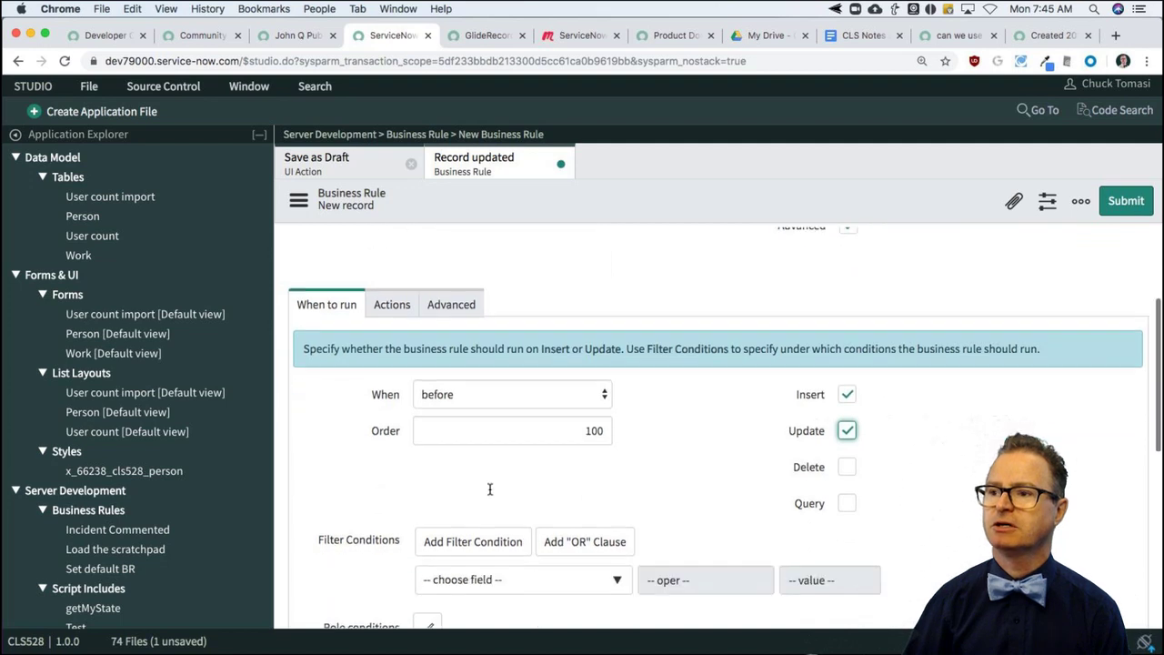
click(457, 296)
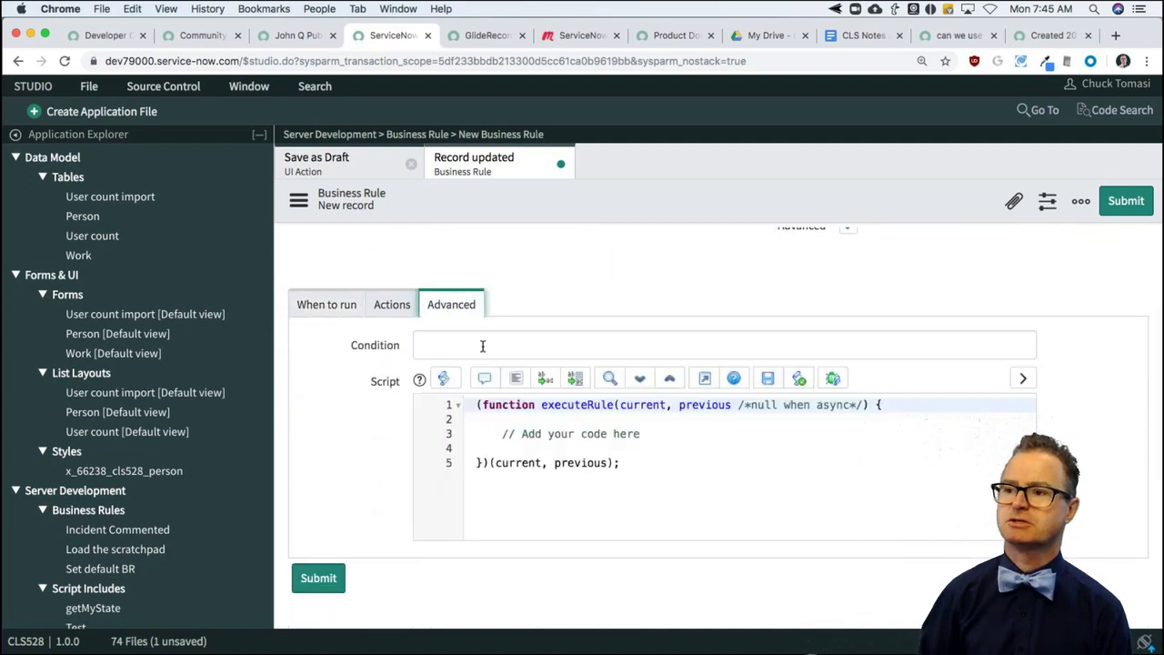
click(483, 345)
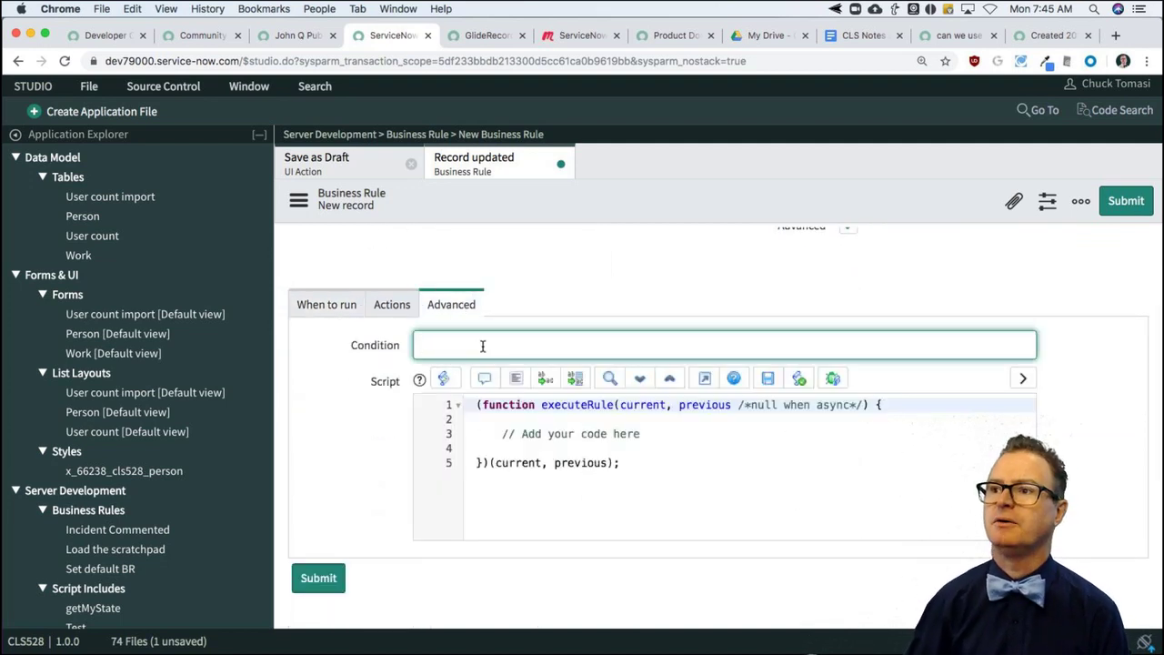
click(295, 36)
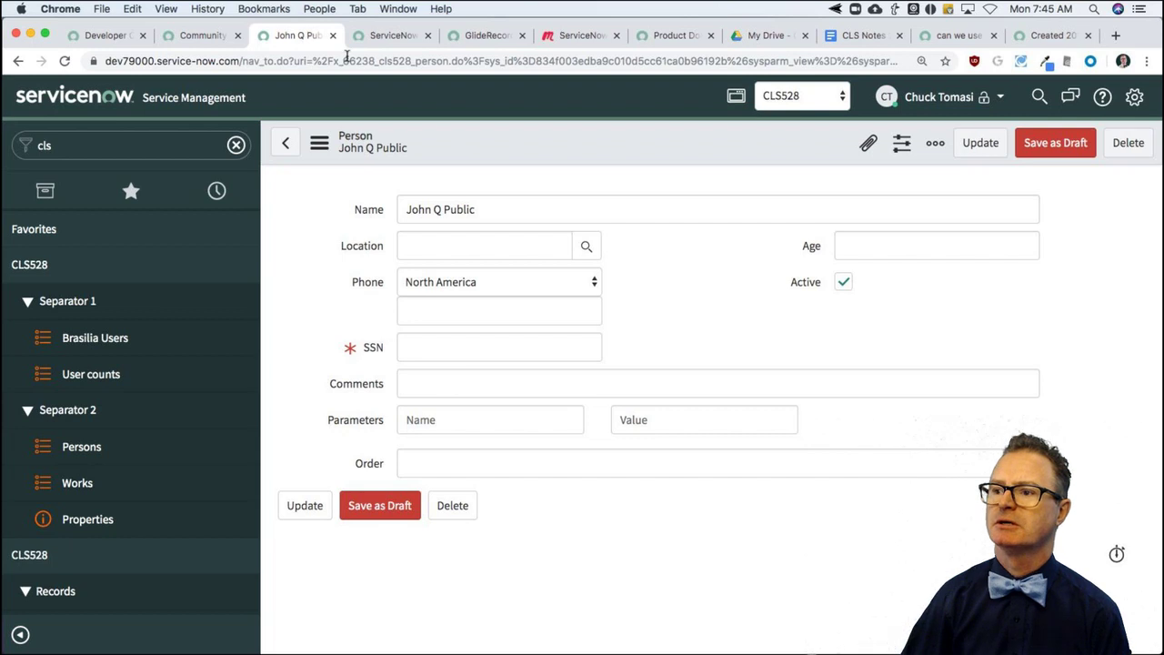
click(386, 37)
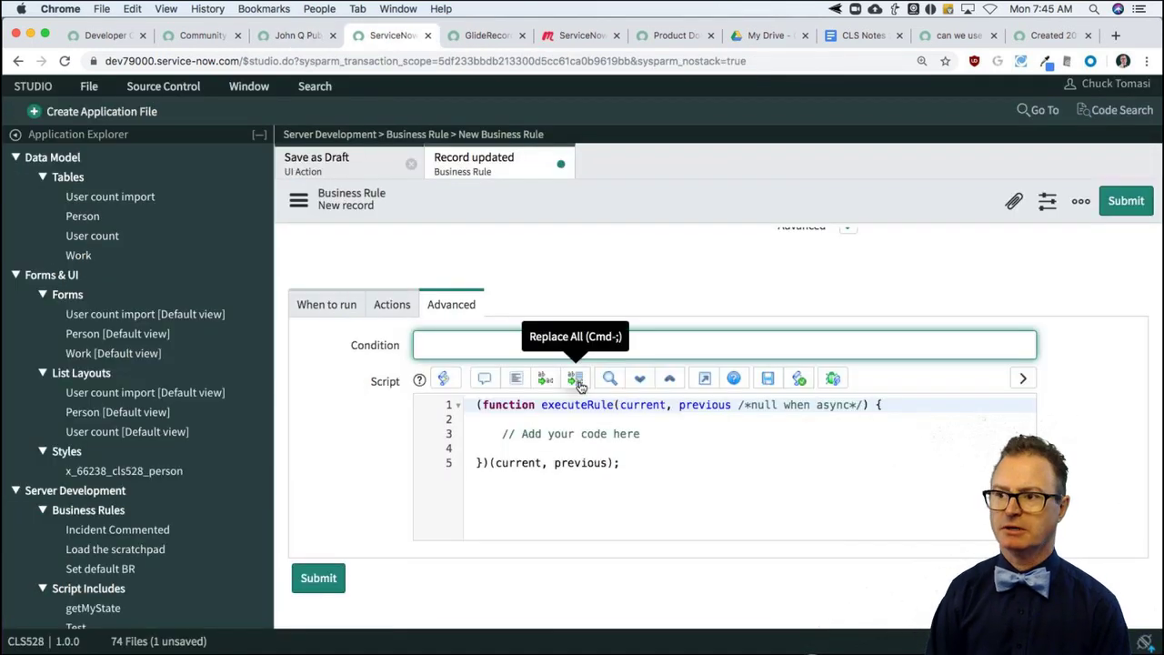
text(current.comments)
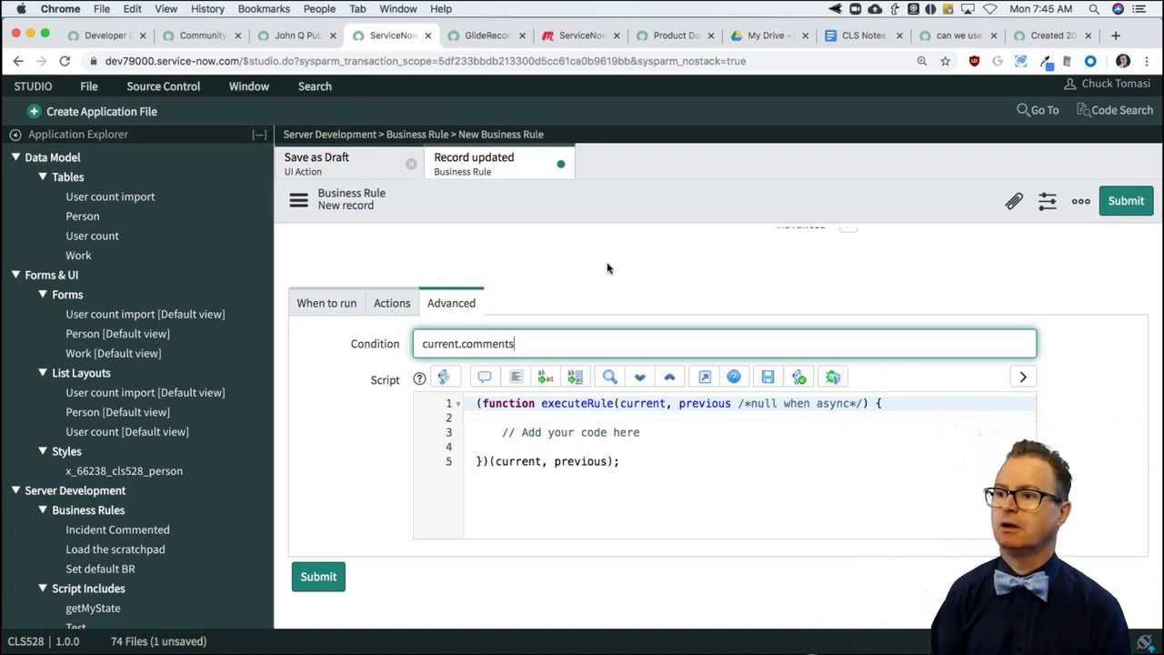
text(== 'test)
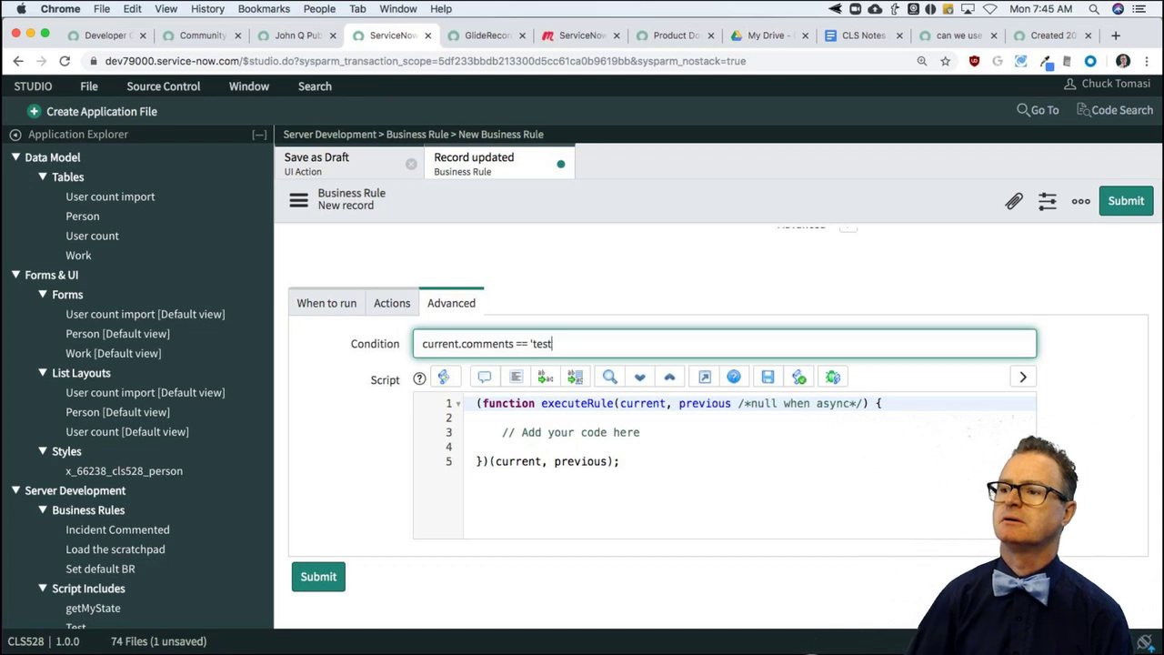
Step: Replace the script's placeholder comment with gs.addInfoMessage('Test acknowledged'); and save the business rule
drag(503, 433, 650, 433)
key(BackSpace)
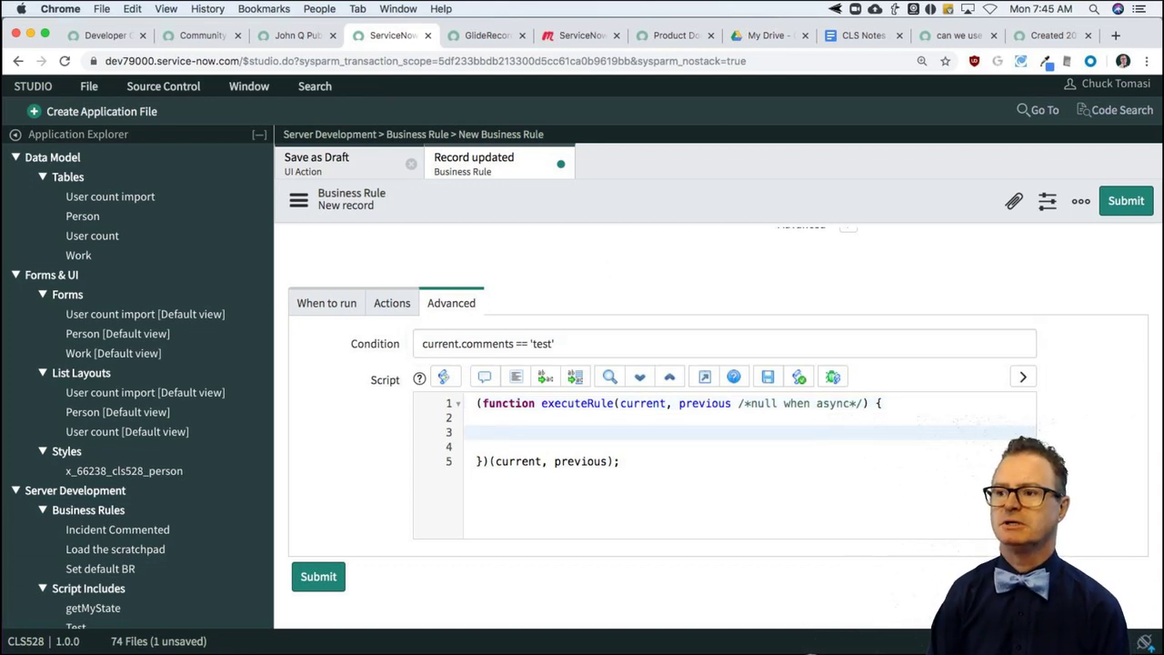
text(gs.add)
key(Down)
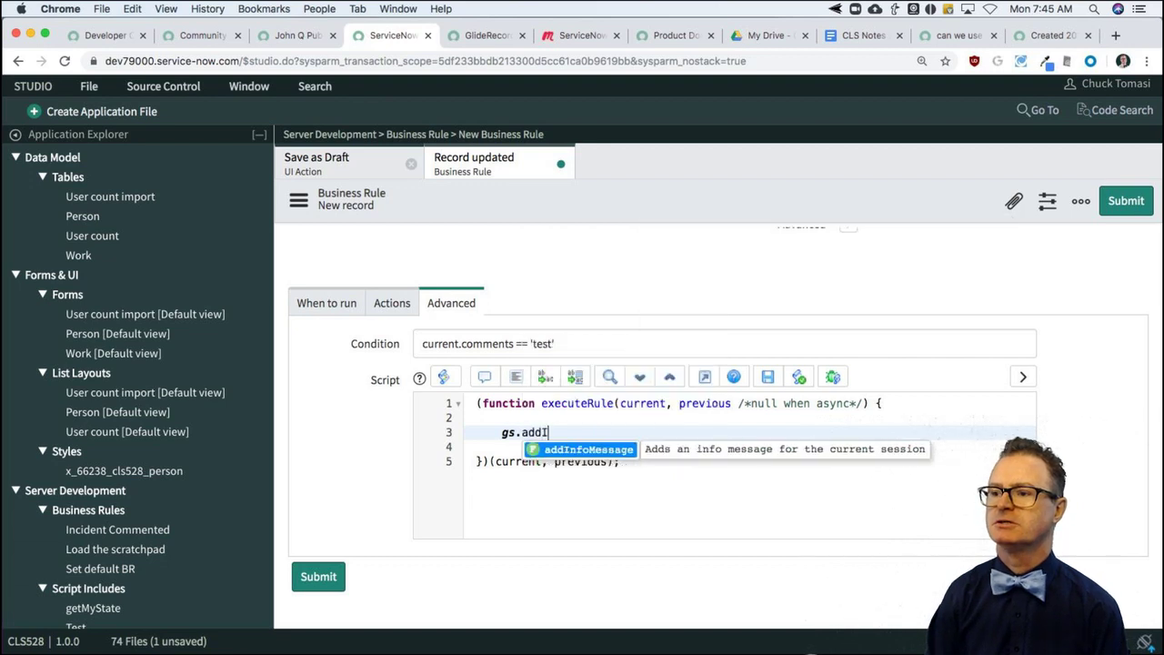
key(Return)
text(')
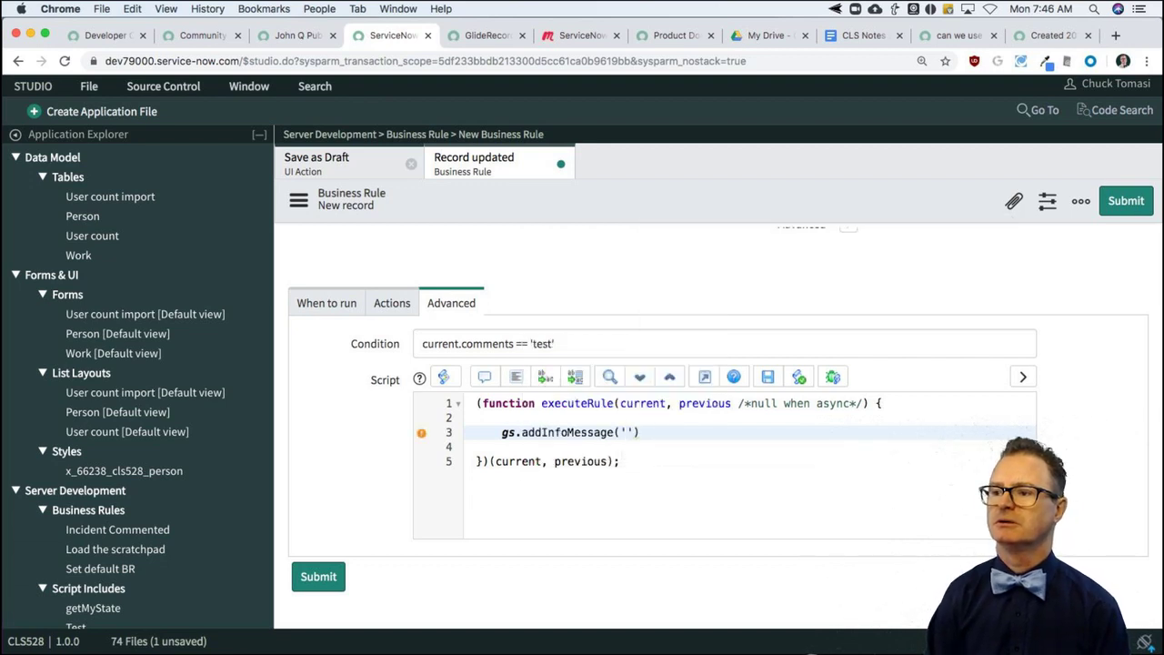
text(Test acknol)
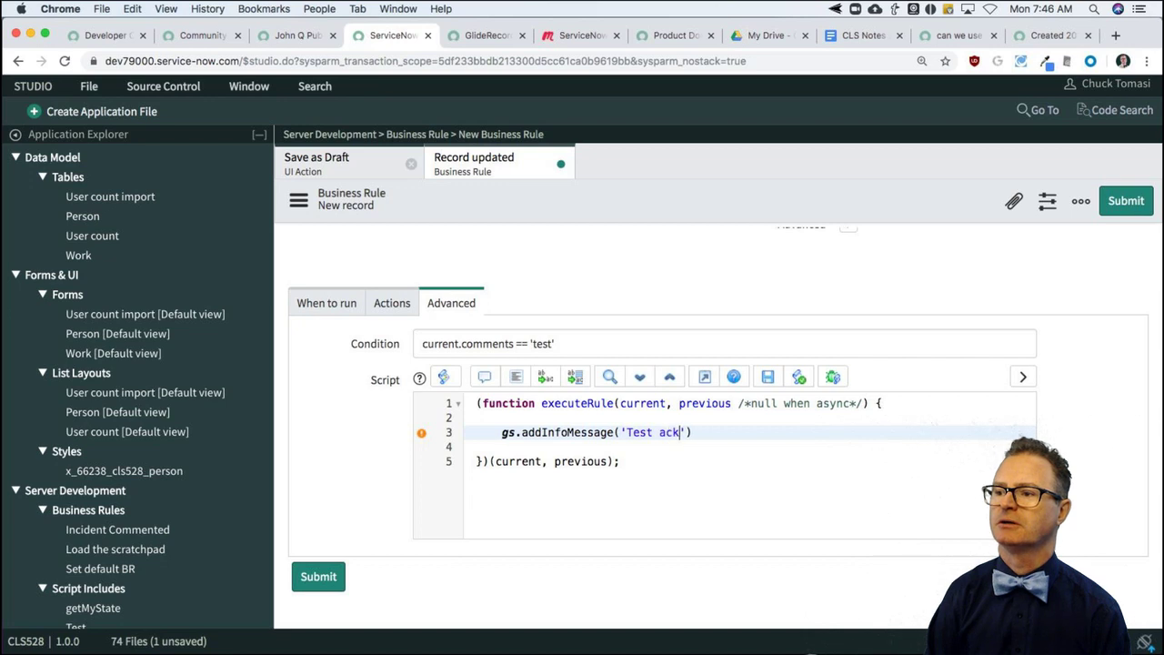
text(edge)
key(BackSpace)
key(BackSpace)
key(BackSpace)
key(BackSpace)
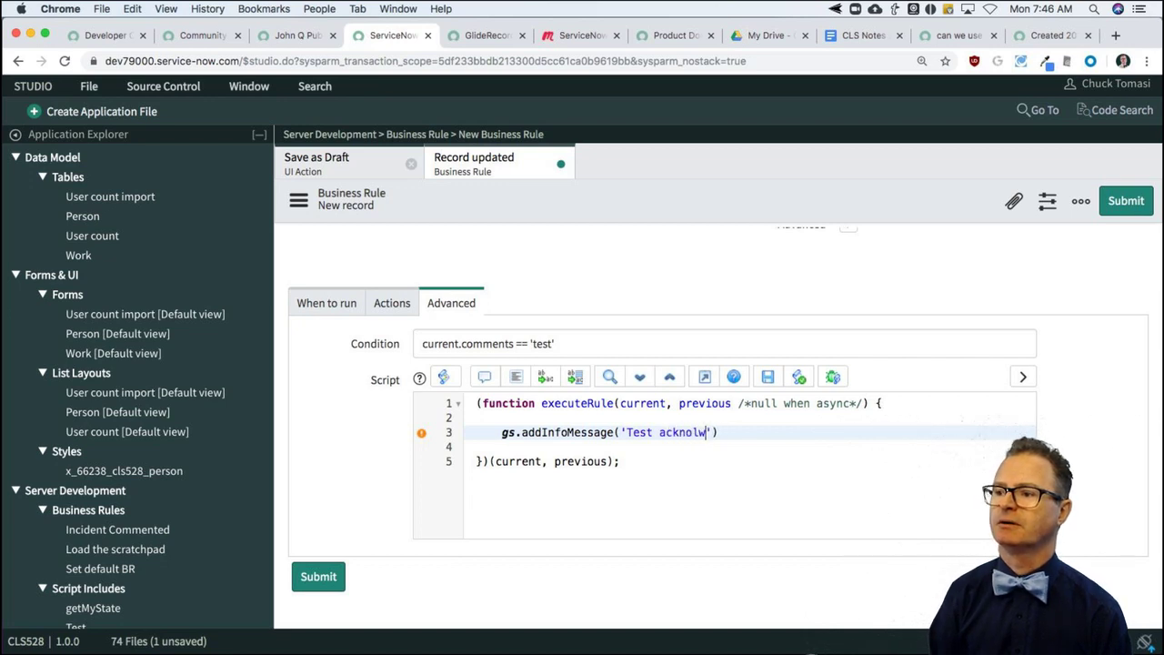
key(BackSpace)
text(wledged)
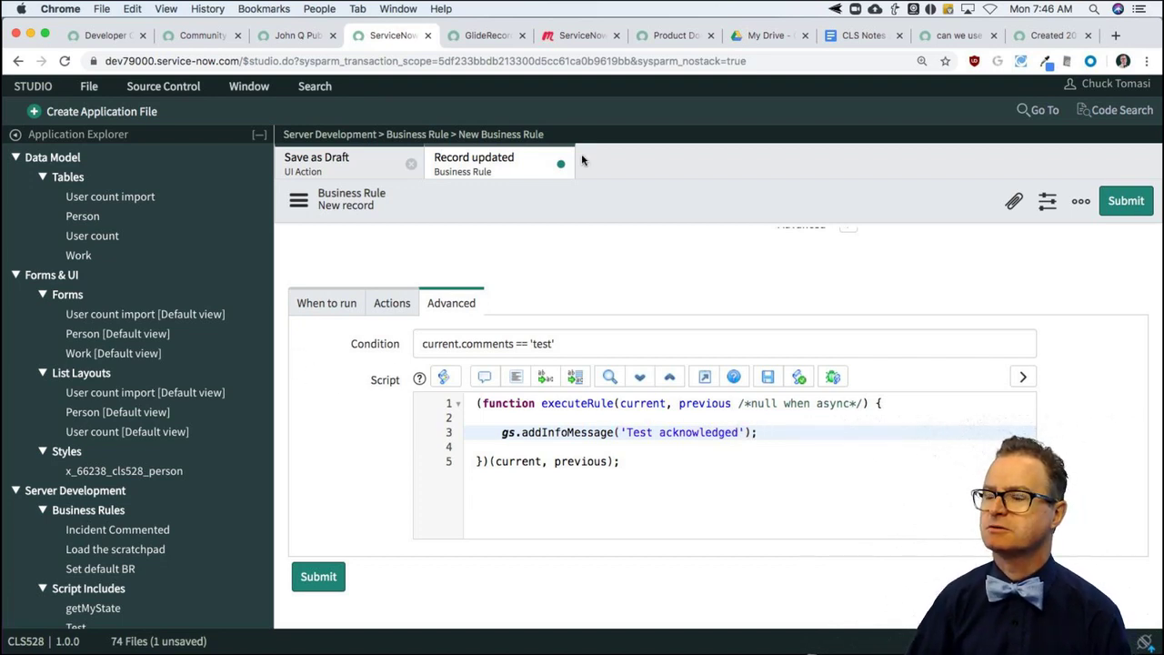
right_click(555, 211)
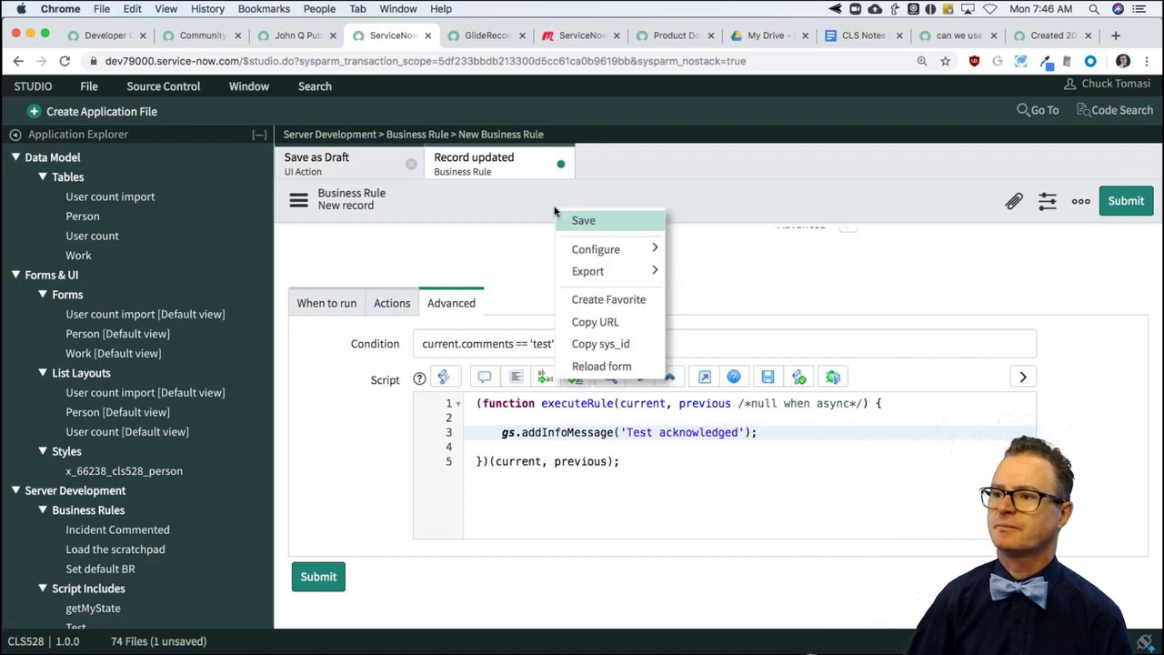
click(604, 221)
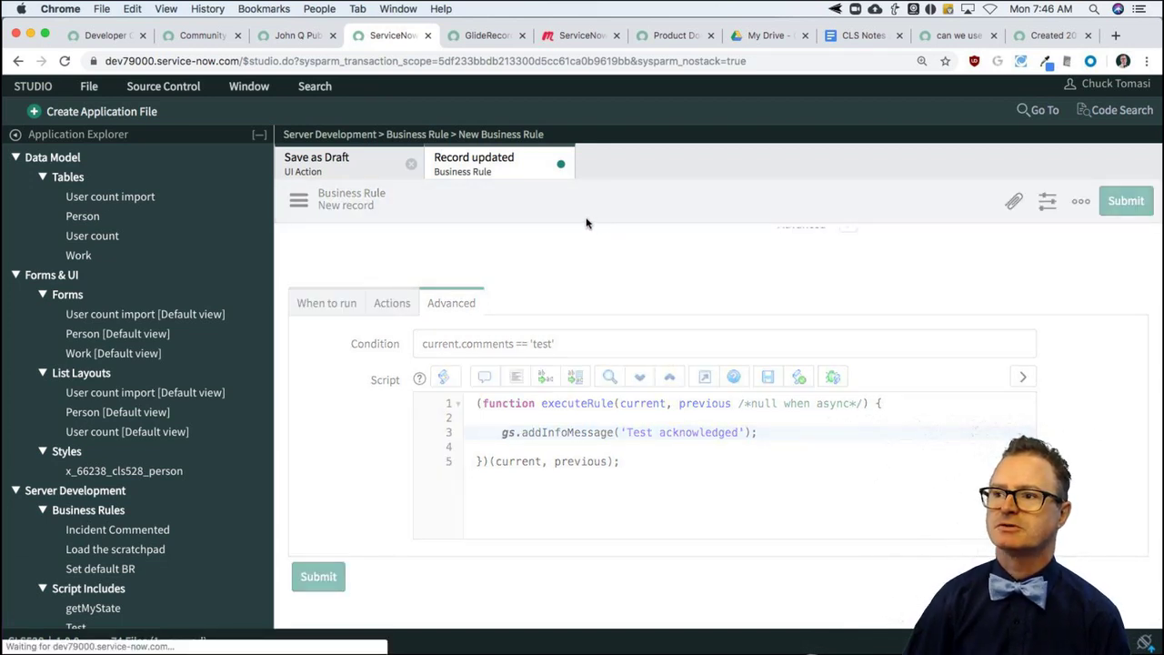
Step: Enter TEST as the comments of the open Person record and save it as a draft
click(304, 35)
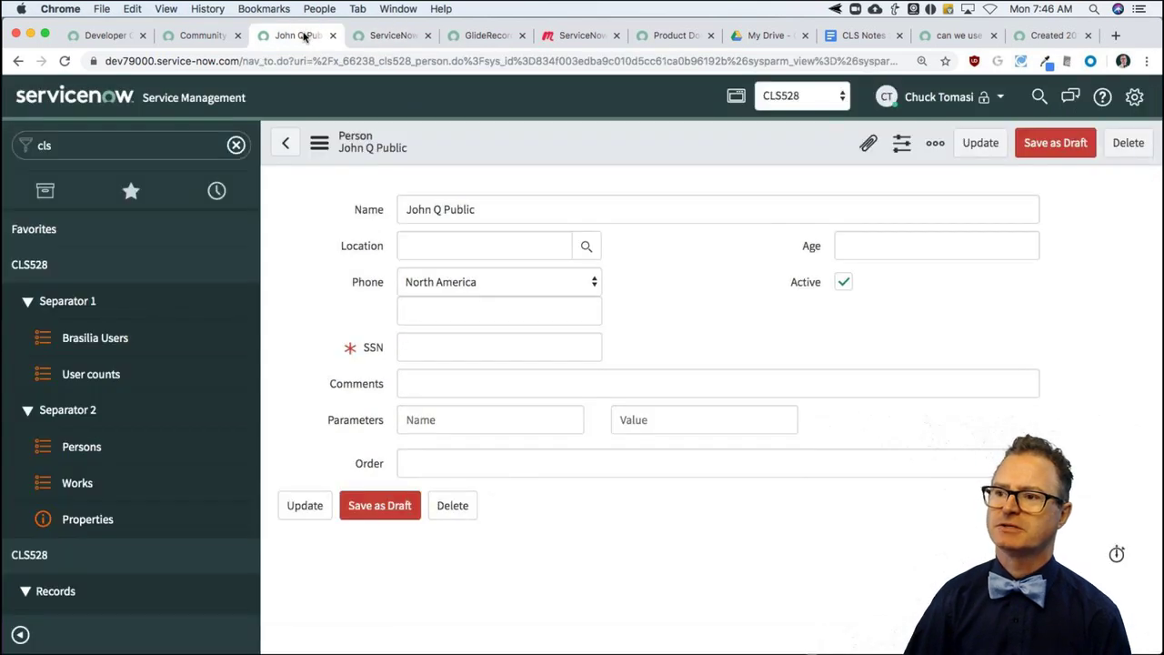
click(318, 252)
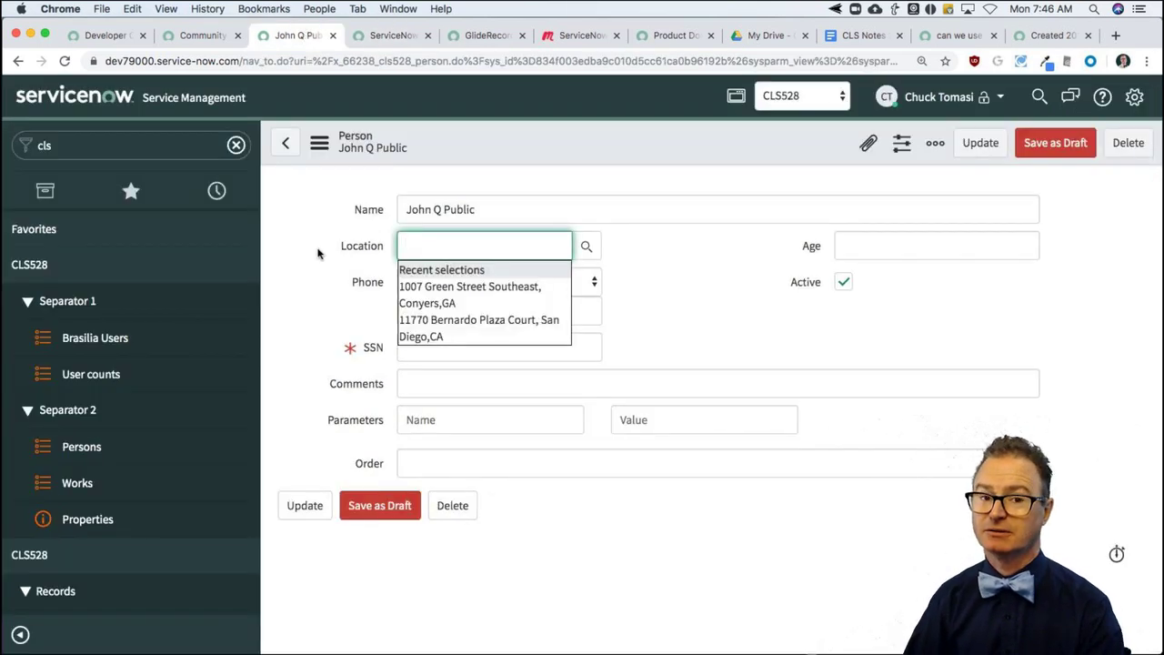
click(317, 242)
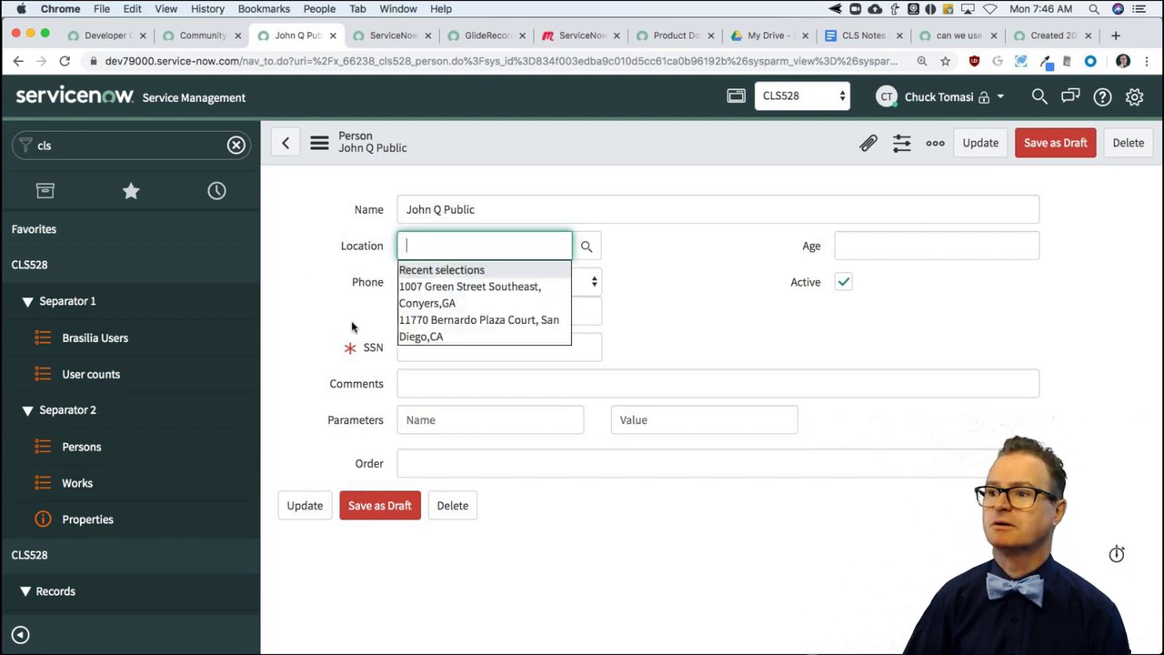
click(441, 388)
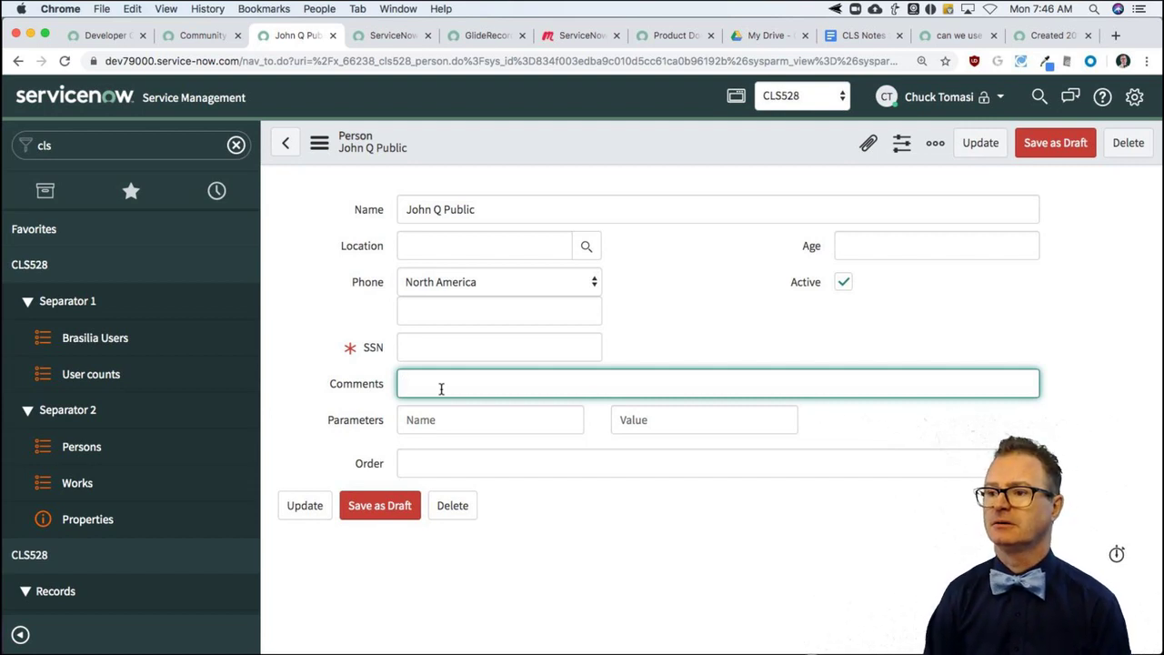
text(TEST)
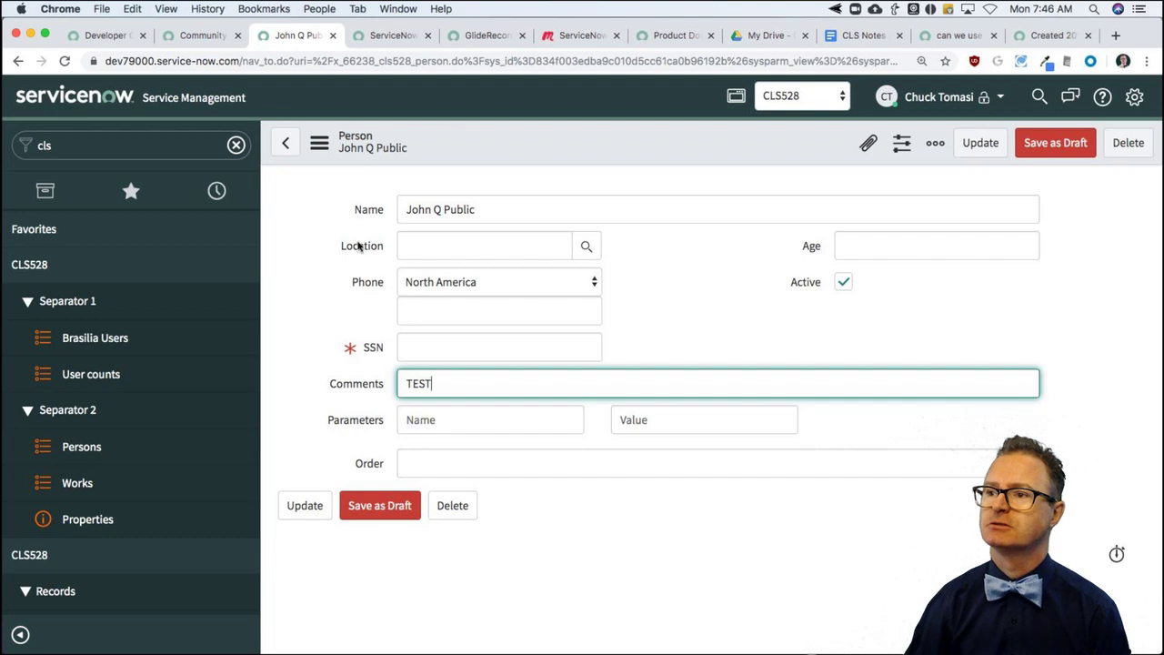
right_click(454, 150)
click(497, 160)
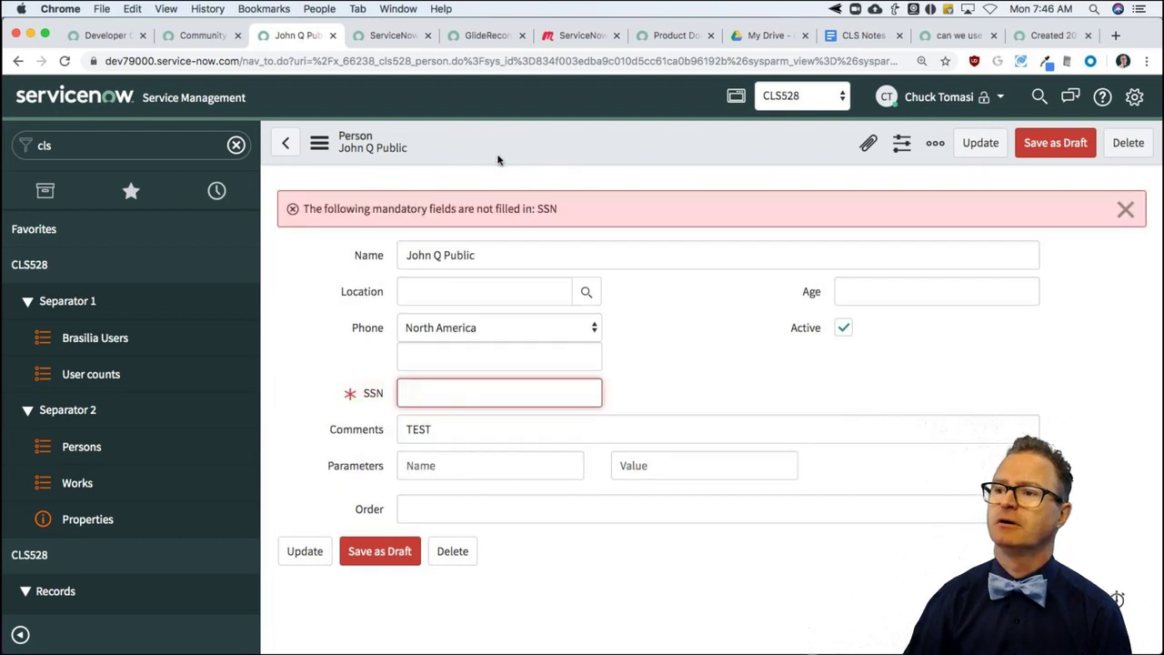
click(400, 548)
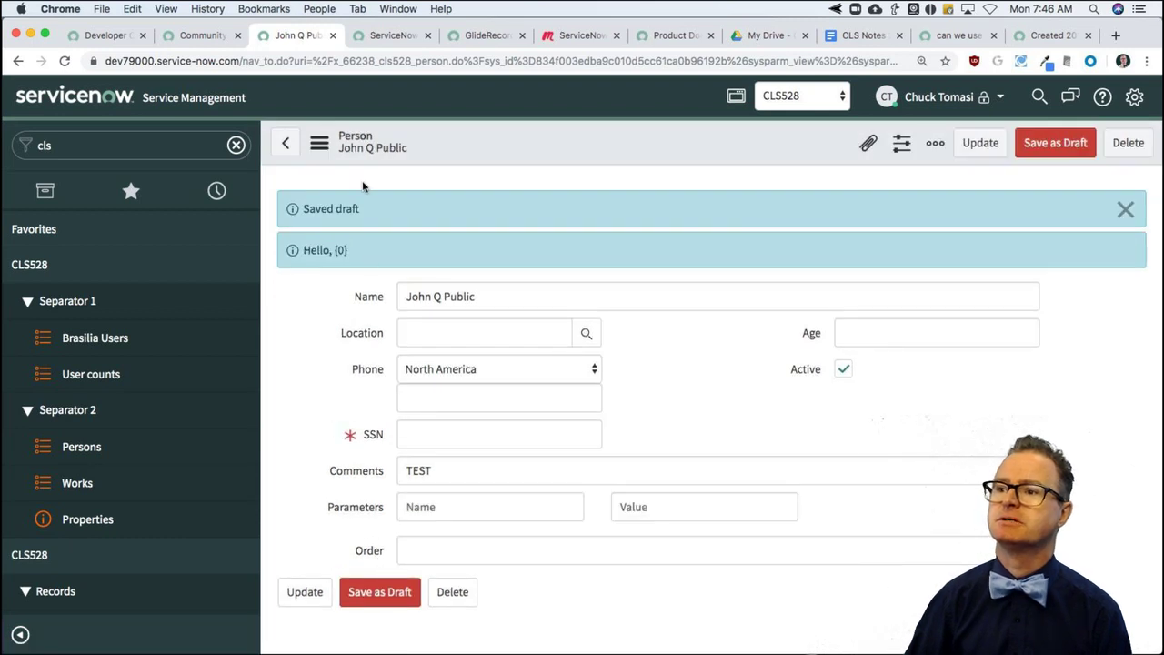
Step: Change the Person record's comments to lowercase test and save the record as a draft
double_click(437, 465)
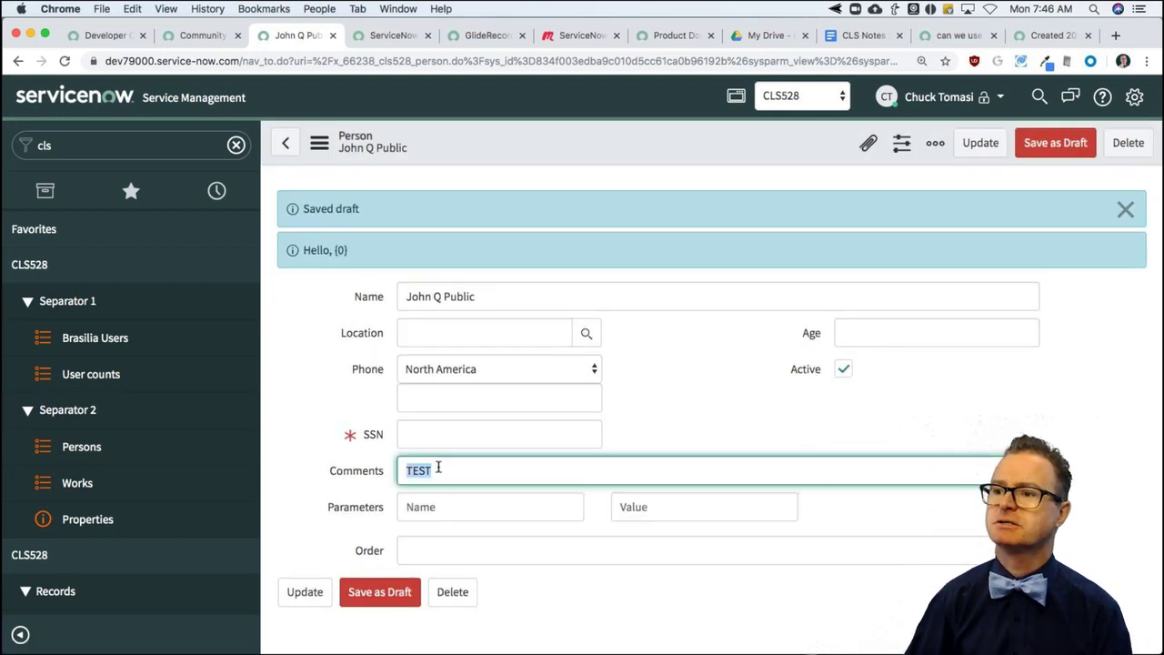
text(test)
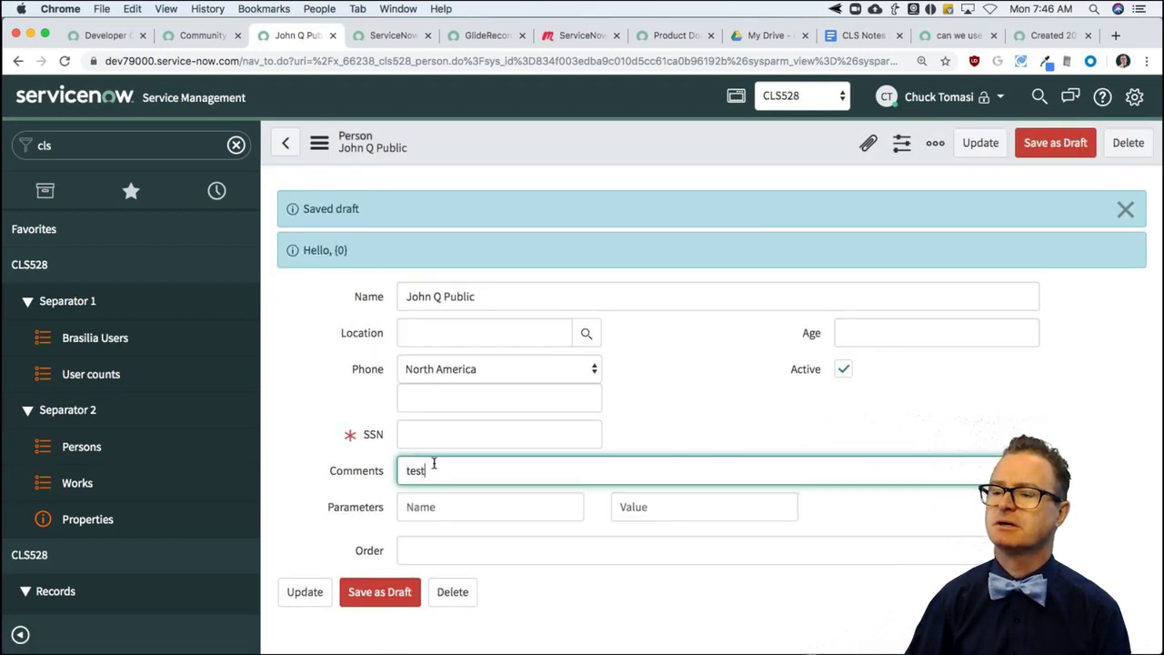
click(392, 590)
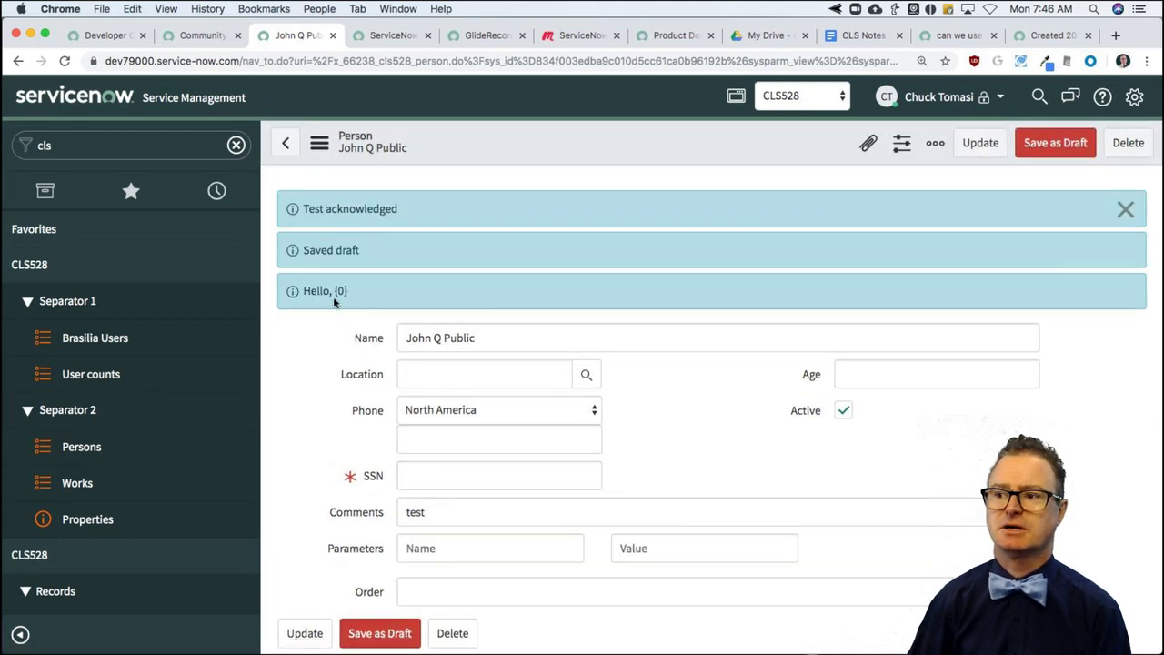
Step: Capitalize the first letter of the Person record's comments to read Test and save it as a draft
click(416, 512)
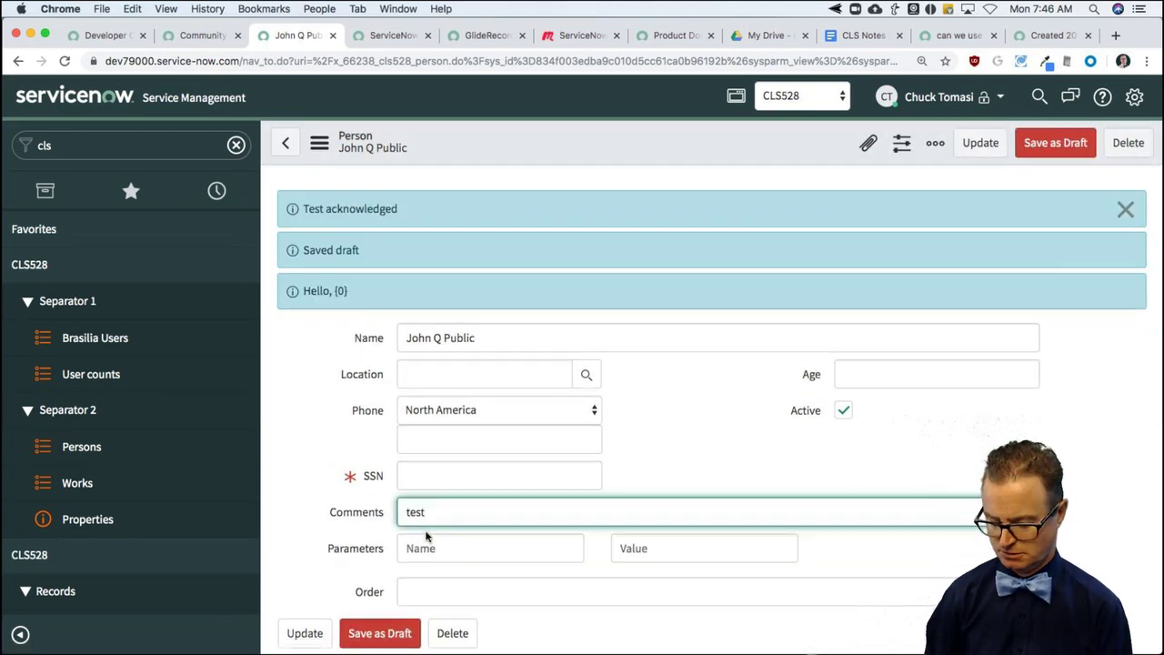
key(Left)
key(BackSpace)
text(T)
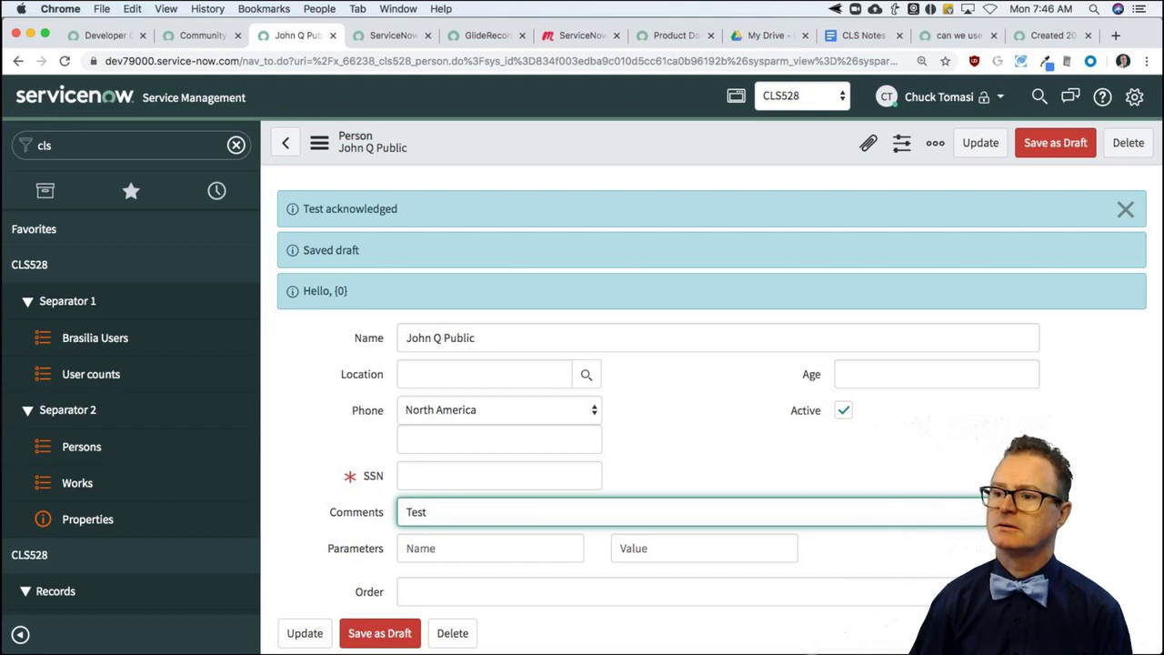
click(381, 631)
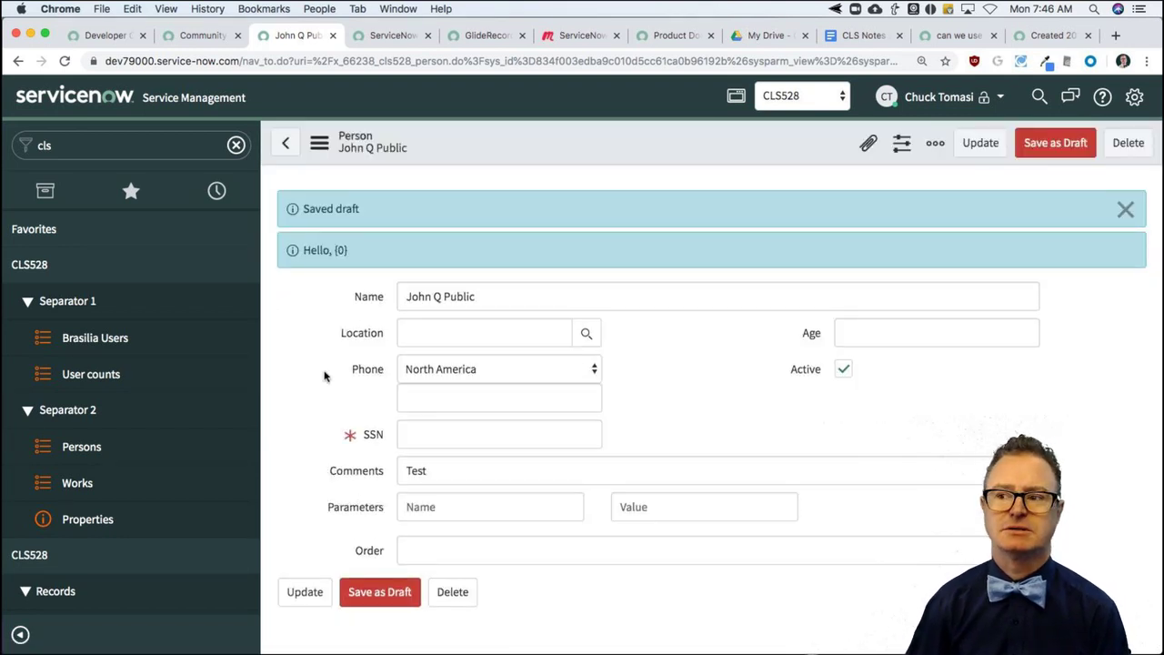
double_click(437, 473)
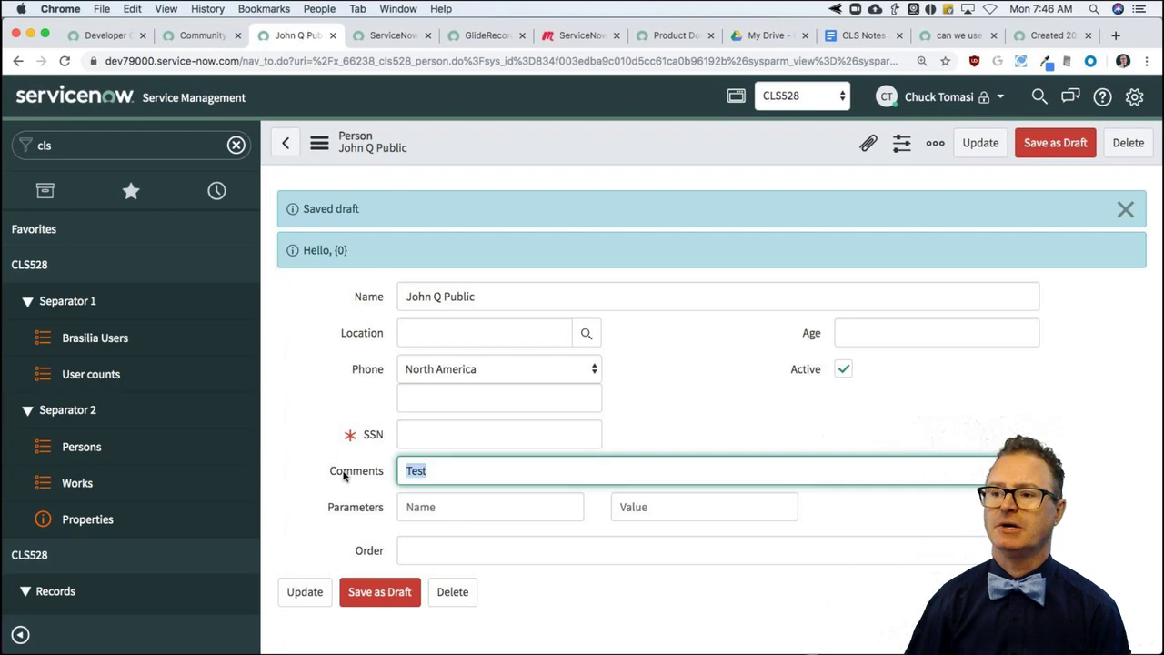
click(301, 399)
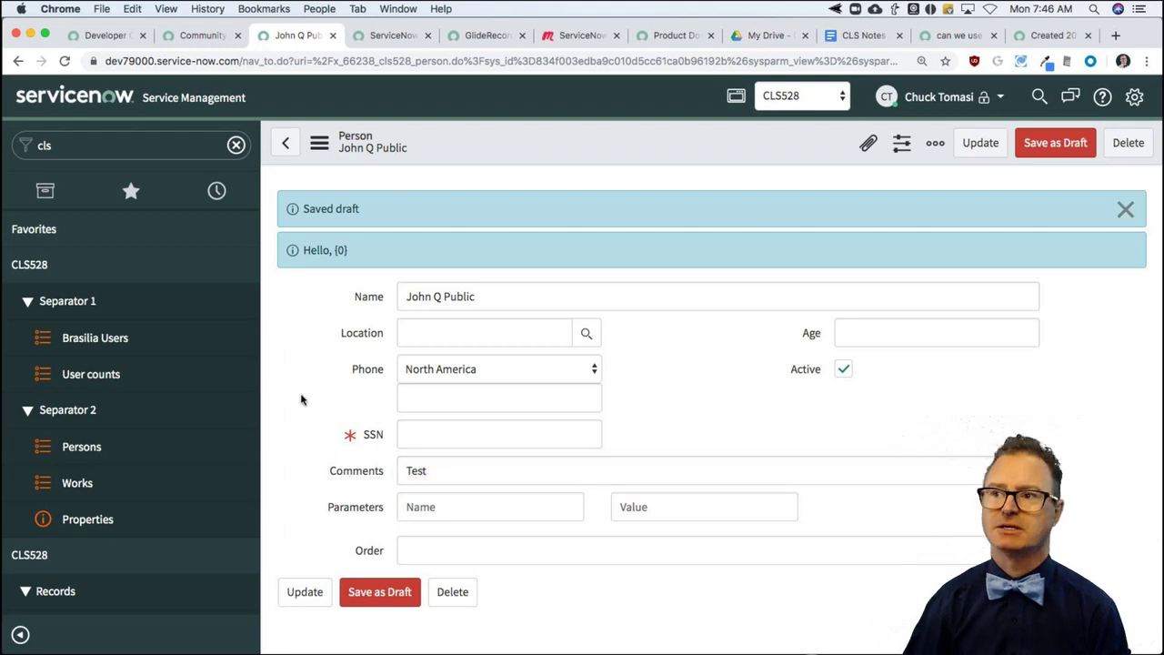
Step: Change the Record updated business rule's condition to current.comments.toUpperCase() == 'TEST' and update the rule
click(390, 34)
scroll(533, 501, down, 1)
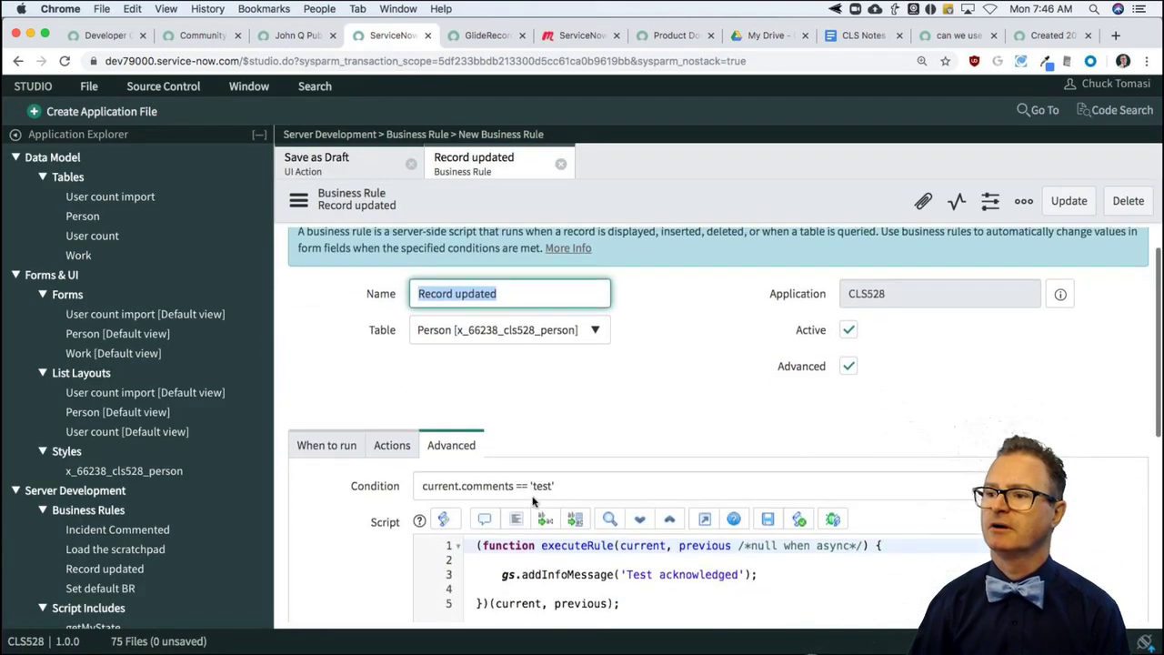
scroll(532, 501, down, 1)
click(519, 459)
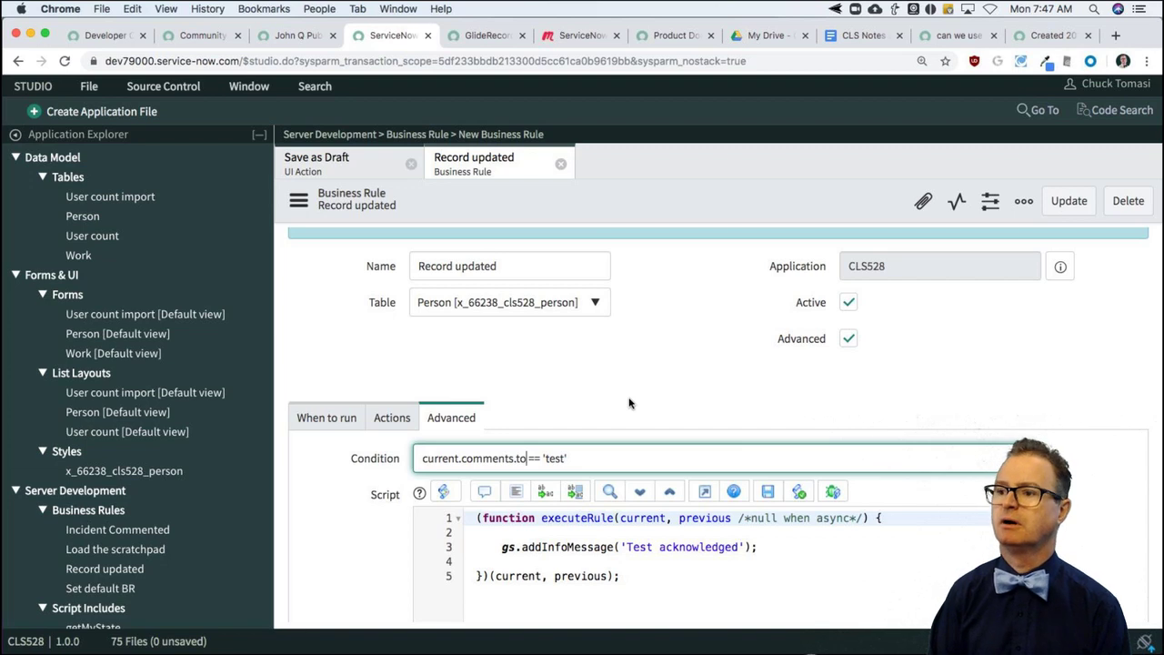
text(UpperCase())
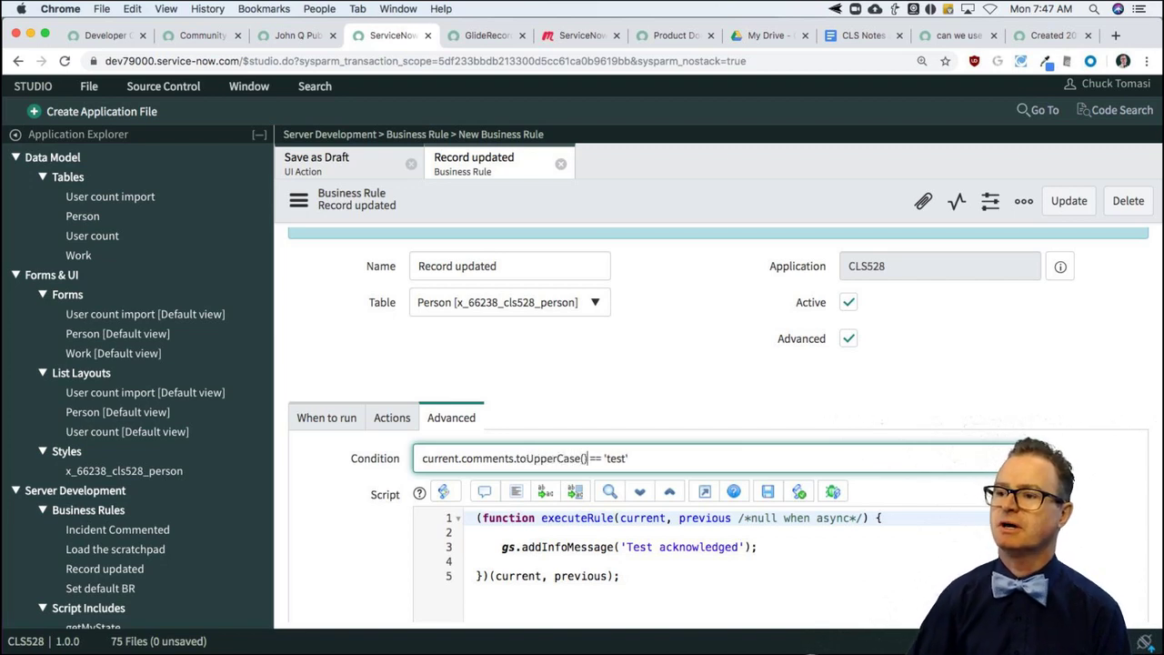
double_click(617, 457)
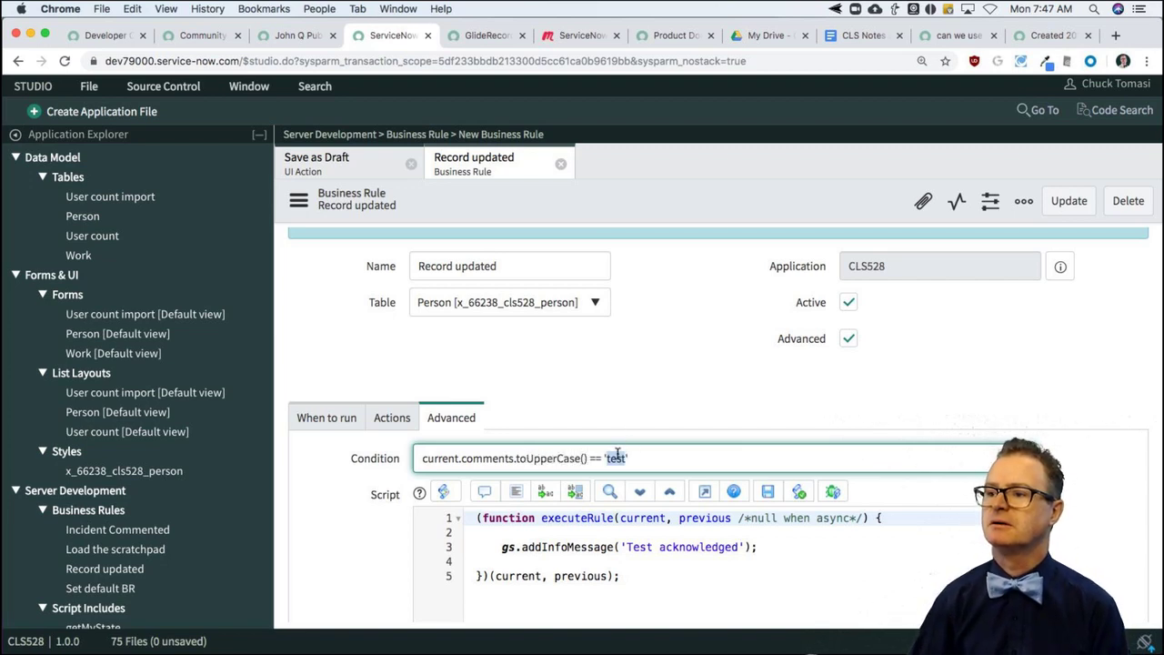
text(TEST)
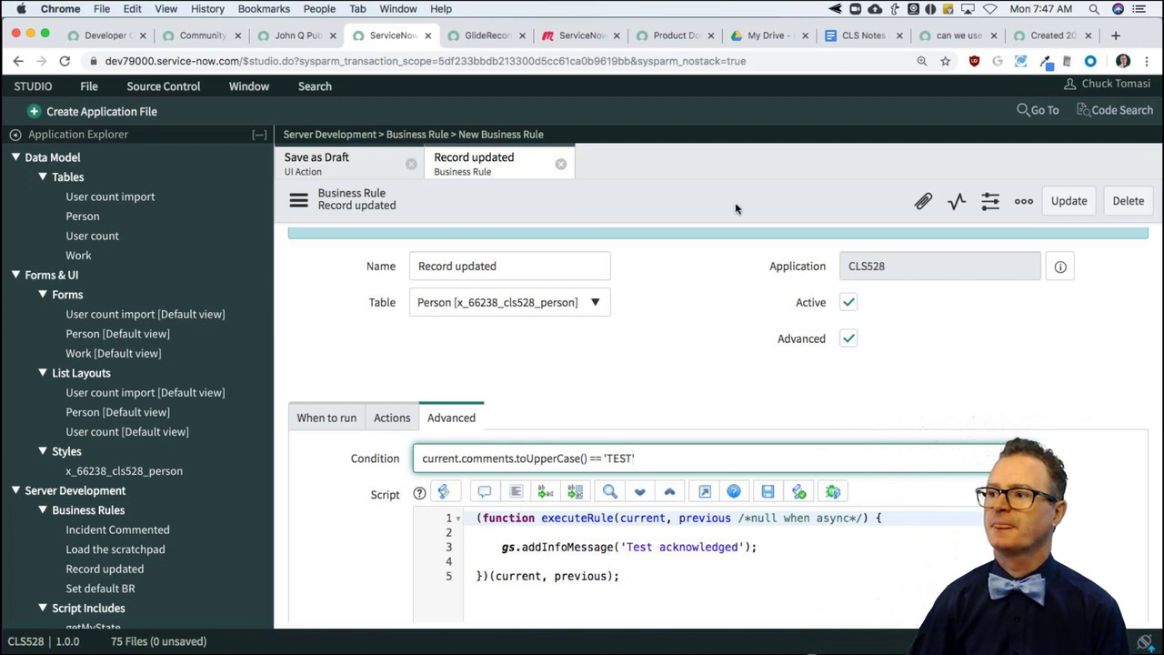
click(1046, 200)
Step: Return to the Person record, set its comments to test and save it as a draft against the revised condition
click(293, 34)
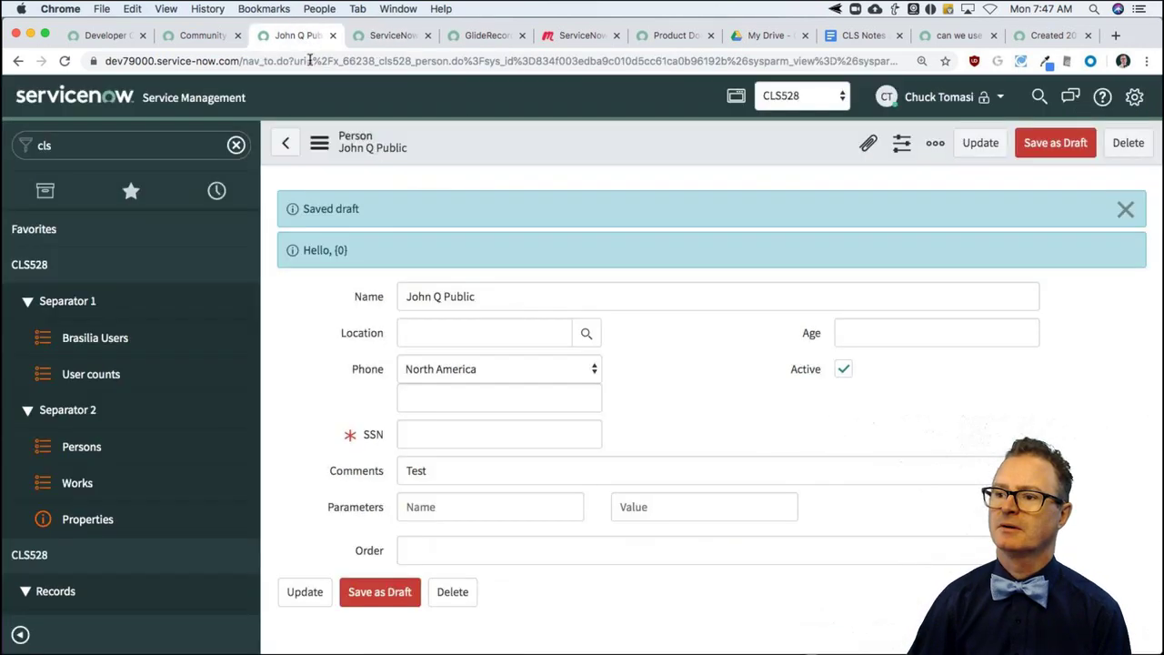
click(434, 470)
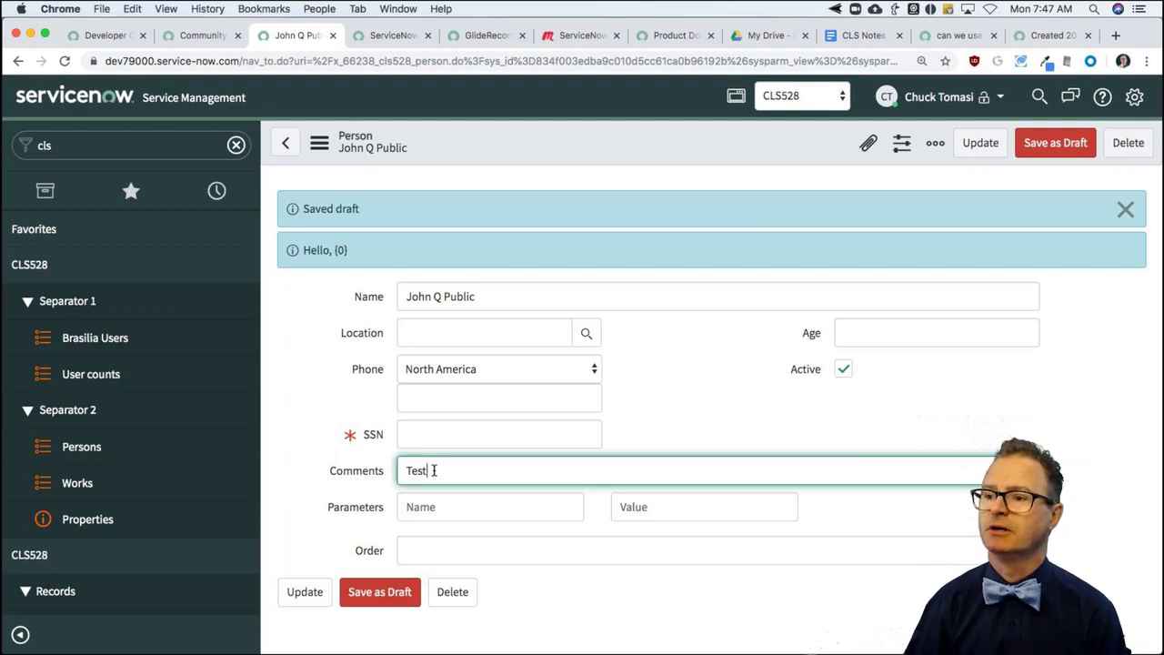
key(super+a)
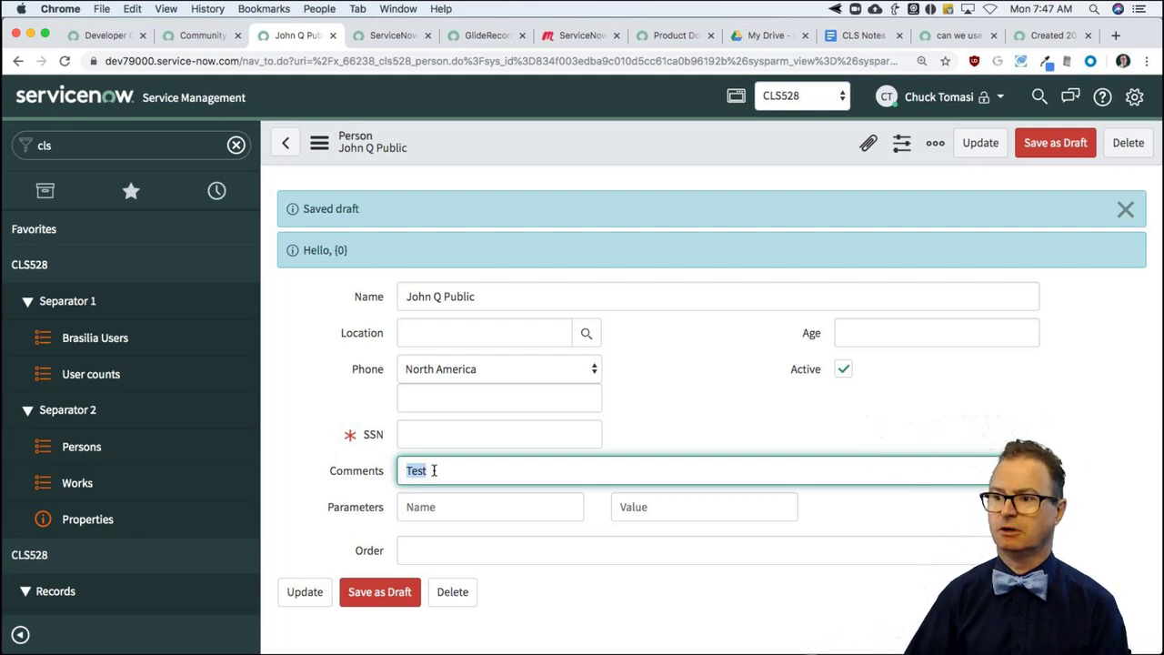
text(test)
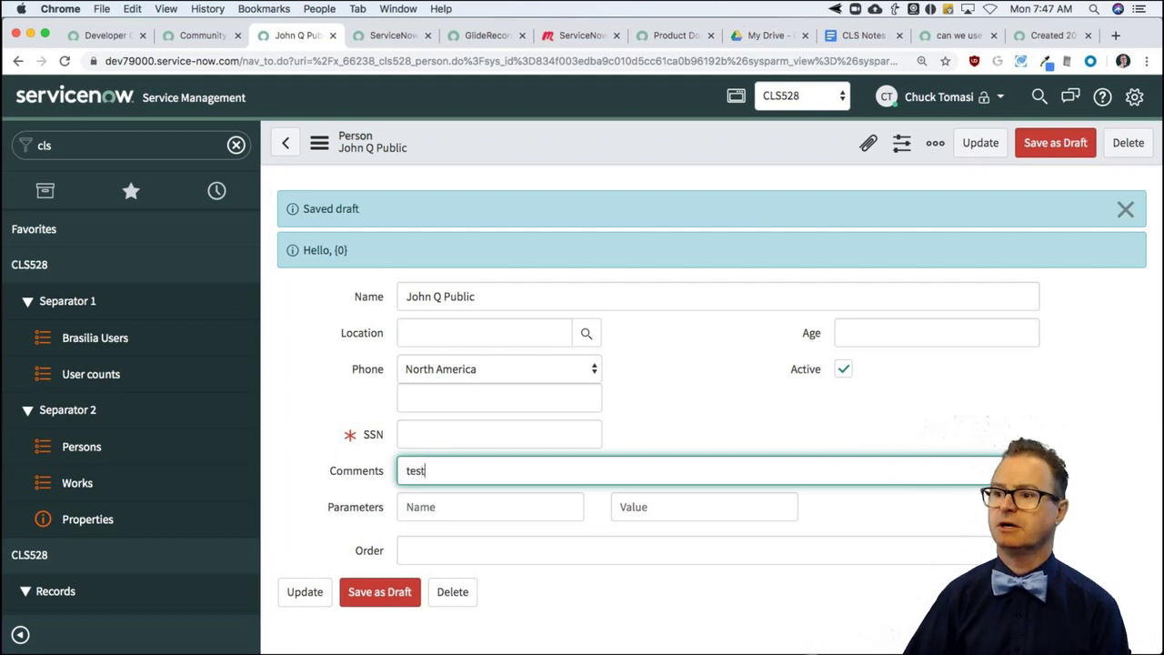
click(401, 600)
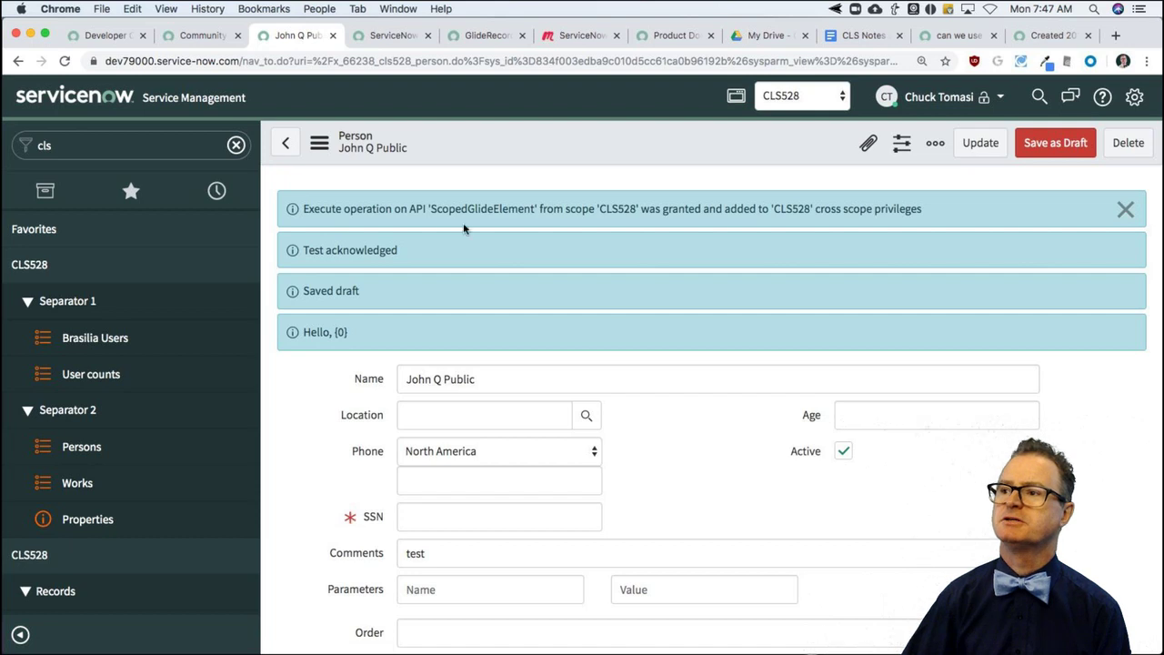
Step: Dismiss the info messages, change the Person record's comments to teST and save the record as a draft
click(1124, 208)
double_click(427, 384)
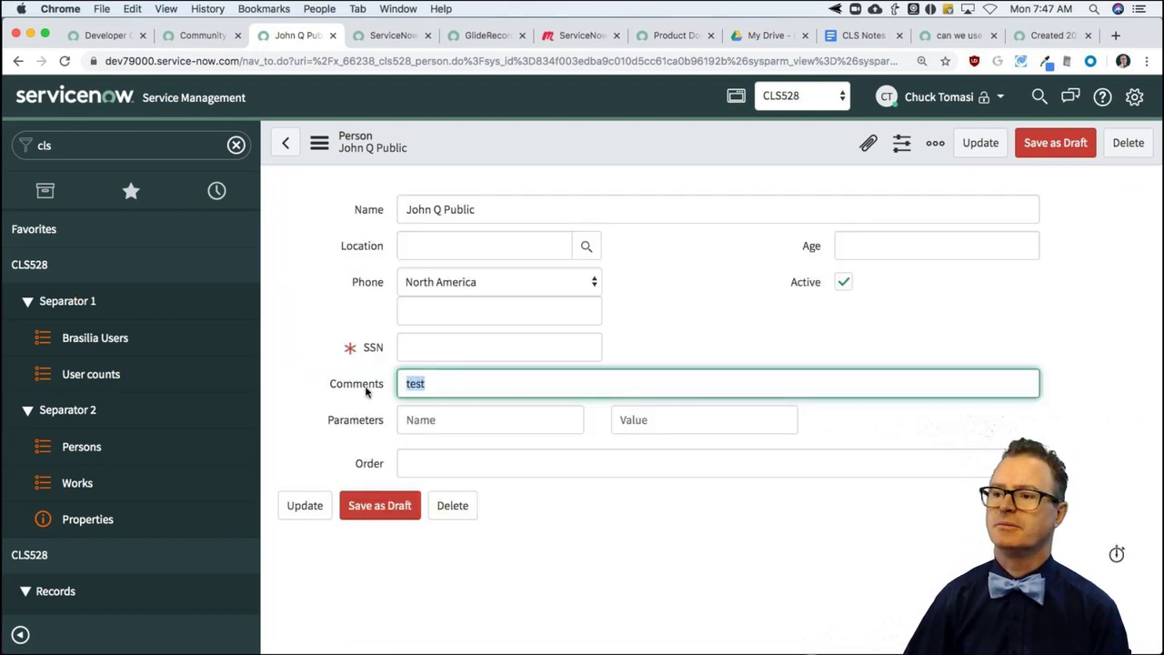
text(teST)
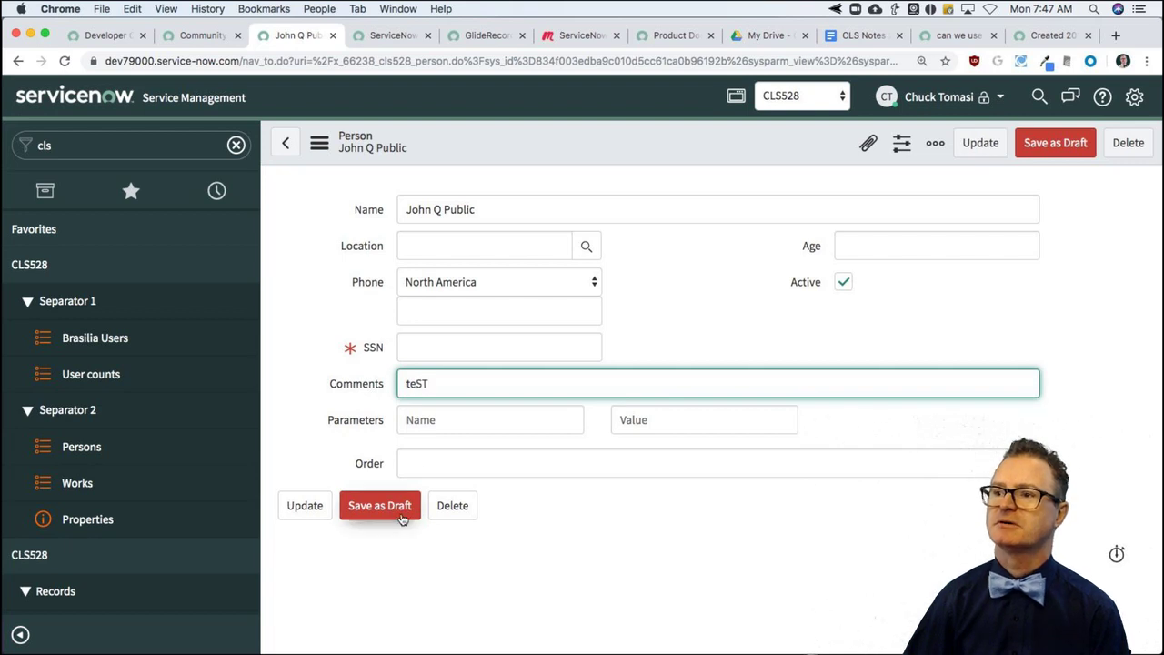
click(403, 506)
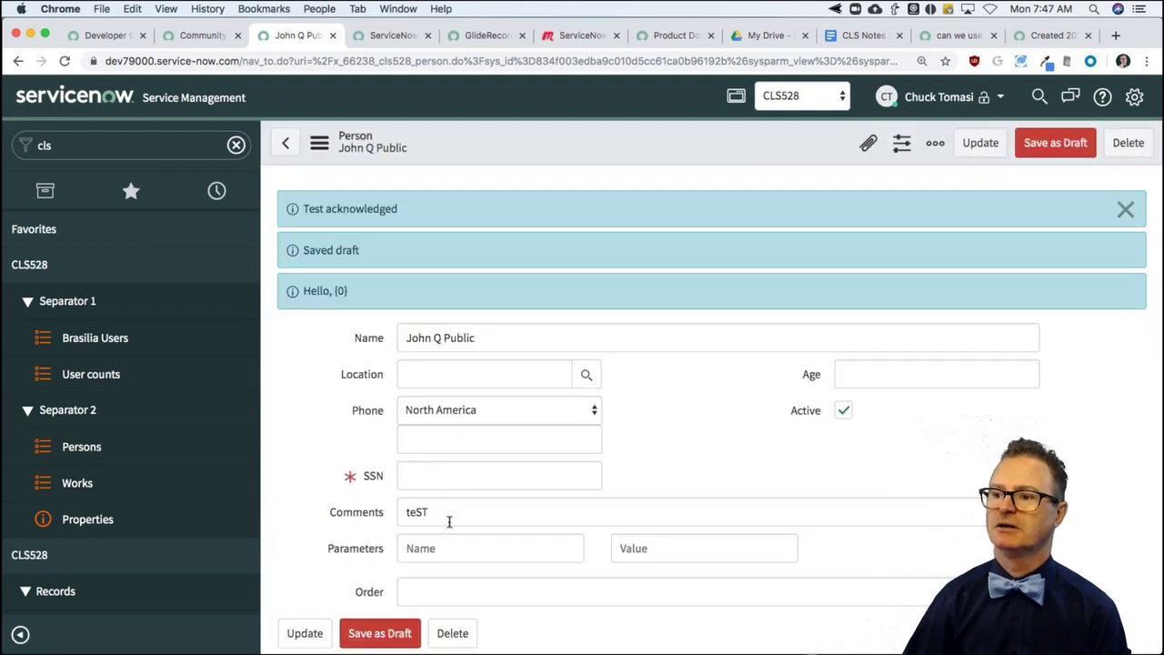
Step: Change the Person record's comments to all-uppercase TEST and save the record as a draft
double_click(433, 512)
text(TEST)
click(409, 631)
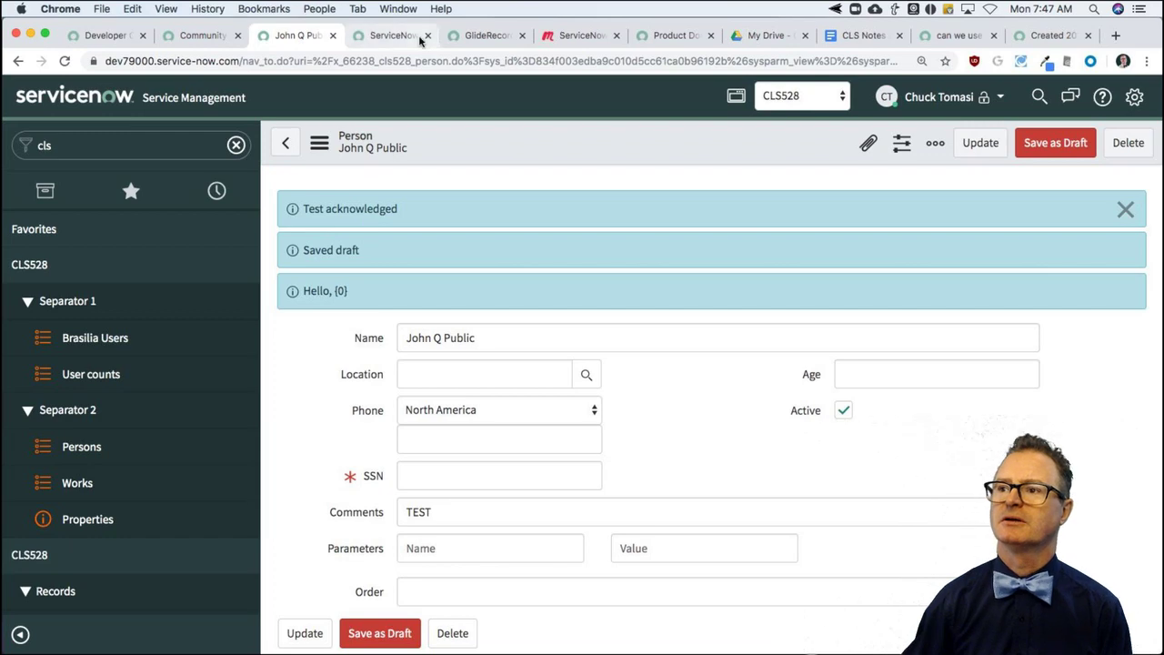
Step: Open the Save as Draft UI action in Studio and append "- use sysverb_cancel" to its comments
click(380, 37)
click(354, 169)
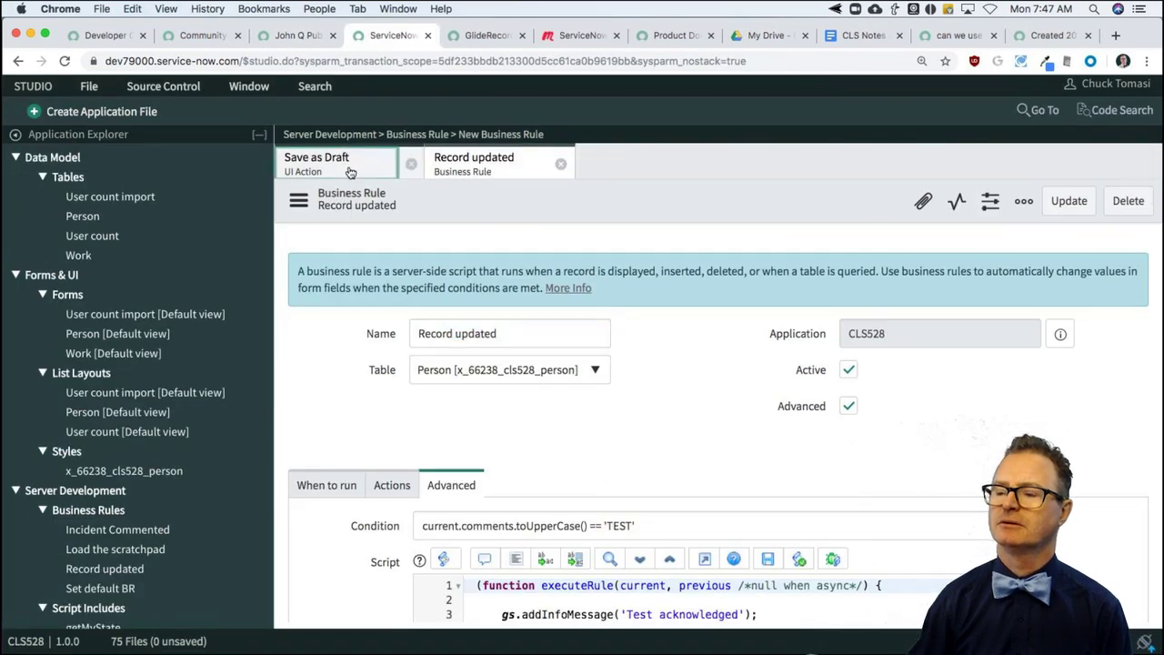
scroll(532, 480, down, 1)
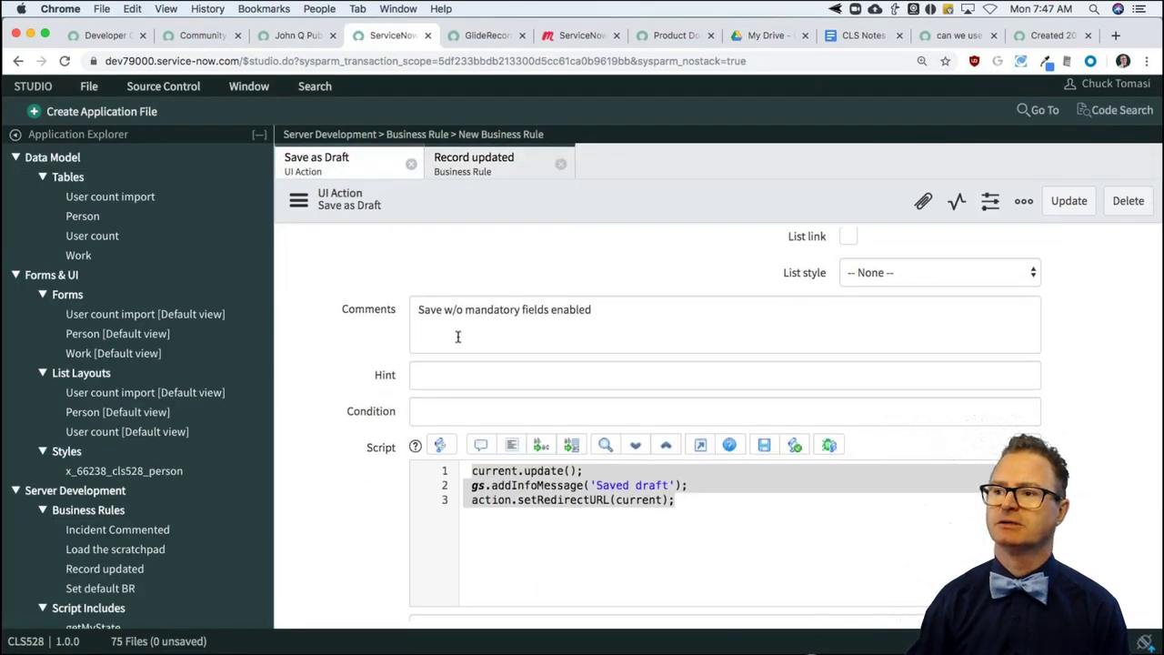
click(605, 311)
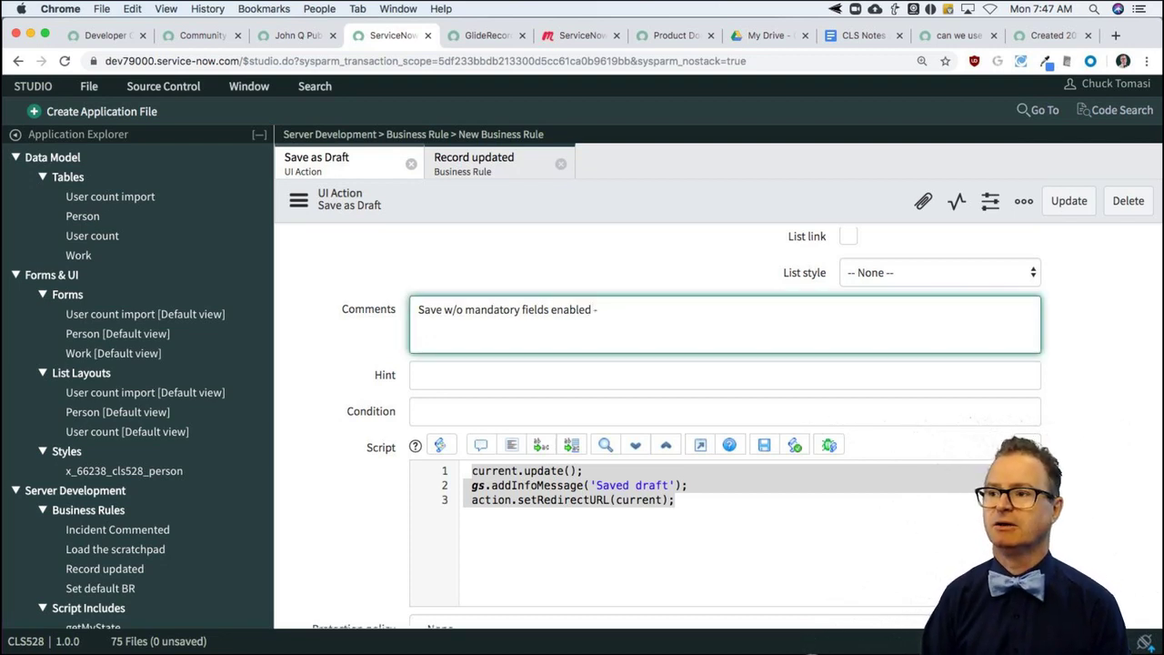
text(- use sysver)
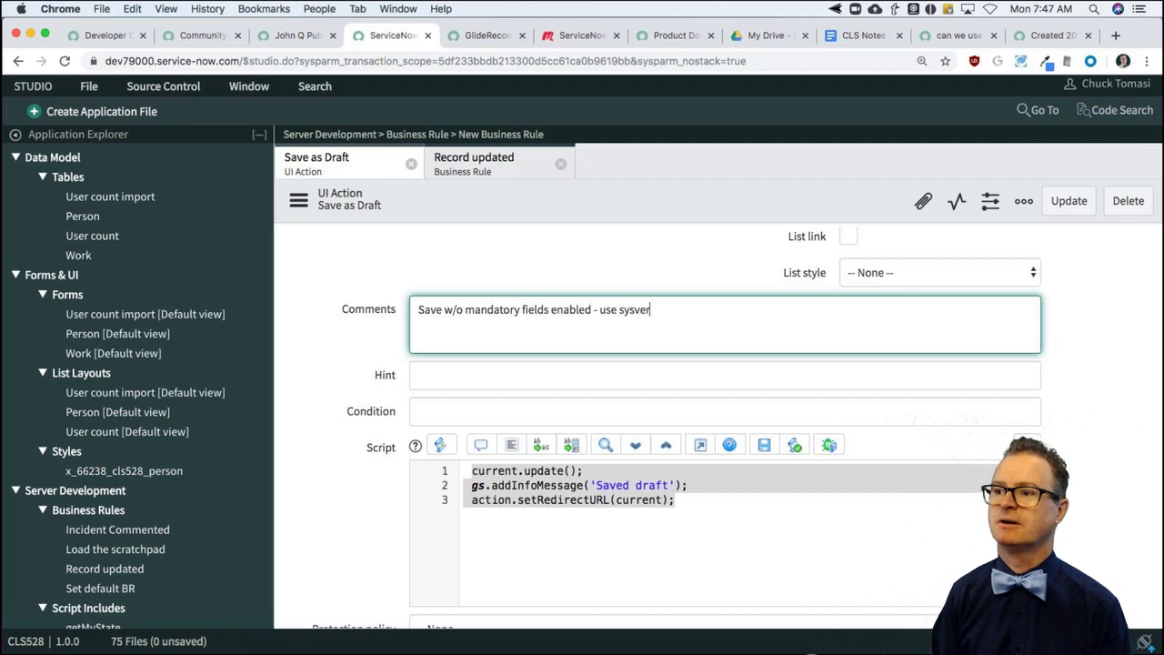
text(b_con)
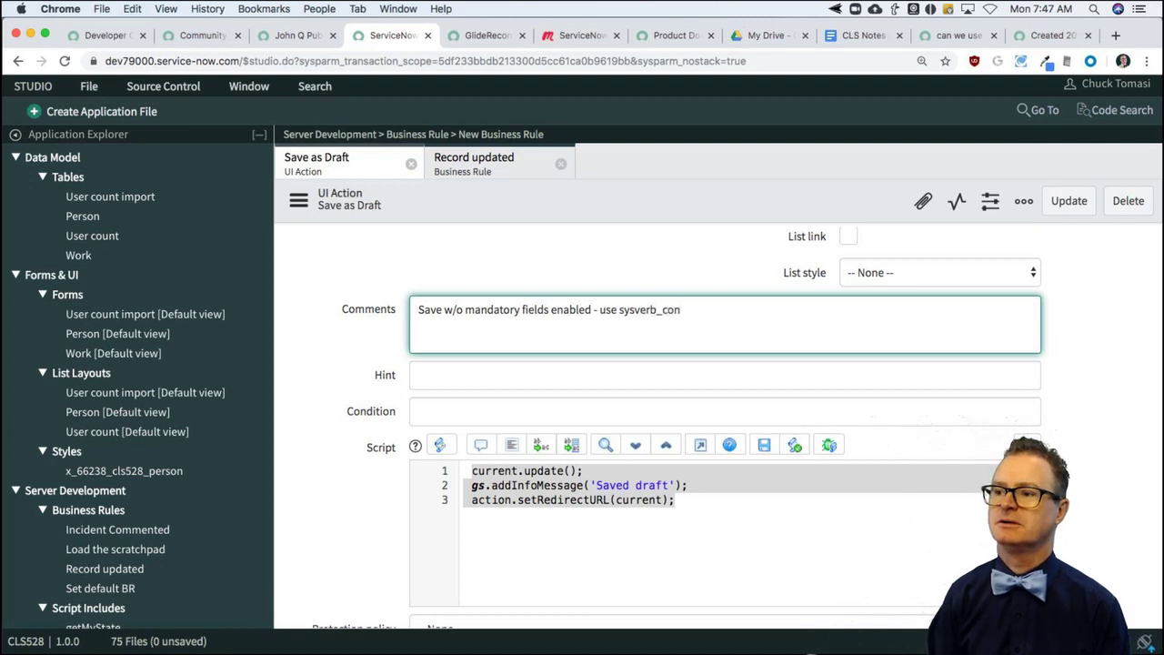
key(BackSpace)
key(BackSpace)
text(cancanca)
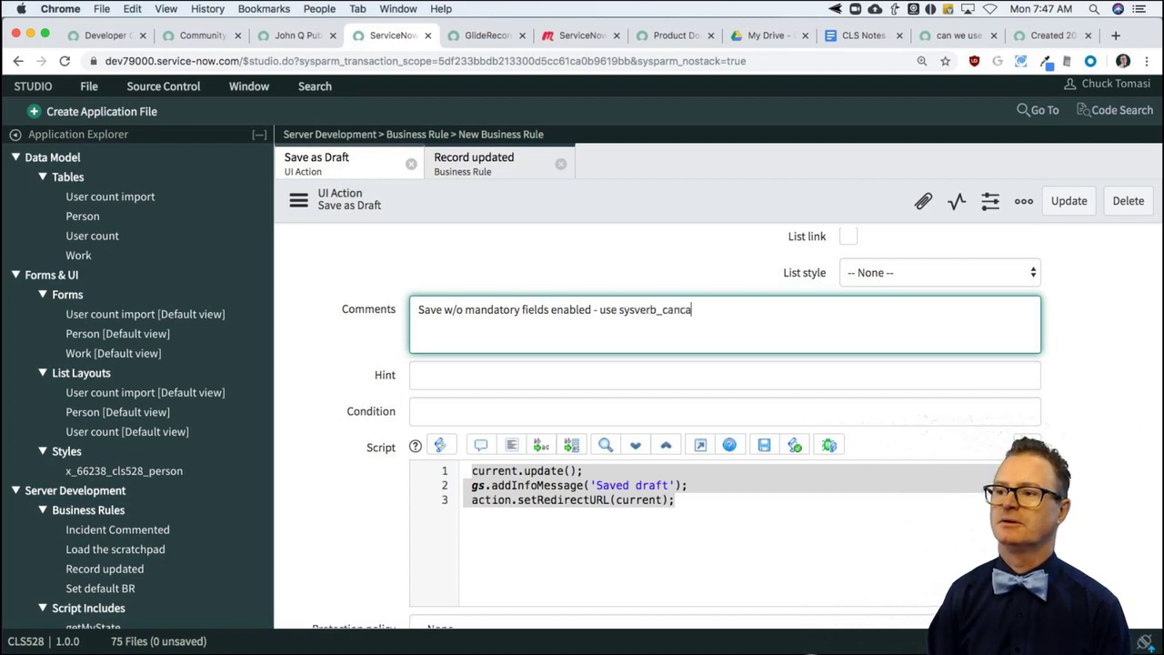
key(BackSpace)
text(el)
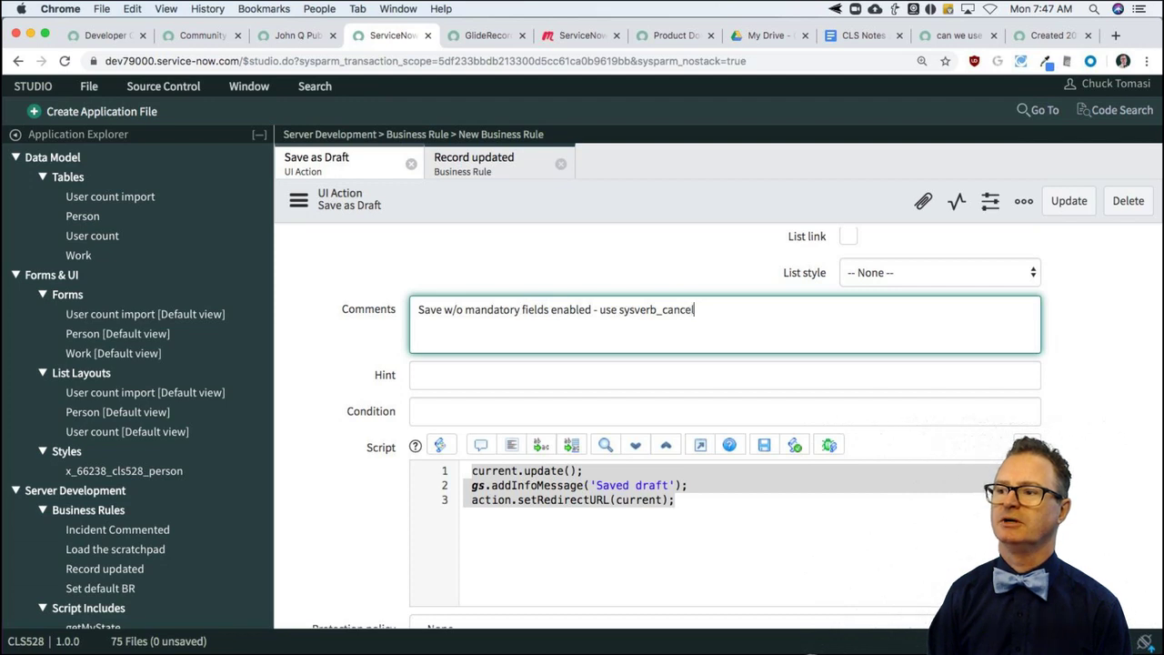
Step: Complete the UI action's comments with "to ignore mandatory fields and run the script part" and save the UI action
text( to ignore)
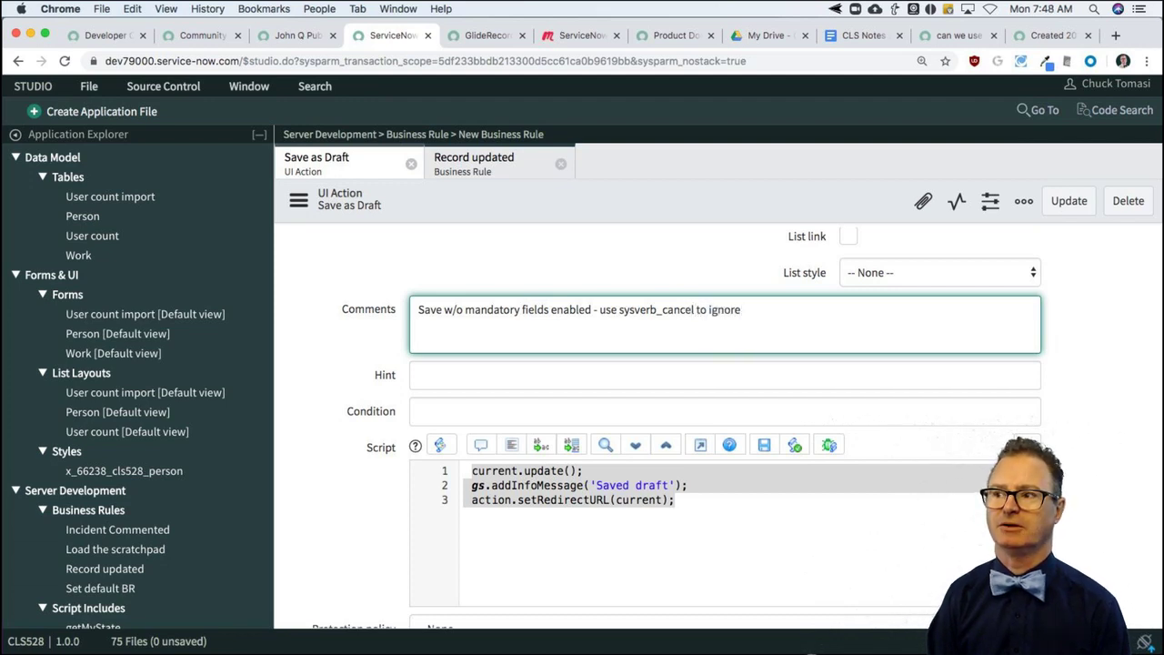
text( mandaotry)
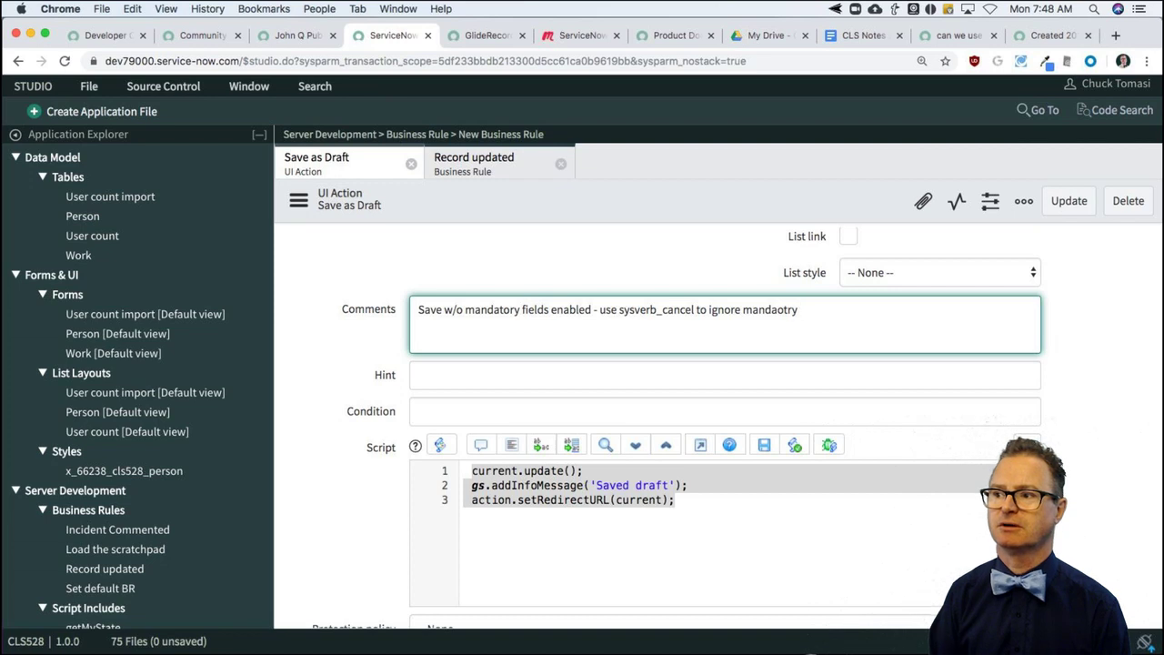
key(BackSpace)
key(BackSpace)
key(BackSpace)
key(BackSpace)
text(t)
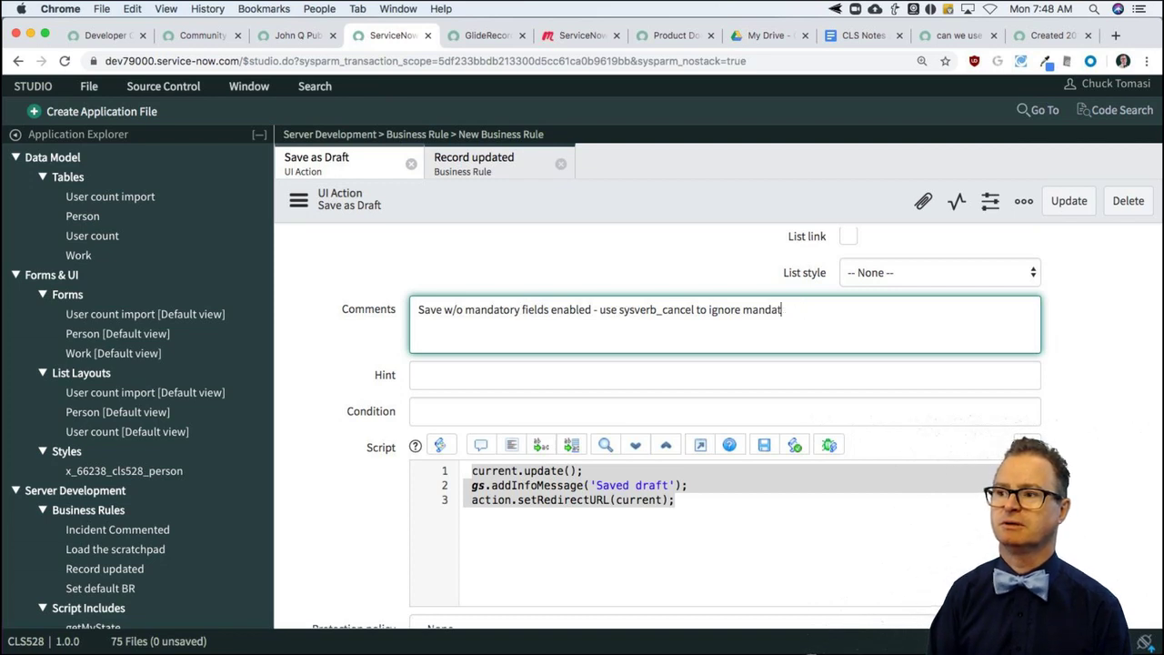
text(pory fields and run the script)
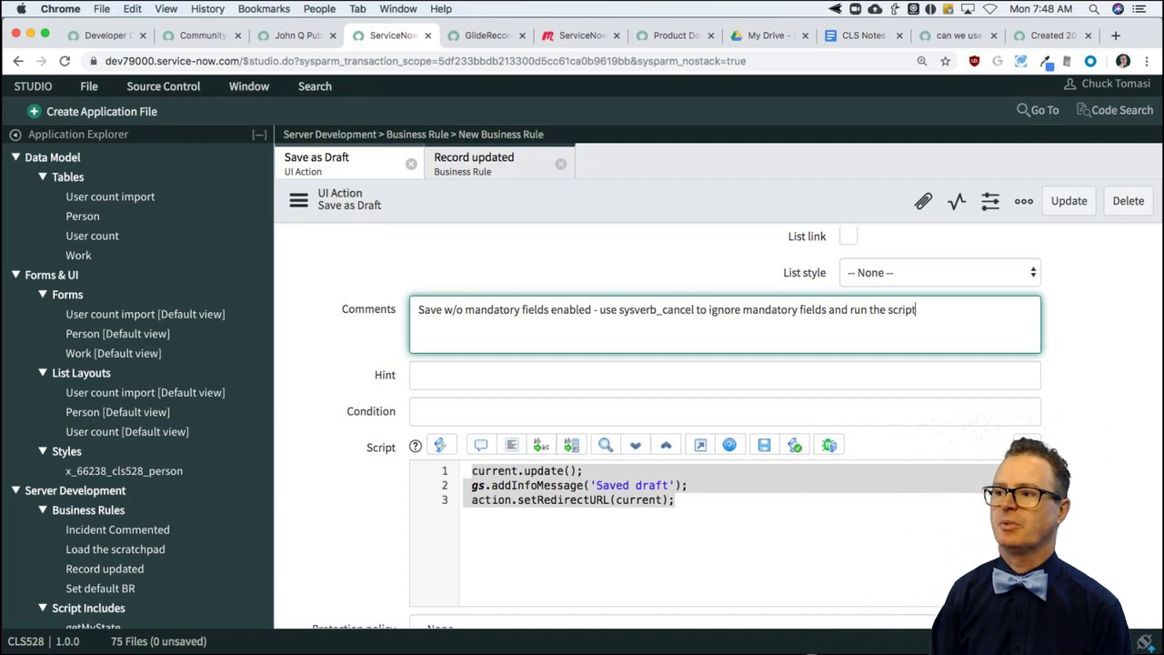
text( part)
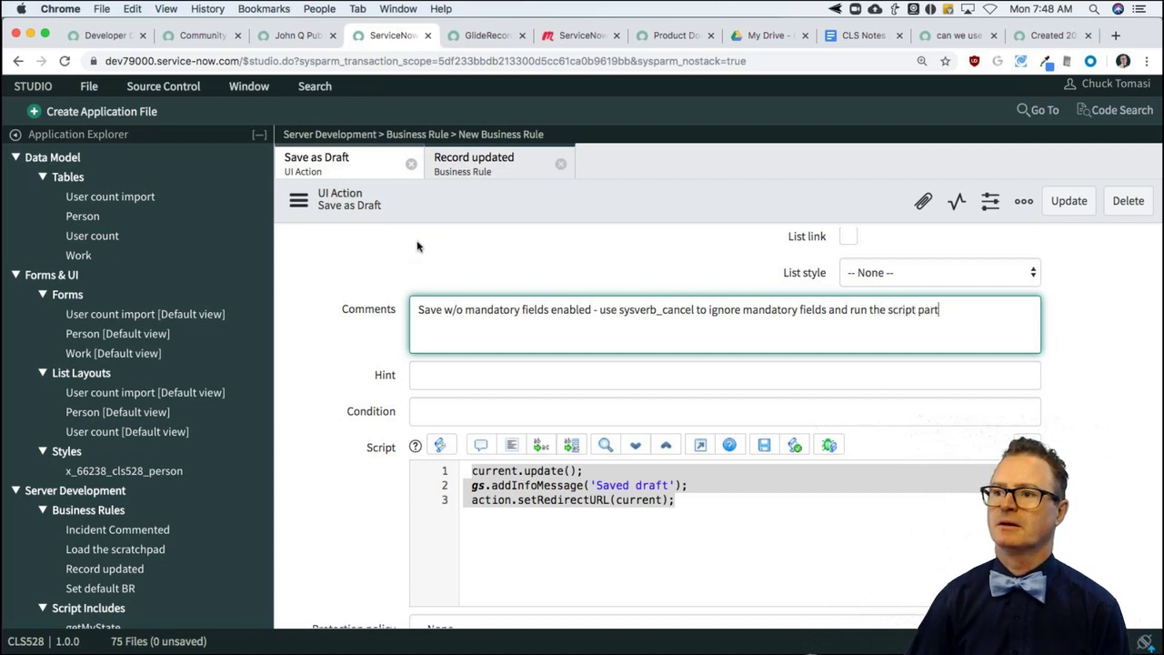
right_click(508, 197)
click(536, 215)
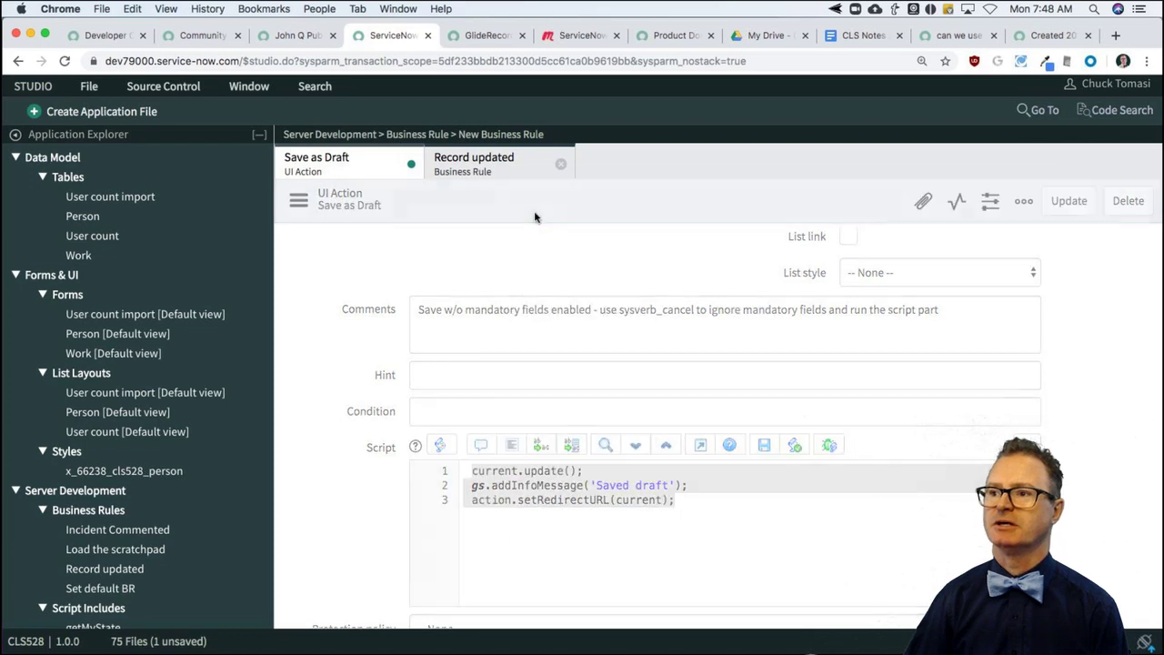
Step: Review the condition expression of the Record updated business rule
click(509, 163)
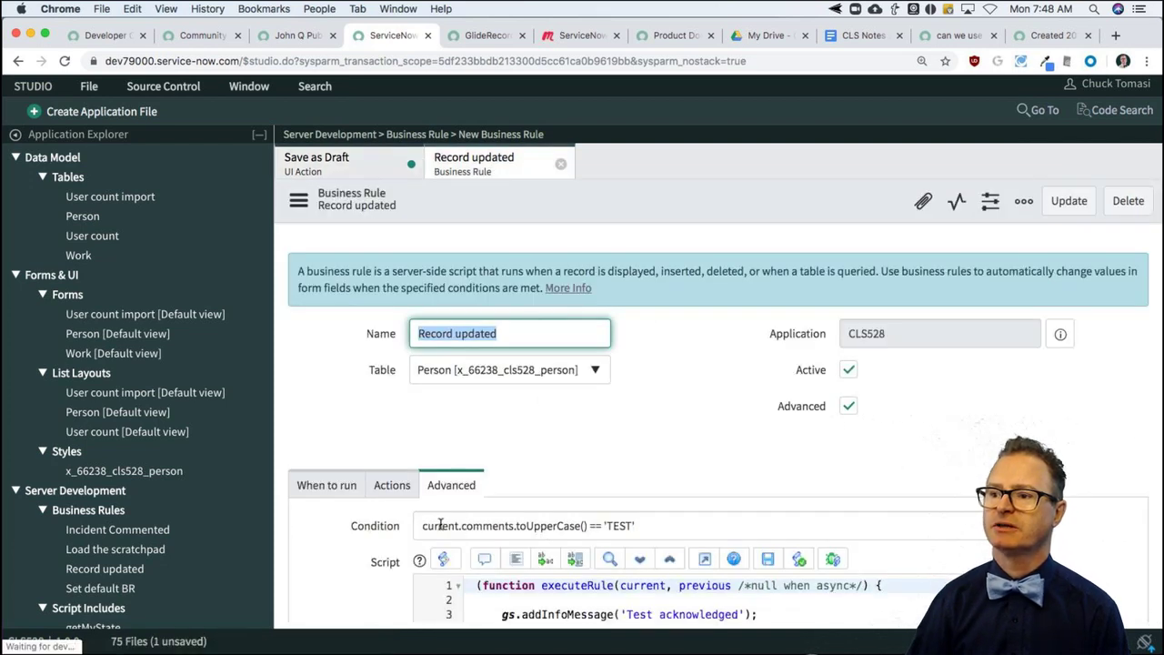
drag(418, 525, 640, 526)
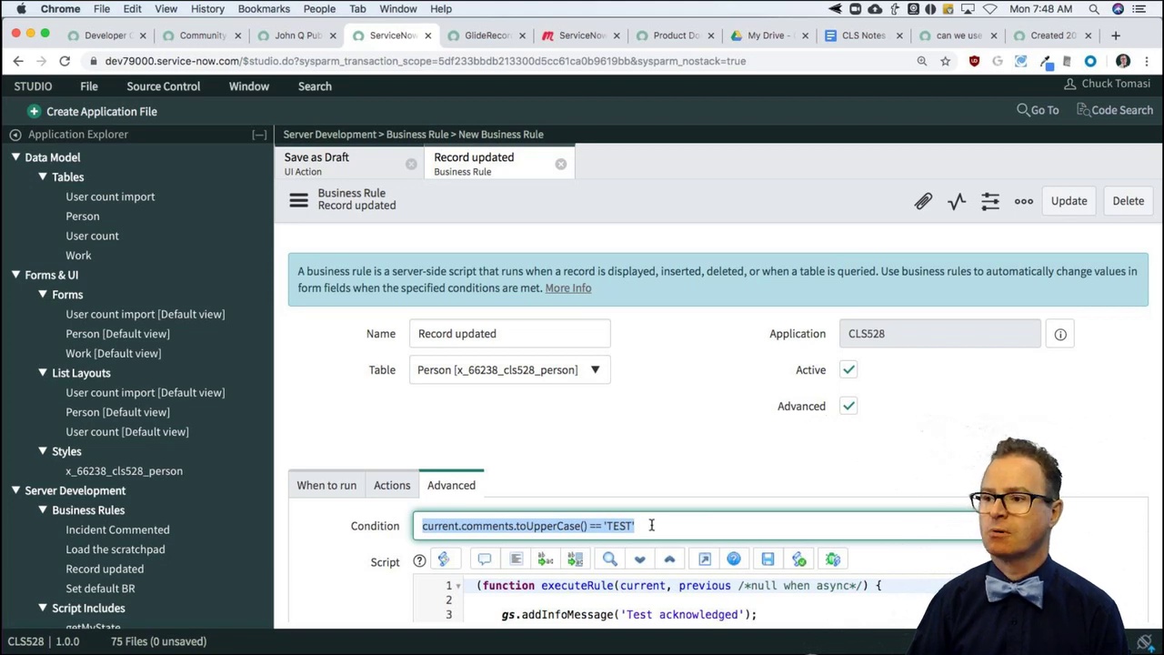
scroll(482, 336, down, 1)
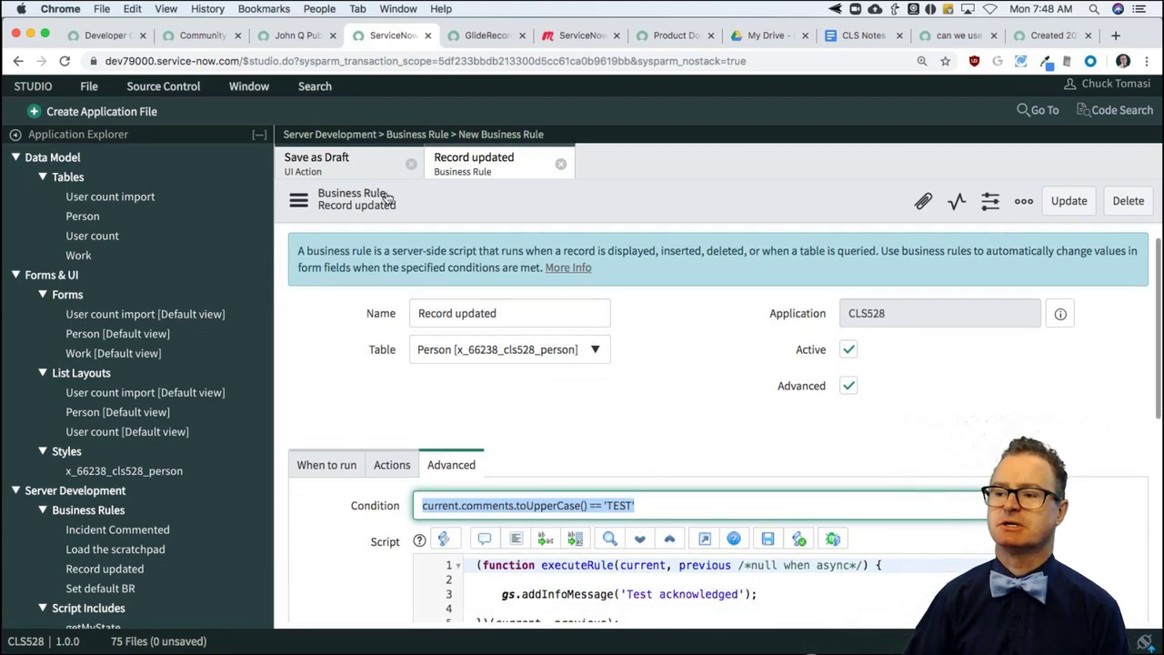
Step: Go back to the Save as Draft UI action, inspect its condition and script fields, and reload the form
click(318, 162)
scroll(436, 526, down, 5)
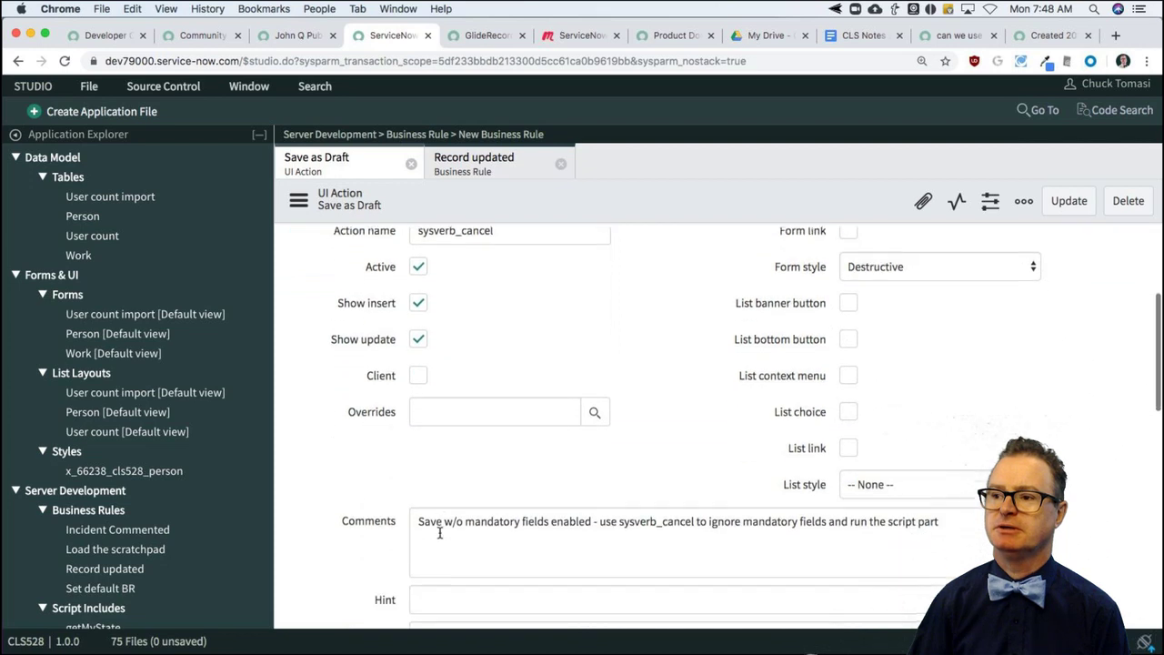
scroll(439, 532, down, 4)
click(442, 556)
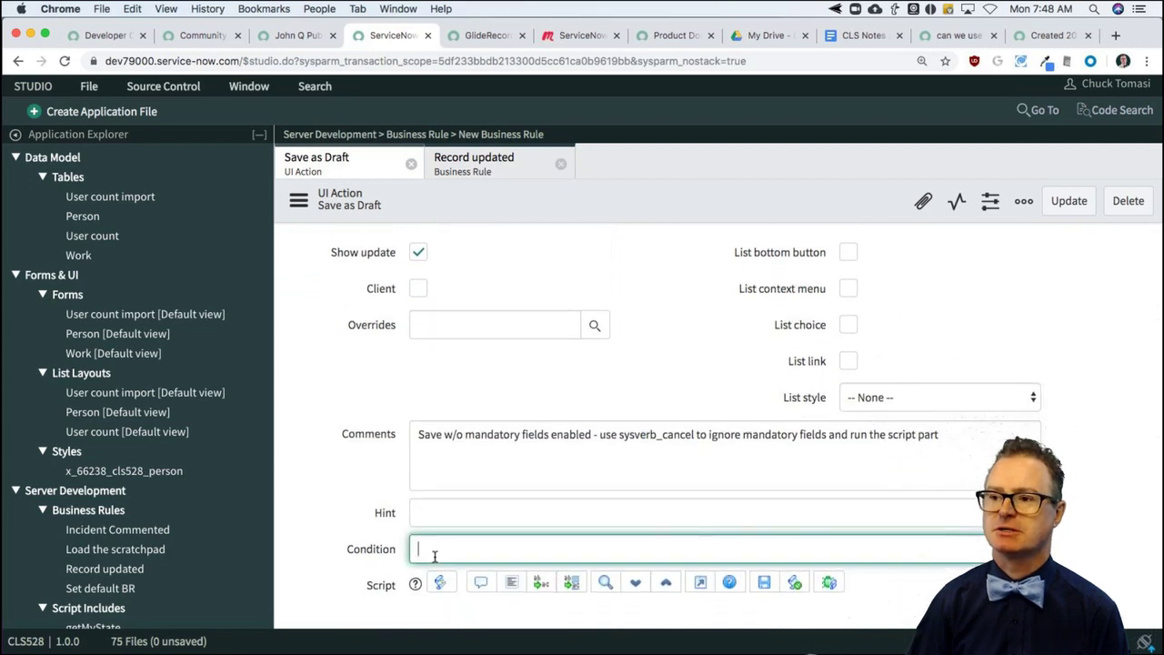
scroll(330, 549, down, 5)
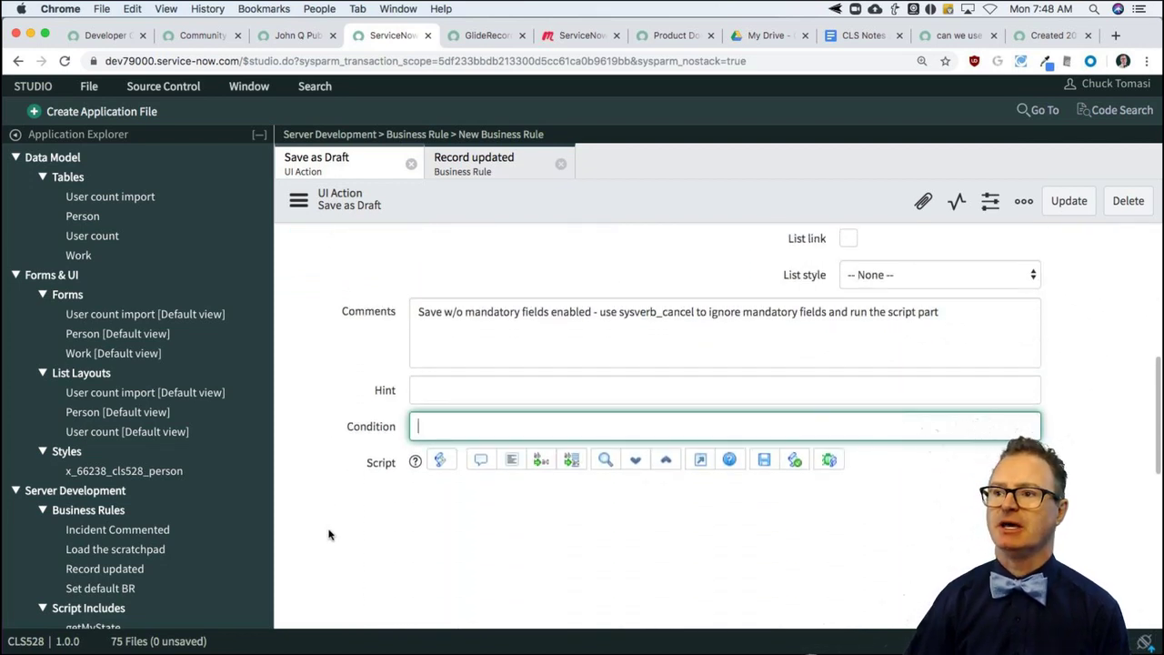
click(299, 200)
click(350, 521)
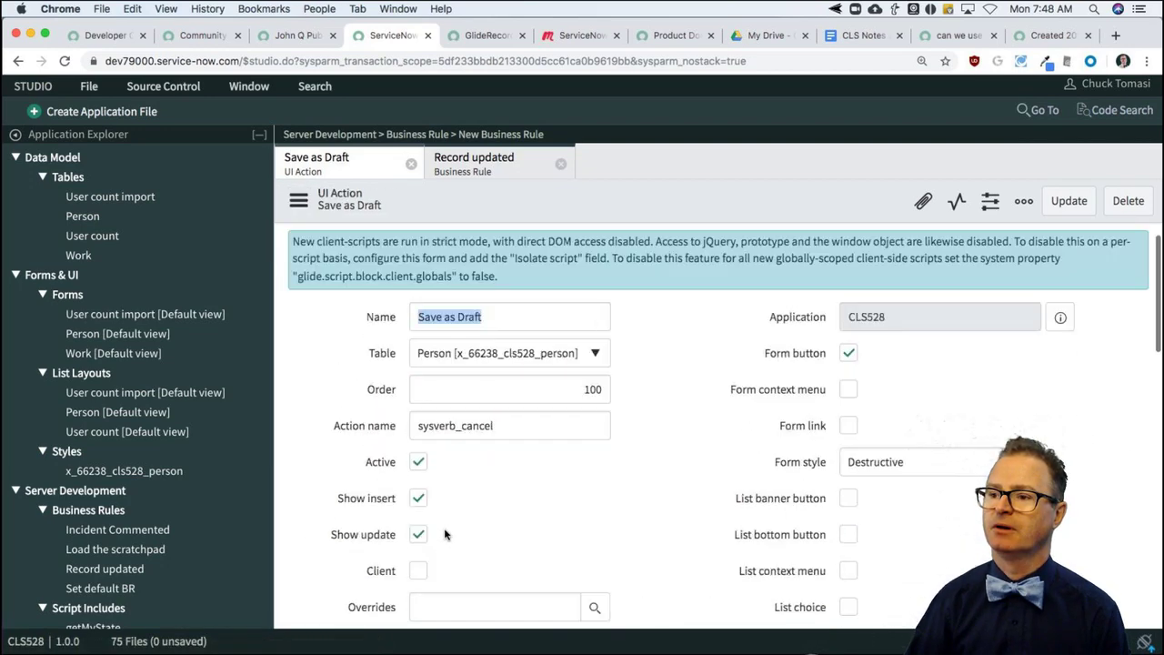
Step: Set the Save as Draft UI action's condition to current.comments == 'test' and save it
scroll(445, 532, down, 5)
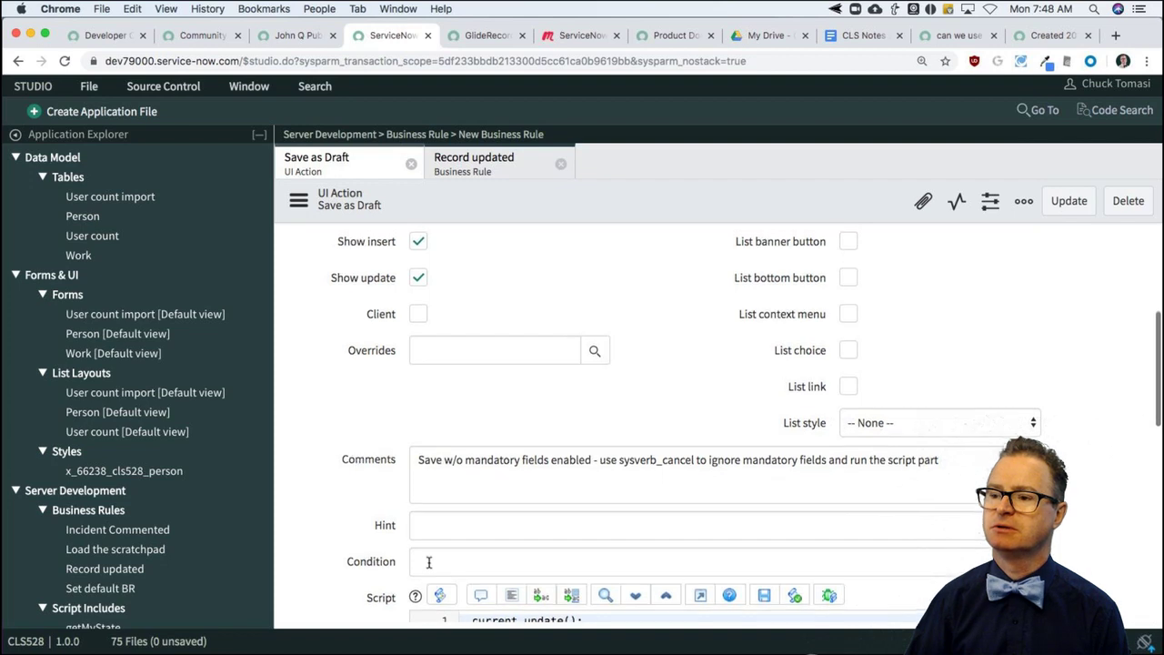
click(429, 558)
text(cur)
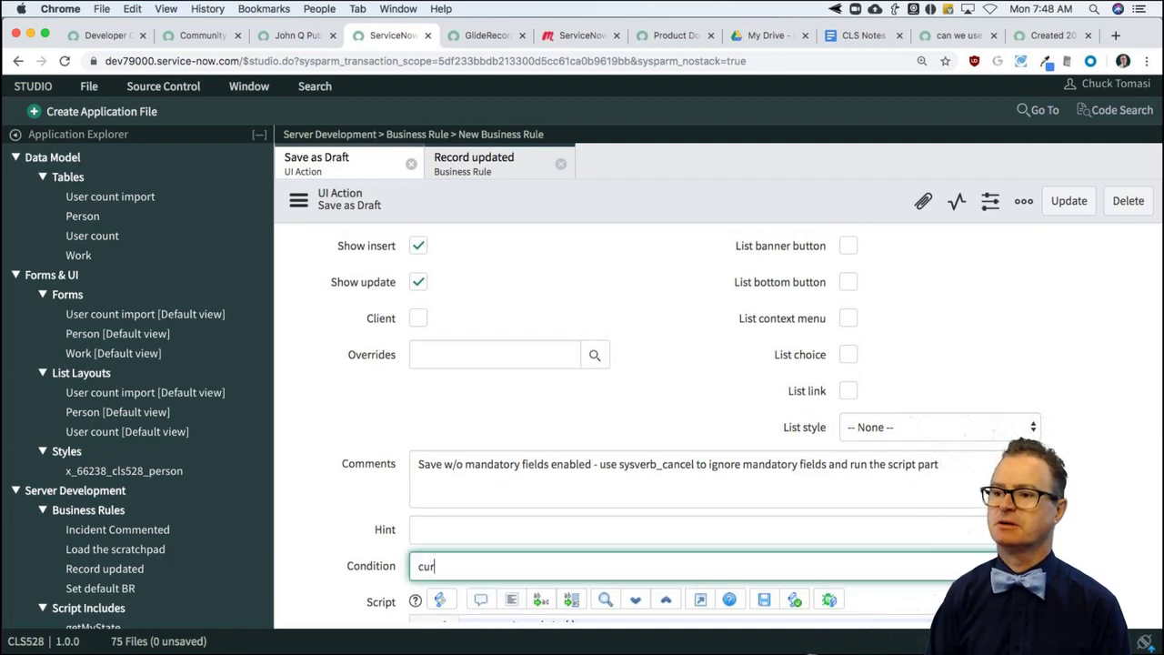
text(rent.condit)
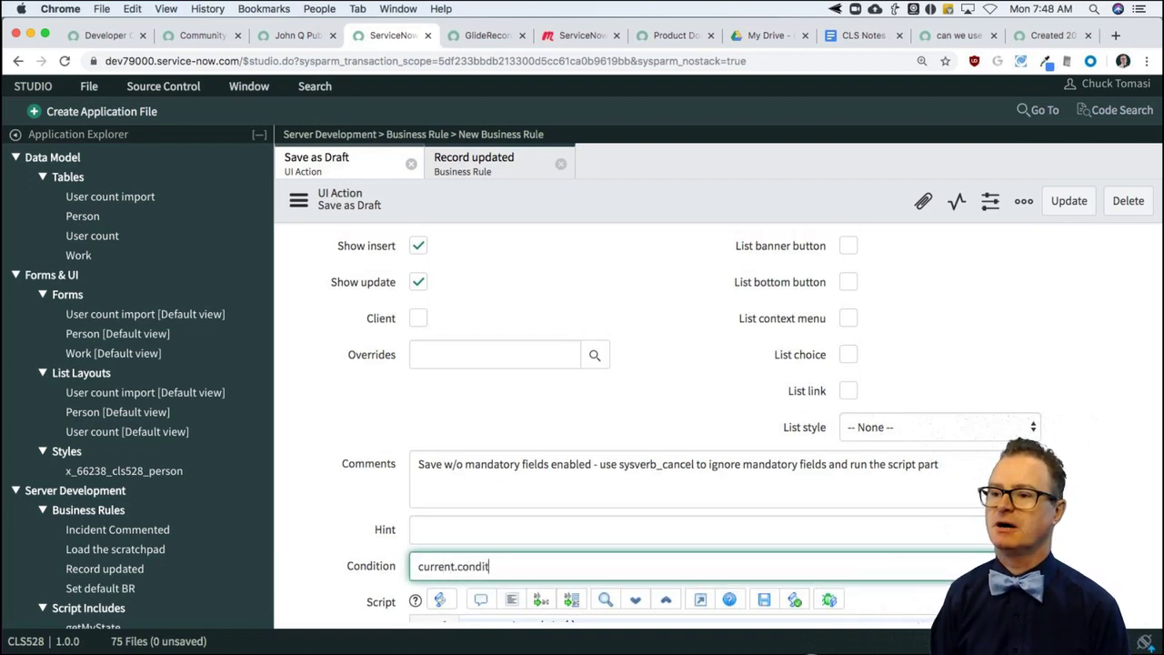
key(BackSpace)
key(BackSpace)
key(BackSpace)
key(BackSpace)
text(mments =)
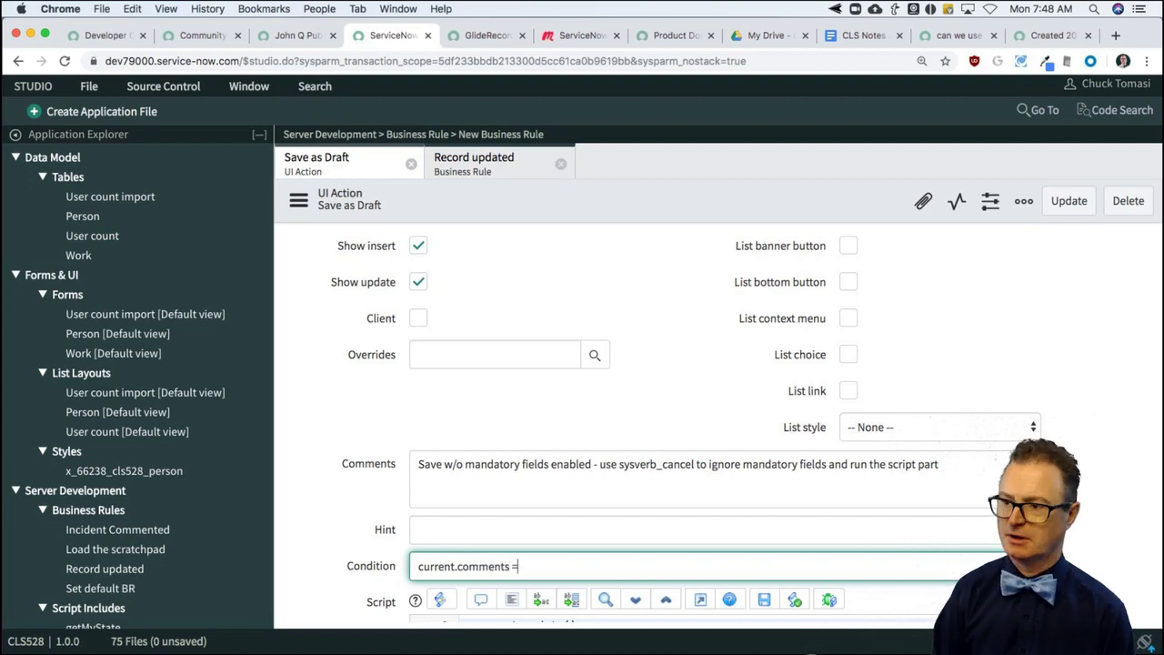
text(= 'test)
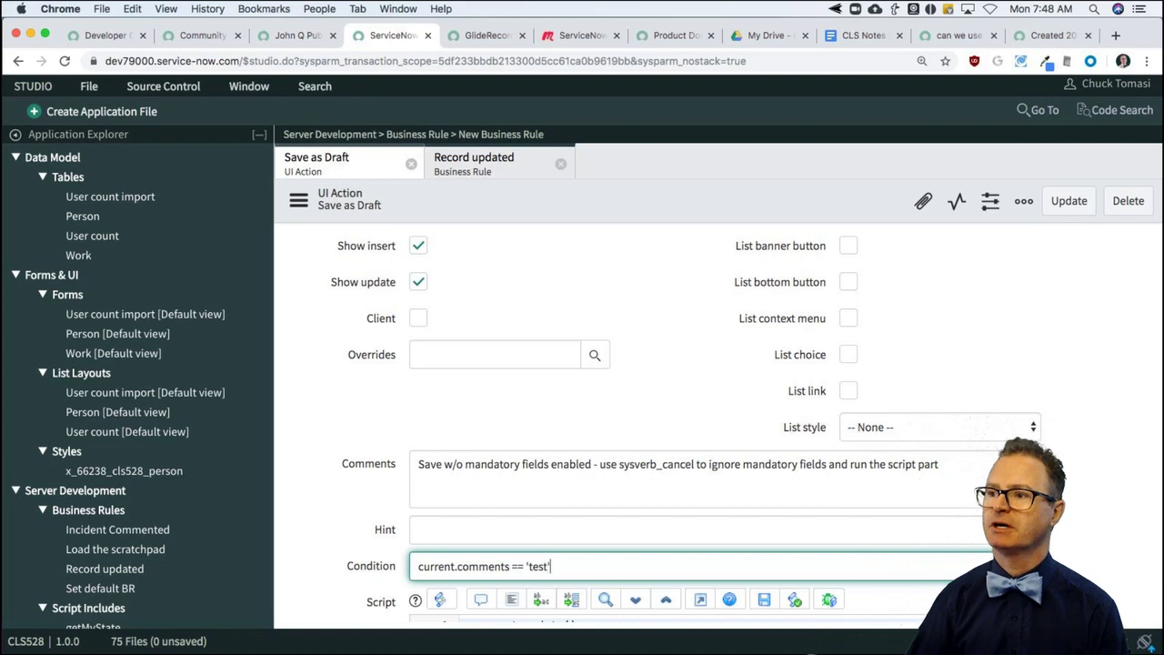
right_click(677, 204)
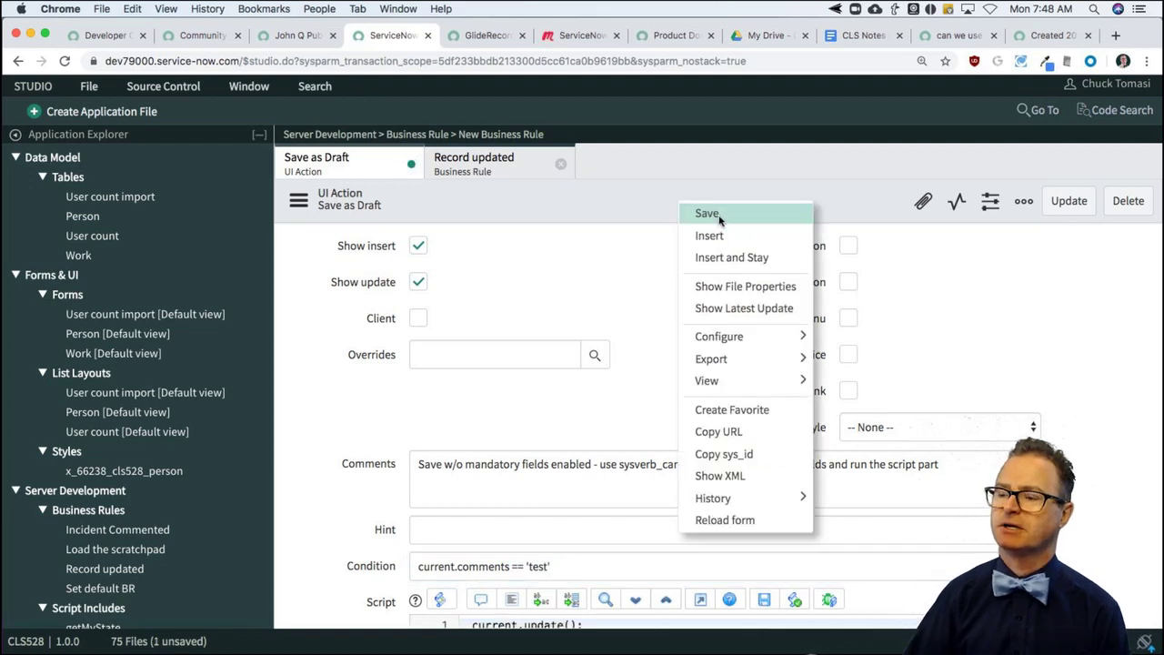
click(719, 221)
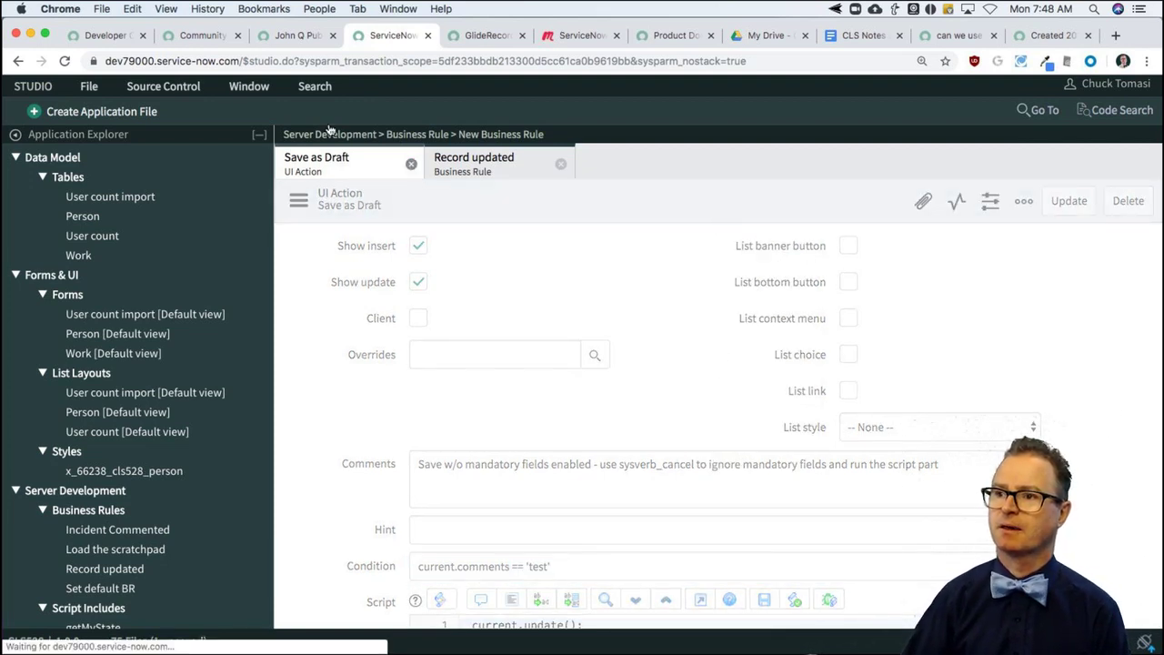
Step: Return to the Person record and reload its form to check the Save as Draft action's condition
key(ctrl+shift+Tab)
right_click(344, 157)
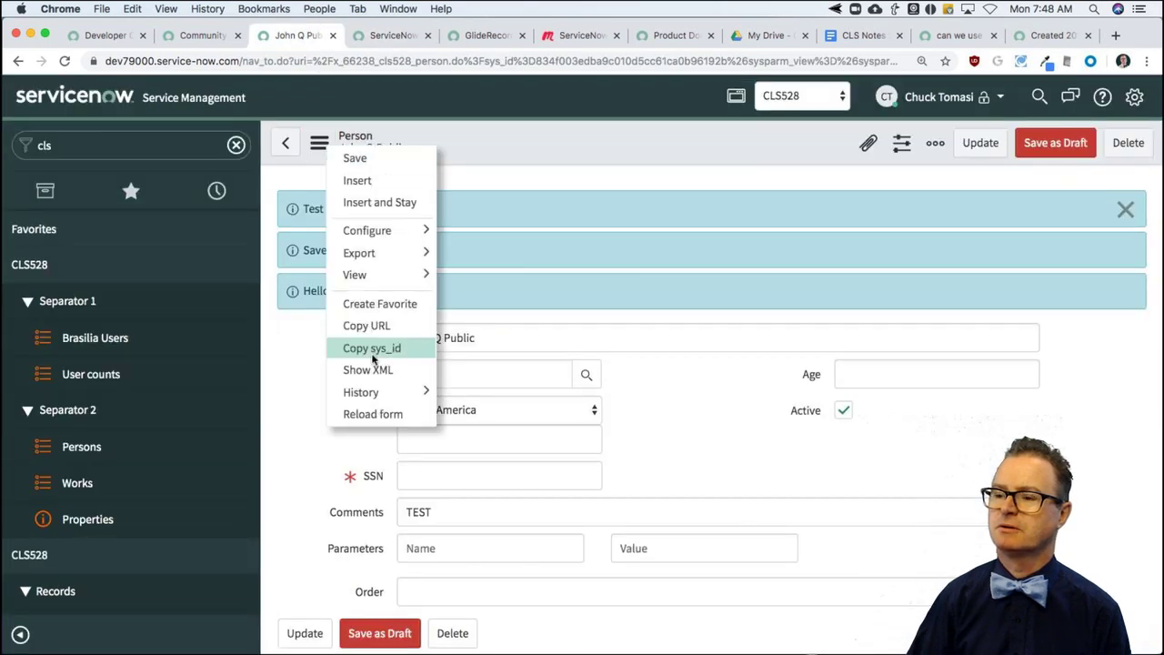
click(364, 411)
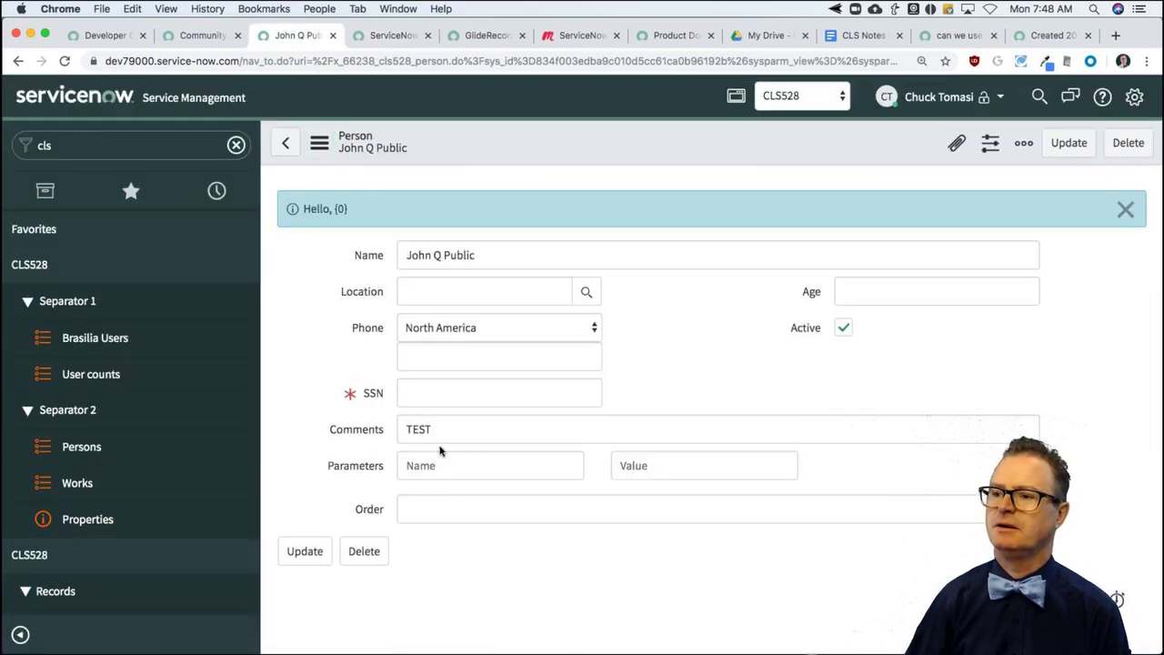
Step: Replace the Person record's comments with lowercase test
double_click(442, 430)
text(teset)
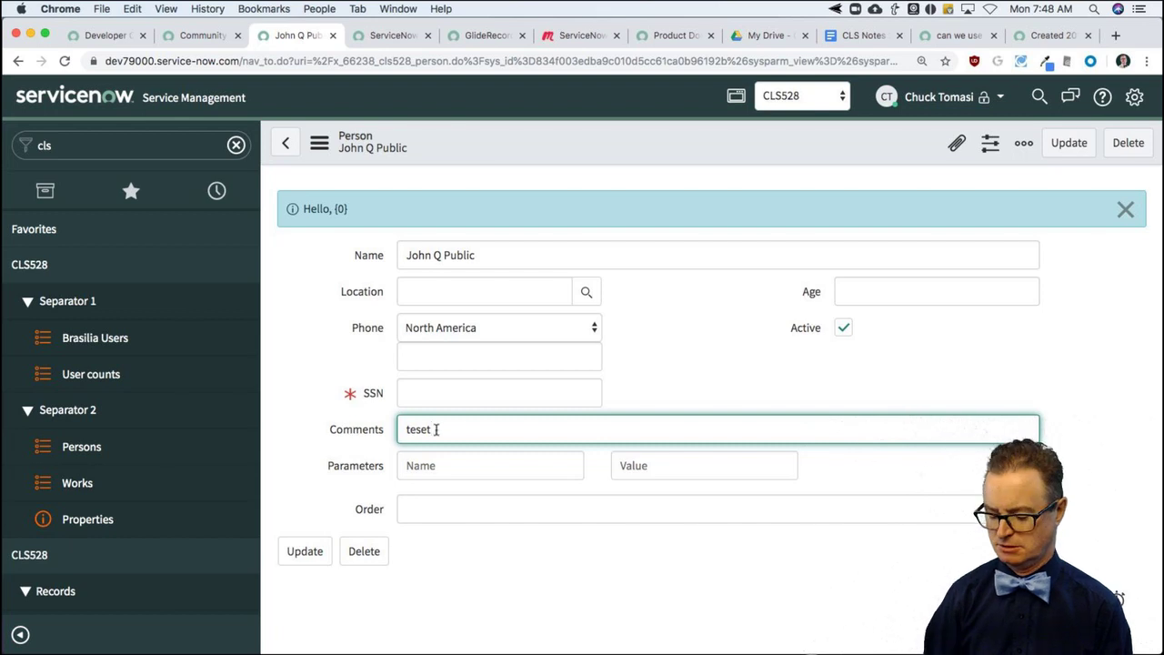
key(BackSpace)
key(BackSpace)
text(t)
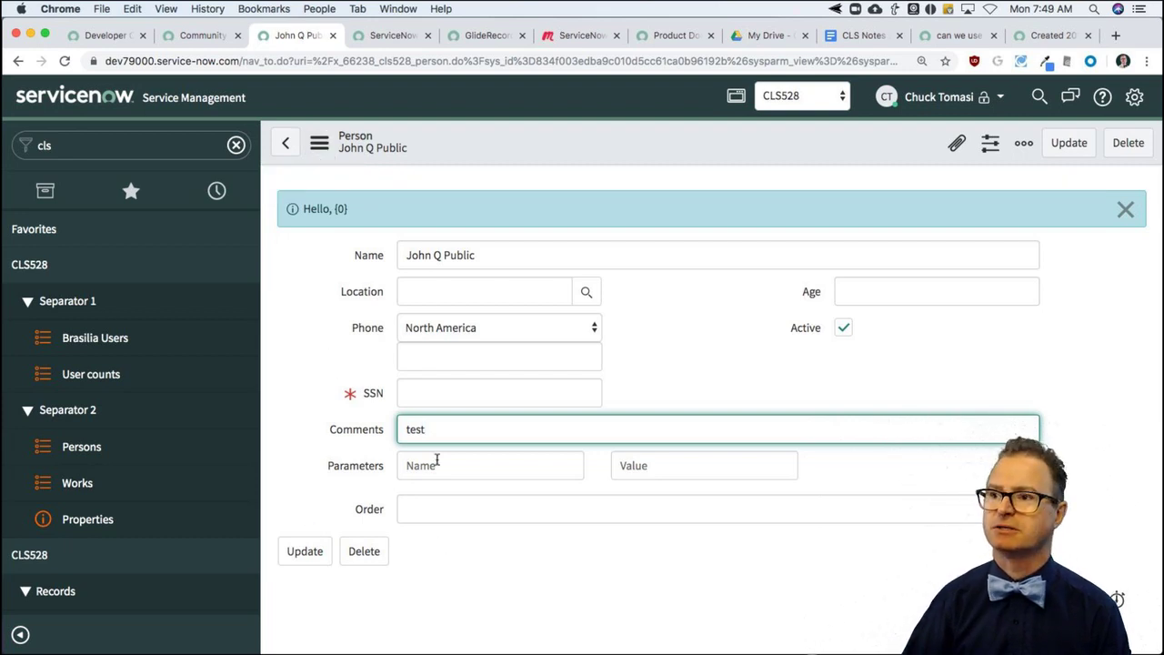
Step: Save the Person record with the lowercase test comment, filling in the mandatory SSN field with placeholder text
right_click(441, 142)
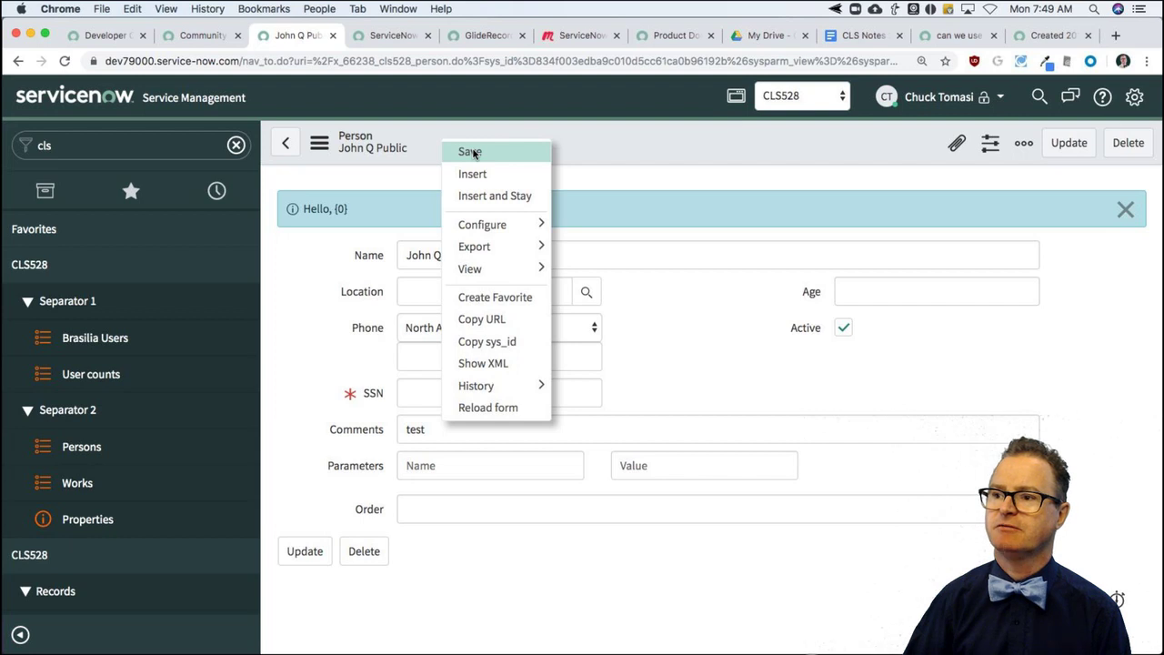
click(473, 153)
click(449, 440)
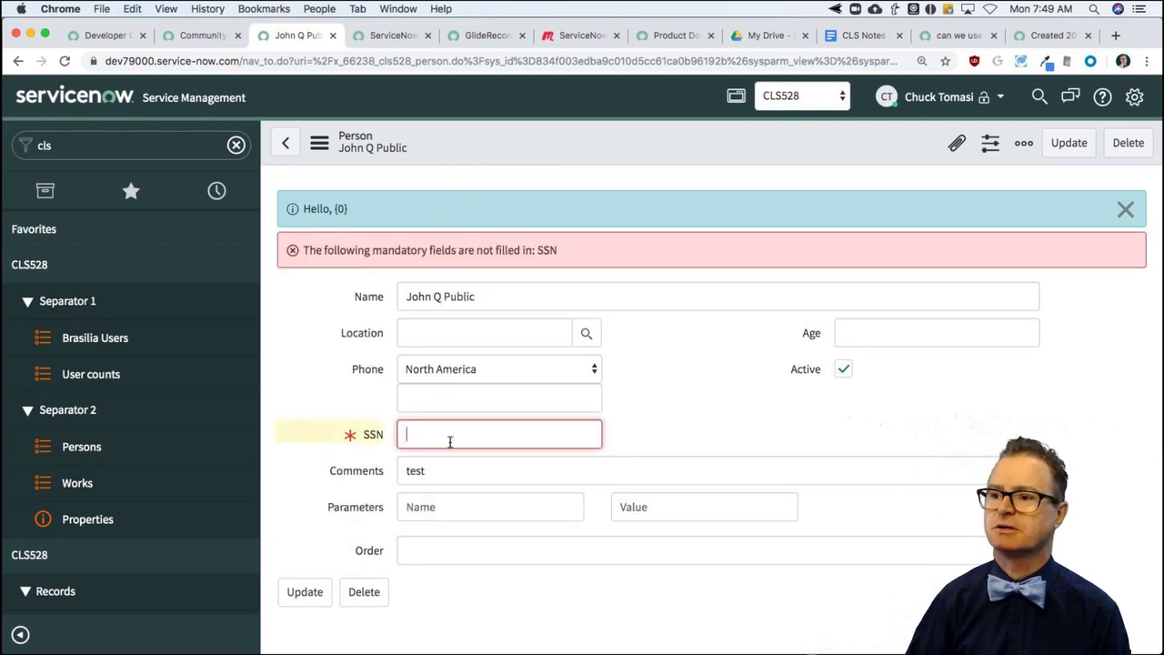
text(asdfasdf)
right_click(478, 139)
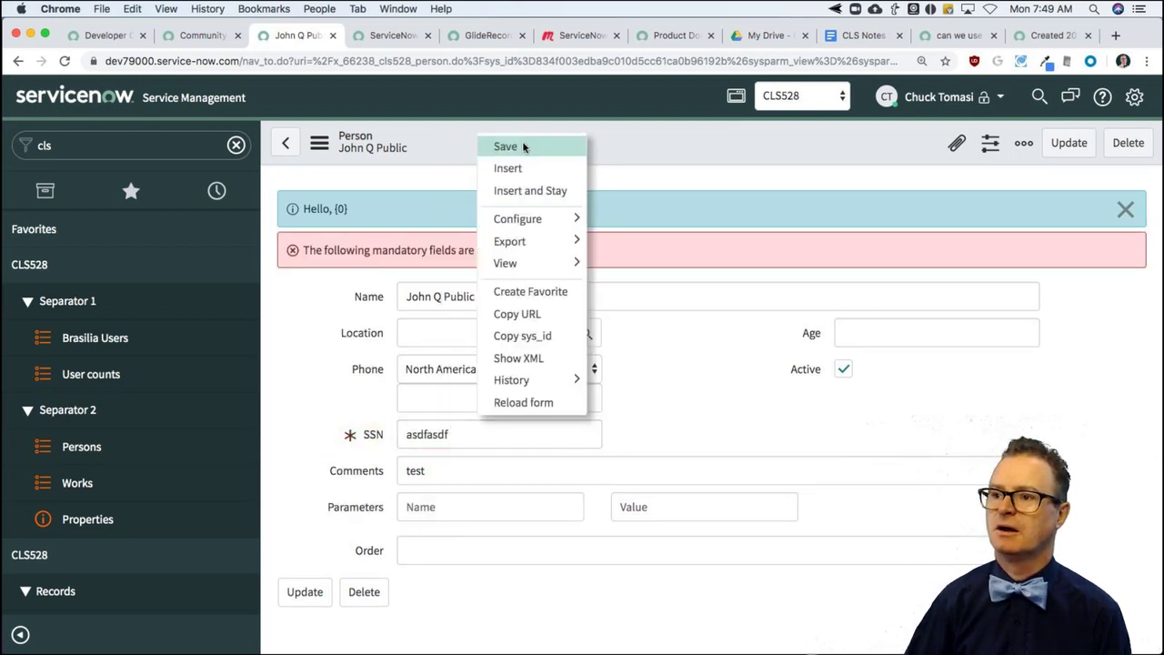
click(496, 149)
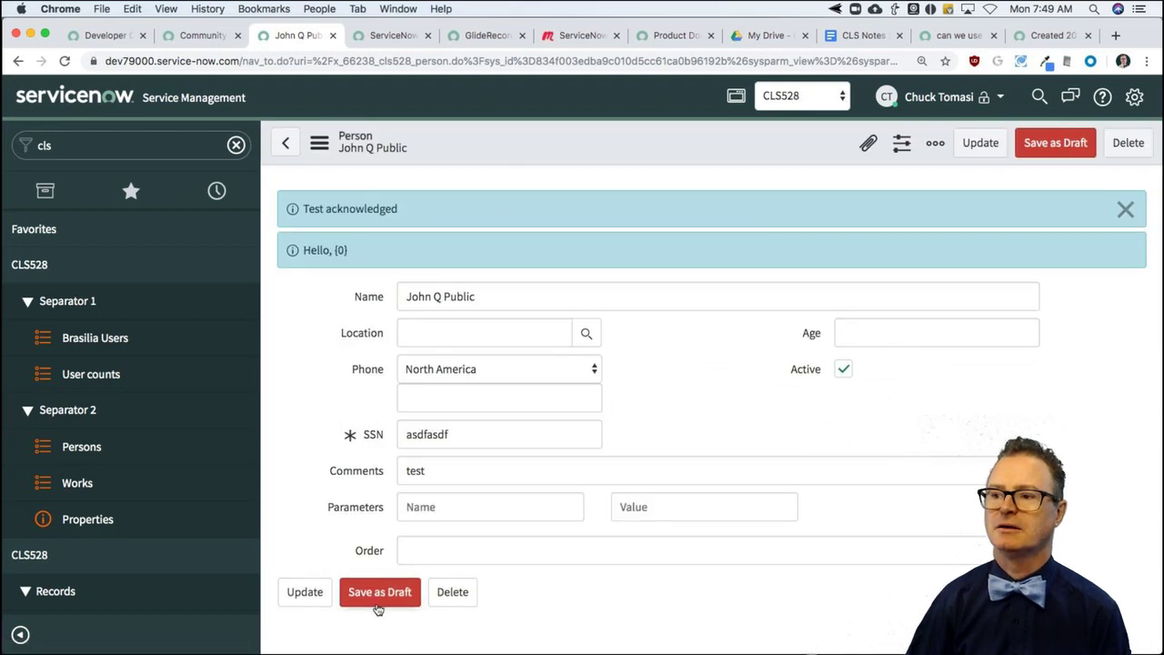
Step: Change the Person record's comments to tesT and save the record
click(439, 475)
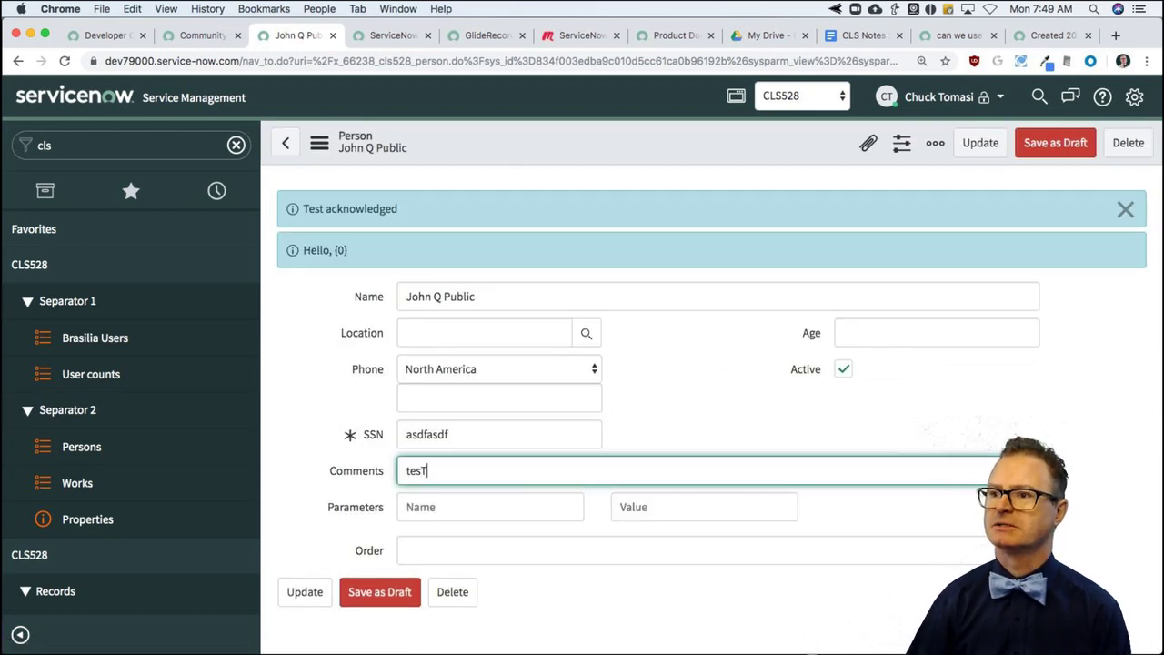
right_click(479, 143)
click(508, 154)
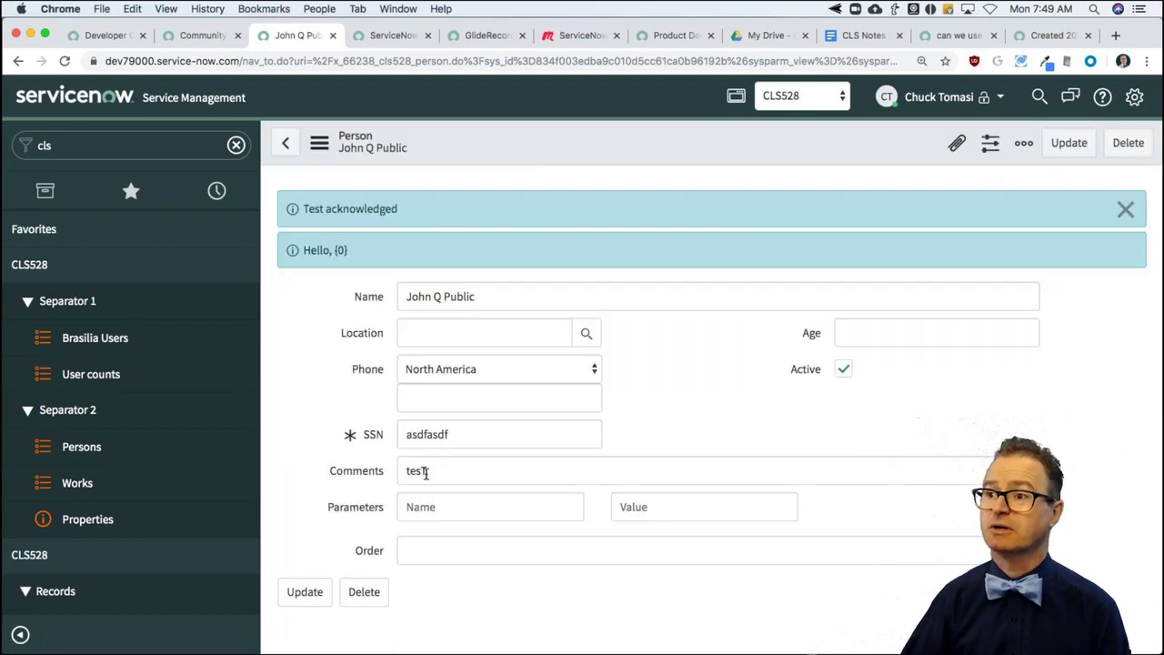
Step: Change the Save as Draft UI action's condition to current.comments.toLowerCase() == 'test' and save it
click(391, 42)
scroll(658, 485, down, 2)
scroll(659, 484, down, 8)
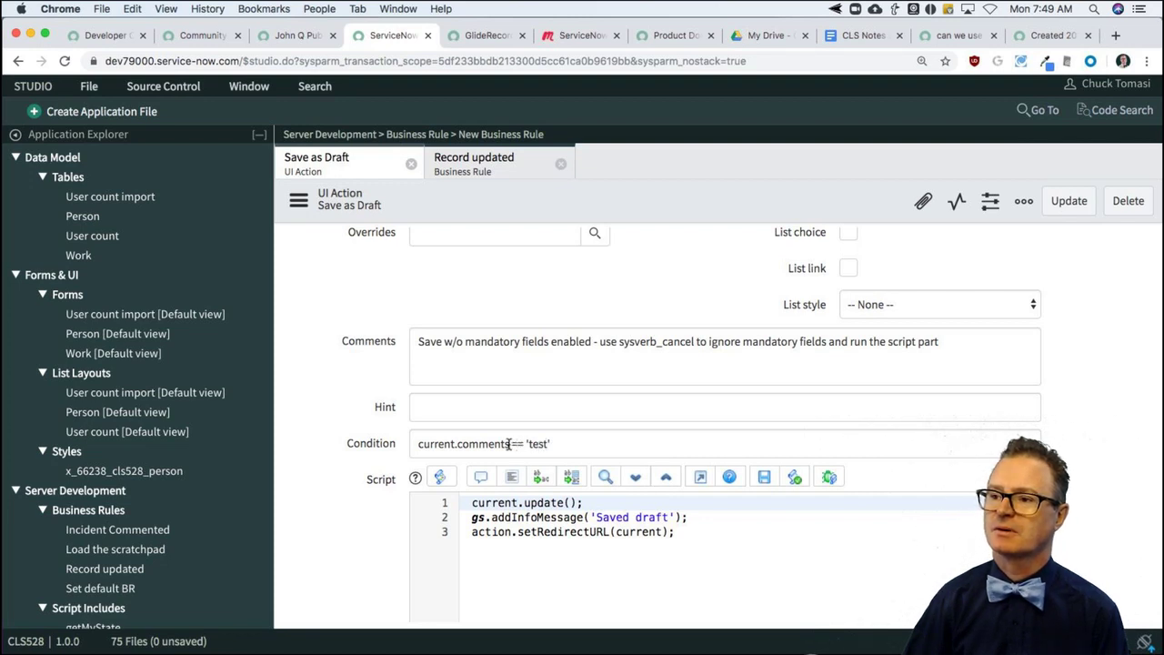
click(509, 443)
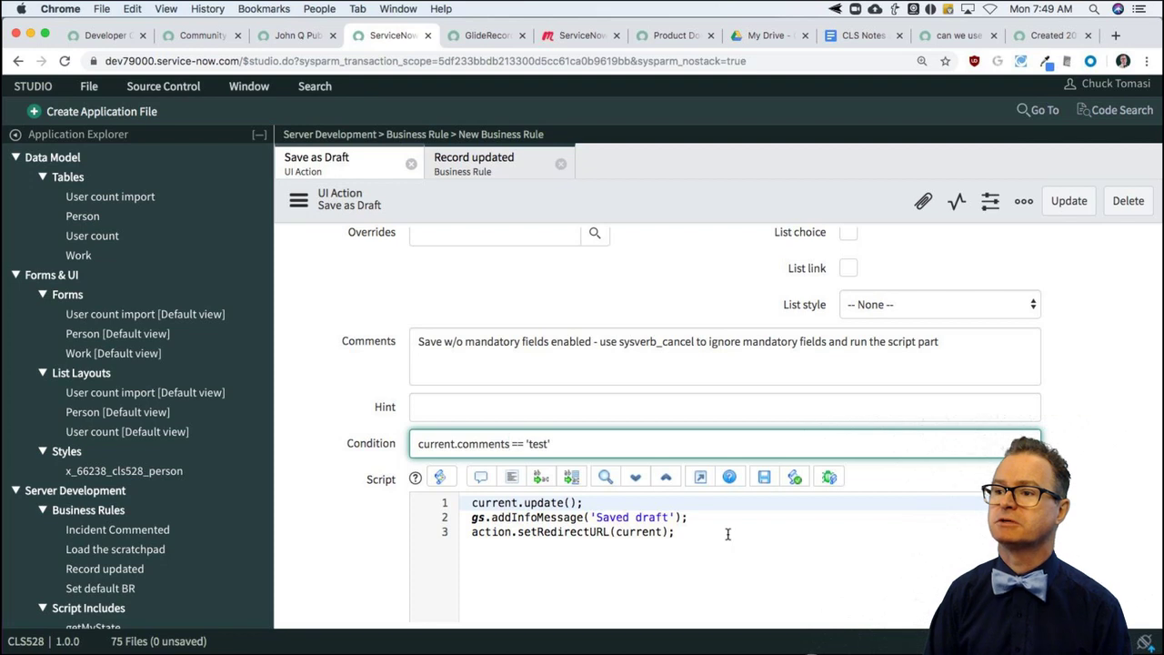
text(.toLowerCase())
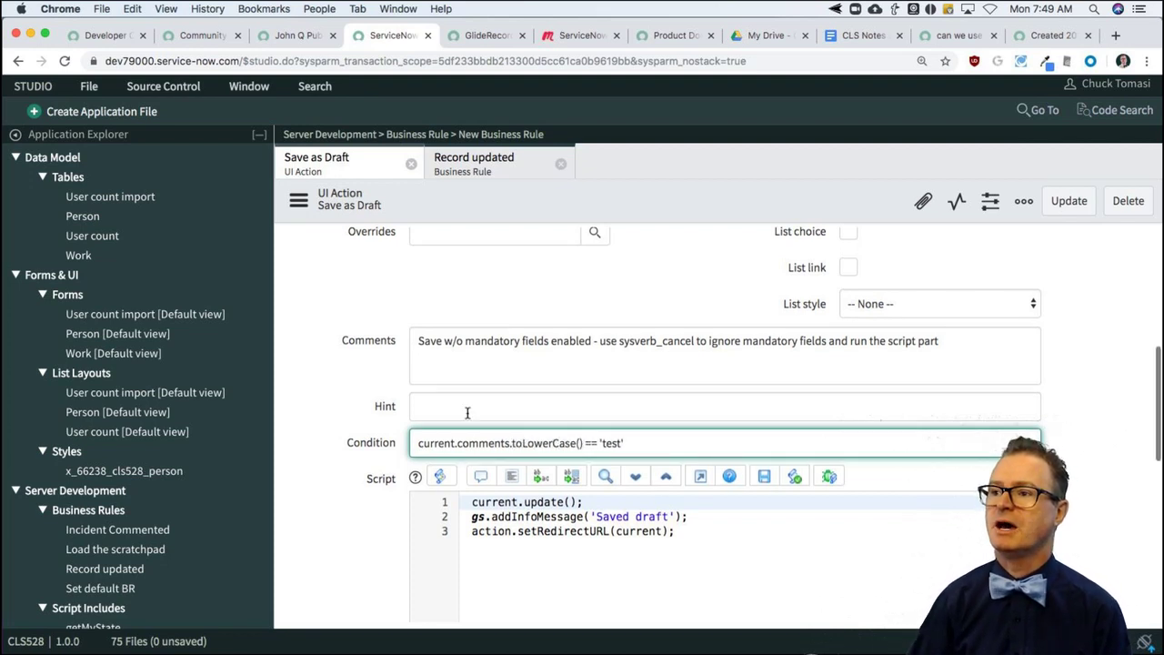
right_click(606, 202)
click(634, 213)
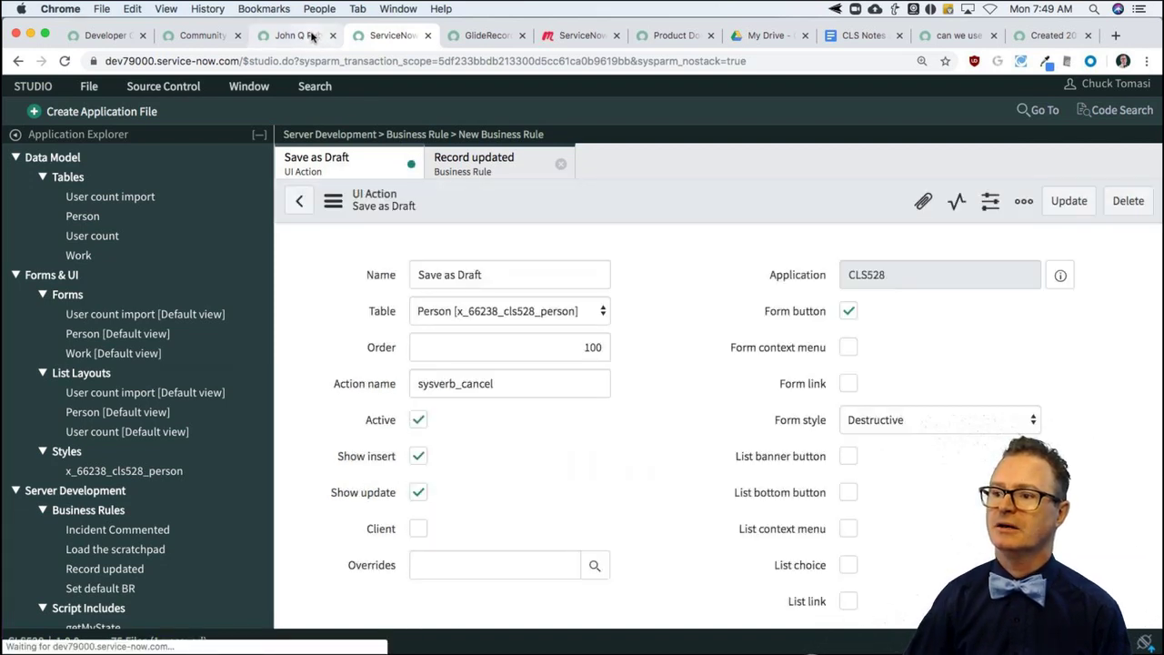
Step: Return to the Person record and reload its form to check the lowercase-converted condition against tesT
click(311, 36)
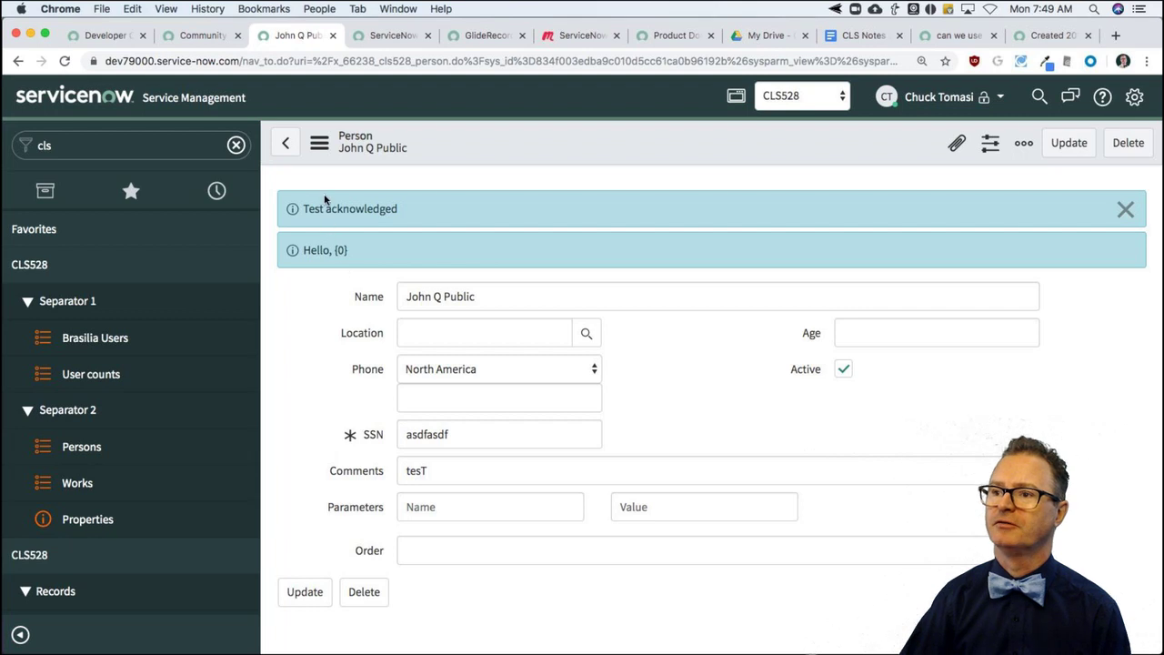
click(319, 142)
click(403, 419)
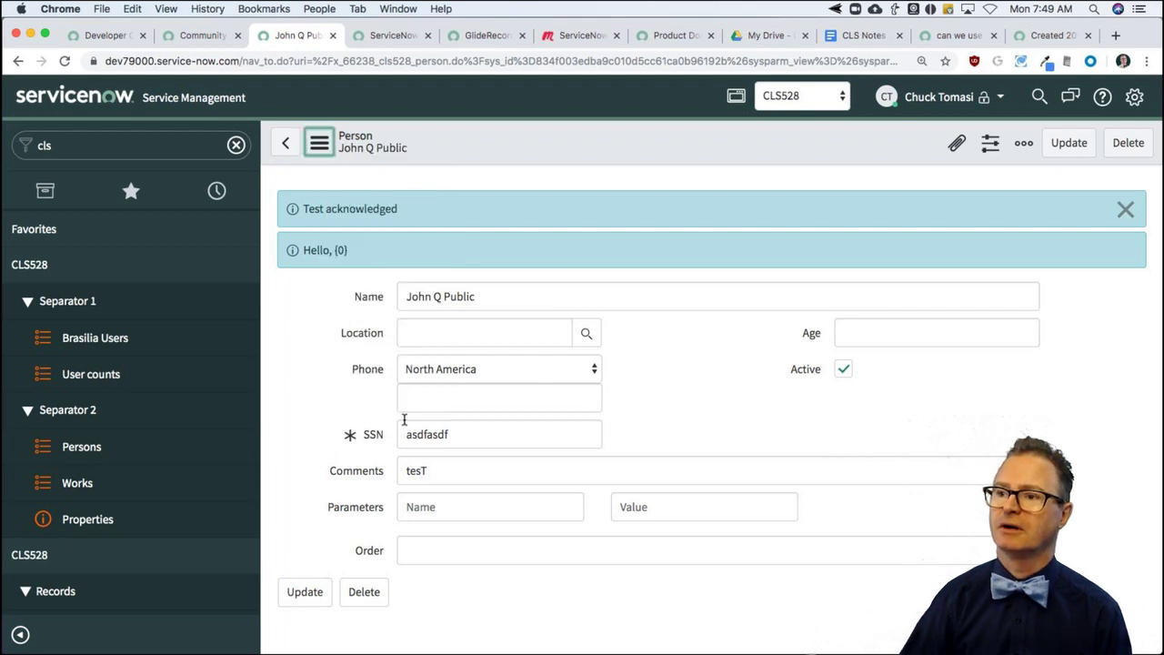
click(319, 143)
click(354, 416)
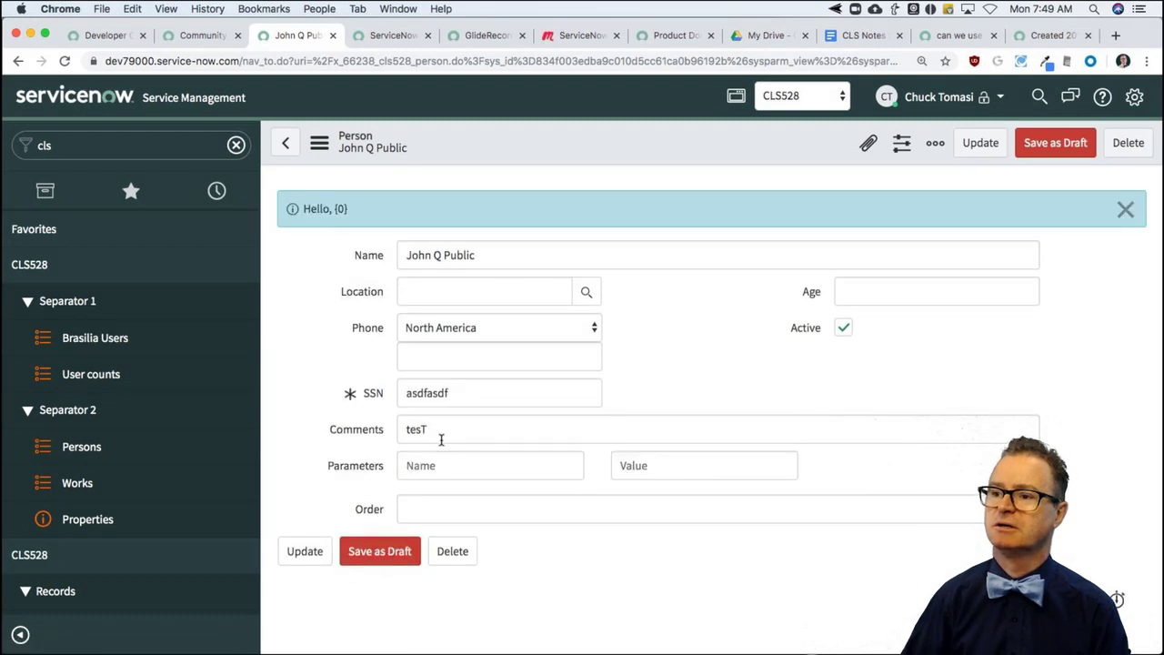
Step: Replace the Person record's comments with uppercase TEST and save the record
double_click(441, 439)
text(TEST)
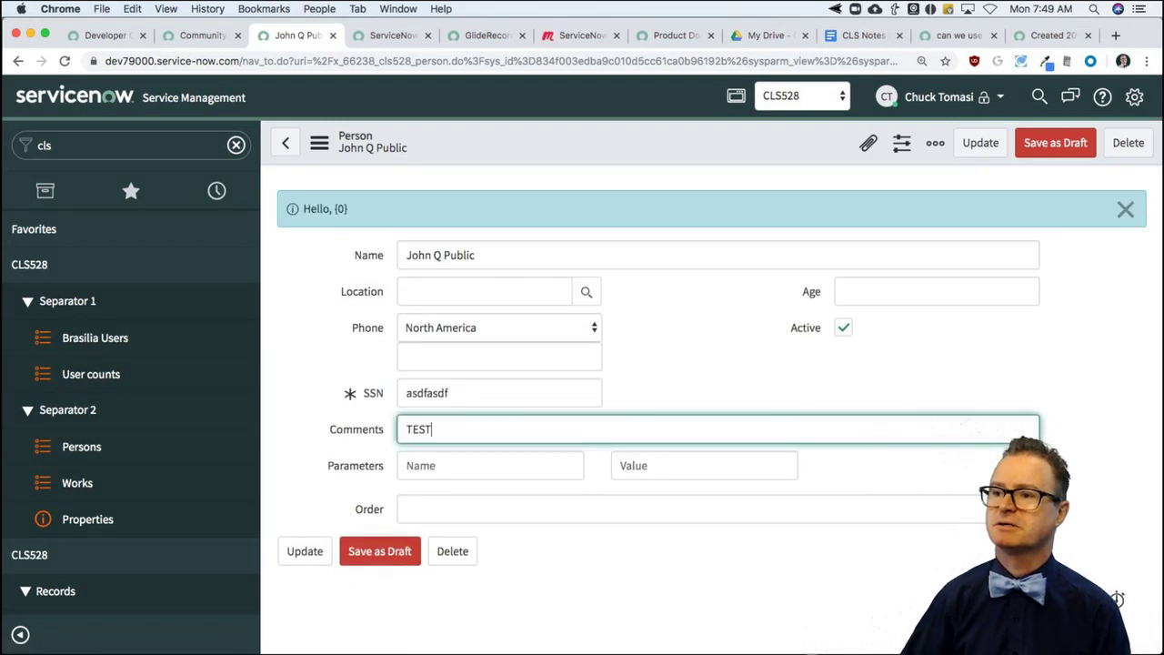
right_click(452, 156)
click(485, 159)
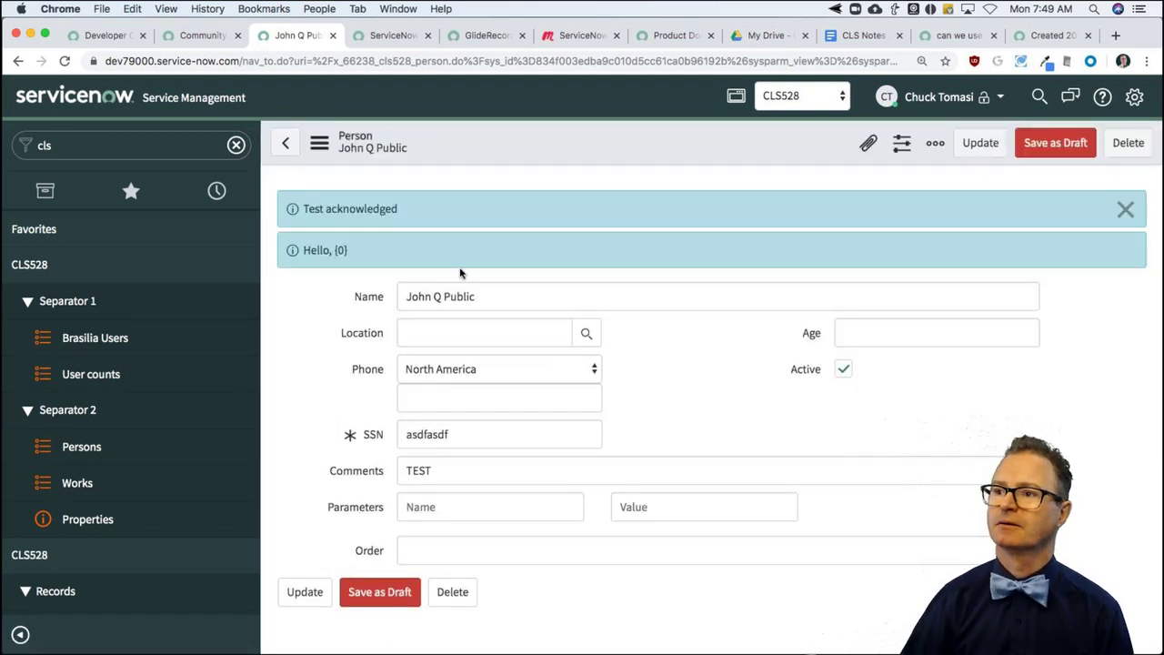
Step: Review the Save as Draft UI action's name, action name and toLowerCase condition
click(389, 35)
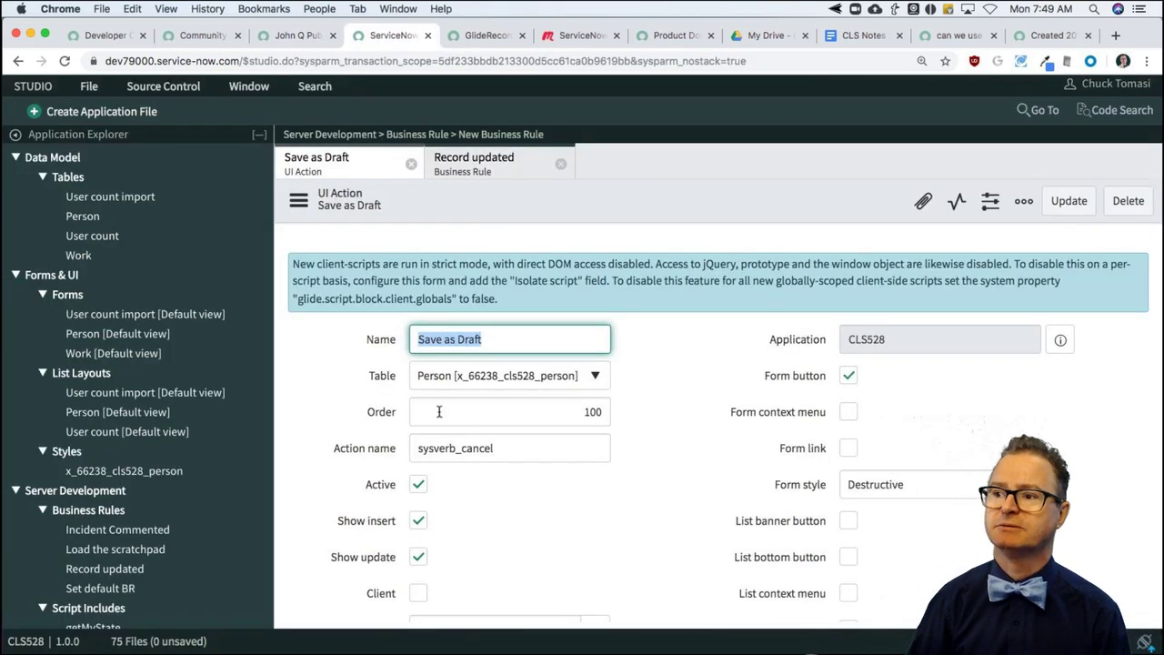
double_click(500, 452)
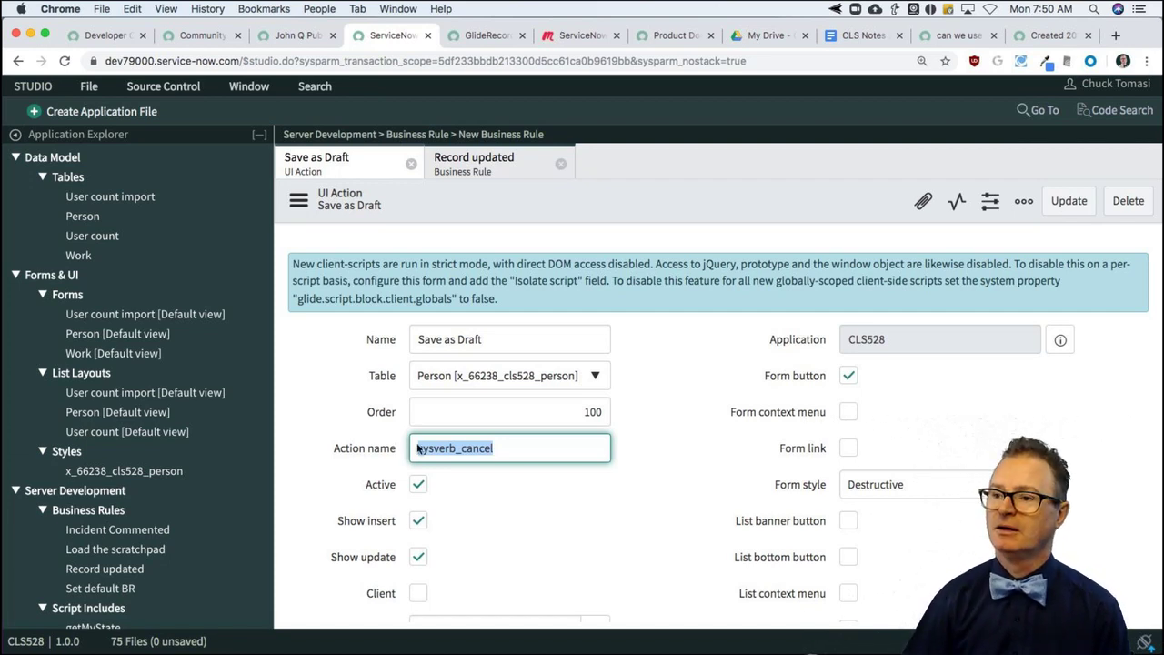
click(362, 340)
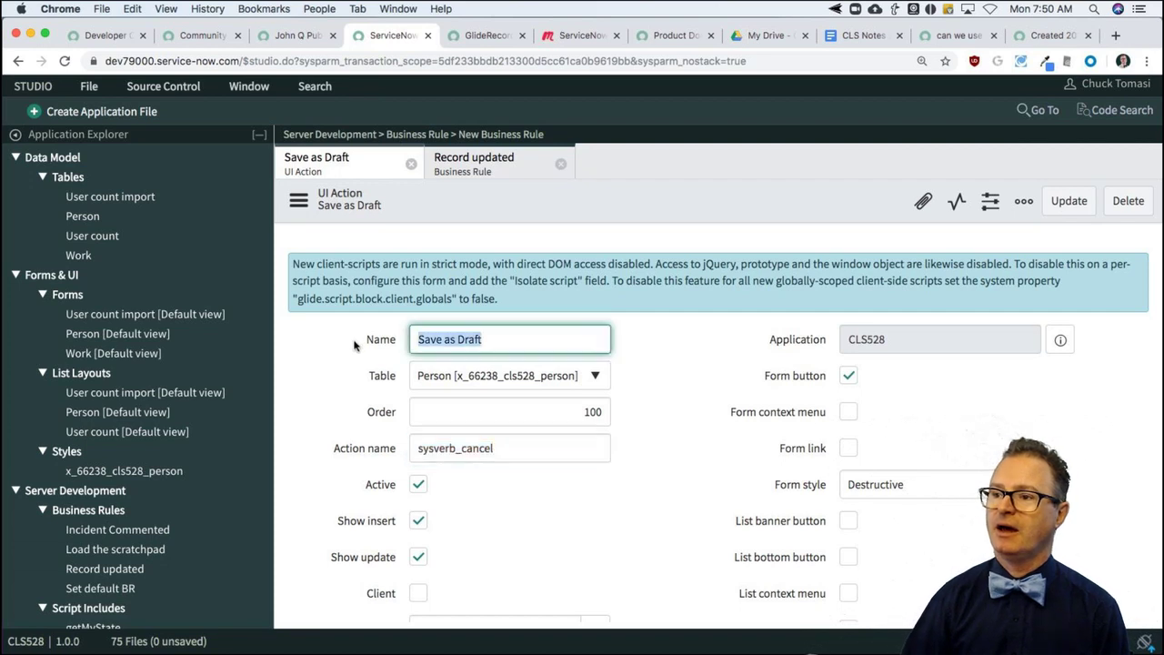
scroll(591, 254, down, 5)
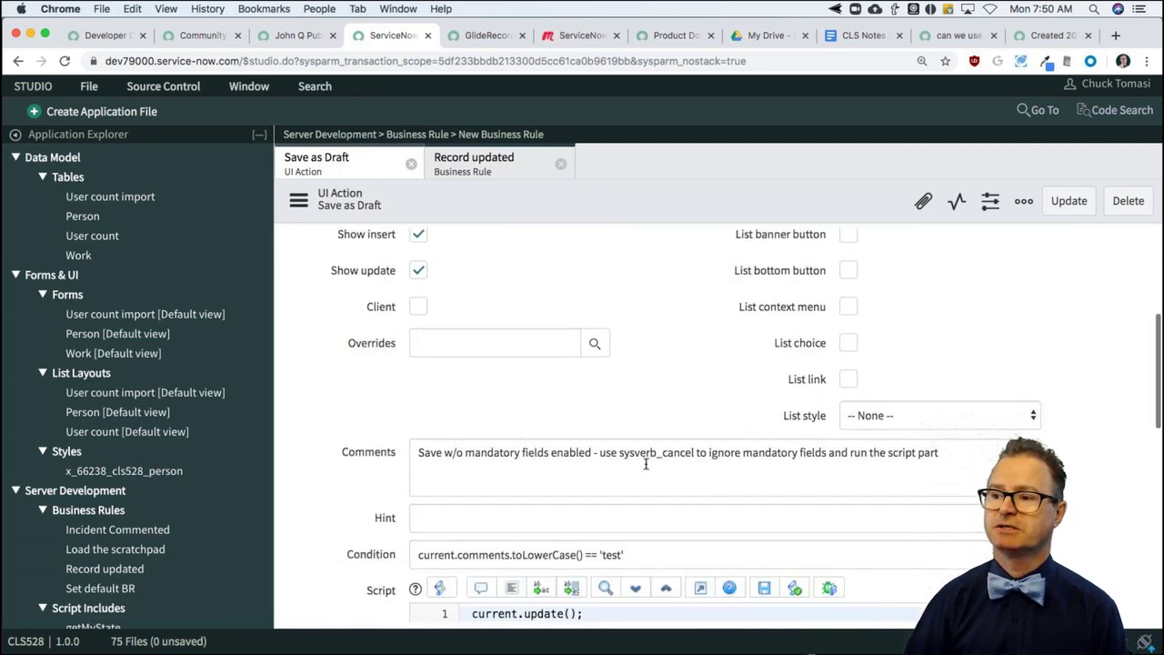
drag(479, 554, 680, 558)
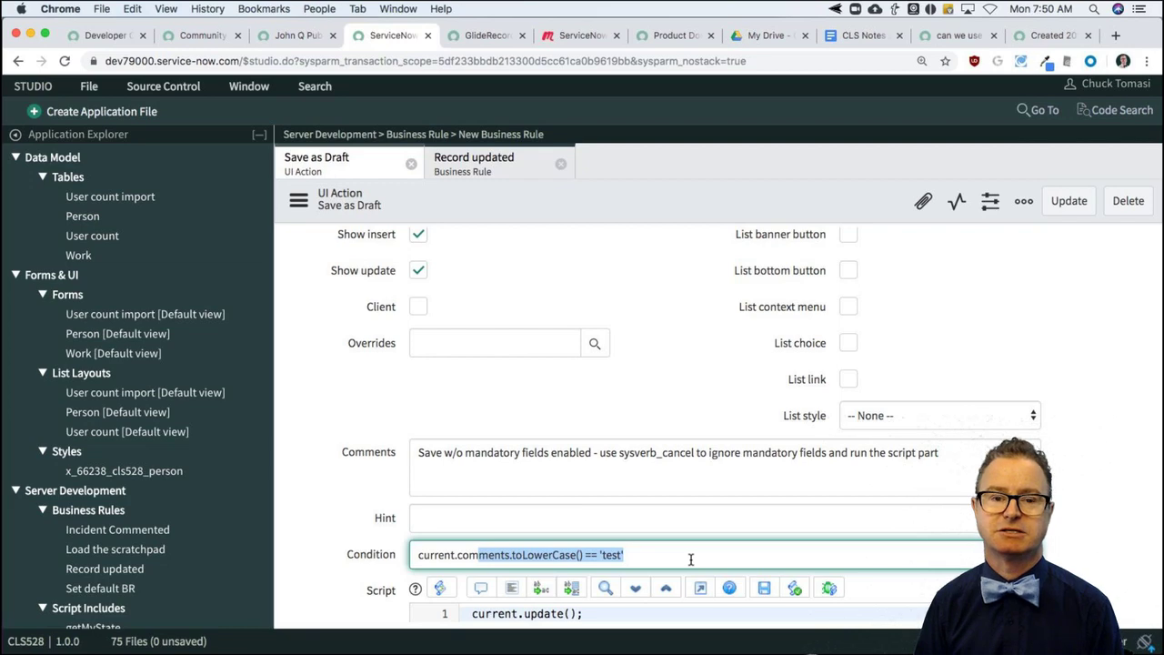
click(488, 36)
click(380, 36)
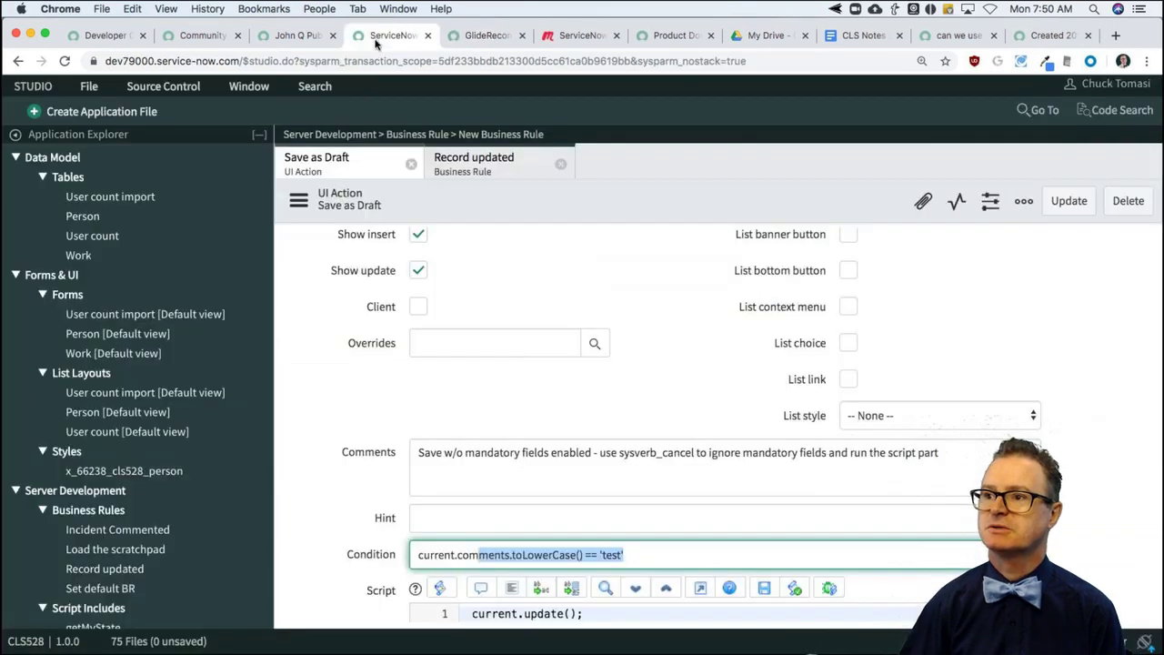
Step: Replace the Record updated business rule's scripted condition with the filter condition Comments is test, and save the rule
click(489, 171)
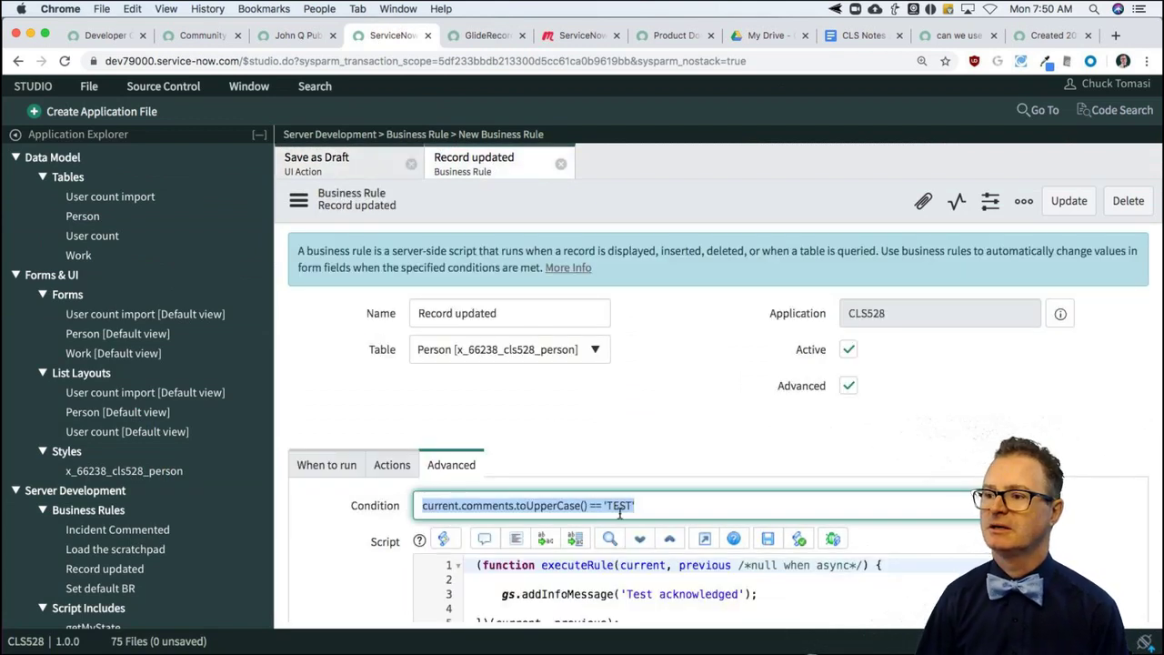
key(BackSpace)
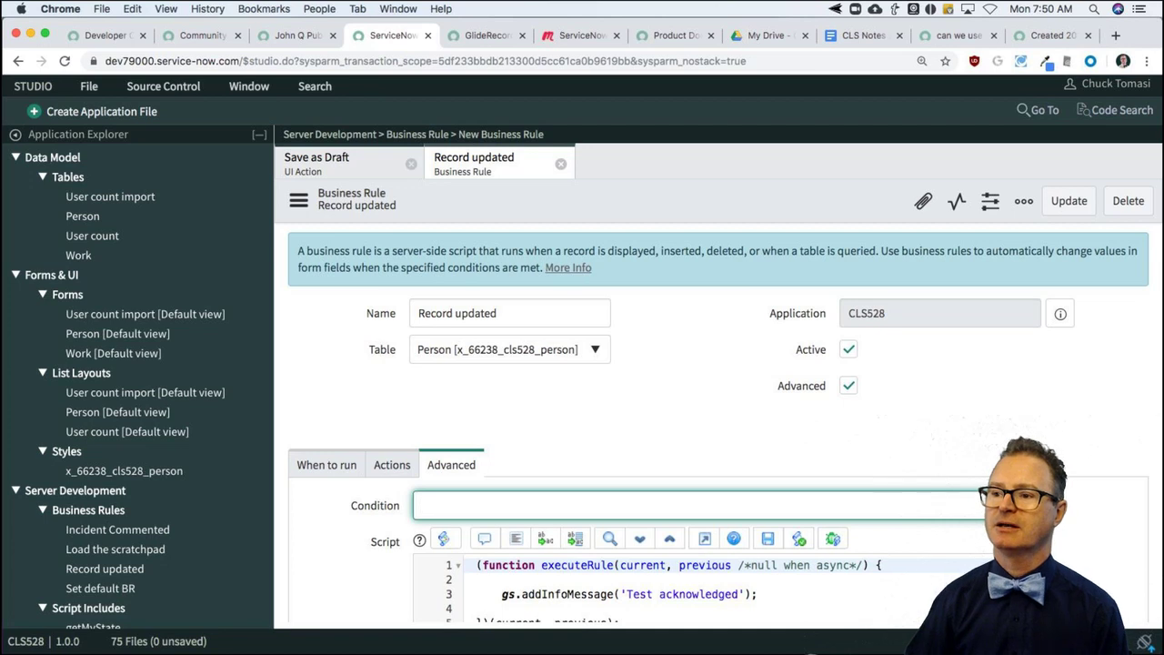
click(325, 466)
scroll(509, 509, down, 4)
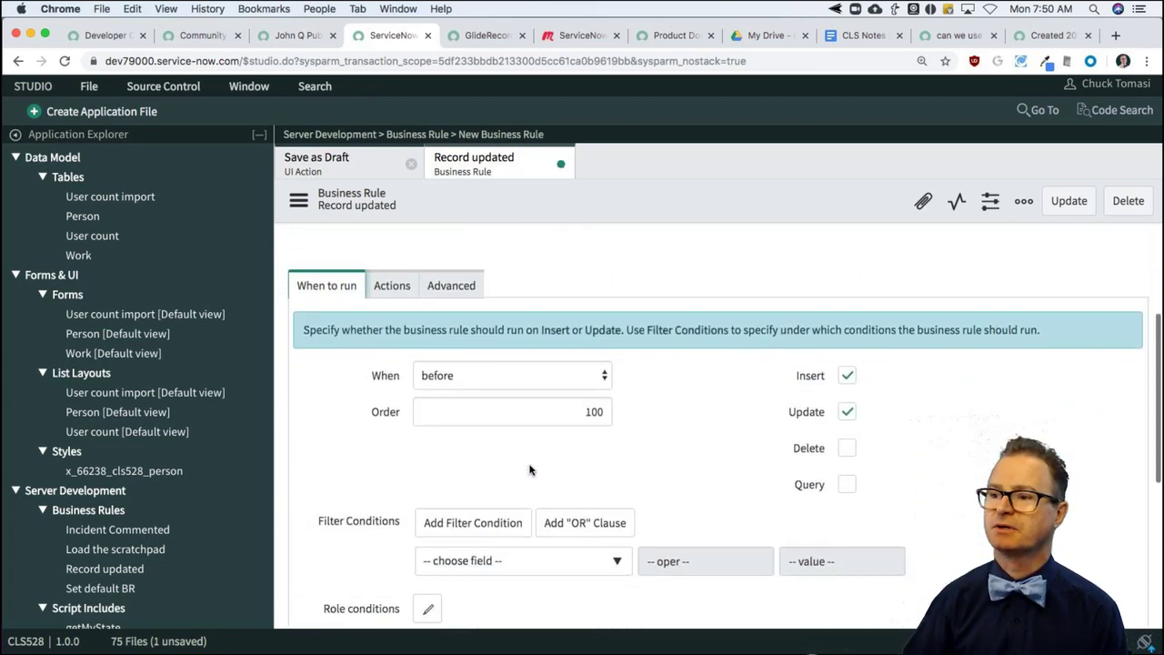
click(516, 493)
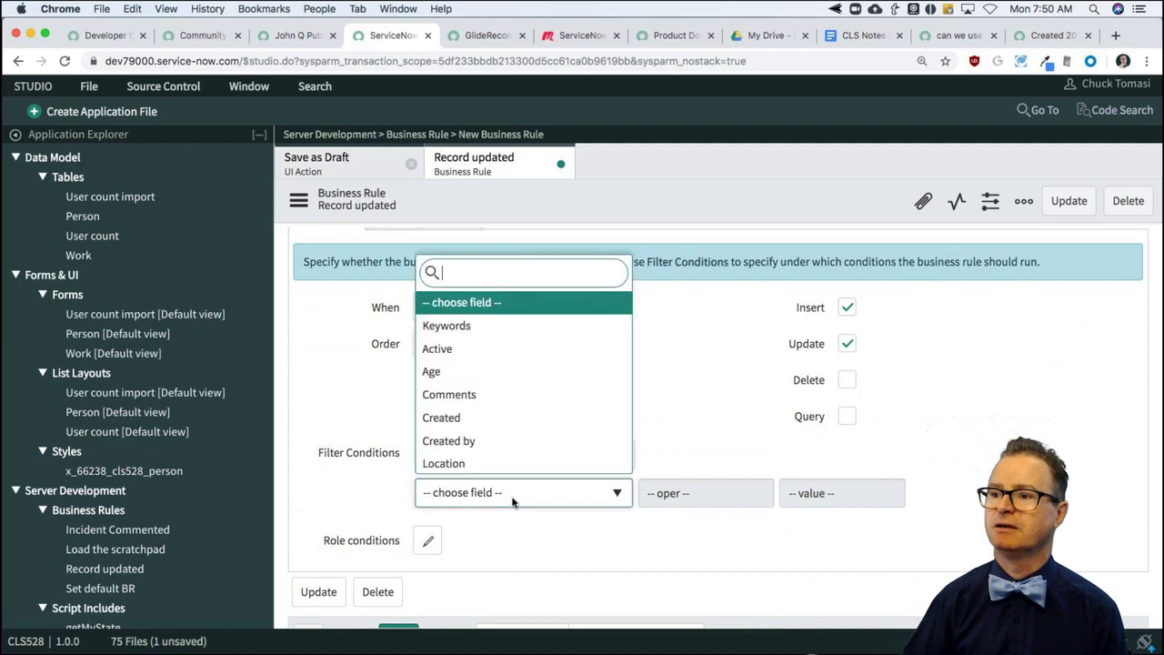
click(501, 393)
click(709, 493)
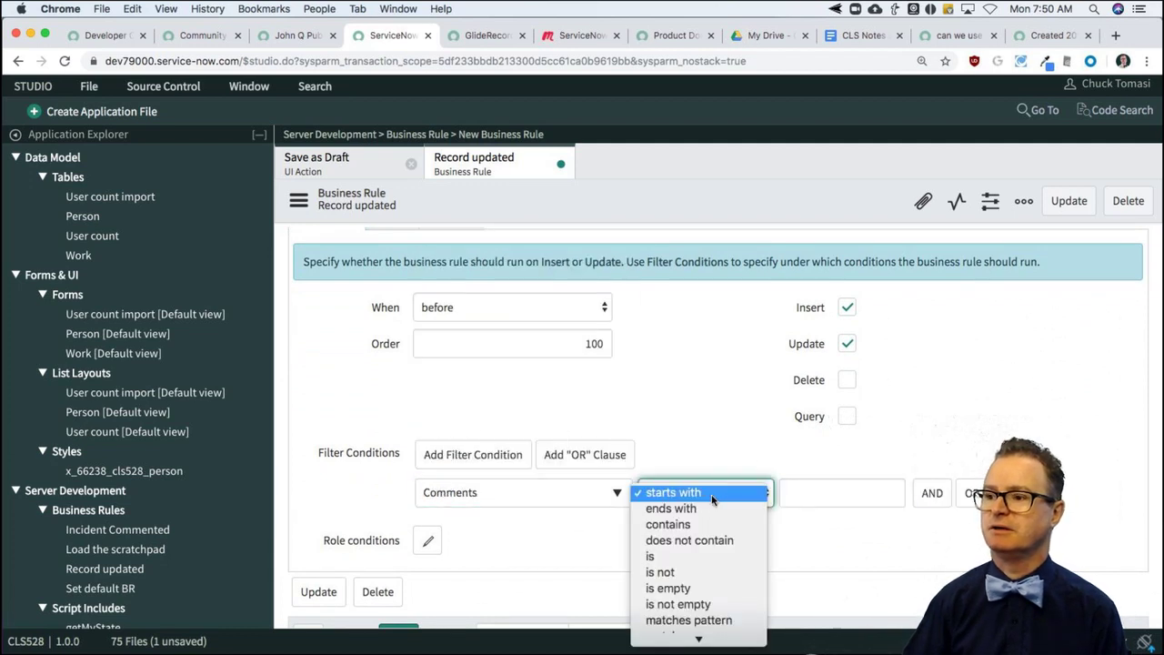
click(707, 555)
click(842, 492)
text(test)
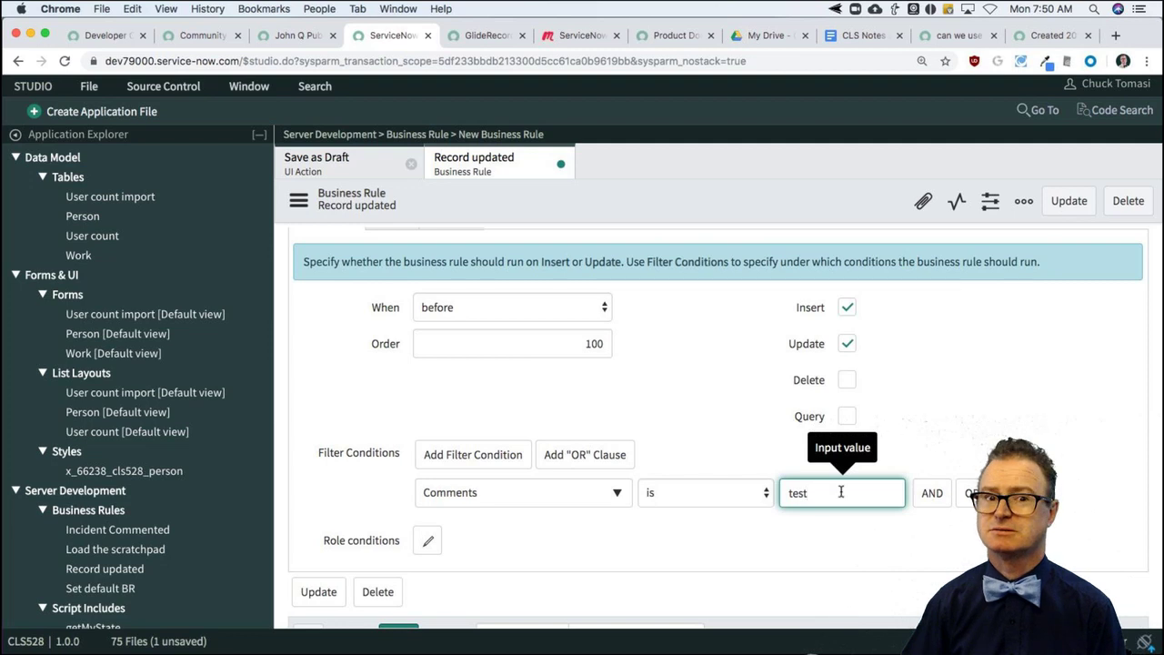
right_click(647, 200)
click(677, 212)
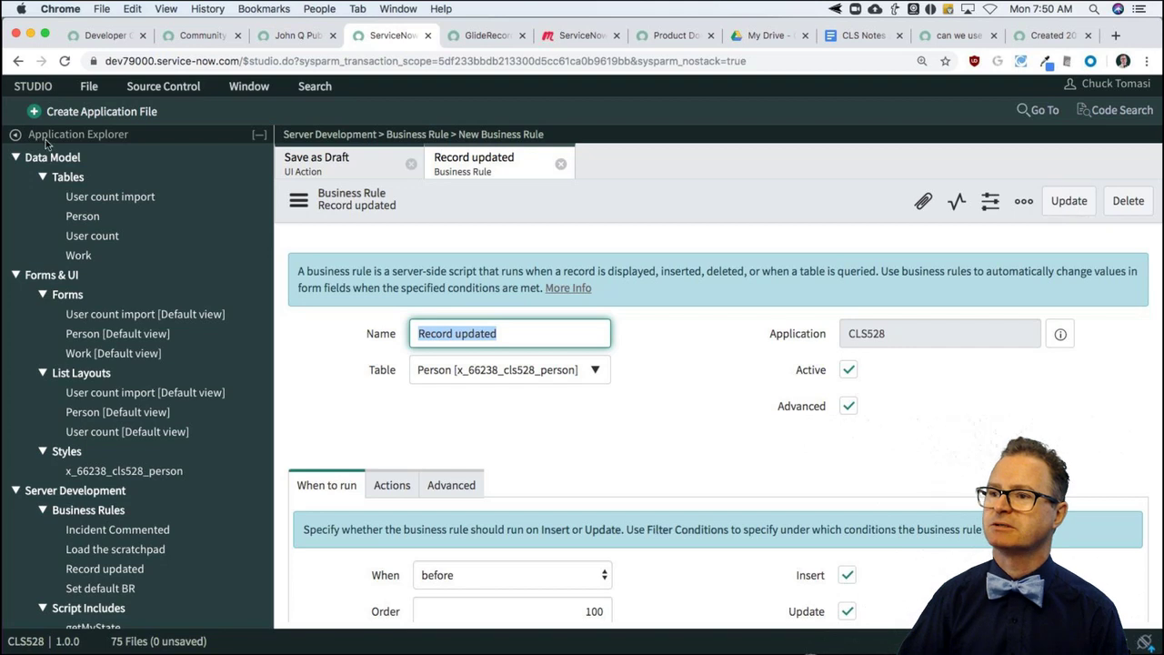
Step: Compare the Save as Draft action's scripted condition with the Record updated business rule's empty Condition field and its filter condition
click(316, 159)
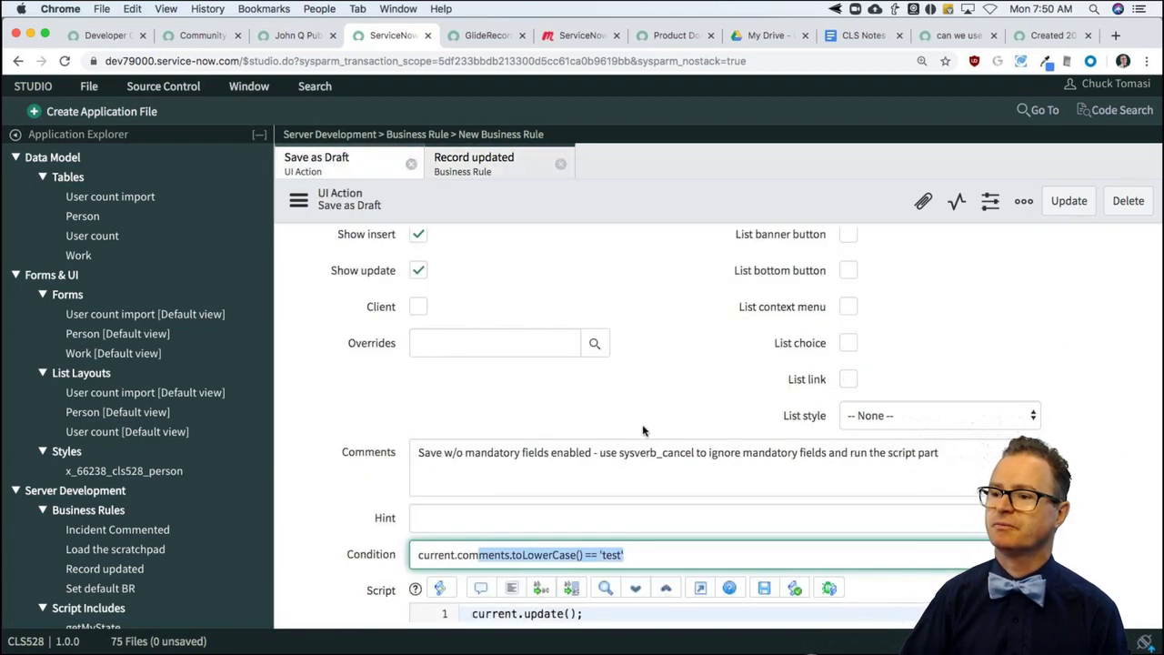
scroll(645, 429, down, 1)
click(498, 164)
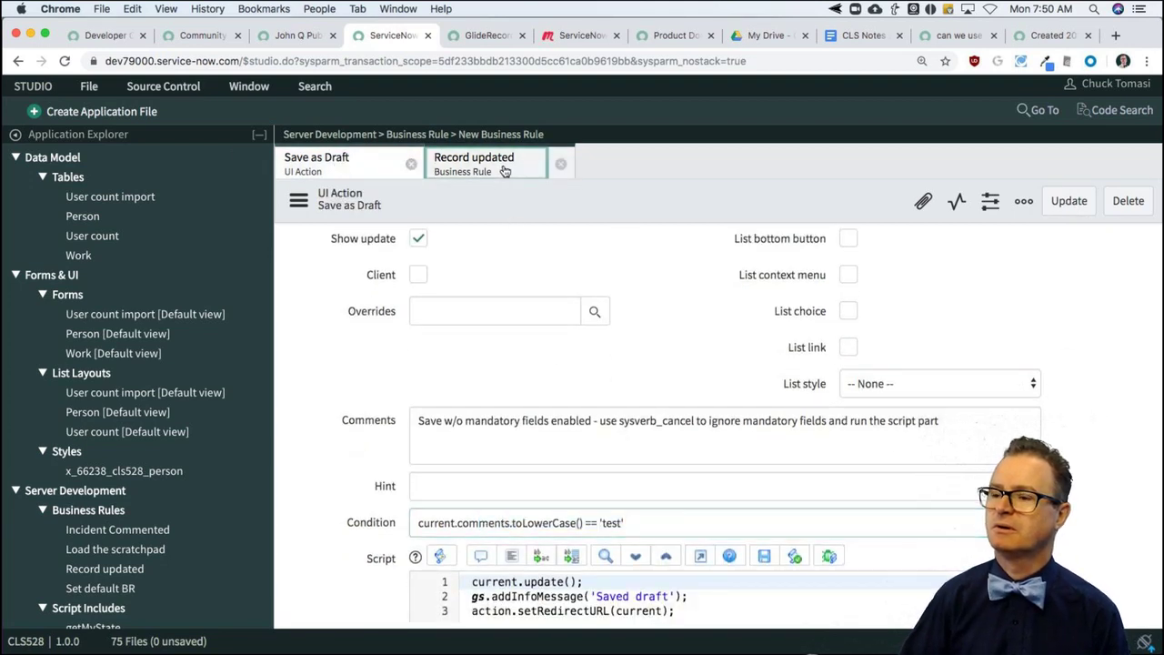
scroll(557, 476, down, 1)
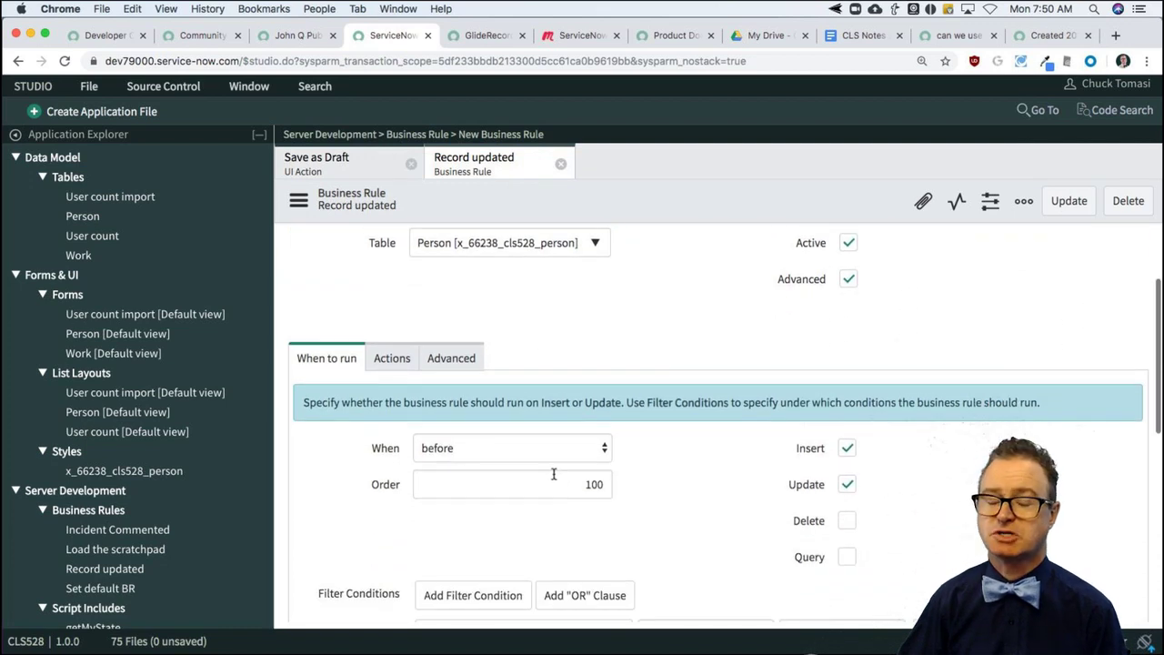
click(468, 362)
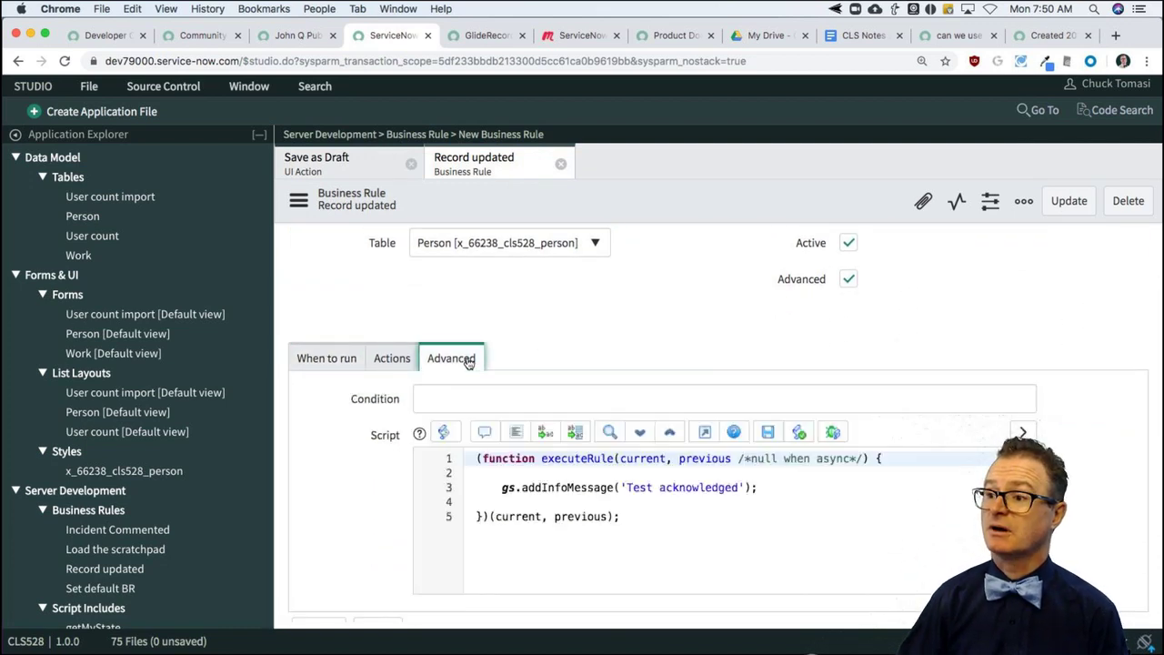
click(421, 398)
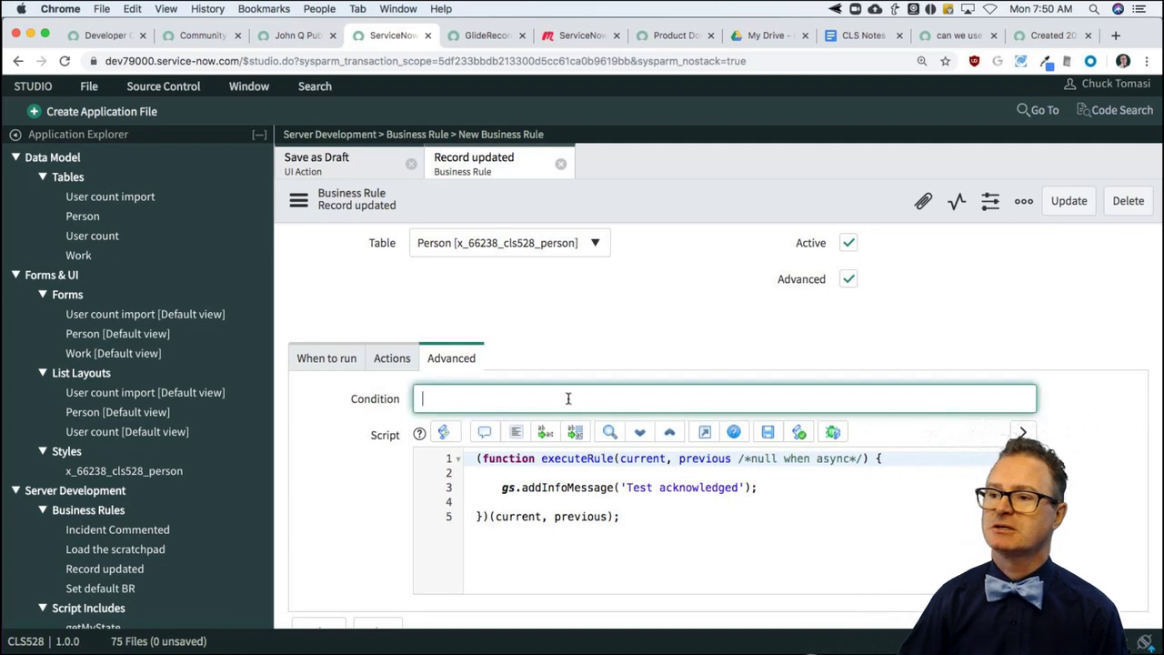
click(318, 363)
scroll(703, 552, down, 2)
scroll(703, 552, down, 1)
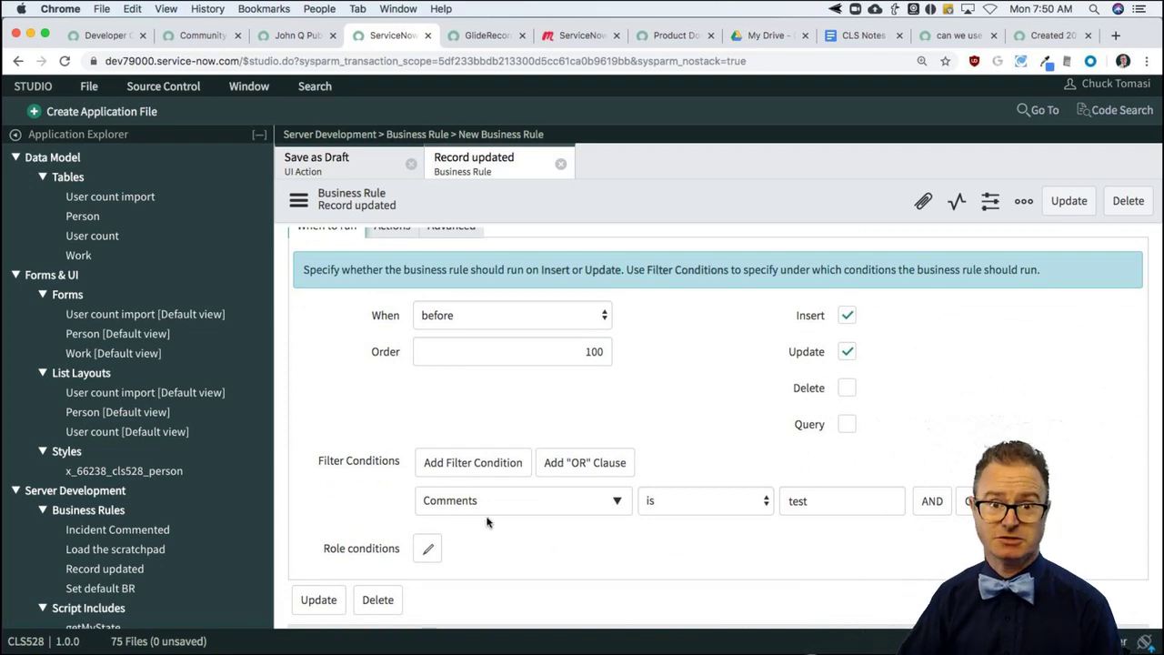
Step: Reload the Person record's form and save the record as a draft with its uppercase comments
click(314, 36)
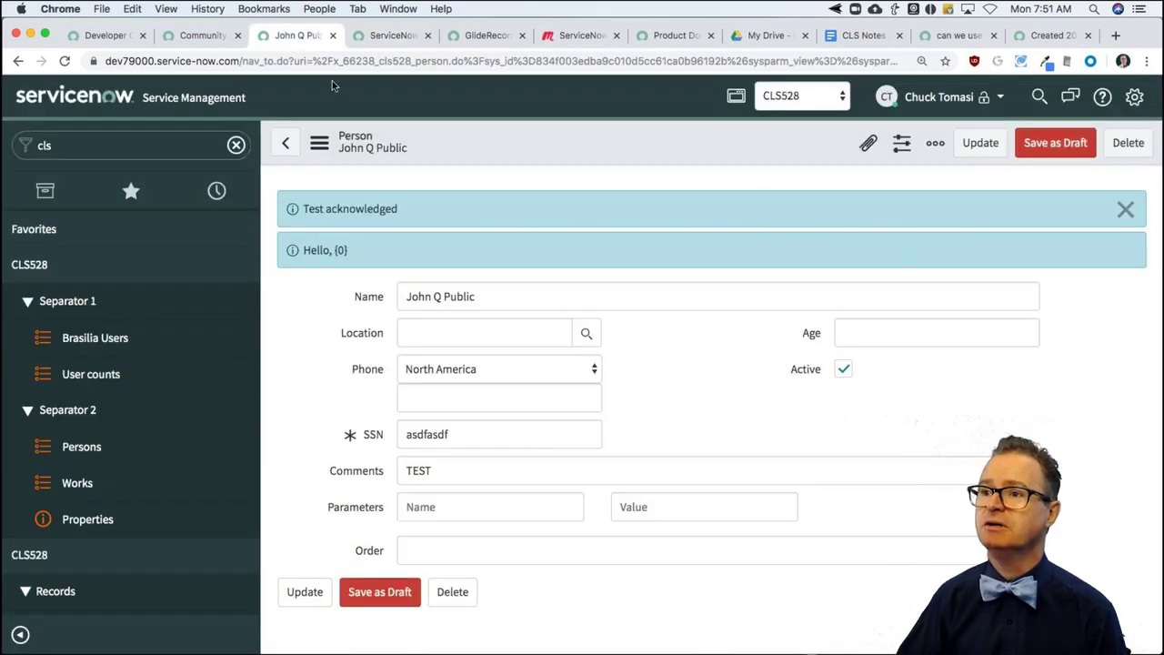
click(320, 145)
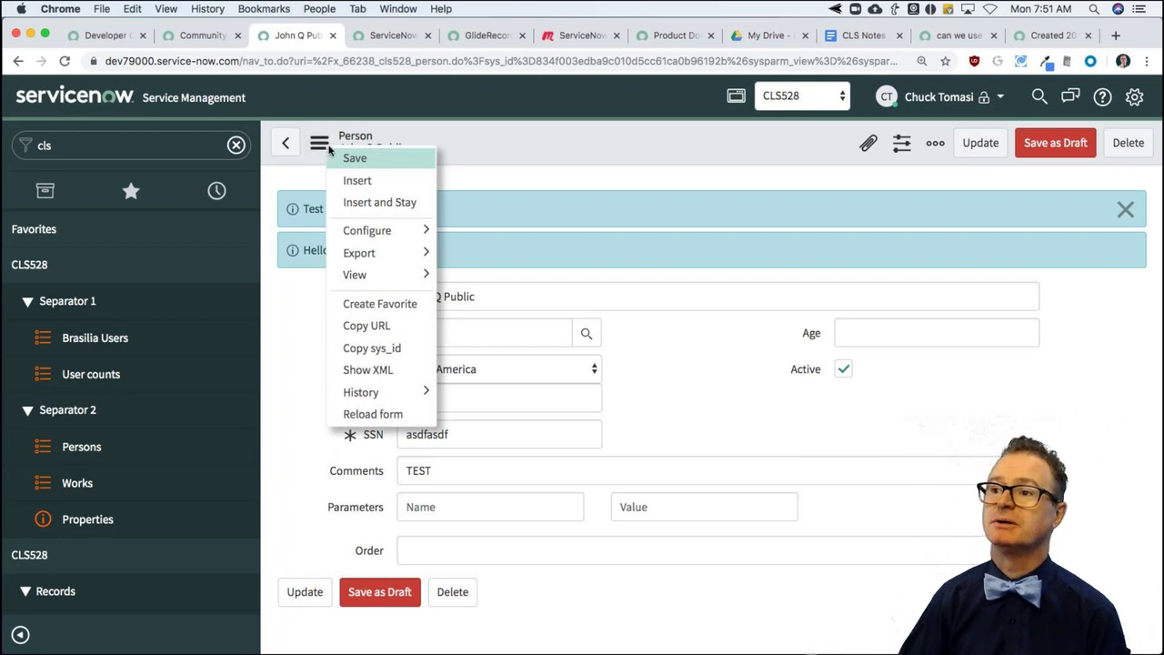
click(389, 416)
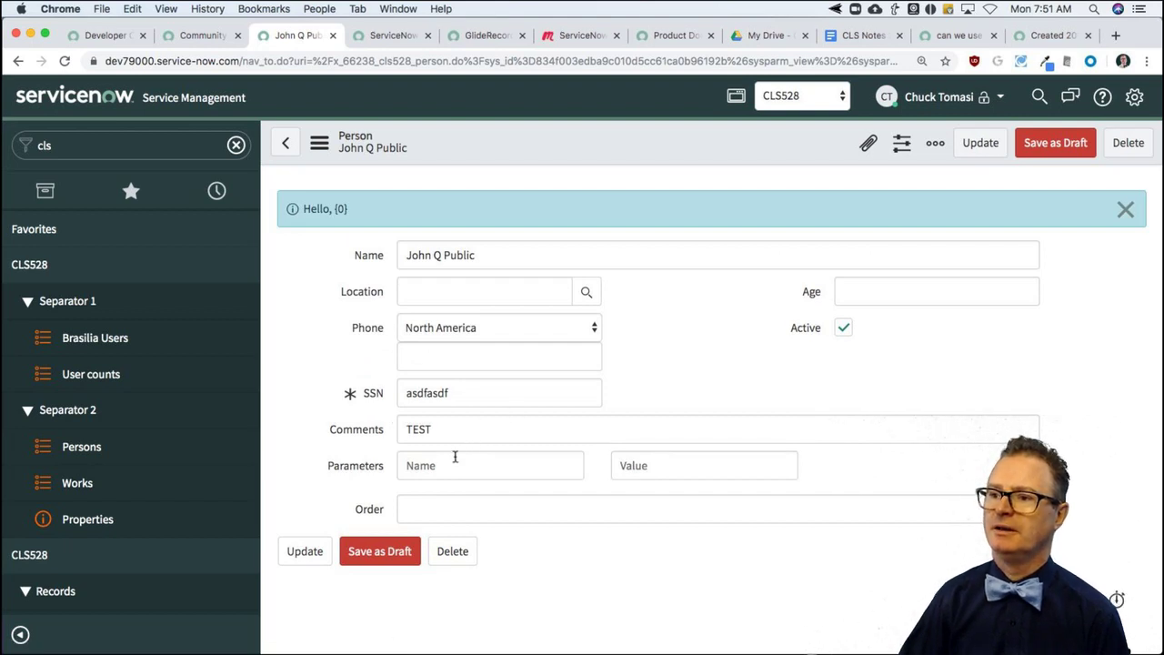
double_click(441, 434)
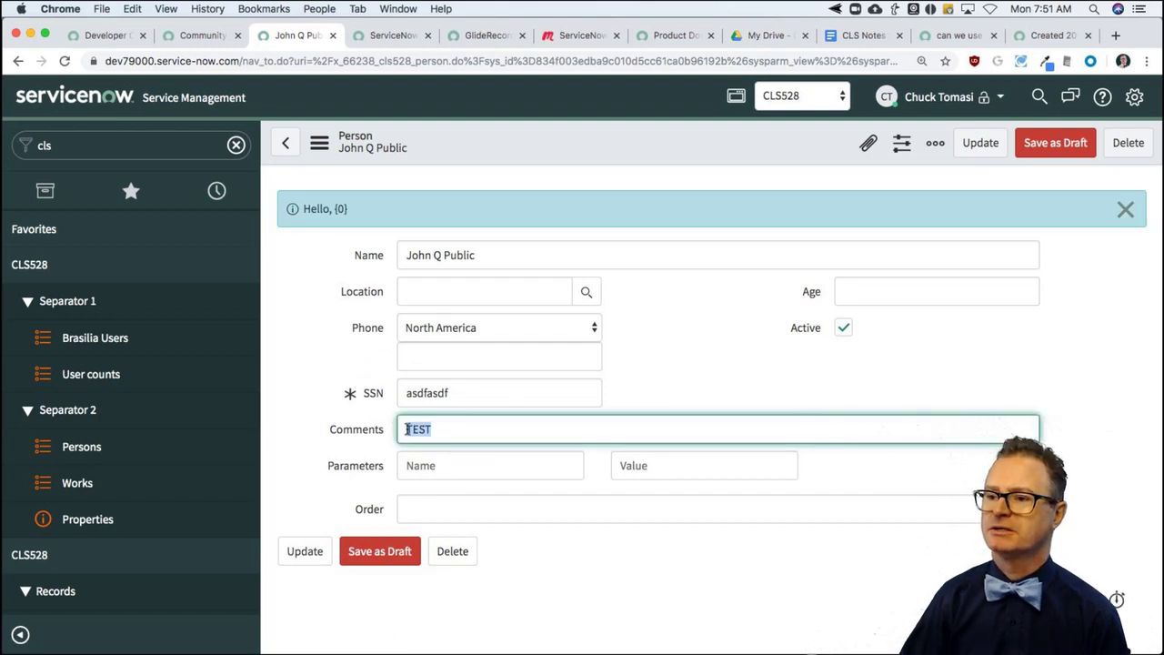
click(391, 554)
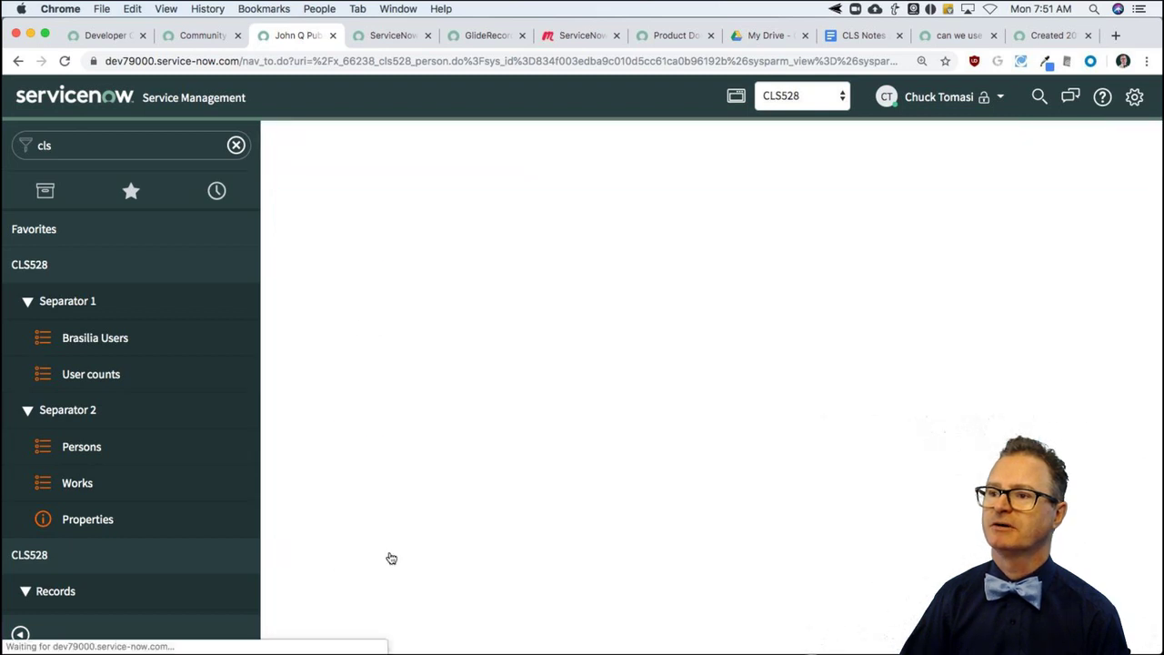
Step: Replace the Person record's comments with lowercase test and save the record
drag(427, 471, 380, 469)
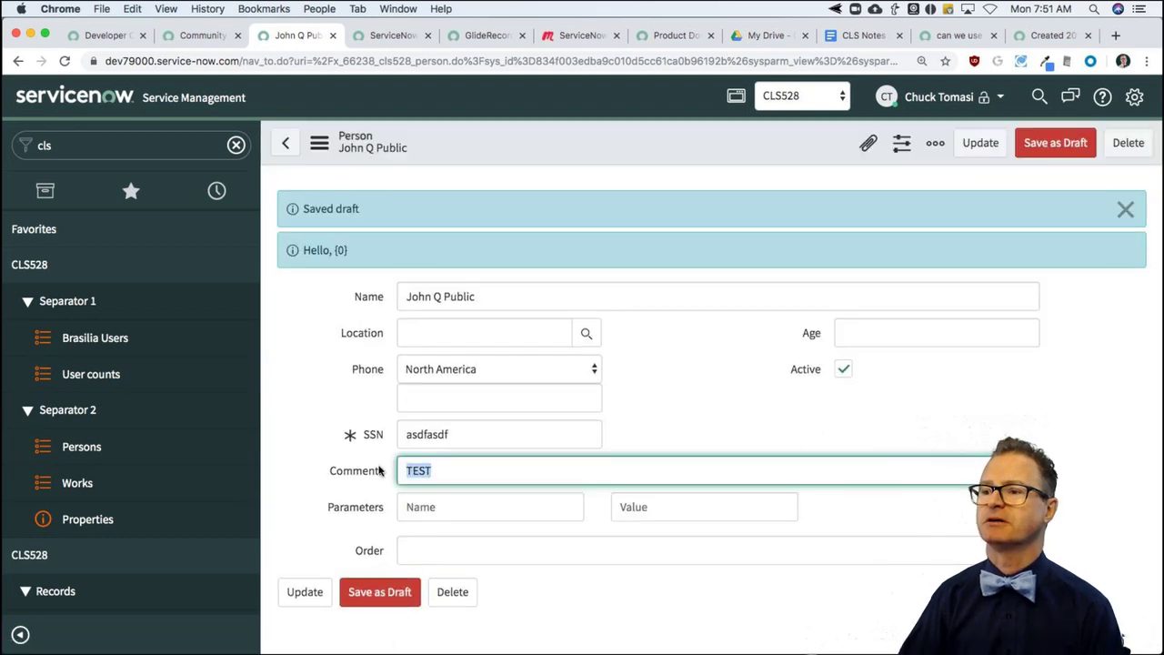
text(test)
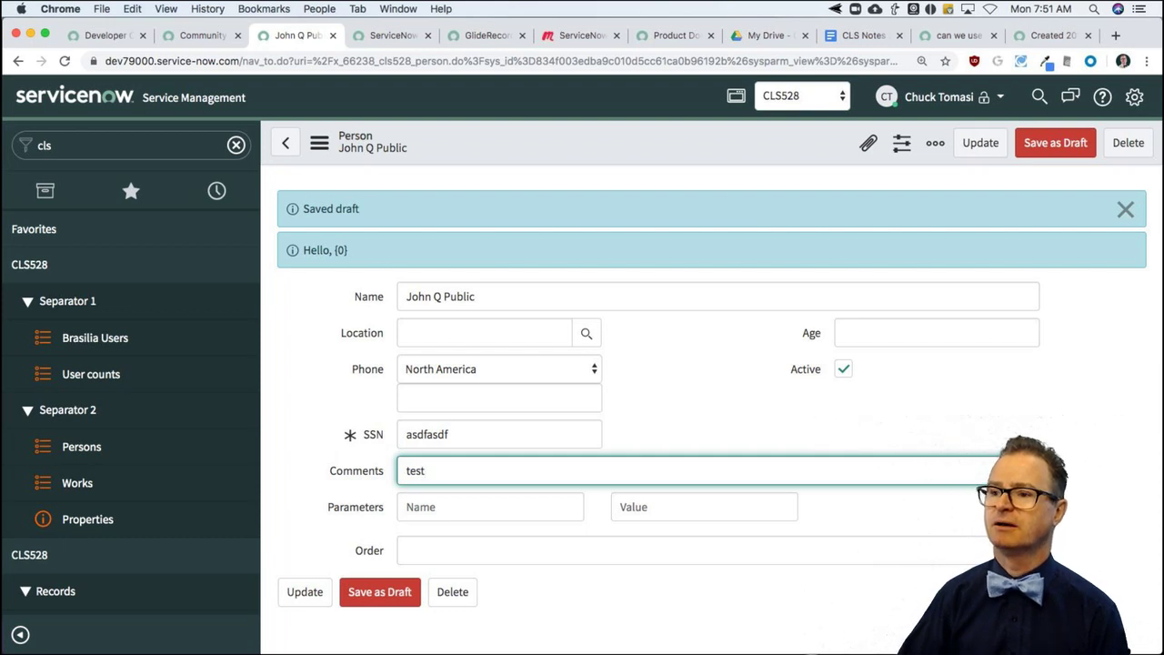
right_click(464, 153)
click(482, 160)
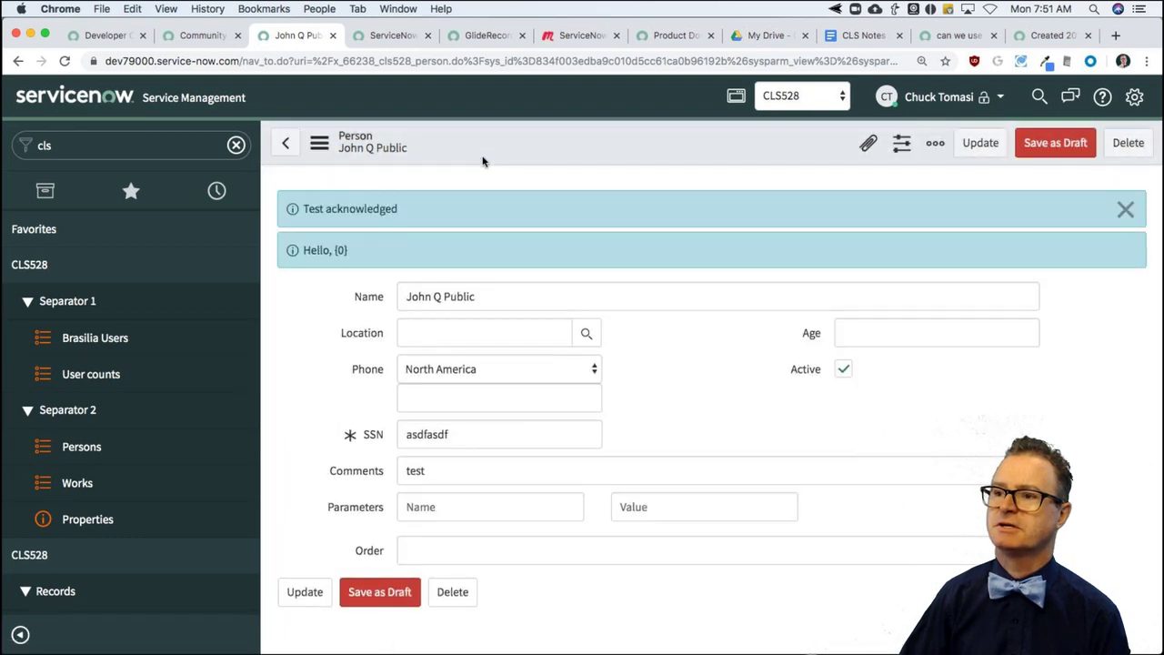
Step: Set the Person record's comments back to uppercase TEST and save the record
double_click(434, 479)
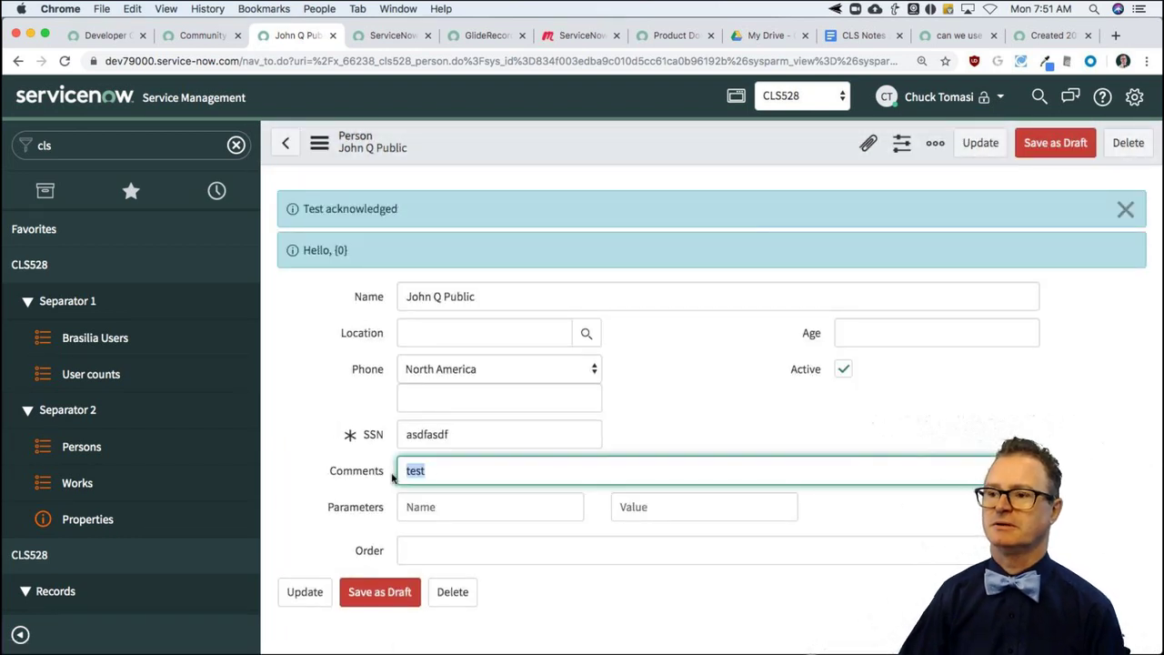
text(TEST)
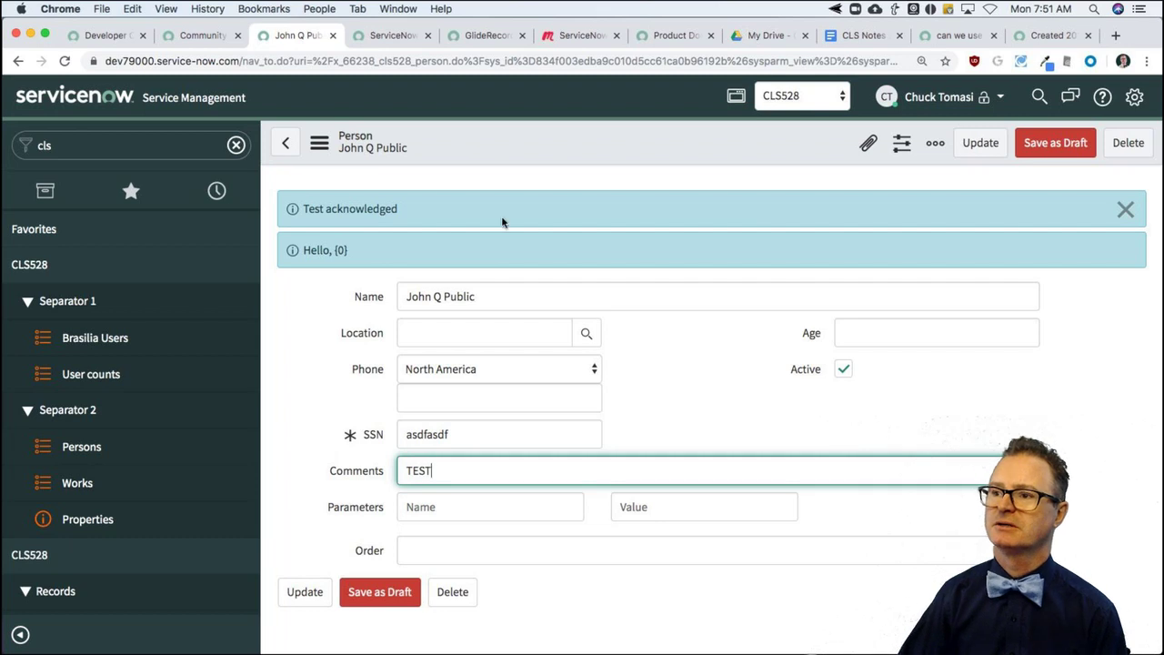
right_click(517, 145)
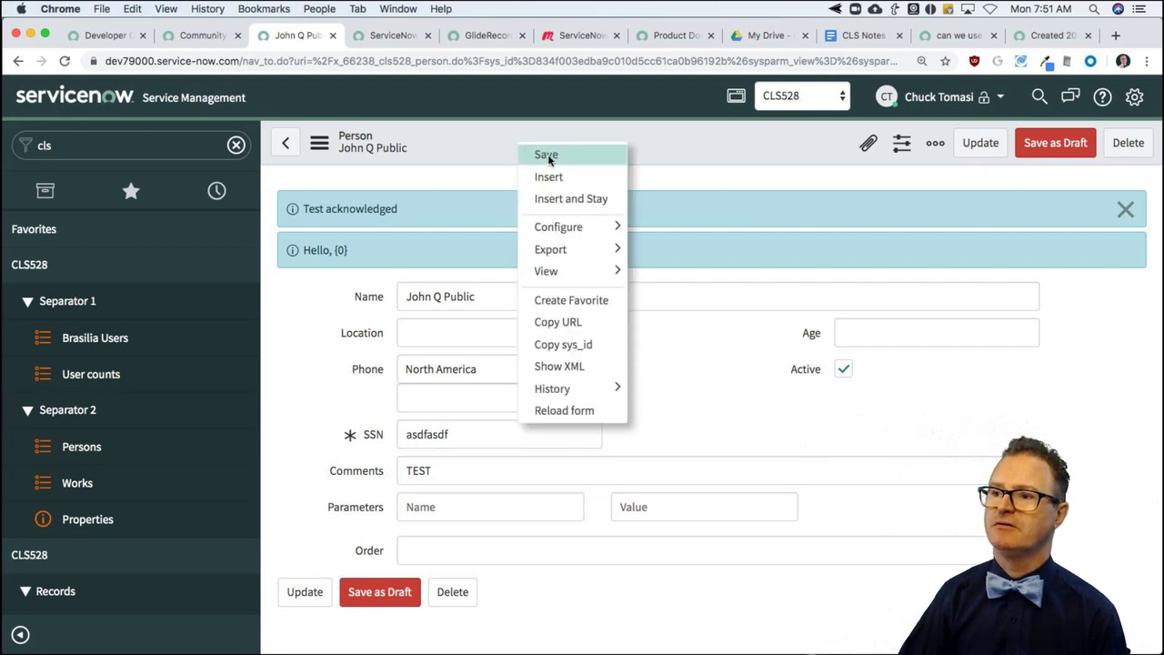
click(546, 156)
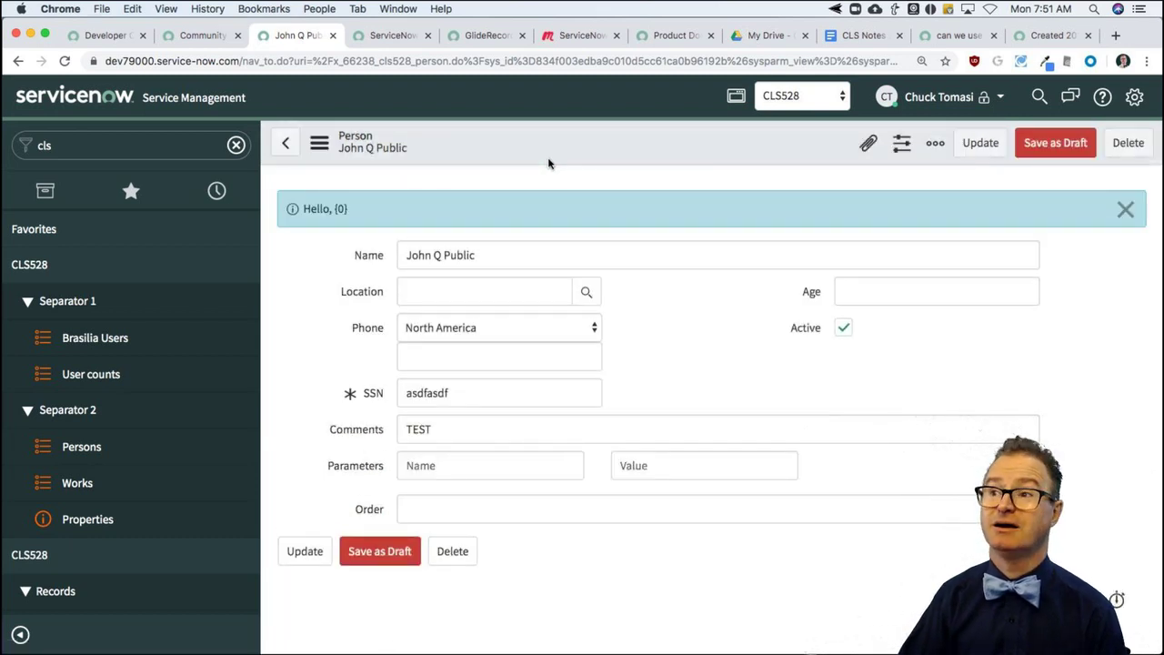
Step: Change the operator of the Record updated business rule's Comments filter condition to contains, and save the rule
click(388, 36)
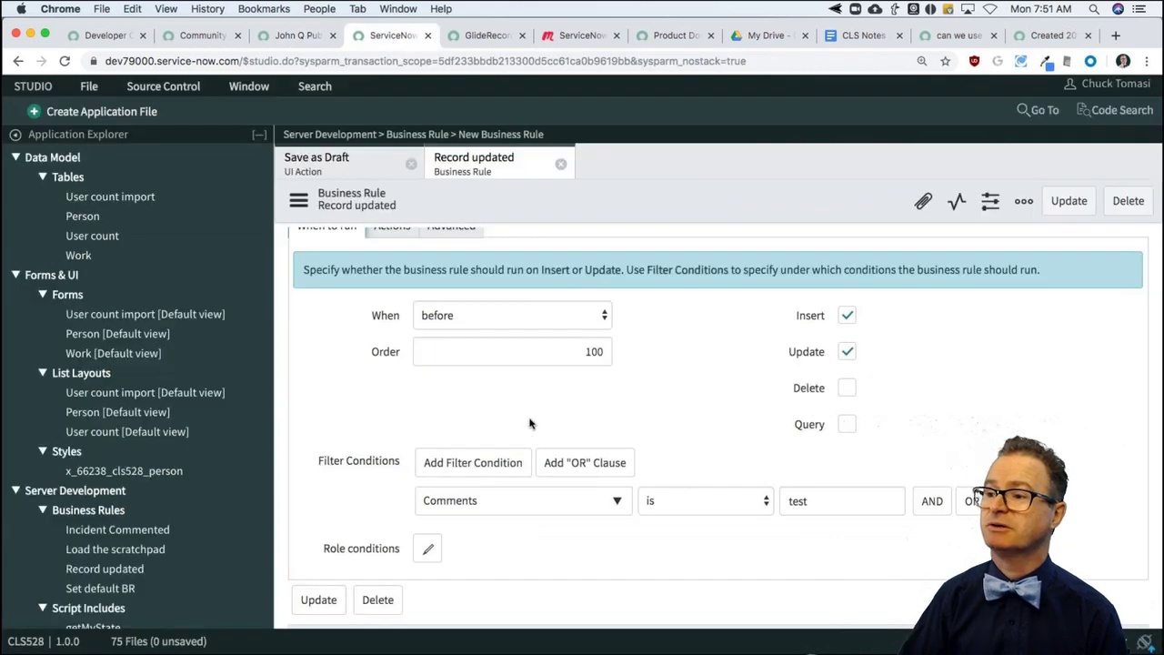
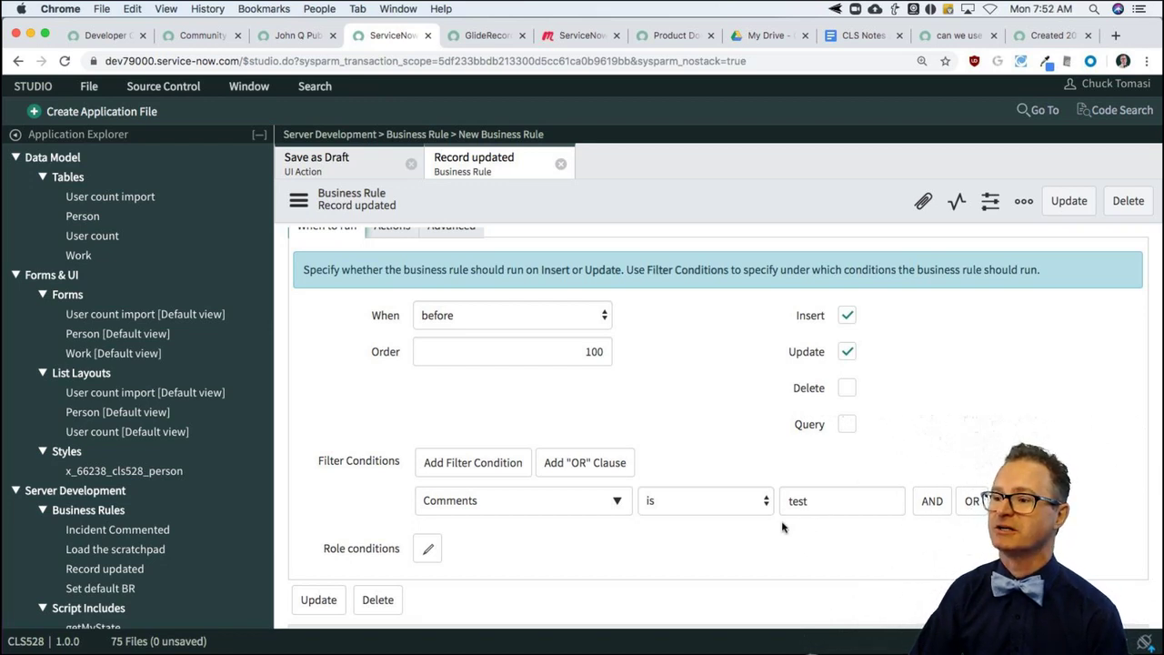
click(733, 508)
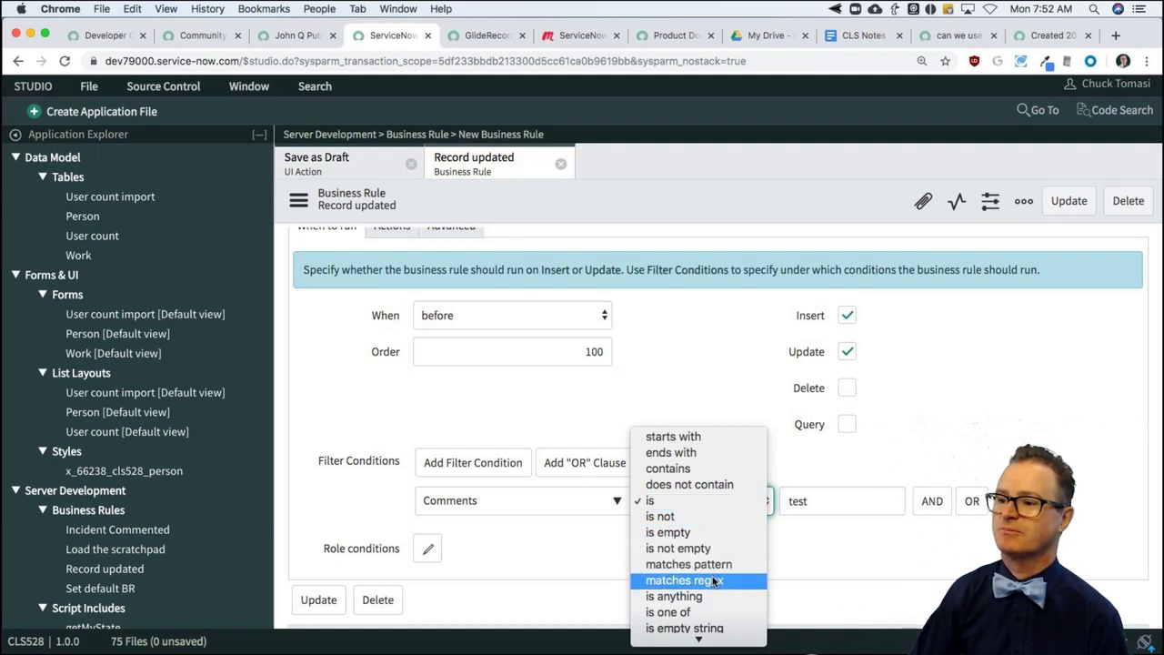
scroll(718, 580, down, 5)
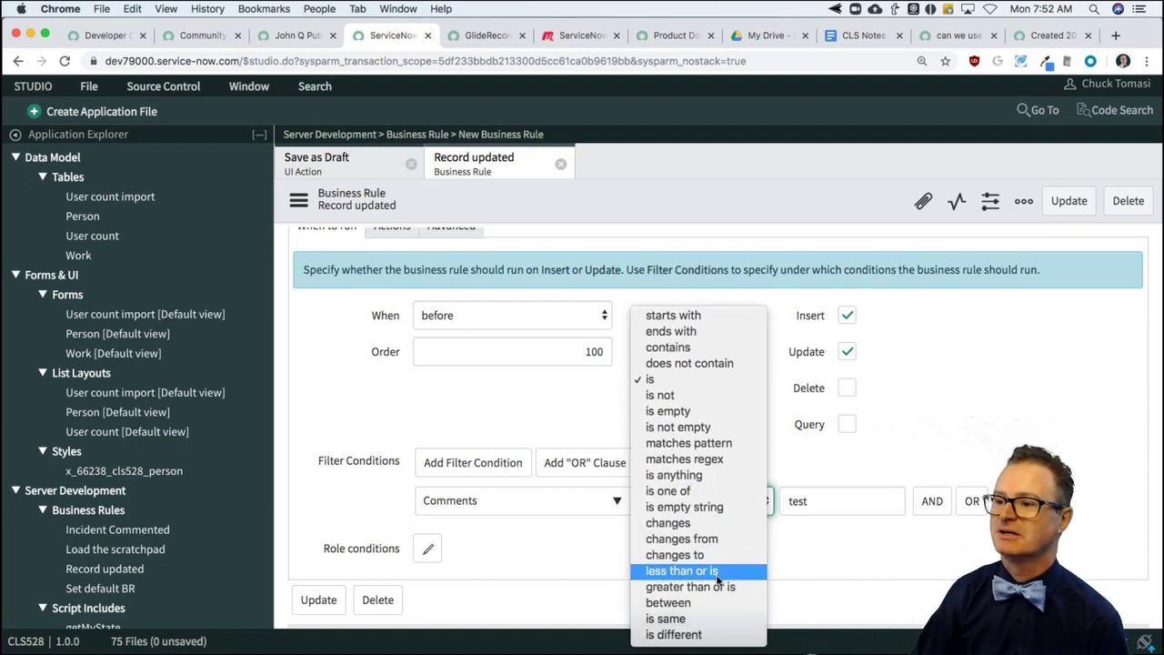
click(726, 348)
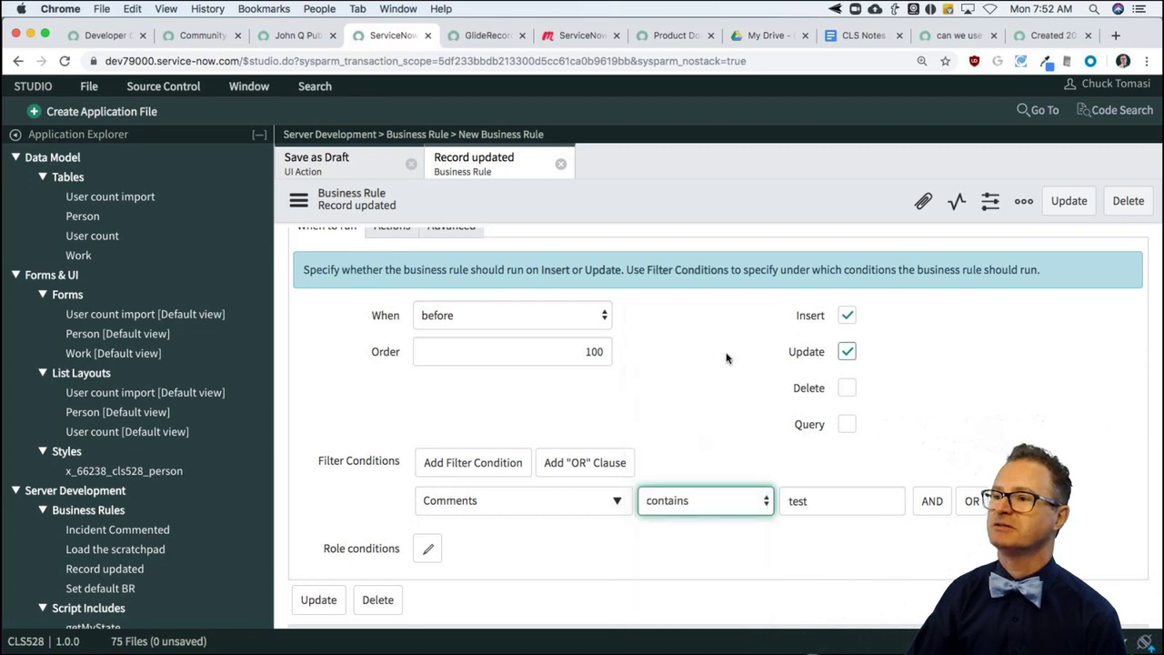
right_click(607, 198)
click(638, 210)
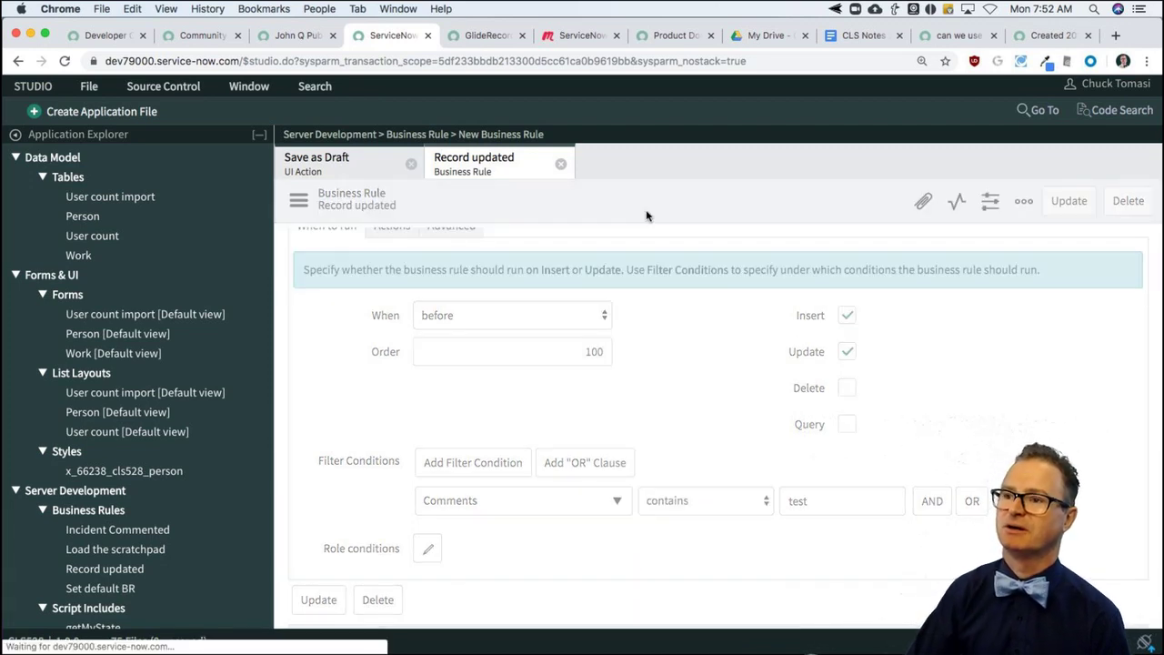
Step: Set the Person record's age to 21 and save the record, leaving the uppercase comments in place
click(302, 35)
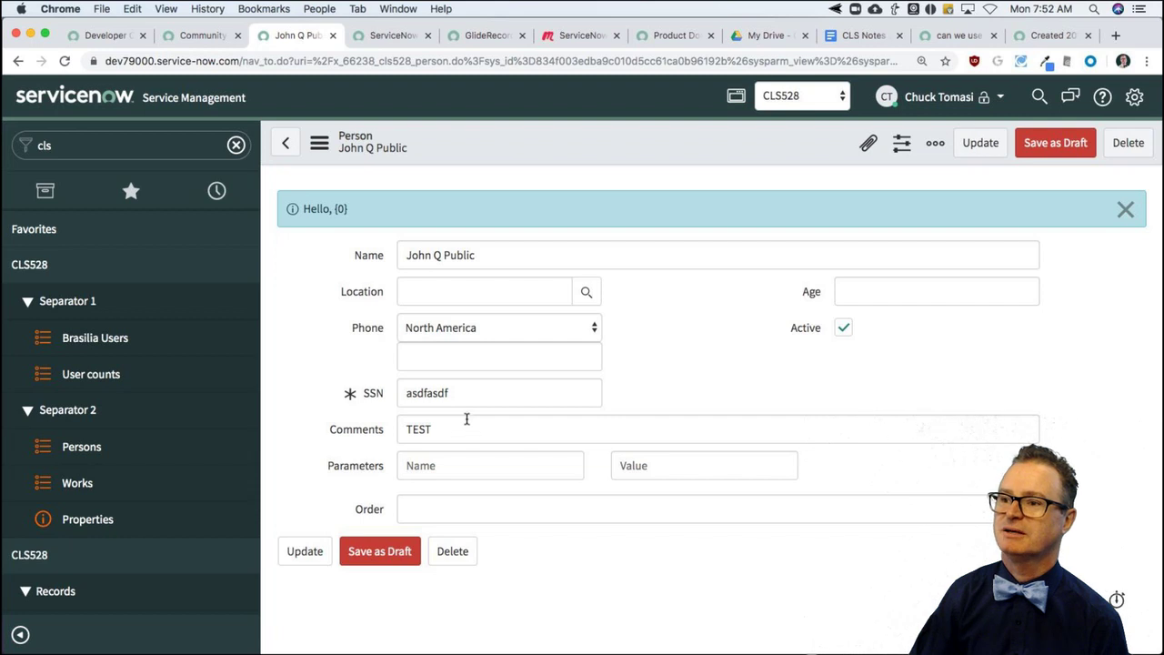
click(909, 293)
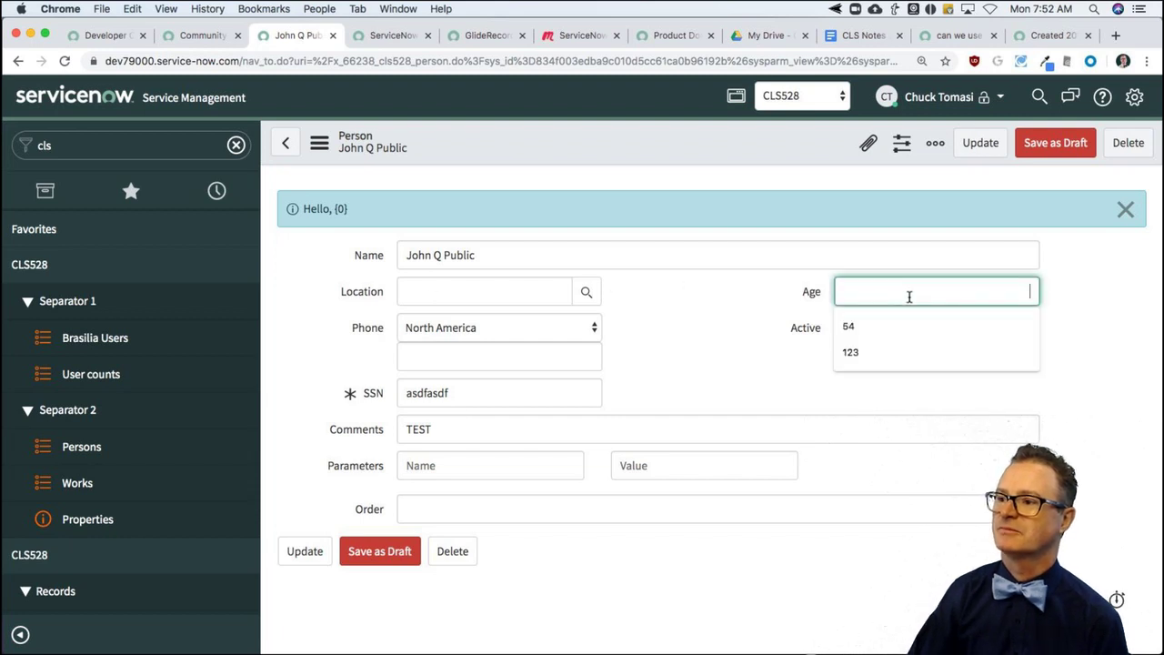
text(21)
right_click(751, 147)
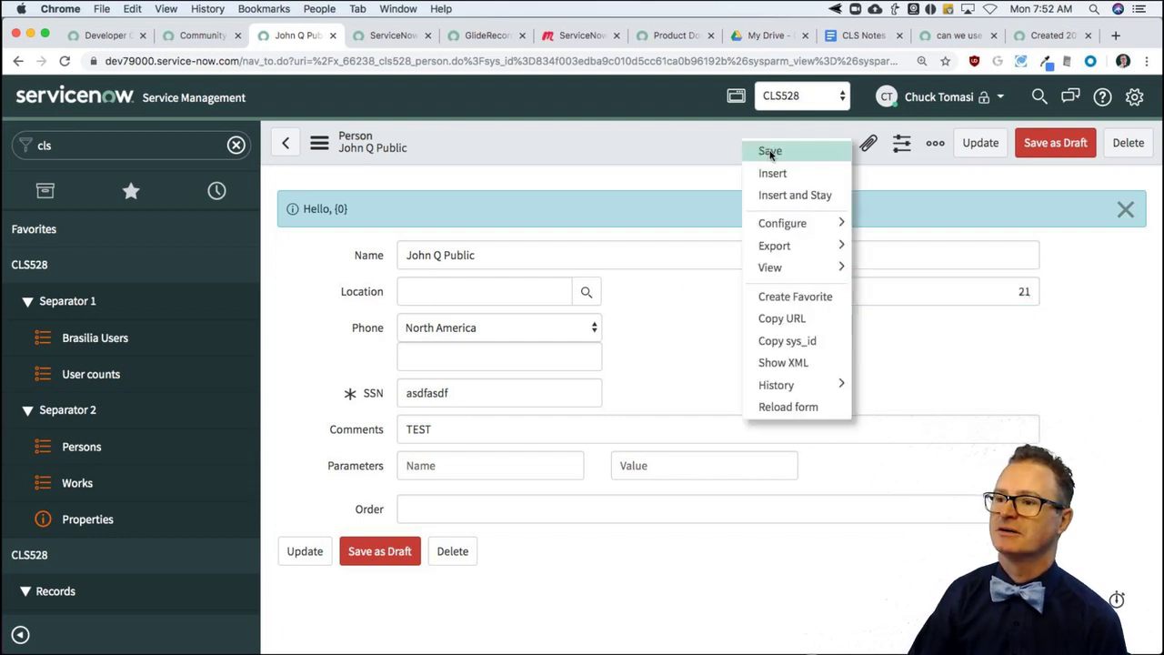
click(769, 155)
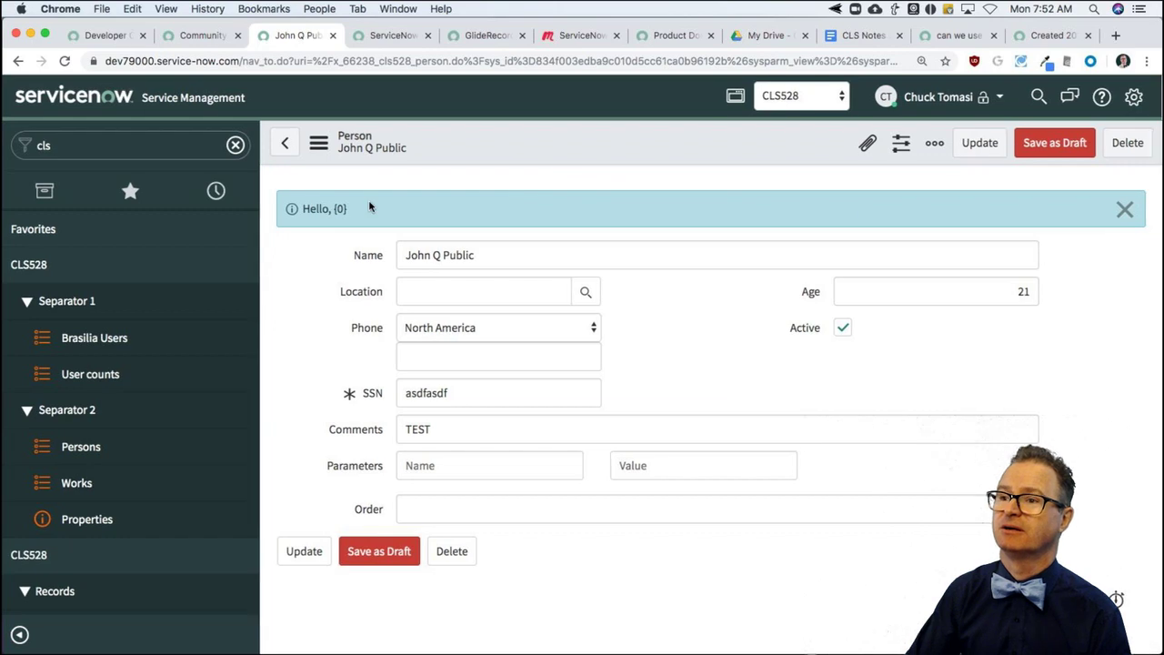
Step: Check the Record updated rule's filter condition, and save the Person record with lowercase test as its comments
click(392, 36)
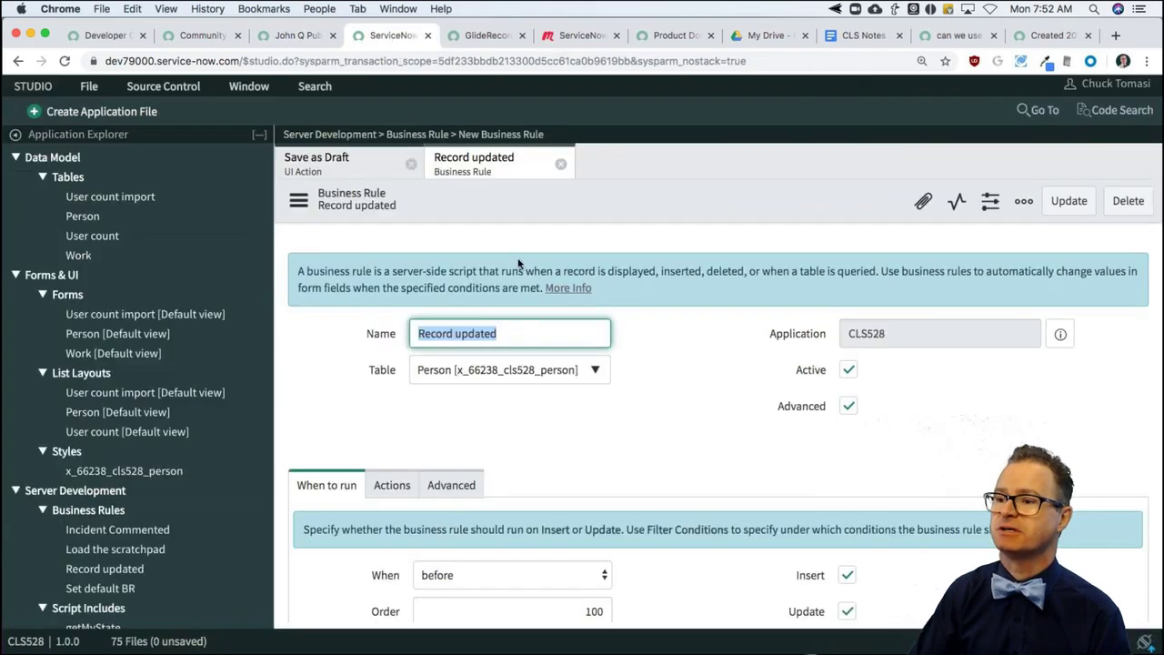
scroll(657, 410, down, 5)
scroll(656, 410, down, 2)
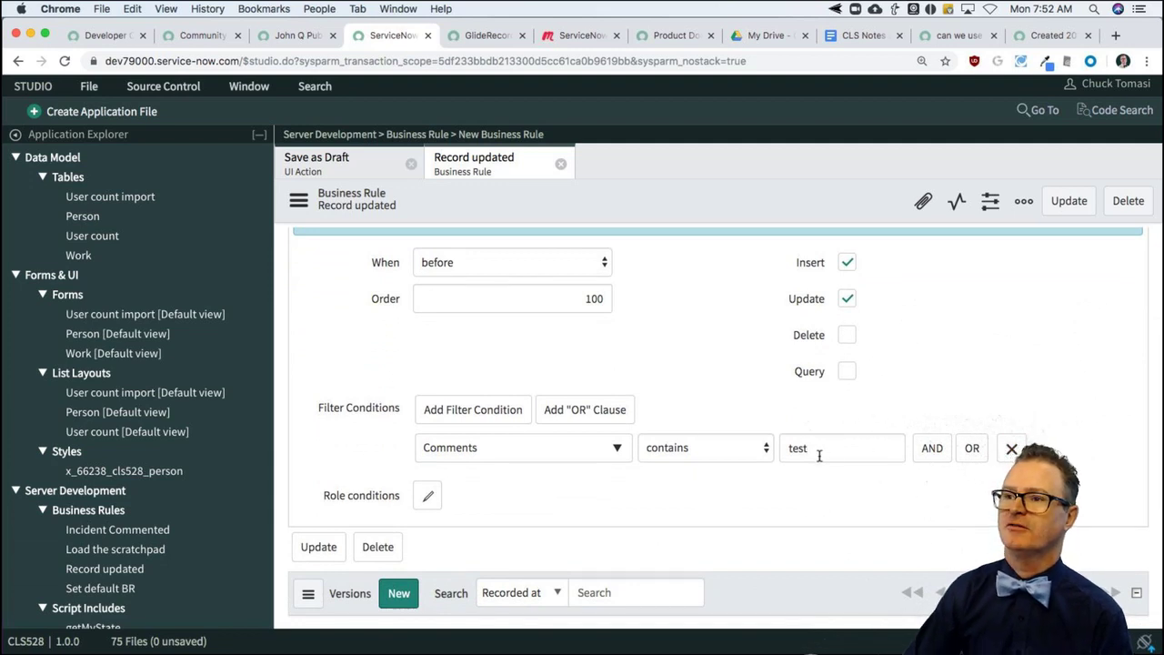
click(293, 35)
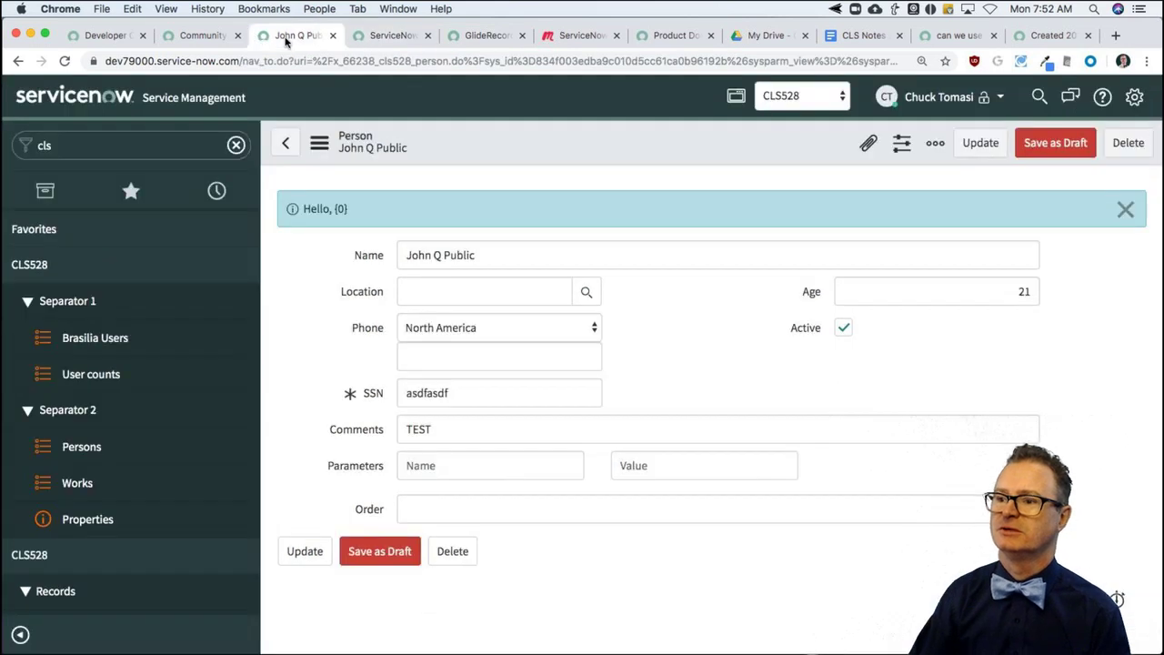
double_click(452, 431)
text(r)
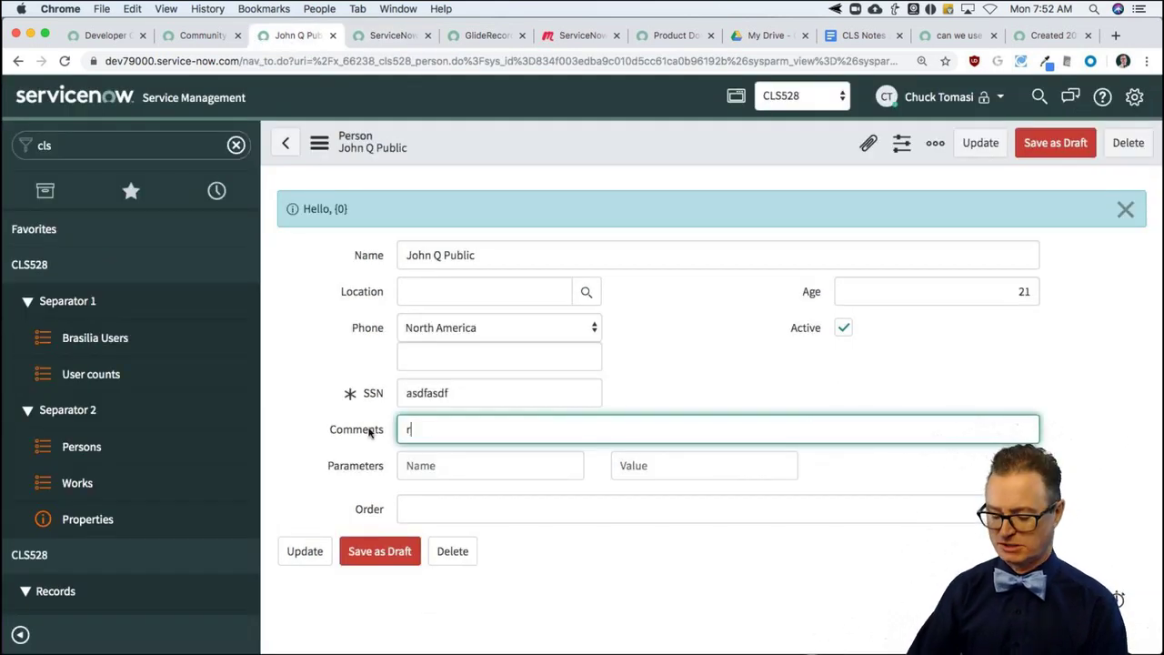
key(BackSpace)
text(test)
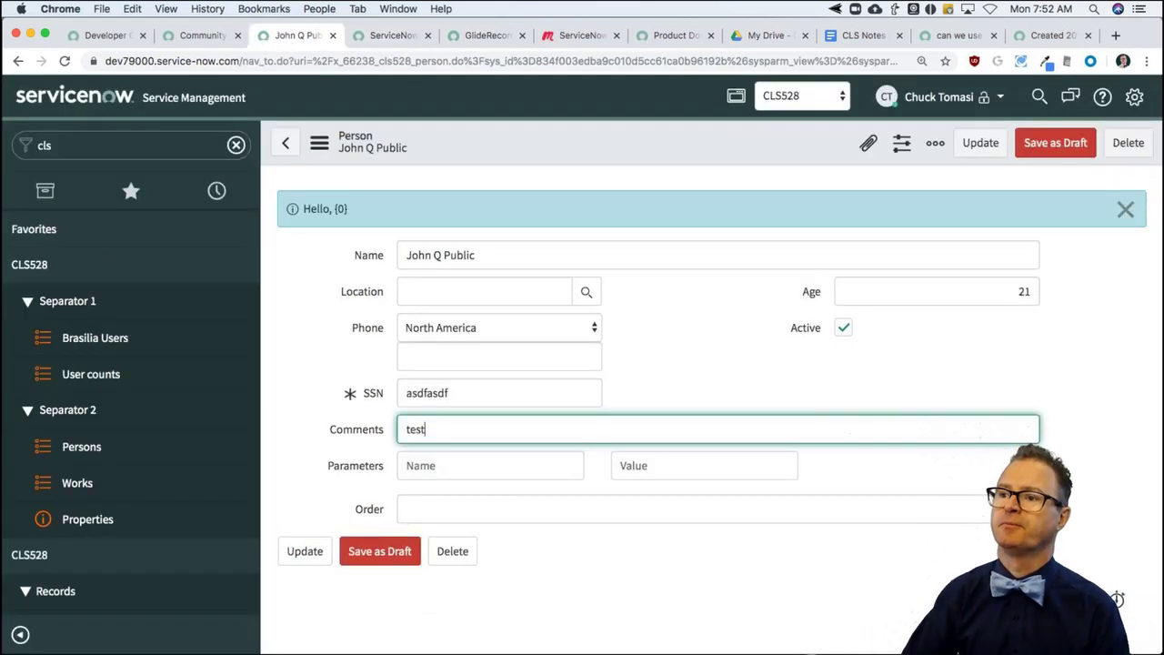
right_click(445, 147)
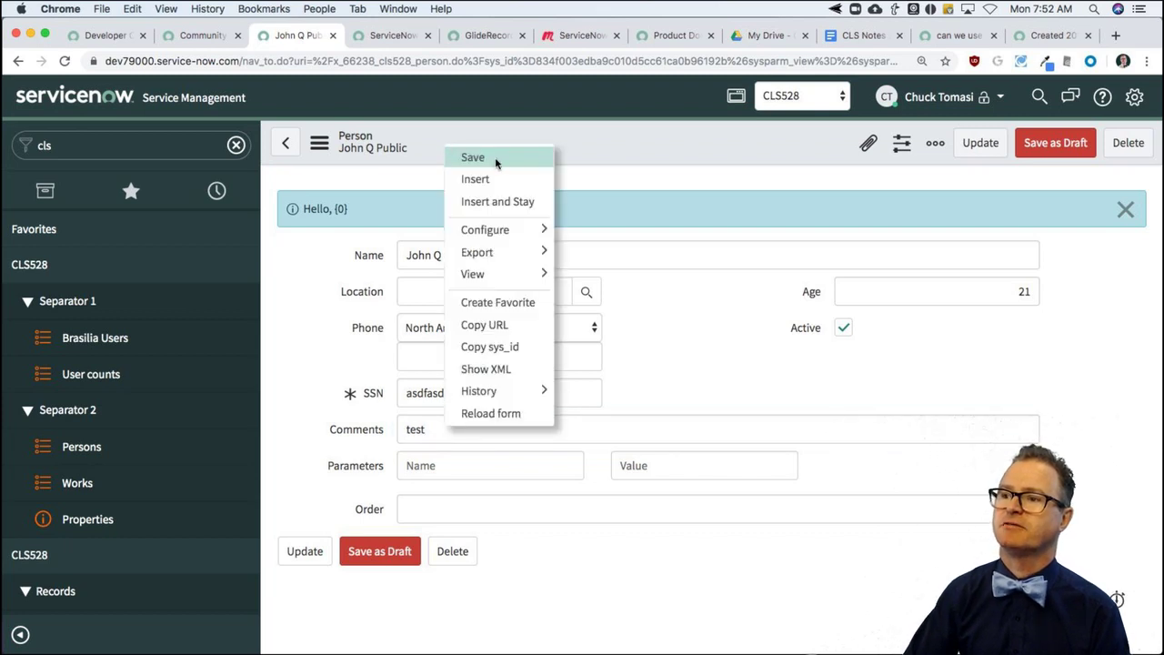
click(497, 159)
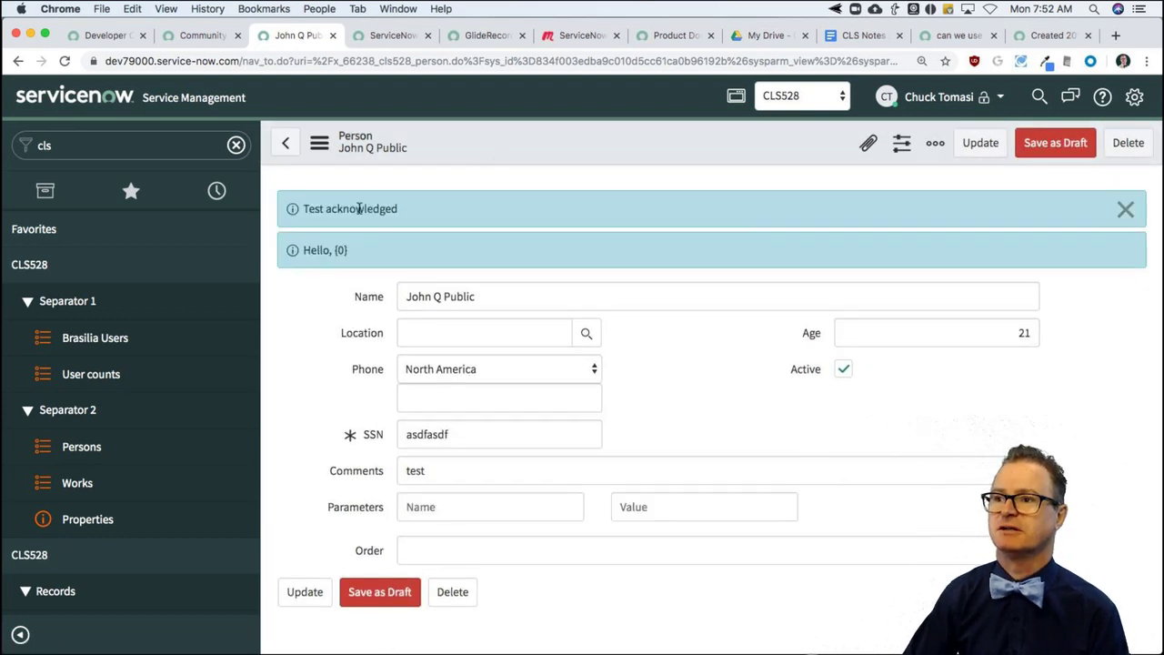
Step: Remove the Comments contains test filter condition from the Record updated business rule
click(400, 36)
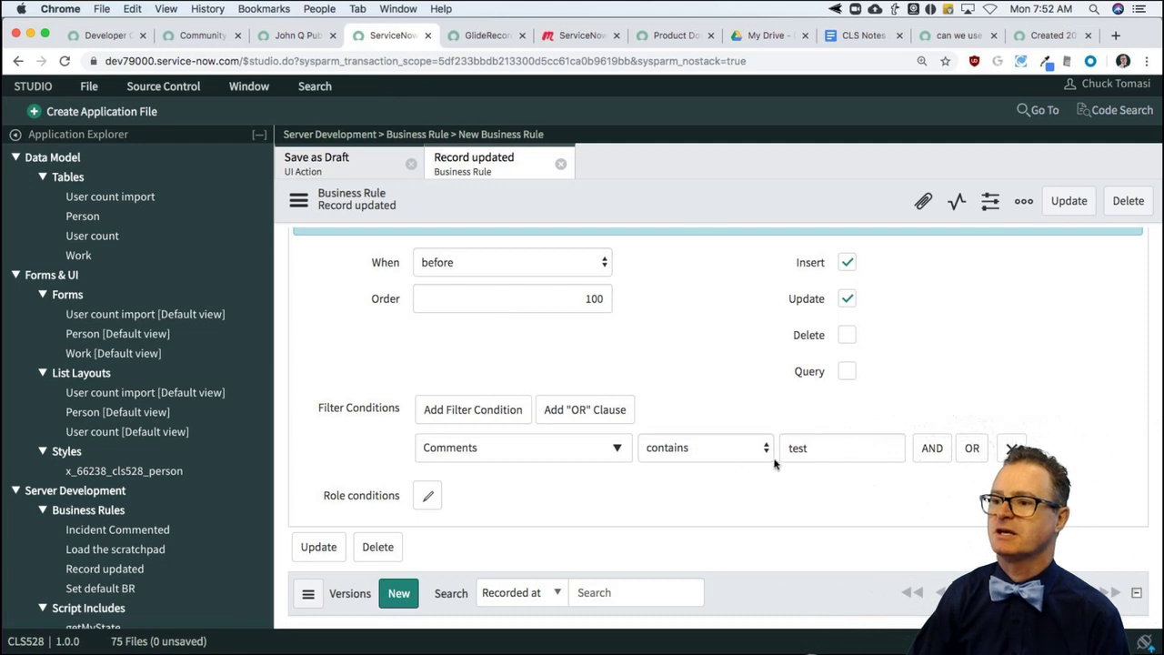
click(1011, 449)
scroll(744, 350, up, 2)
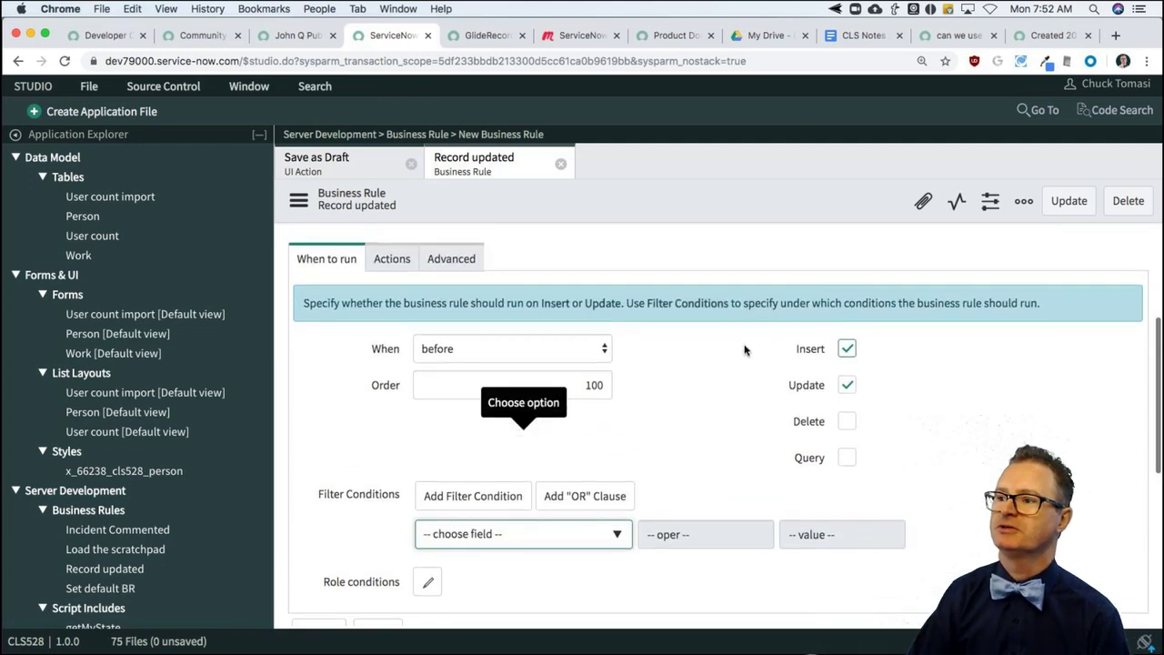
Step: Turn the business rule's Advanced option off and on again, and show its scripted Condition and Script fields
scroll(744, 350, up, 2)
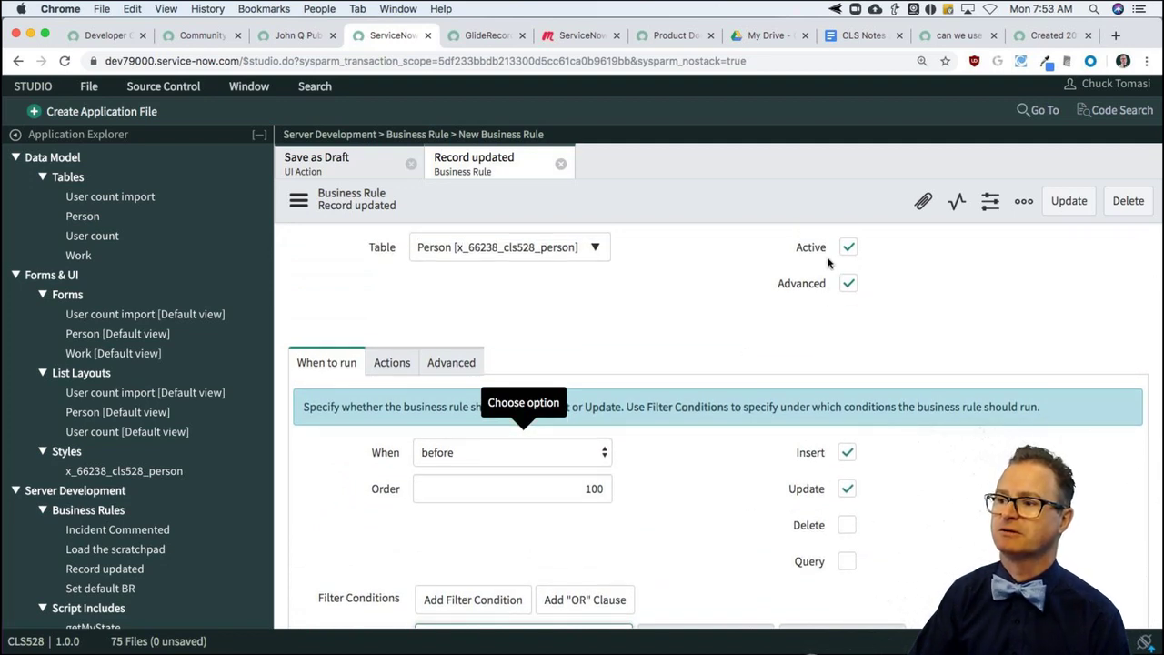
click(848, 283)
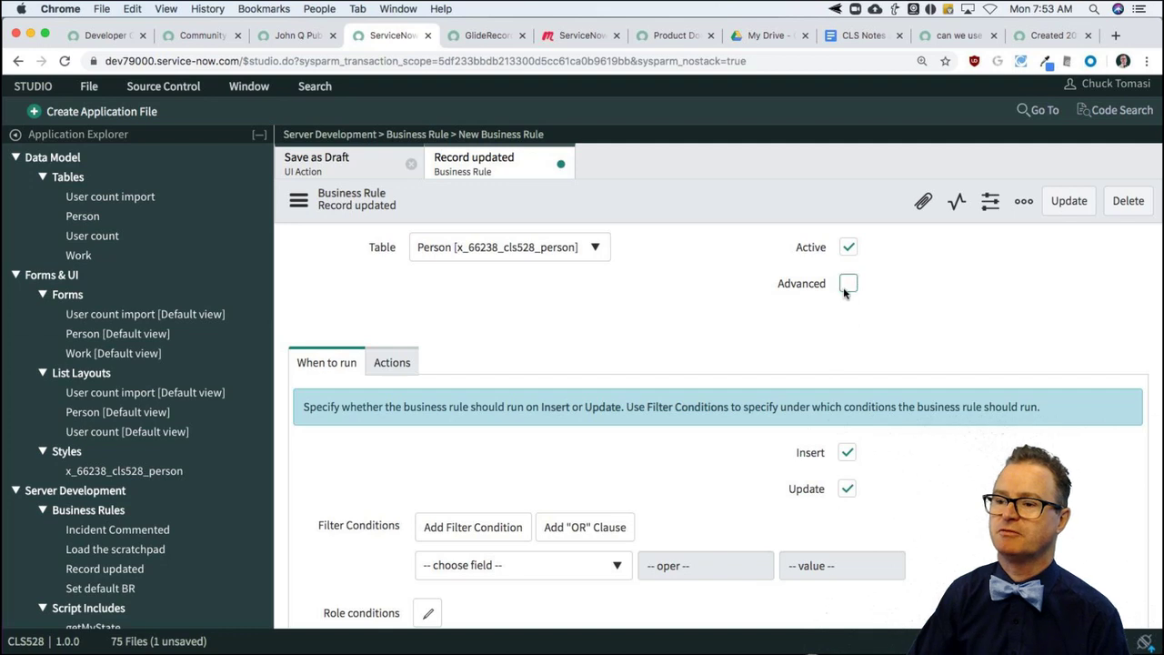
click(847, 284)
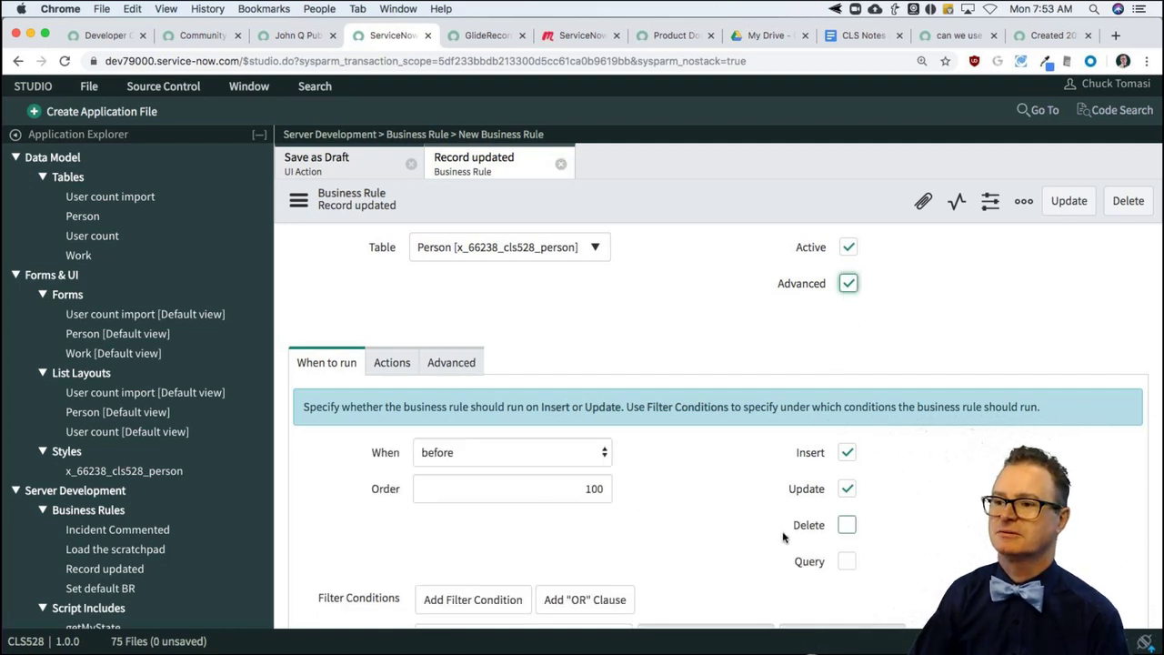
click(464, 374)
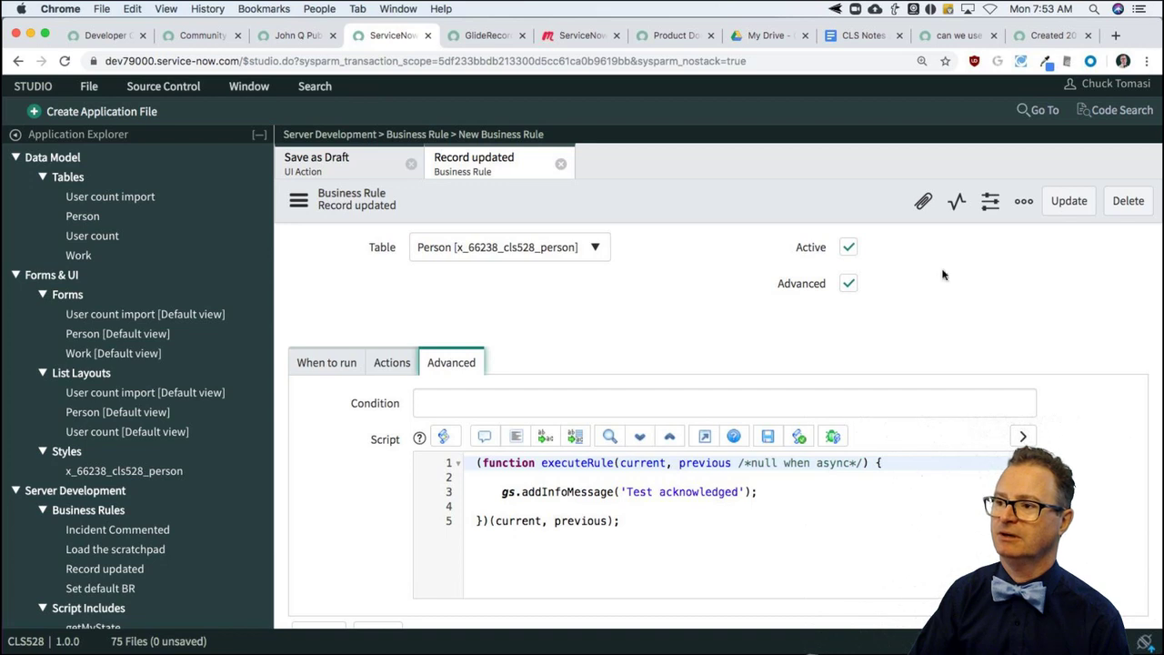
Step: Switch the Record updated rule's Advanced option off and back on
click(469, 406)
click(847, 283)
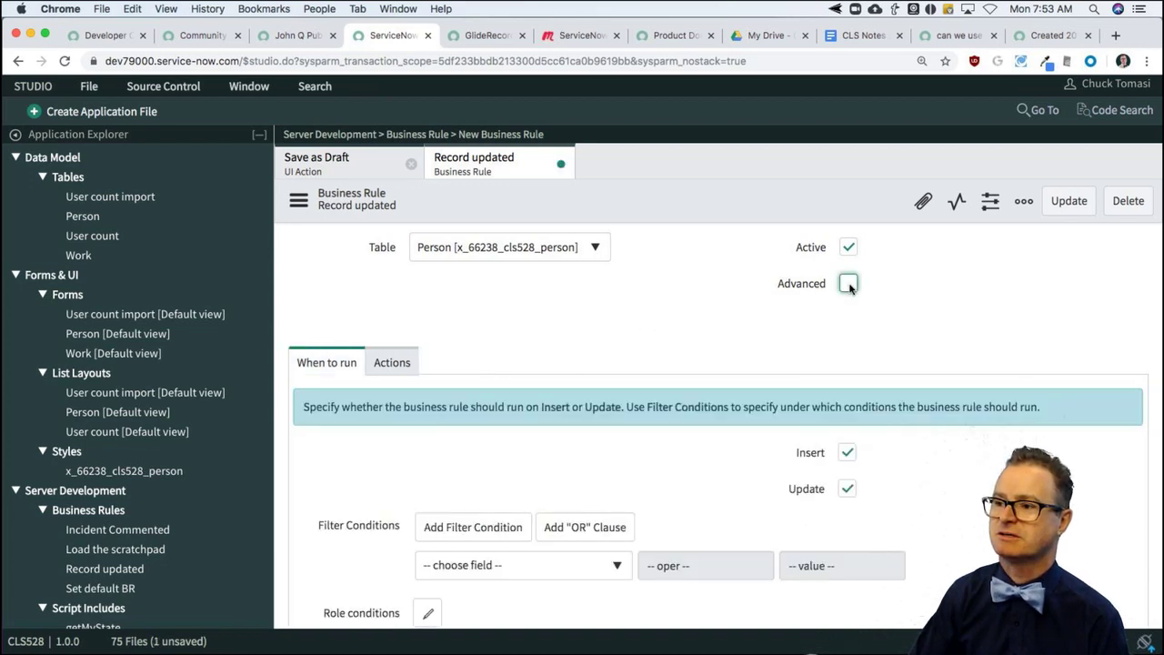
click(848, 284)
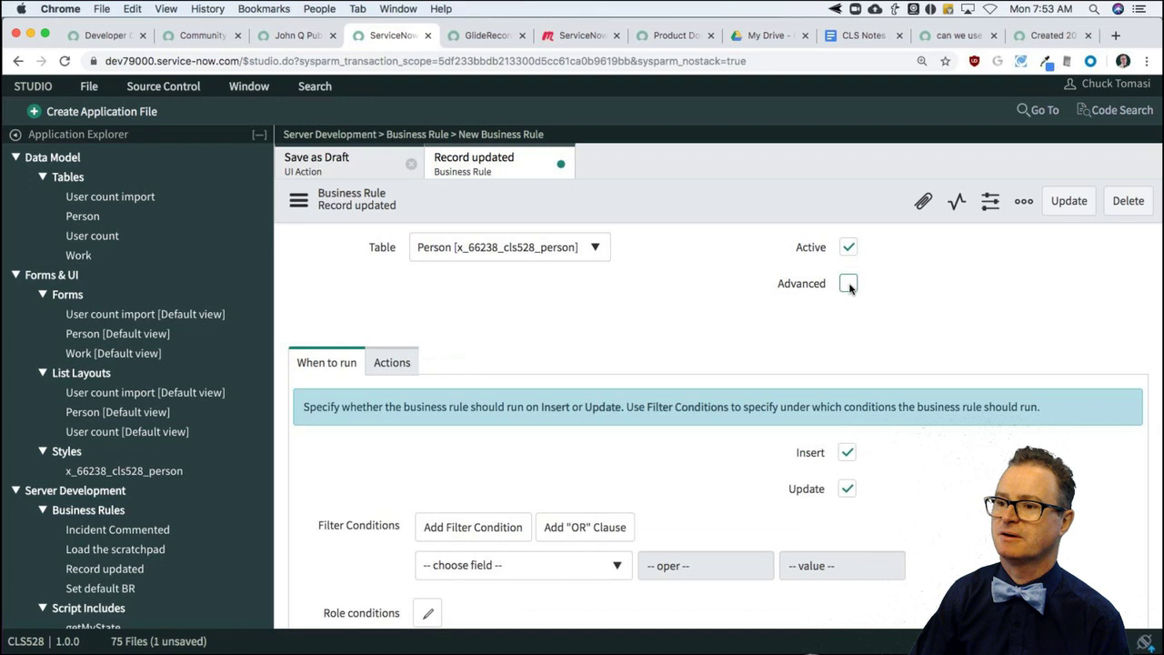
Step: Enable Add message in the Record updated rule's actions and enter TEST SAVED as the message
click(383, 363)
scroll(682, 363, down, 1)
scroll(682, 363, down, 3)
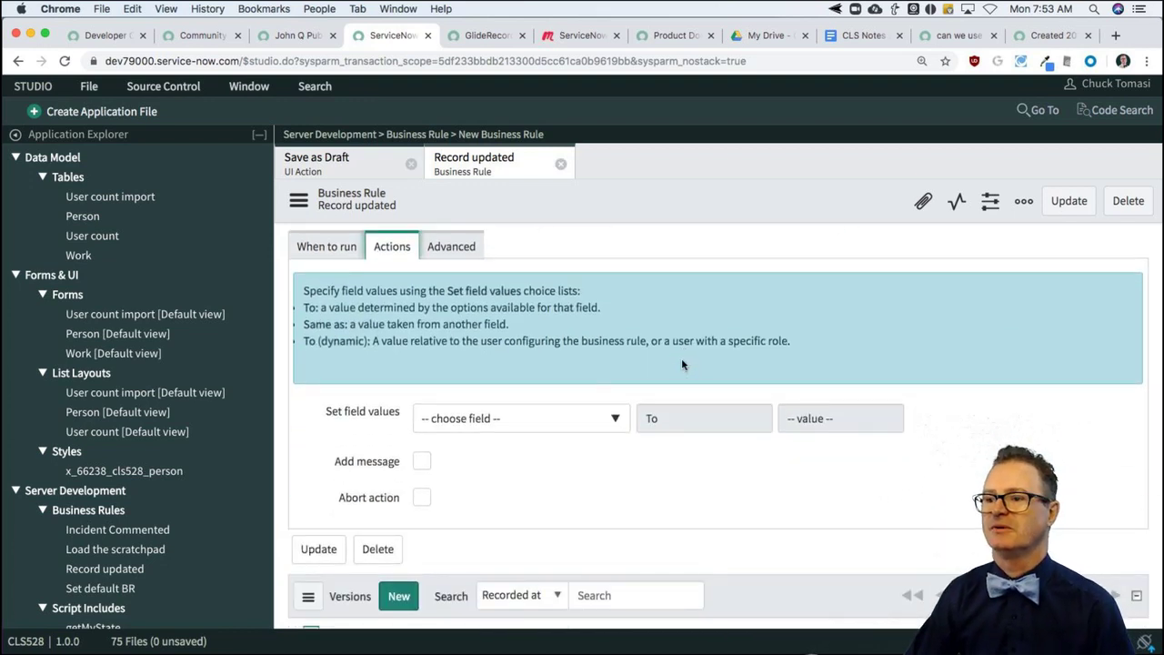
click(421, 460)
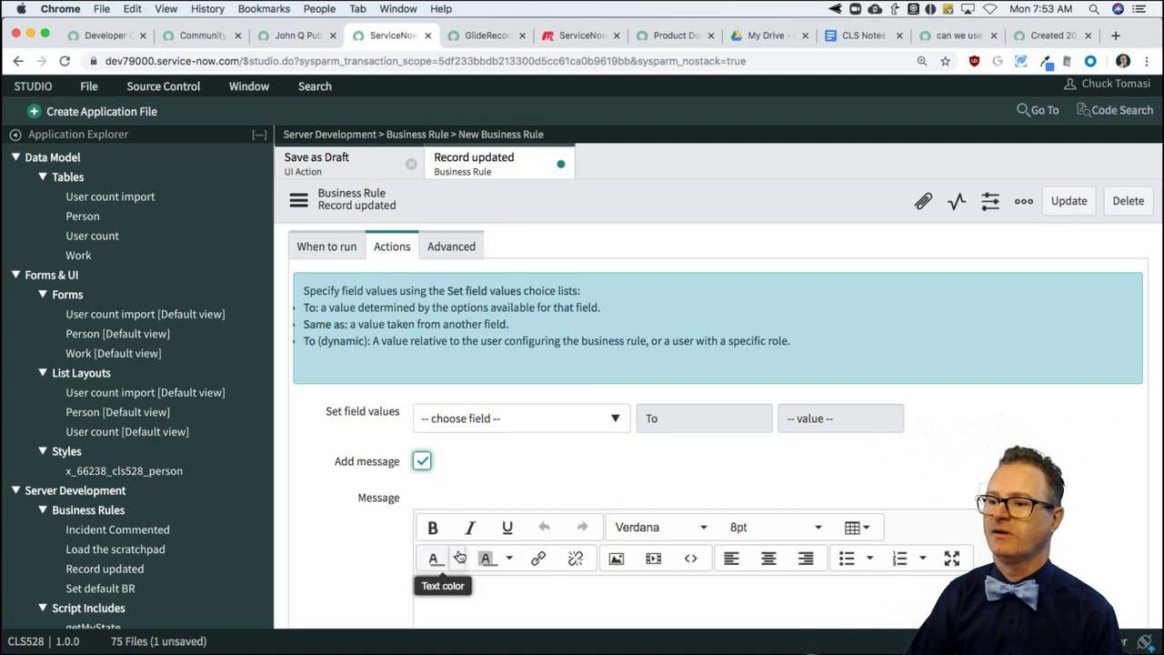
click(542, 611)
text(TEs)
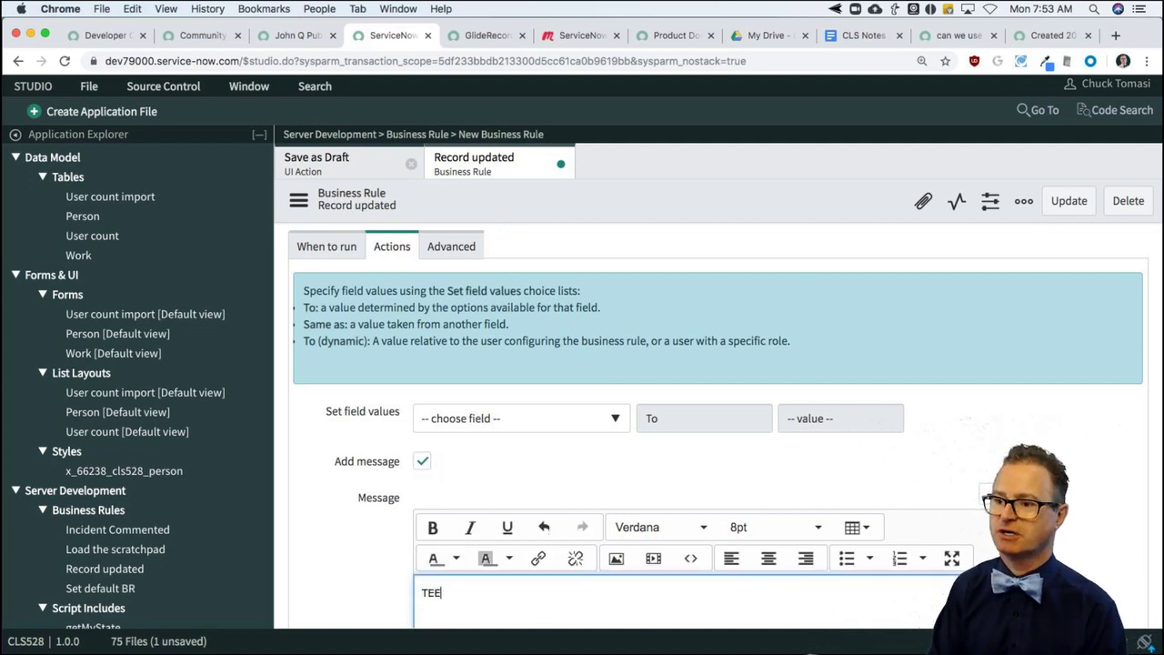
text(T SAVED)
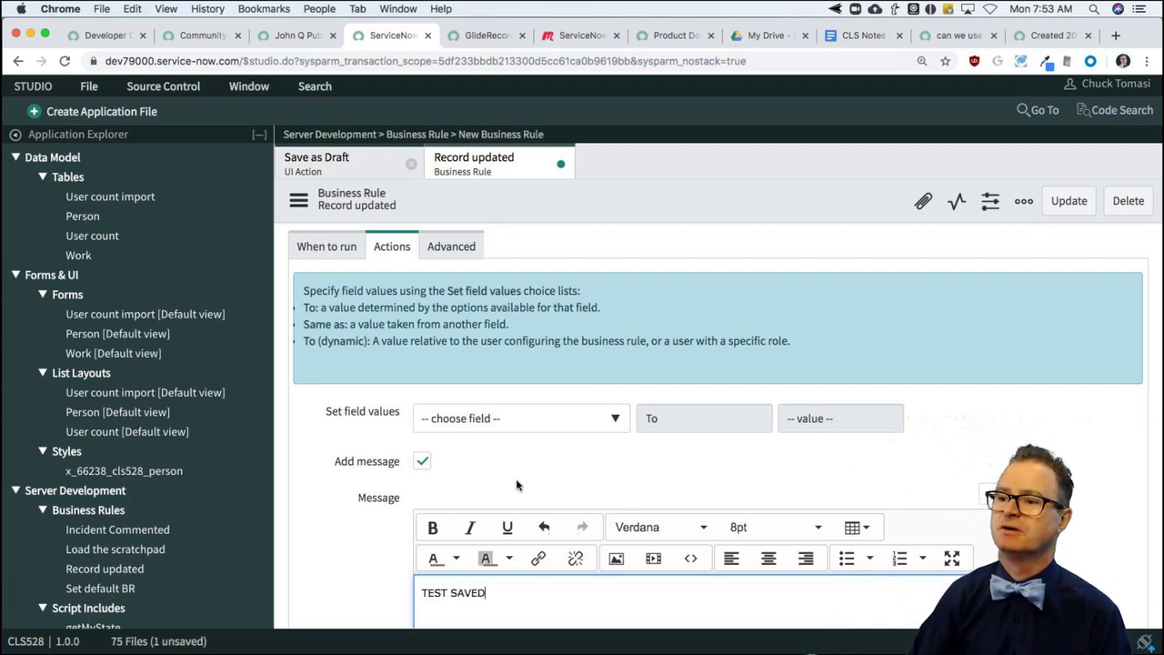
scroll(517, 484, down, 2)
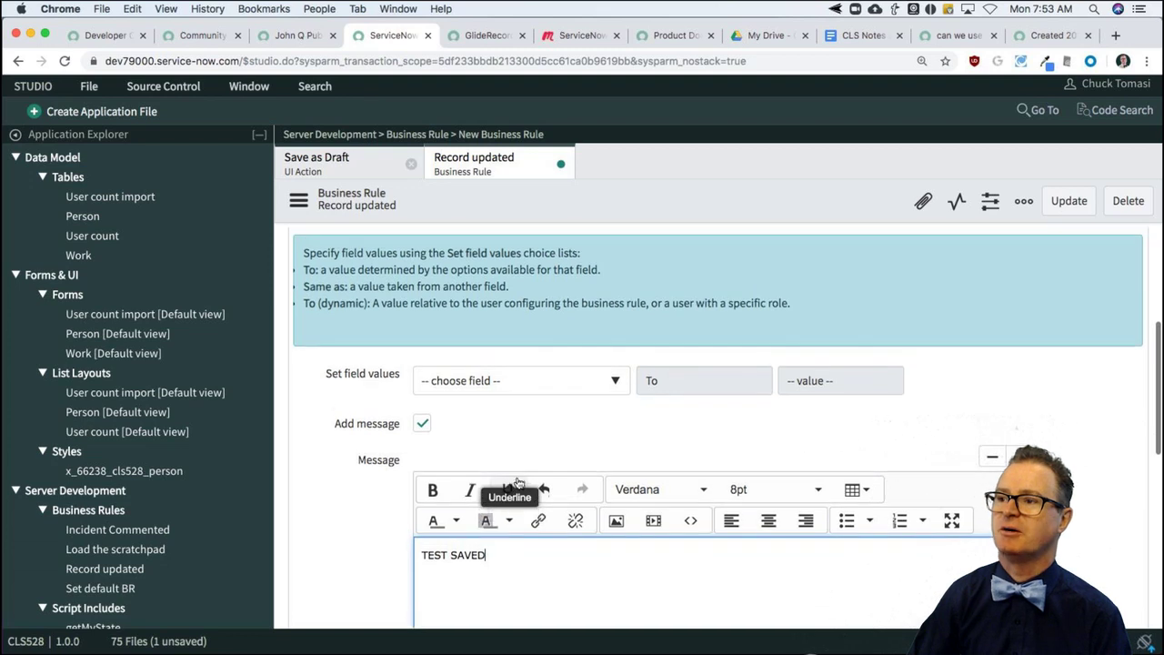
Step: Turn off the annotations on the business rule form
scroll(517, 481, up, 3)
click(1024, 201)
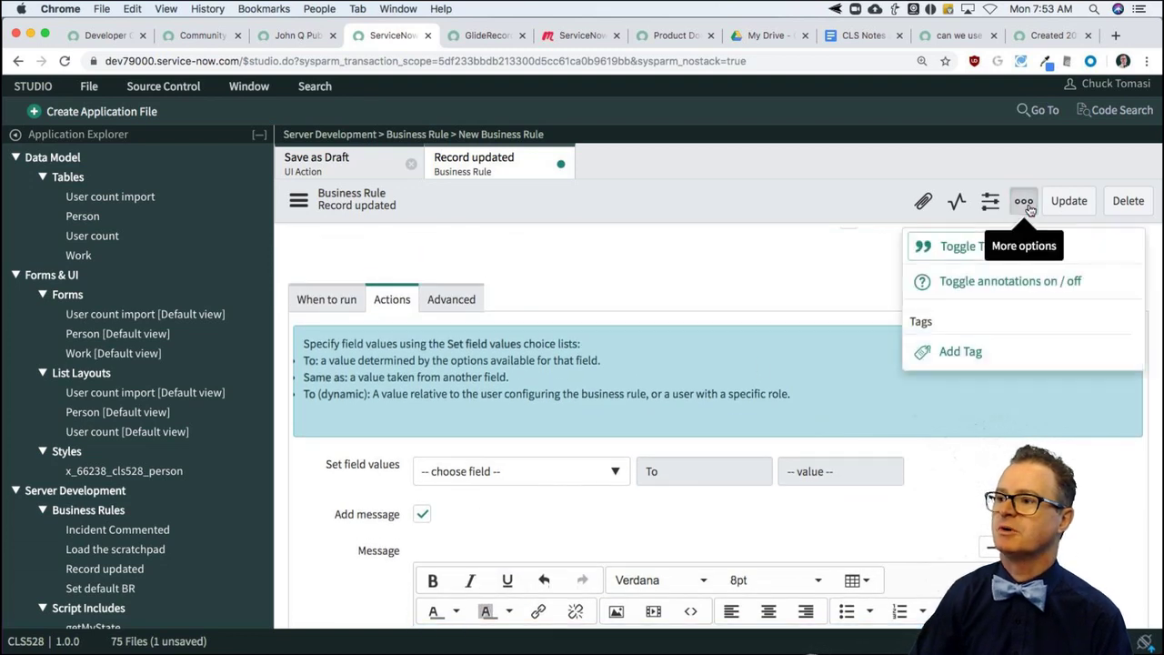
click(986, 279)
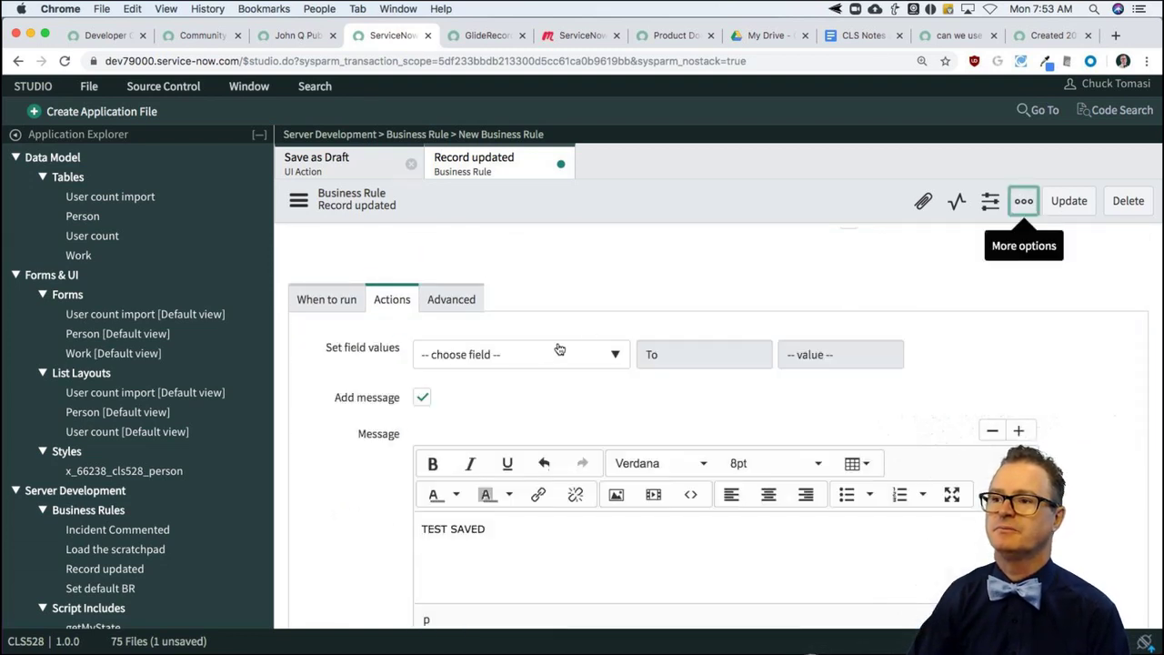
Step: Delete the gs.addInfoMessage('Test acknowledged') line from the rule's script, check when the rule runs, and update the rule
click(453, 300)
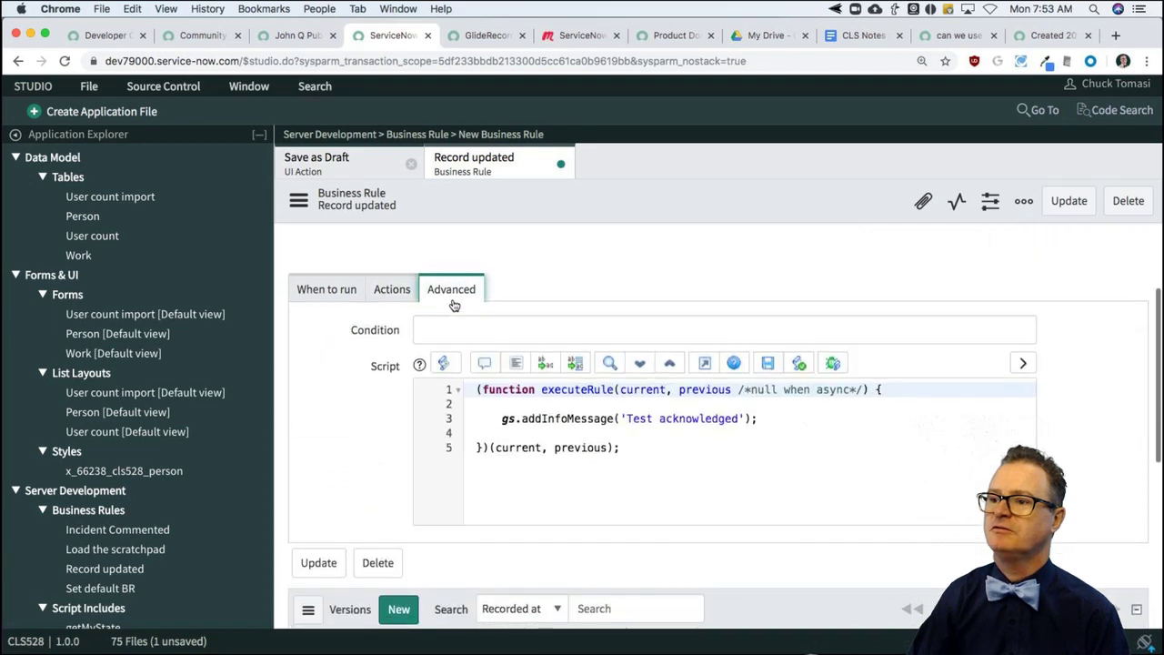
scroll(569, 417, down, 1)
triple_click(573, 412)
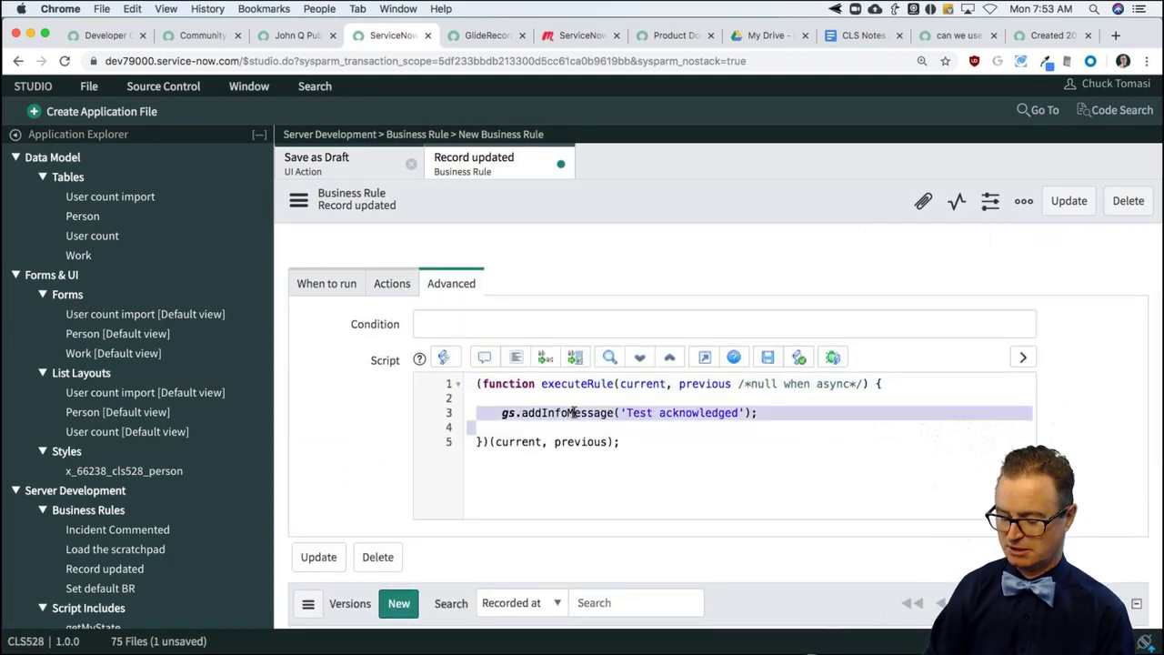
key(BackSpace)
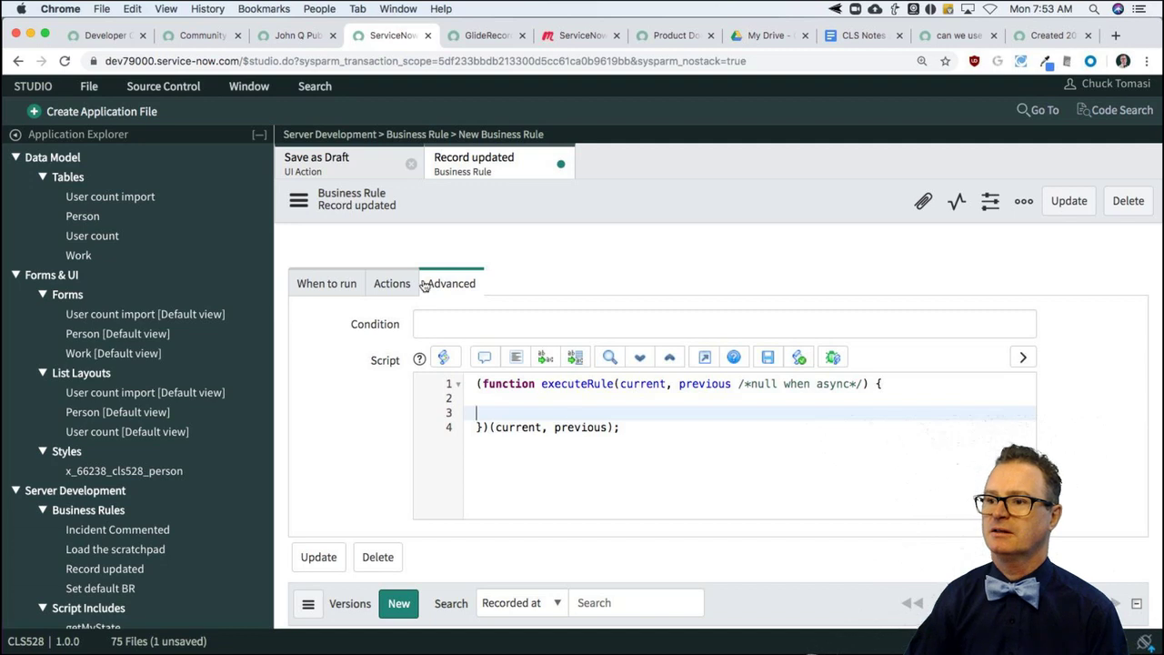
click(333, 282)
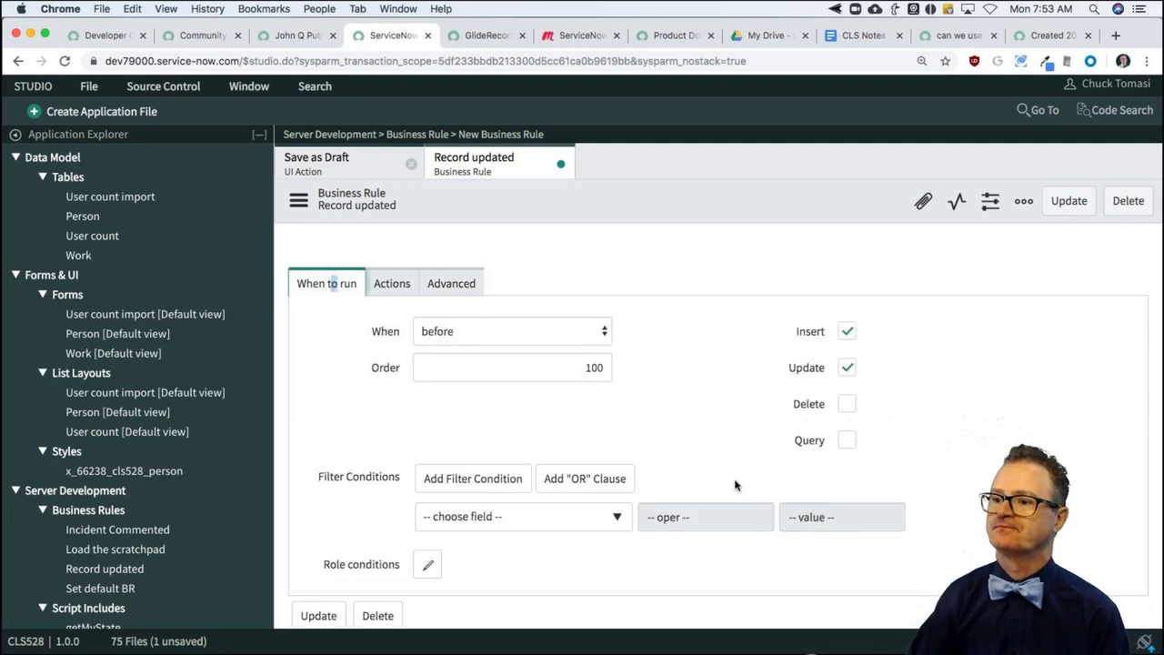
scroll(736, 483, down, 2)
scroll(735, 483, up, 4)
scroll(614, 385, up, 1)
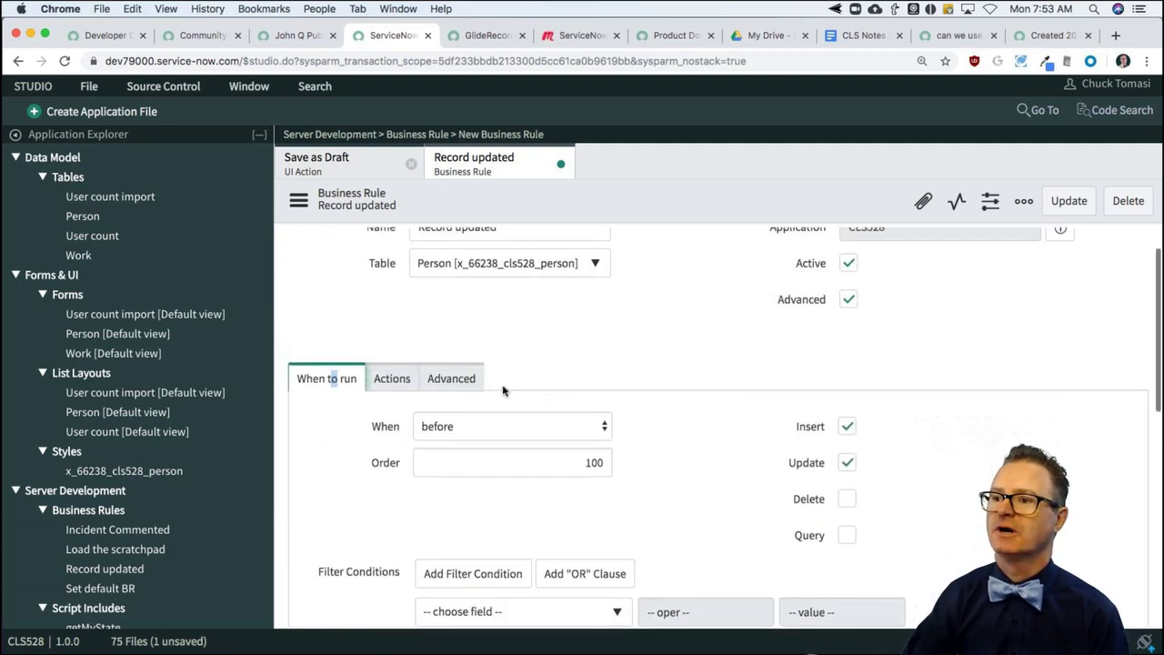
click(1068, 200)
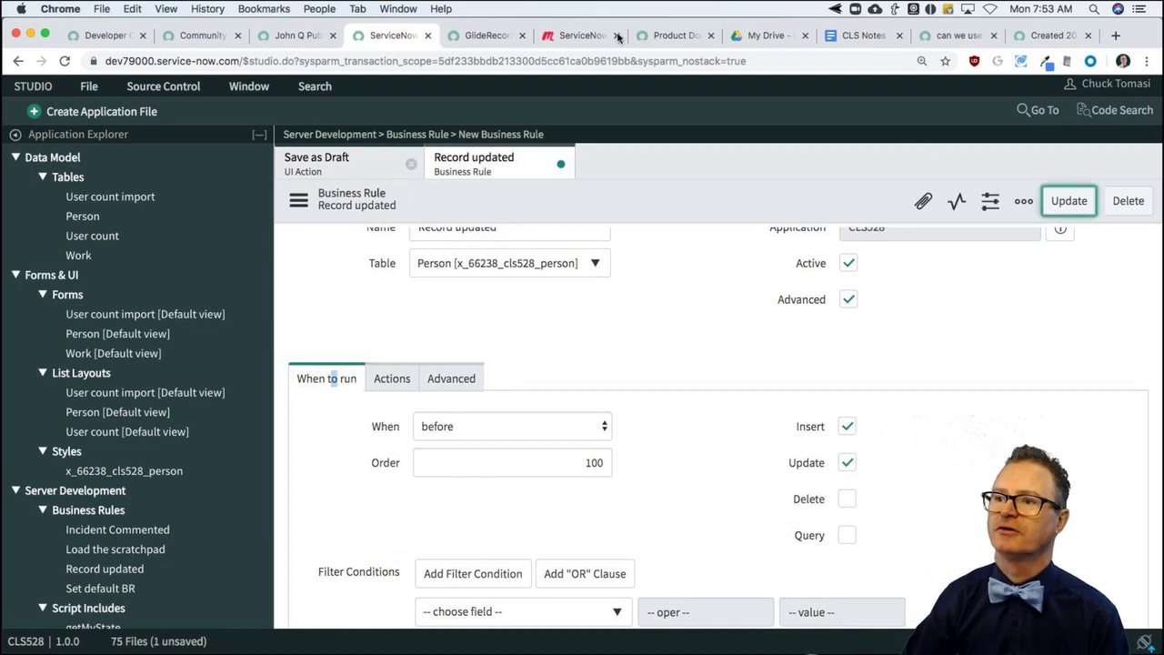
Step: Switch to the open Person record and save it as a draft to test the rule's message
click(286, 35)
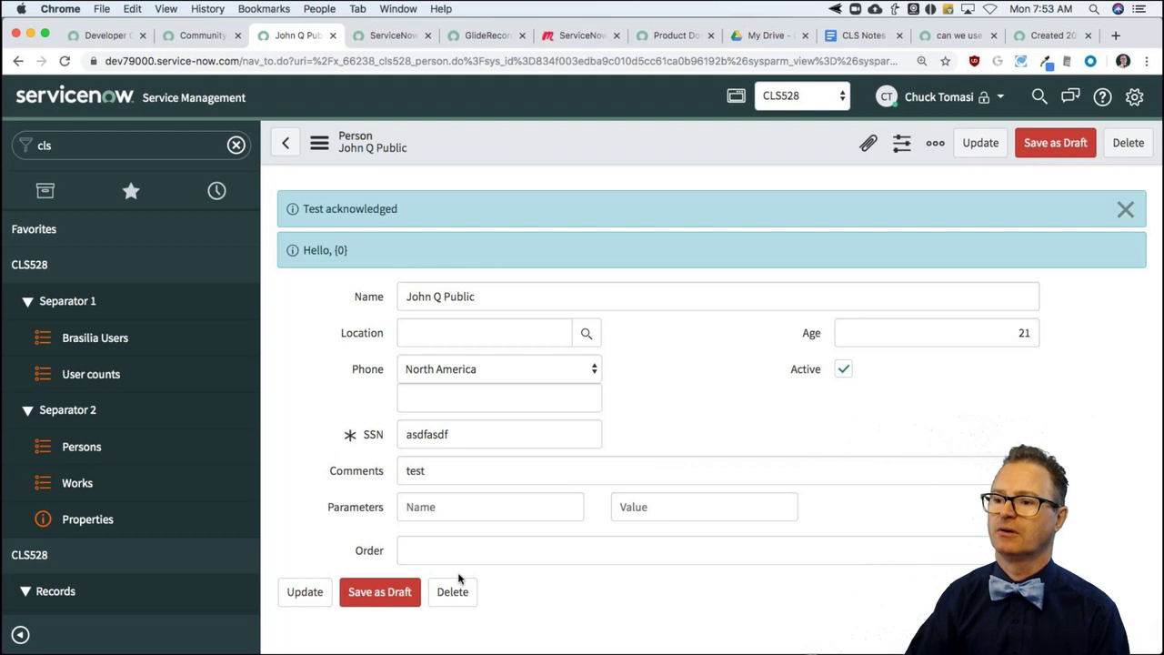
click(432, 552)
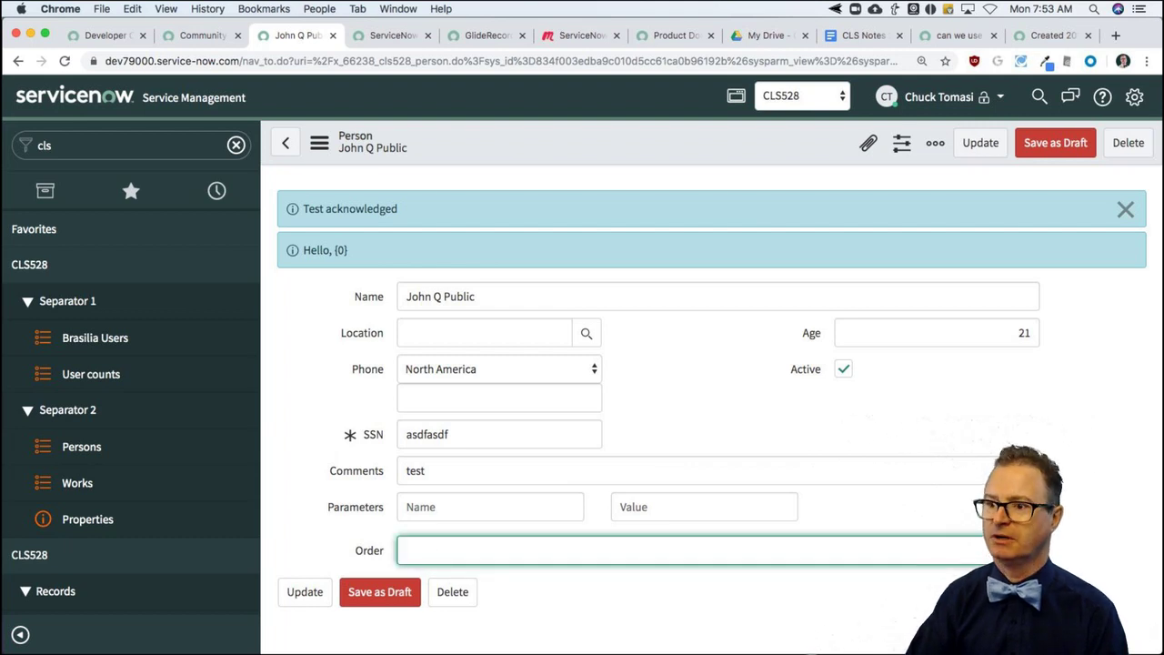
click(382, 593)
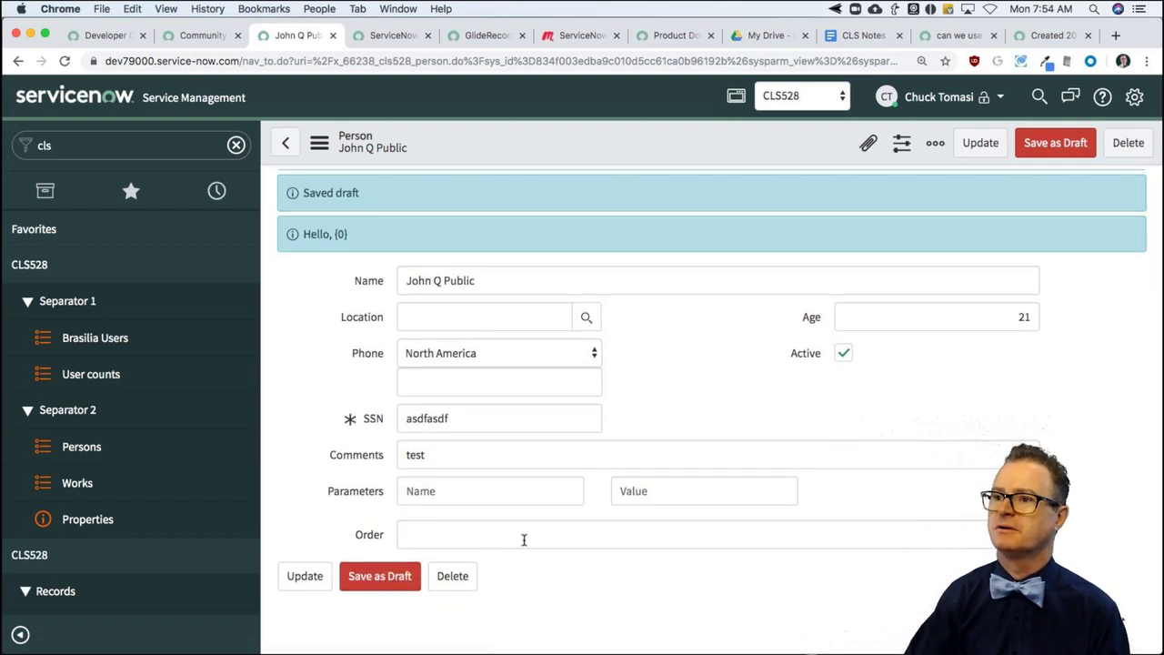
Step: Review the Record updated rule's settings, set its scripted Condition to current.comments.toUpperCase() == 'TEST', and update the rule
click(404, 36)
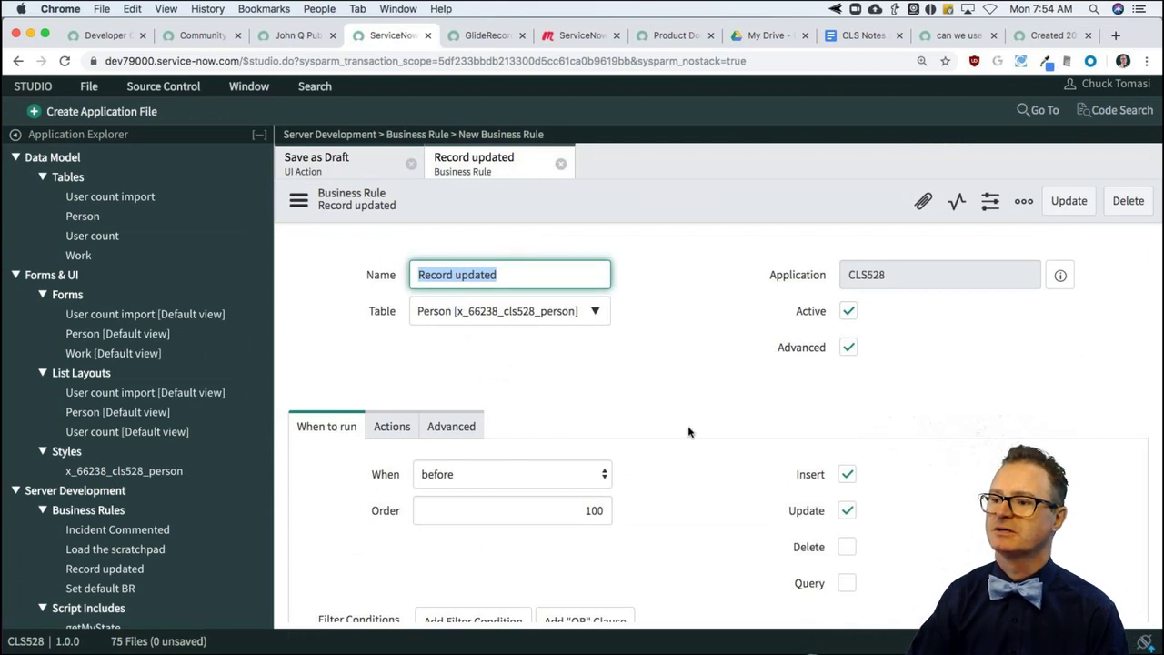
scroll(688, 432, down, 3)
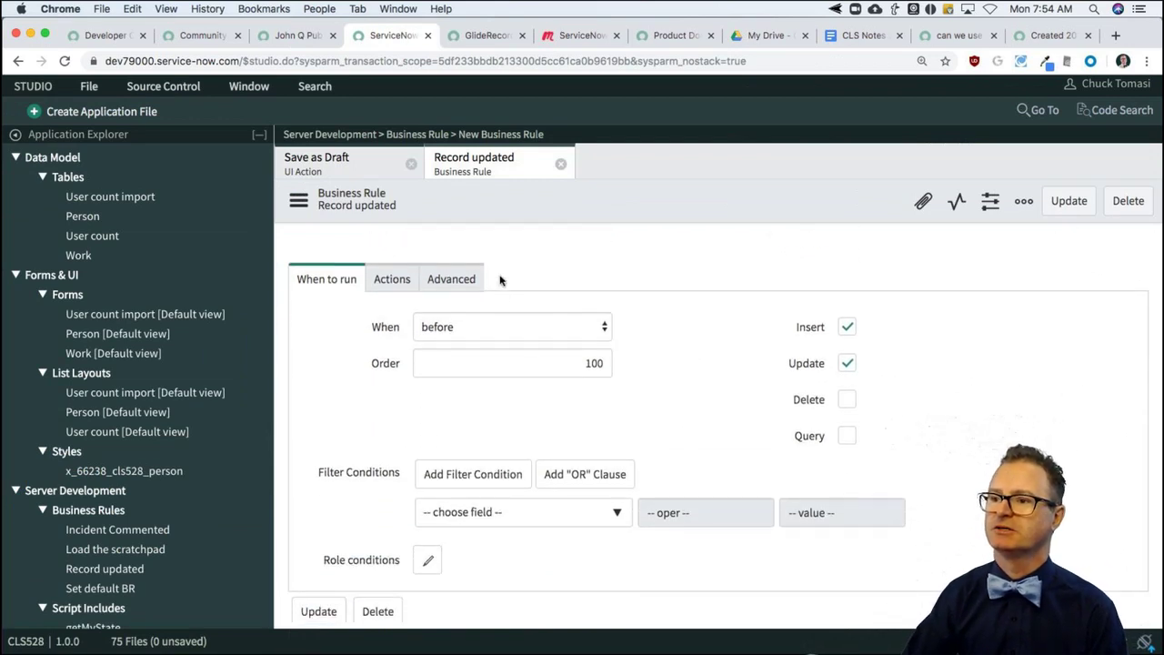
click(474, 279)
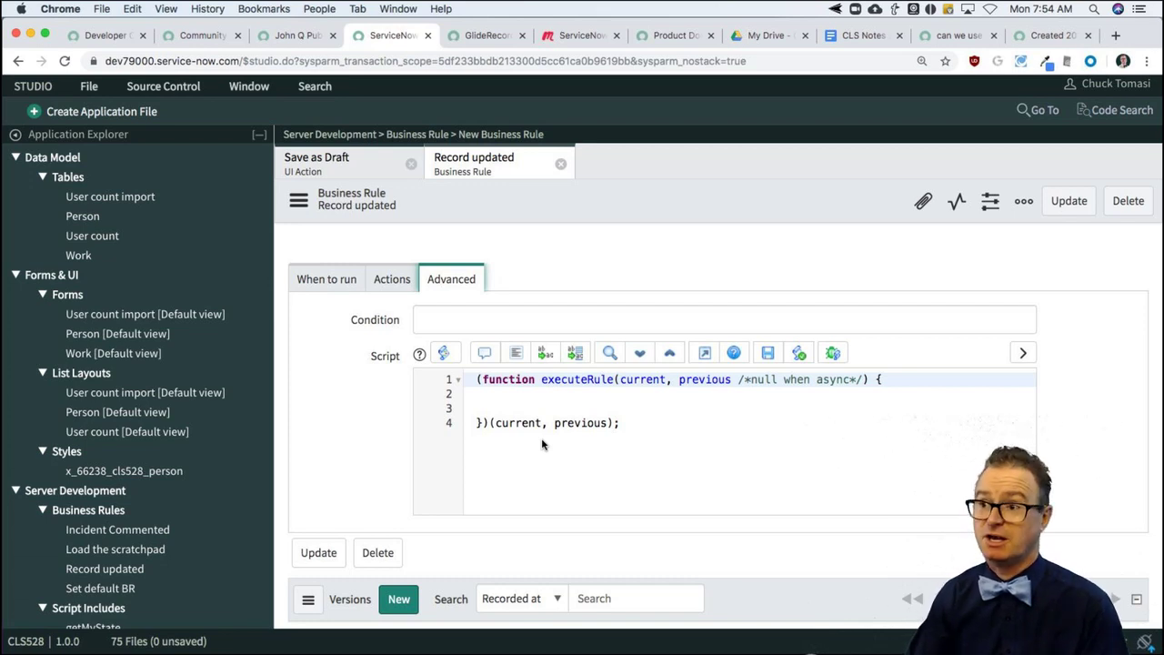
click(331, 280)
click(383, 278)
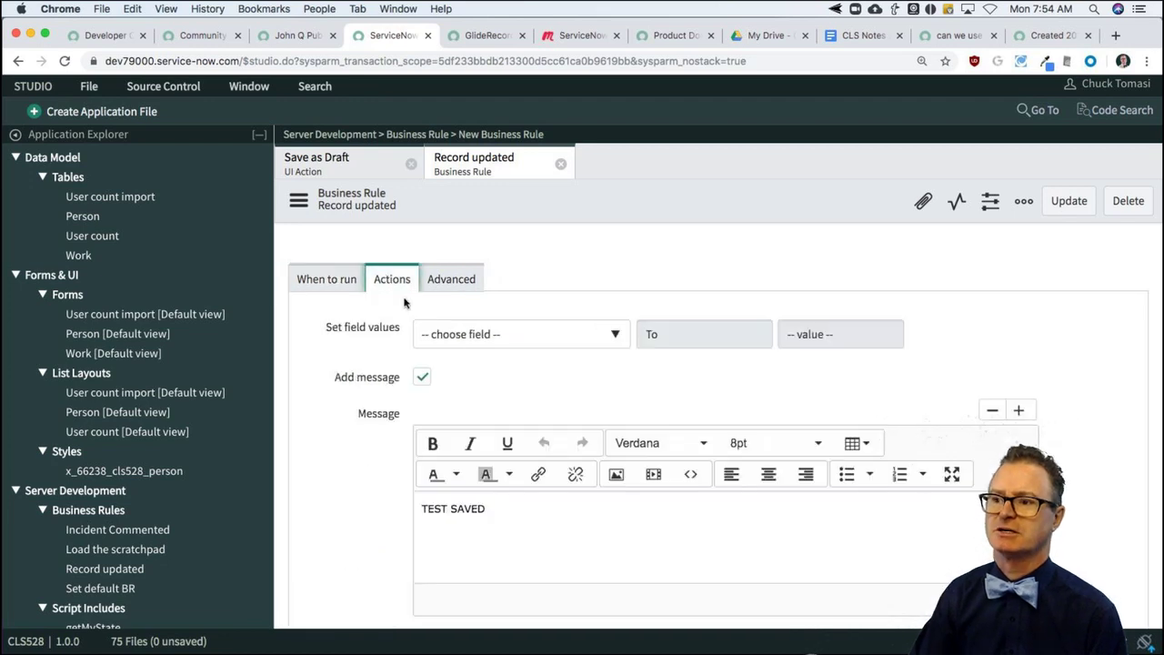
click(455, 280)
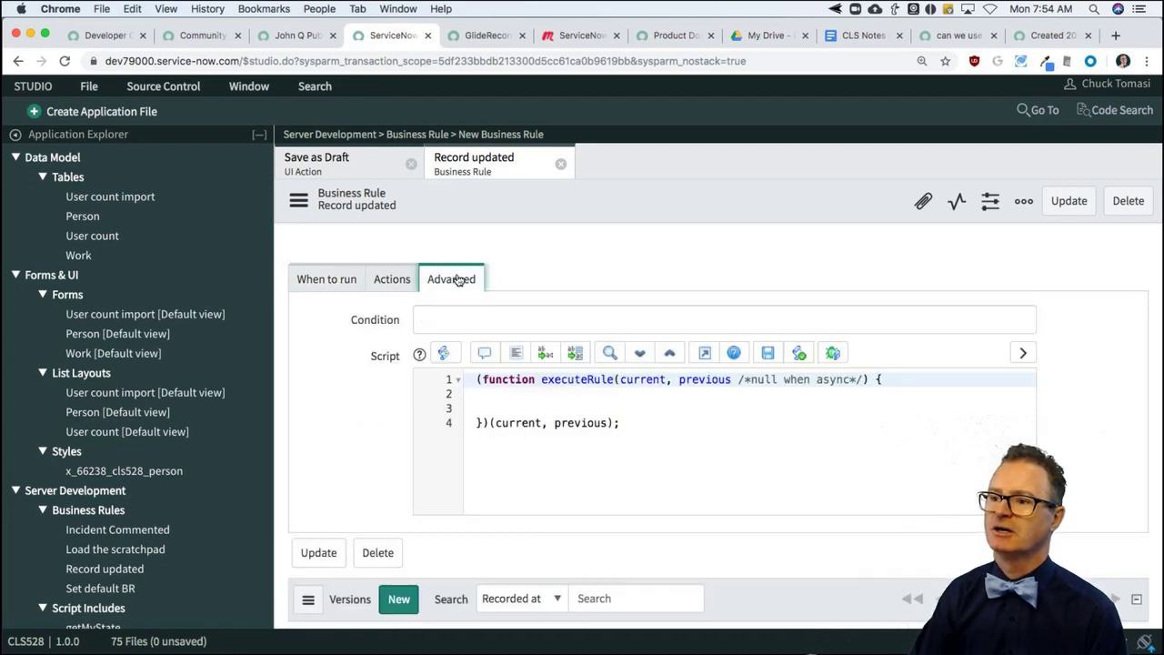
click(514, 322)
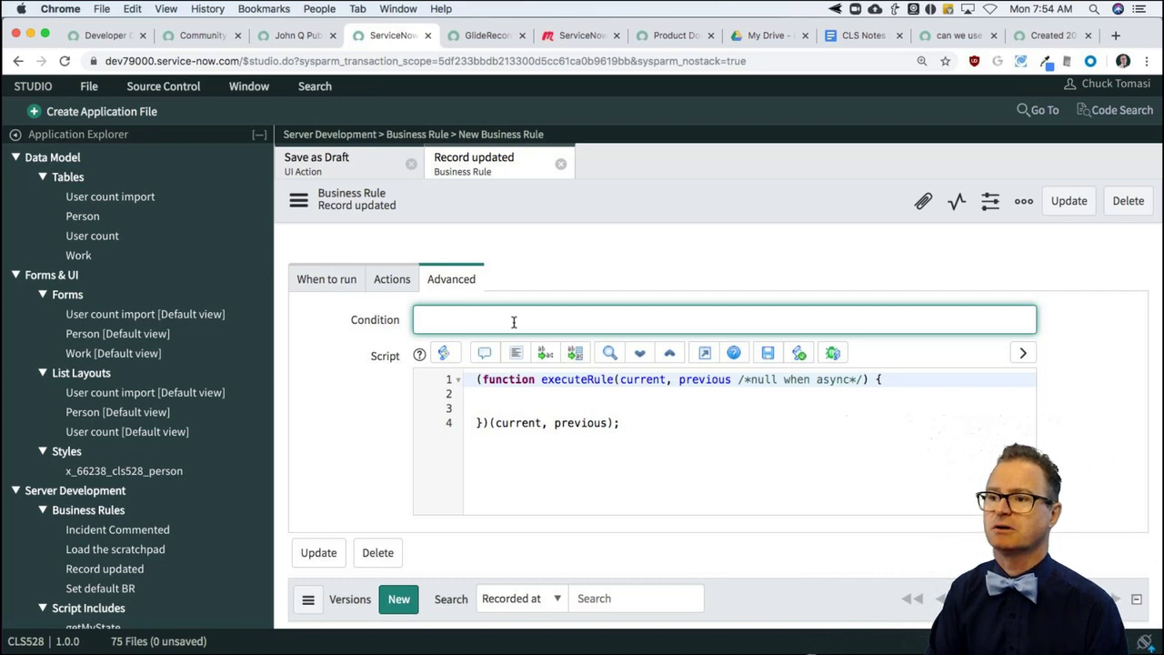
text(current.comments.toU)
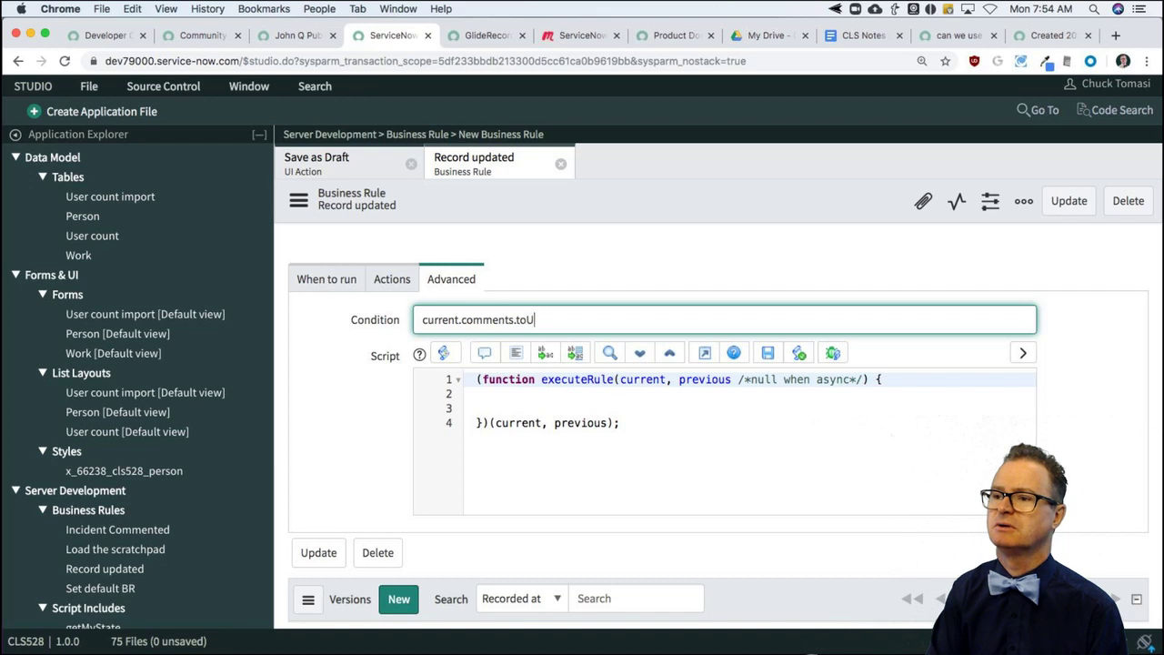
text(pperCase() == 'TEST)
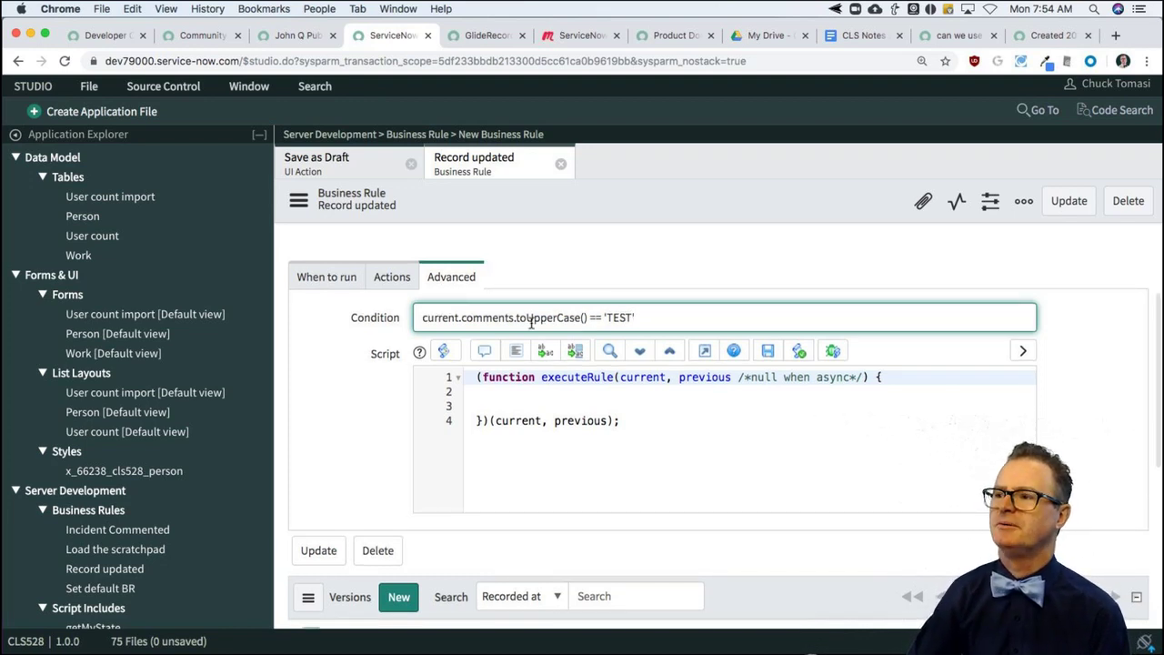
click(1064, 201)
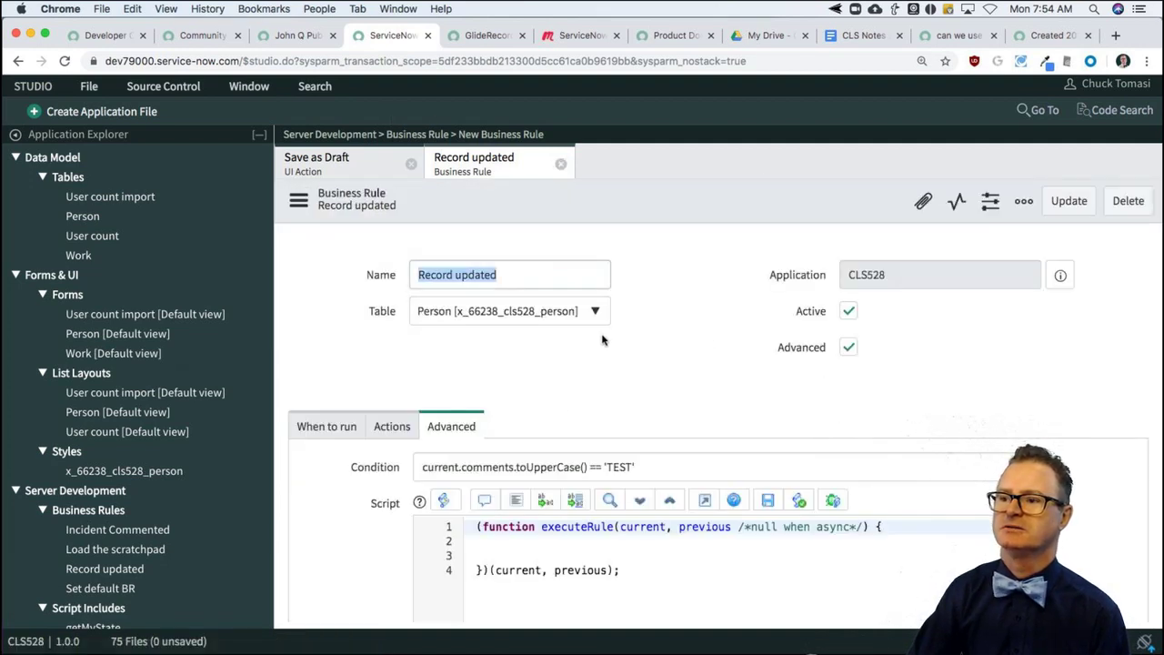
Step: Save the Person record as a draft again, keeping lowercase test as its comments, to test the uppercase condition
click(307, 38)
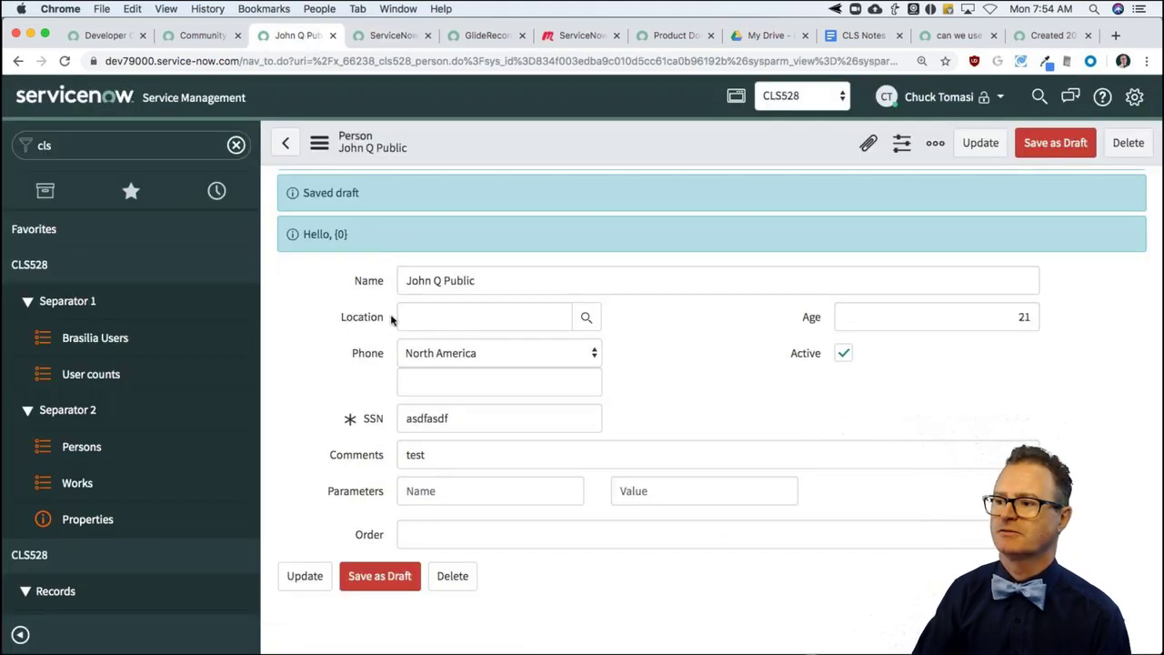
click(1032, 540)
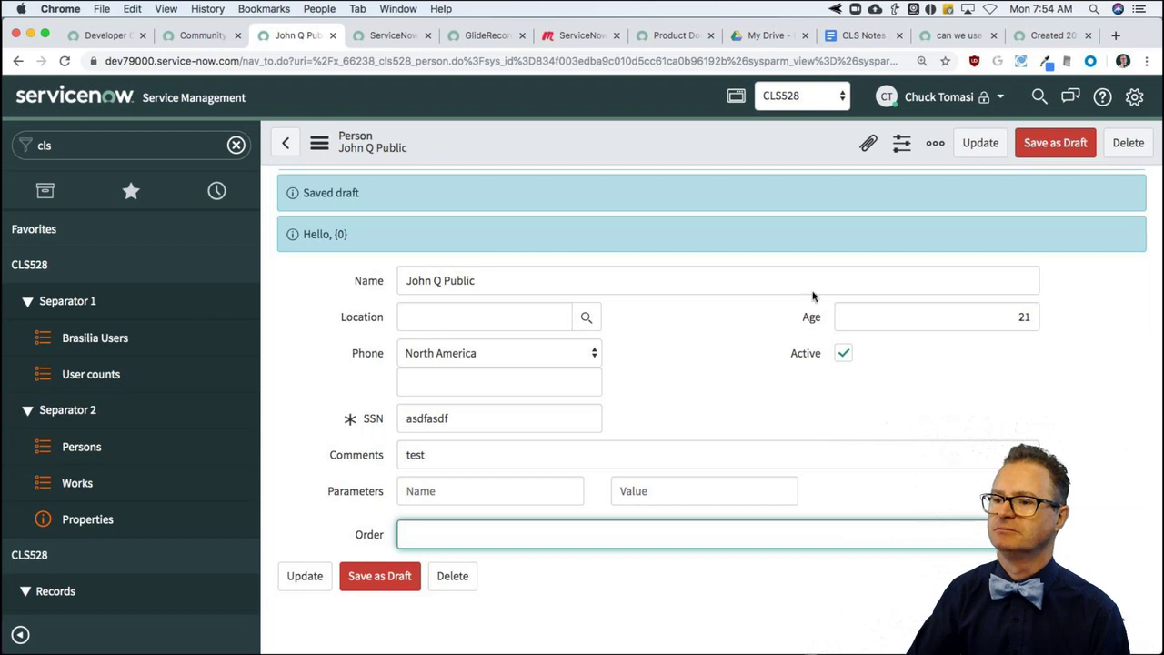
click(403, 576)
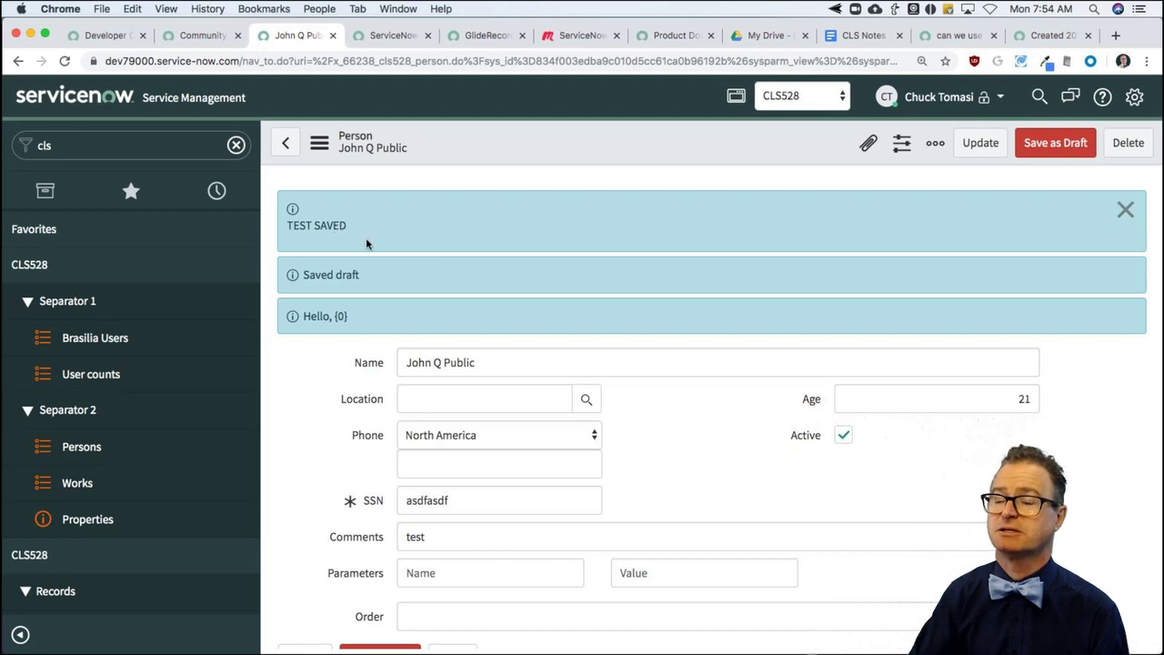
Step: Add gs.addInfoMessage('Script was run'); to the Record updated business rule's script and update the rule
click(392, 36)
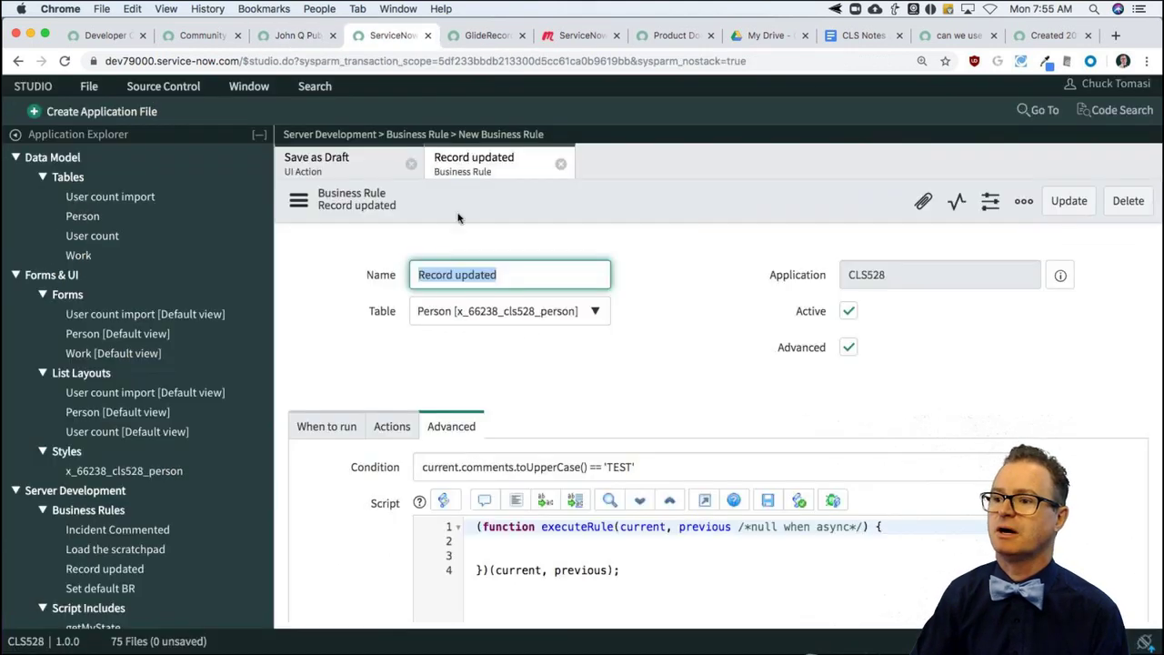
click(550, 552)
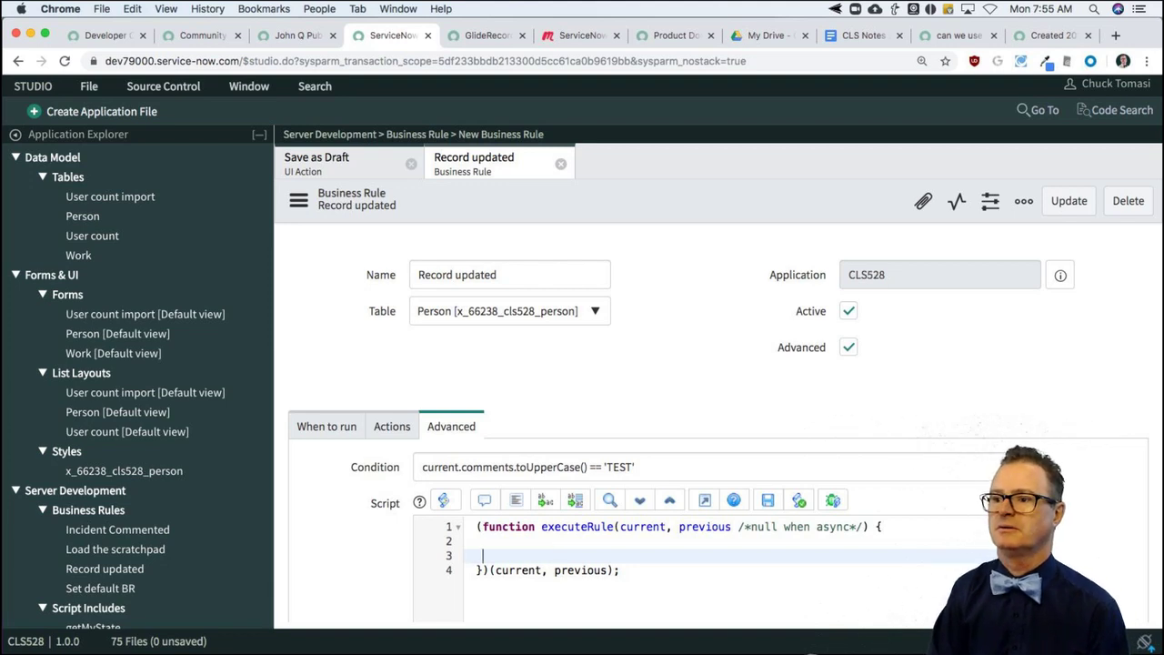
key(Tab)
text(gs.a)
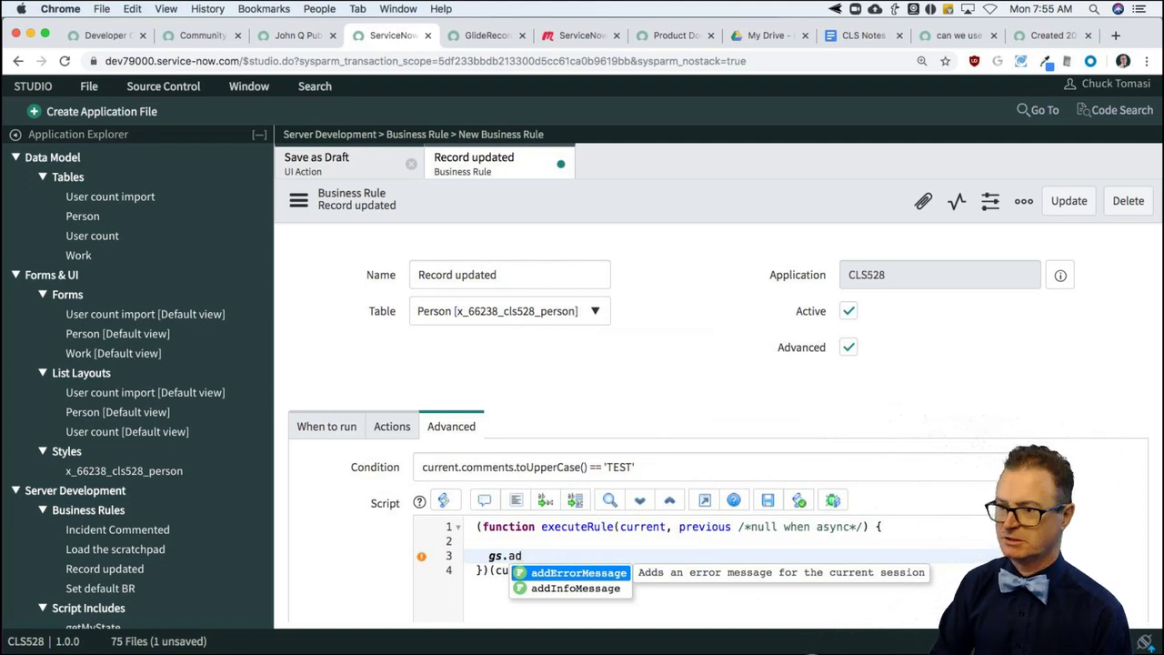
key(Down)
key(Return)
text('Script w)
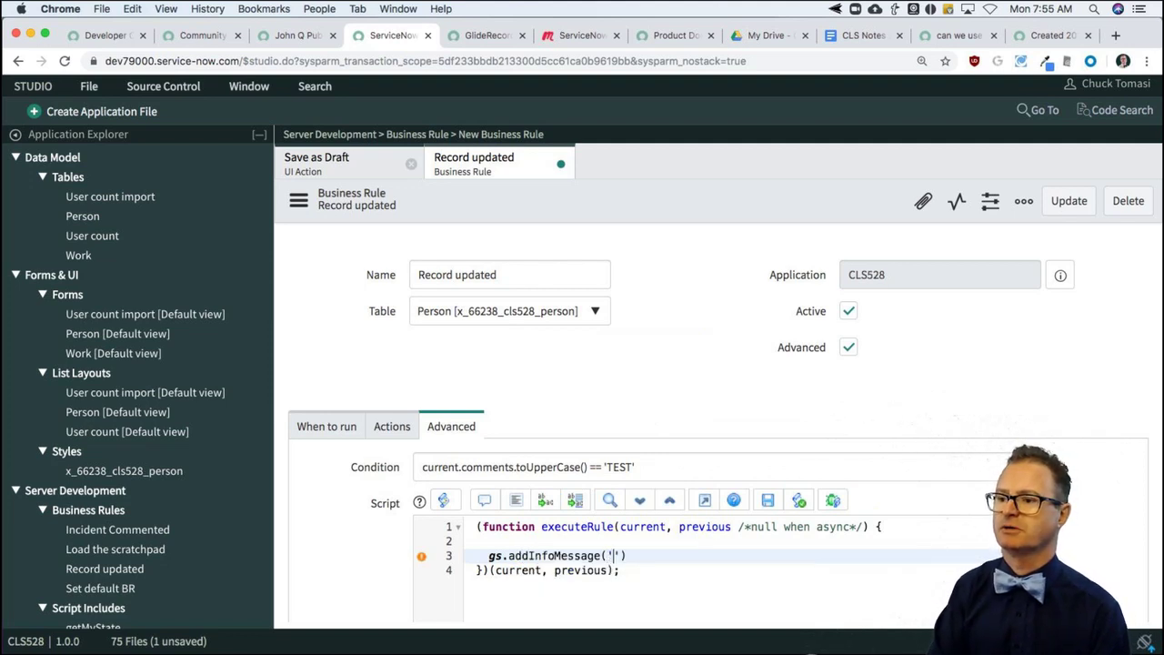
text(as run'))
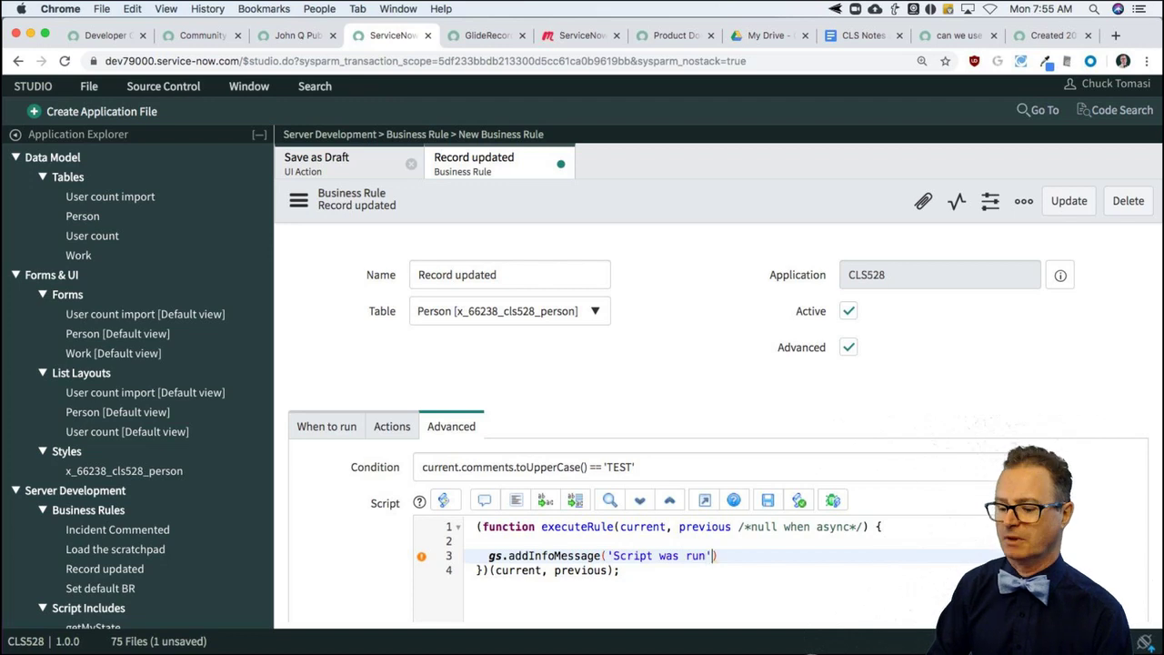
text(;)
key(Return)
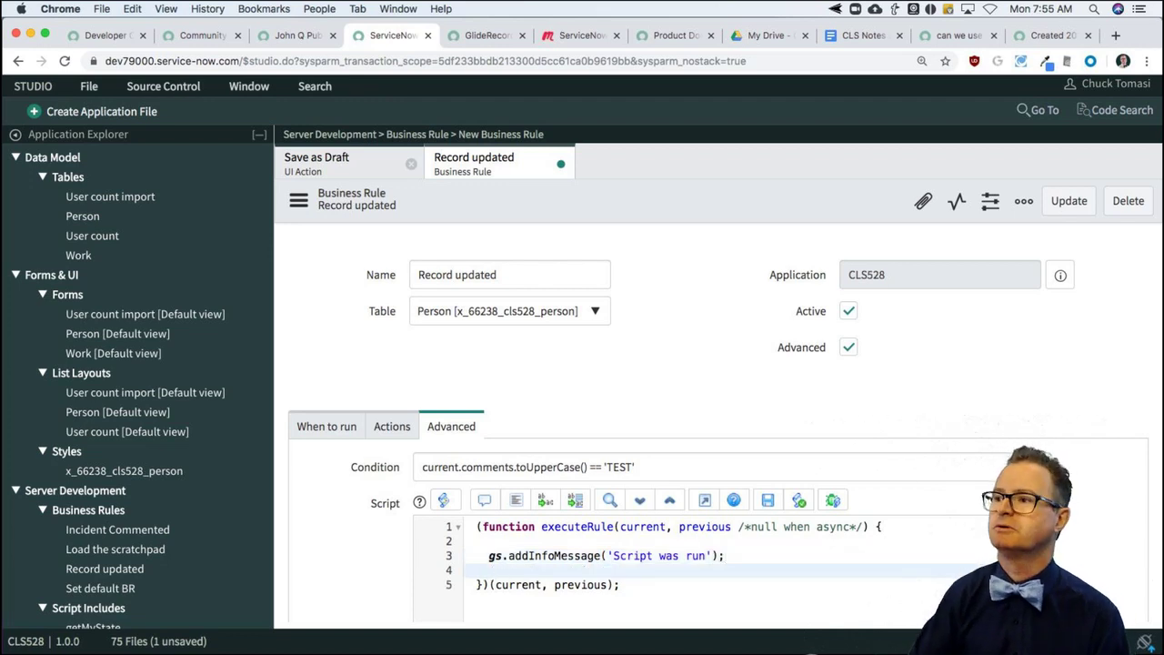
click(1069, 200)
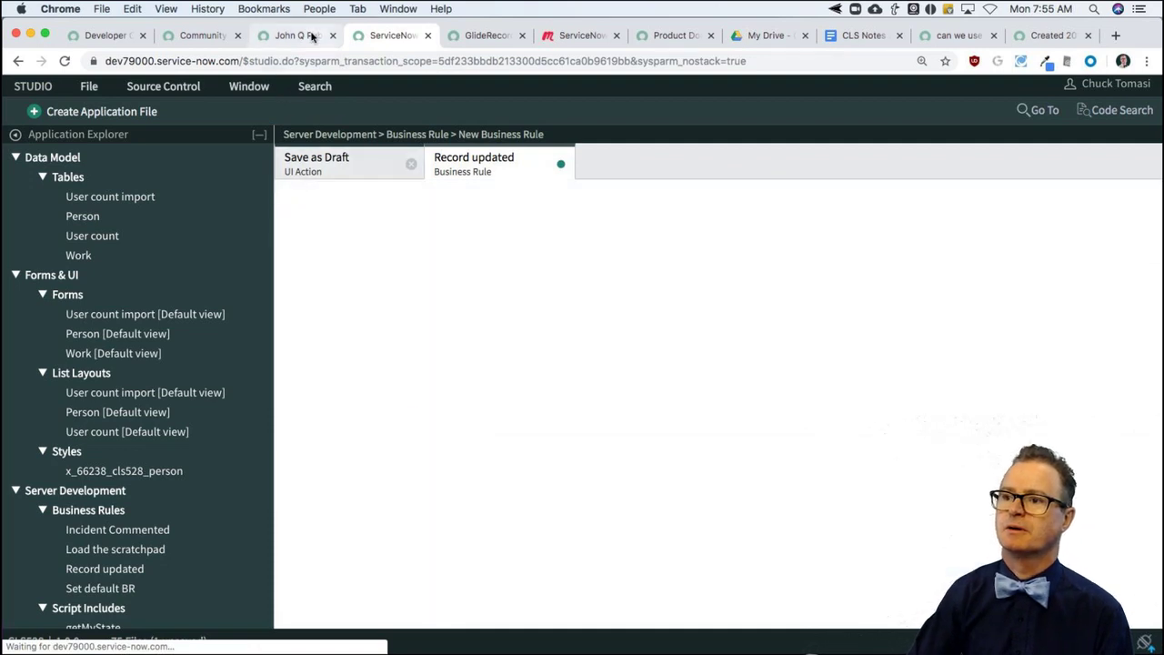
Step: Switch to the open Person record, dismiss the old messages, and save it as a draft to test the rule's script
click(305, 36)
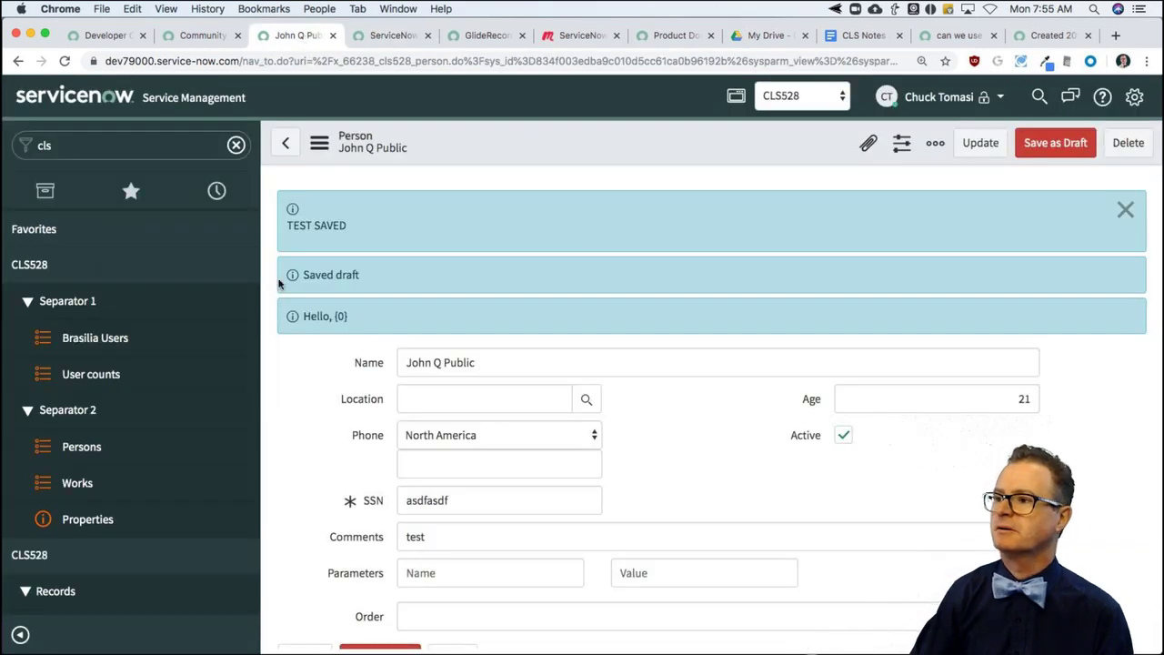
click(1124, 209)
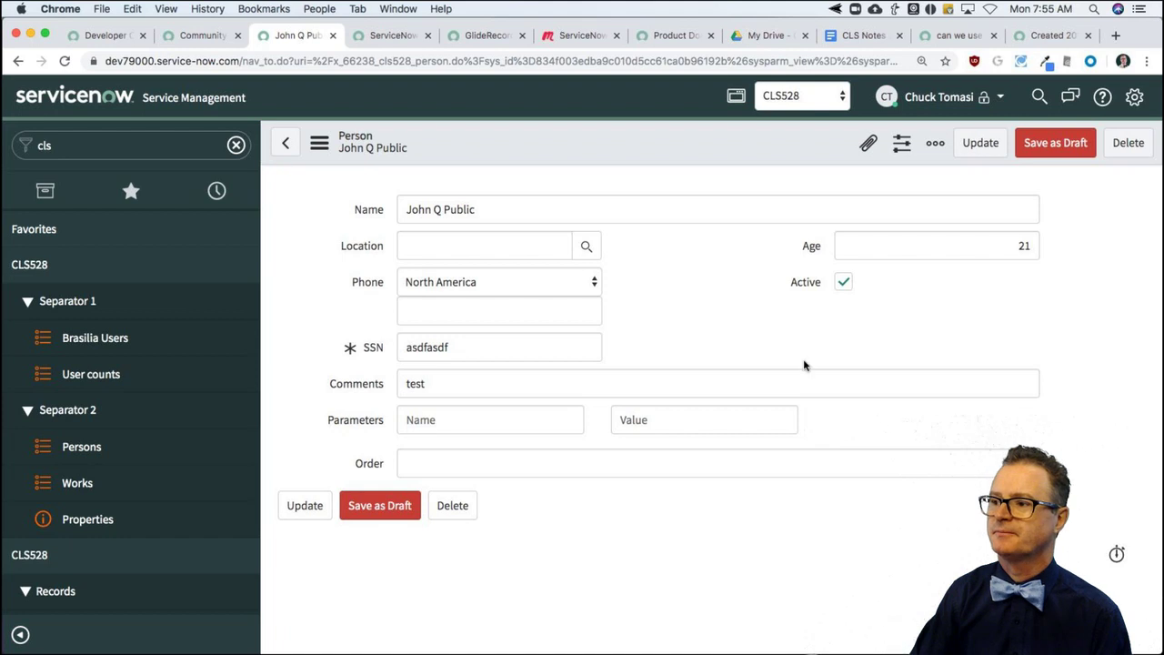
click(1018, 465)
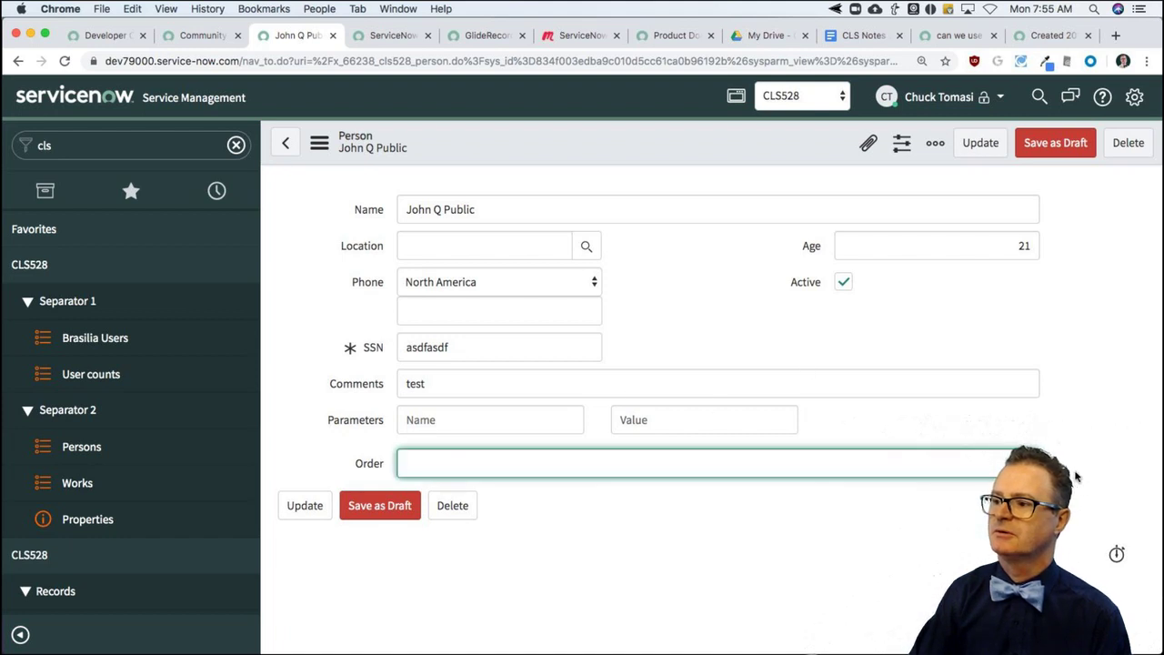
click(401, 506)
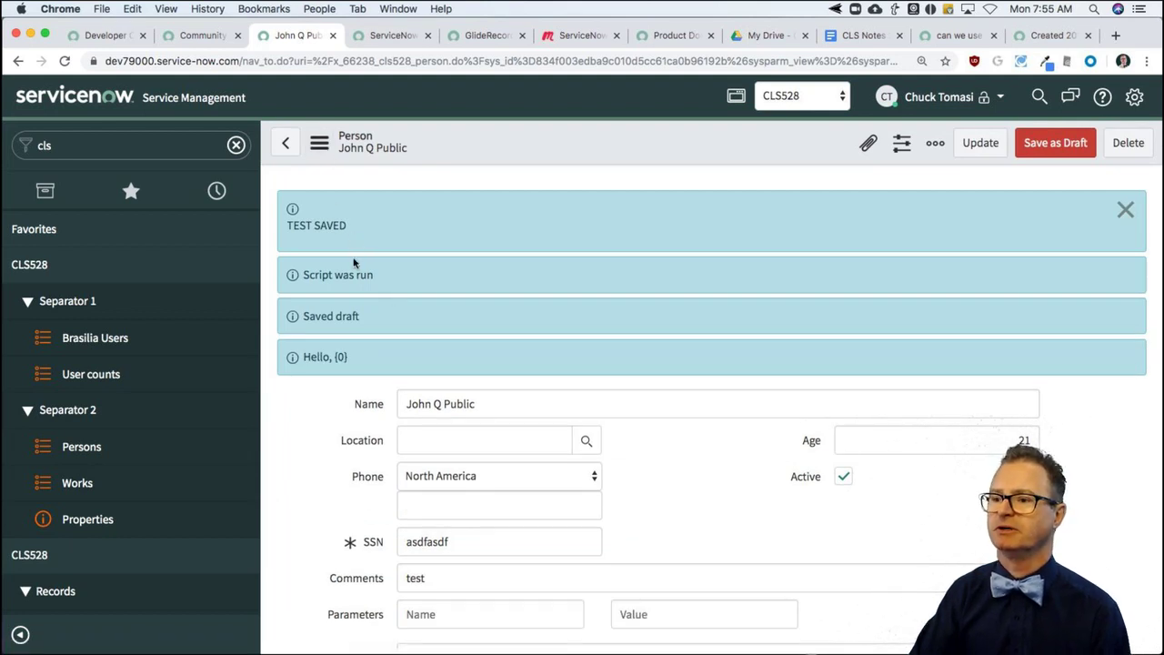
Step: Change the Person record's comments to hi and save the record to test the rule with non-matching comments
scroll(349, 418, down, 3)
drag(425, 459, 383, 463)
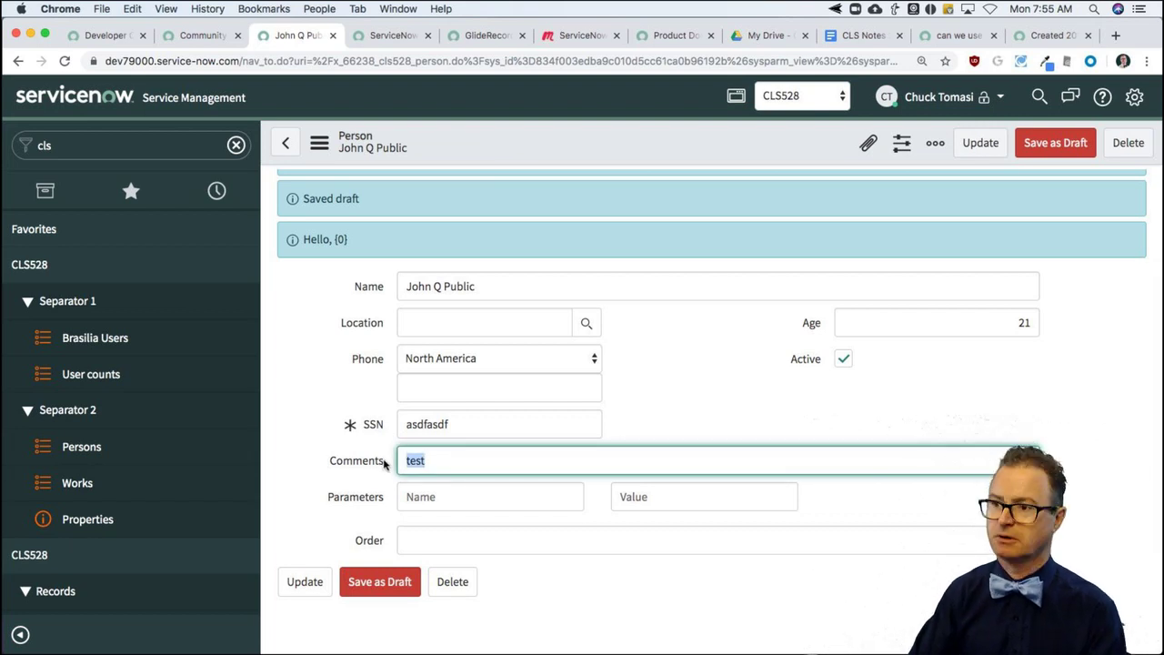
text(hi)
click(516, 153)
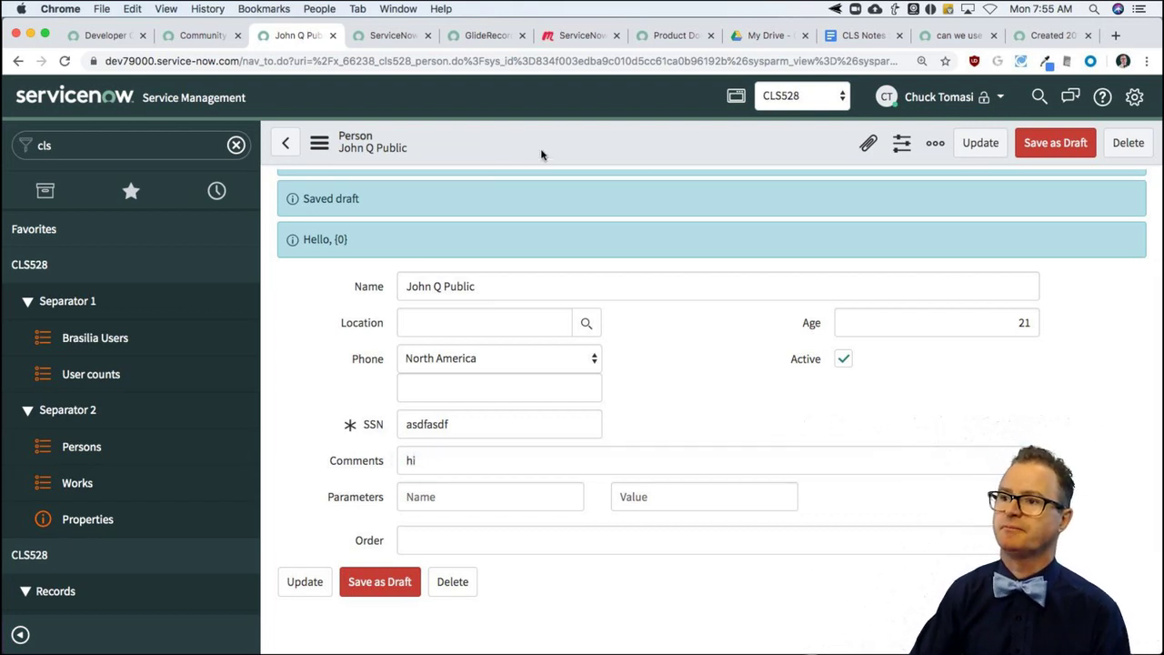
right_click(541, 154)
click(596, 165)
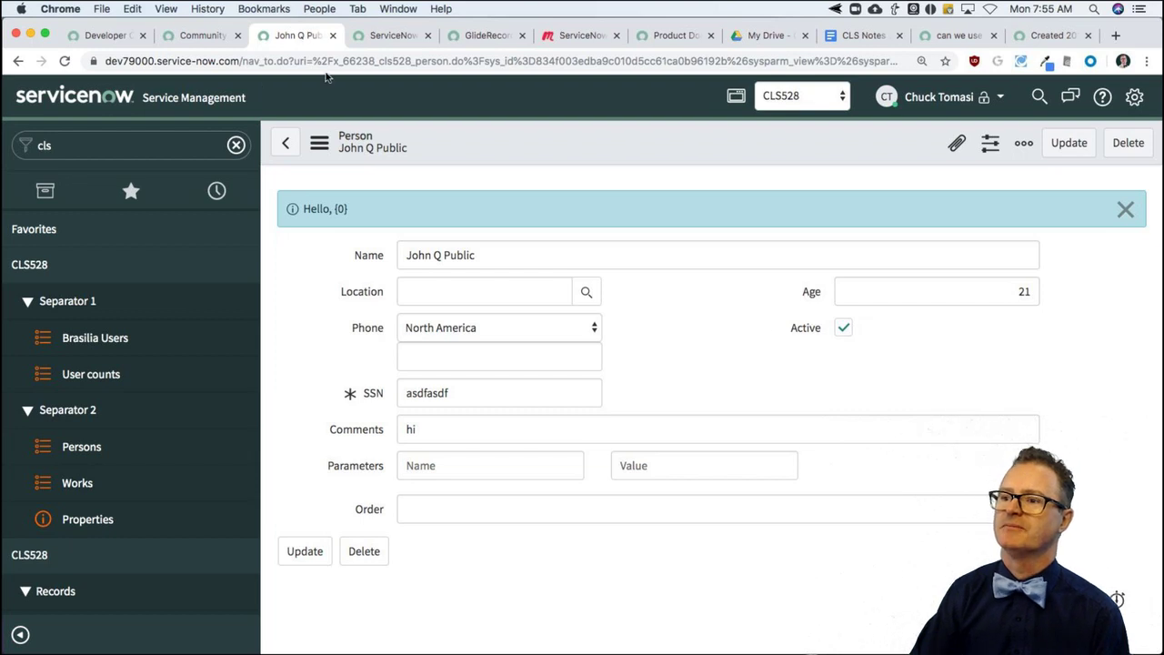
Step: Add an action to the Record updated business rule that sets the Order field to 100
click(393, 37)
click(402, 430)
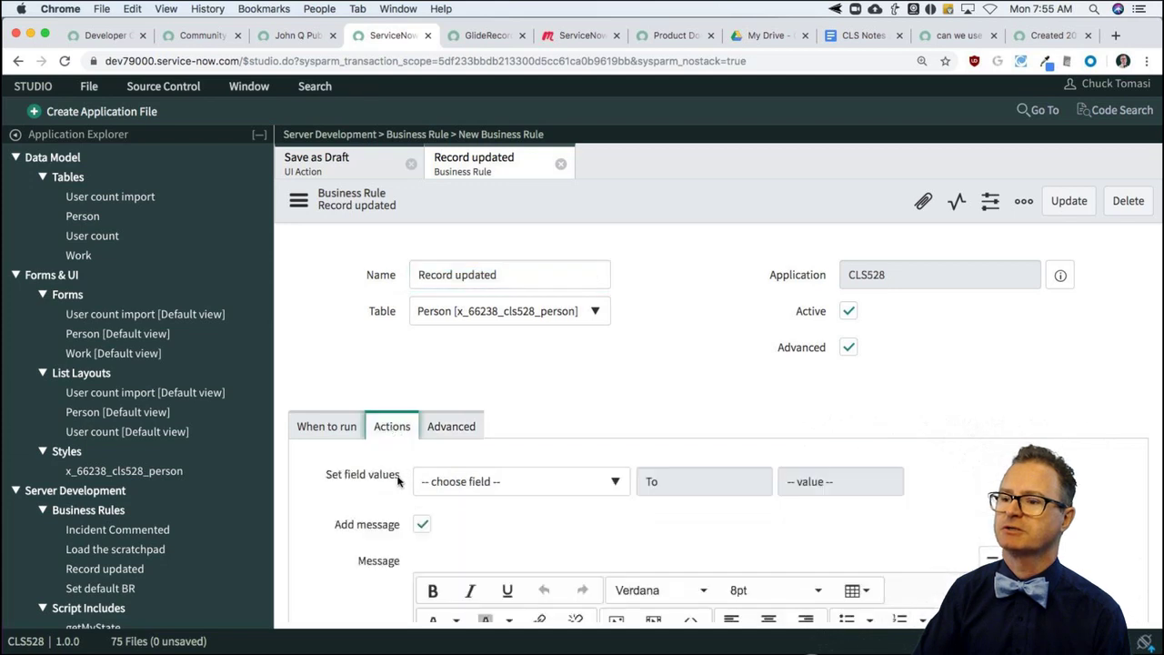
click(466, 491)
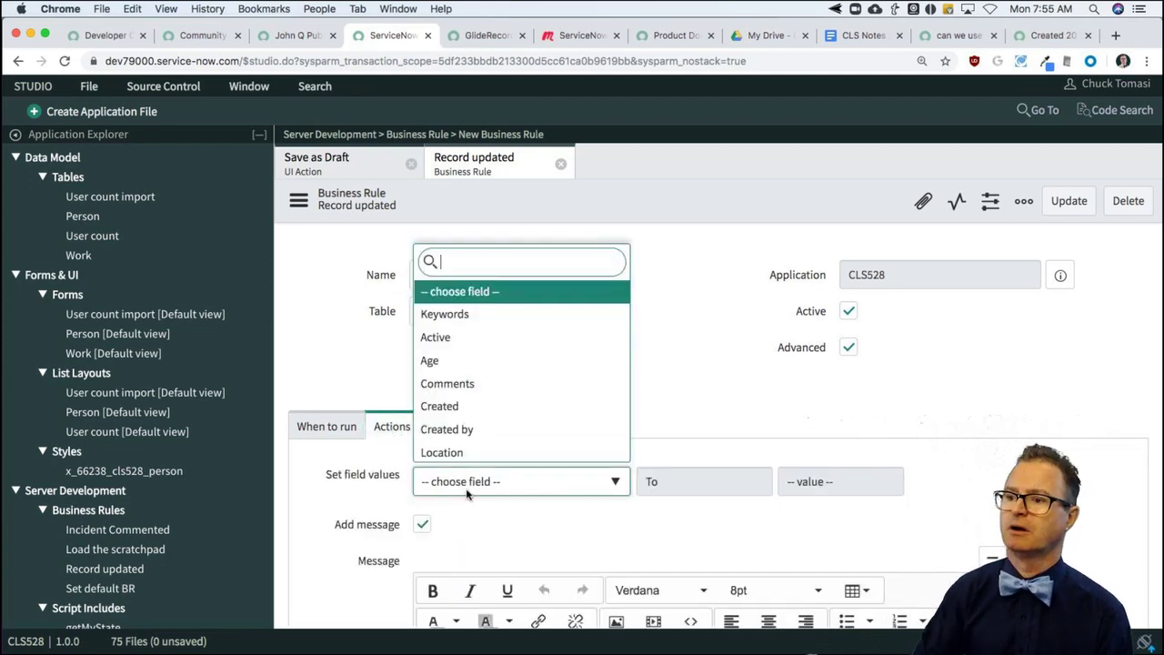
text(or)
click(480, 448)
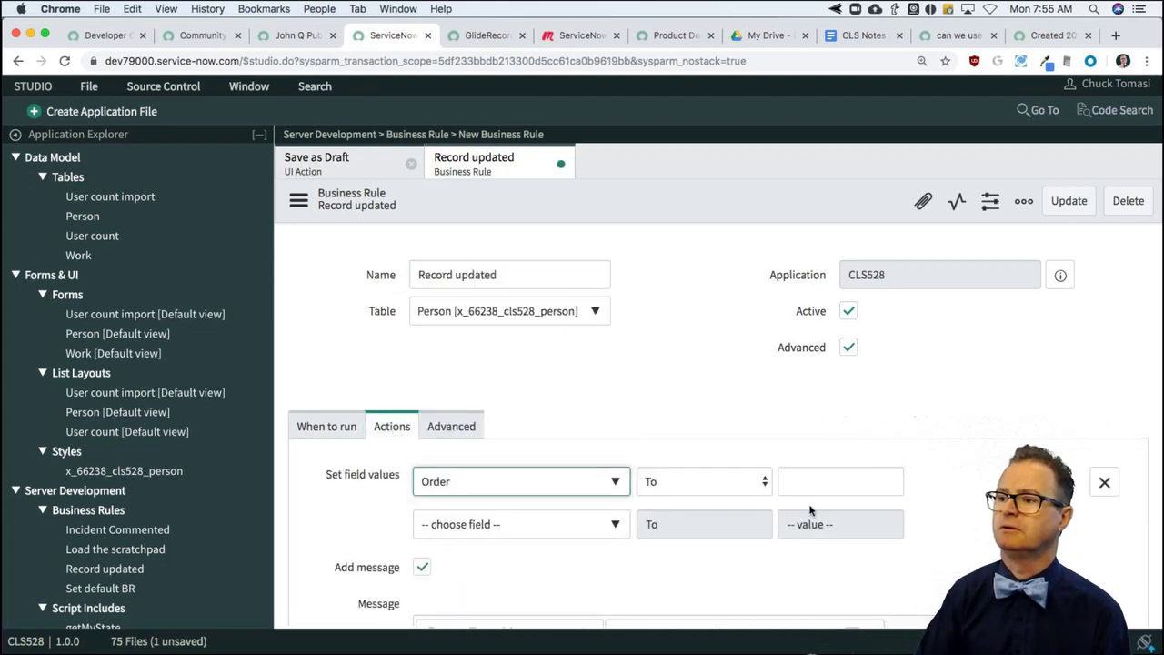
click(811, 486)
text(100)
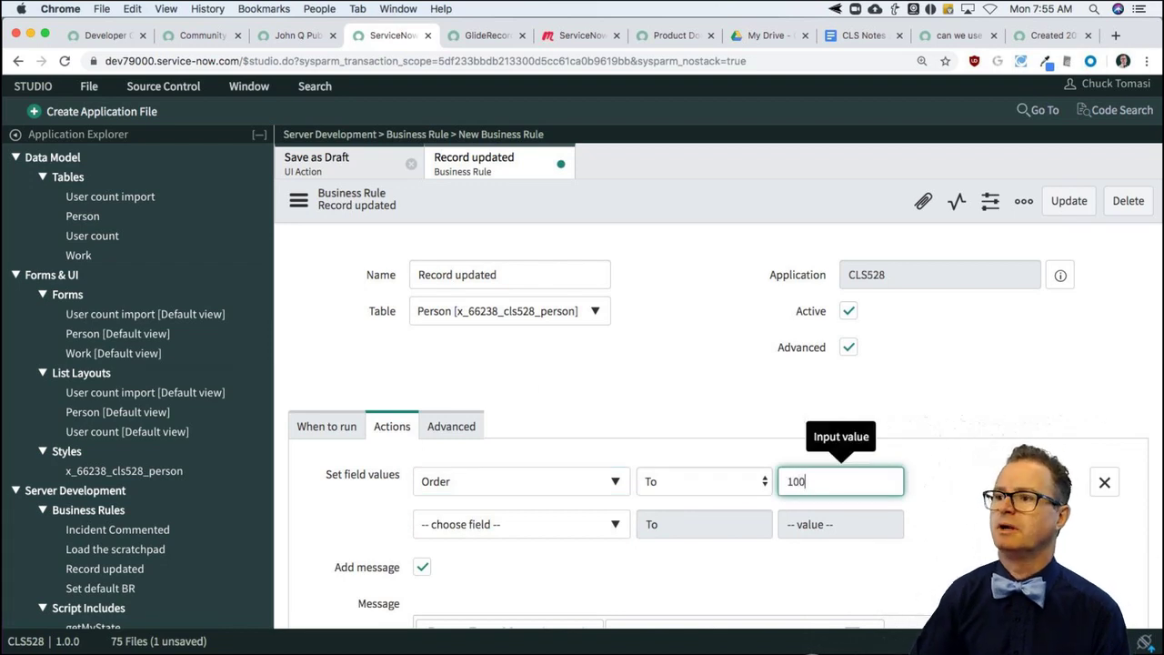
Step: Review the rule's message action, and compare its scripted Condition with the Filter Conditions that determine when it runs
scroll(657, 325, down, 2)
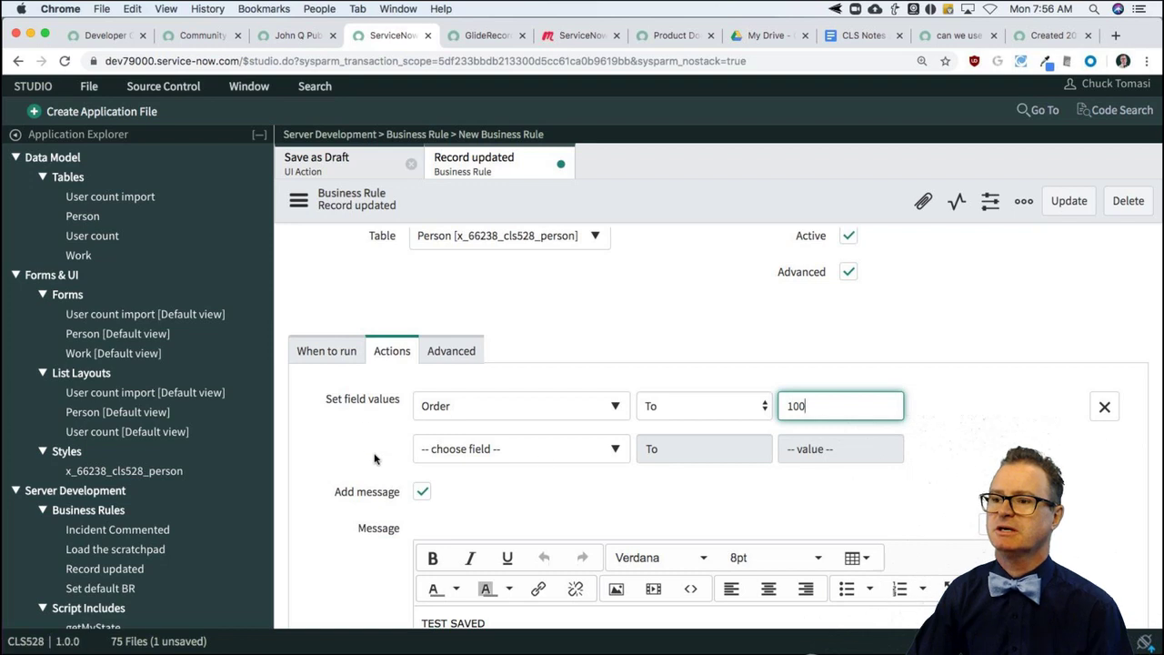
scroll(459, 459, down, 3)
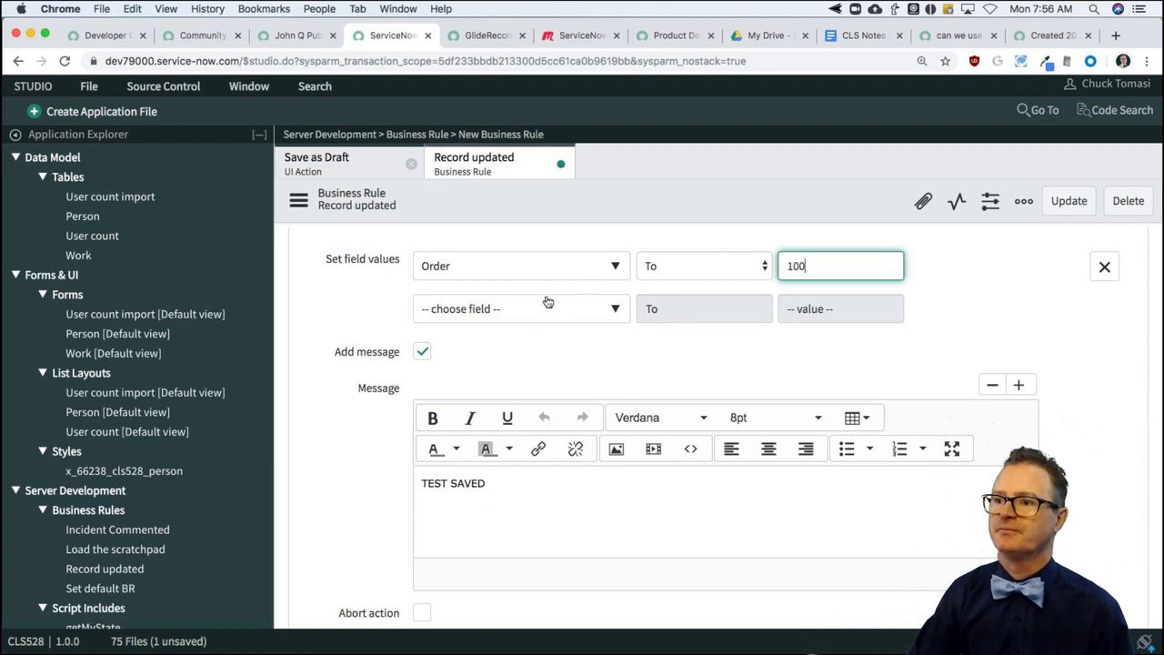
scroll(541, 295, up, 2)
click(462, 289)
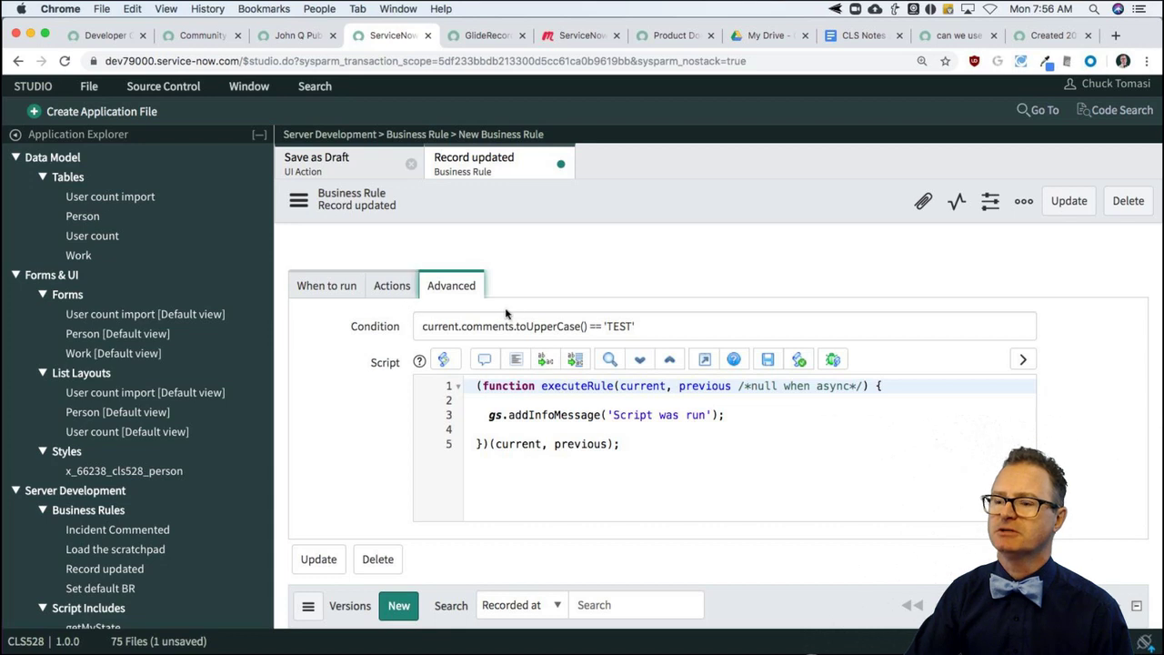
drag(420, 324, 663, 331)
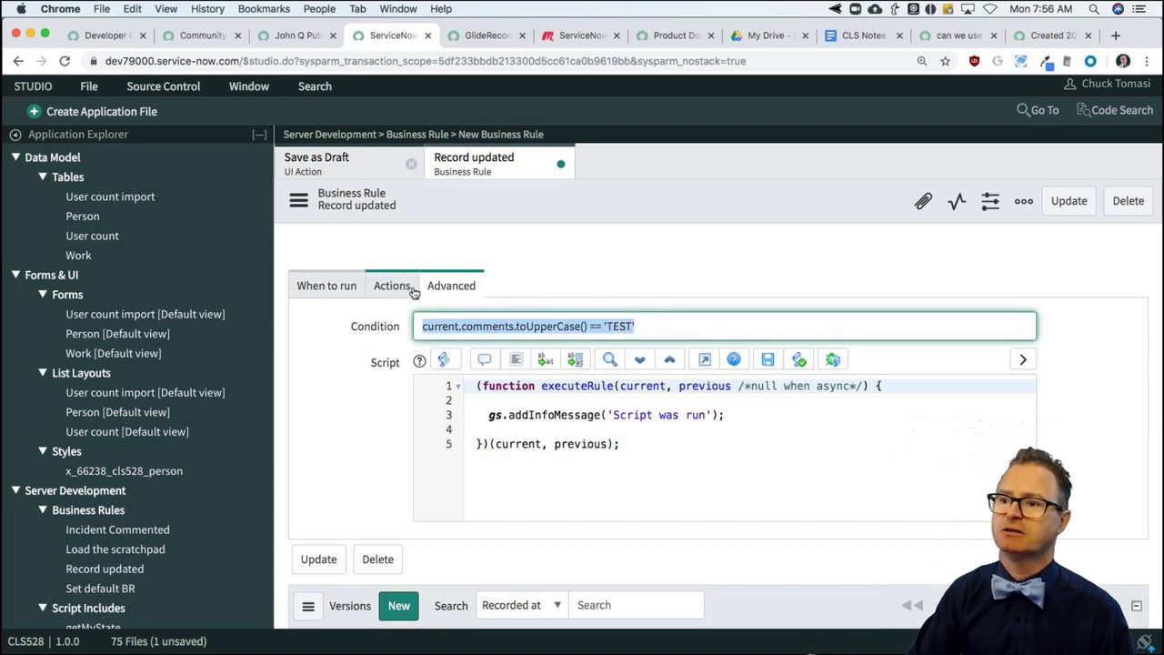
click(325, 289)
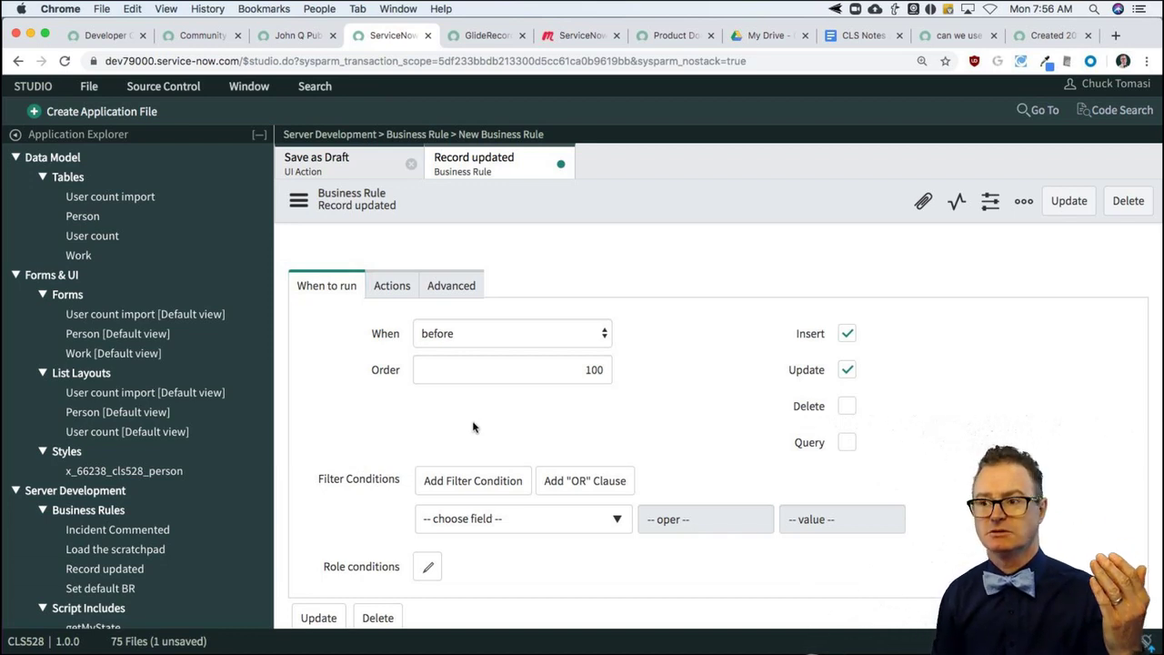
drag(300, 482, 425, 487)
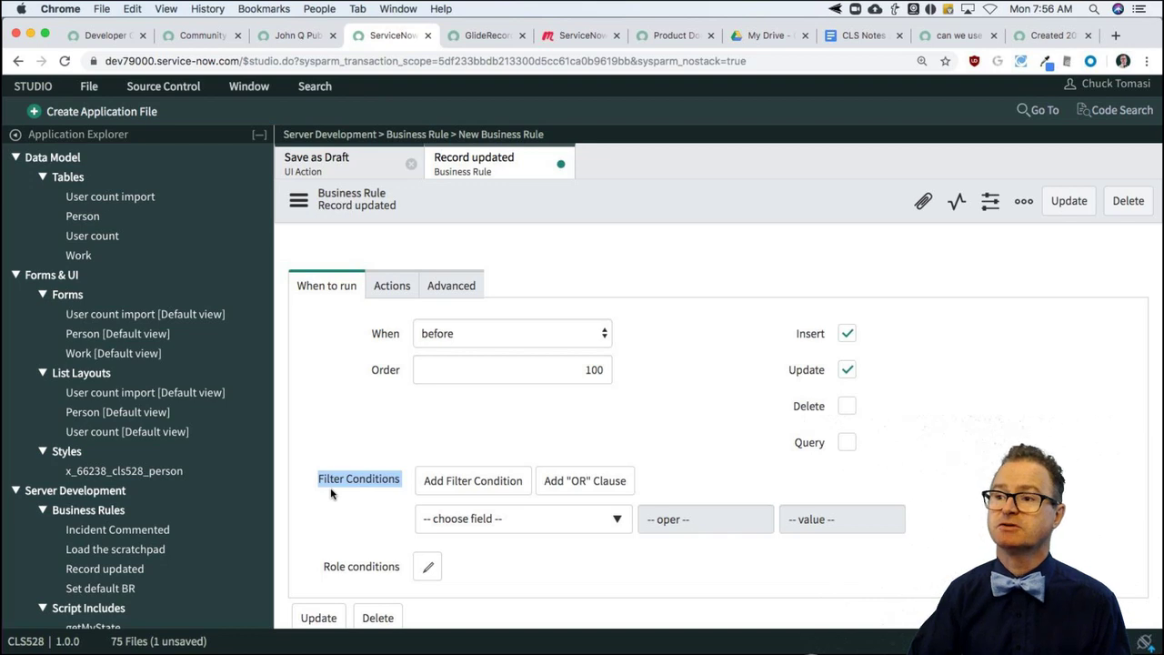
click(446, 289)
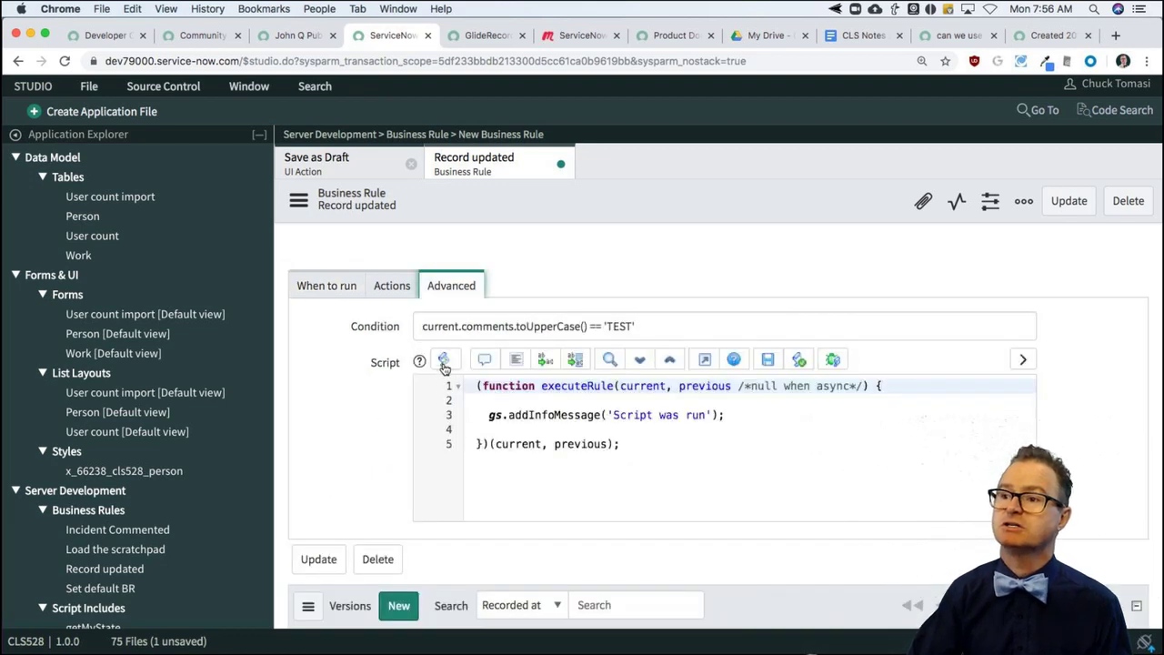
click(657, 328)
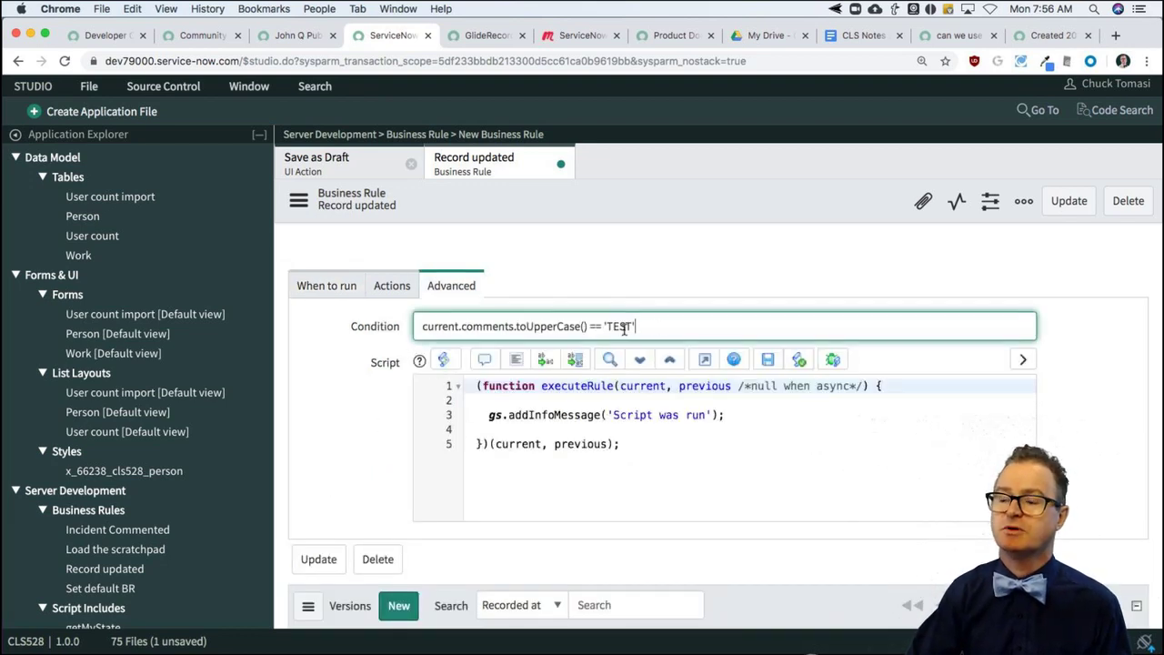
drag(634, 328, 364, 333)
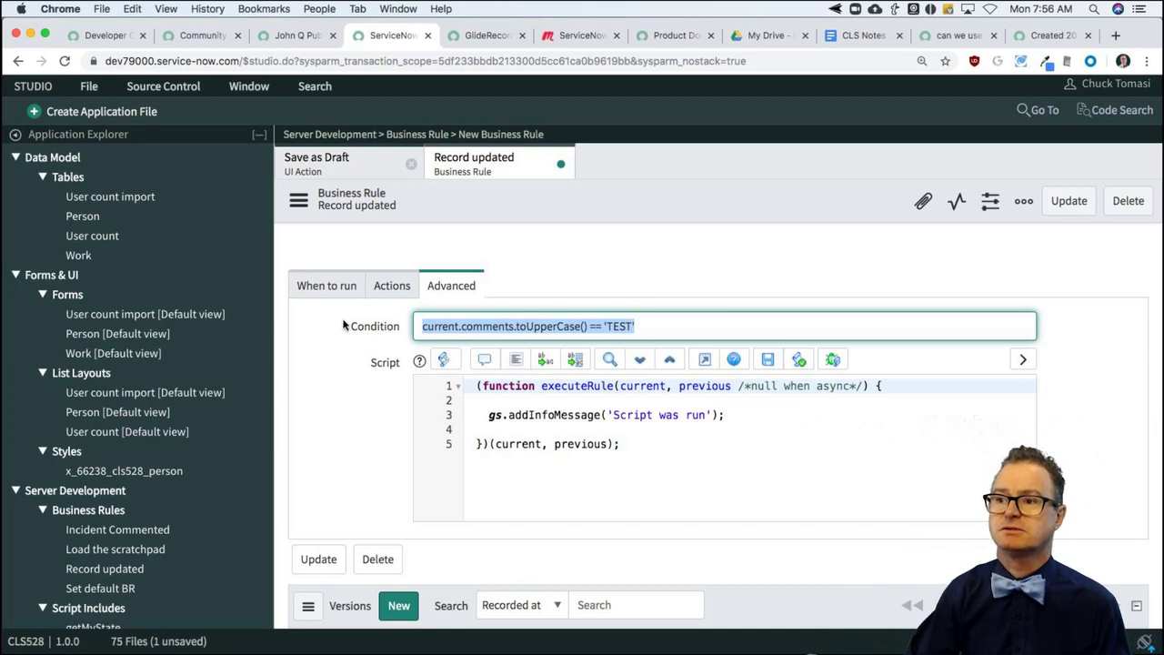
Step: Trace the rule from its run settings through its field and message actions to the scripted Condition and script line
click(328, 286)
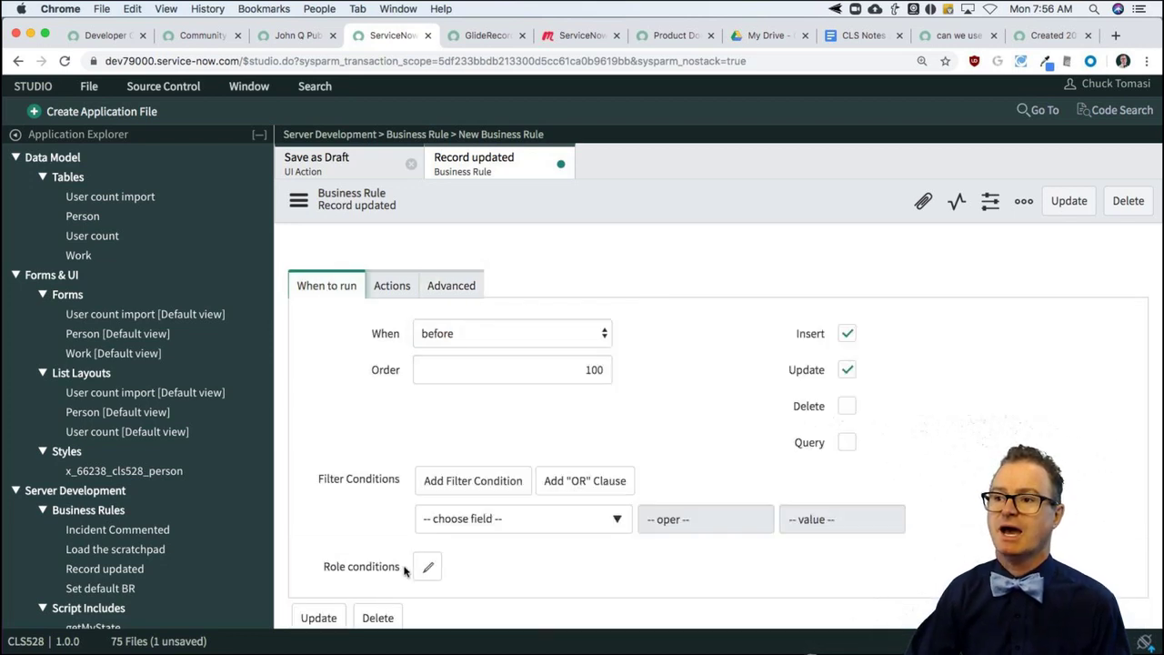
click(392, 288)
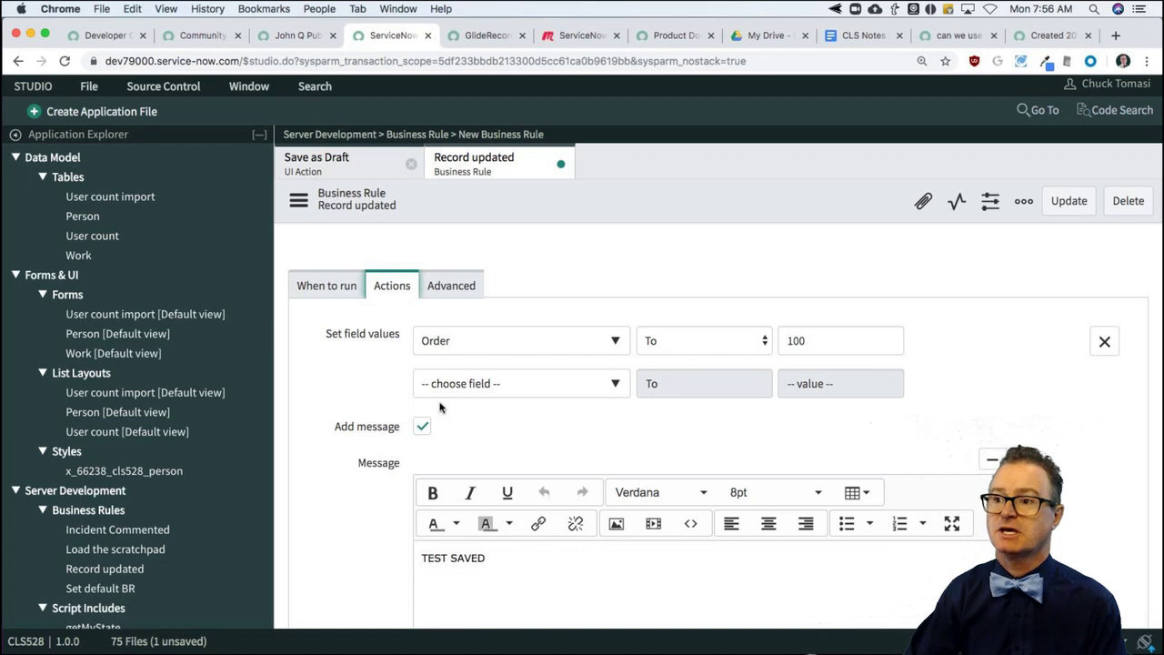
click(305, 287)
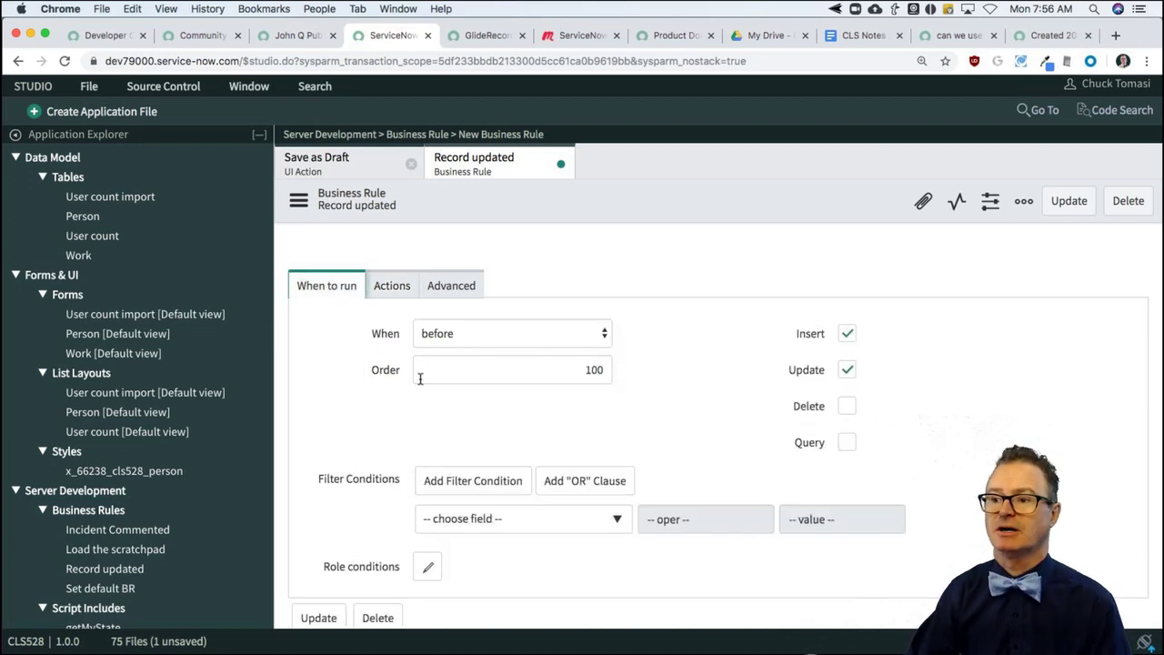
click(383, 287)
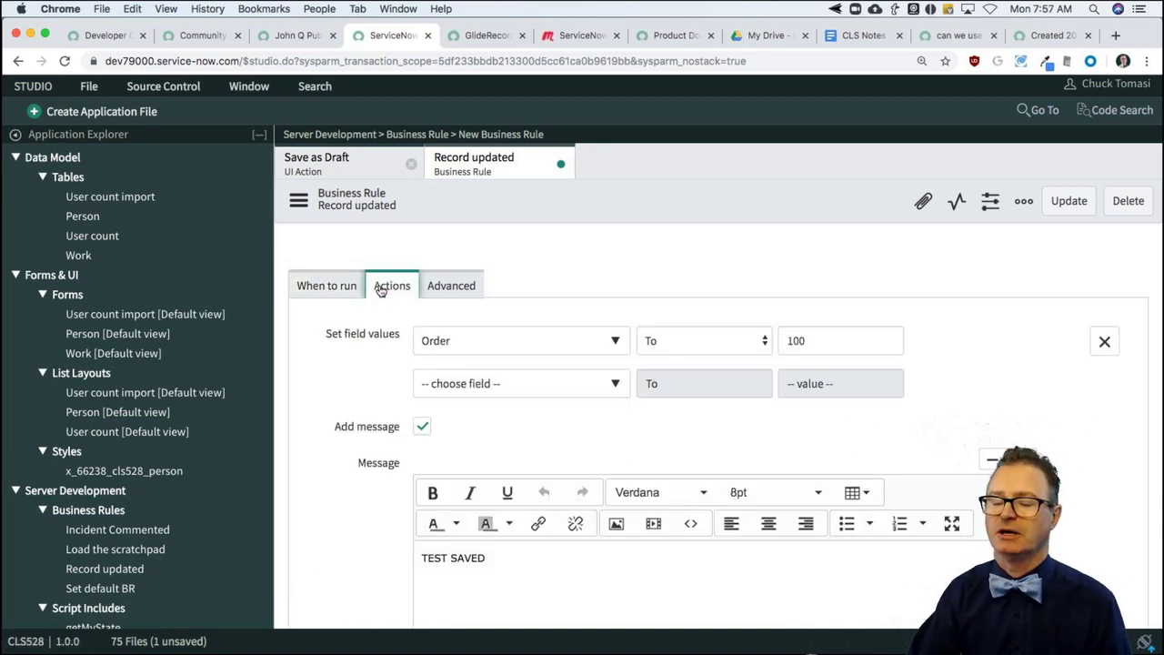
click(433, 286)
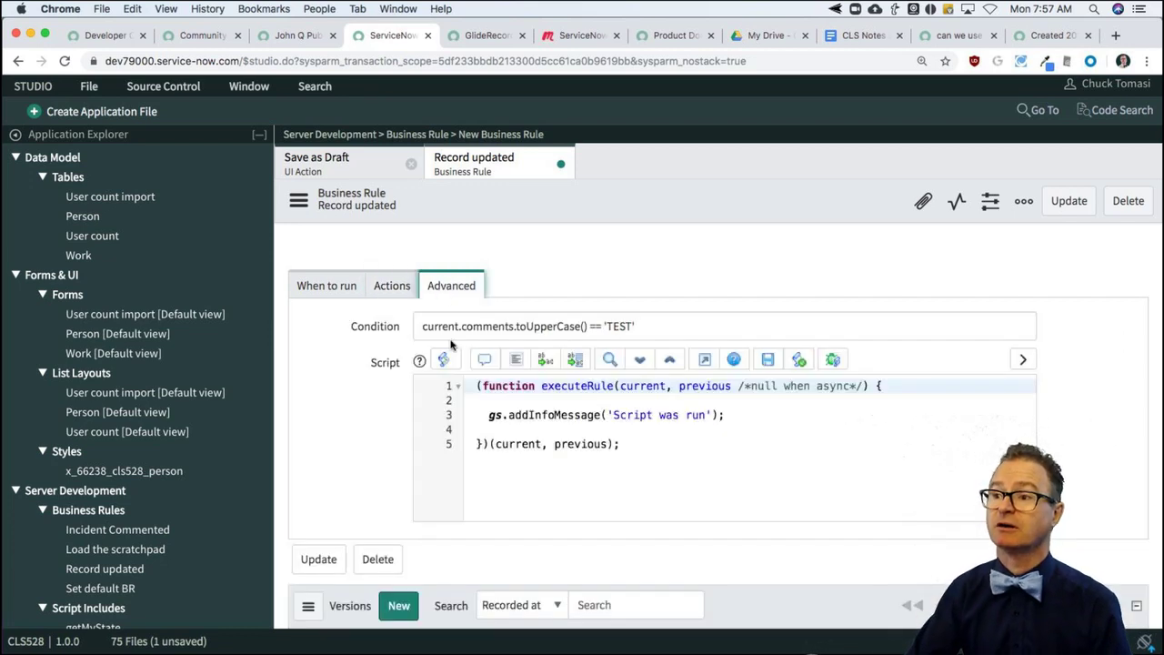
drag(435, 328, 636, 329)
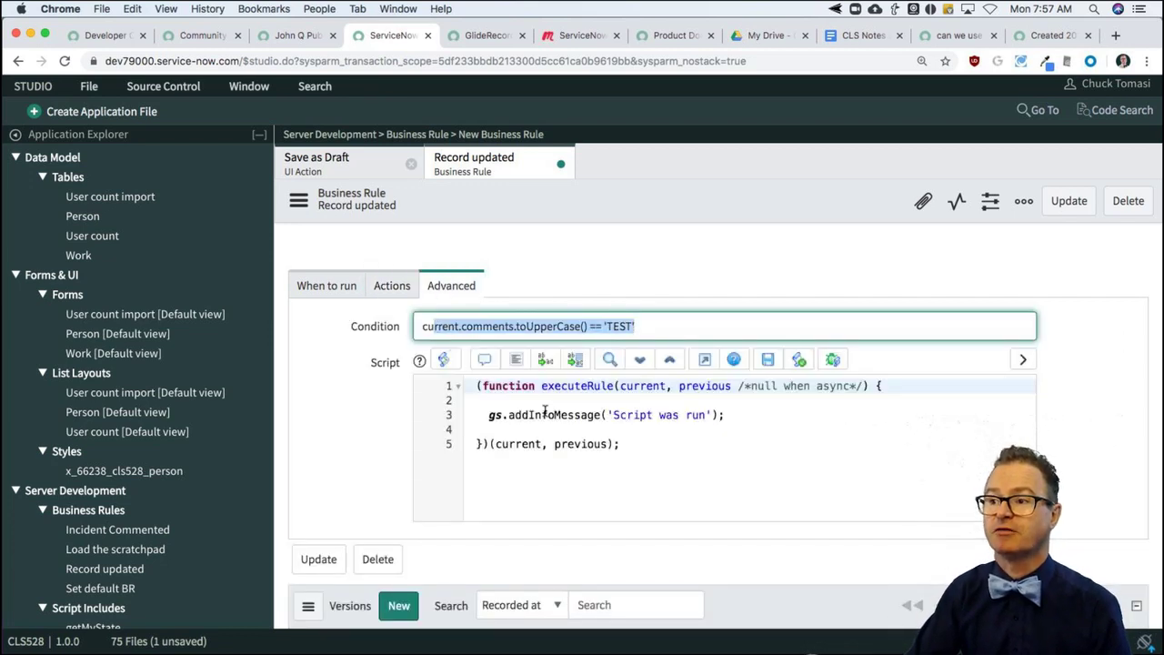
drag(479, 415, 728, 415)
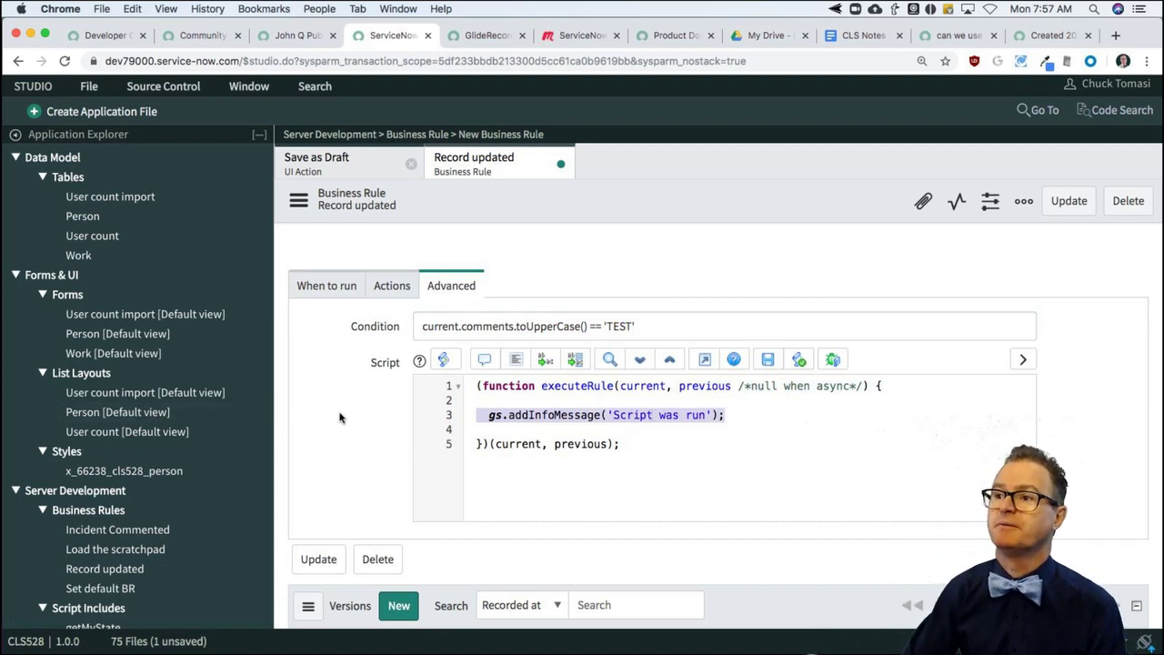
Step: Save the Record updated business rule with its scripted Condition and script in place
right_click(630, 209)
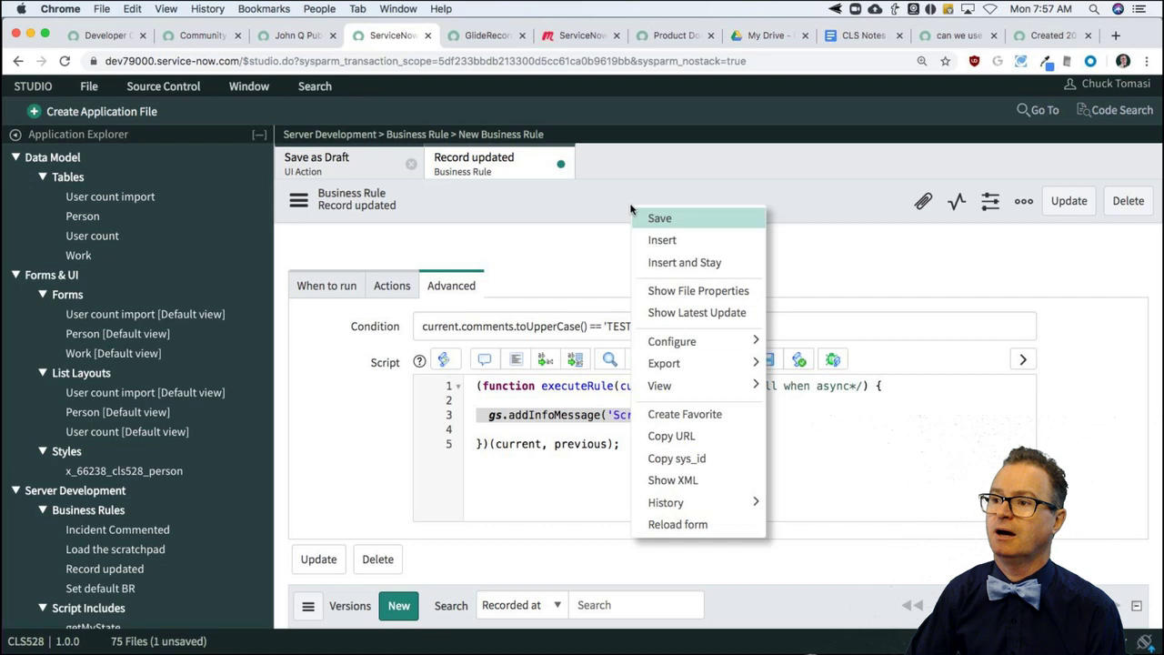
click(677, 218)
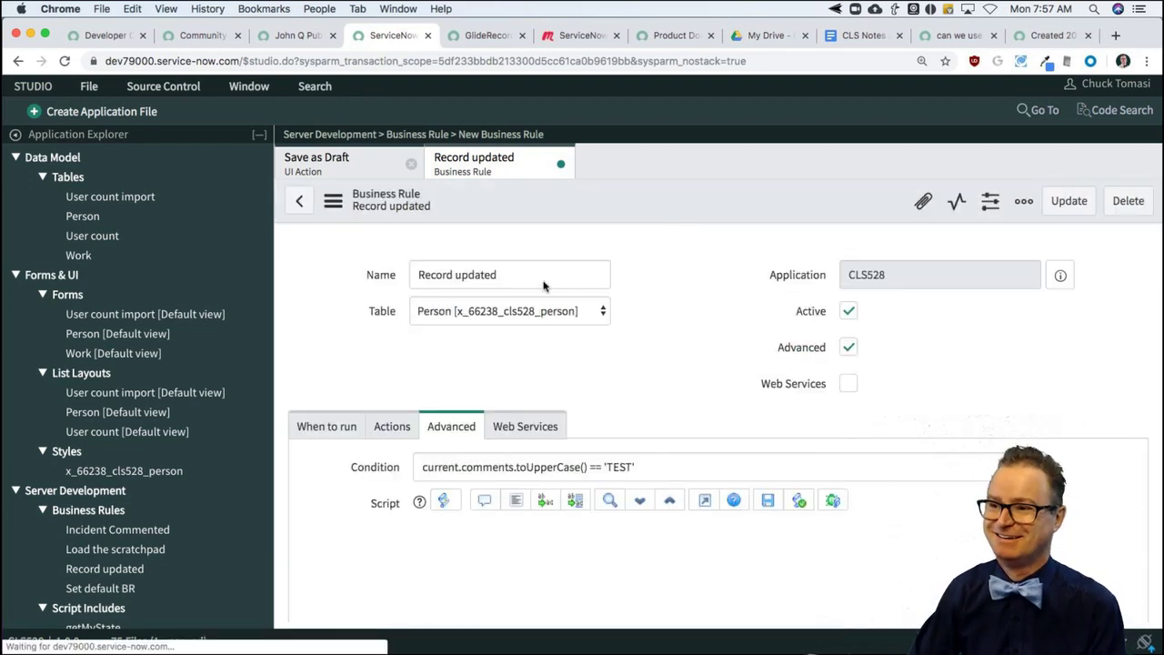
scroll(678, 347, down, 2)
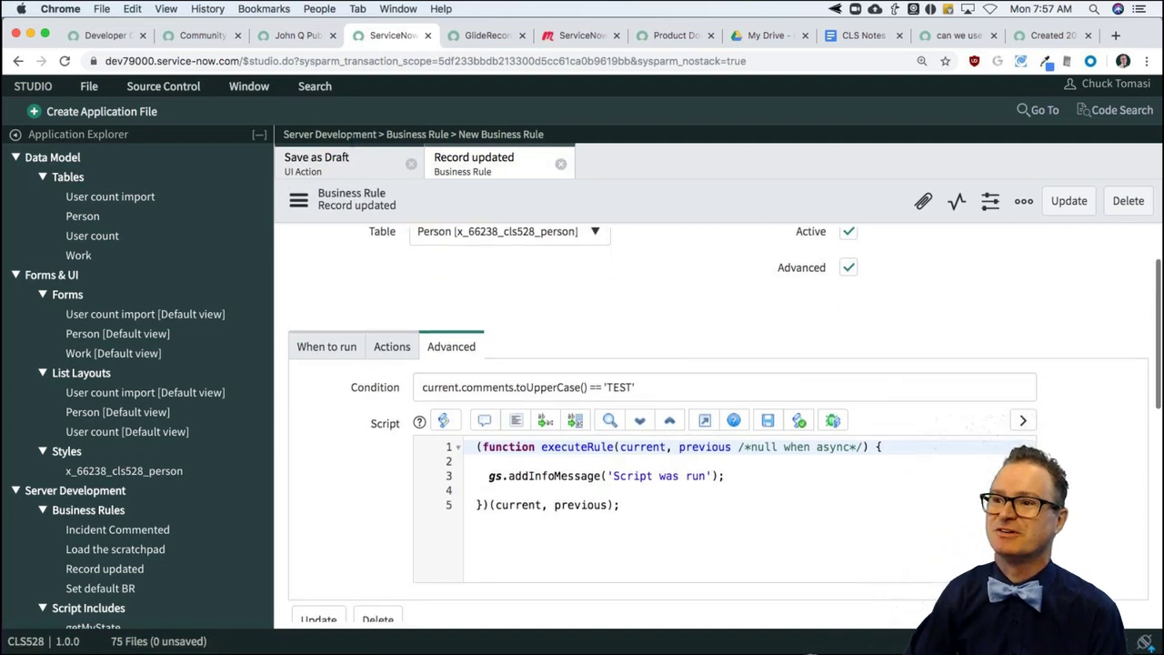
Step: Set the Person record's comments to test, save the record, and check the messages and the Order field
click(302, 38)
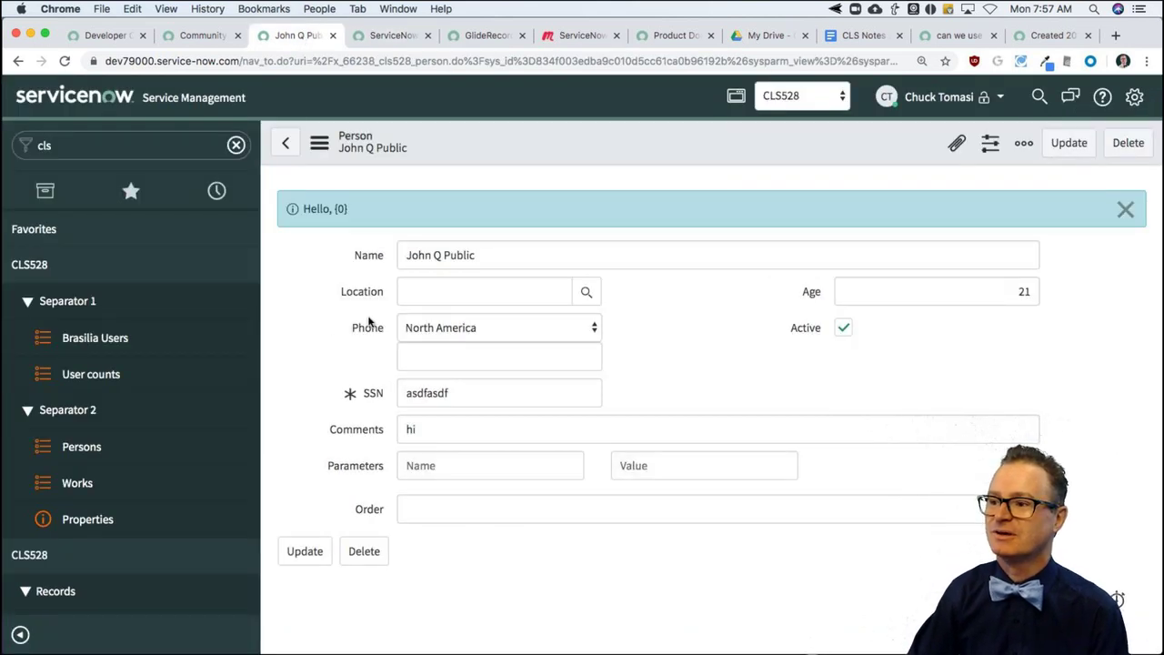
double_click(425, 433)
text(teset)
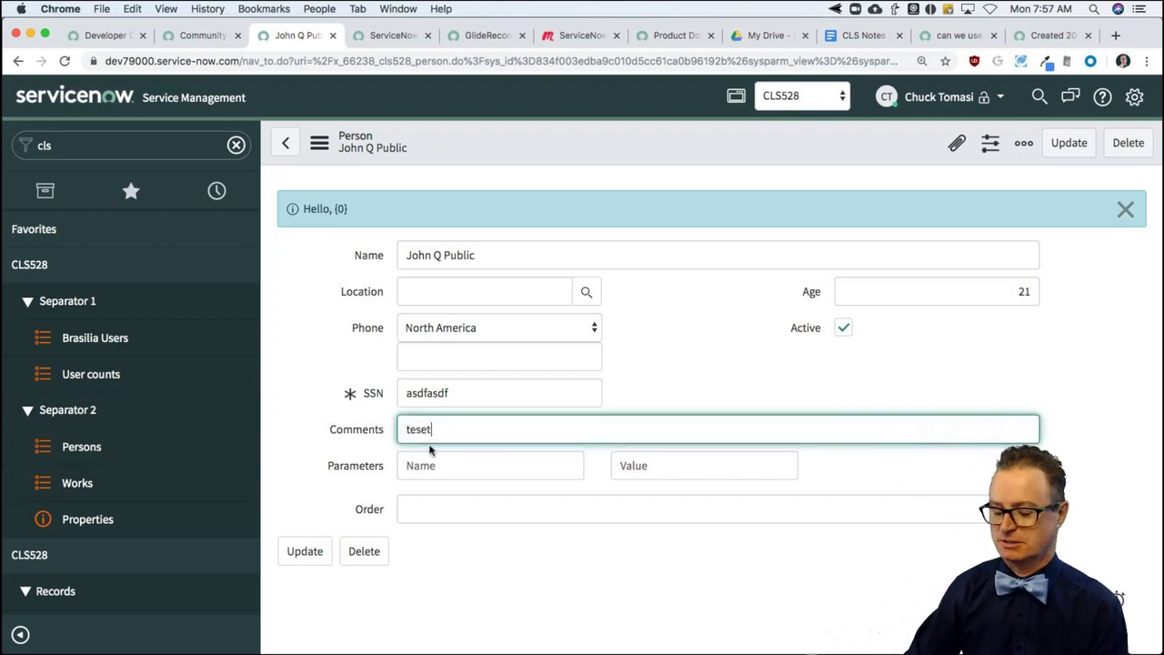
key(BackSpace)
key(BackSpace)
text(t)
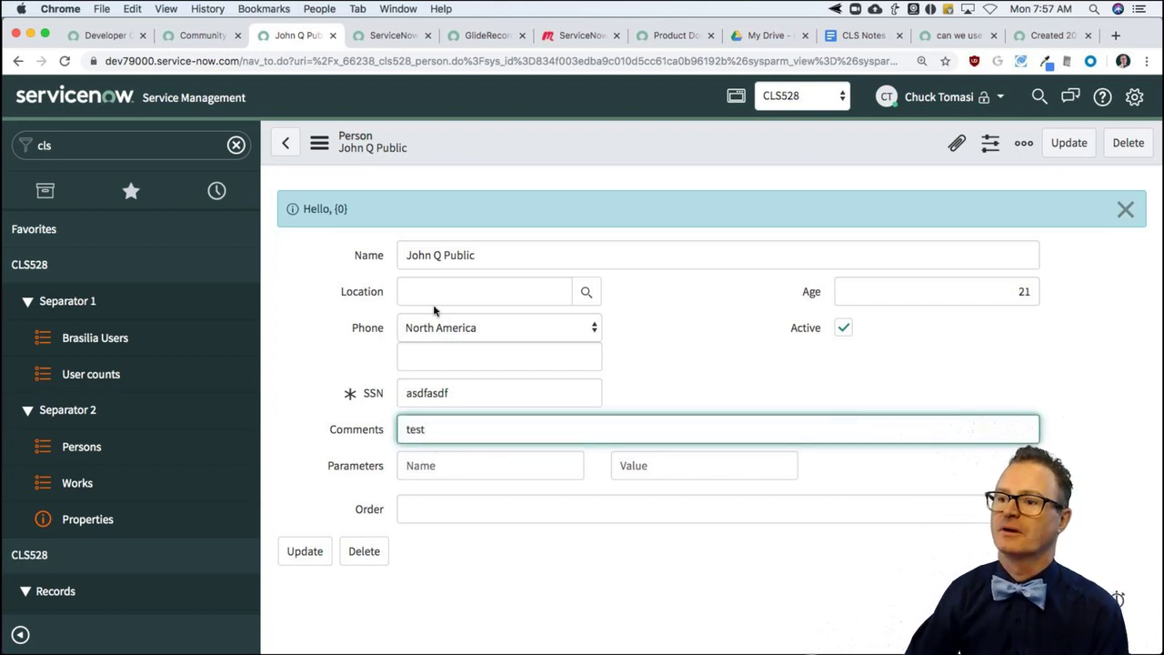
right_click(468, 144)
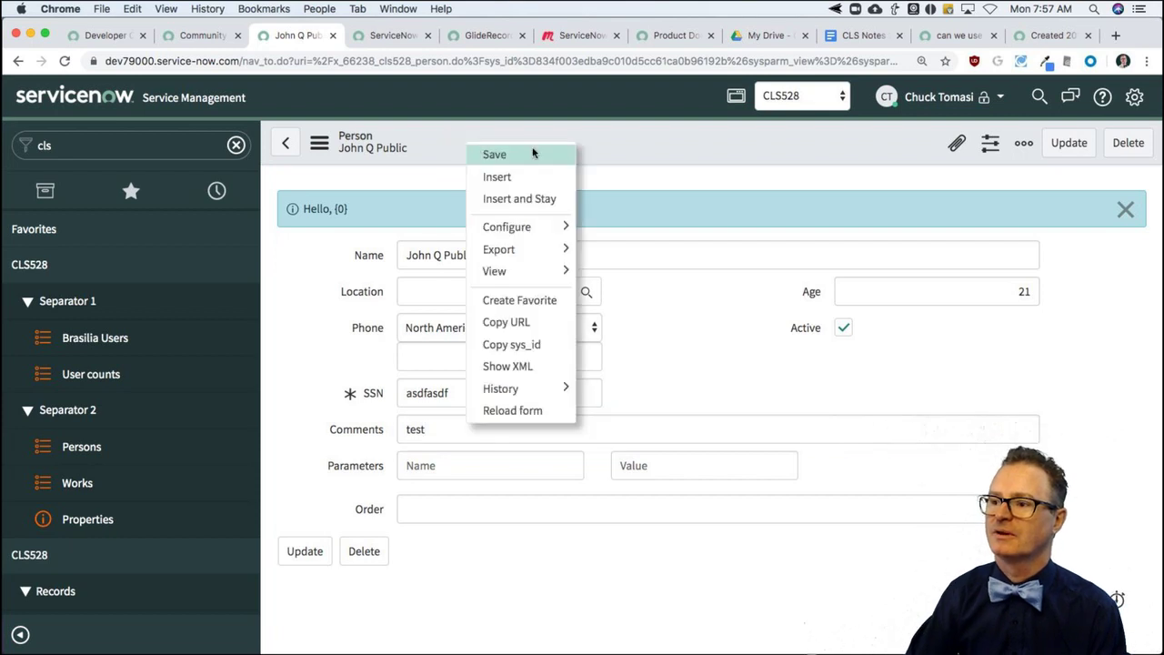
click(534, 153)
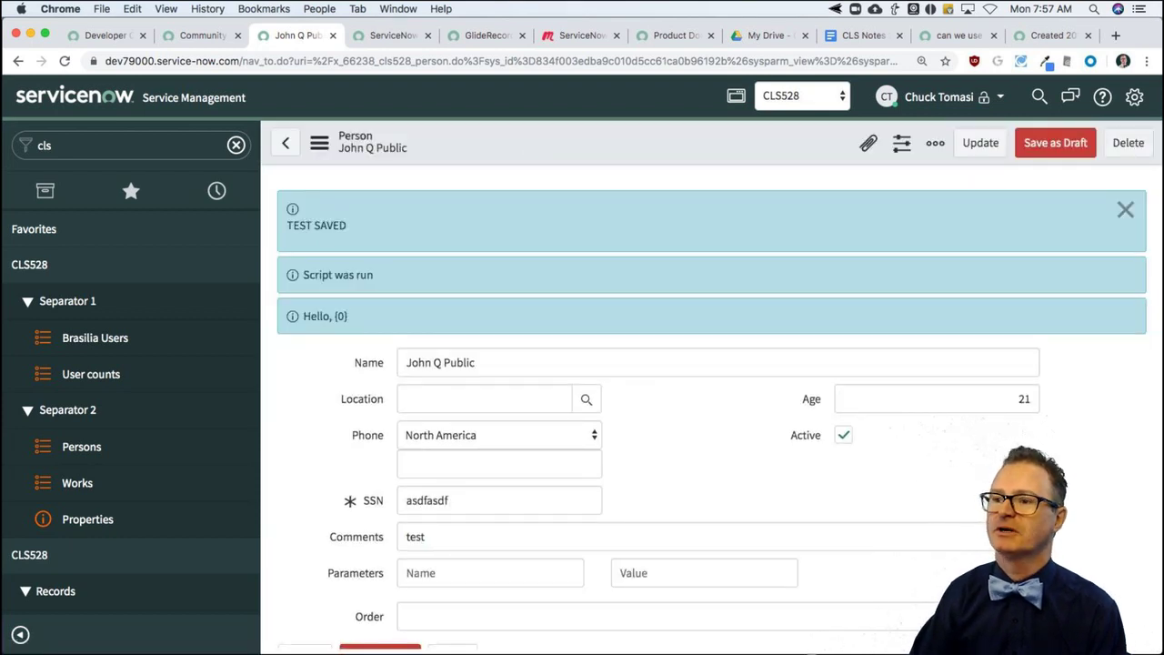
drag(357, 228, 273, 229)
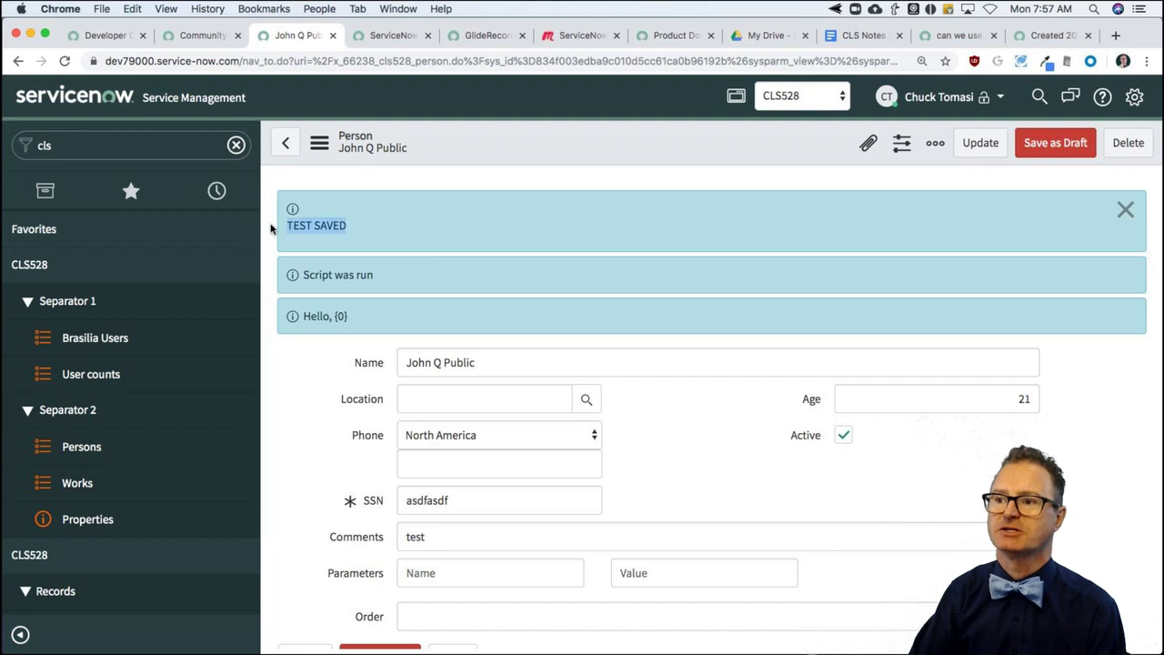
drag(380, 281, 296, 279)
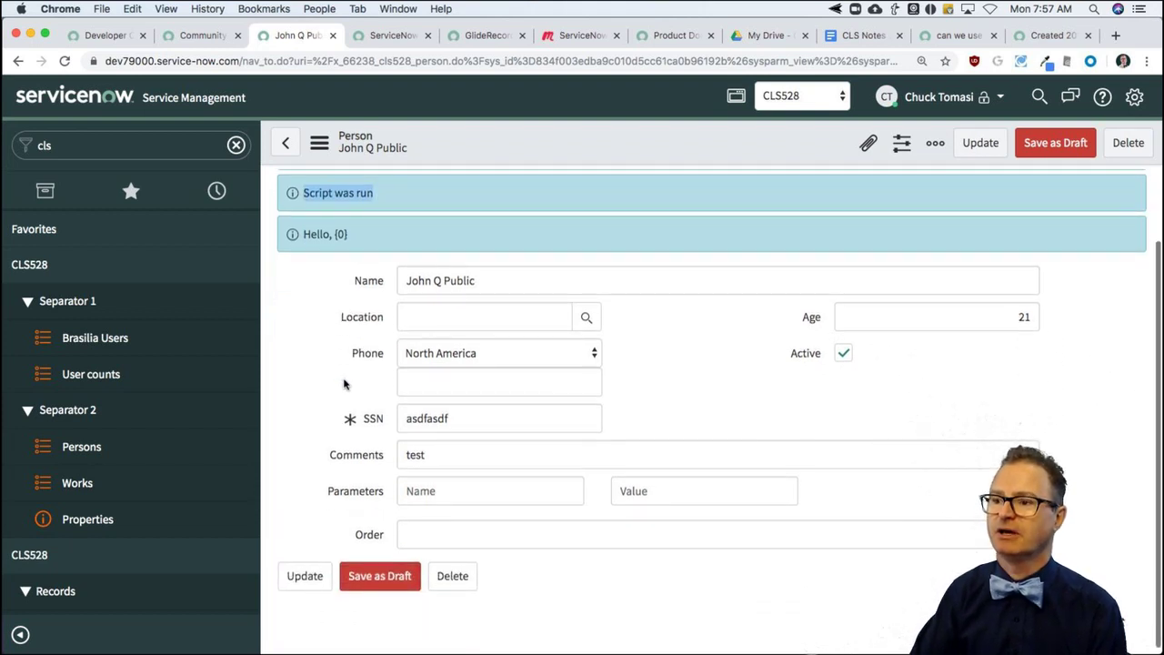
click(914, 536)
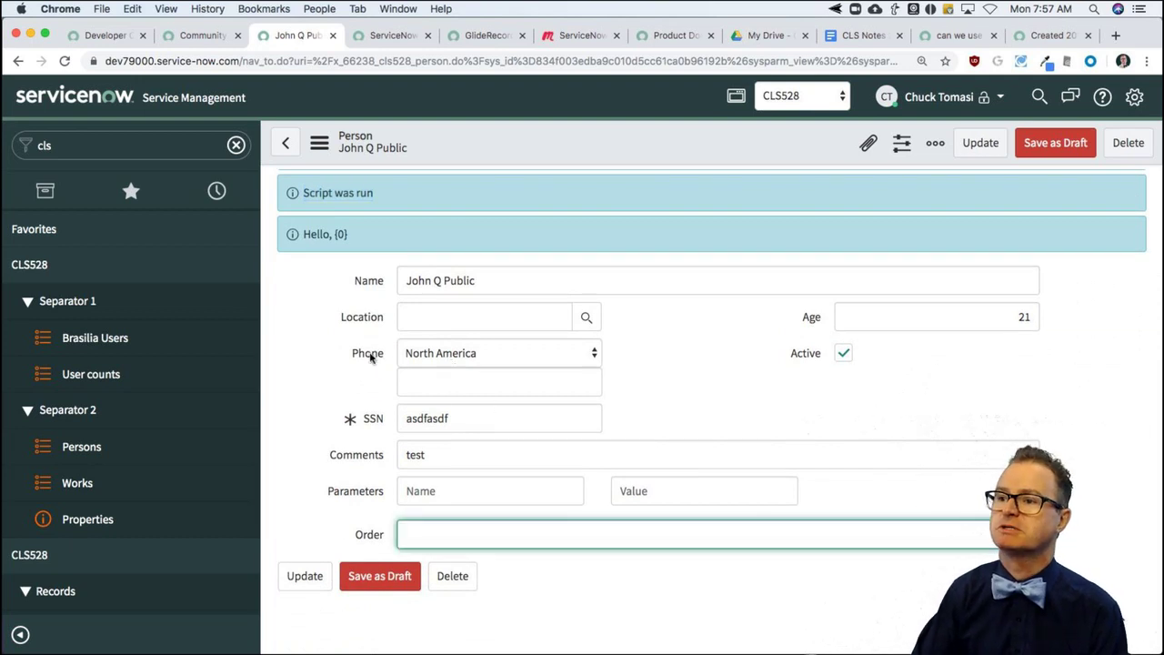
Step: Change the Person record's comments to gre and save the record to test a non-matching value
drag(476, 462, 372, 458)
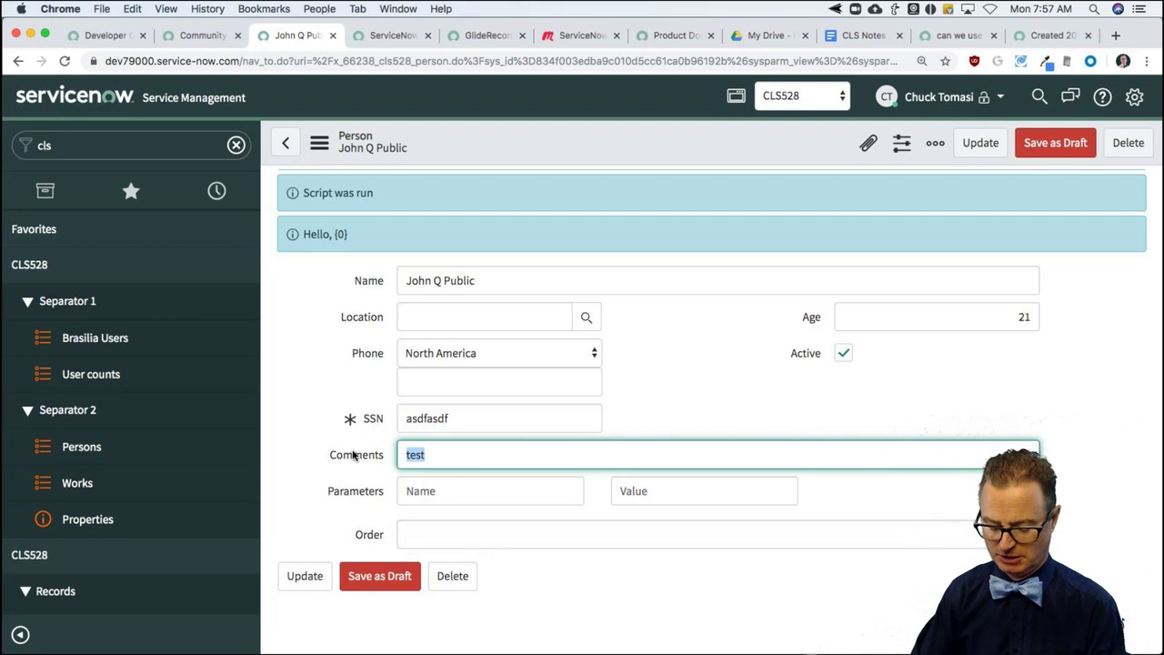
text(gr)
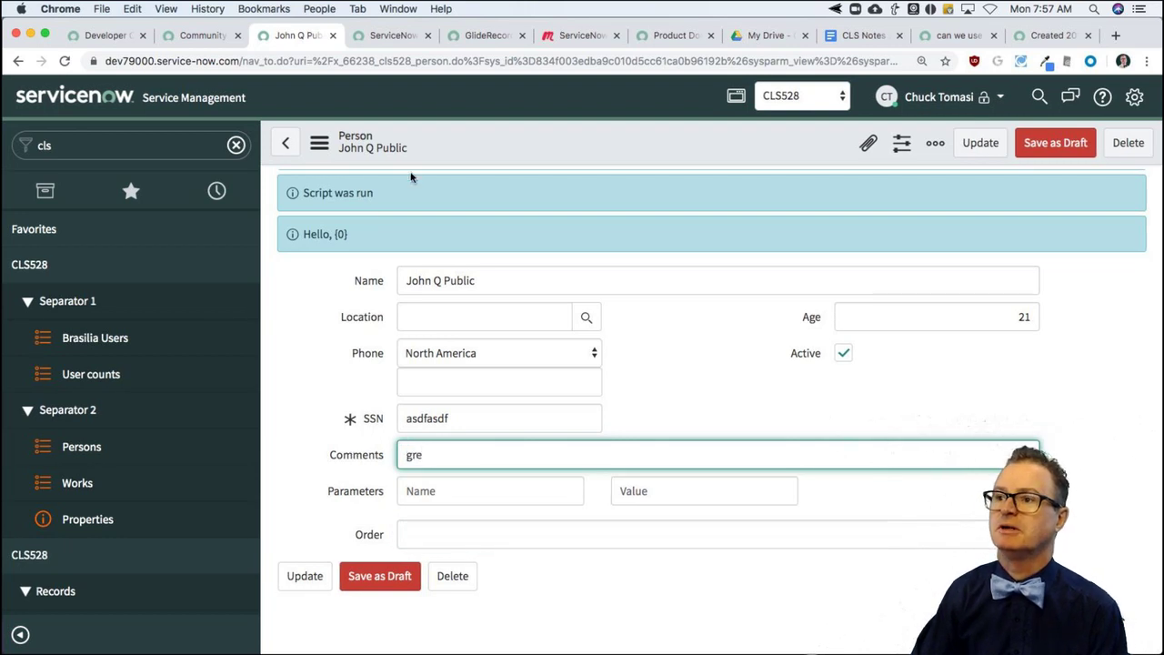
text(e)
right_click(452, 136)
click(495, 156)
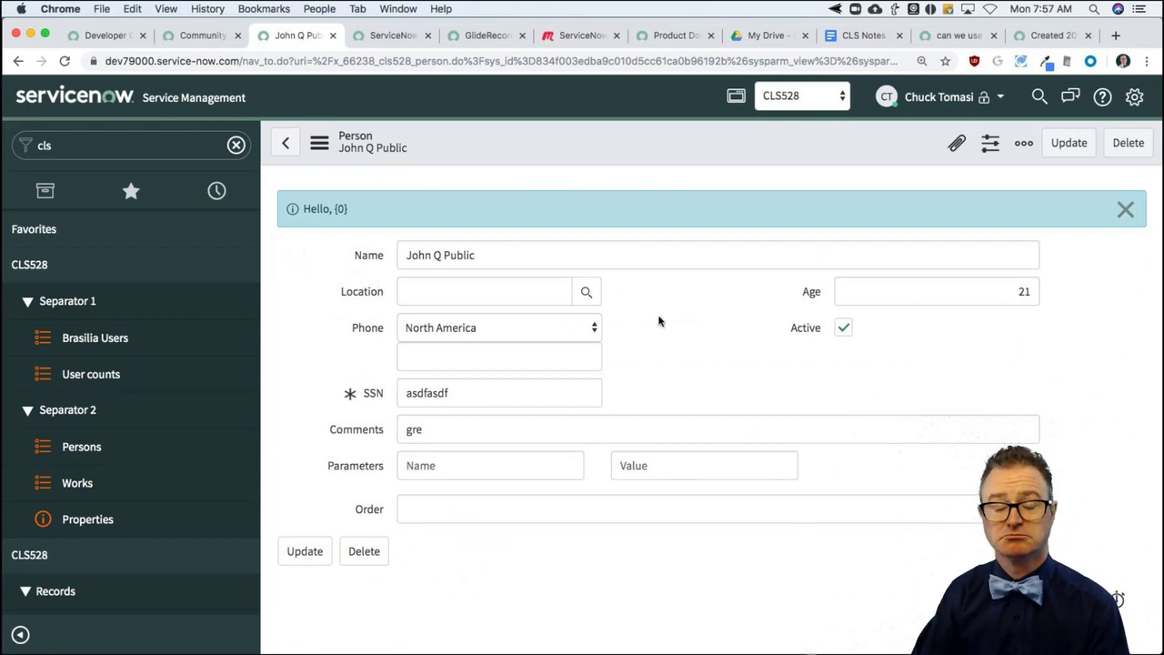
Step: Review the business rule's scripted Condition and script, add the filter condition Age greater than 18, and save the rule
click(393, 35)
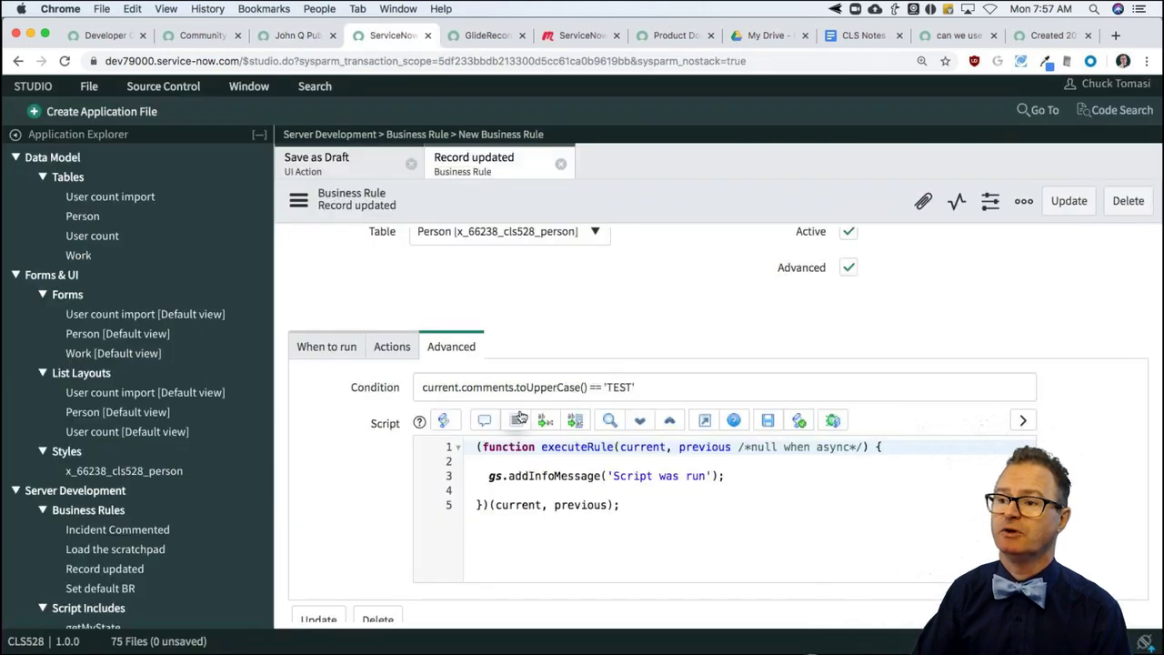
drag(423, 387, 670, 389)
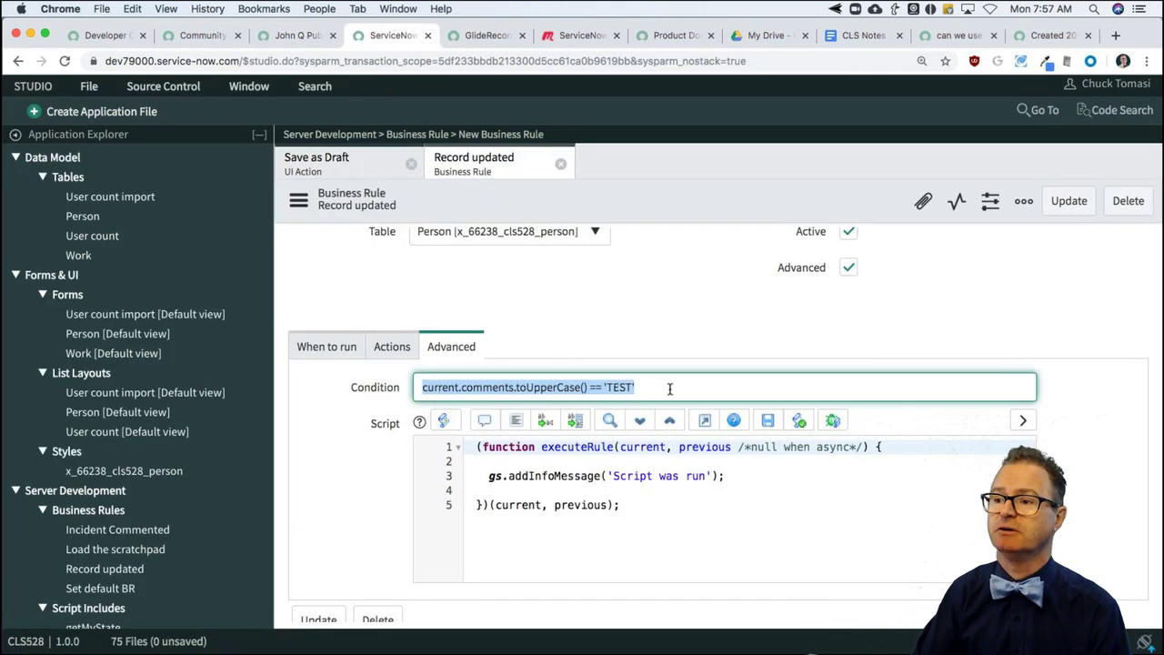
drag(473, 447, 636, 522)
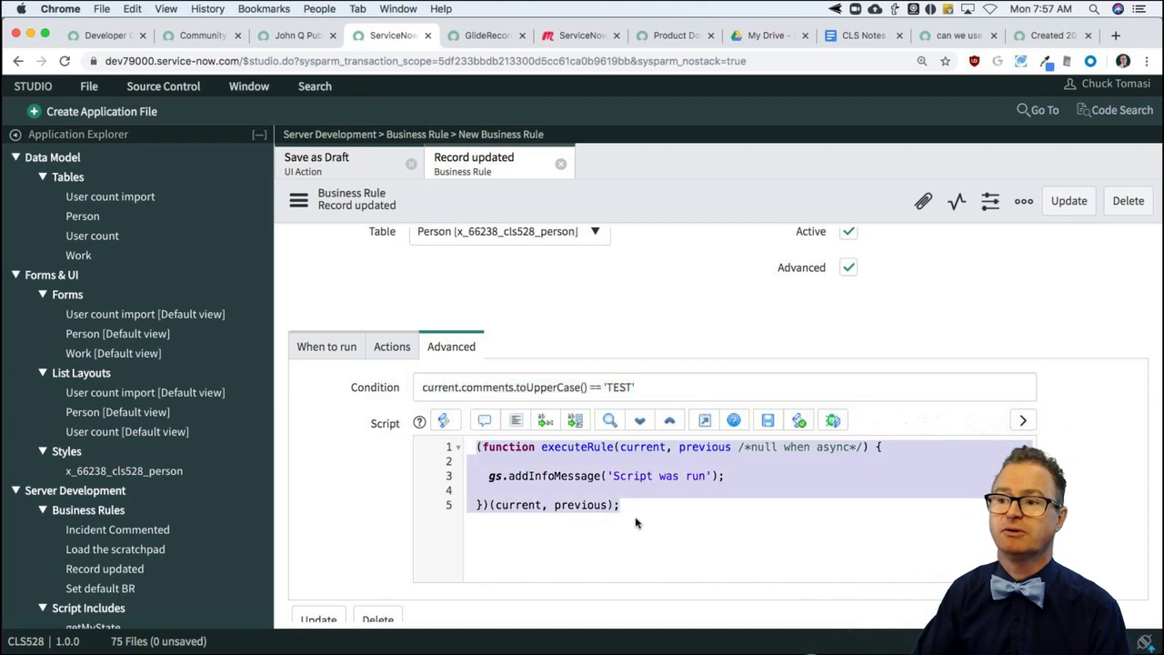
click(397, 349)
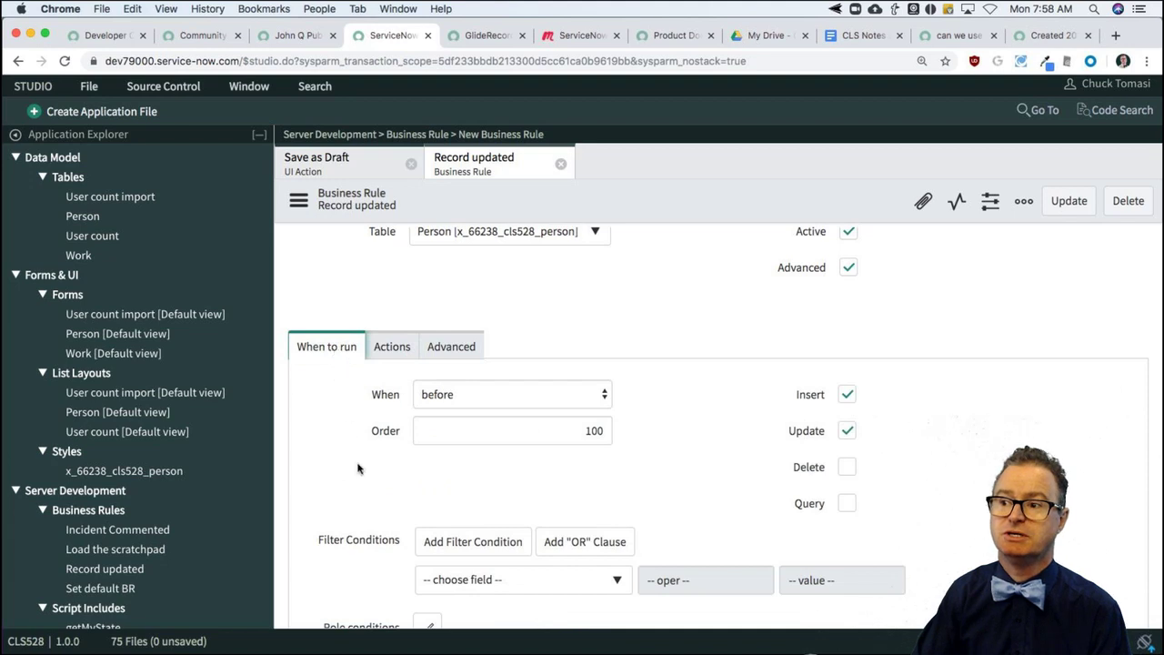
scroll(406, 561, down, 3)
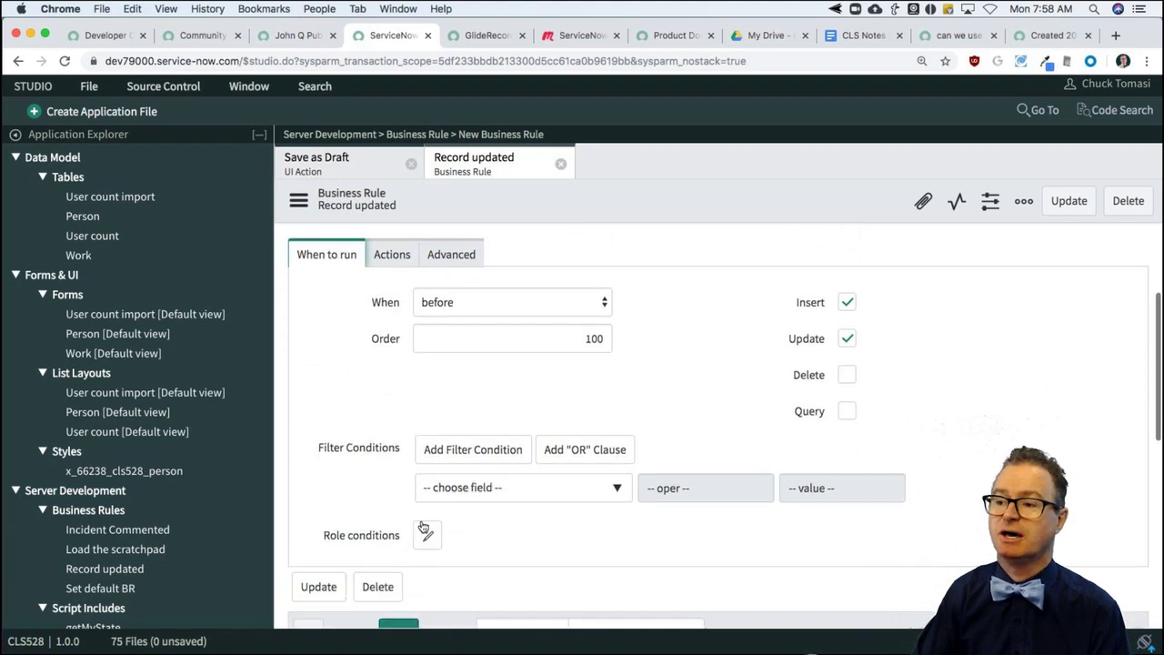
click(522, 486)
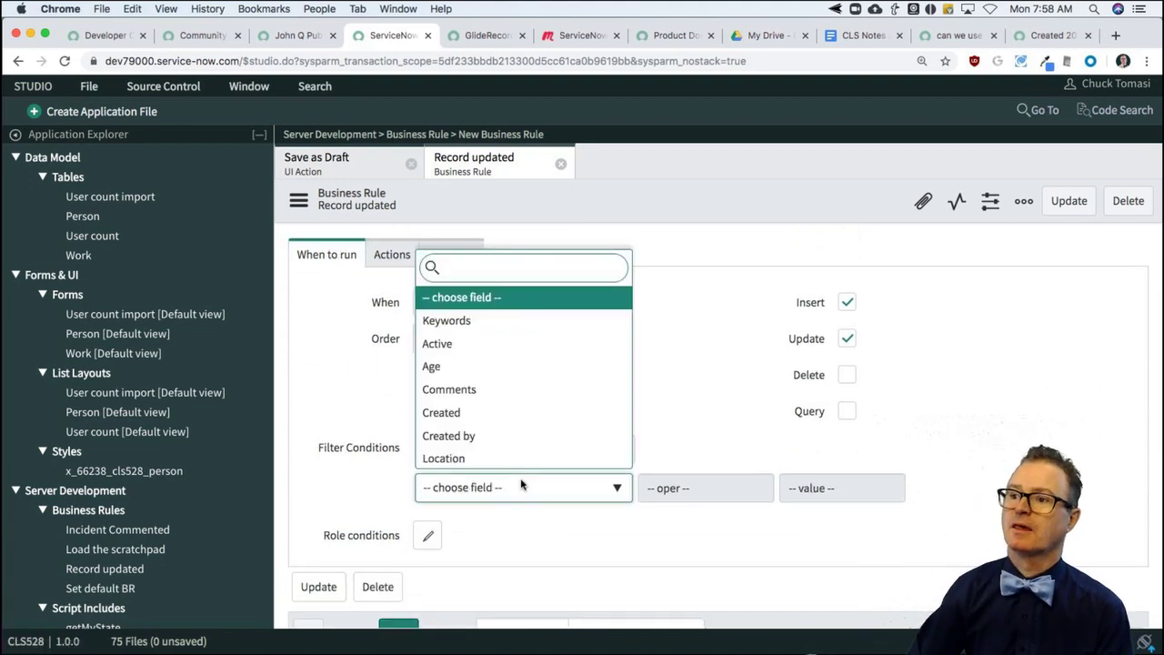
click(431, 366)
click(820, 487)
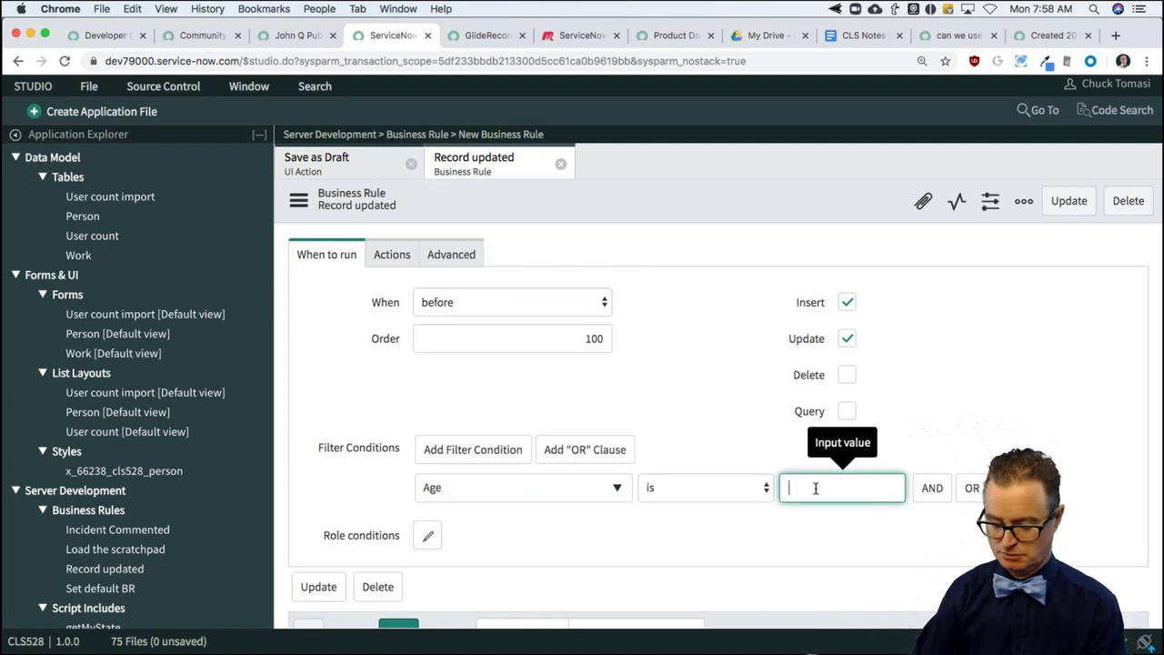
text(18)
click(665, 487)
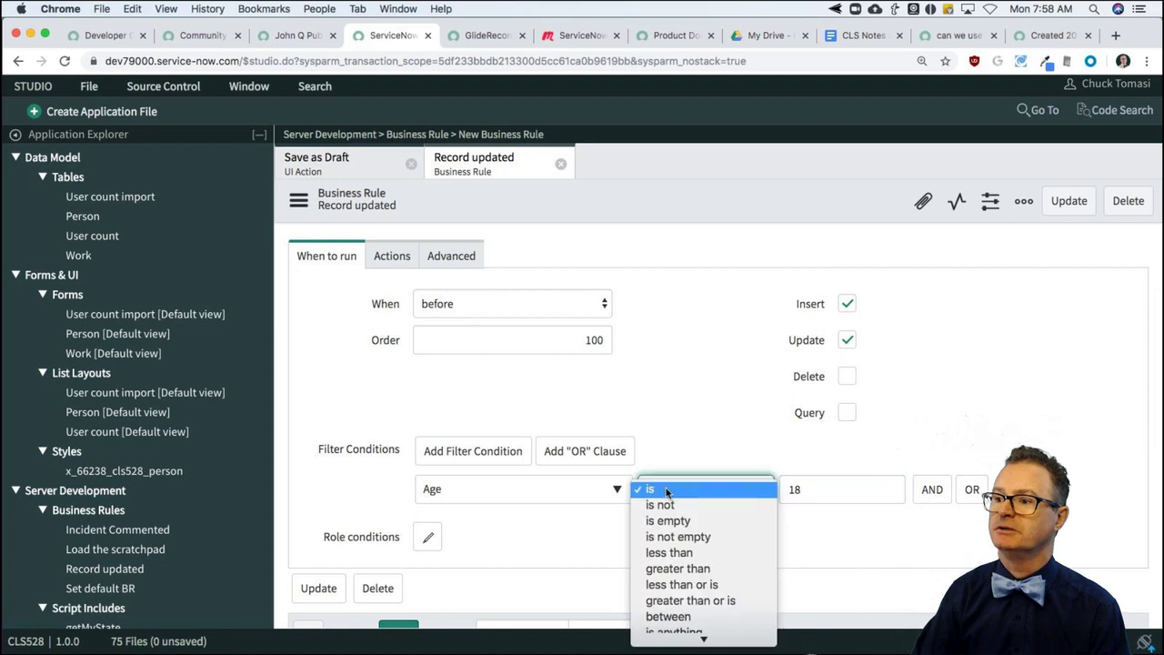
click(700, 569)
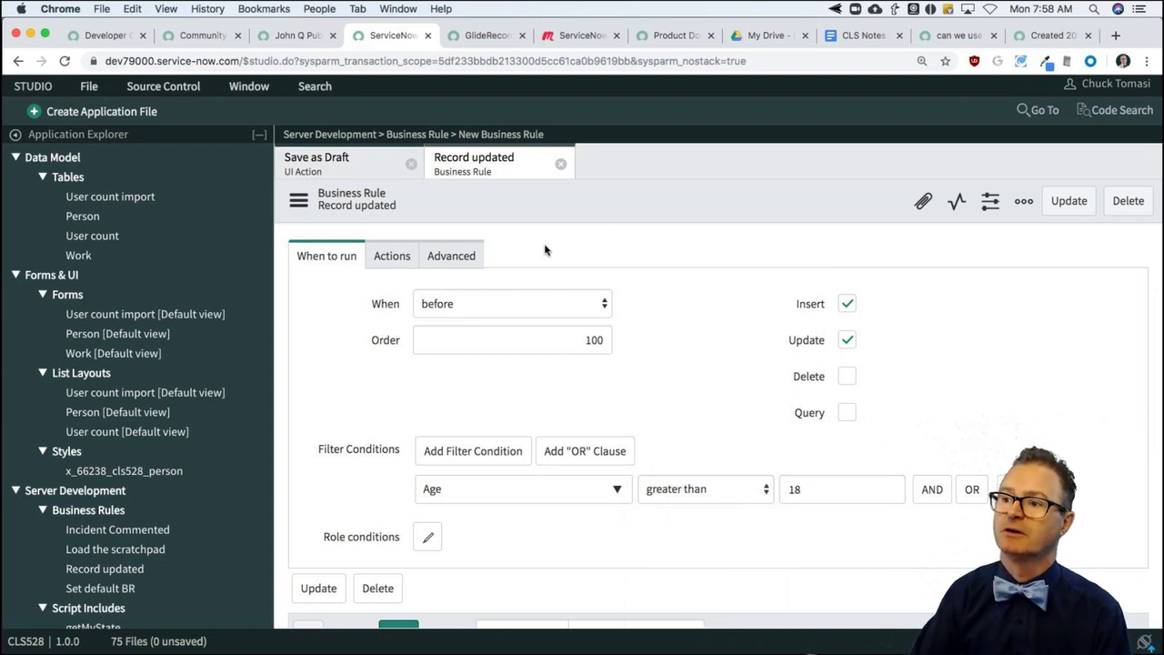
right_click(570, 199)
click(599, 213)
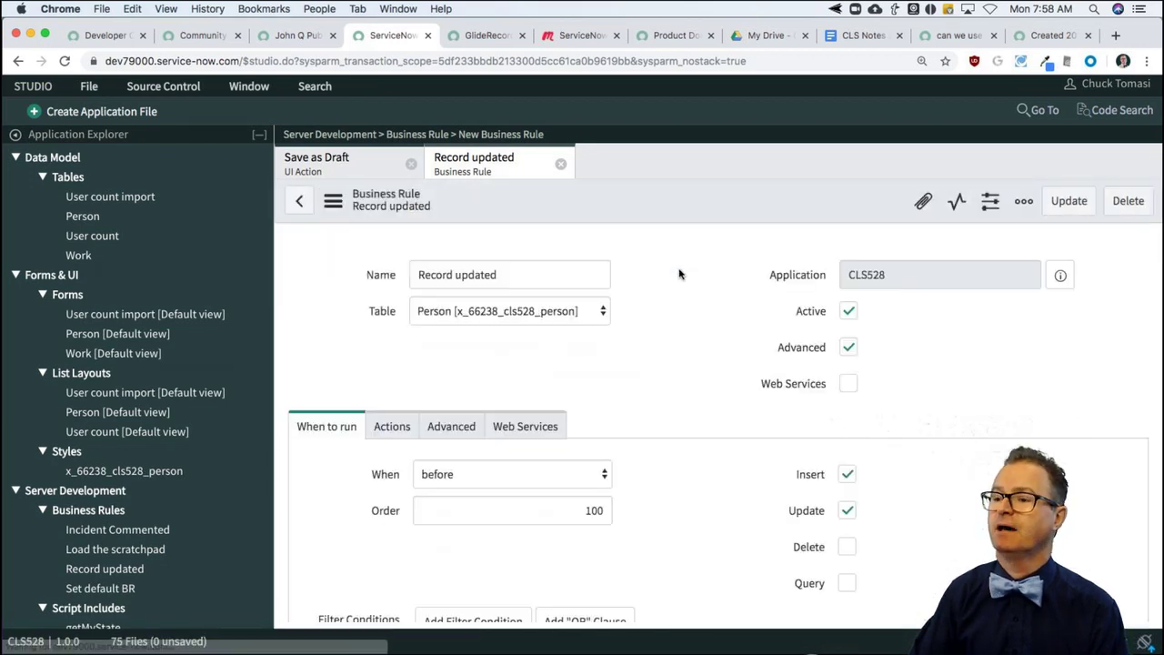
scroll(627, 445, down, 3)
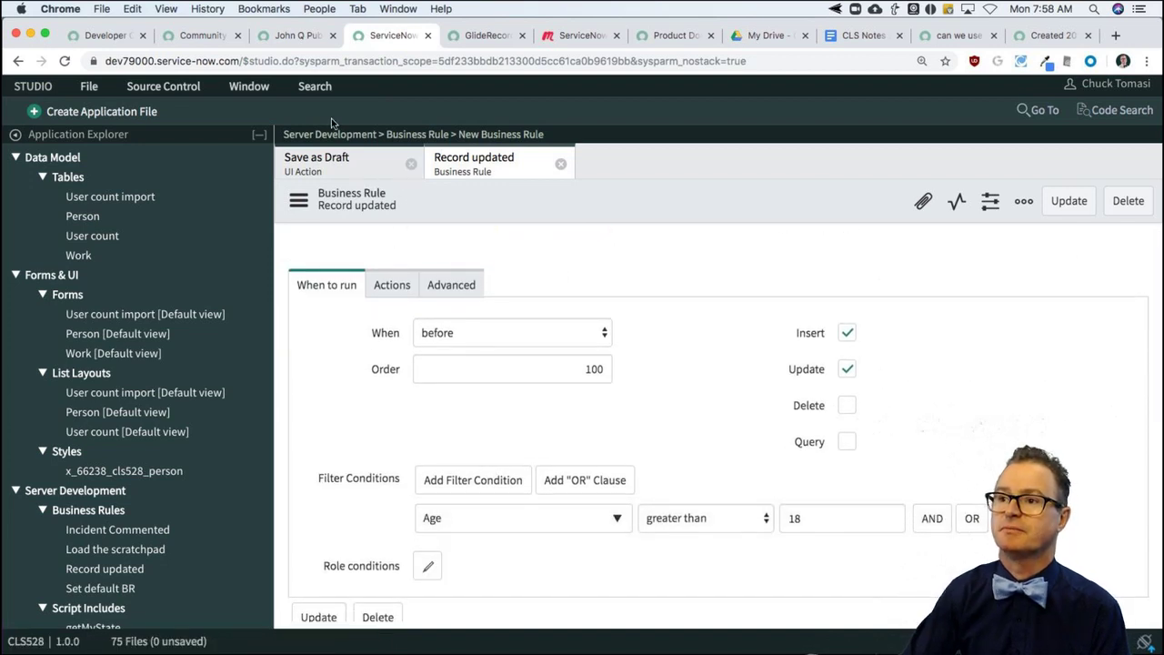
Step: Set the Person record's comments back to test and save it to check the rule with both conditions applied
click(300, 35)
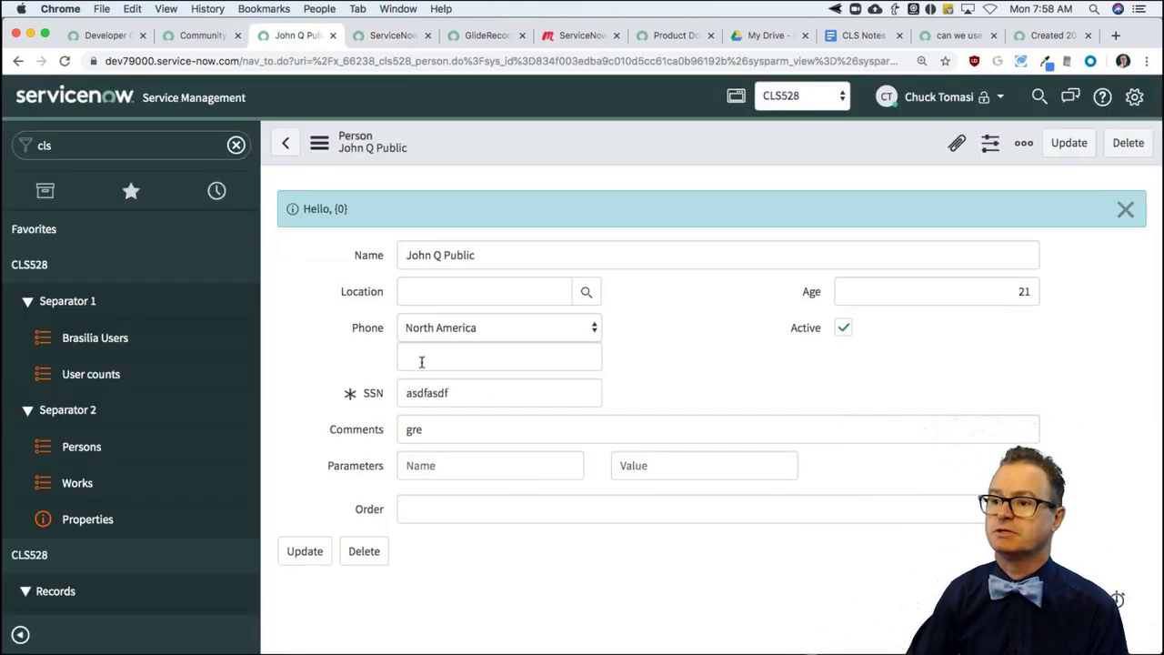
double_click(443, 441)
text(teset)
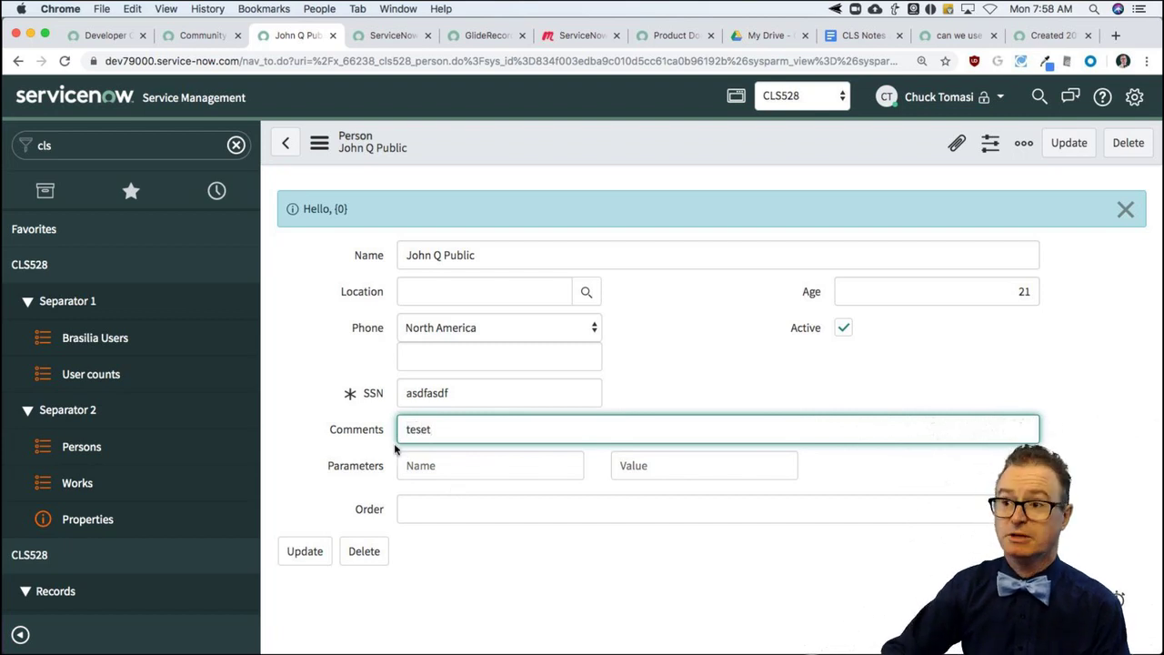
key(BackSpace)
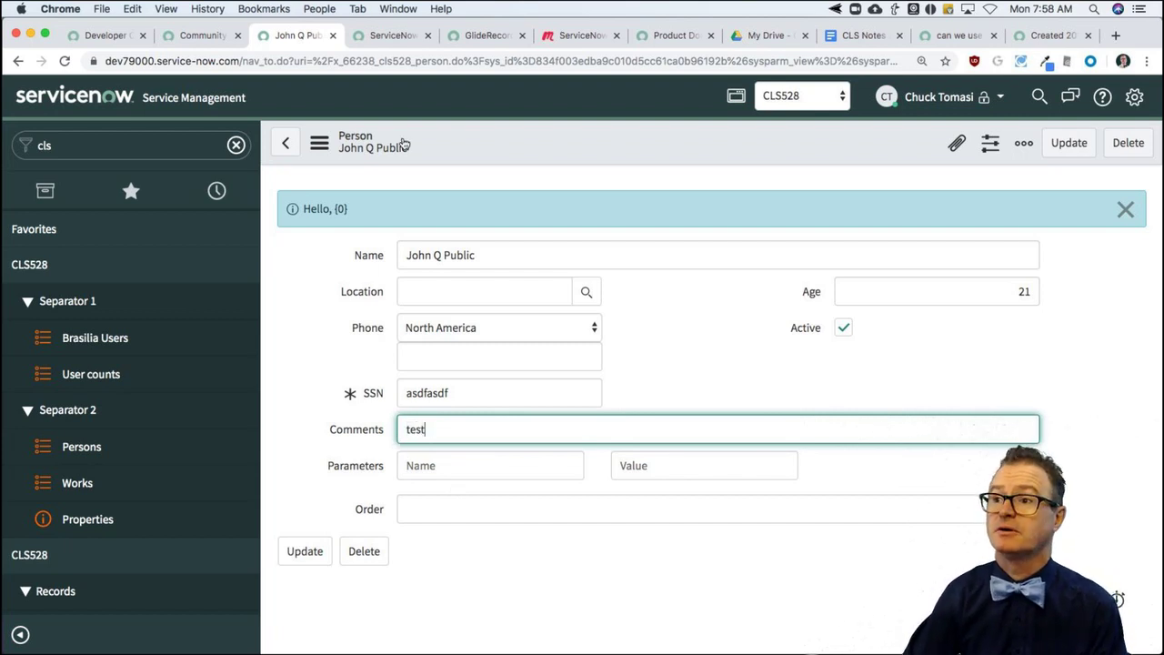
right_click(461, 143)
click(491, 155)
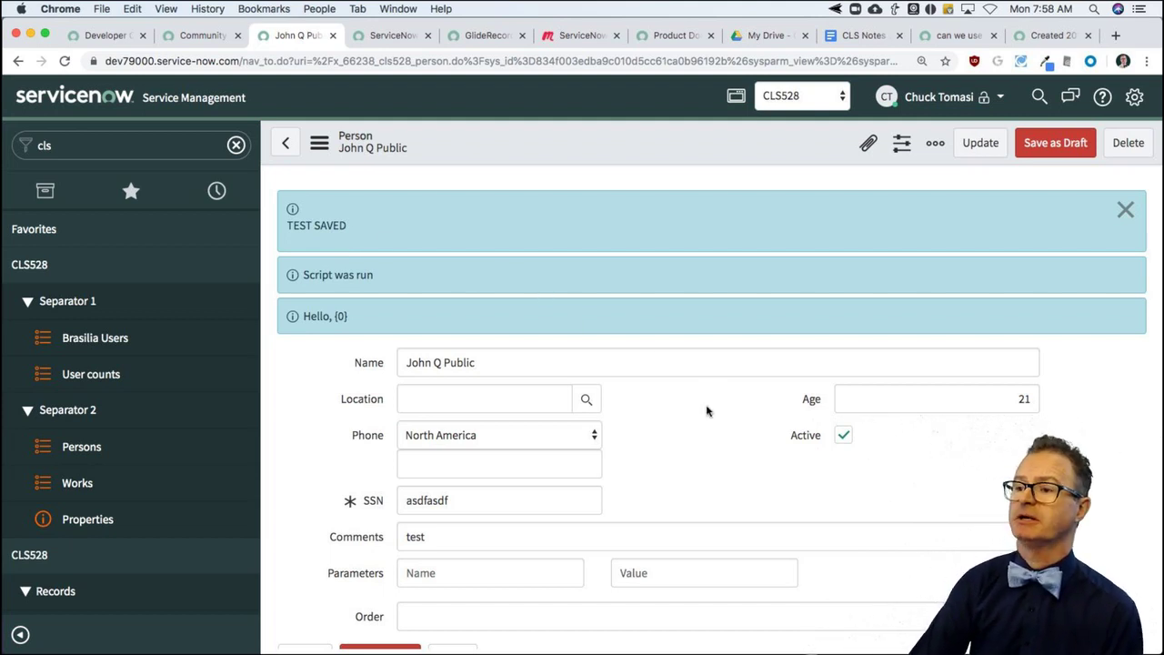
Step: Clear the scripted Condition from the Record updated business rule and save the rule
click(391, 35)
click(459, 284)
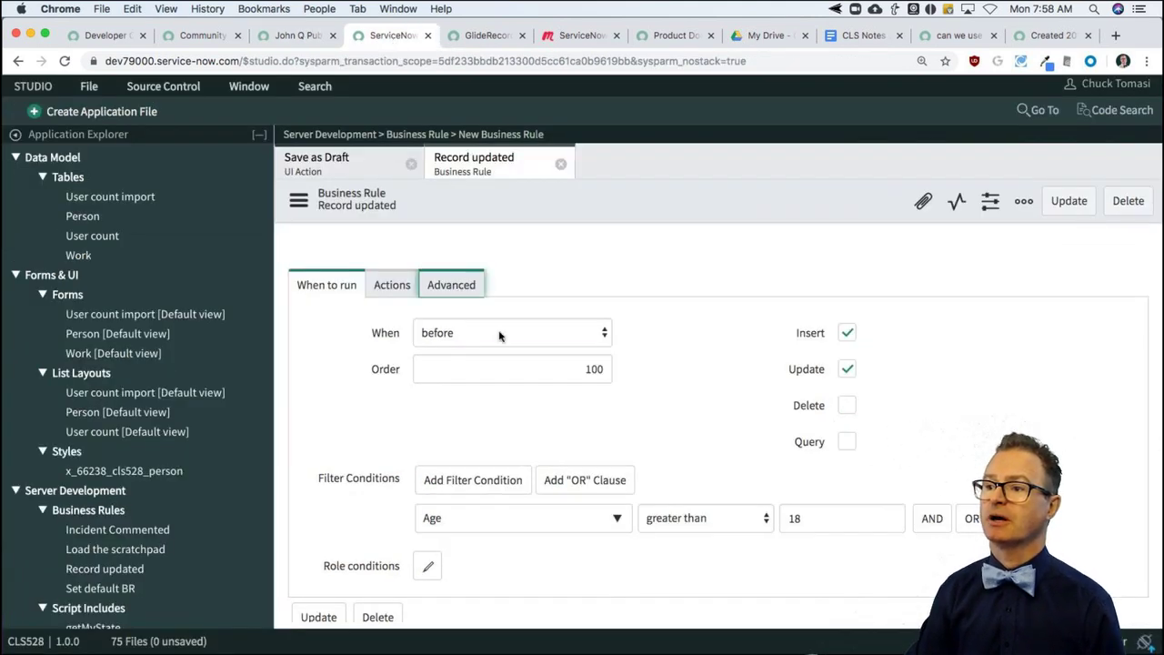
triple_click(640, 329)
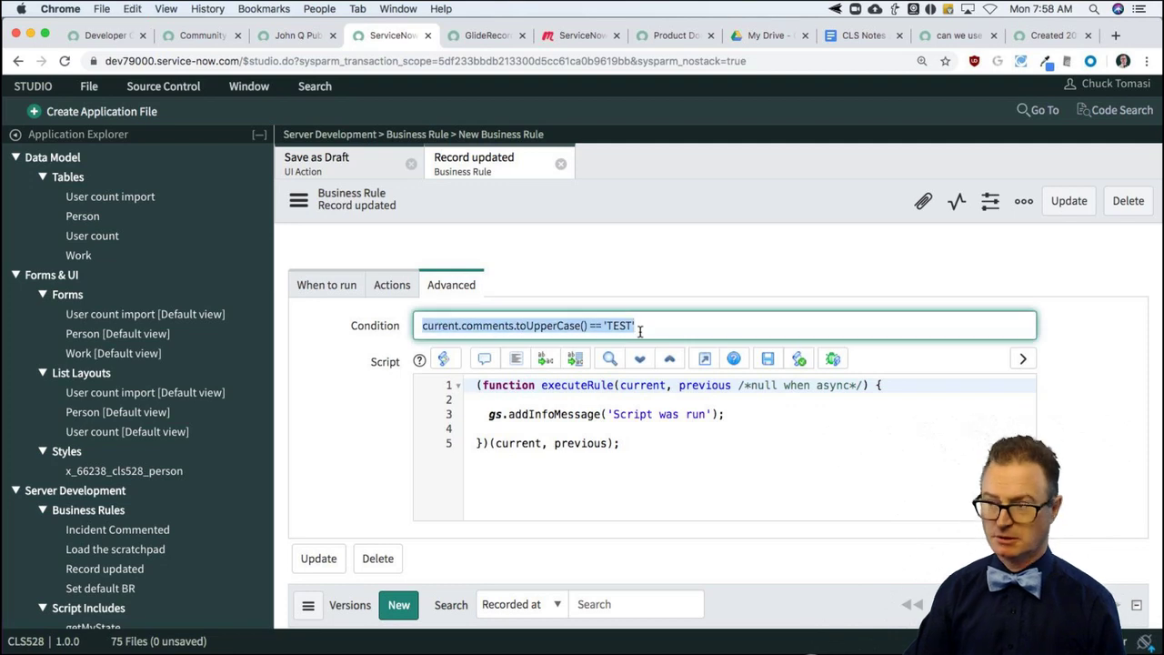
key(BackSpace)
right_click(573, 204)
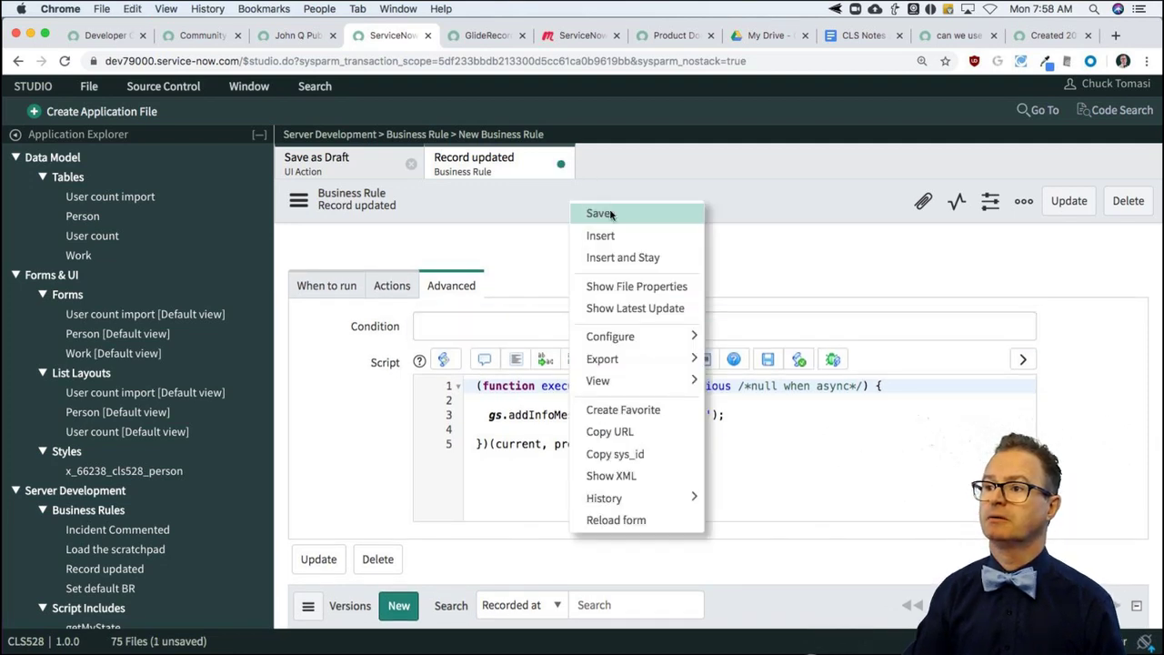
click(600, 213)
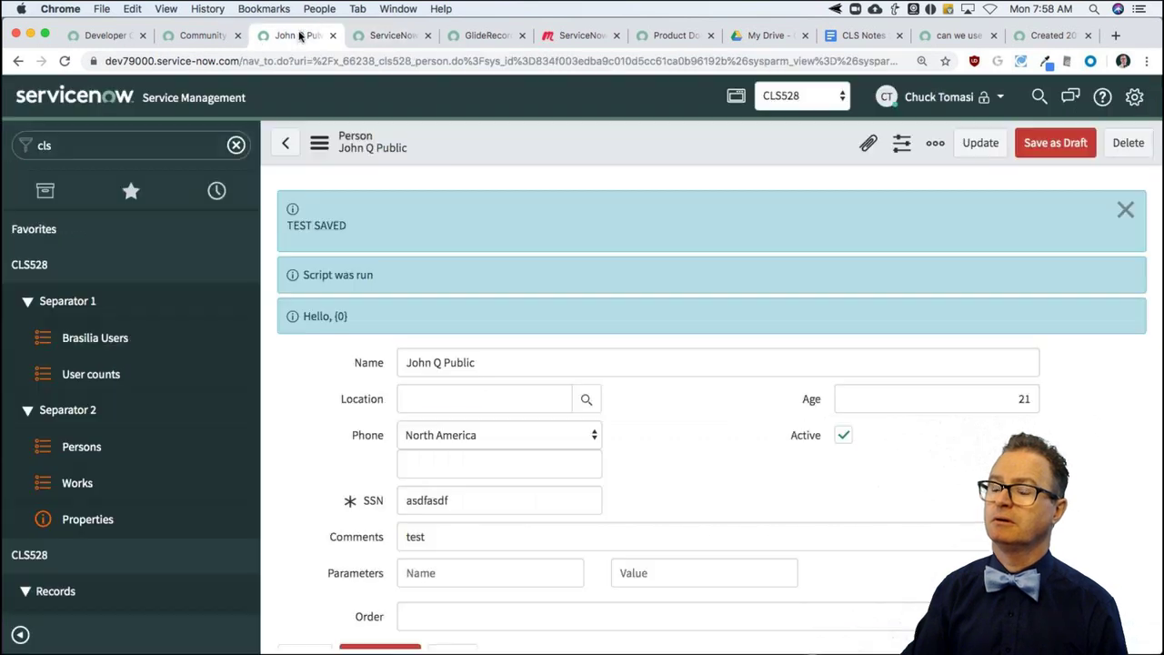
Step: Change the Person record's comments to asdfasdf and save it to test the rule with only the Age filter condition
click(298, 36)
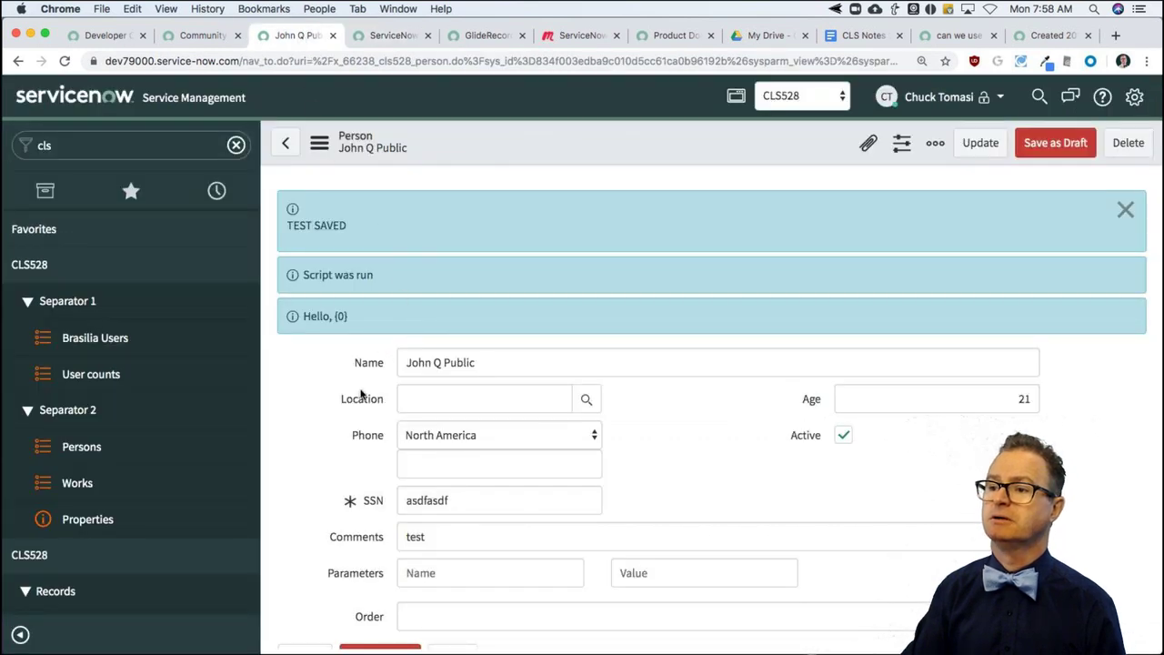
scroll(364, 397, down, 2)
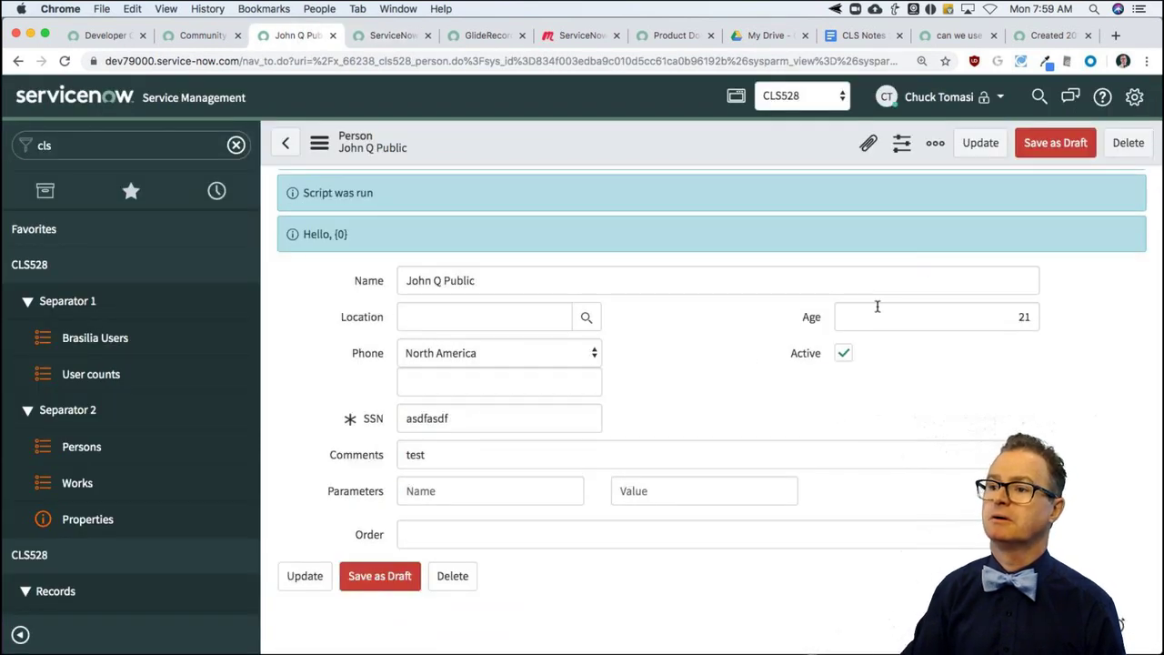
double_click(435, 450)
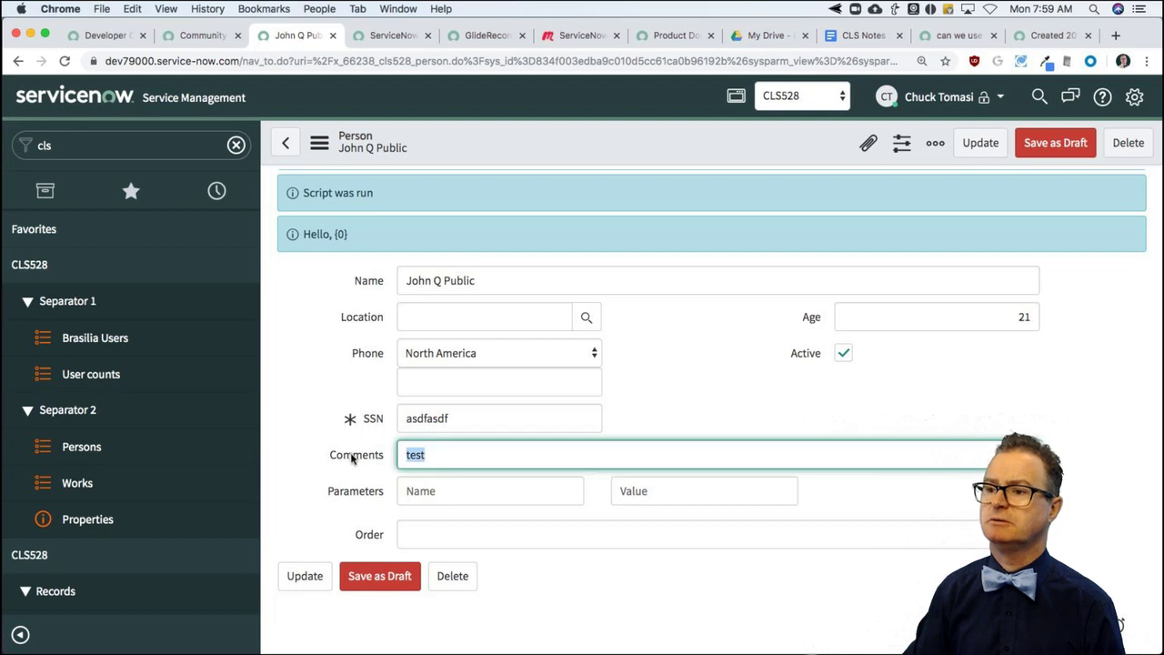
text(asdfasdf)
right_click(591, 141)
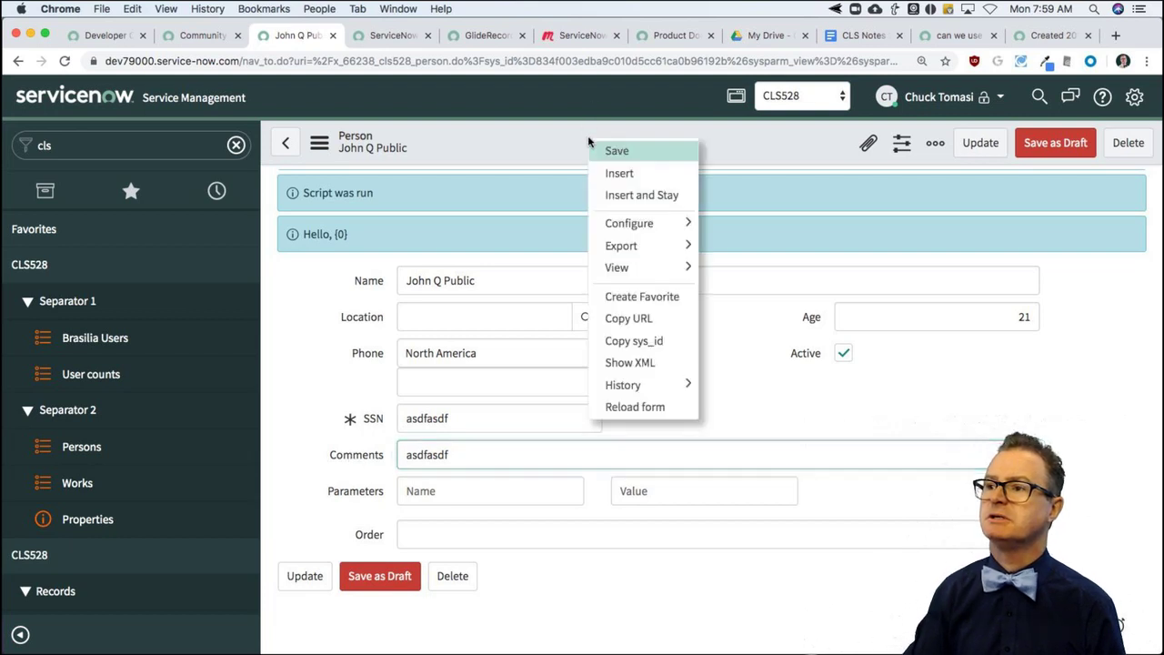
click(631, 151)
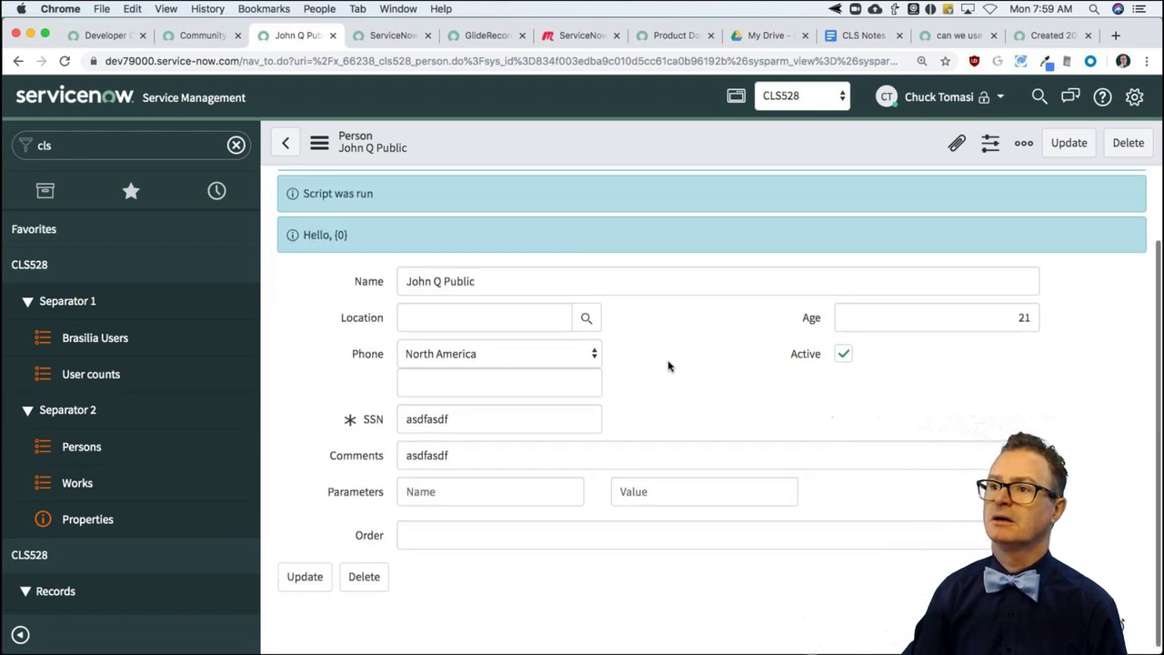
Step: Change the Record updated business rule's filter condition to Age less than 18 and save the rule
click(394, 36)
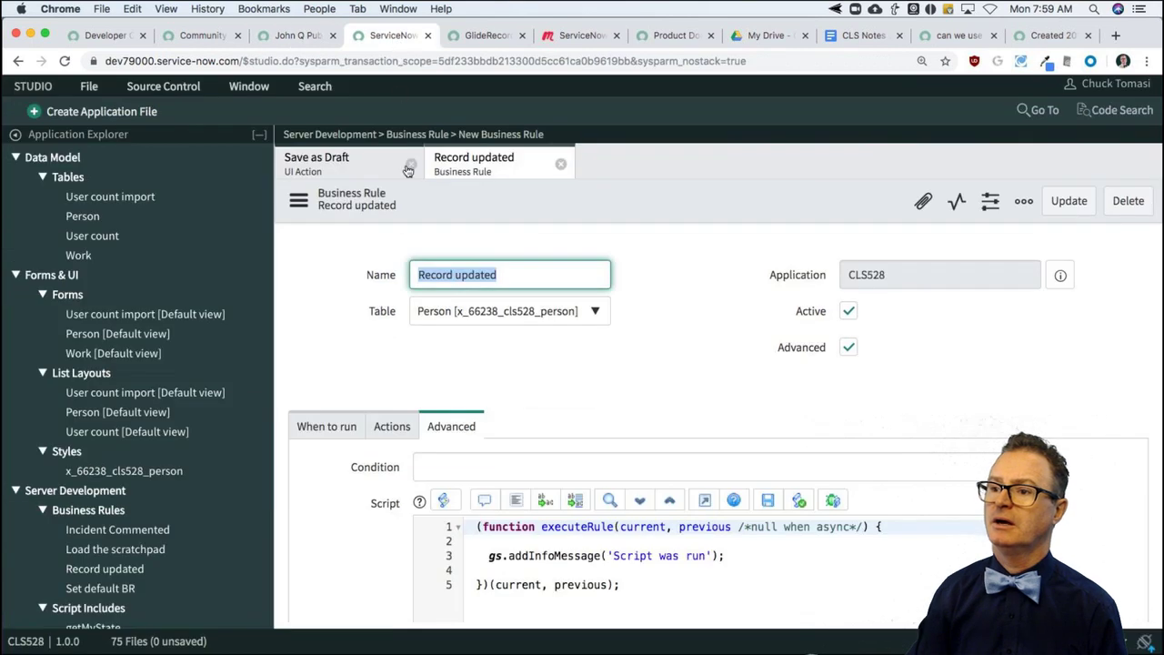
scroll(664, 431, down, 3)
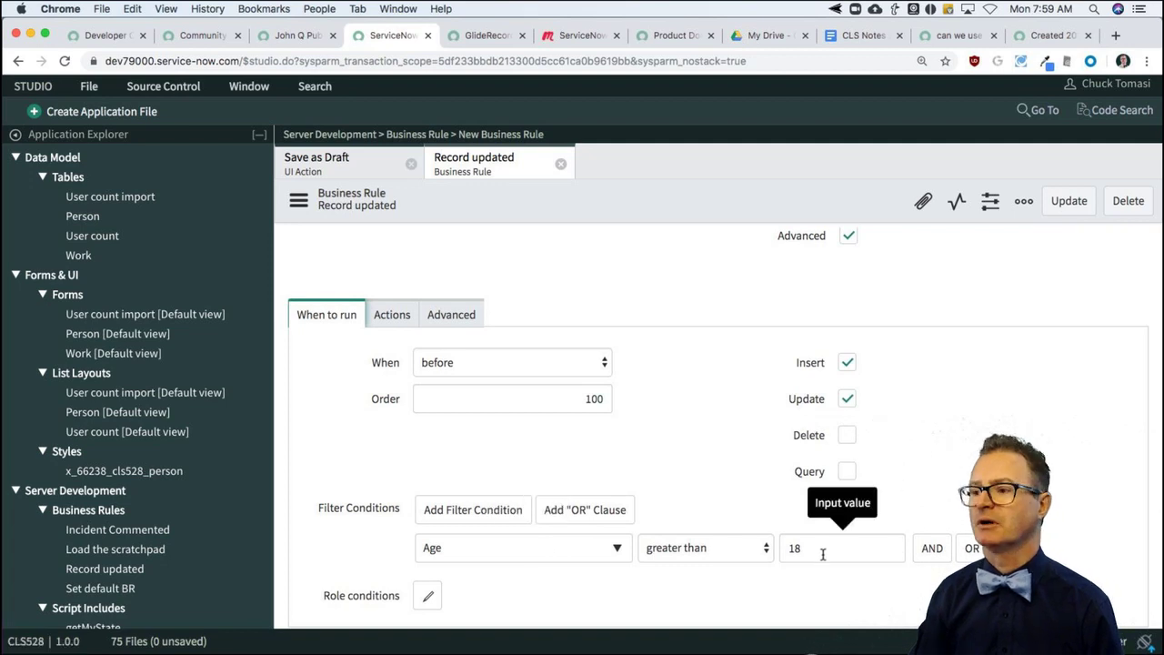
click(757, 556)
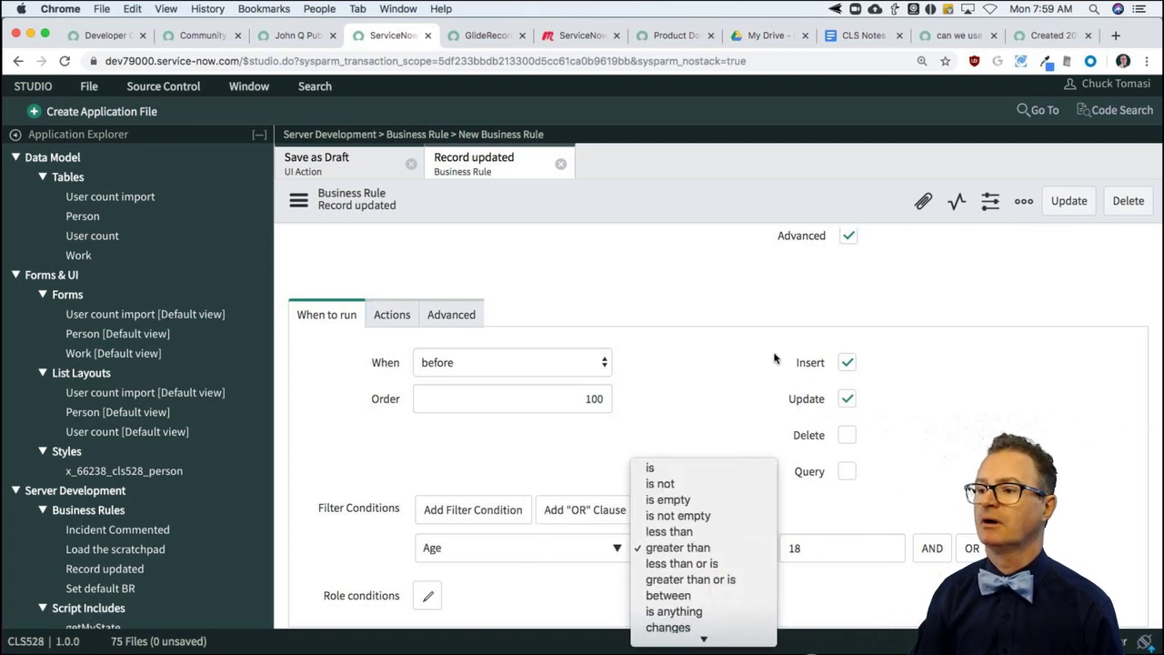
click(685, 533)
right_click(622, 188)
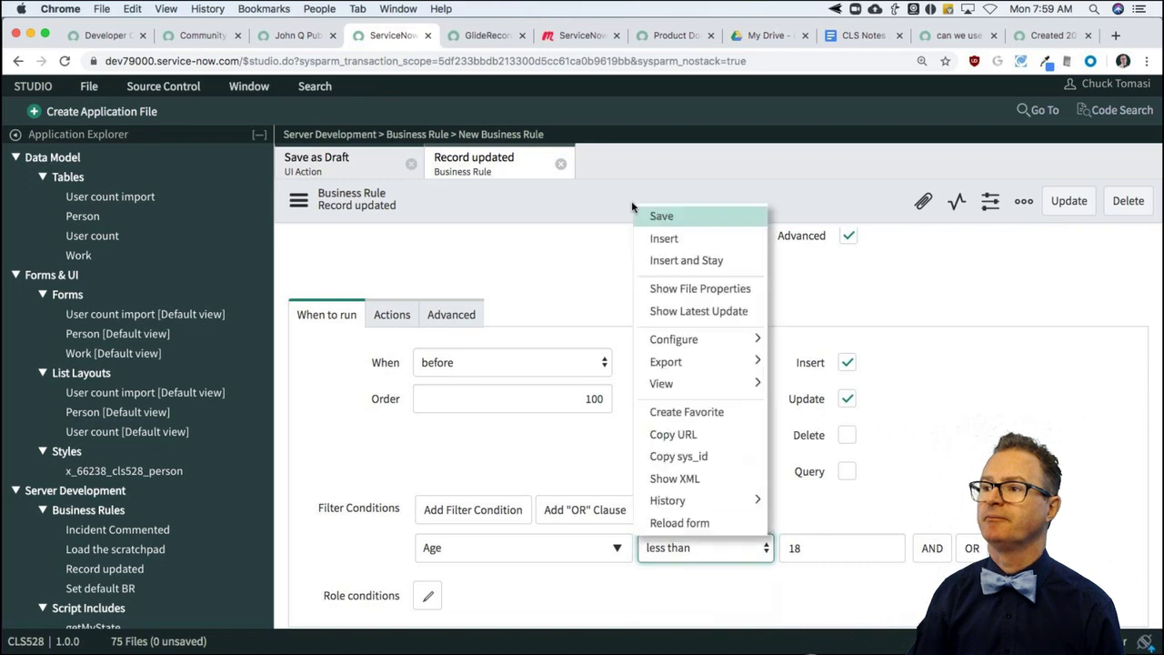
click(661, 217)
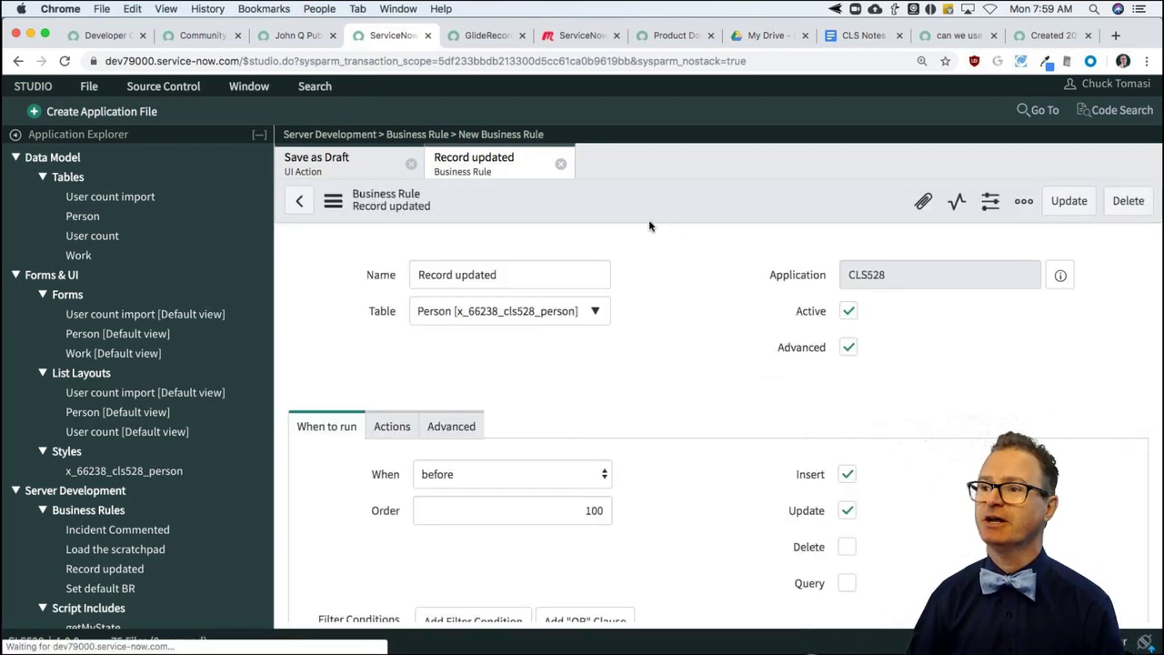
Step: Replace the Person record's SSN field value and save the record to test the rule against an age outside the filter
click(300, 36)
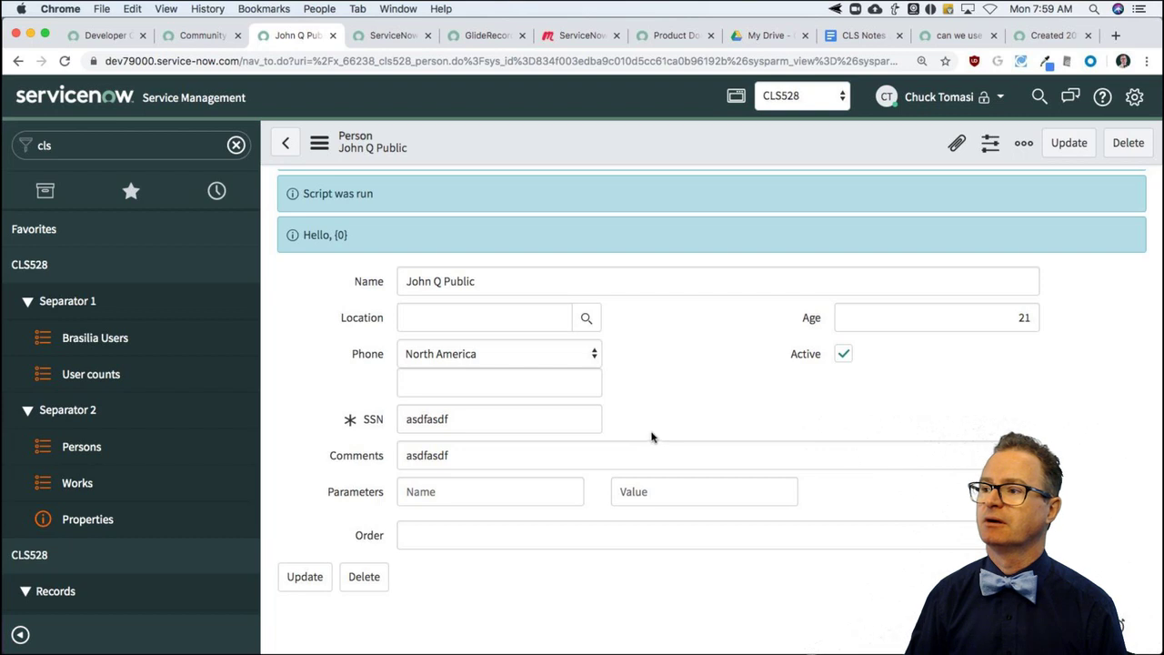
drag(1015, 318, 1042, 320)
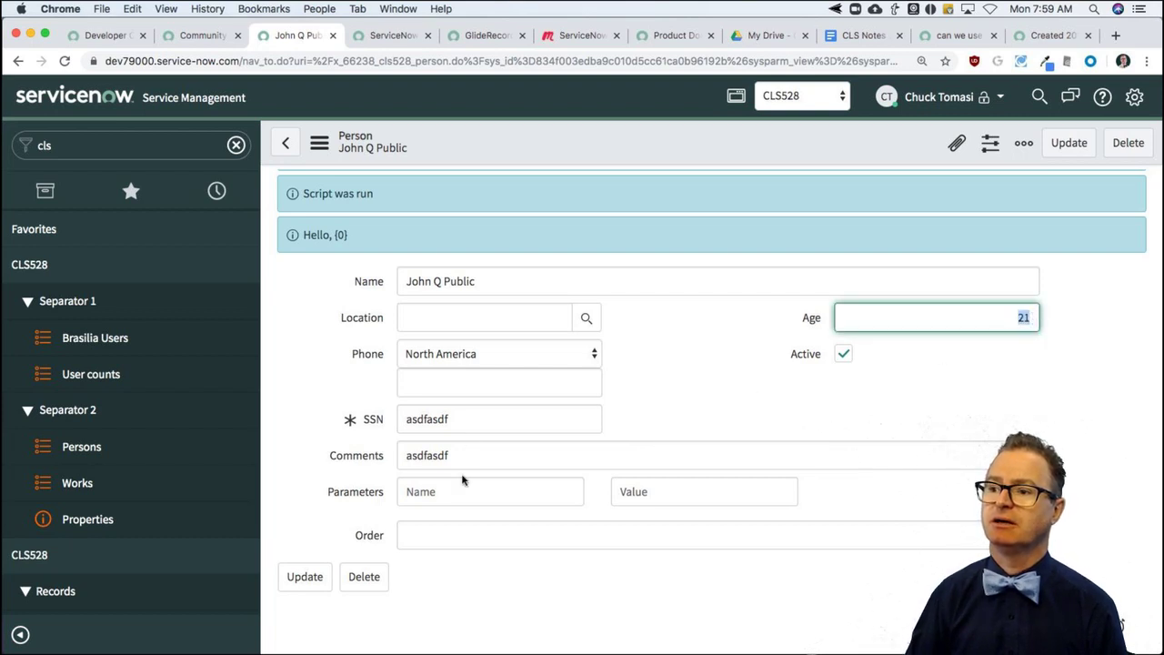
drag(461, 457, 395, 454)
click(709, 349)
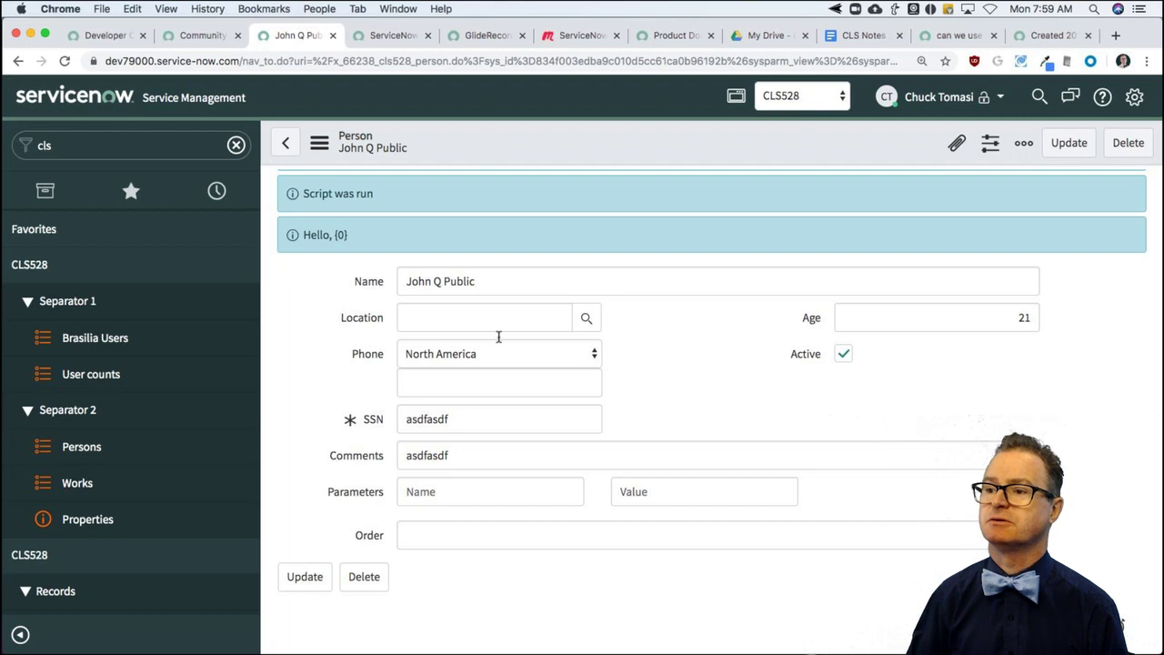
click(445, 419)
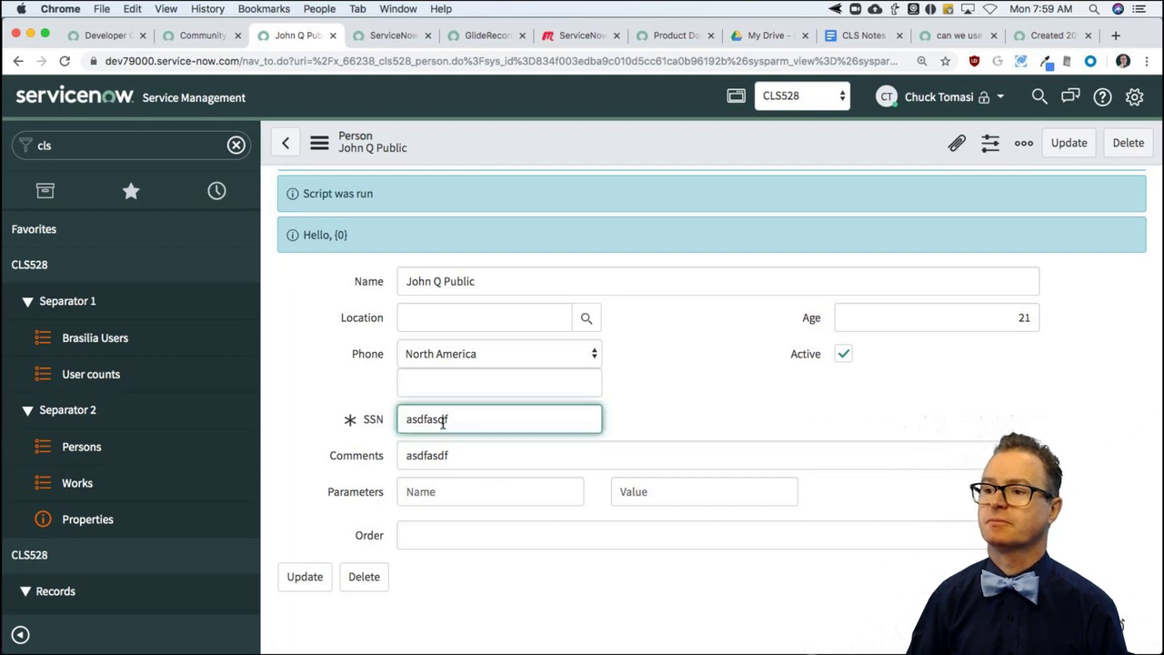
double_click(443, 419)
text(as)
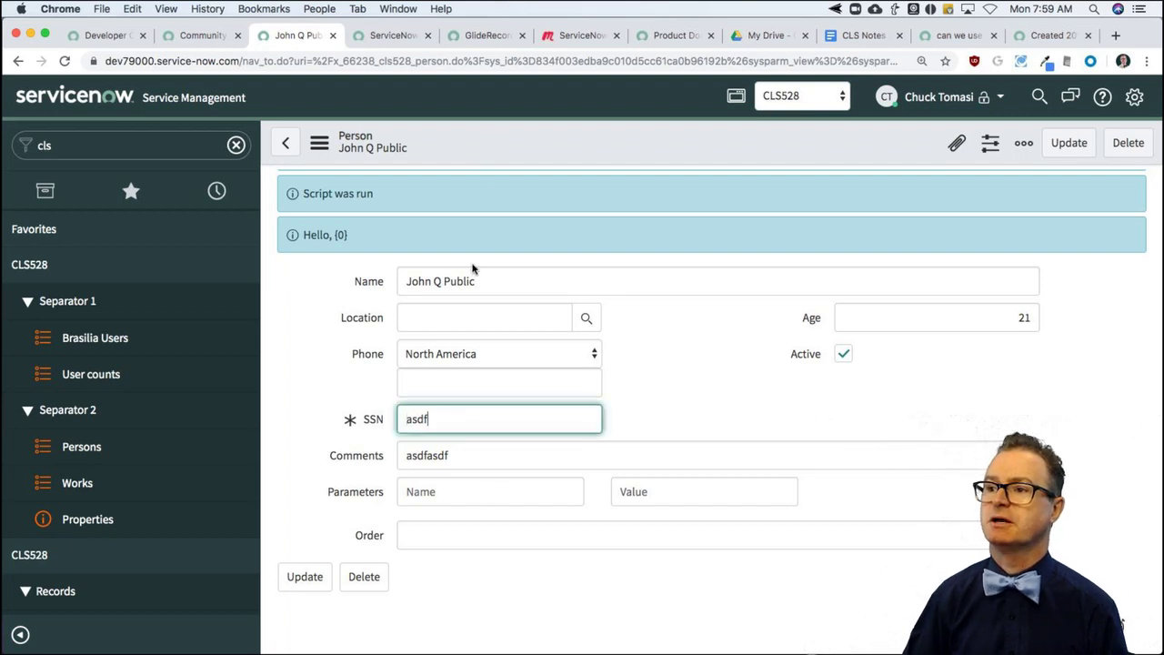
right_click(514, 135)
click(550, 146)
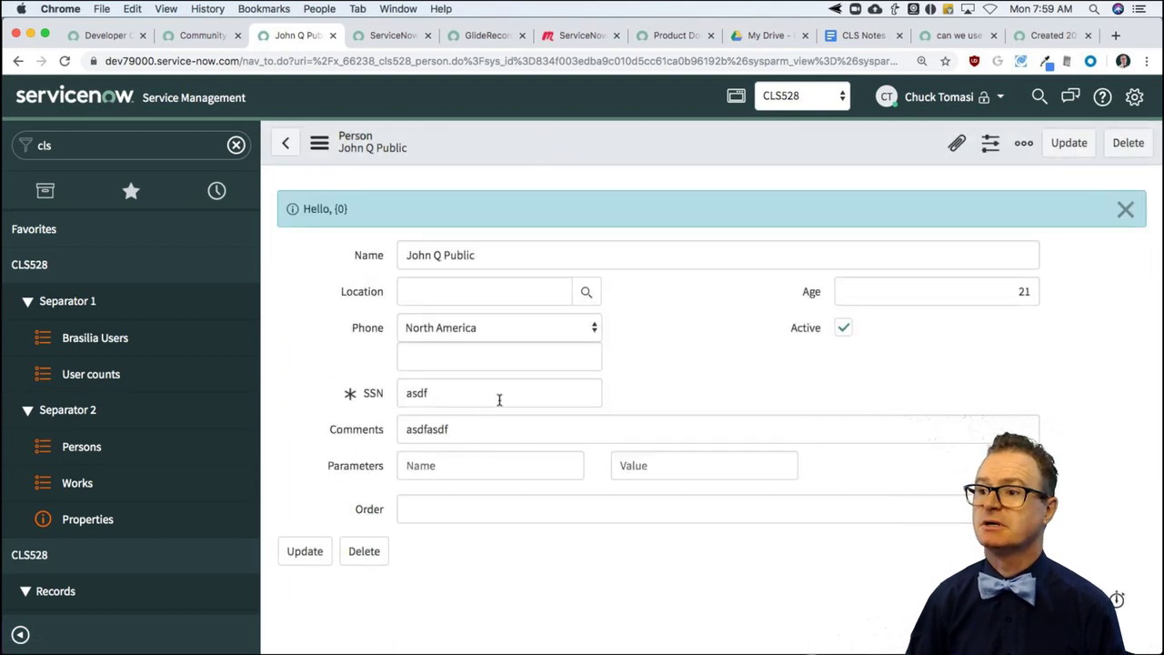
Step: Set the Person record's comments to test and save the record while the age remains outside the filter condition
double_click(459, 429)
text(test)
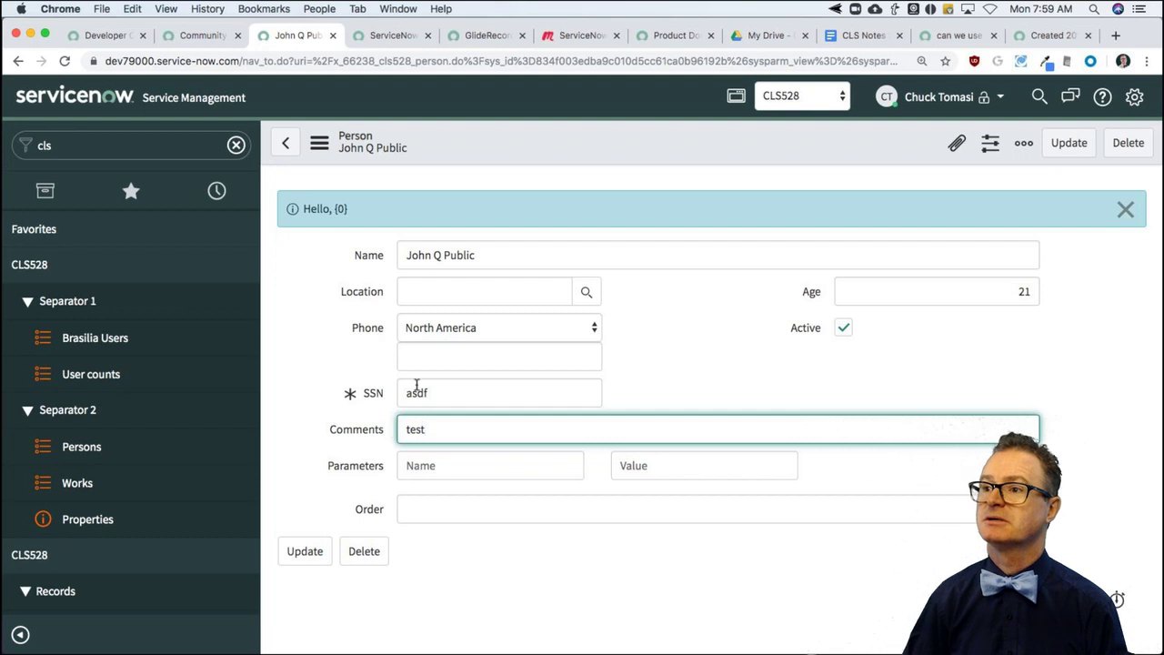
right_click(514, 148)
click(550, 156)
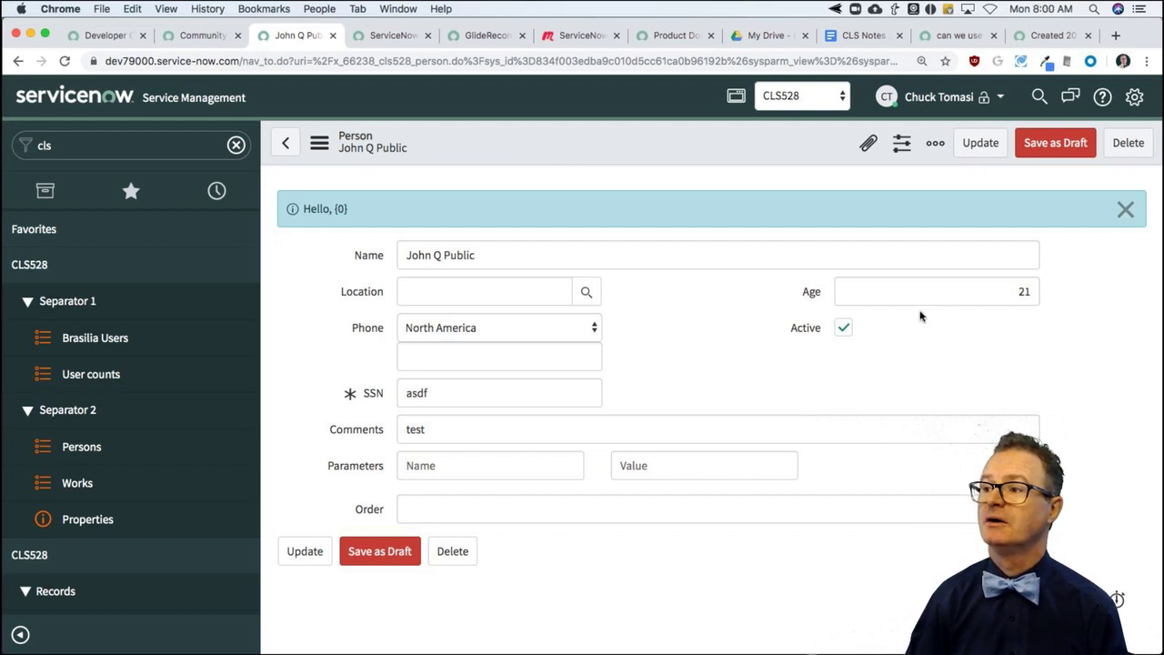
Step: Set the Person record's age to 17, save it, and check the comments and age against the rule's conditions
double_click(1019, 291)
text(17)
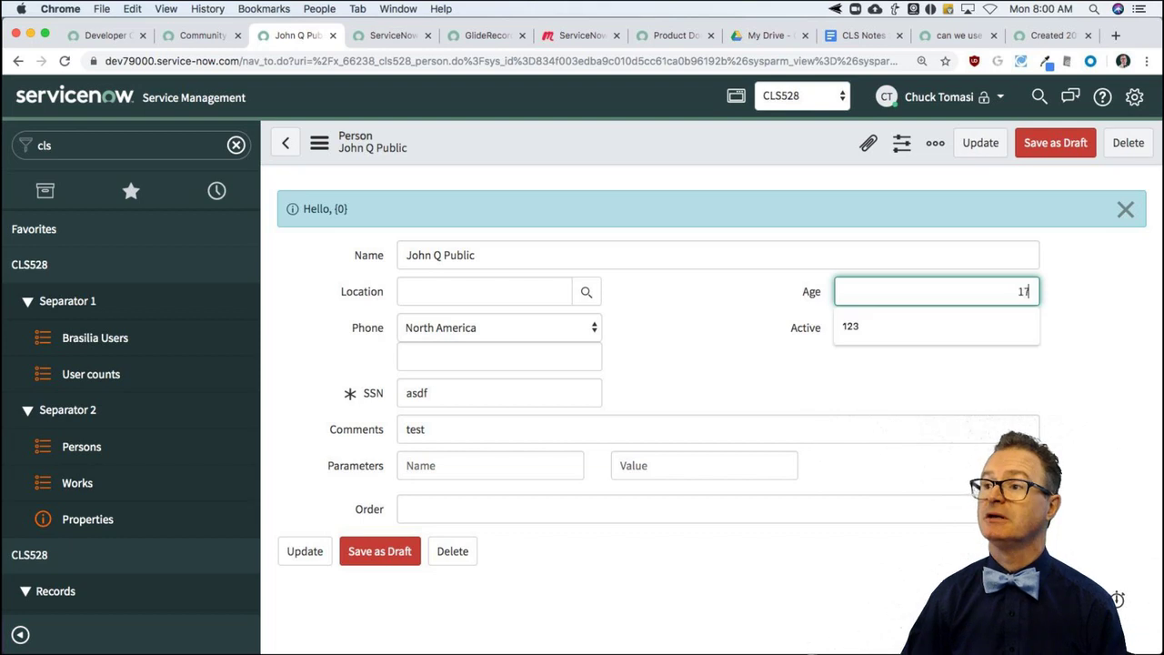
right_click(586, 138)
click(611, 149)
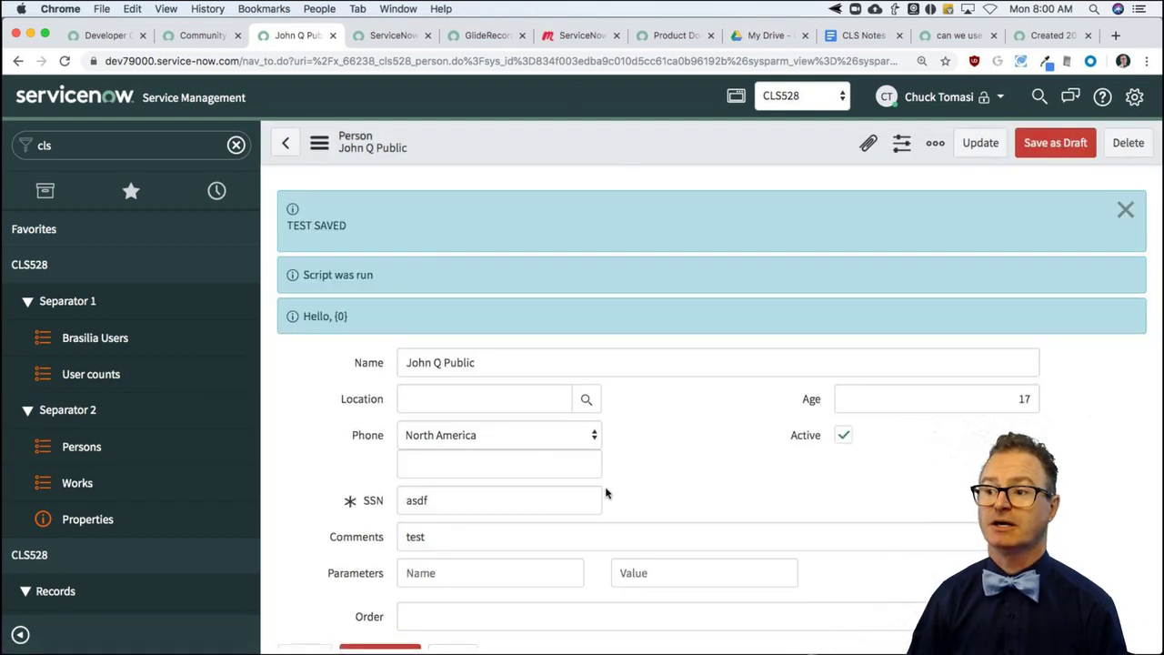
double_click(443, 539)
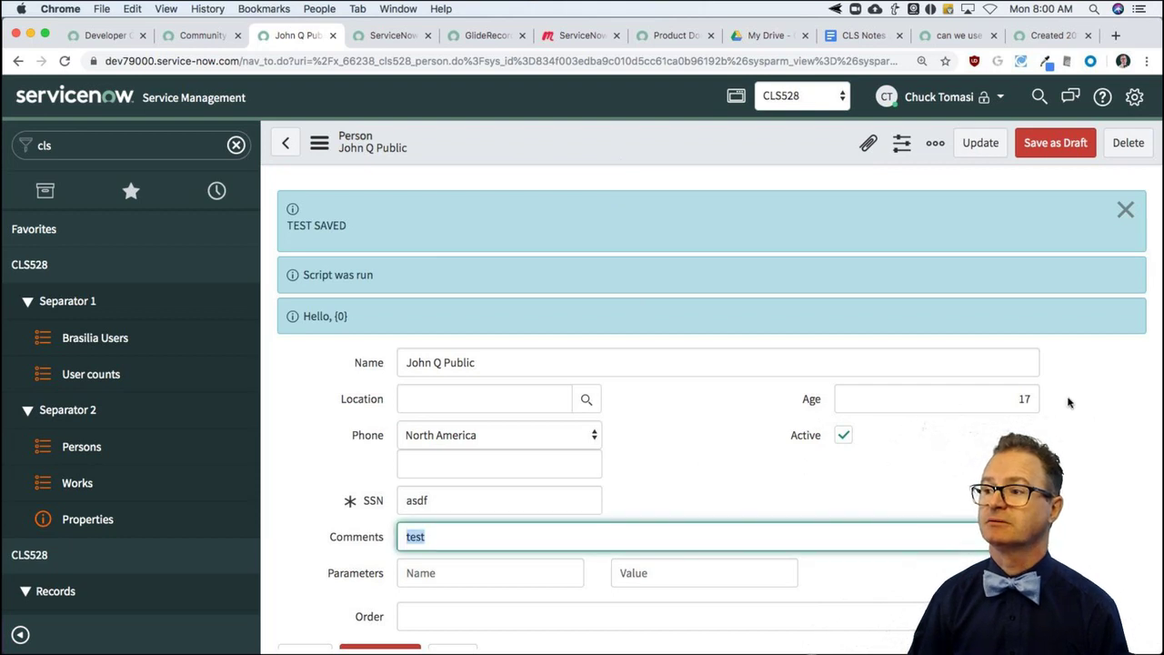
drag(993, 395, 1034, 395)
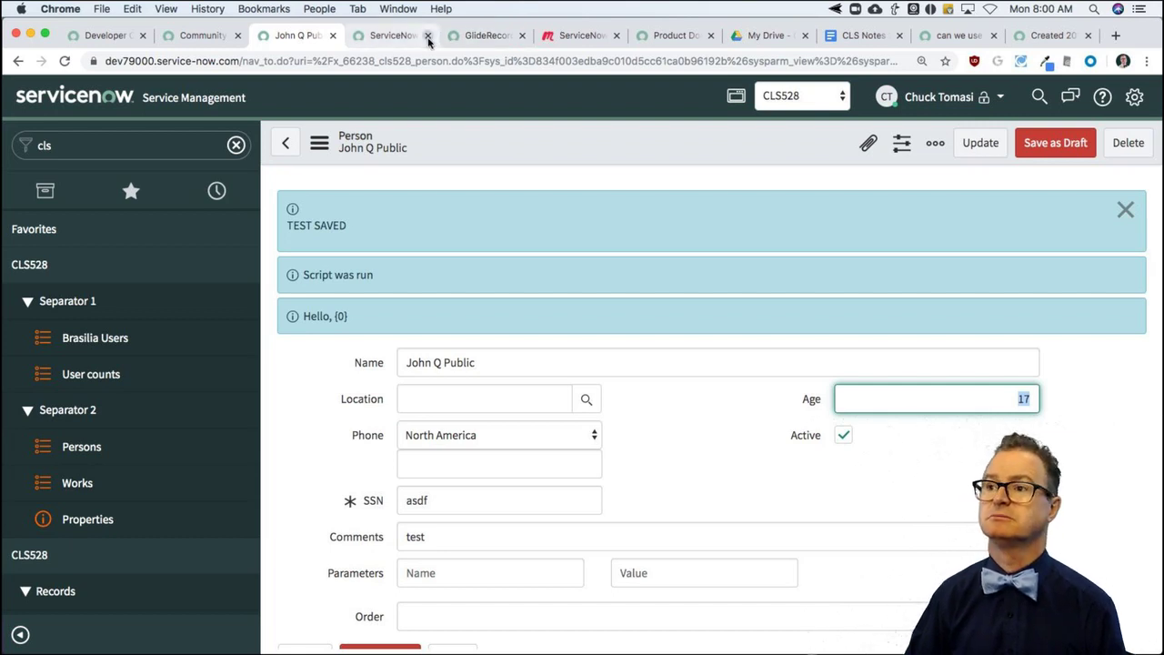
Step: Review the business rule's Age filter, restore the scripted Condition current.comments.toUpperCase() == 'TEST', and save the rule
click(391, 42)
scroll(646, 482, down, 2)
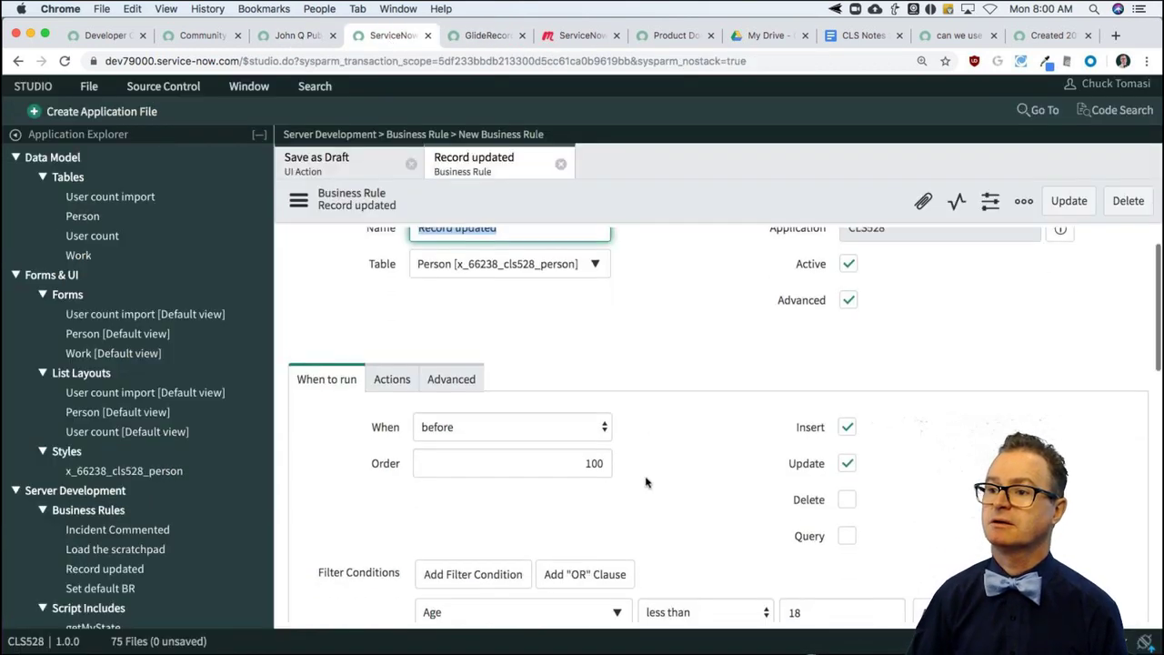
scroll(600, 509, down, 2)
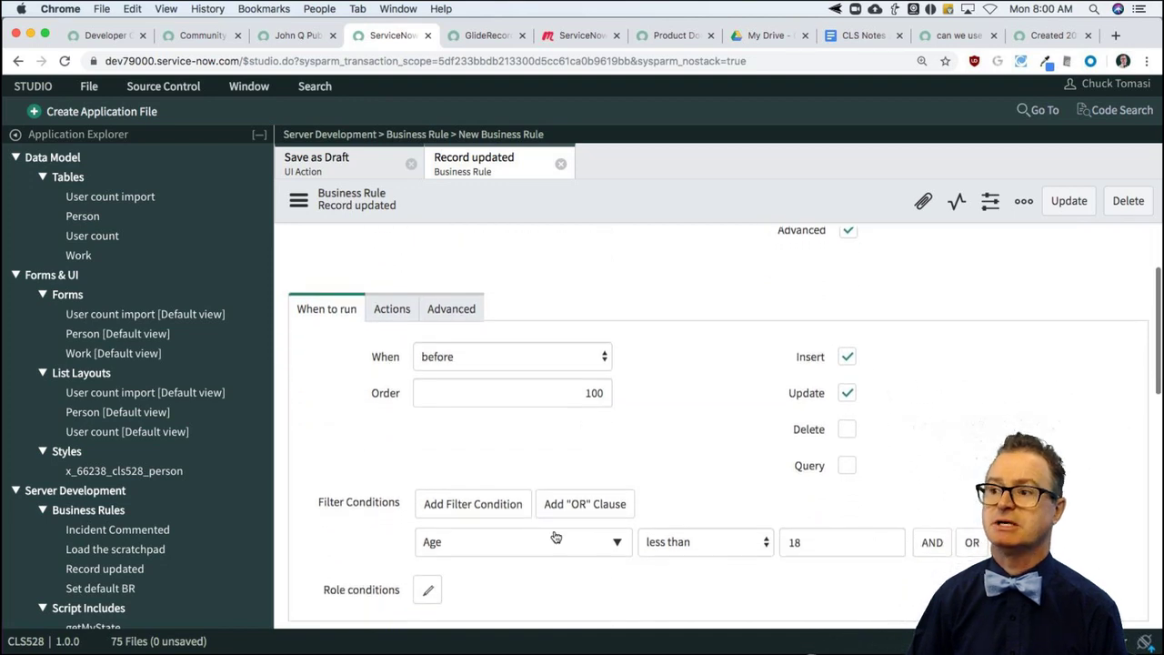
scroll(598, 405, up, 1)
click(454, 366)
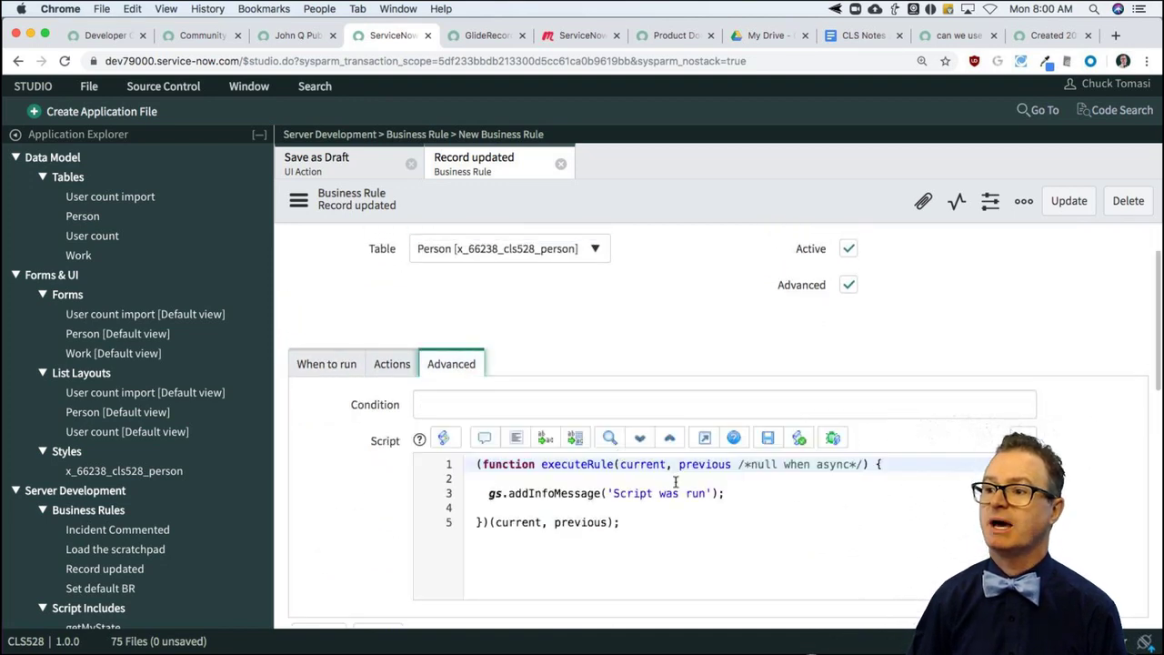
click(592, 405)
text(current.comments.toUpperCase() == 'TEST')
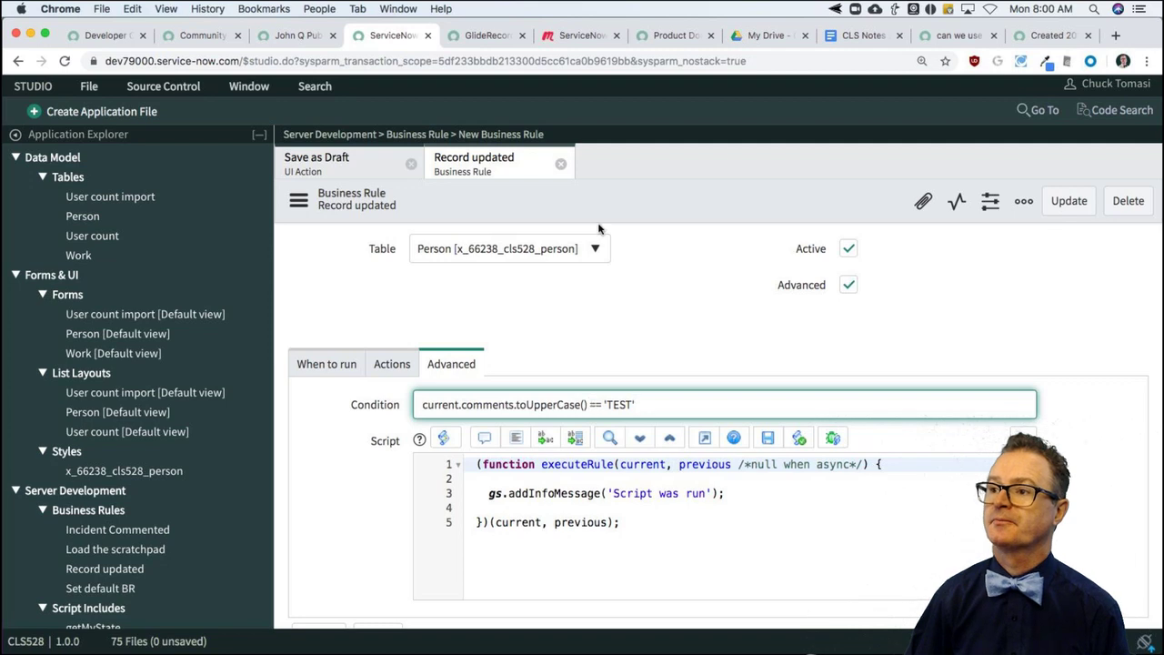
right_click(624, 196)
click(677, 212)
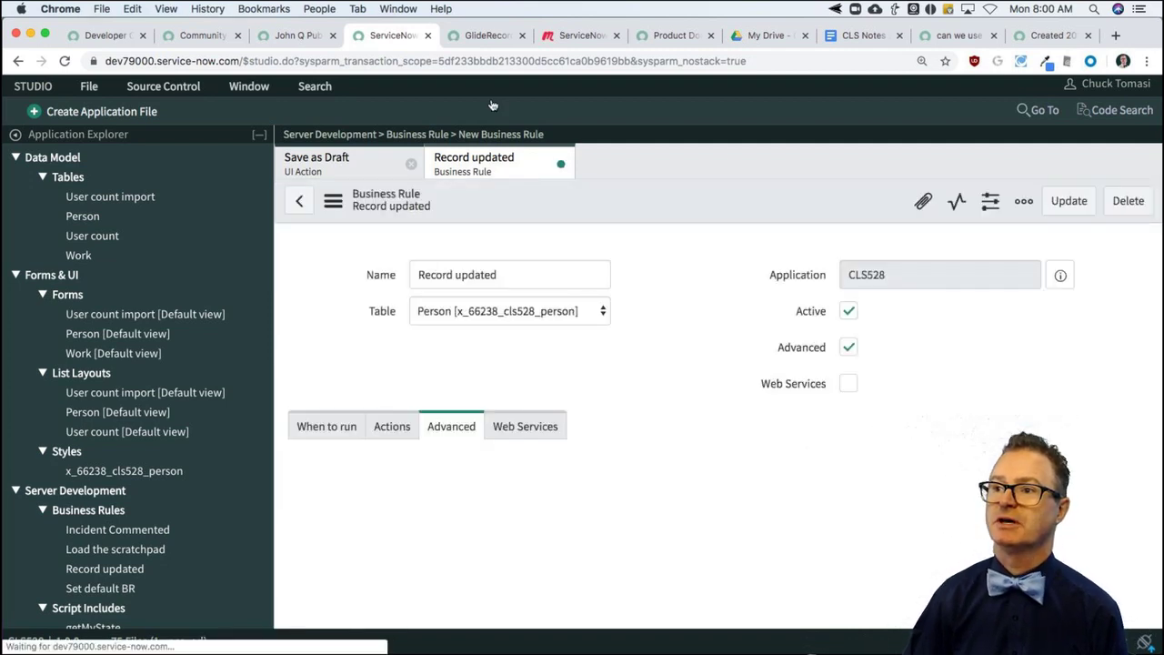
Step: Set the Person record's age to 21 and save it to test the case where only the scripted condition matches
click(298, 34)
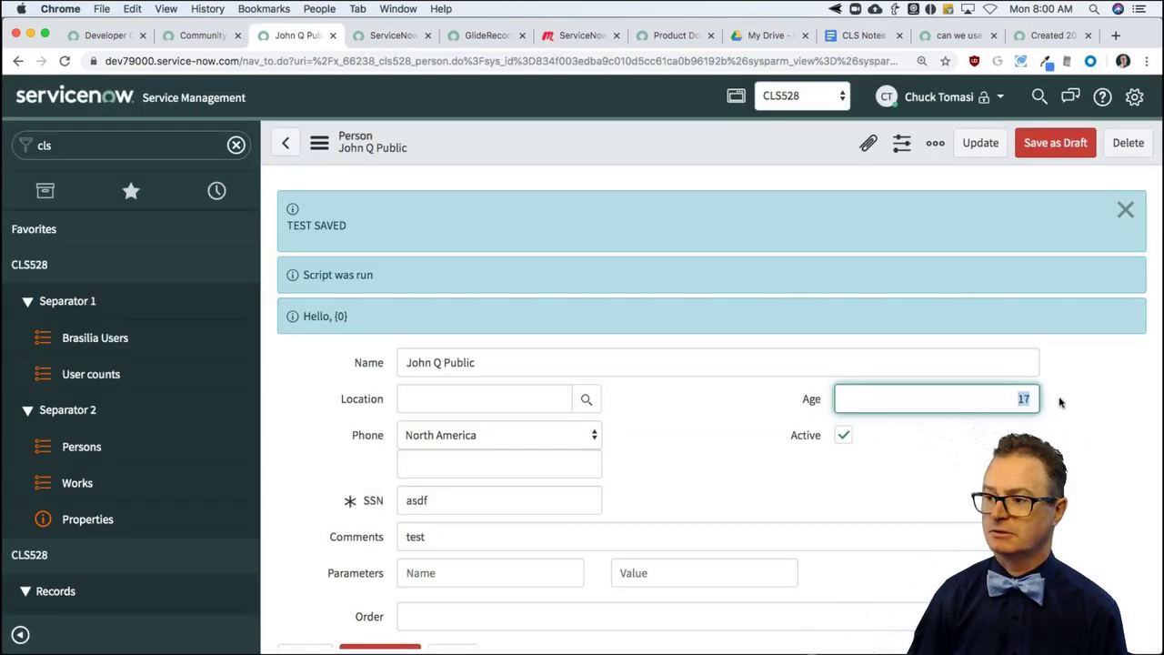
right_click(600, 139)
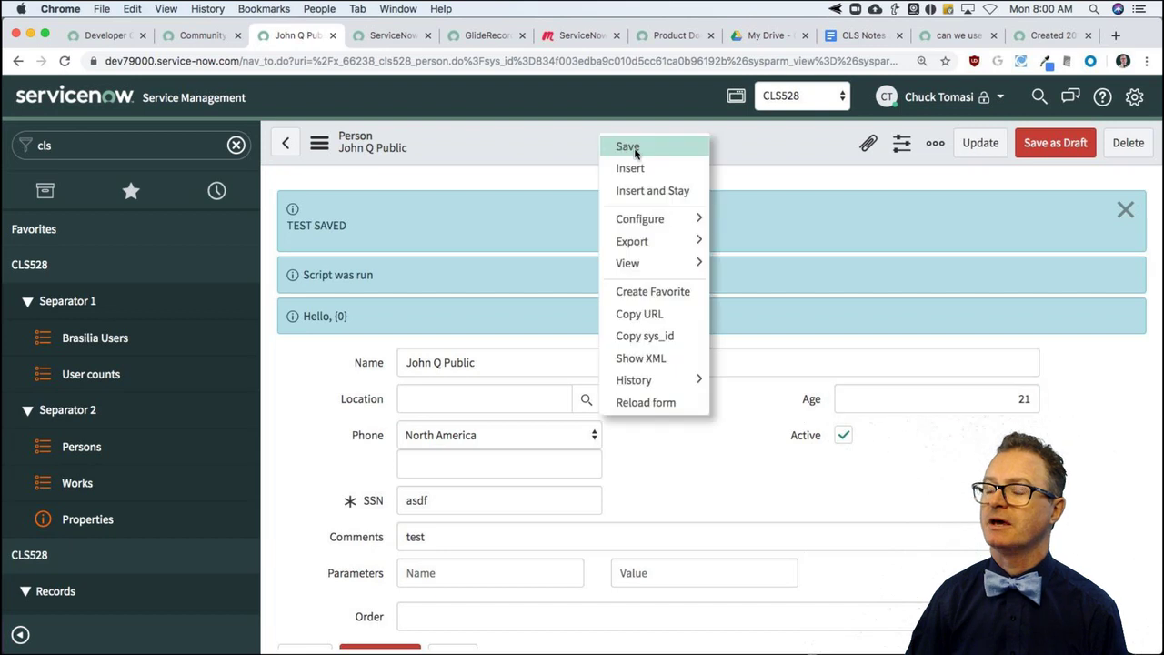
click(634, 149)
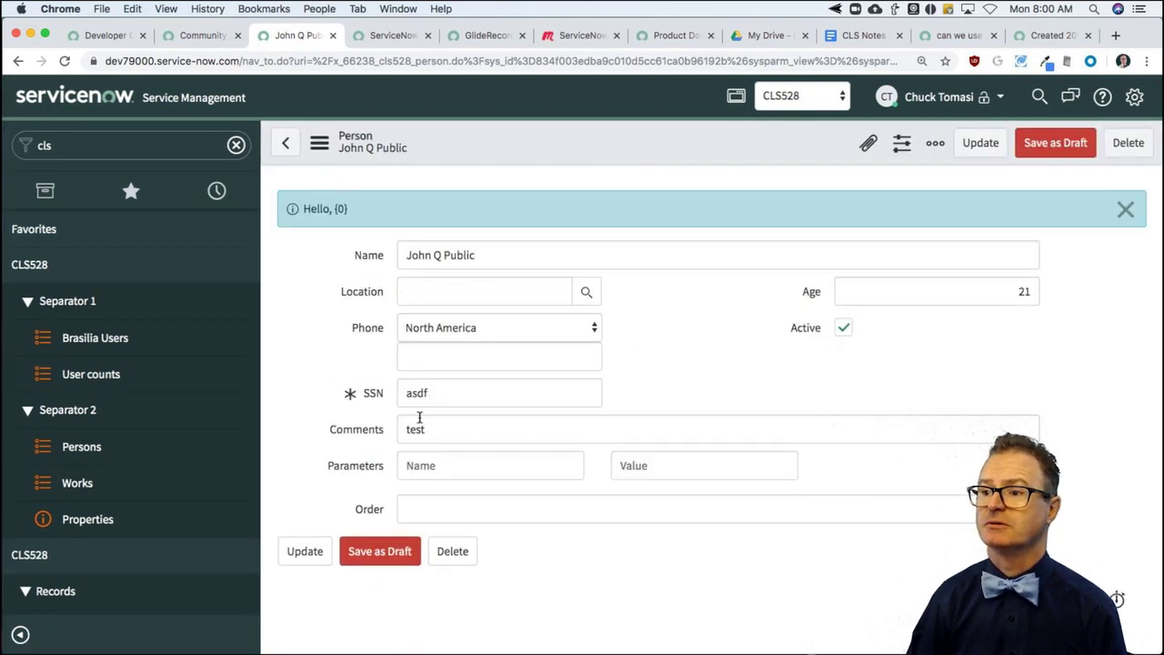
Step: Set the Person record's comments to asdfasdf and age to 17, and save to test only the filter condition matching
drag(423, 429, 389, 433)
text(asdfasdf)
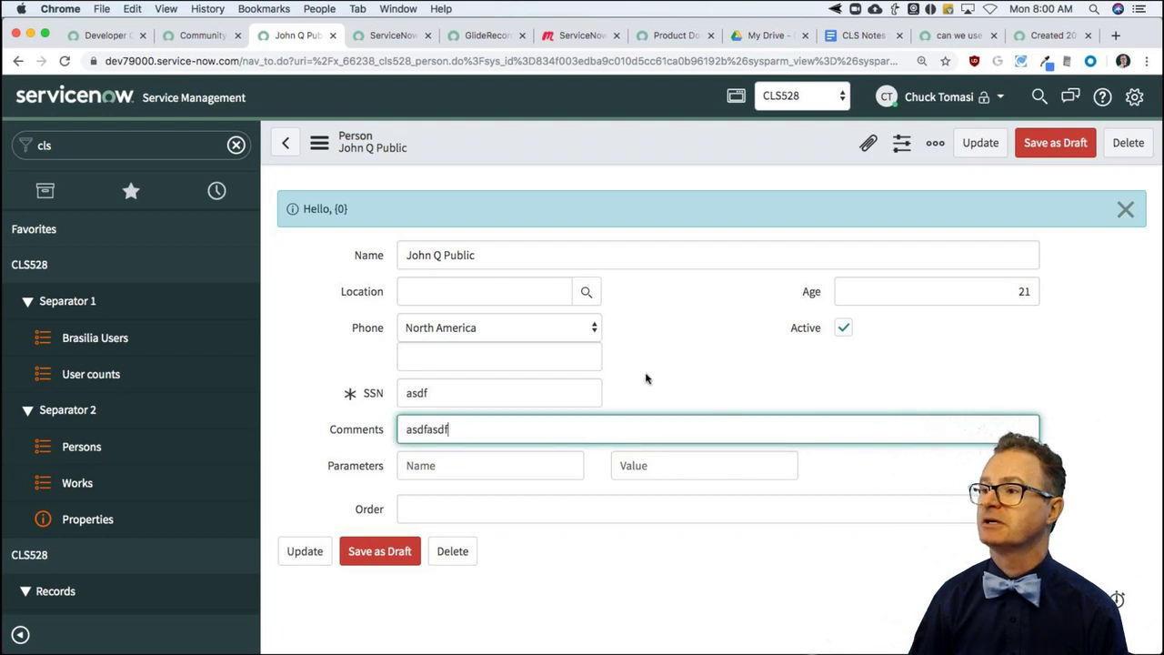
double_click(1009, 291)
key(BackSpace)
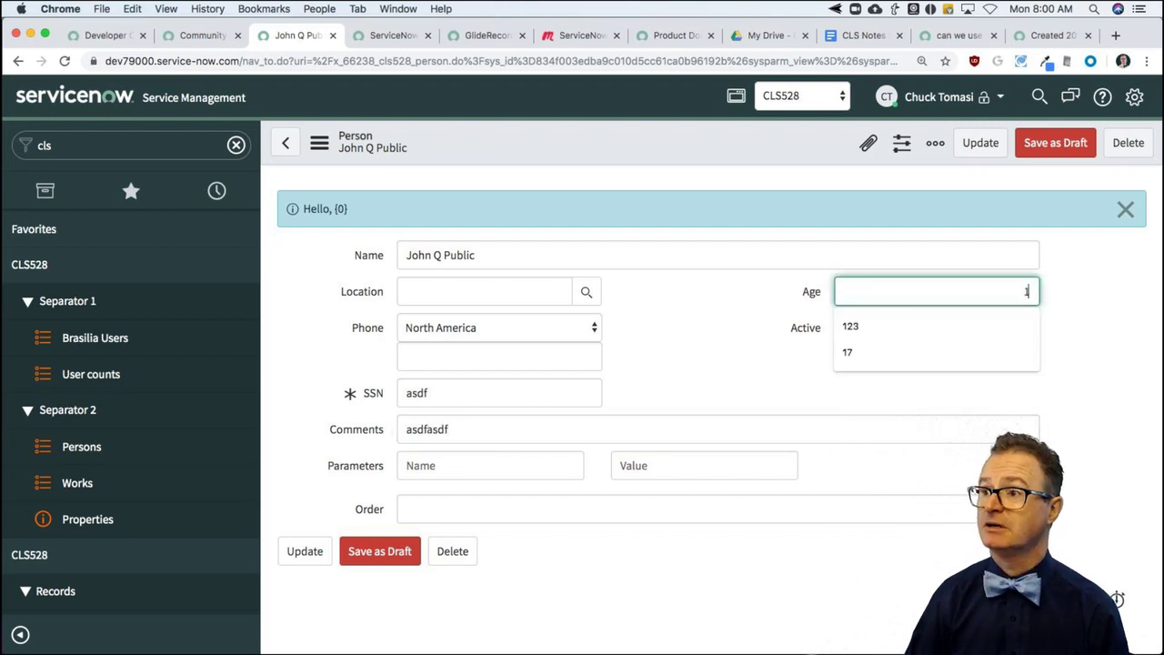
text(17)
right_click(677, 155)
click(700, 161)
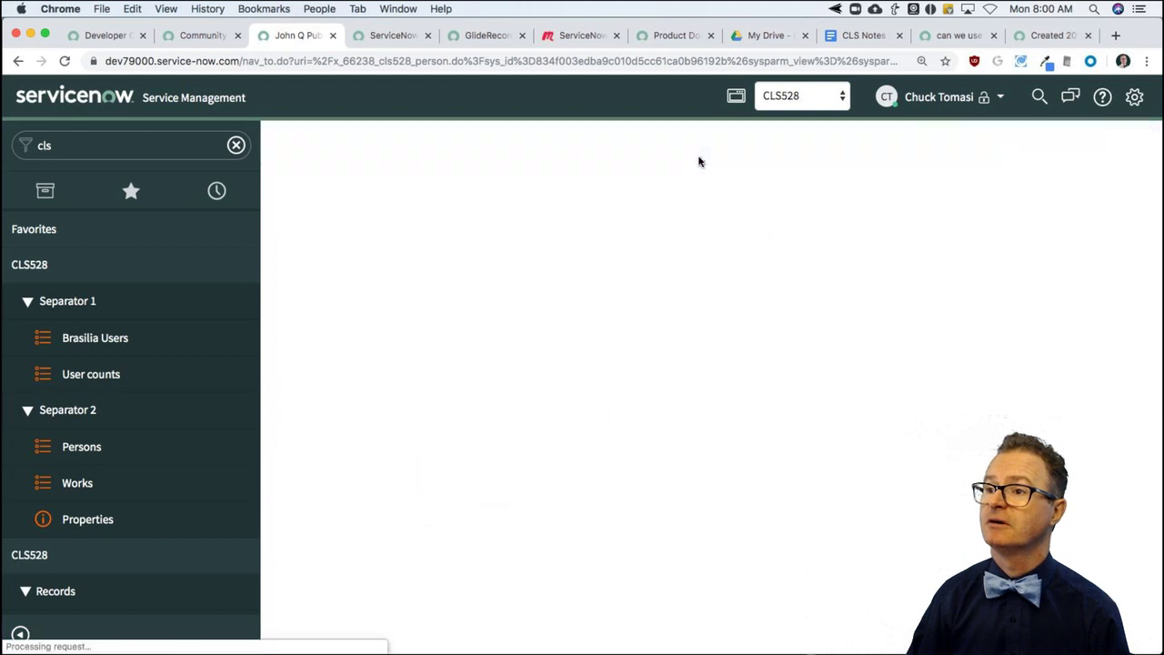
Step: Set the Person record's comments back to test and save it to check the rule with both conditions met
drag(465, 429, 376, 433)
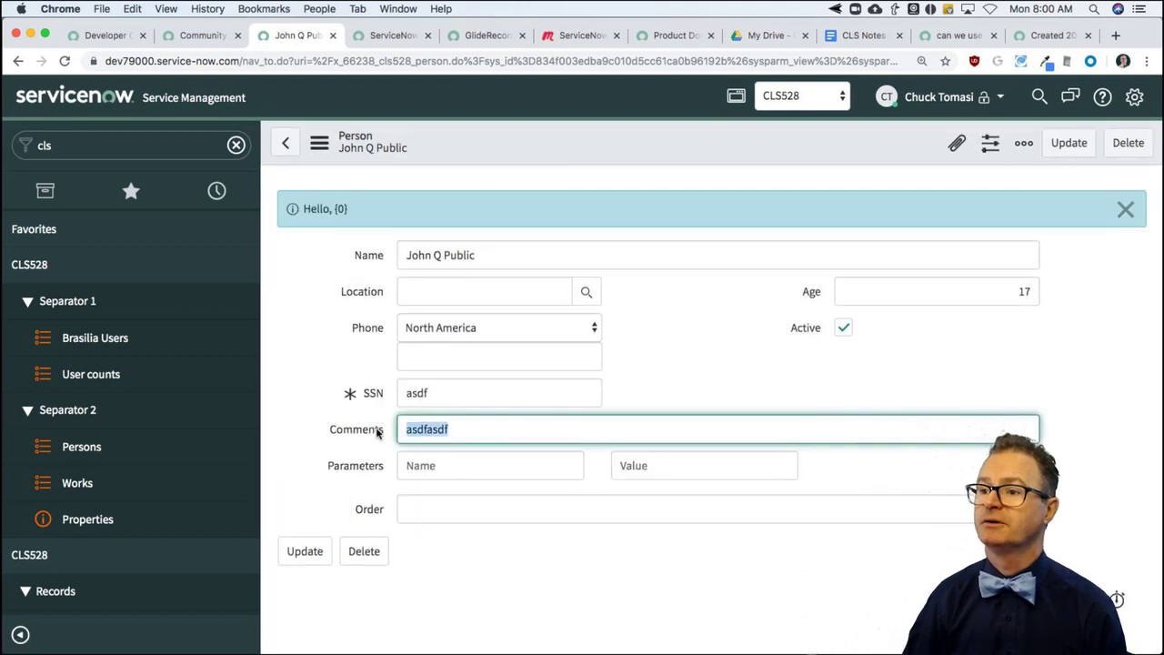
text(test)
right_click(463, 138)
click(490, 146)
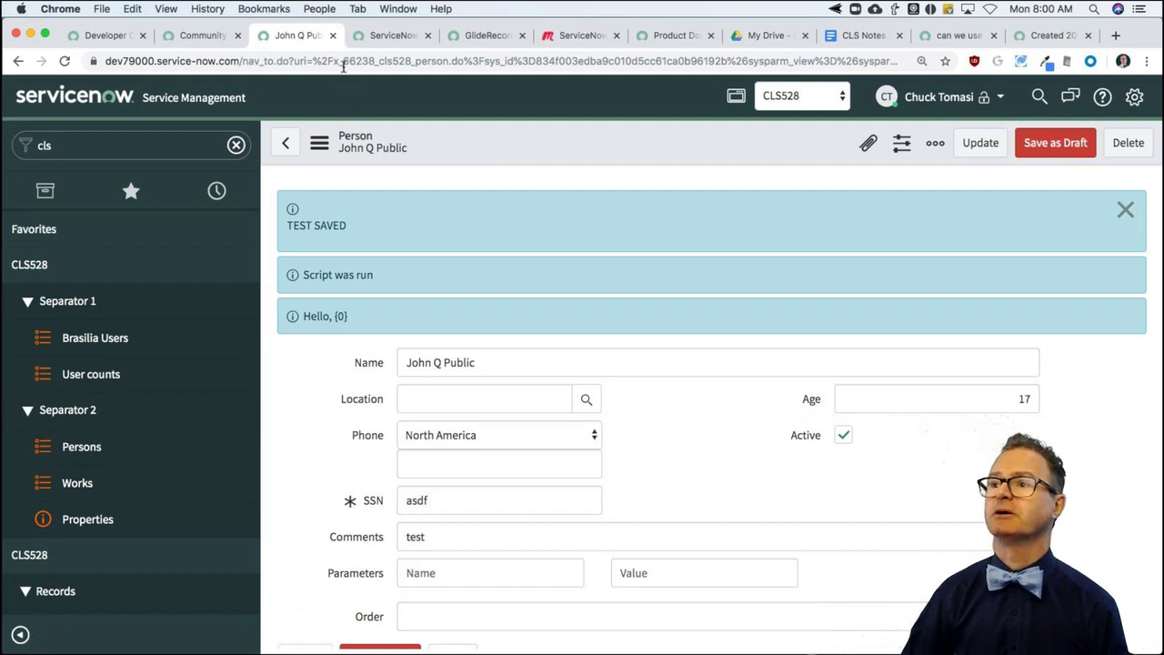
Step: Review the Record updated business rule's Age filter condition, actions, scripted Condition and script
click(400, 37)
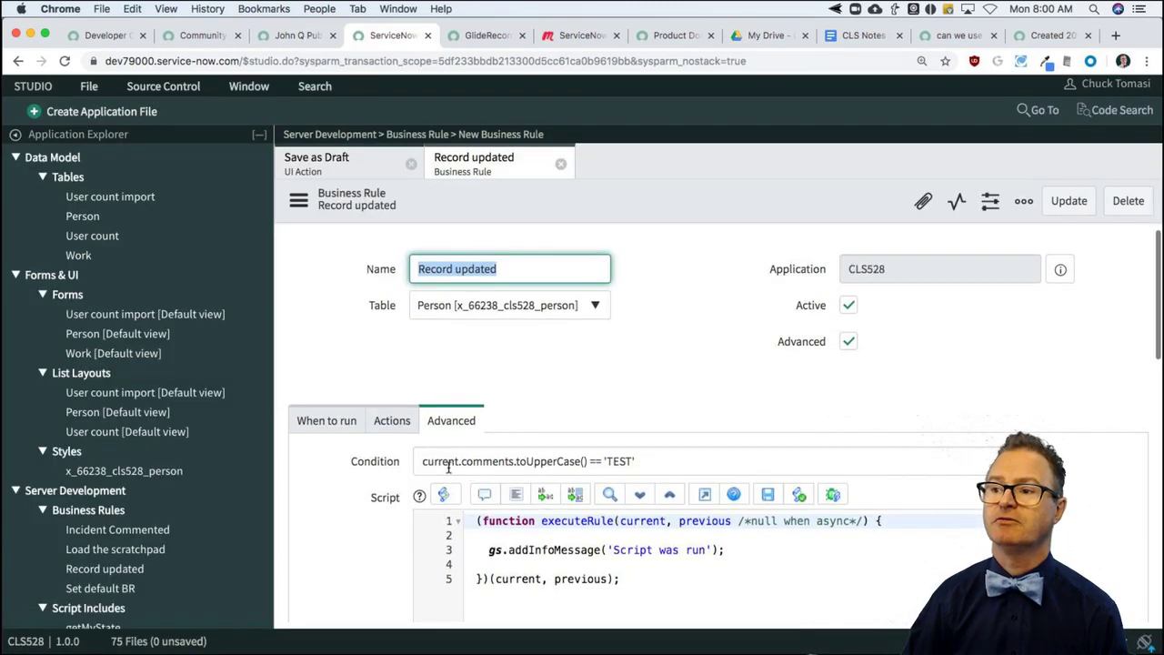
click(335, 426)
scroll(372, 489, down, 3)
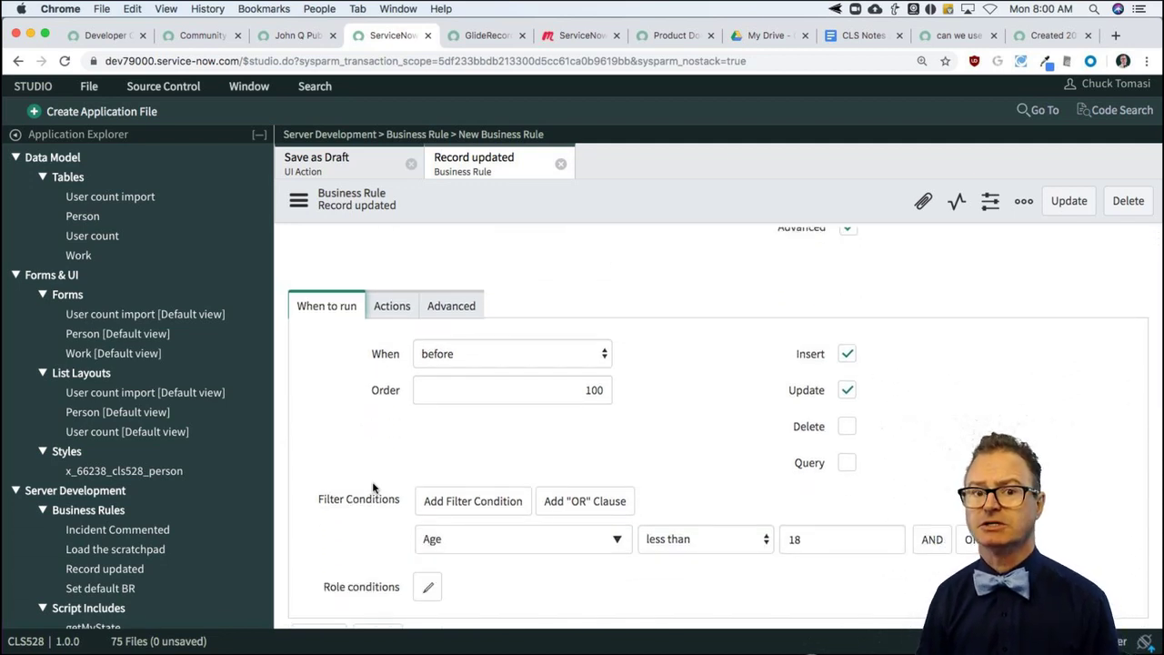
click(393, 309)
click(460, 309)
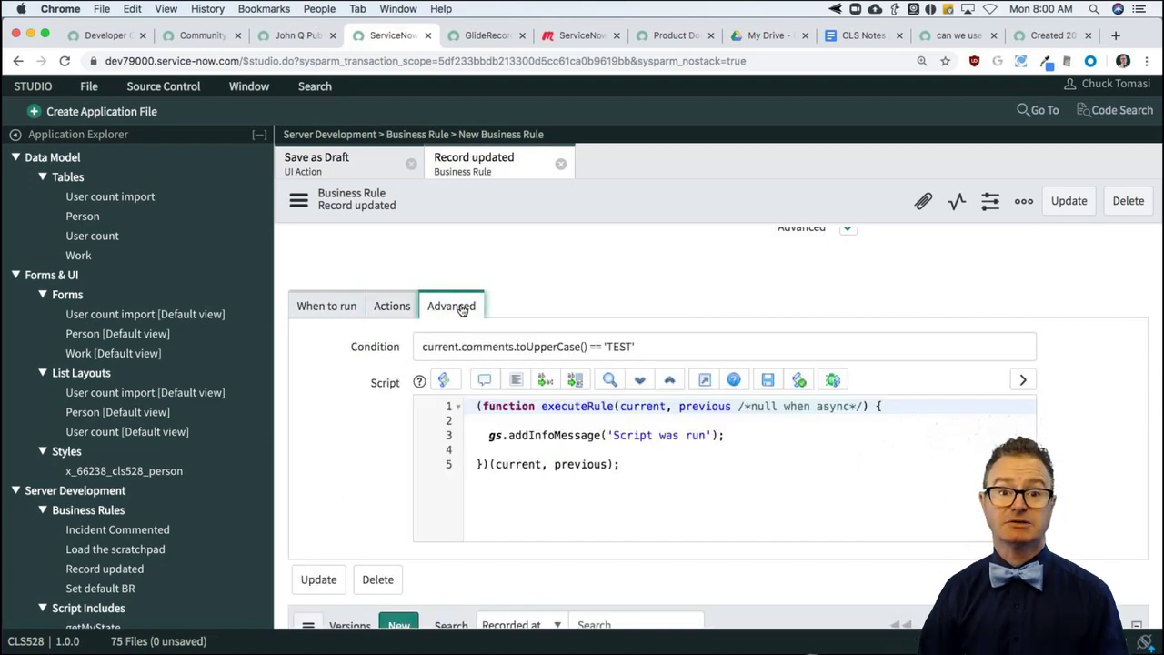